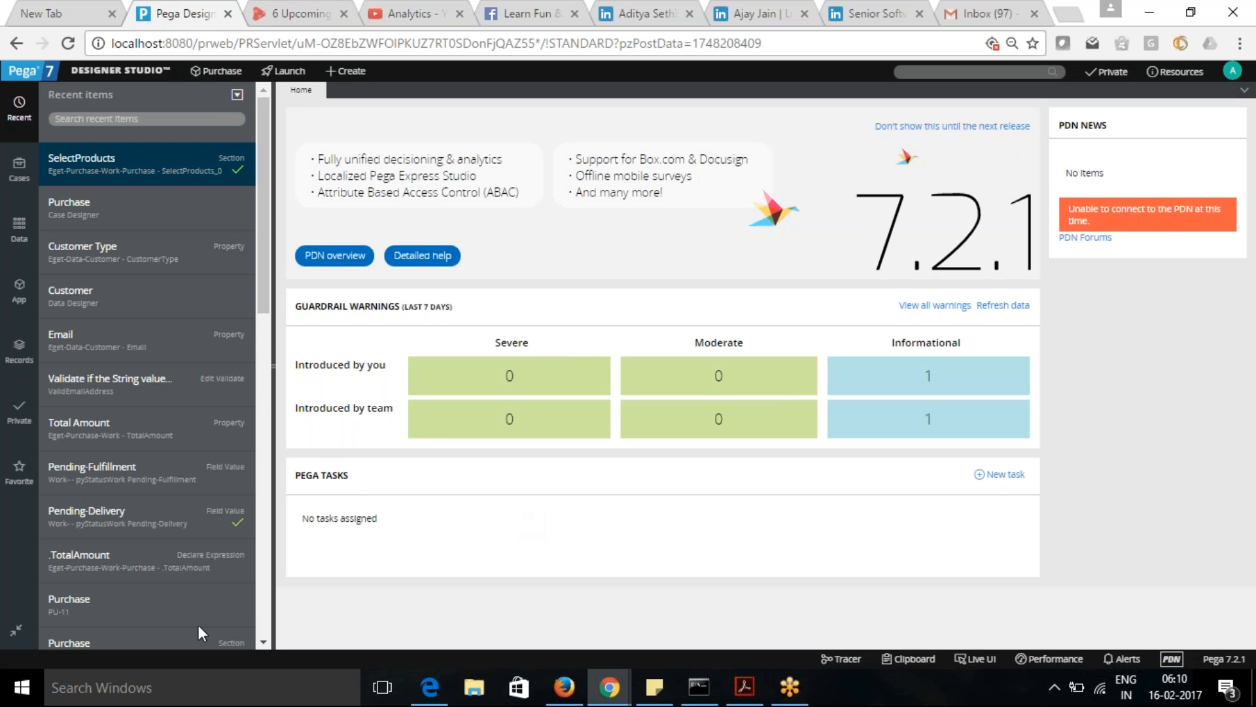
- Find Notepad++ on the computer and open it
left_click(152, 695)
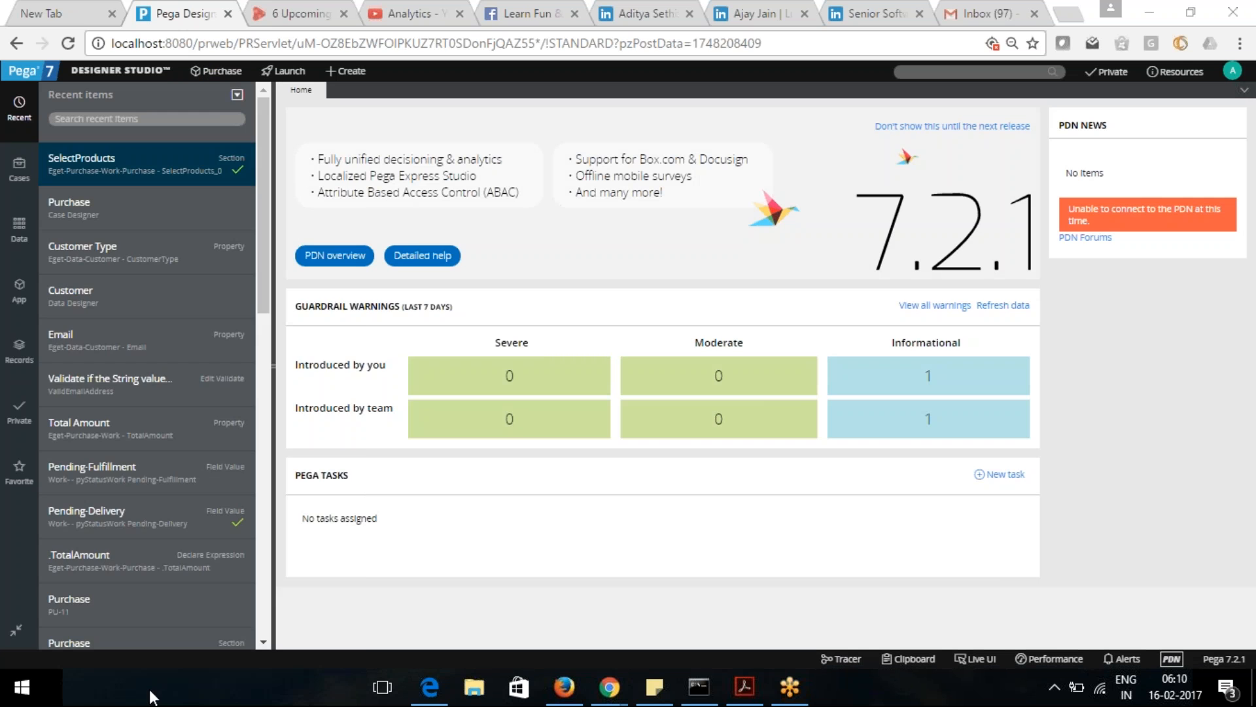
type("n")
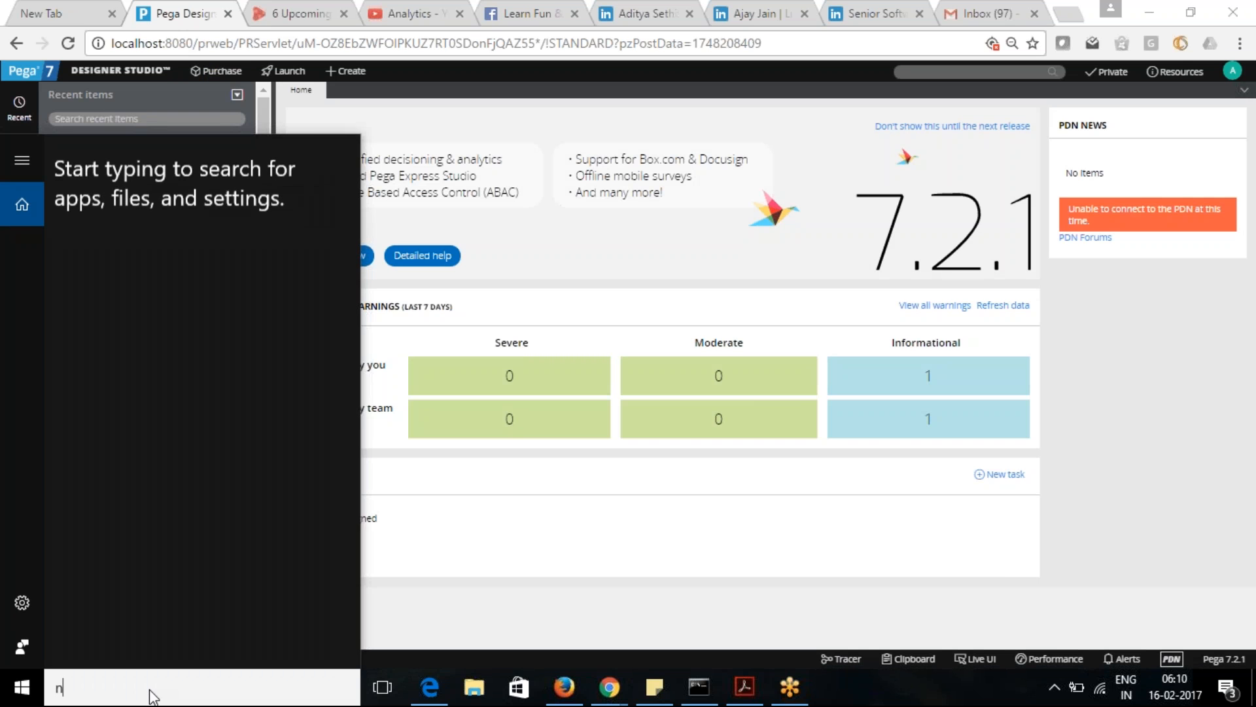
type("otepad")
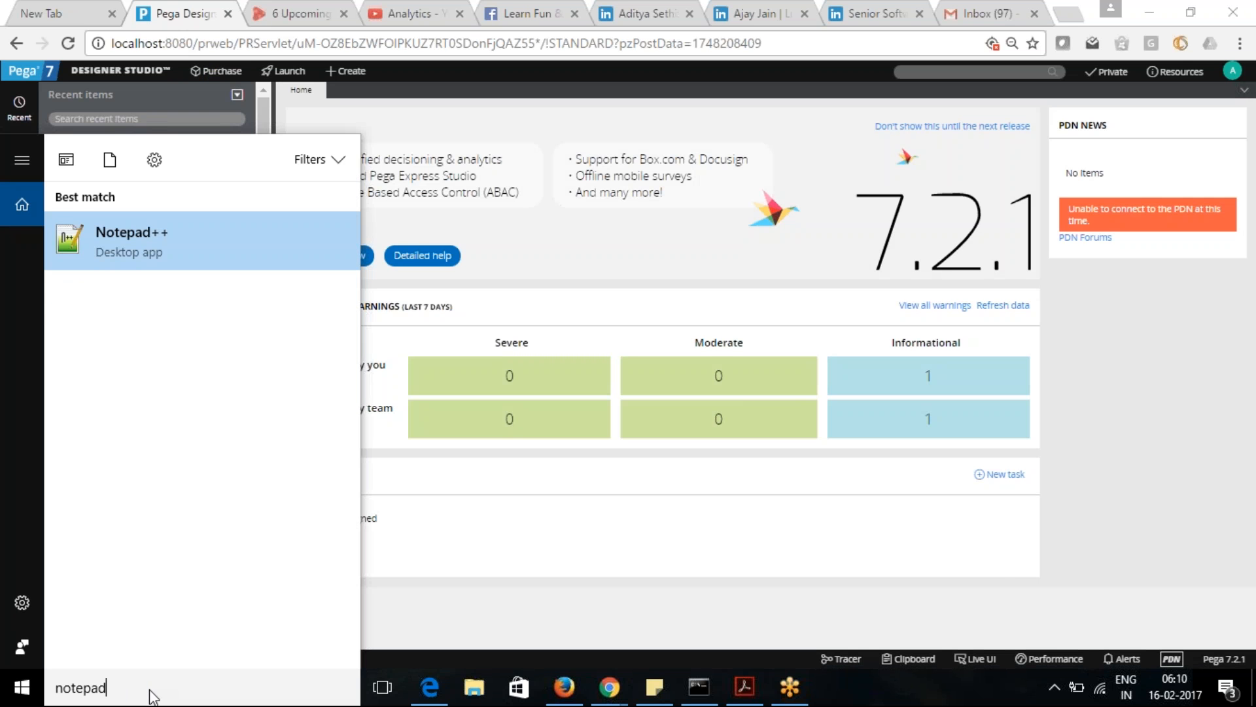
left_click(136, 309)
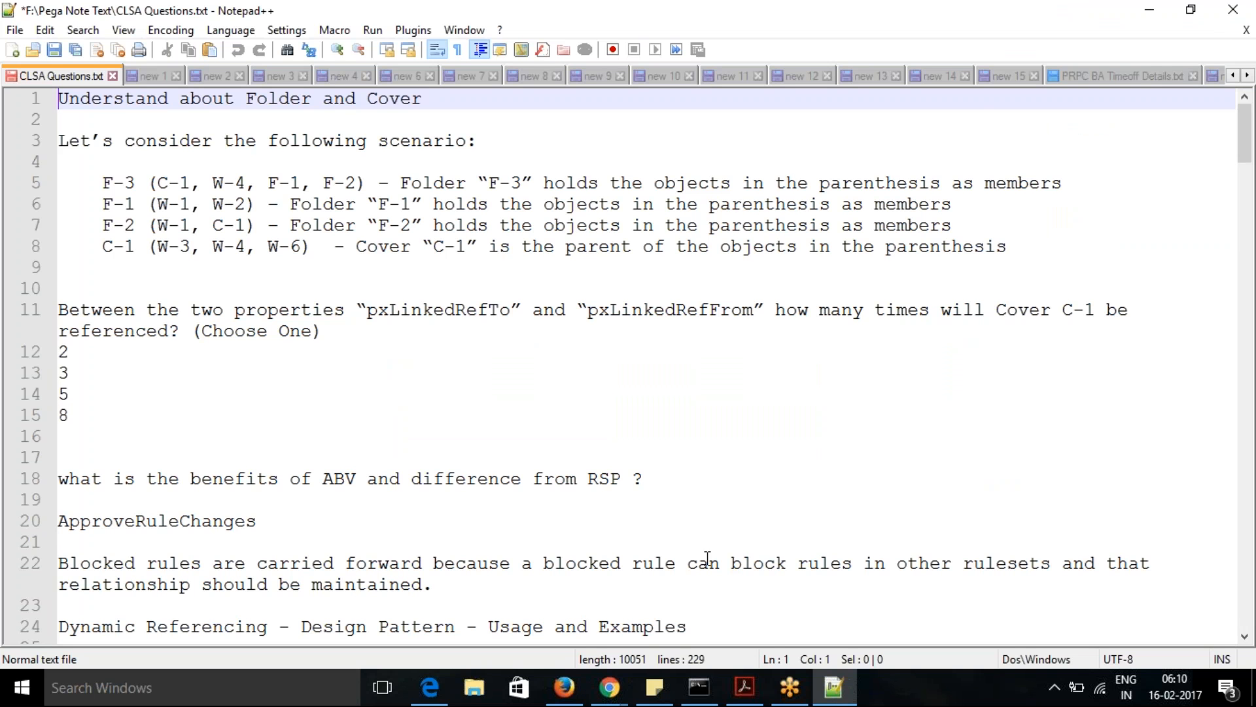
- Bring up the validation notes in the open document "new 24"
left_click(1221, 78)
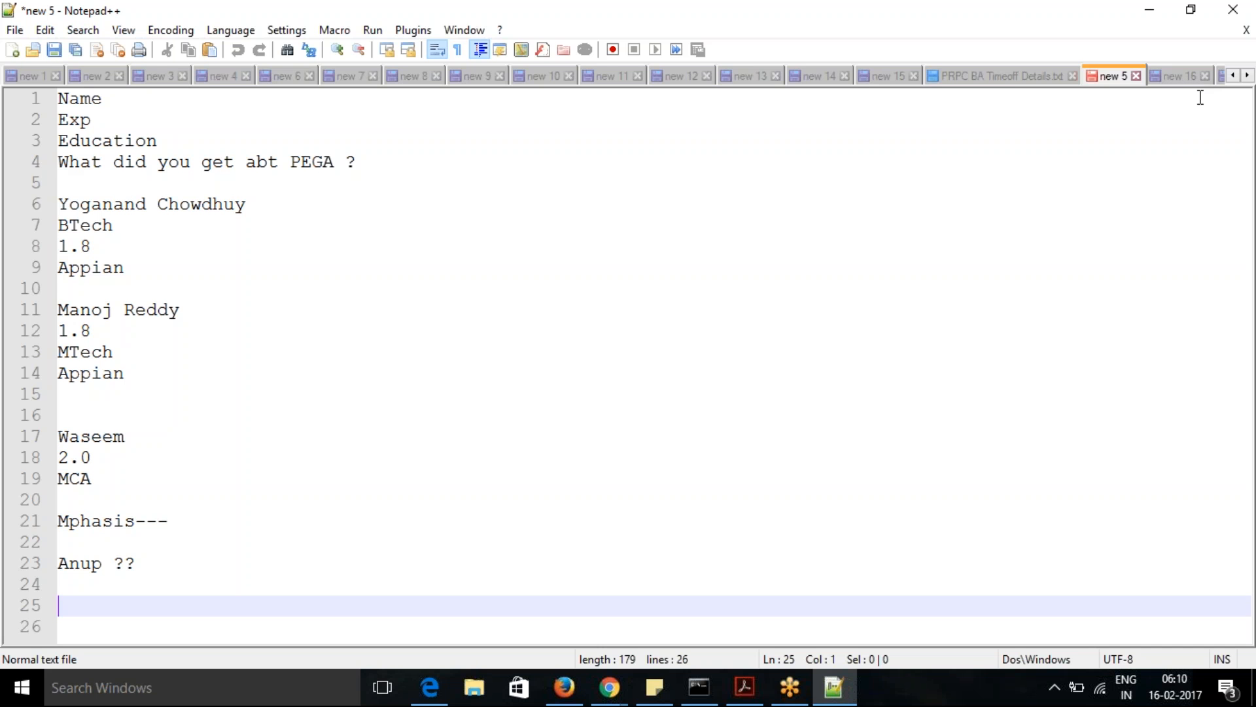
left_click(1248, 76)
left_click(1248, 76)
left_click(1248, 76)
left_click(1248, 75)
left_click(1248, 76)
left_click(1247, 76)
left_click(1247, 76)
left_click(1248, 75)
left_click(1248, 76)
left_click(1248, 75)
left_click(1247, 75)
left_click(1248, 76)
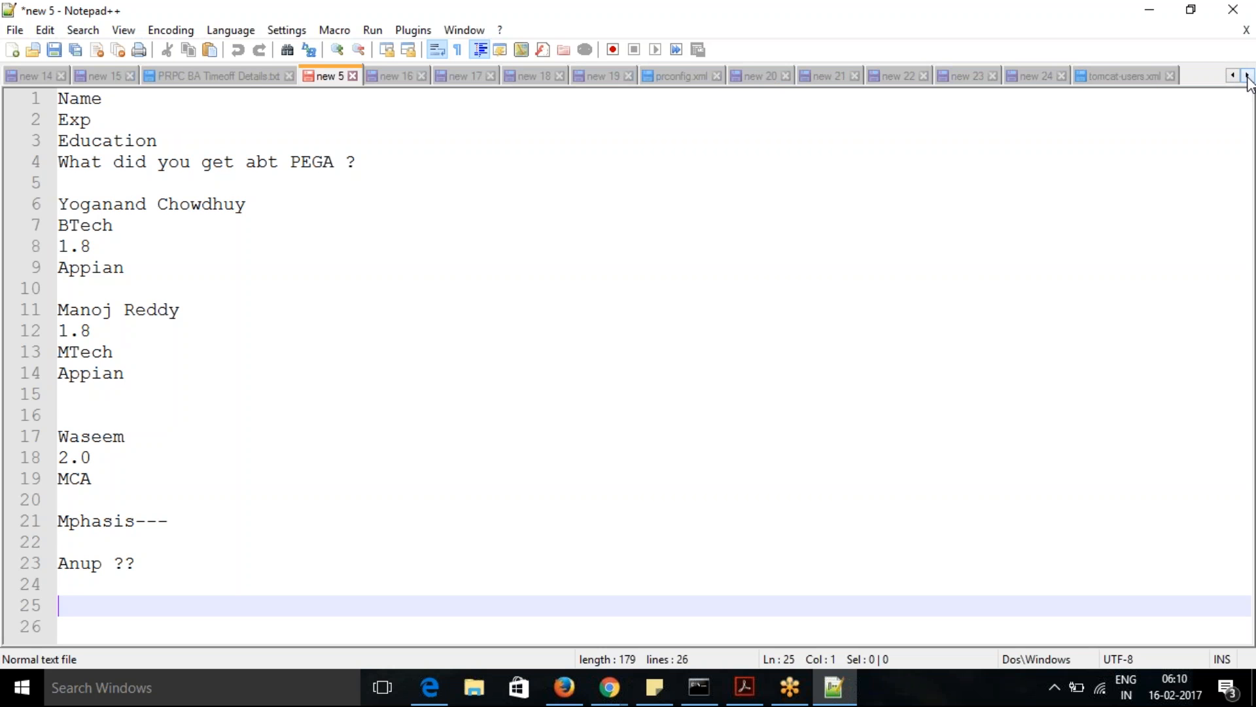
left_click(1030, 77)
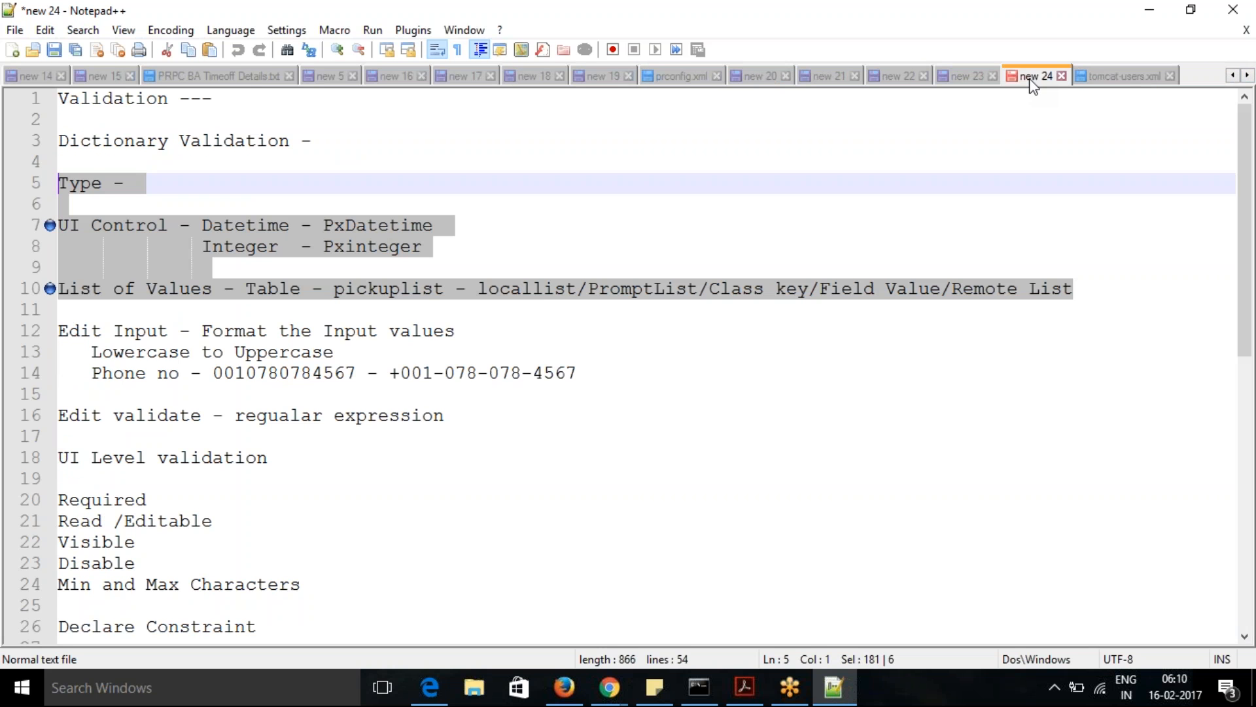
- Review the validation notes, from Dictionary and UI Level validation through Declare Constraint, Case Level and Client/Server Side Validation
left_click(352, 537)
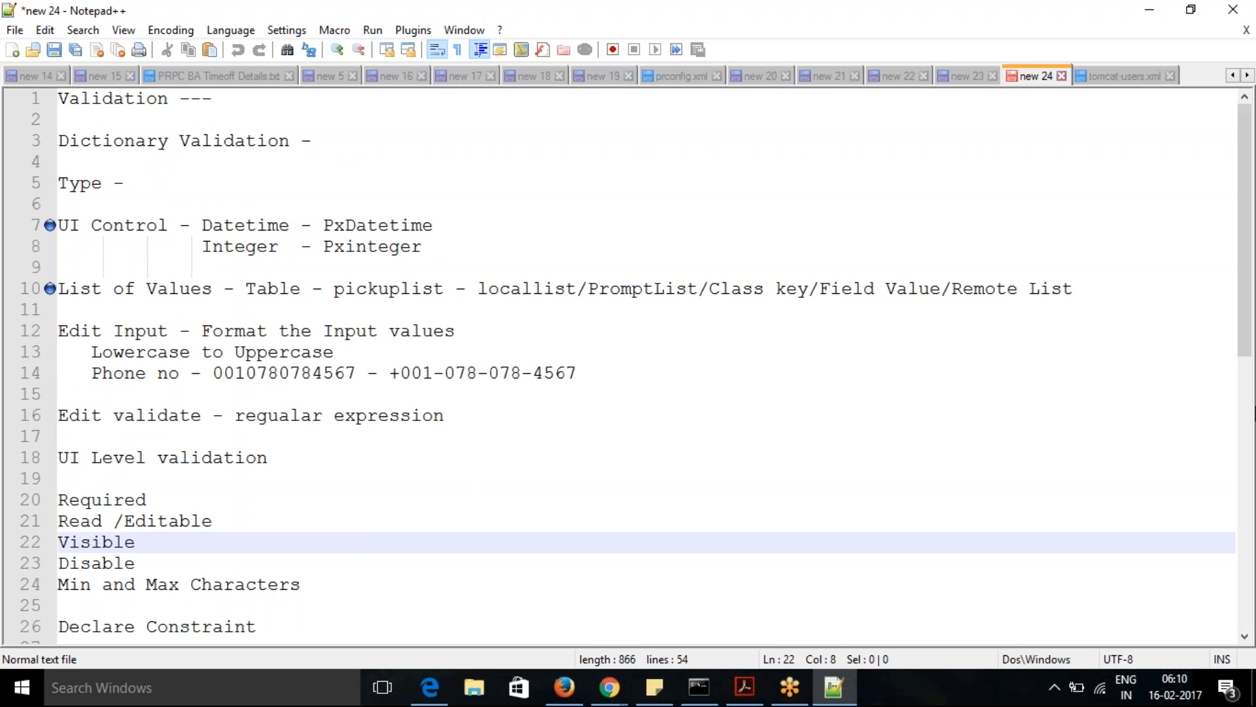
scroll(1249, 373, "down", 2)
left_click_drag(1255, 363, 1248, 313)
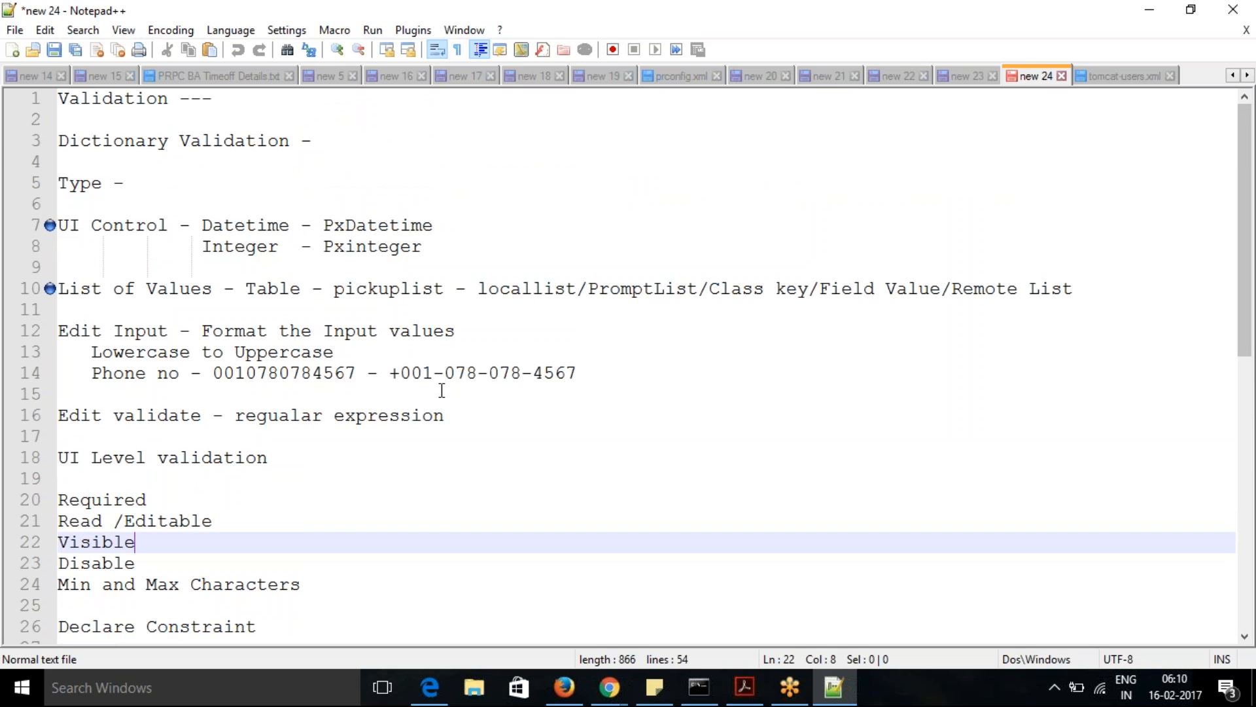
left_click_drag(65, 97, 340, 595)
left_click(341, 595)
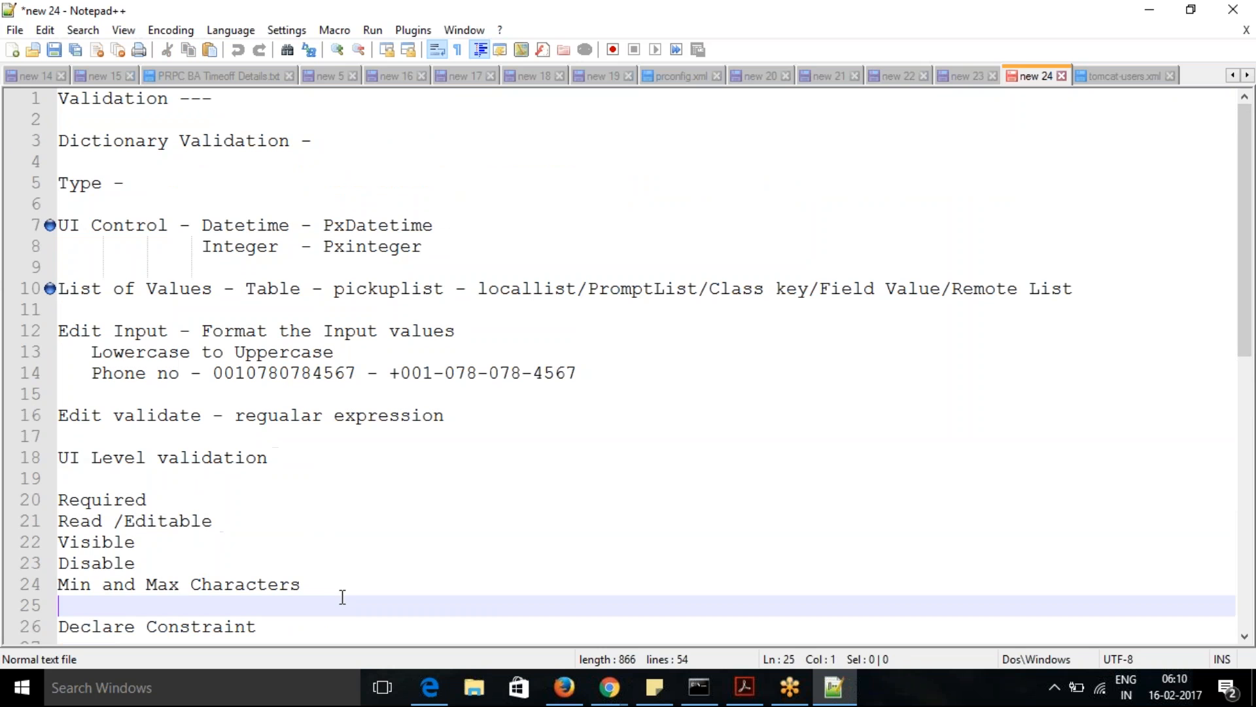
left_click_drag(69, 500, 318, 600)
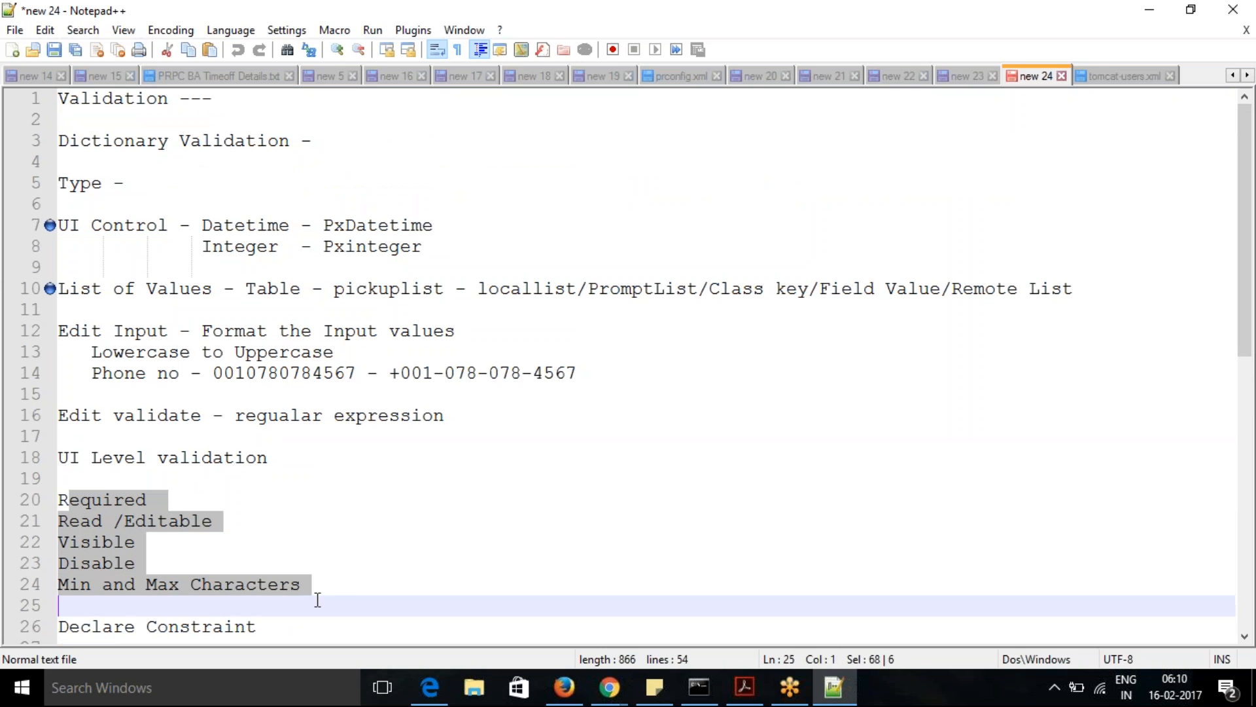
left_click(350, 587)
left_click_drag(1247, 322, 1252, 552)
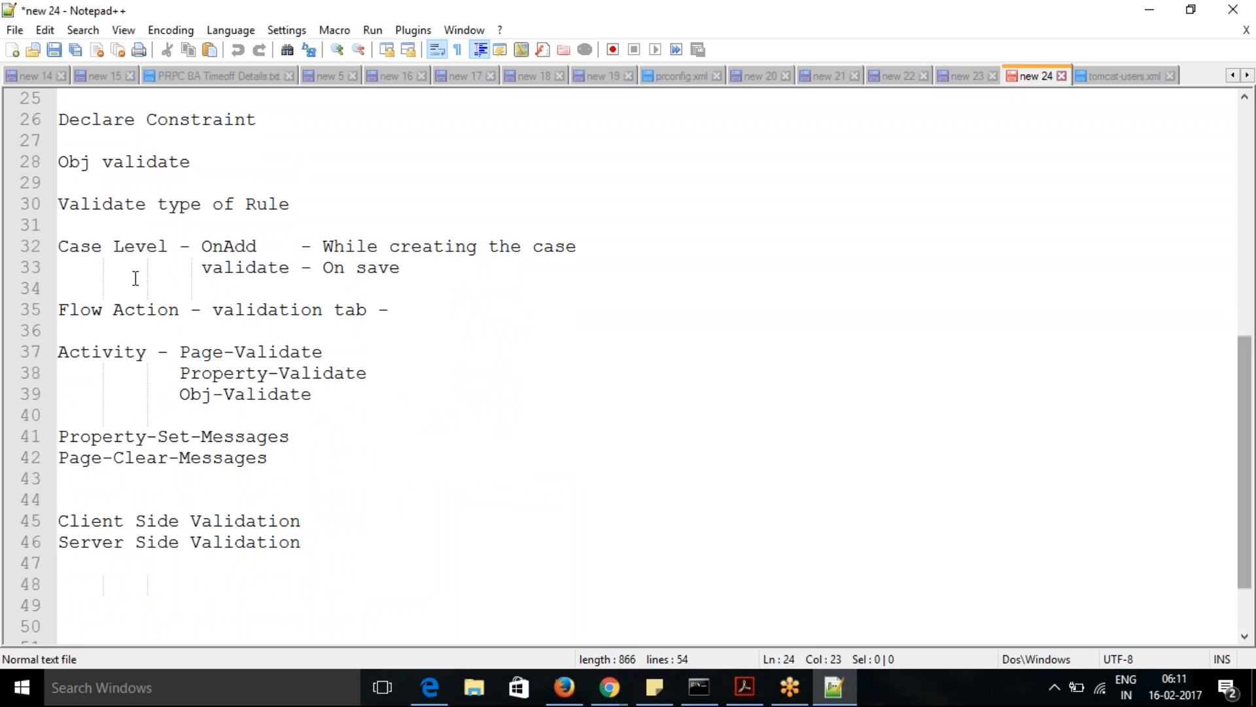
left_click_drag(63, 120, 336, 569)
left_click(319, 529)
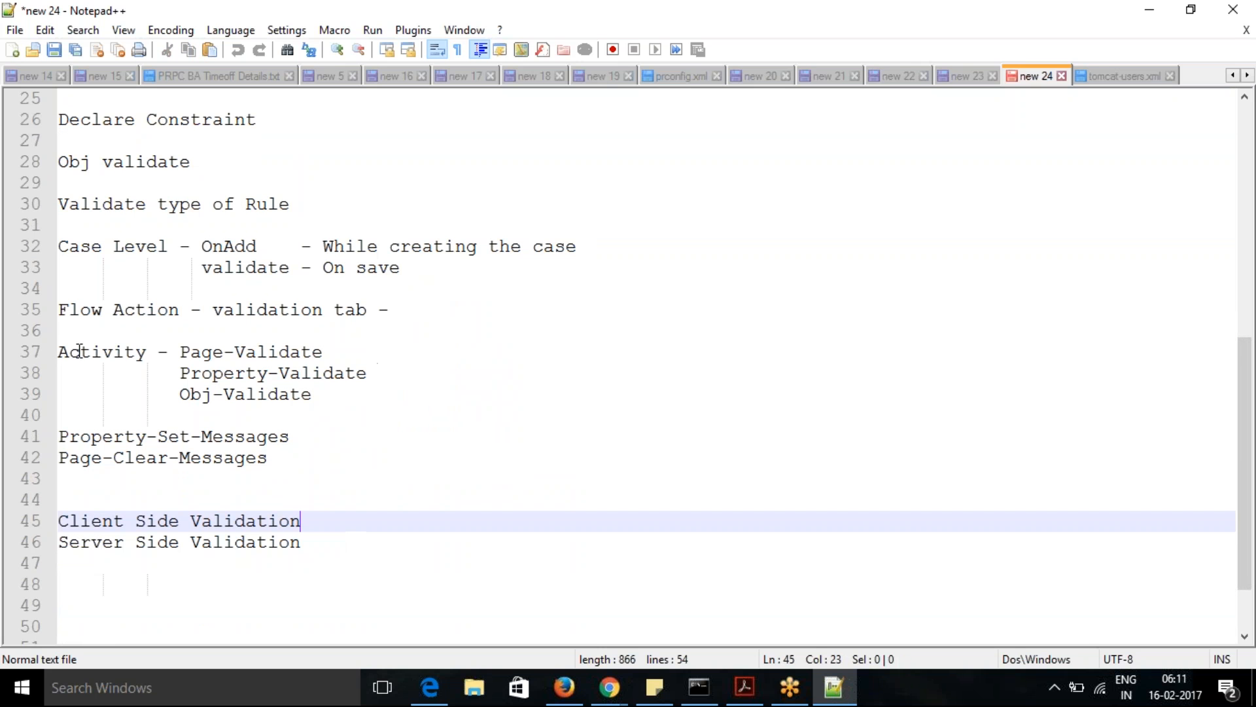
- Move the block from Activity - Page-Validate through Page-Clear-Messages below Server Side Validation, separated by a blank line
mouse_move(69, 352)
left_mouse_down()
mouse_move(251, 427)
mouse_move(60, 353)
left_mouse_up()
key("ctrl+c")
left_click(268, 457)
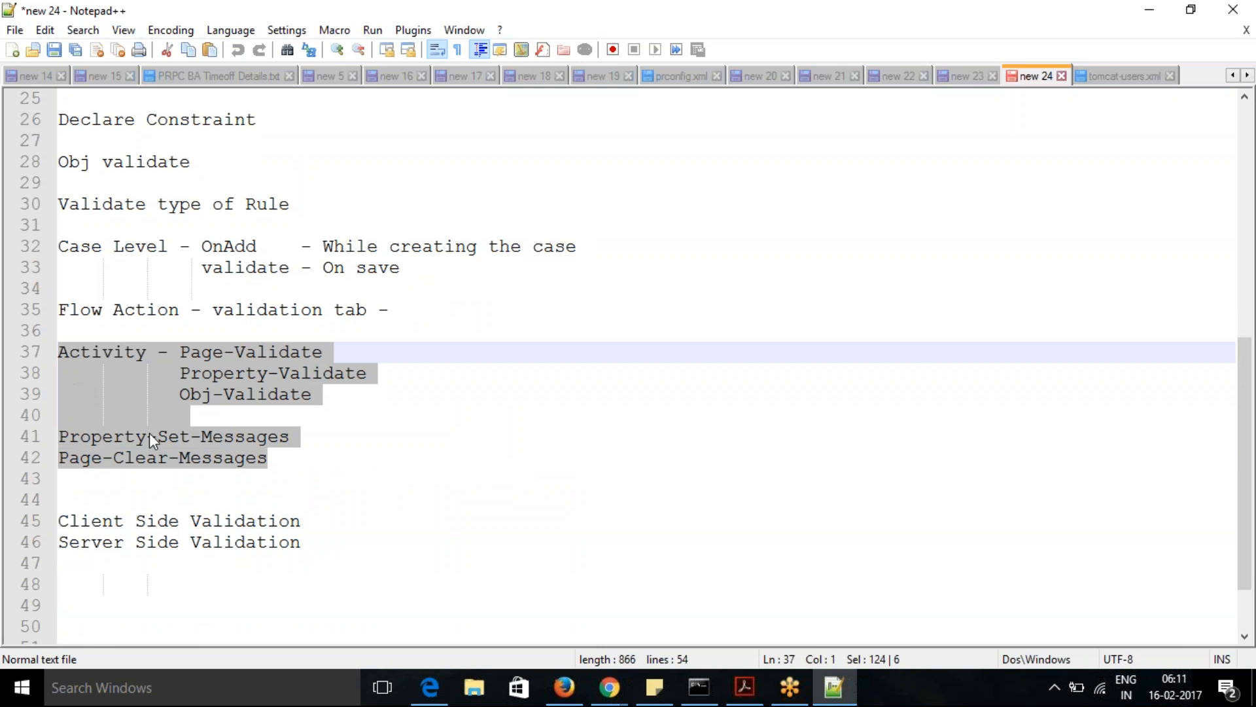
key("Delete")
left_click(332, 459)
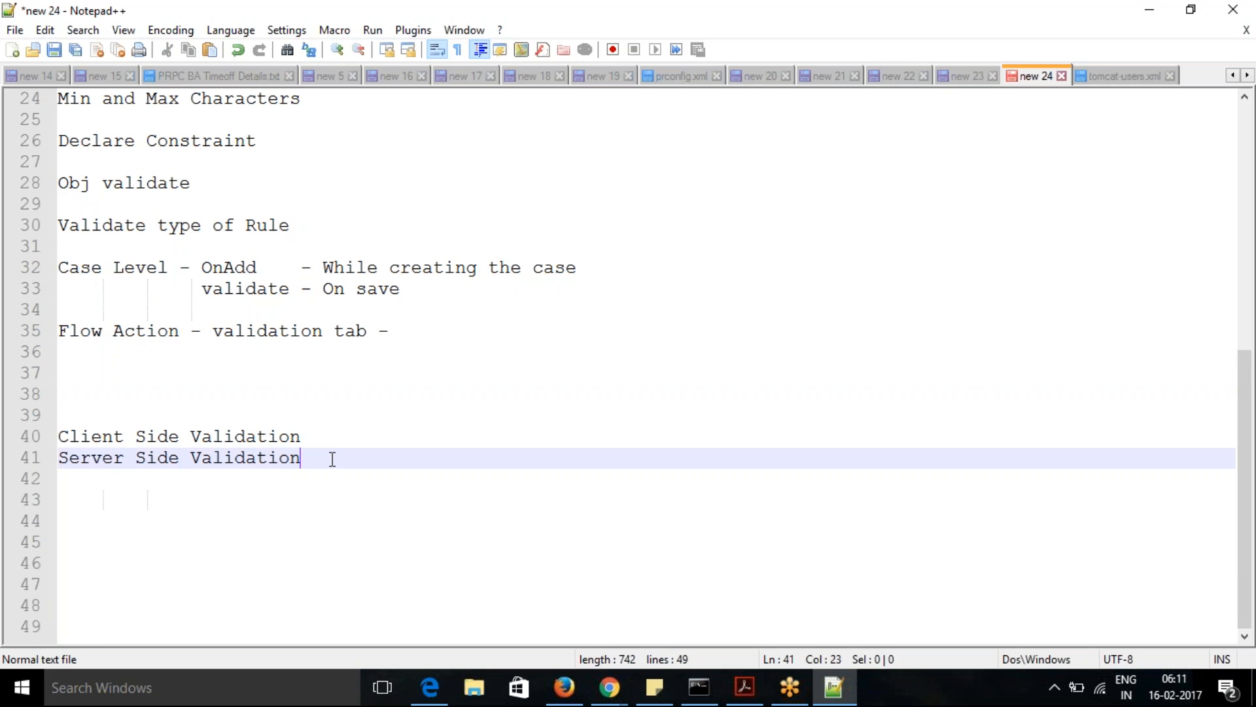
key("Return")
key("Return")
key("ctrl+v")
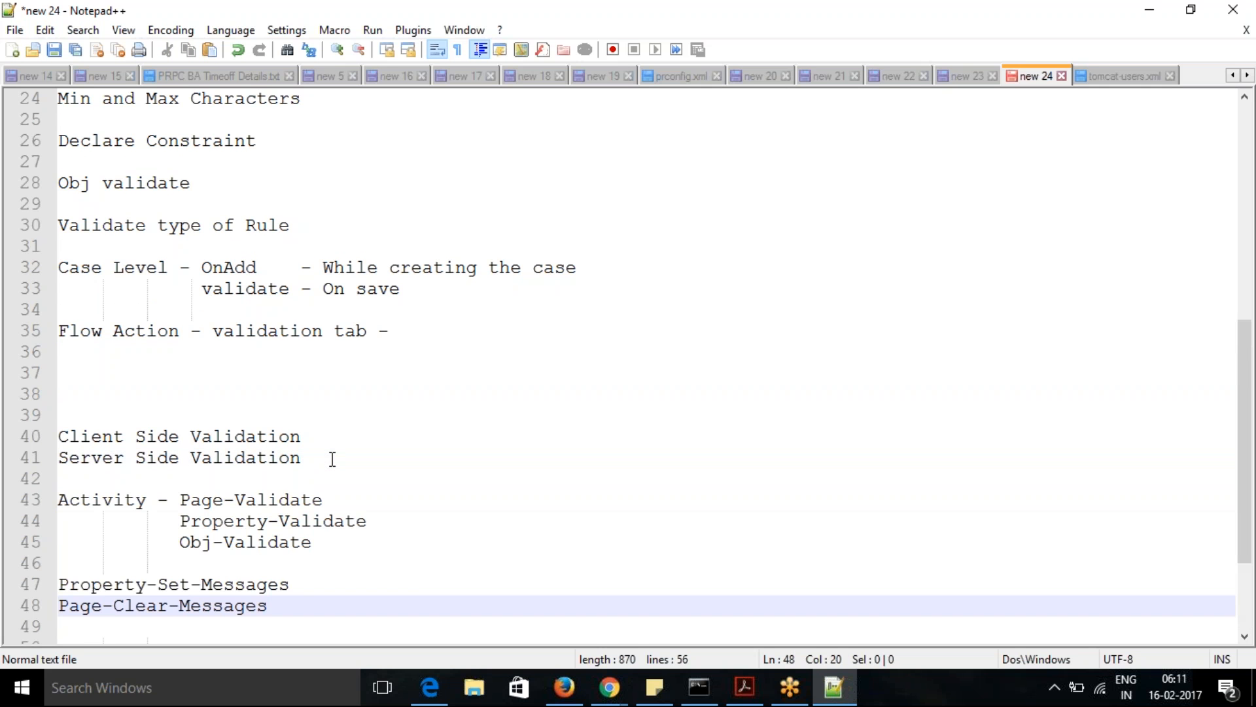
- Remove three surplus blank lines between the Flow Action and Client Side Validation lines
left_click(74, 362)
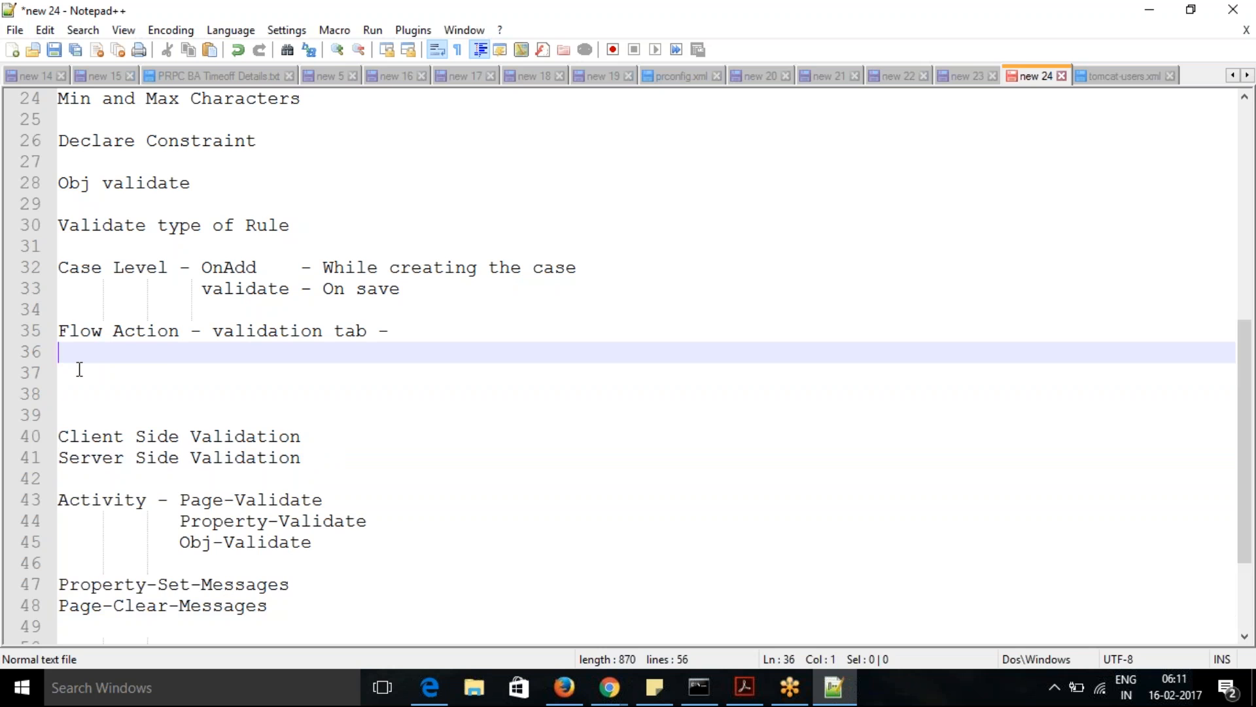
key("Delete")
key("Delete")
key("Delete")
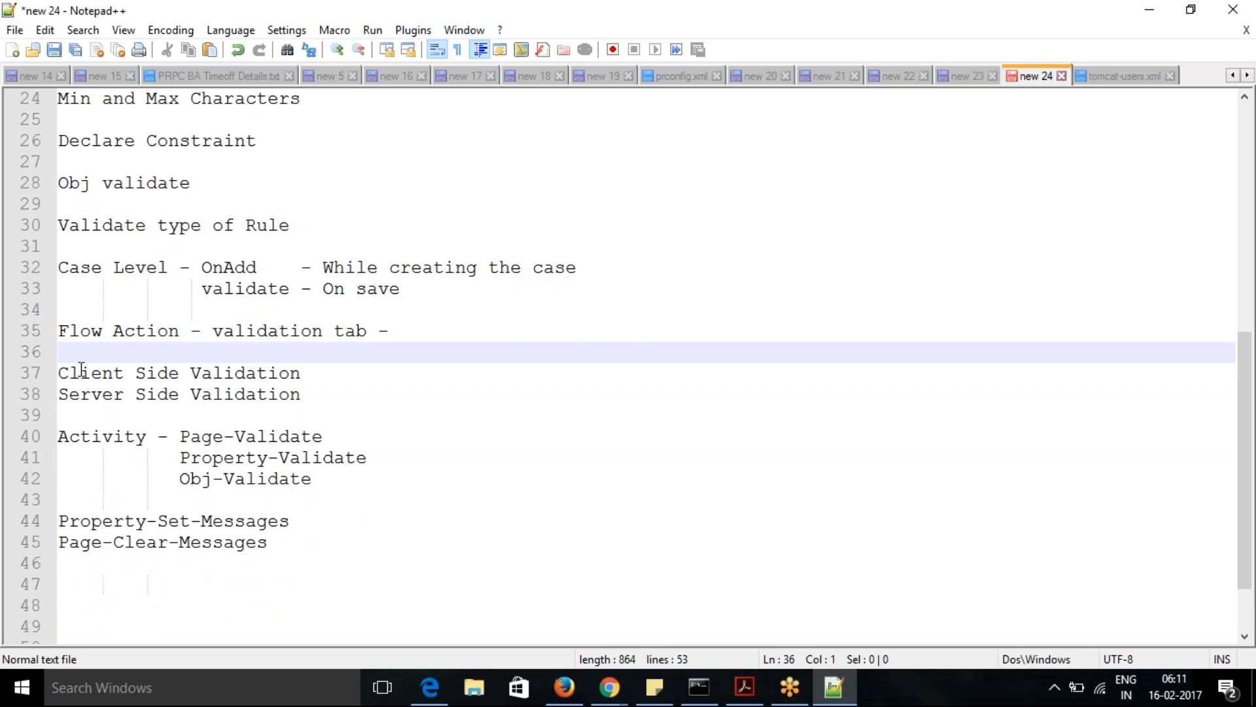
- Switch to Pega Designer Studio, open the SelectProducts section and inspect the Product Quantity cell in its included SelectProducts_0_Purchase section
key("alt+Tab")
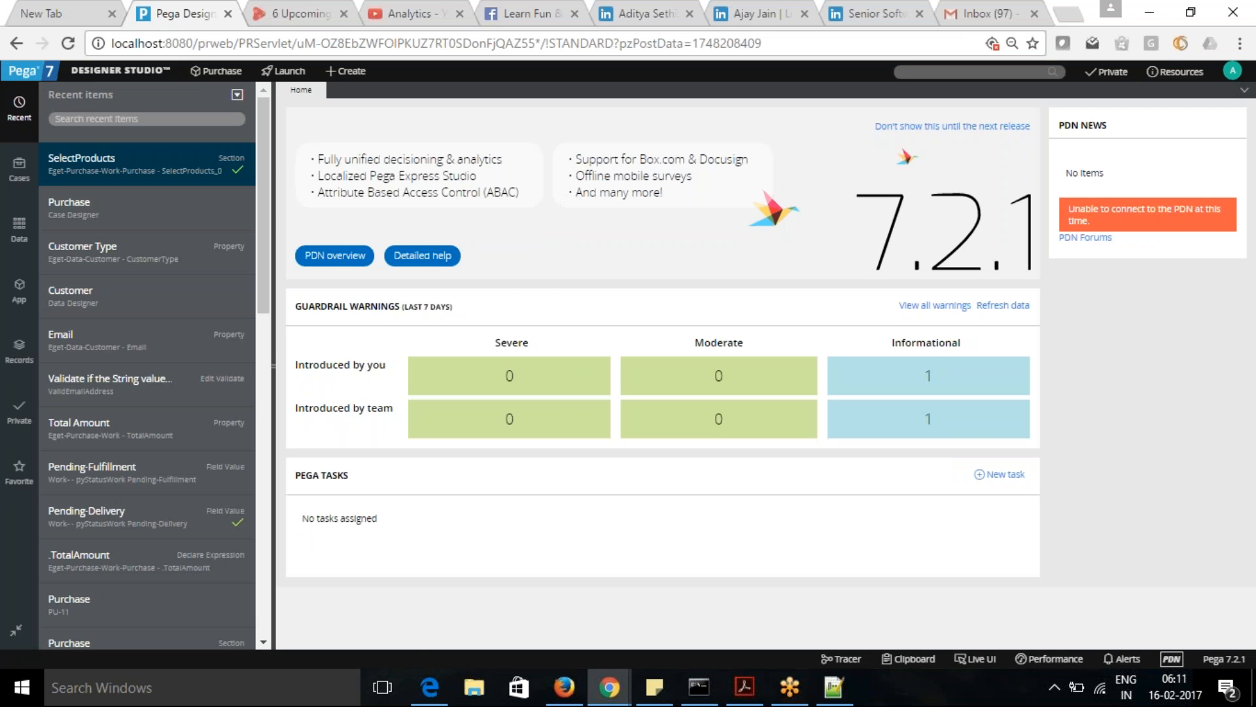
double_click(91, 164)
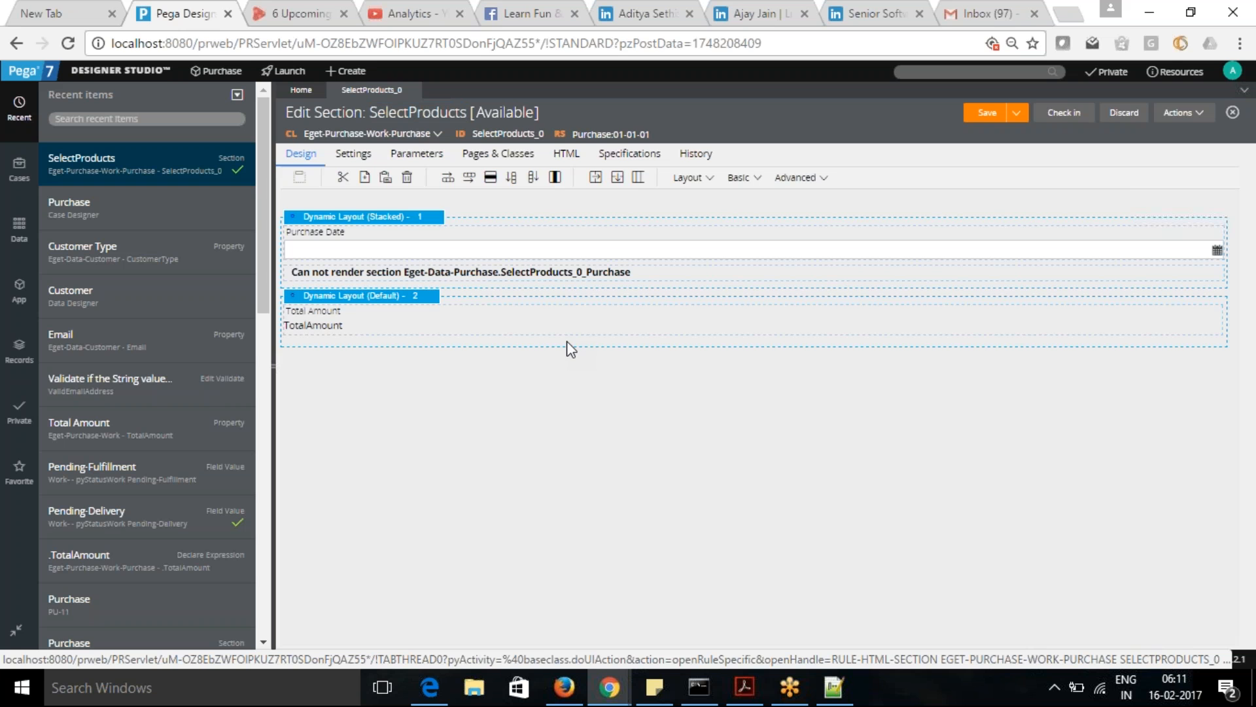
left_click(533, 274)
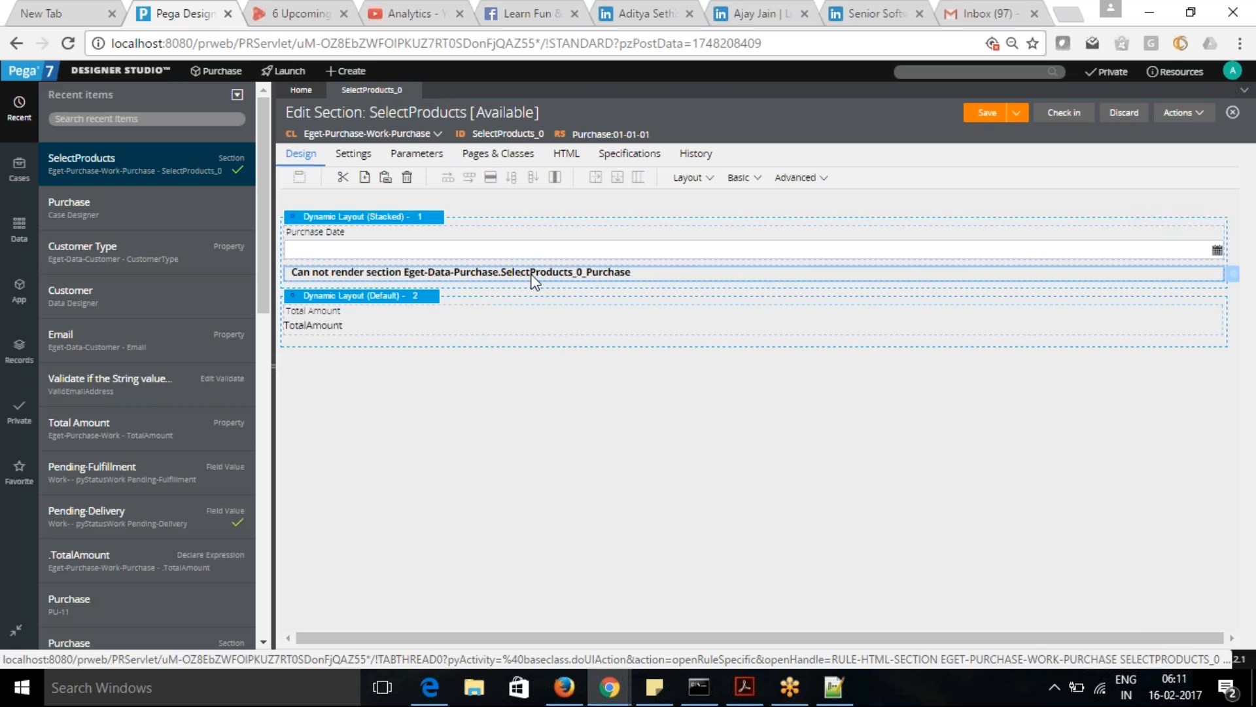
left_click(1234, 275)
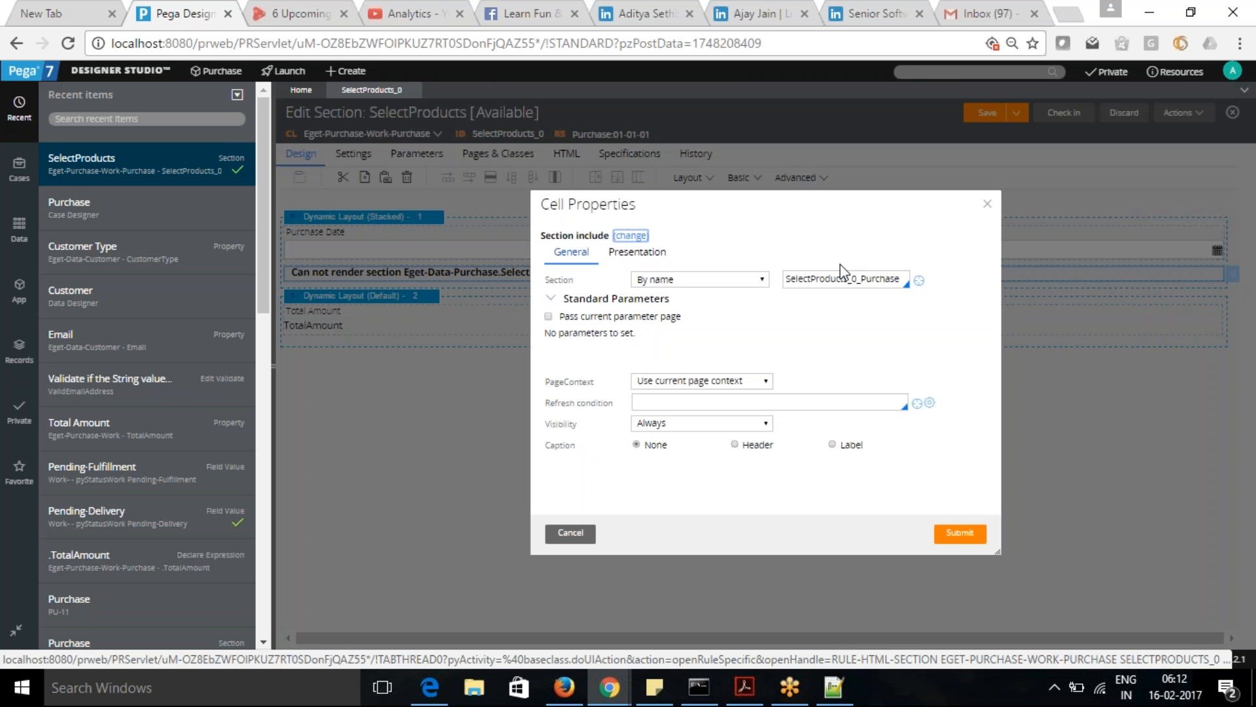
left_click(920, 280)
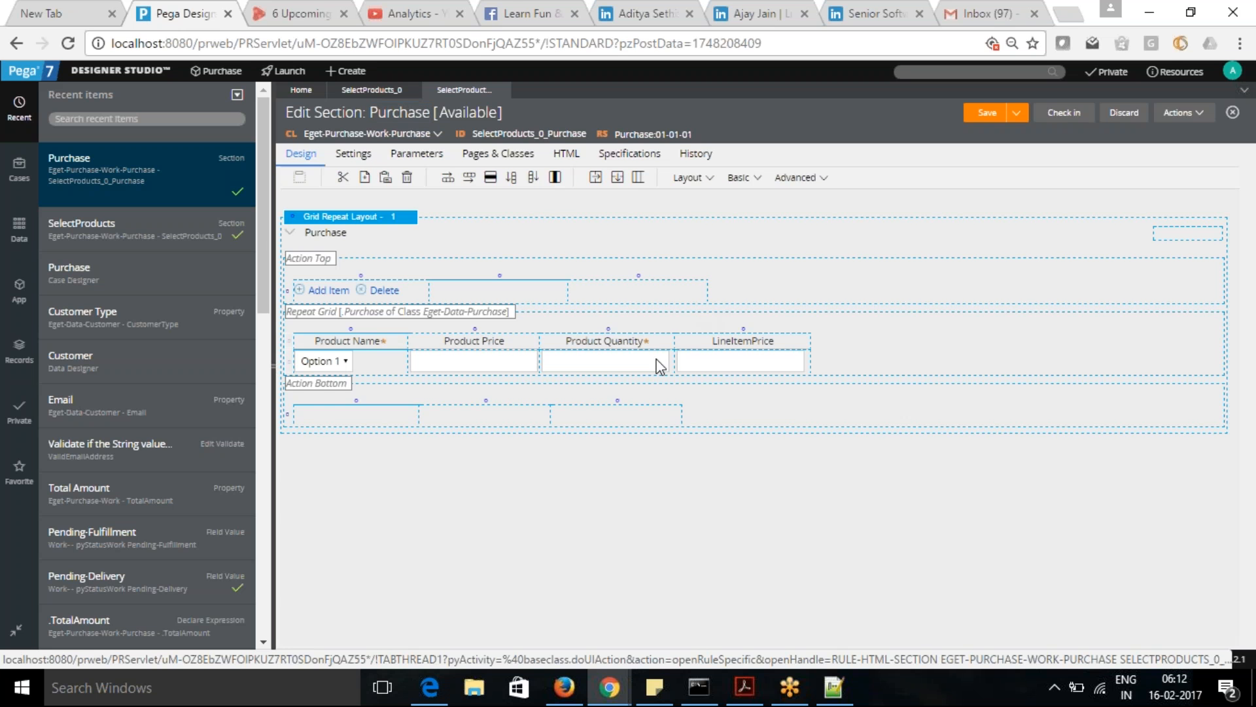
left_click(615, 371)
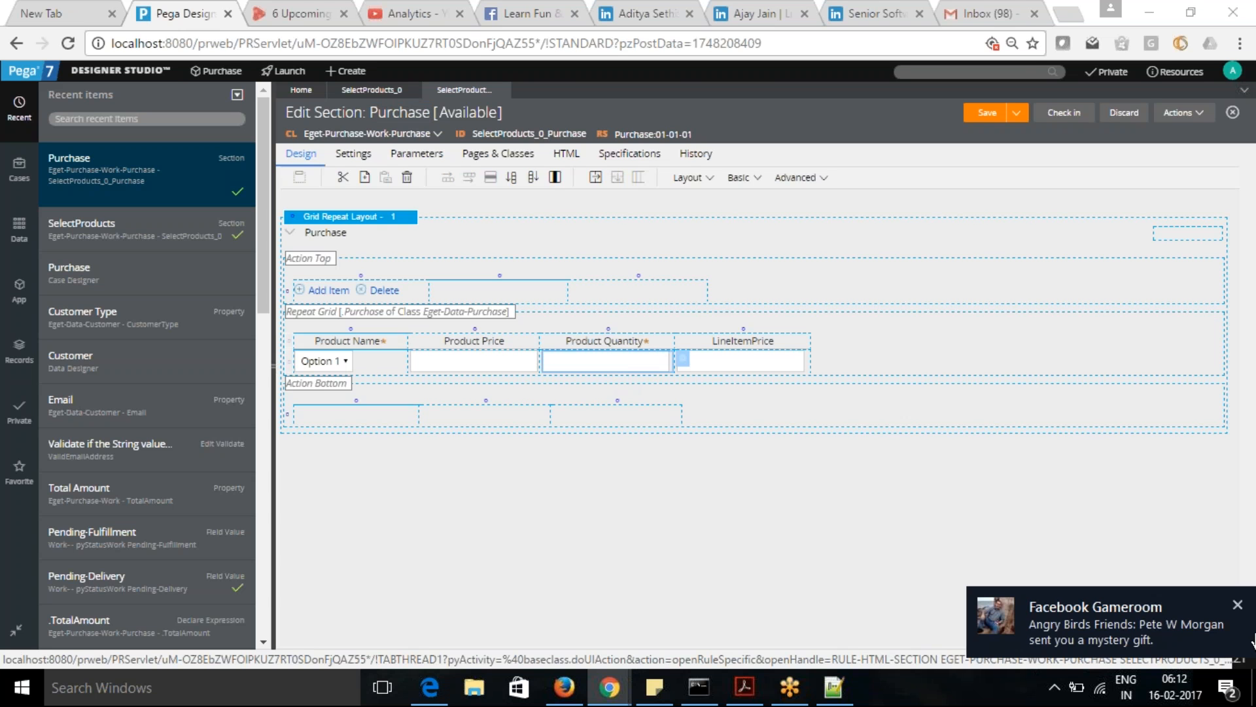
left_click(1238, 604)
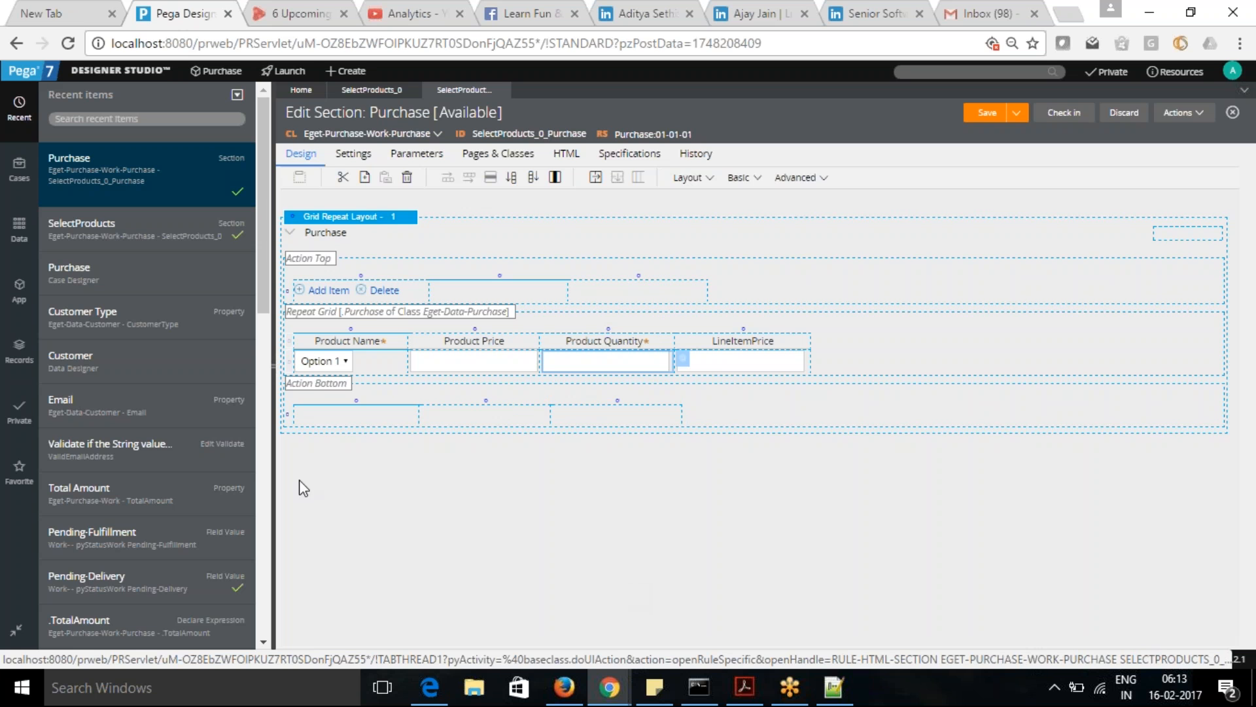
- Start a new Validate process rule on the Purchase class of the Eget-Purchase-Work application
left_click(18, 353)
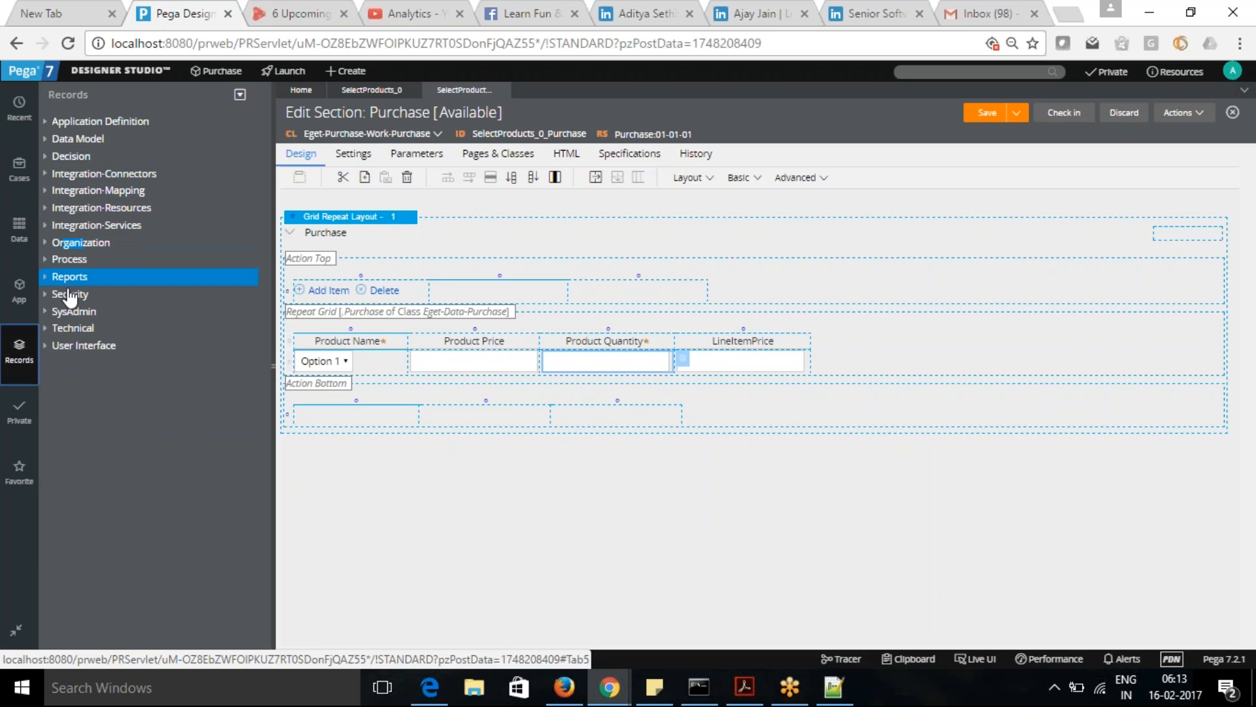
left_click(19, 291)
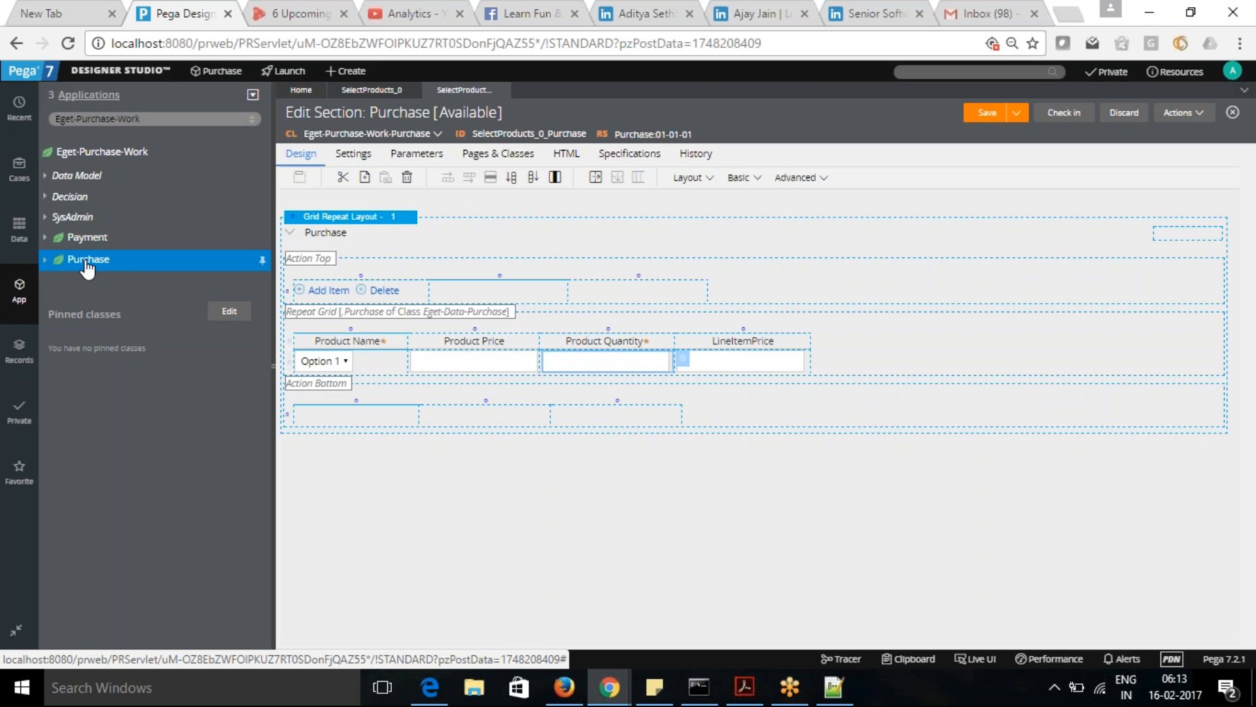
right_click(87, 267)
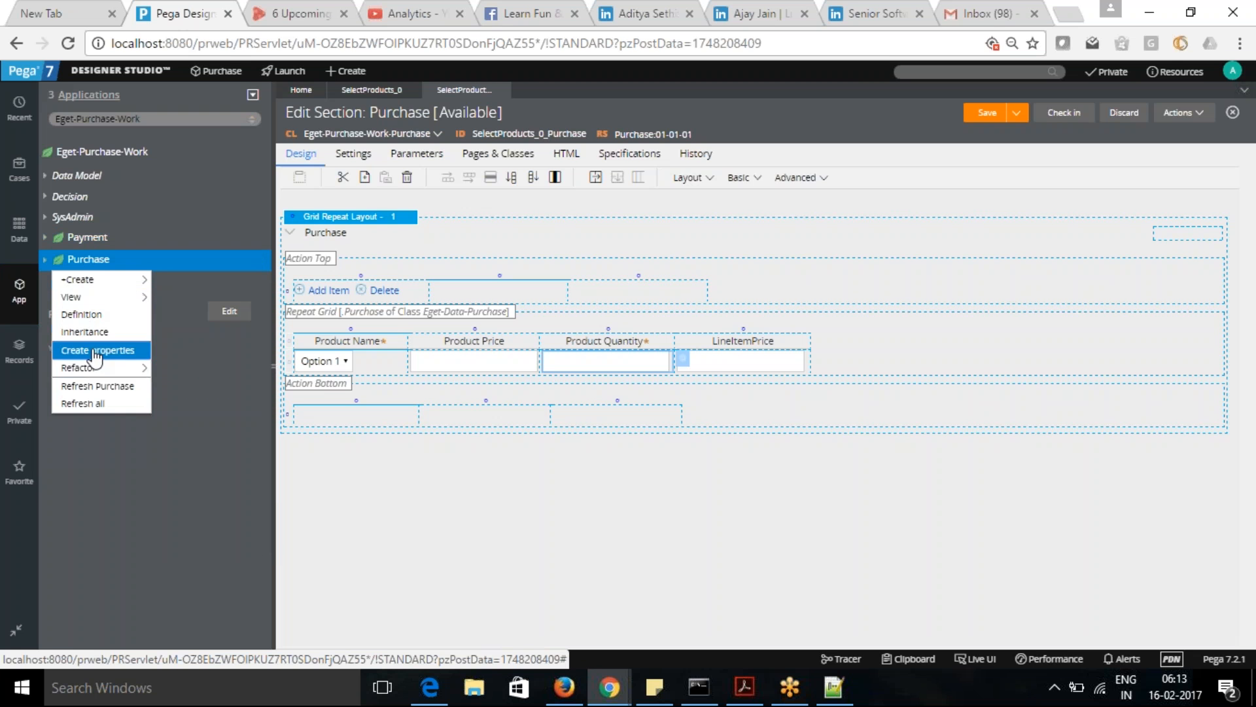
mouse_move(137, 287)
mouse_move(205, 423)
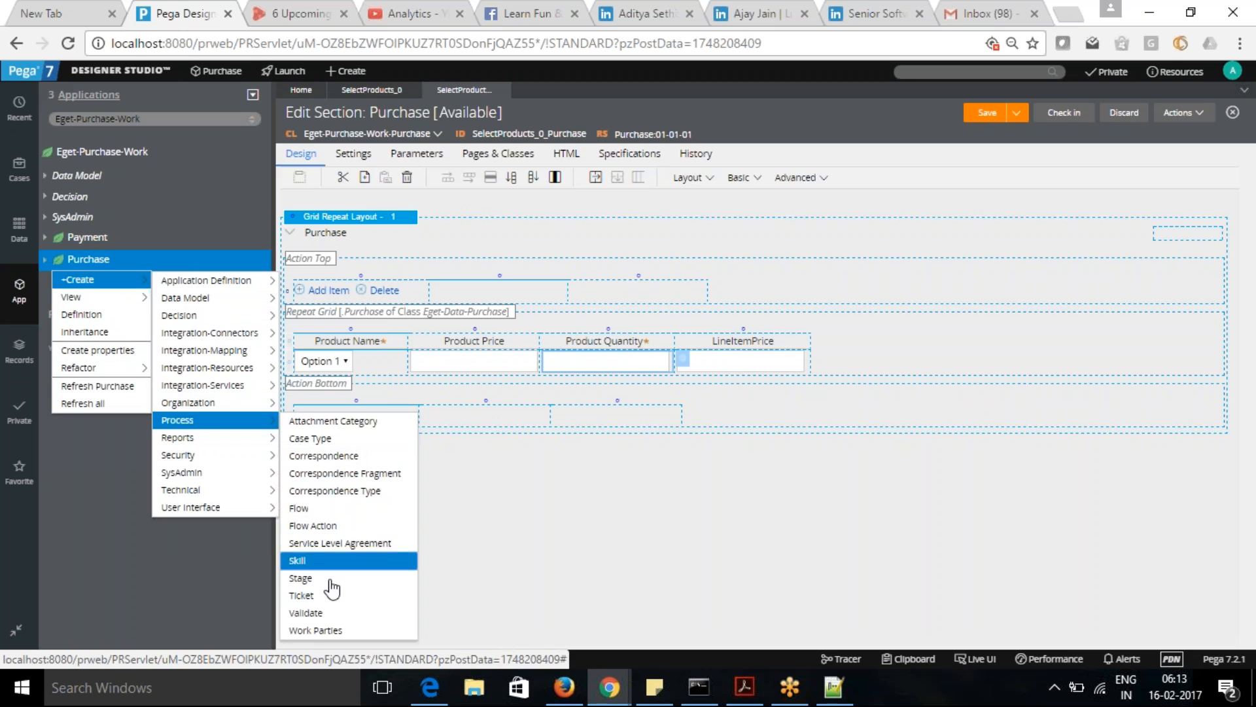
left_click(326, 619)
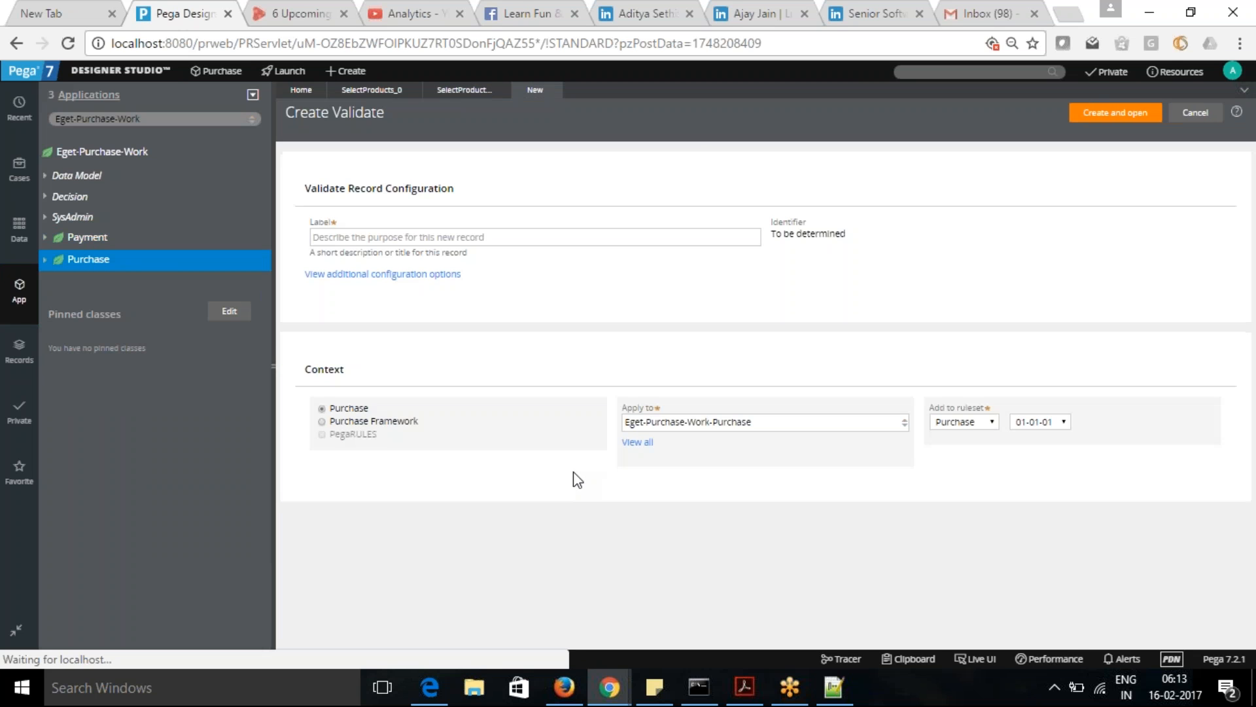
- Label the Validate record CheckProduct, then create and open it
left_click(552, 237)
type("checkPro")
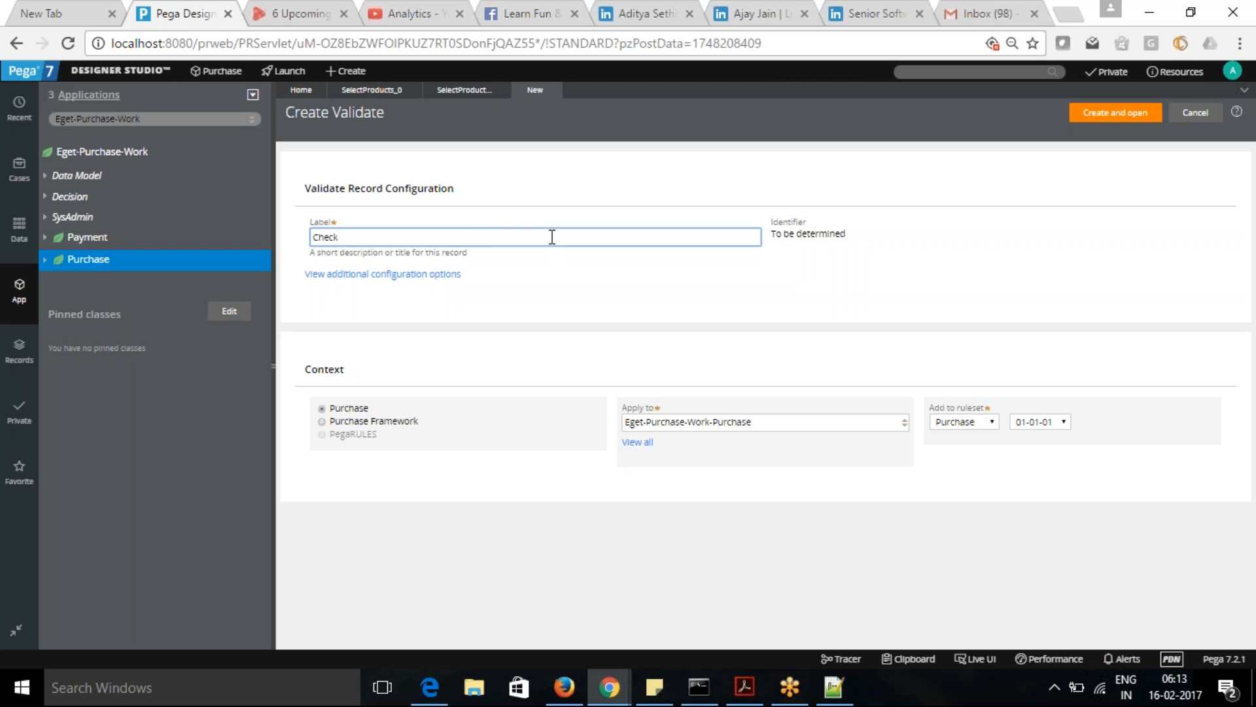
type("duct")
left_click(1134, 115)
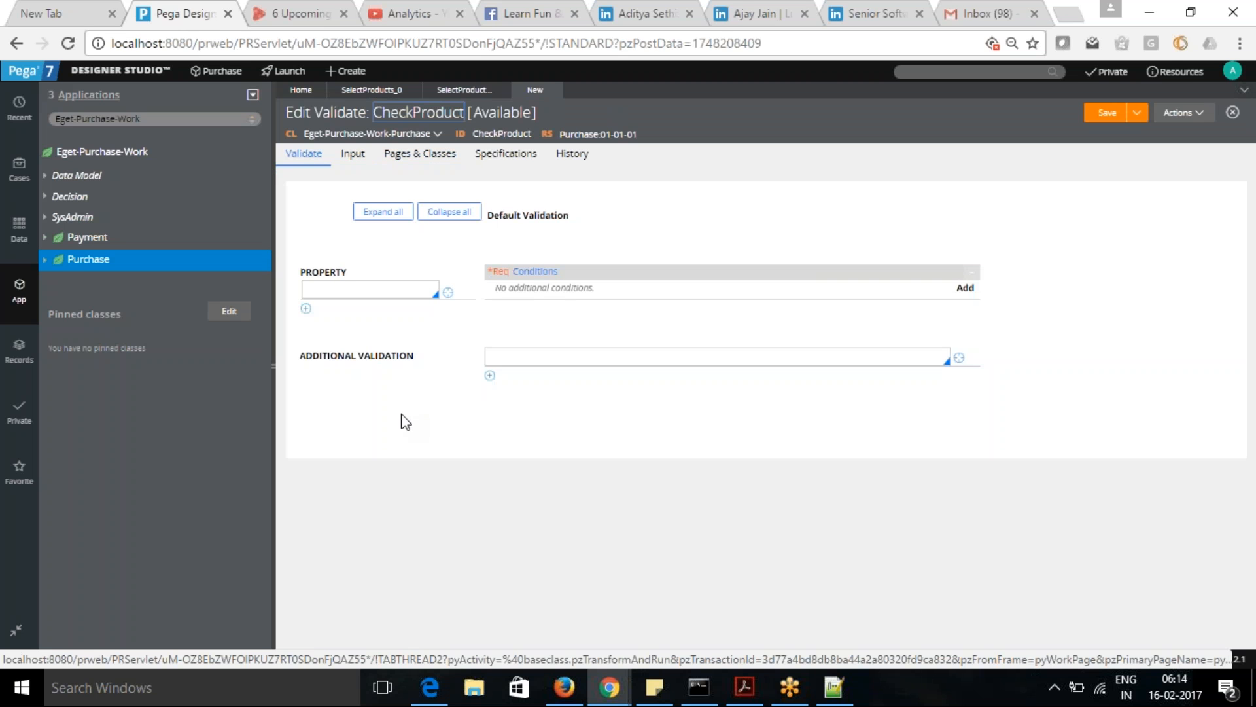
- Set the property to validate to .Purchase().ProductQuantity in the CheckProduct rule
left_click(371, 288)
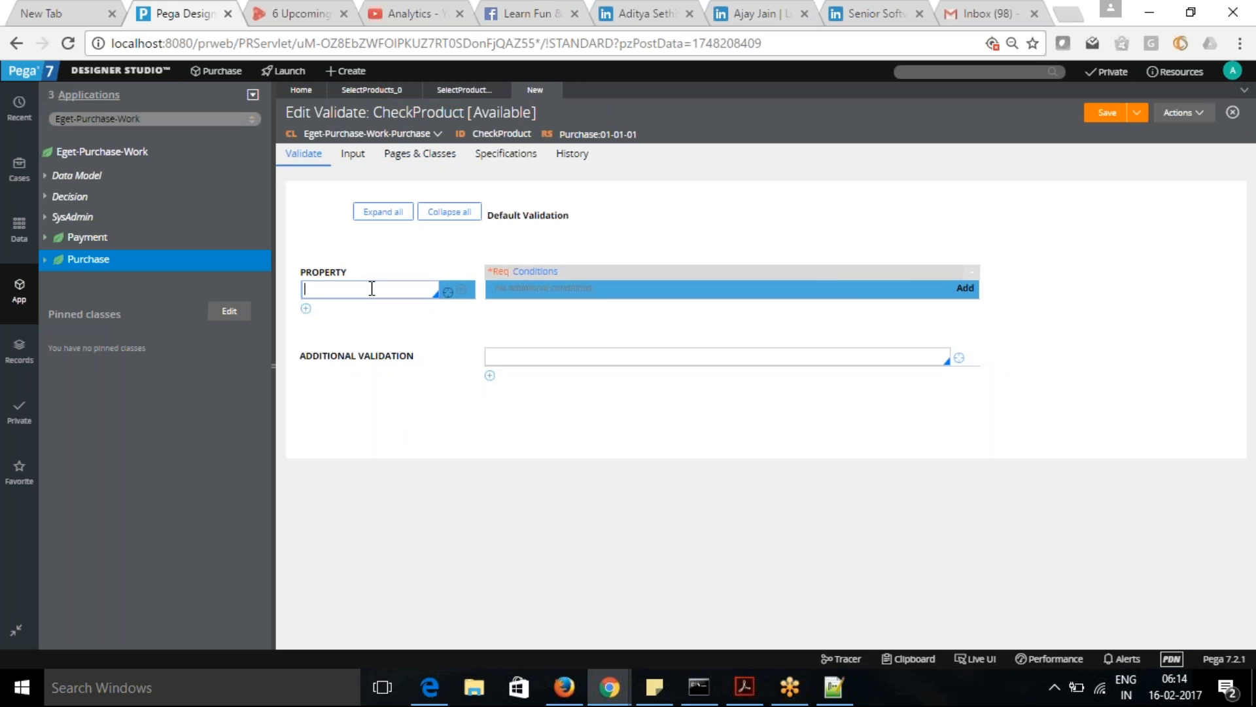
left_click(727, 203)
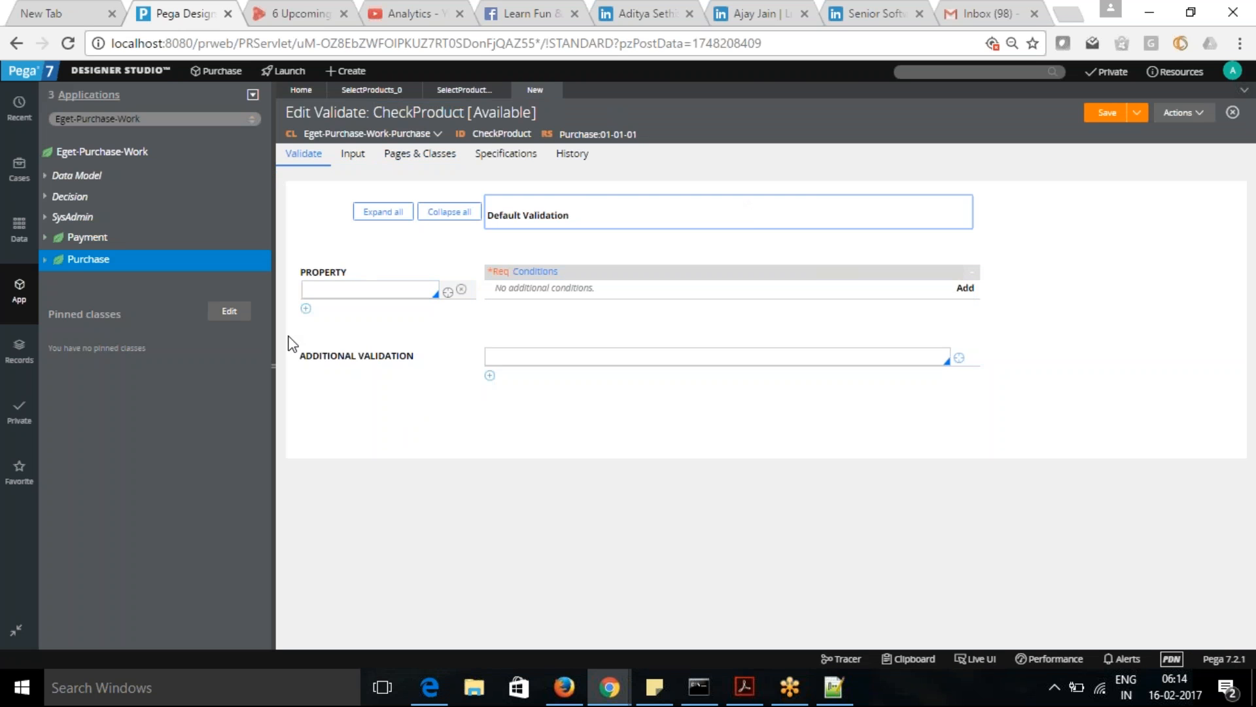
left_click(341, 288)
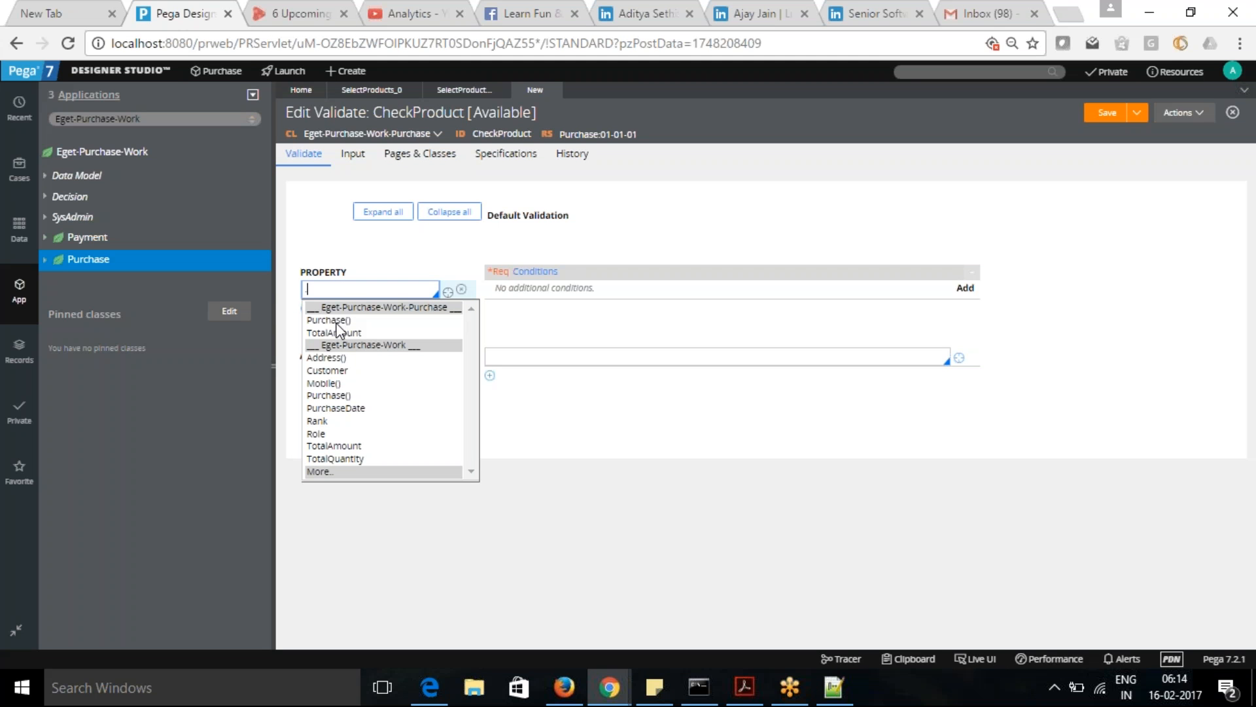
left_click(335, 320)
type(".Purchase().")
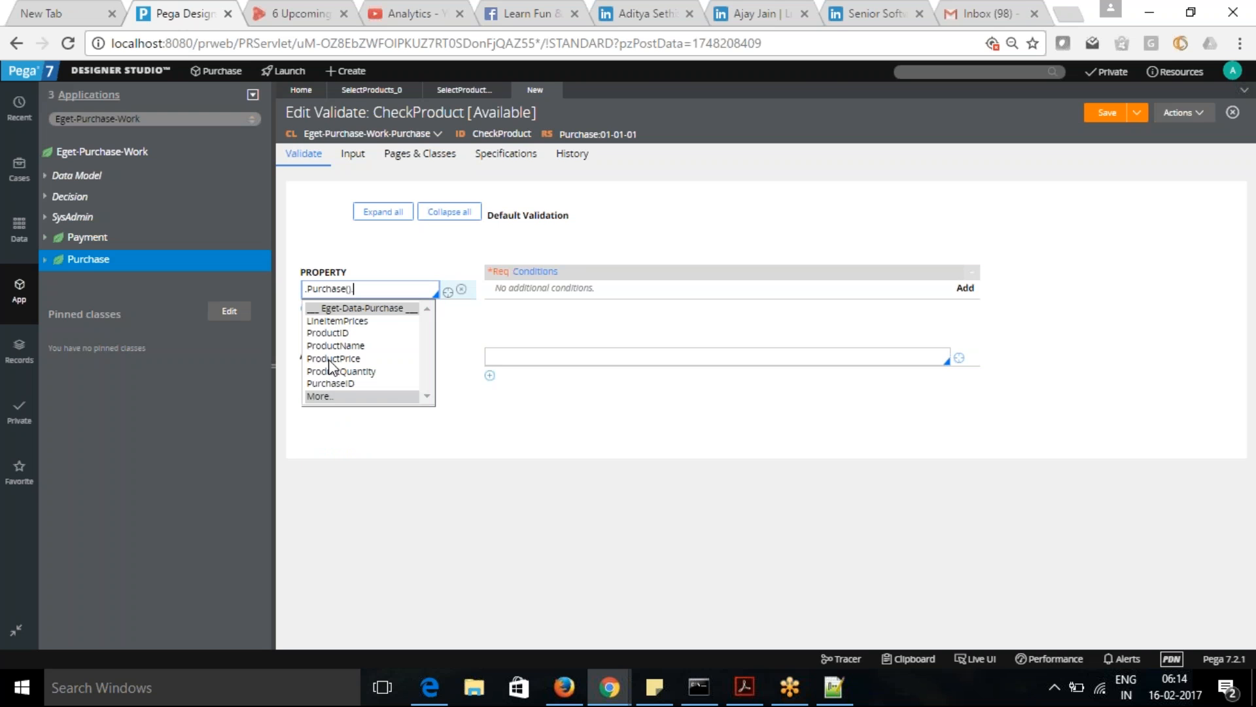
left_click(332, 371)
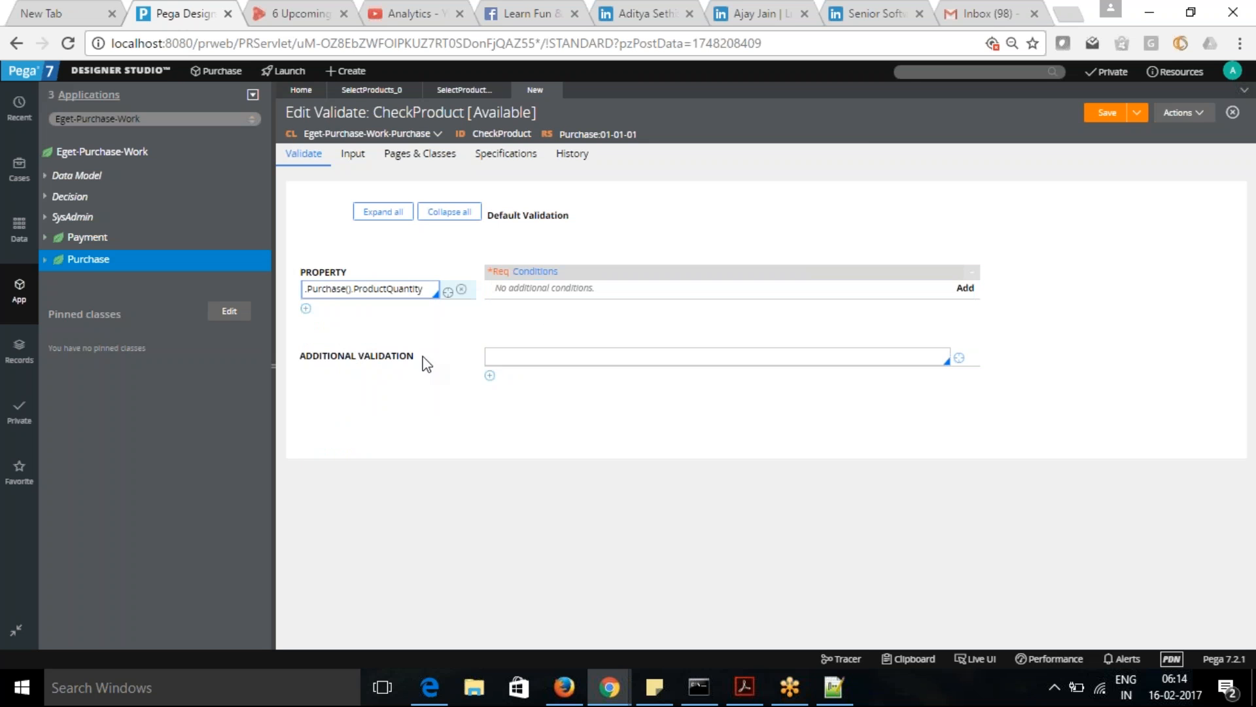
left_click(460, 336)
- Add a validation condition for .Purchase().ProductQuantity using the function [first number] [relation] [second number]
left_click(965, 290)
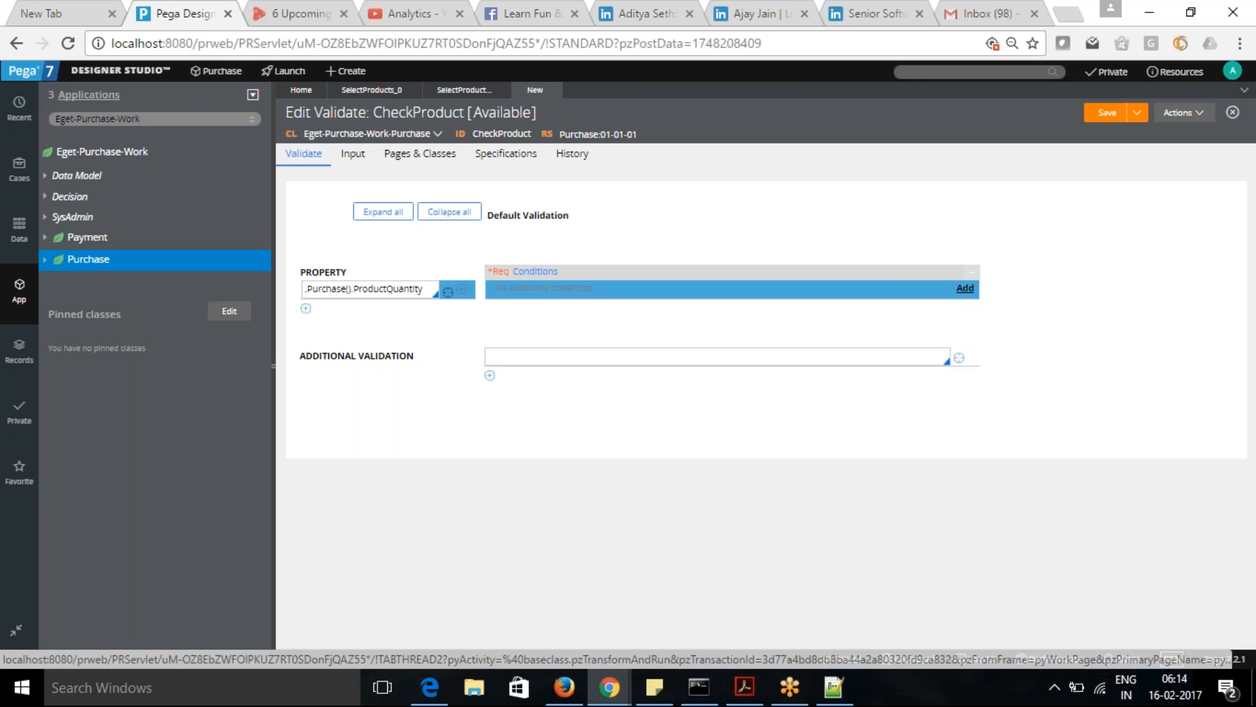
left_click(968, 294)
left_click(638, 320)
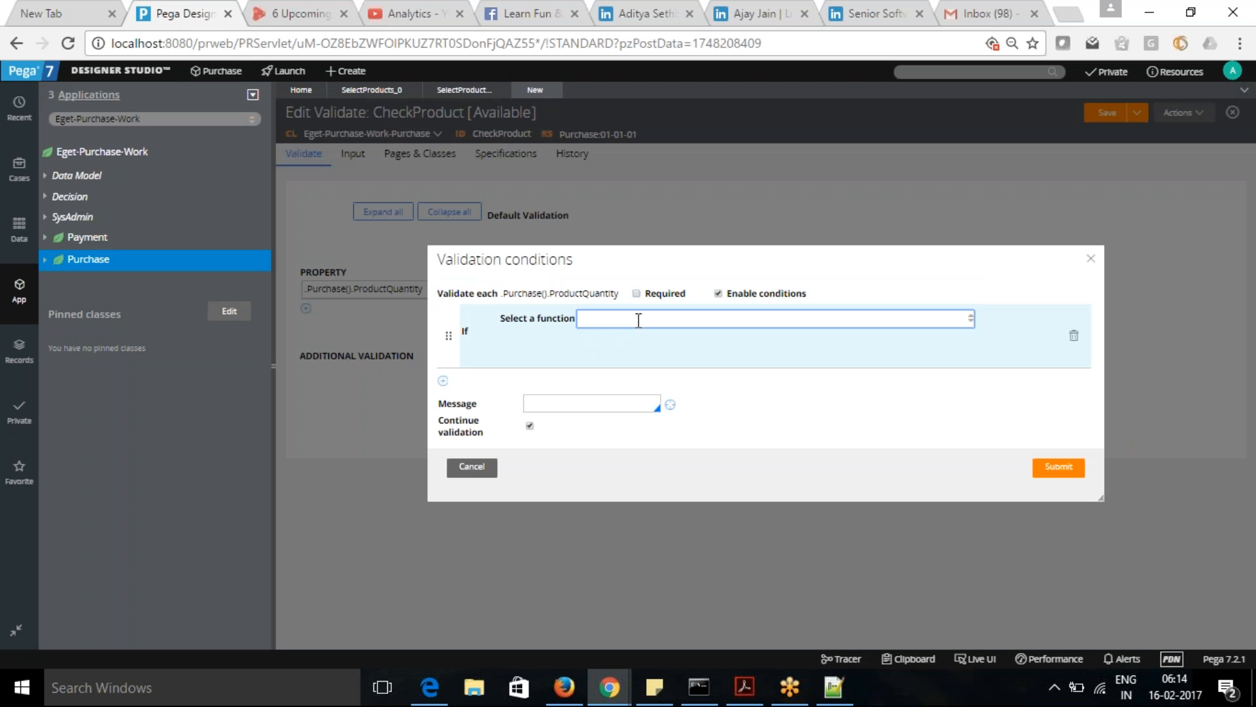
left_click(639, 320)
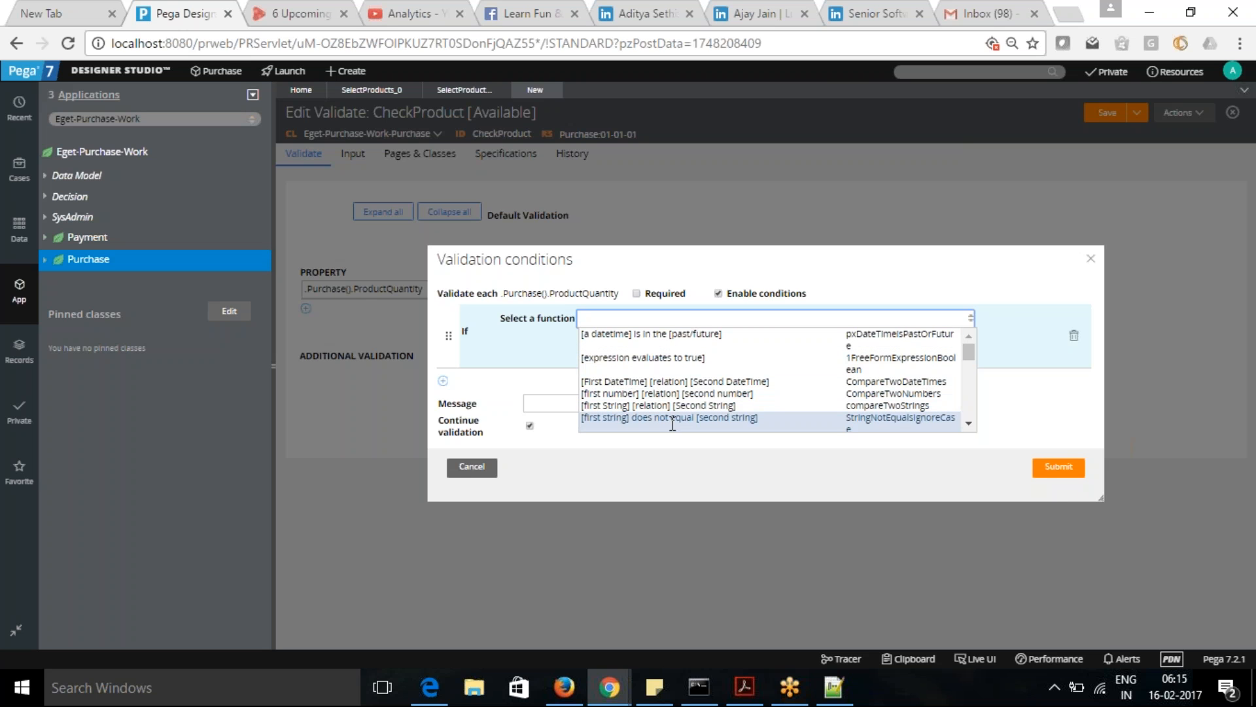
mouse_move(971, 351)
left_mouse_down()
mouse_move(977, 387)
mouse_move(977, 344)
left_mouse_up()
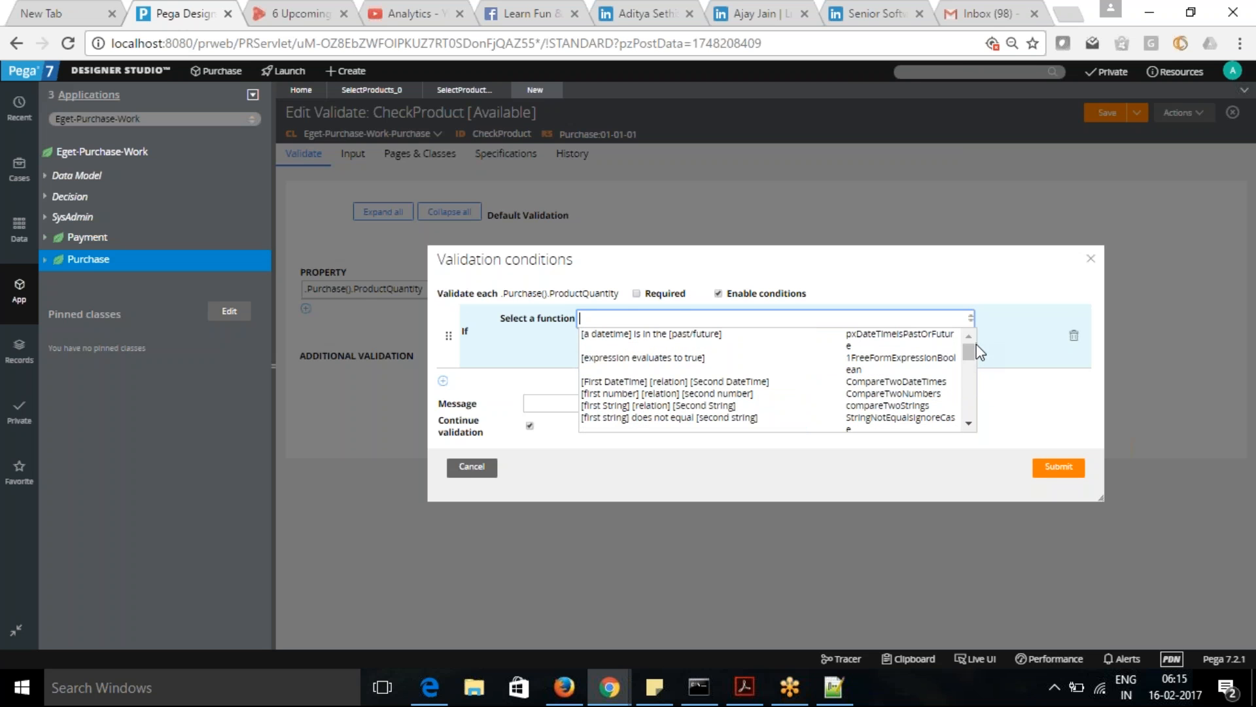
left_click(723, 393)
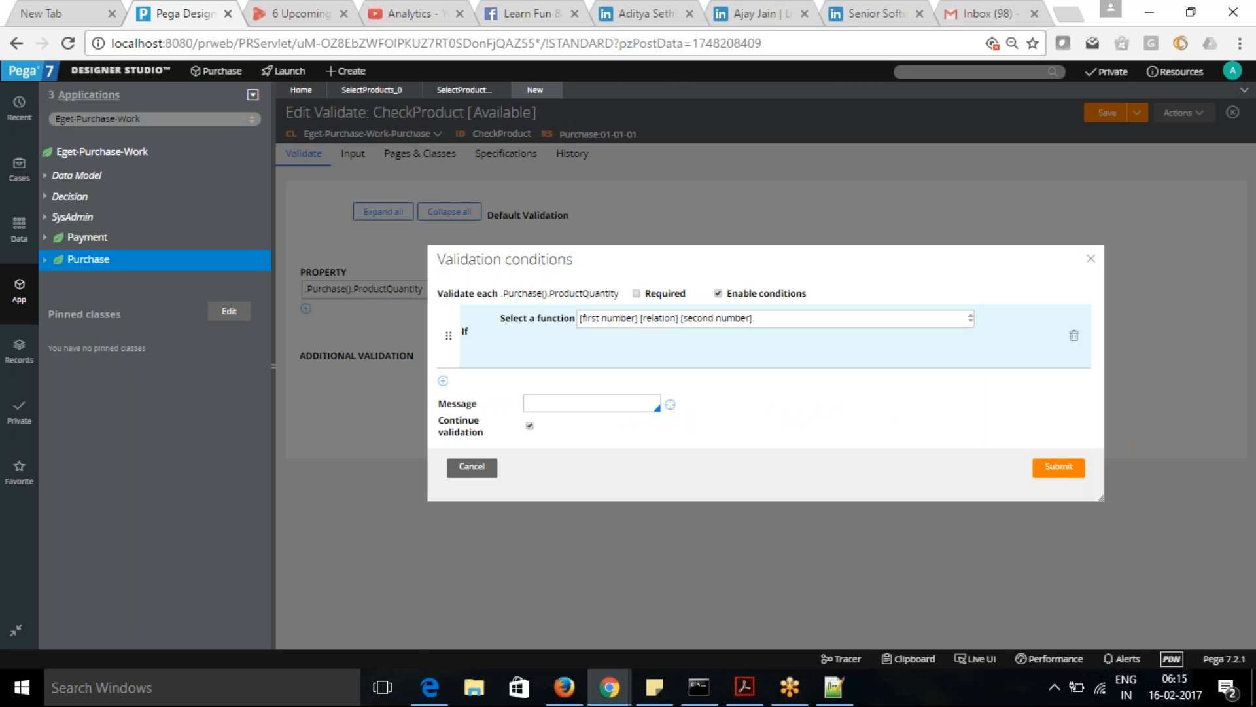
- Define the condition as .ProductQuantity IS GREATER OR EQUAL TO 1
left_click(531, 344)
type(".")
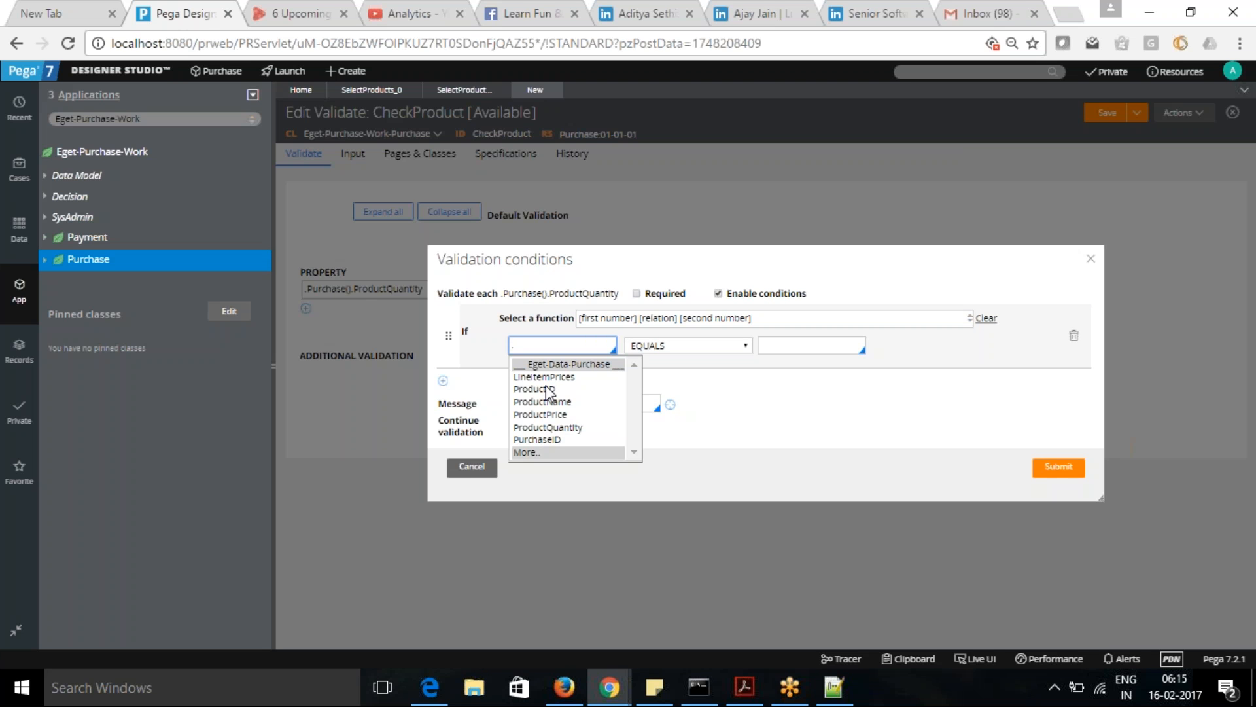
left_click(543, 427)
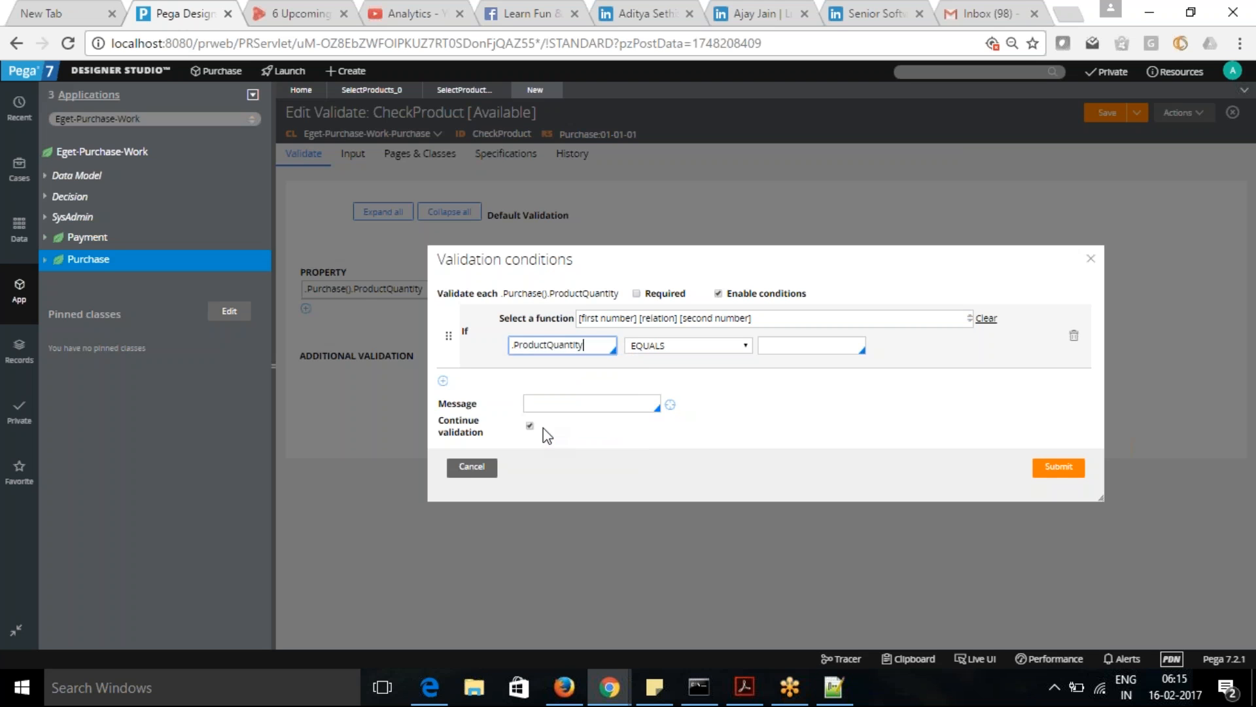
left_click(747, 345)
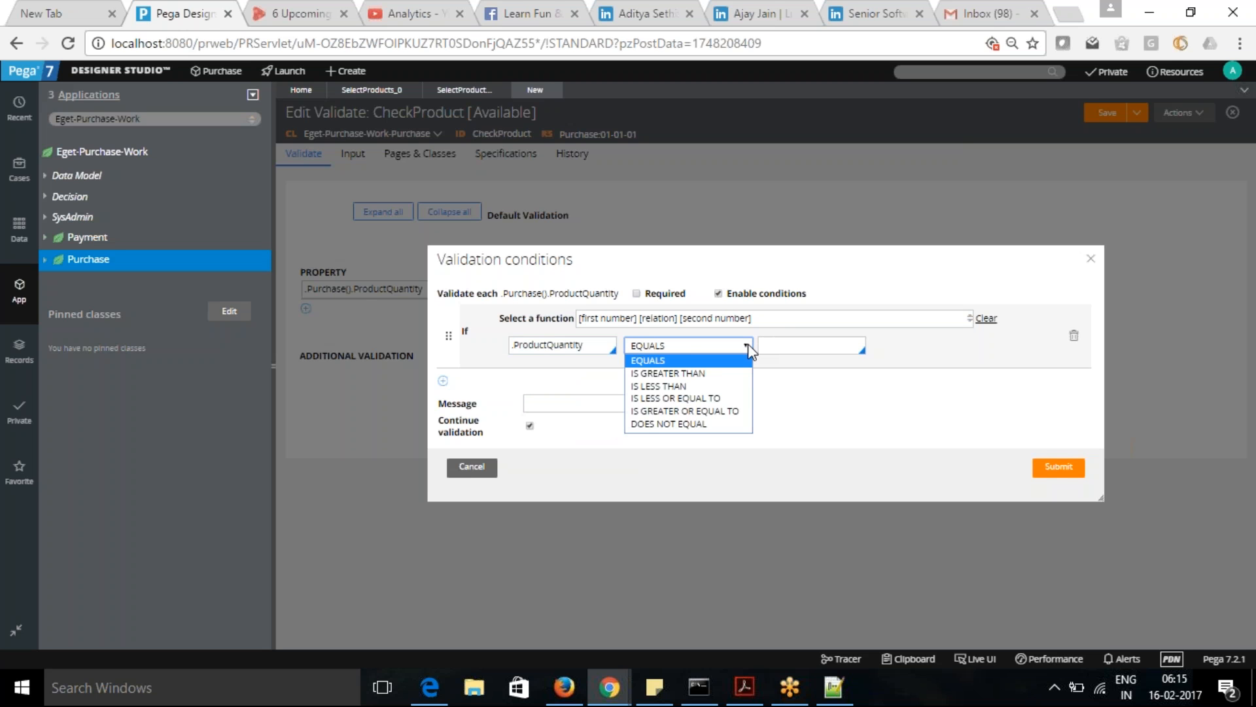
left_click(706, 412)
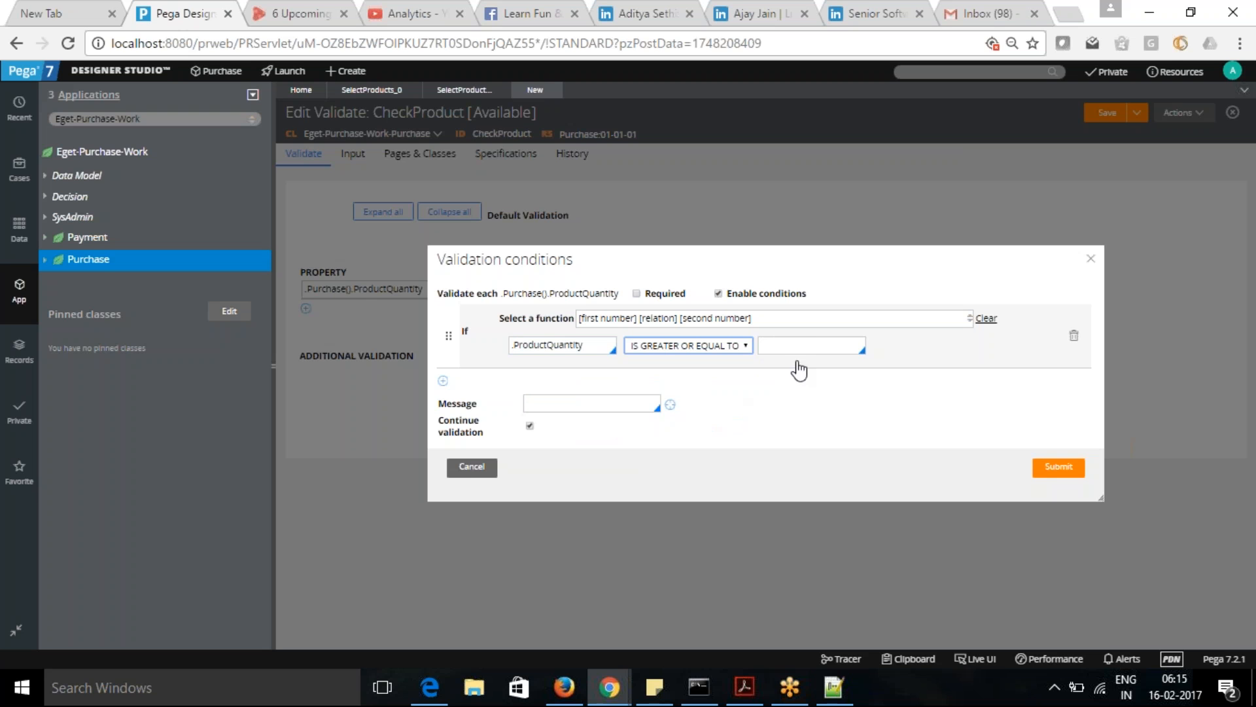
left_click(814, 347)
type("1")
left_click(795, 414)
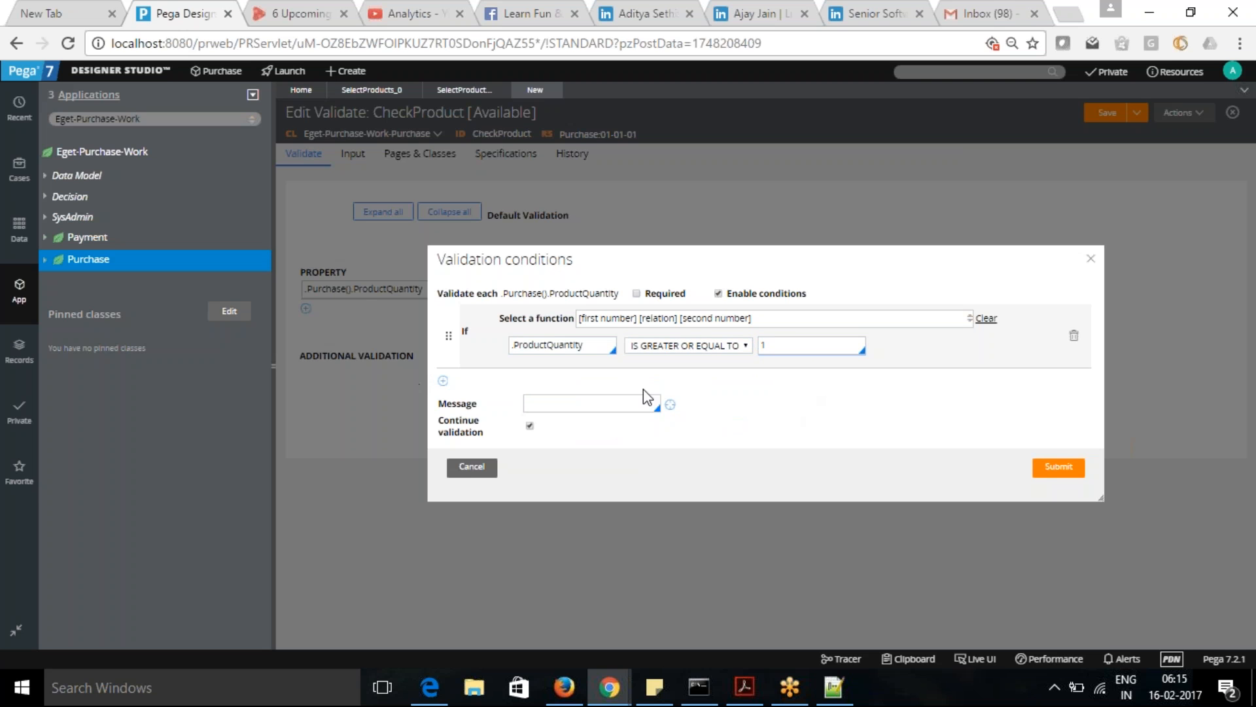
- Enter ProductQuantityMessage as the message of the validation condition
left_click(572, 404)
type("ProductQuan")
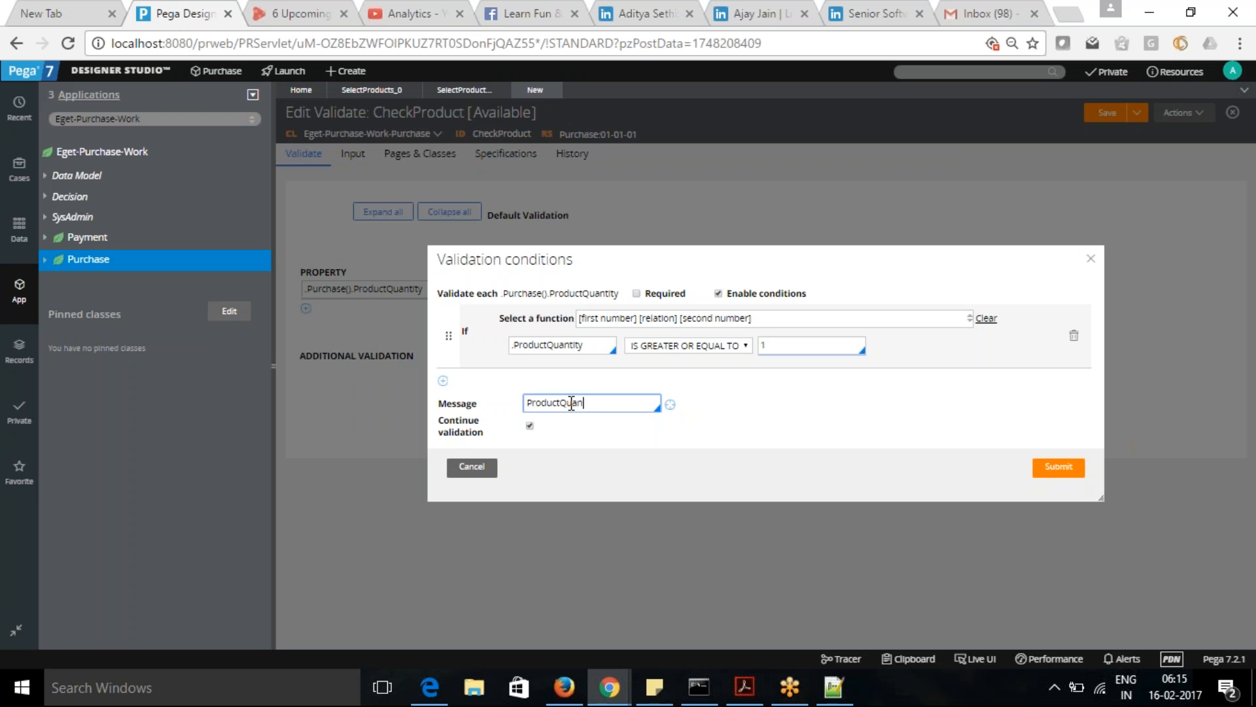
type("tityMessages")
key("BackSpace")
- Create and open a Message record for ProductQuantityMessage on the Eget-Data-Purchase class
left_click_drag(650, 401, 522, 403)
key("ctrl+c")
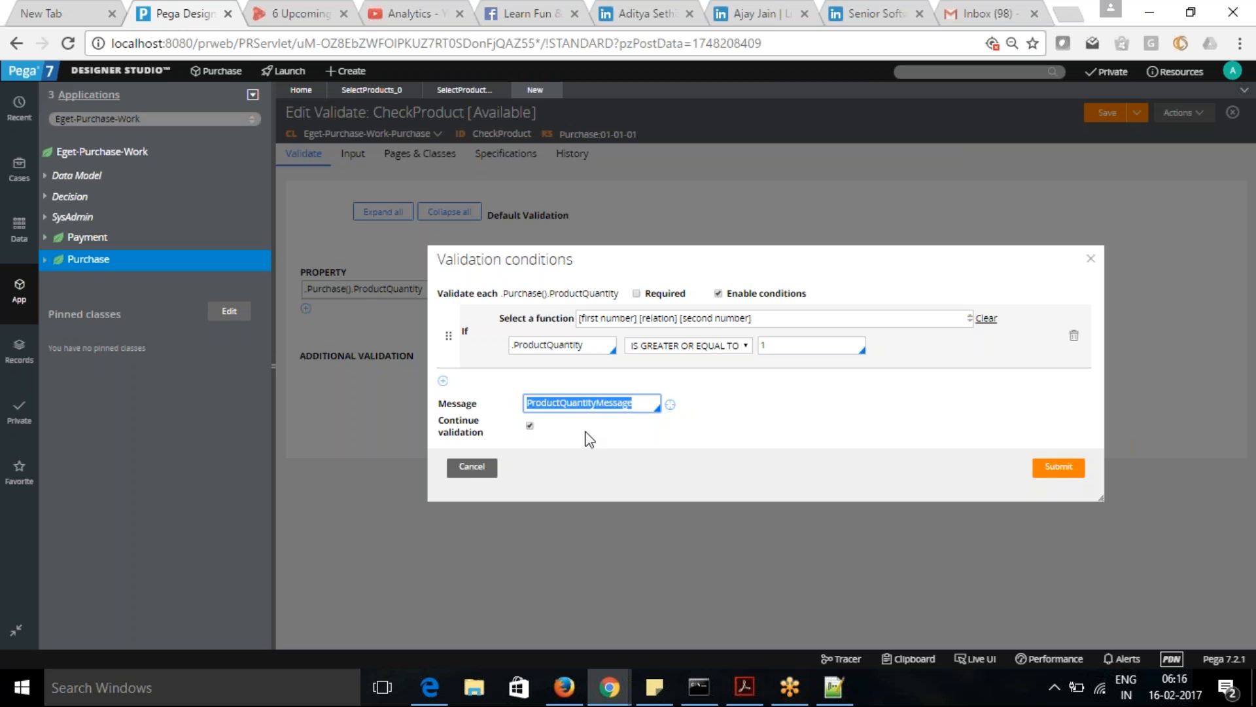
left_click(670, 404)
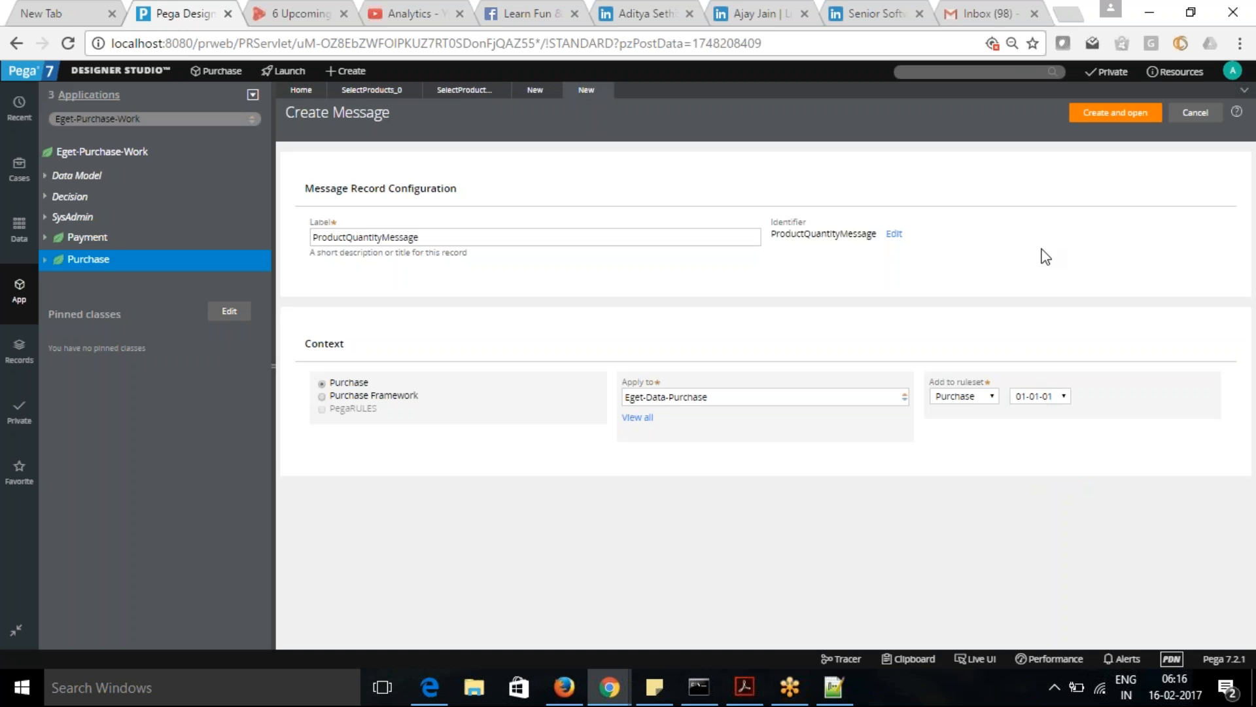
left_click(1119, 113)
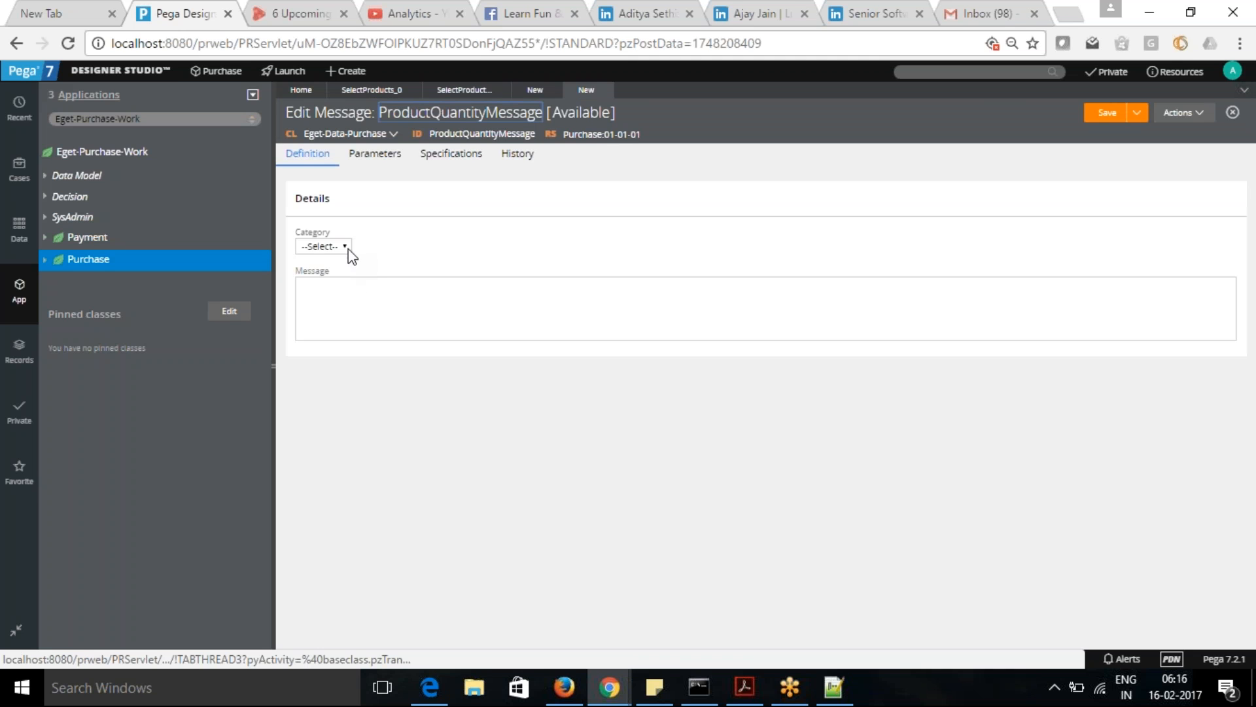
- Set the message category to Error and its text to "Quantity should be greater than Zero"
left_click(345, 247)
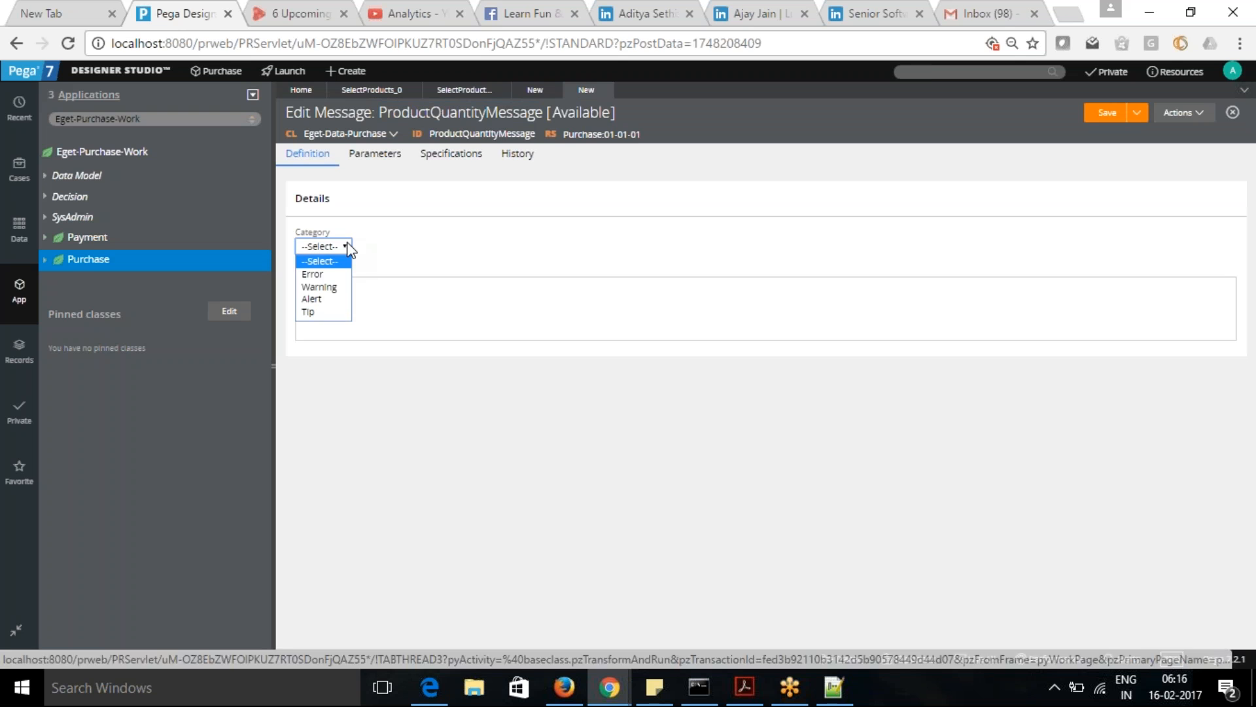
left_click(331, 275)
left_click(326, 302)
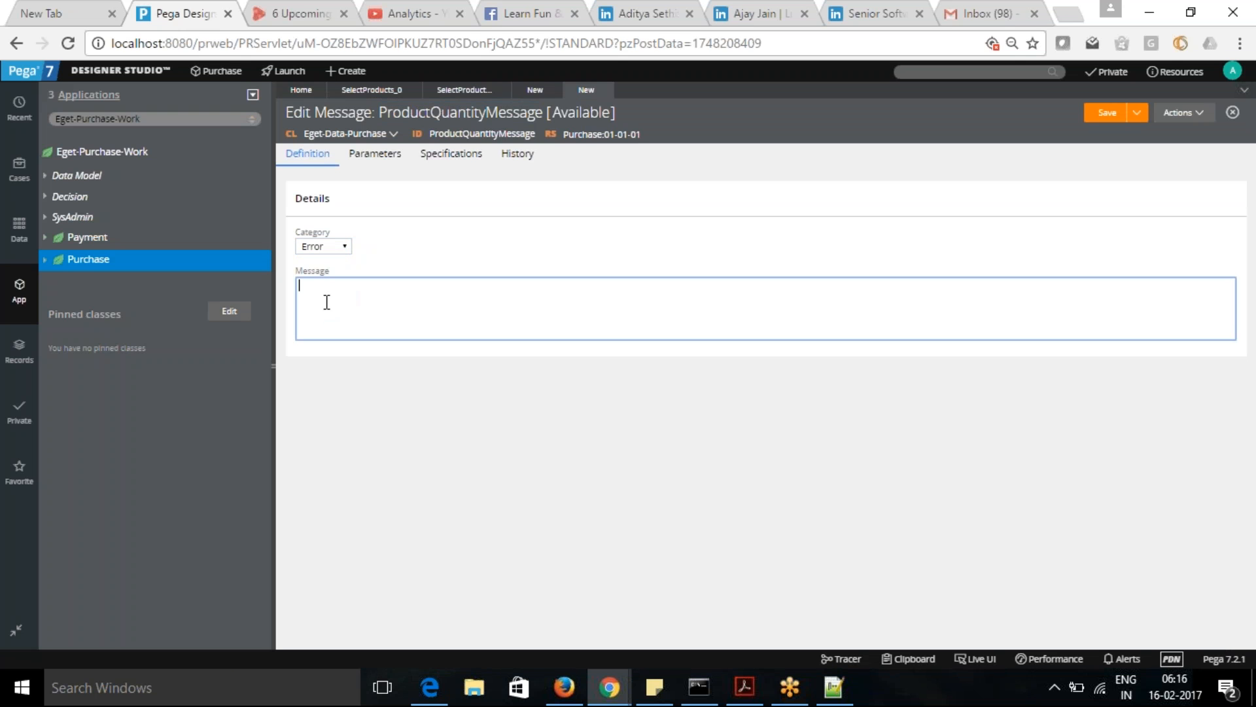
key("ctrl+v")
left_click_drag(413, 286, 265, 287)
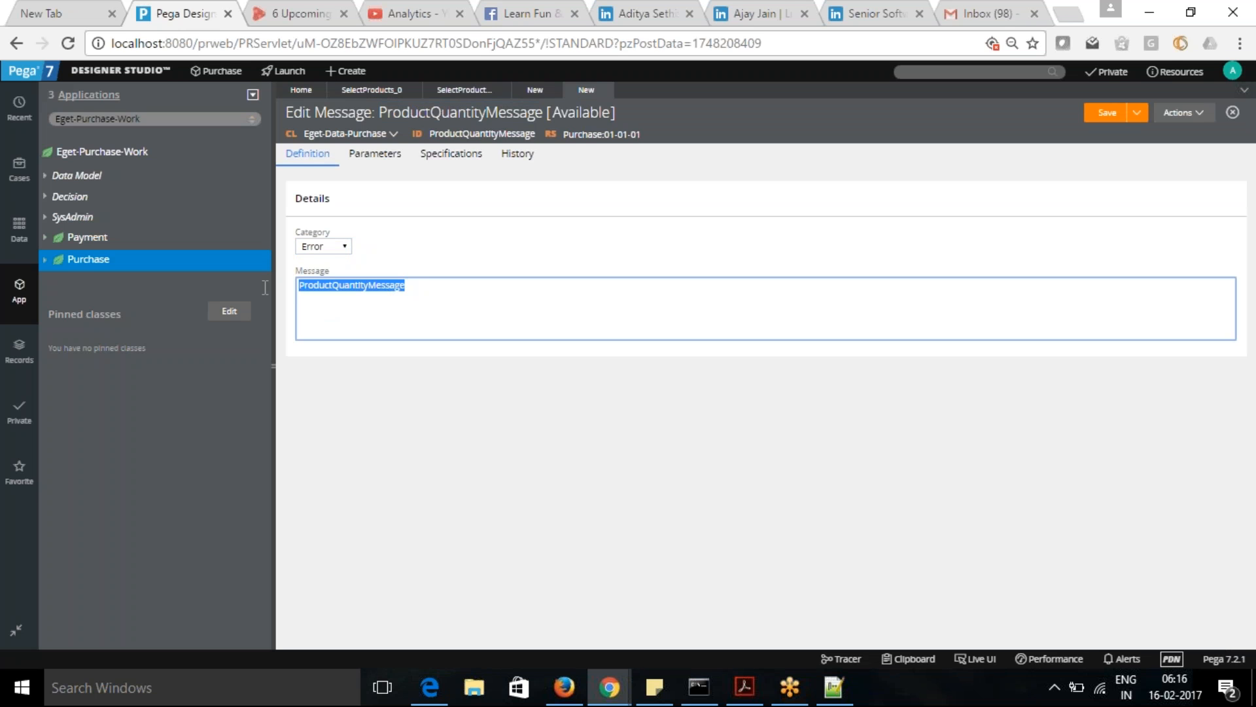
type("Quan")
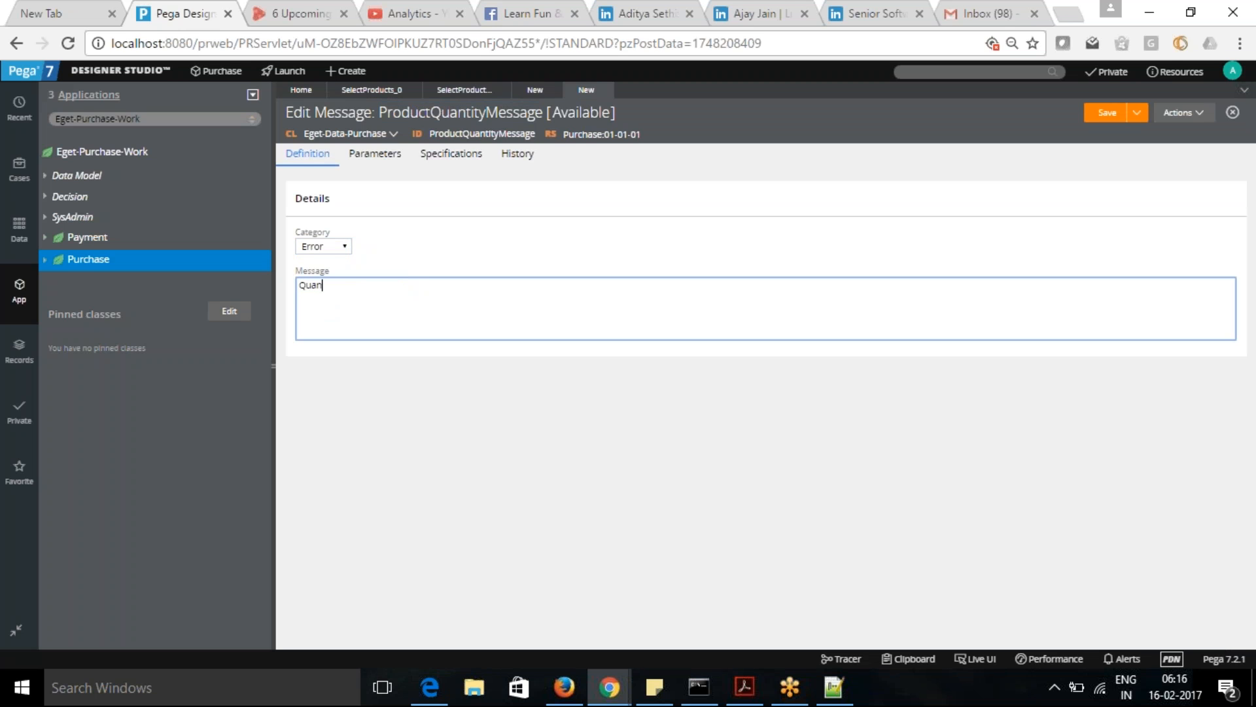
type("tity SHould")
key("BackSpace")
key("BackSpace")
key("BackSpace")
key("BackSpace")
key("BackSpace")
key("BackSpace")
type("should")
type("grreater t")
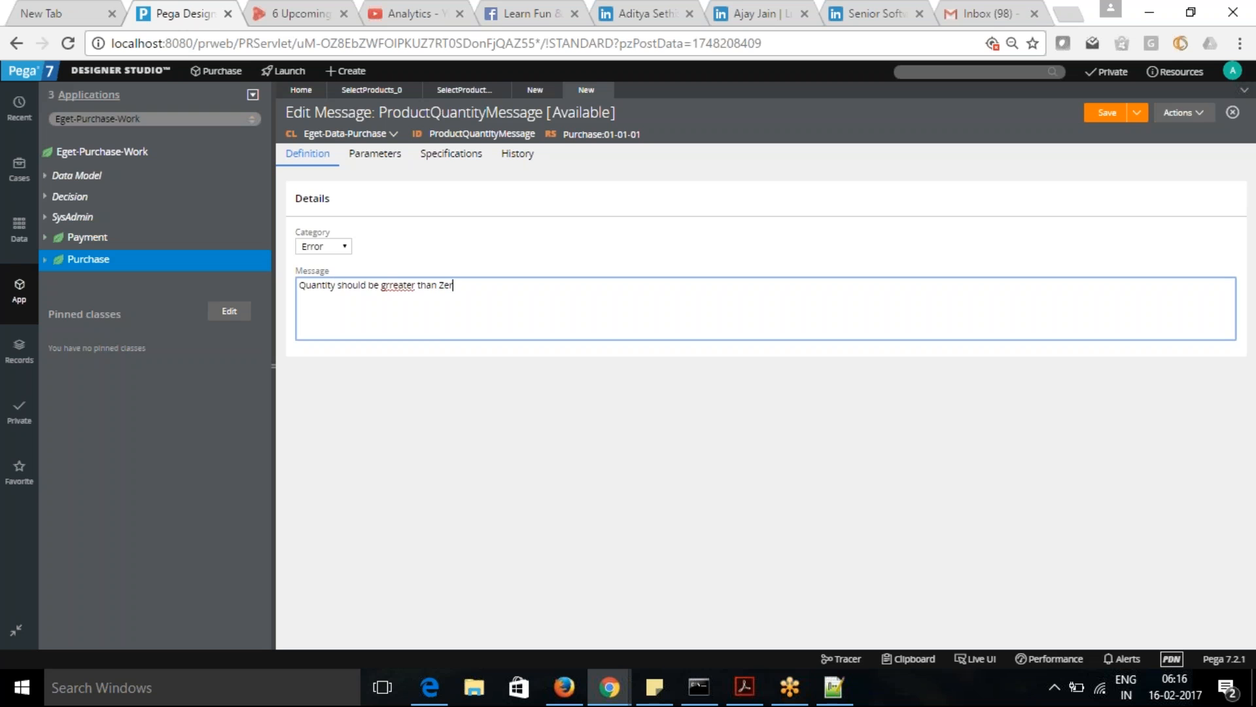
right_click(401, 286)
left_click(451, 297)
- Save the ProductQuantityMessage rule and submit the validation condition back in the CheckProduct rule
left_click(1106, 113)
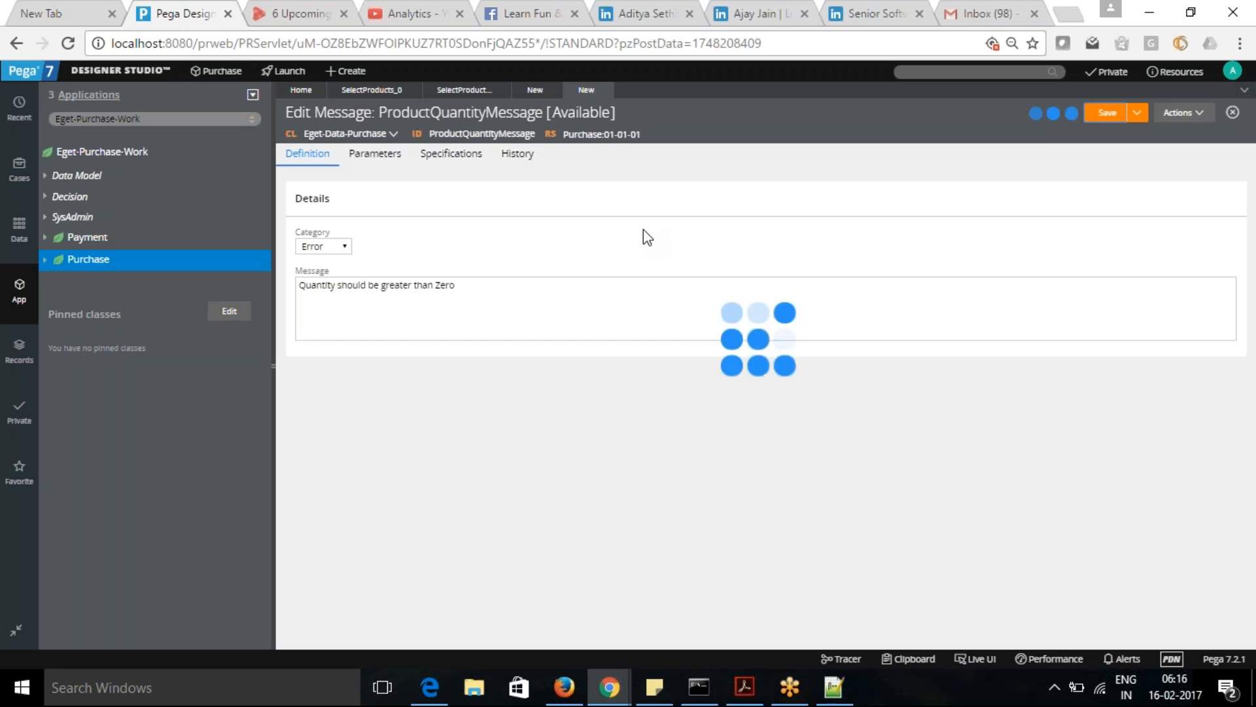
left_click(535, 91)
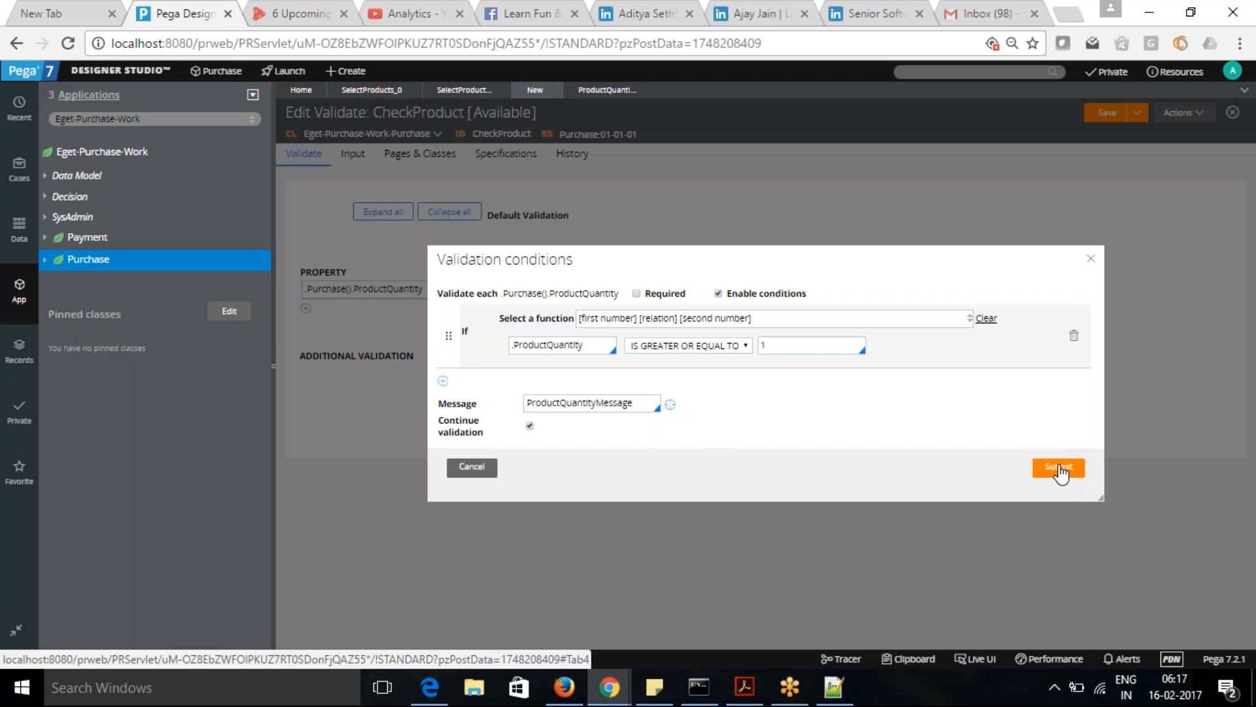
left_click(1060, 467)
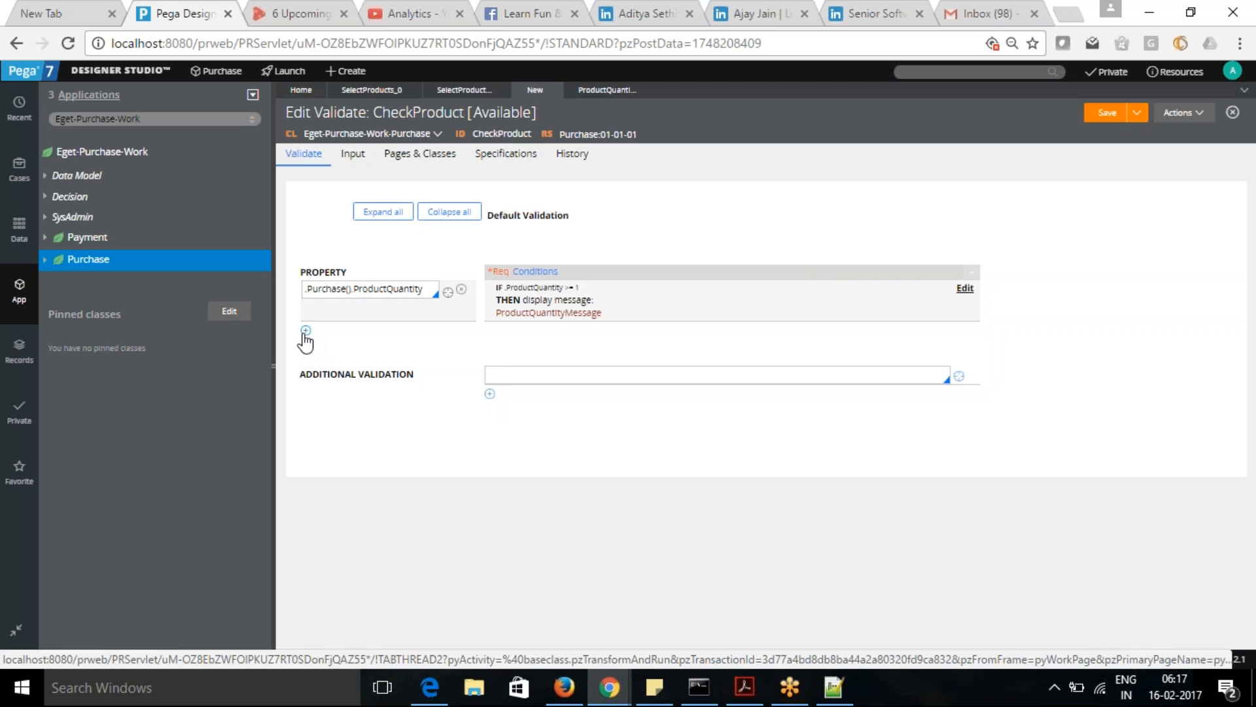
- Reopen the .Purchase().ProductQuantity conditions and add a second condition row joined with OR
left_click(966, 288)
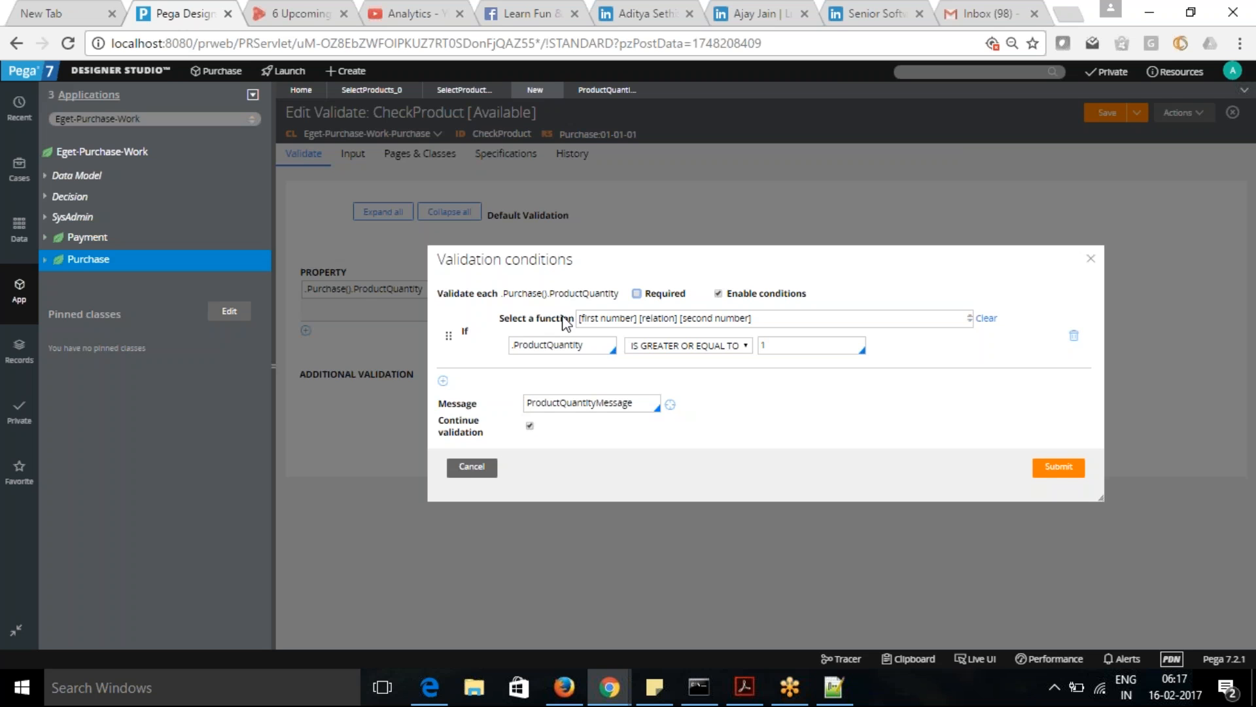
left_click(443, 385)
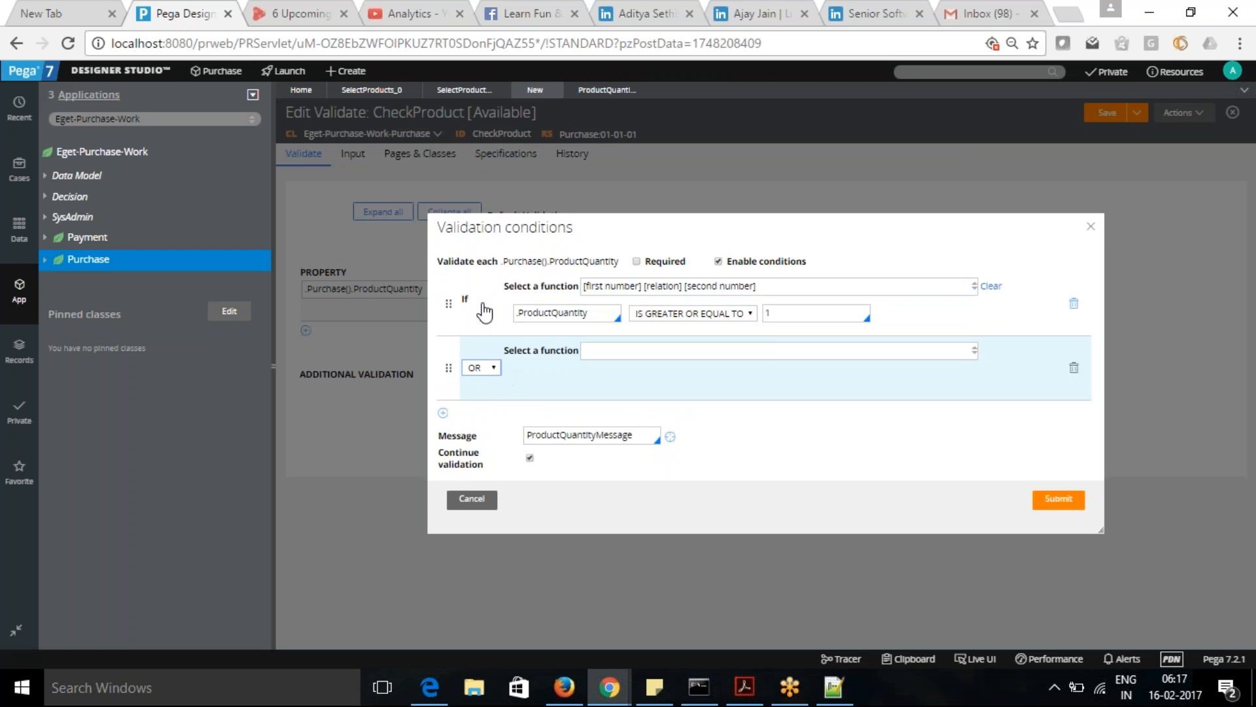
left_click(495, 369)
left_click(493, 385)
- Set the function of the OR condition row to [expression evaluates to true]
left_click(923, 345)
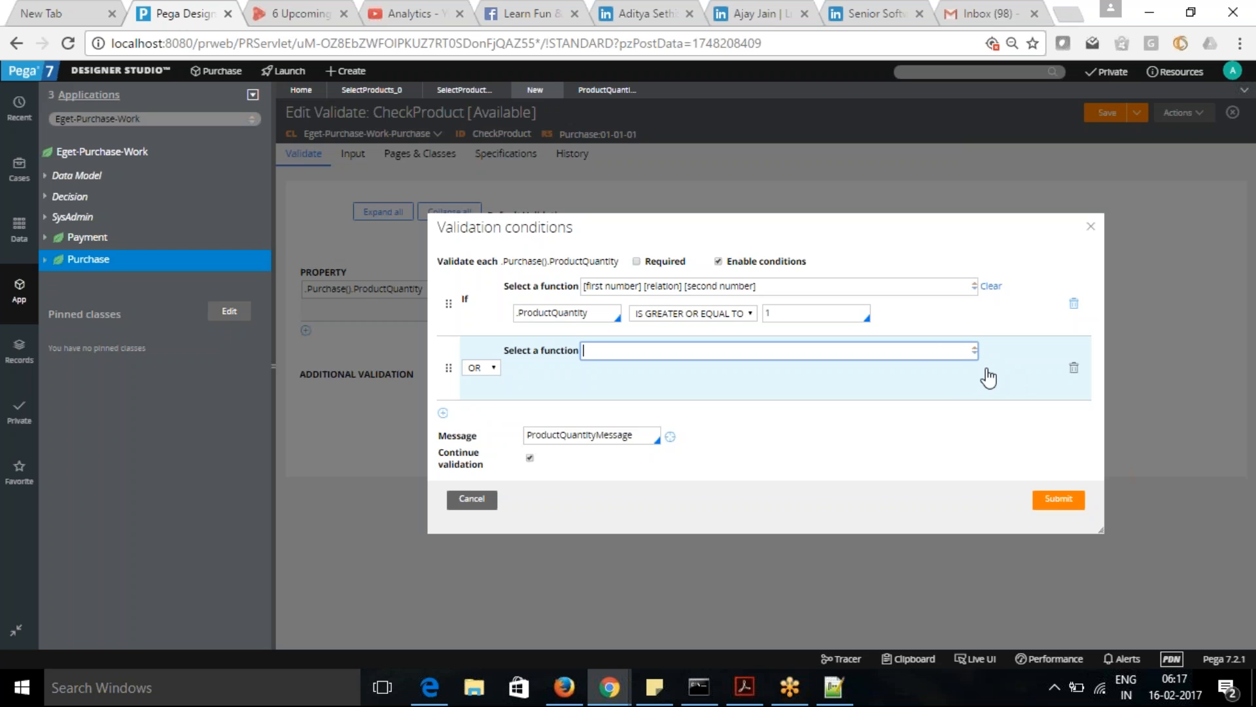
left_click(975, 350)
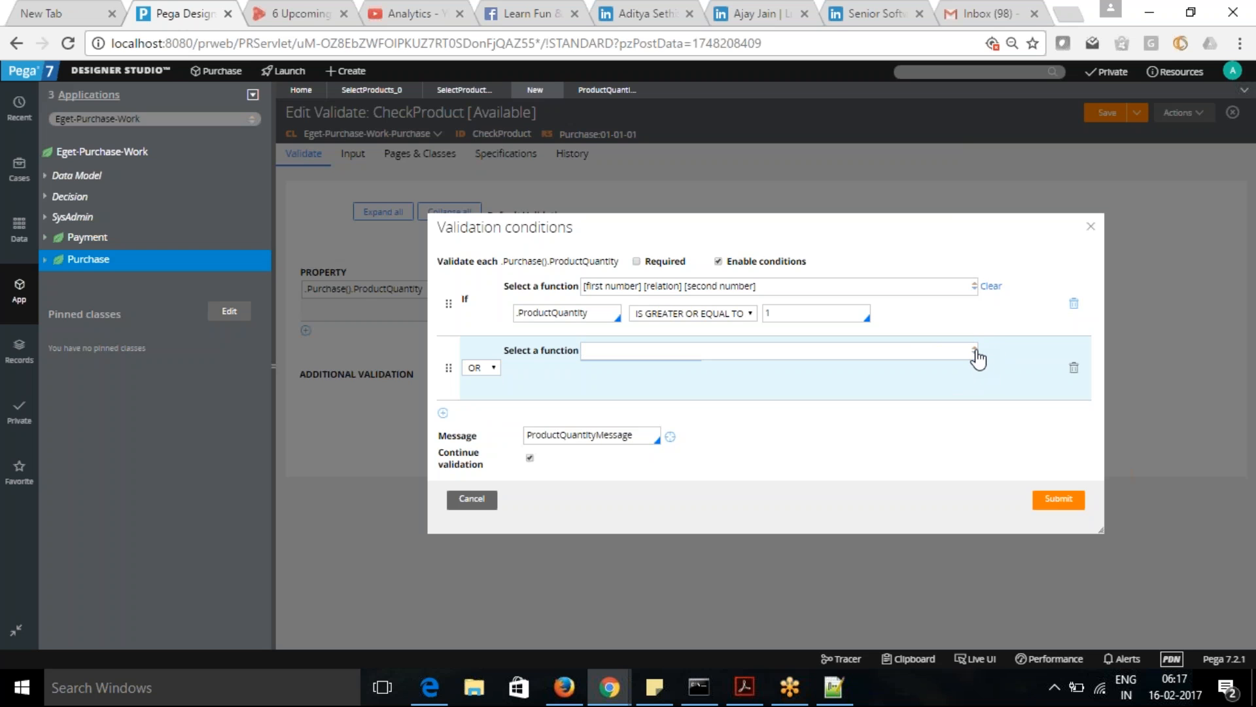
left_click(971, 348)
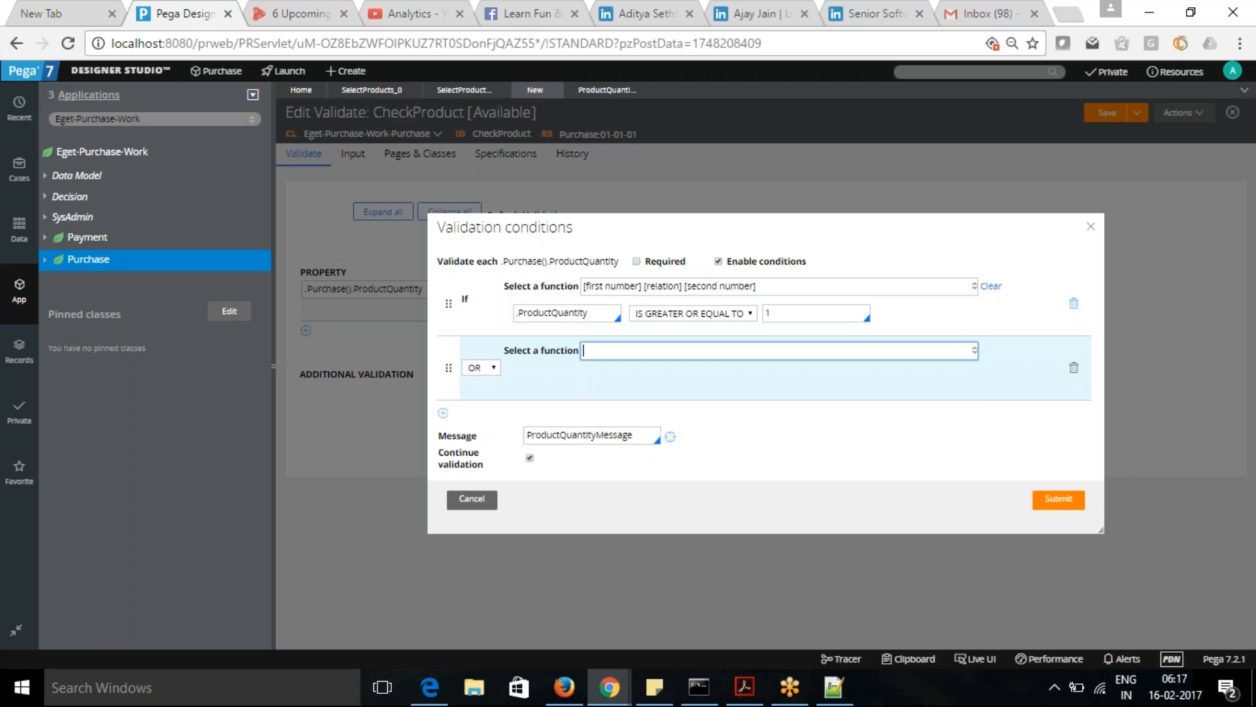
key("Down")
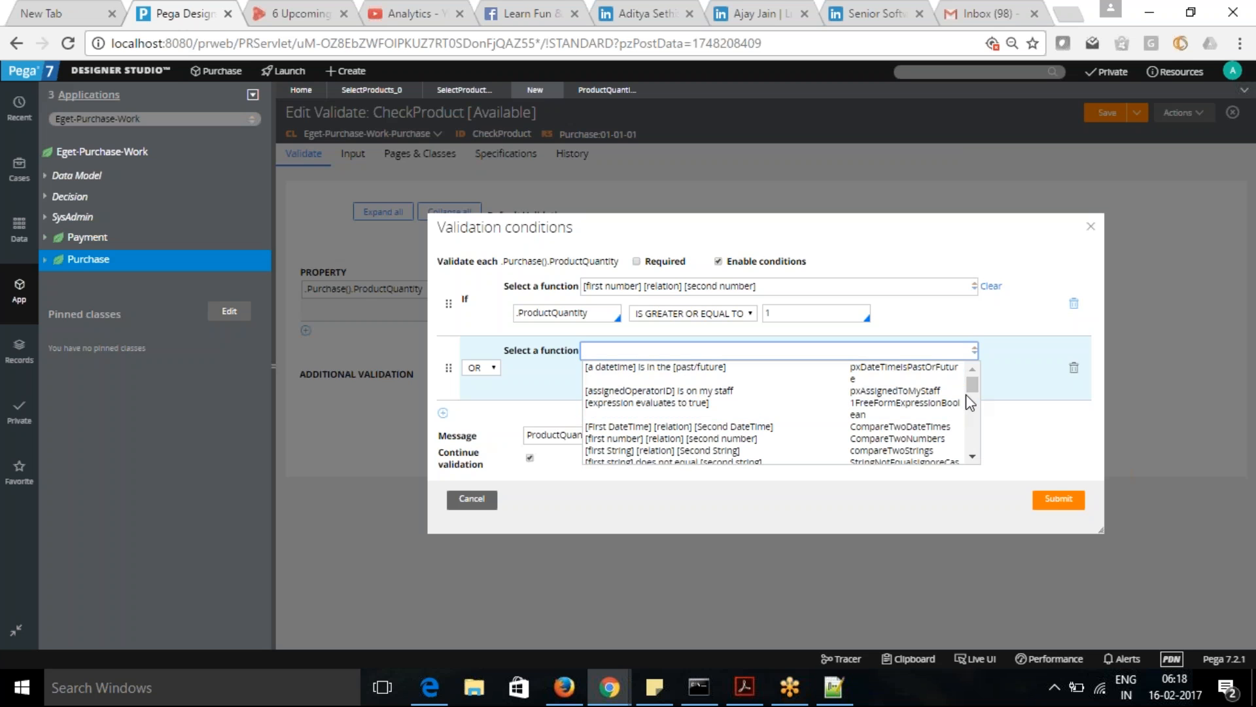
scroll(975, 390, "down", 1)
scroll(975, 391, "down", 5)
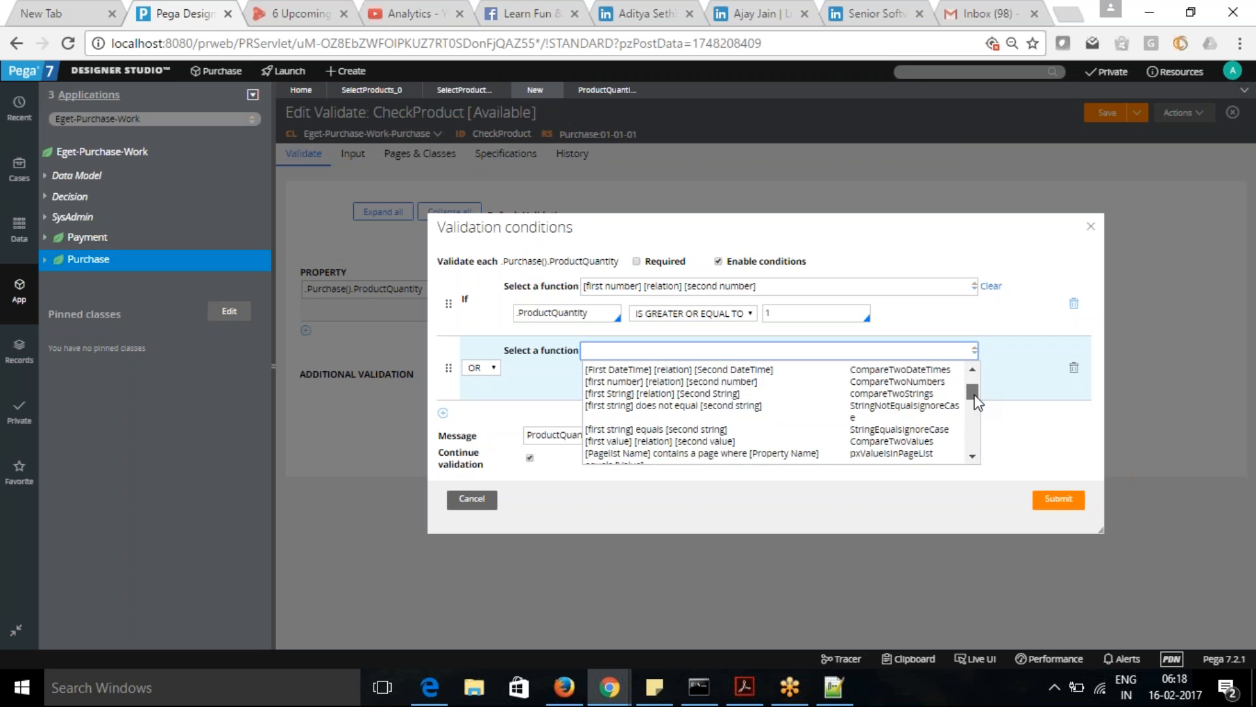
left_click_drag(975, 397, 975, 412)
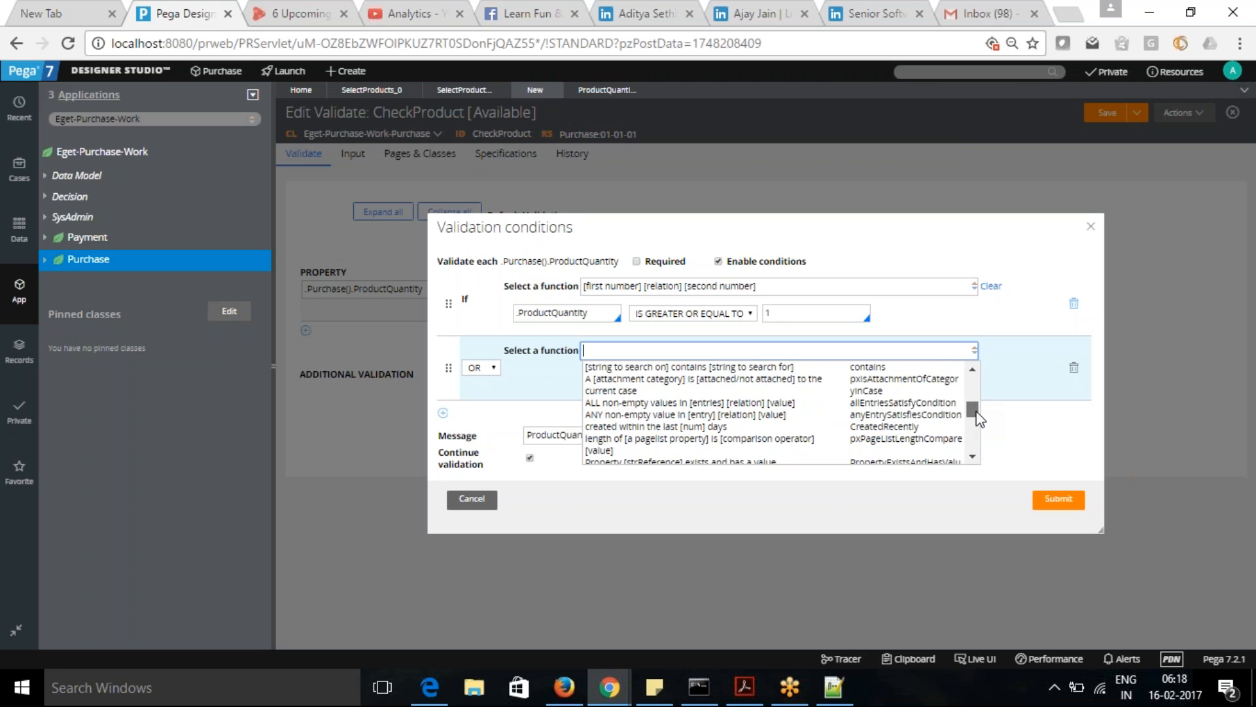
mouse_move(976, 413)
left_mouse_down()
mouse_move(981, 445)
mouse_move(985, 393)
left_mouse_up()
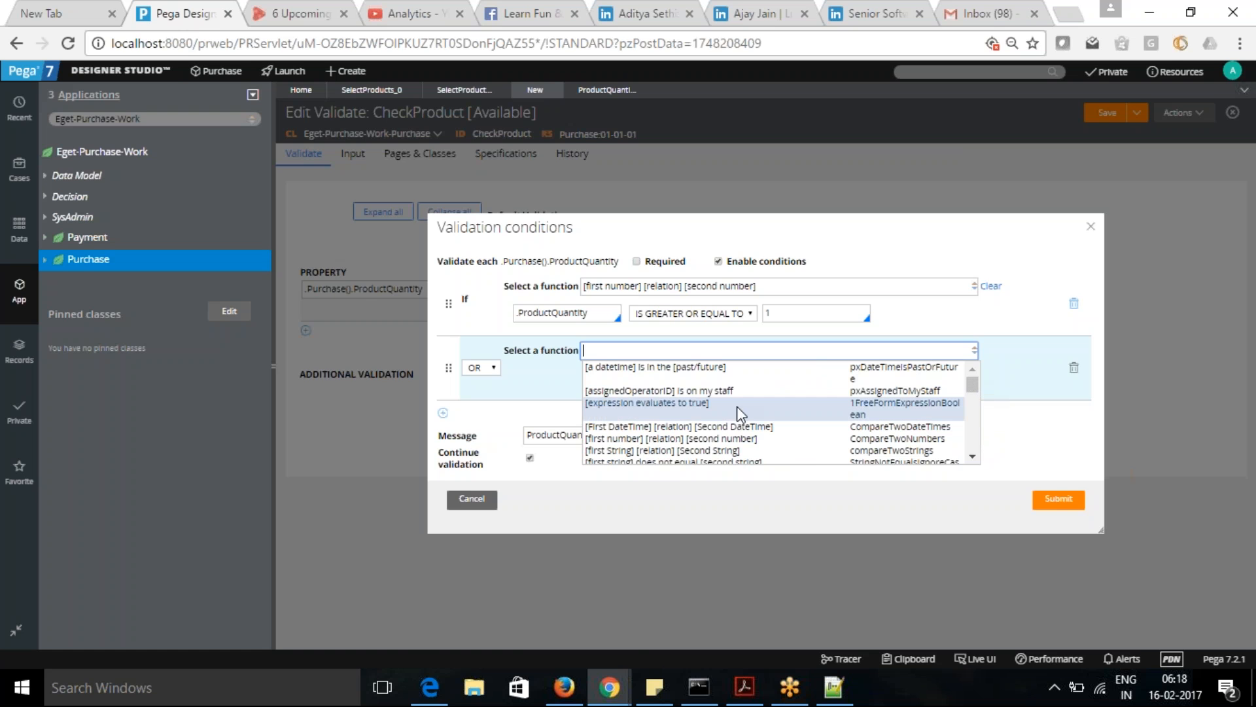
left_click(645, 411)
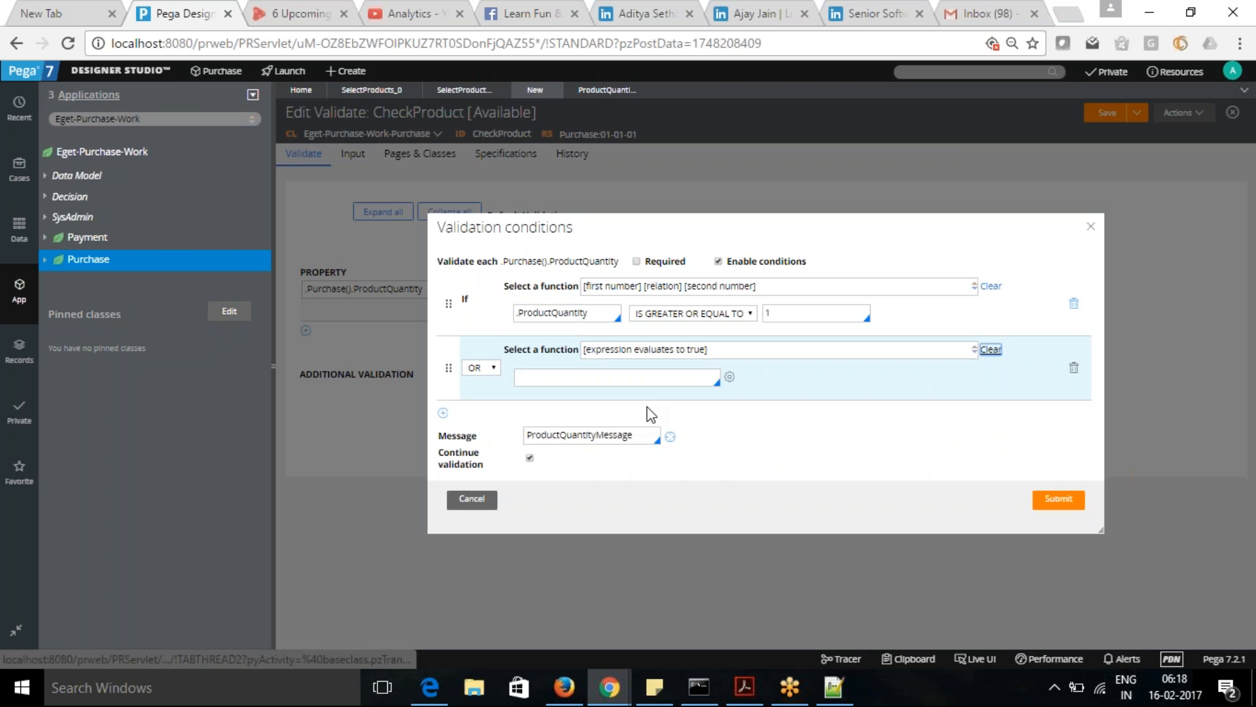
- Open the expression builder for the OR condition and browse its Math functions
left_click(589, 378)
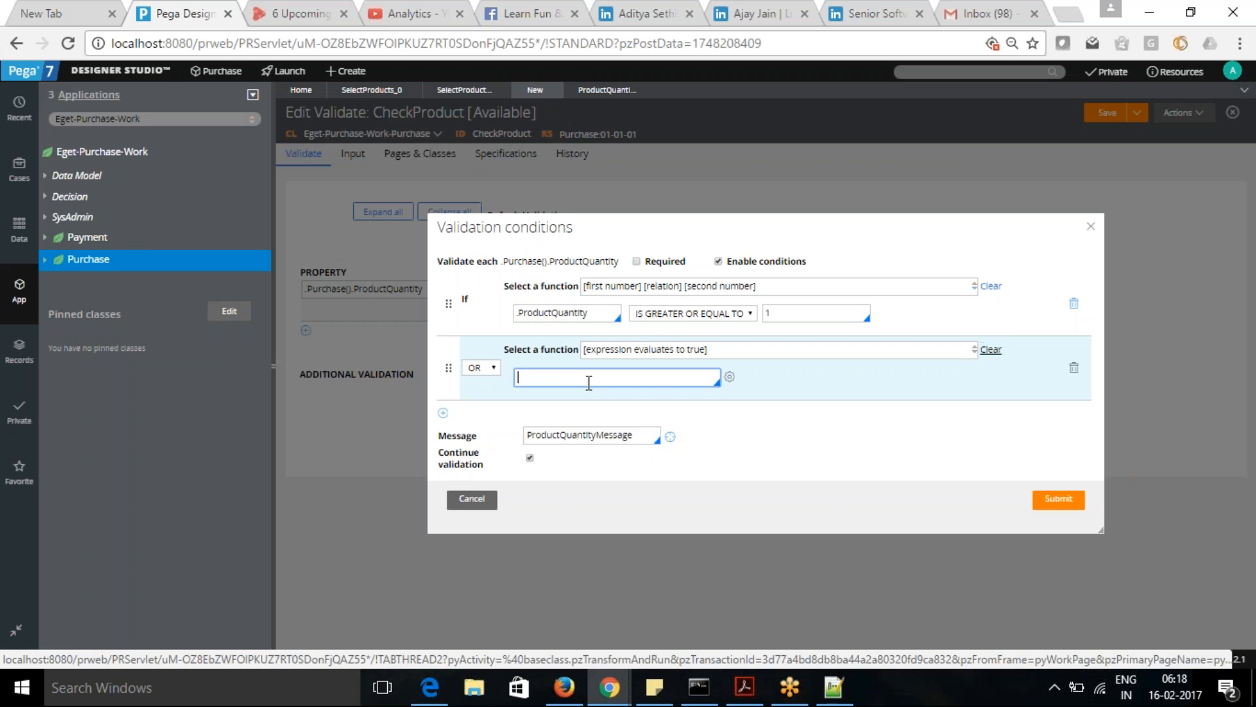
left_click(729, 381)
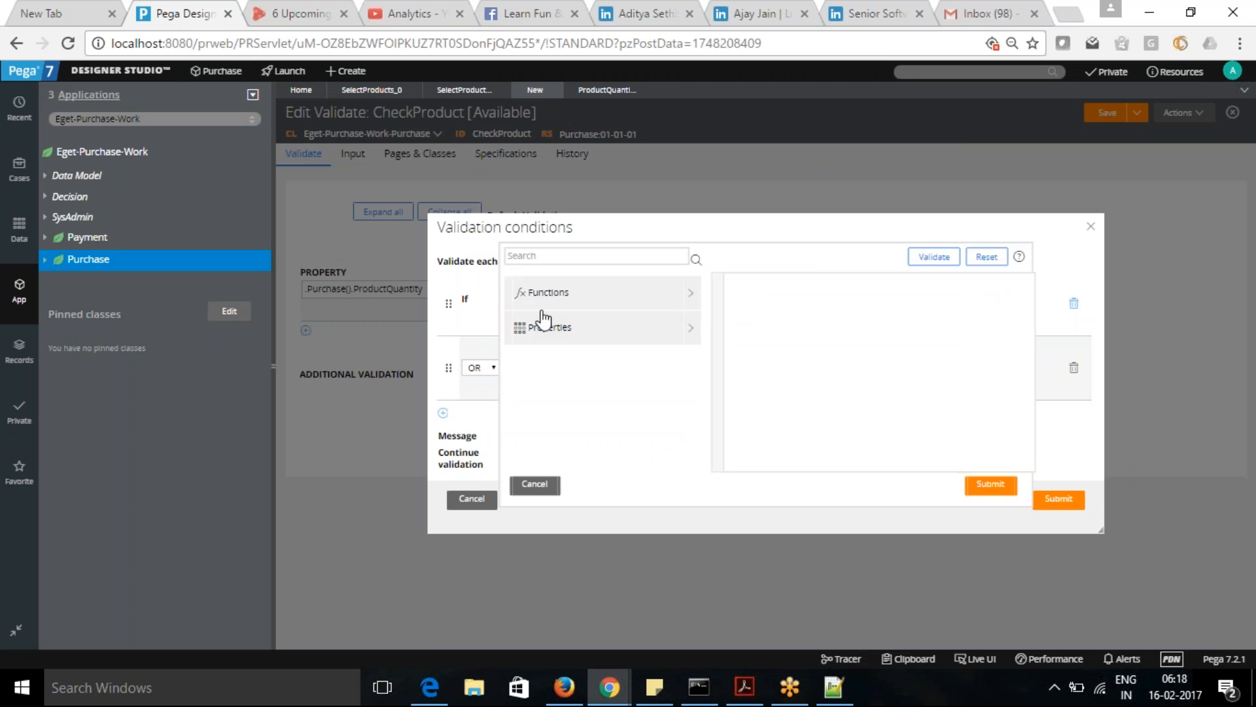
left_click(541, 325)
left_click(554, 291)
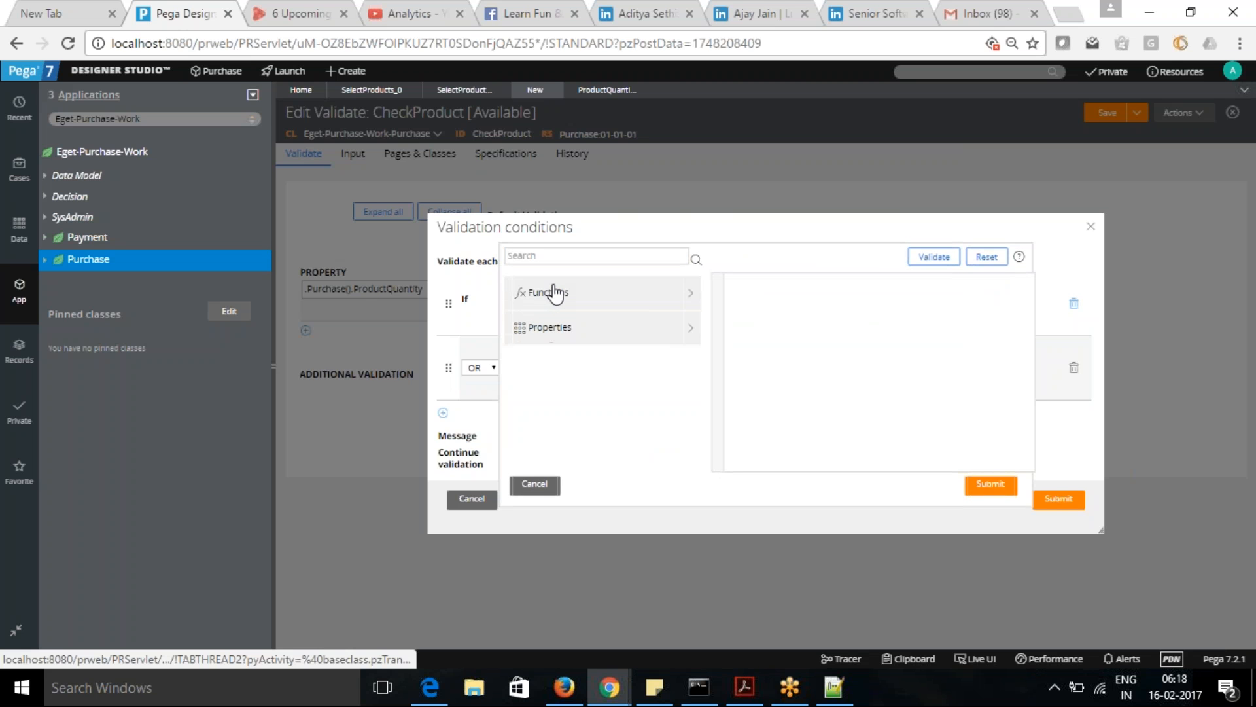
left_click(554, 293)
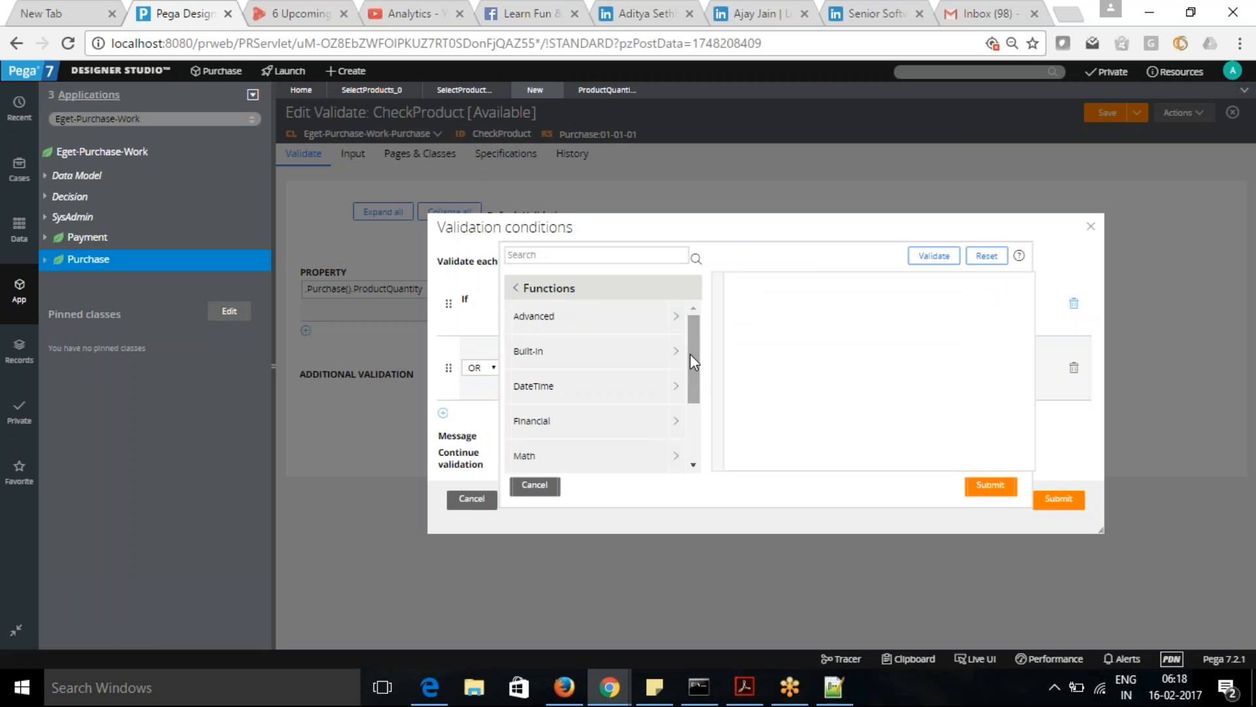
scroll(691, 342, "down", 2)
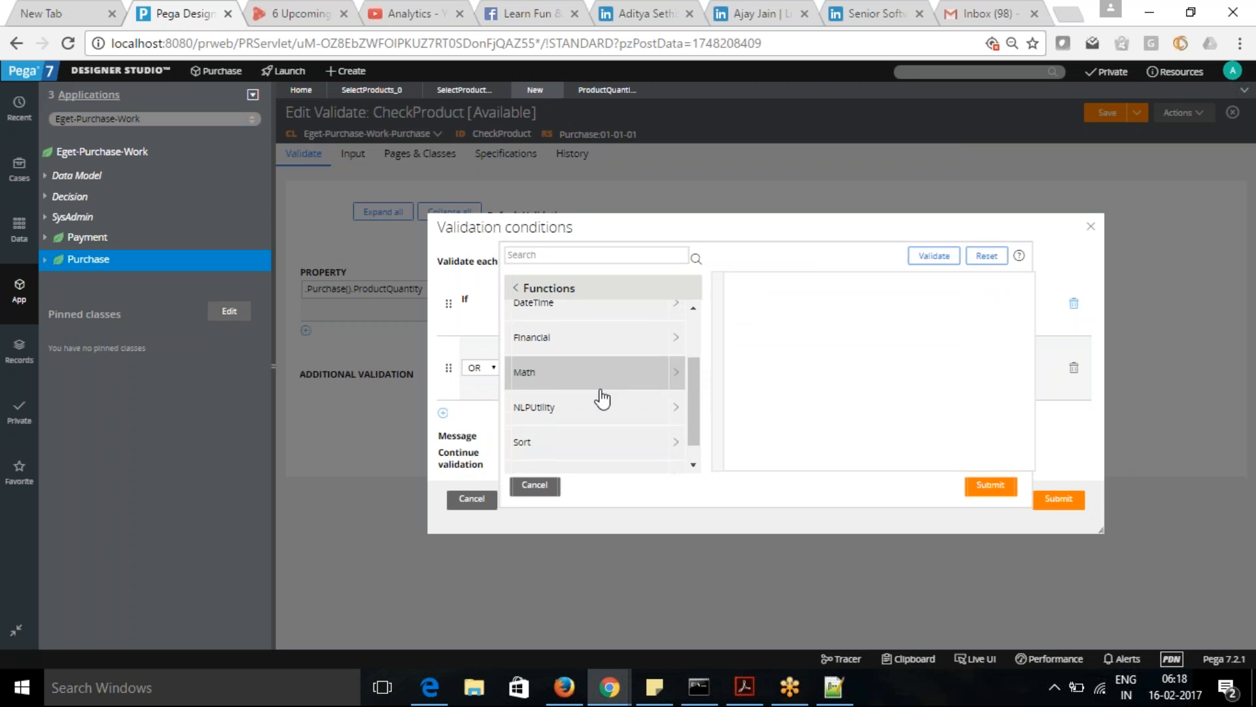
left_click(576, 377)
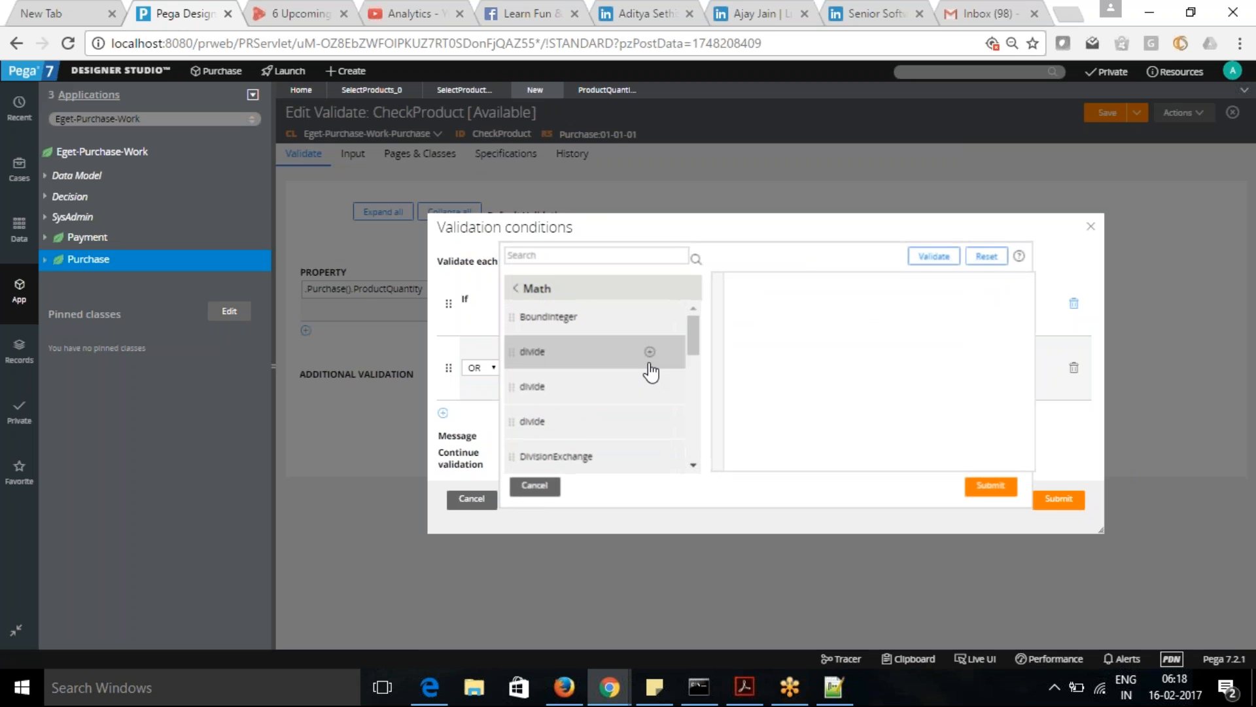
left_click_drag(695, 333, 702, 294)
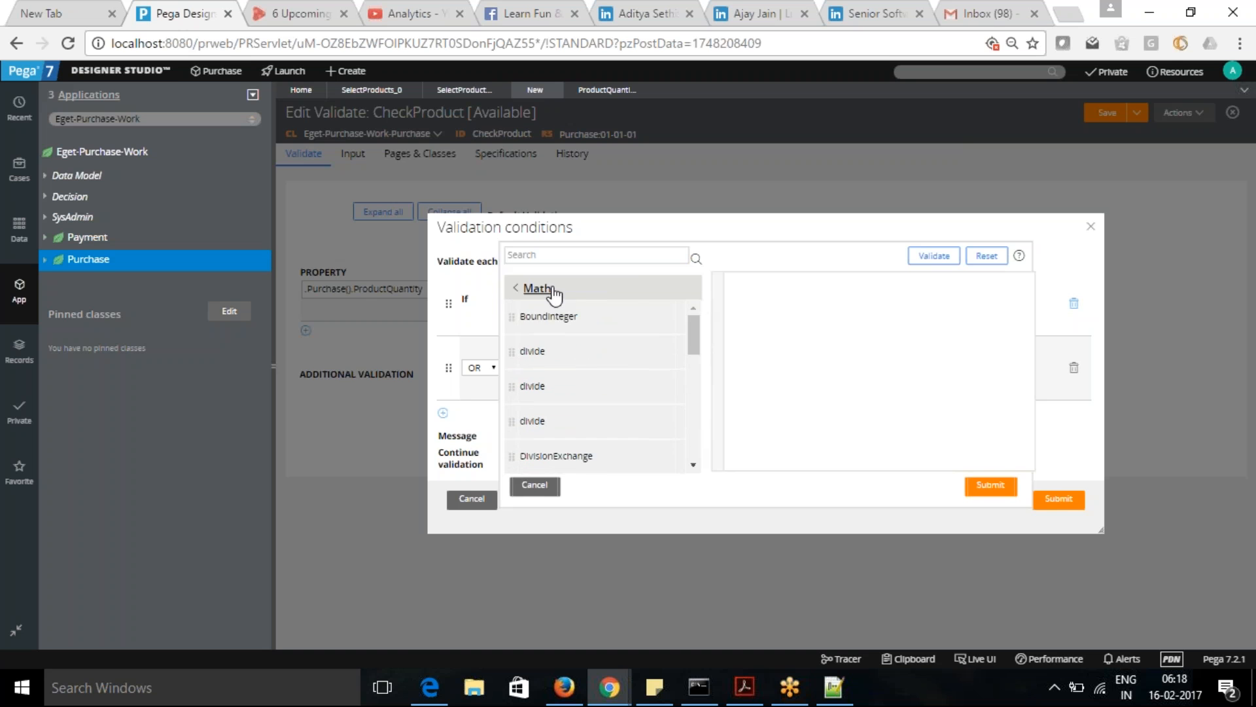
left_click(517, 291)
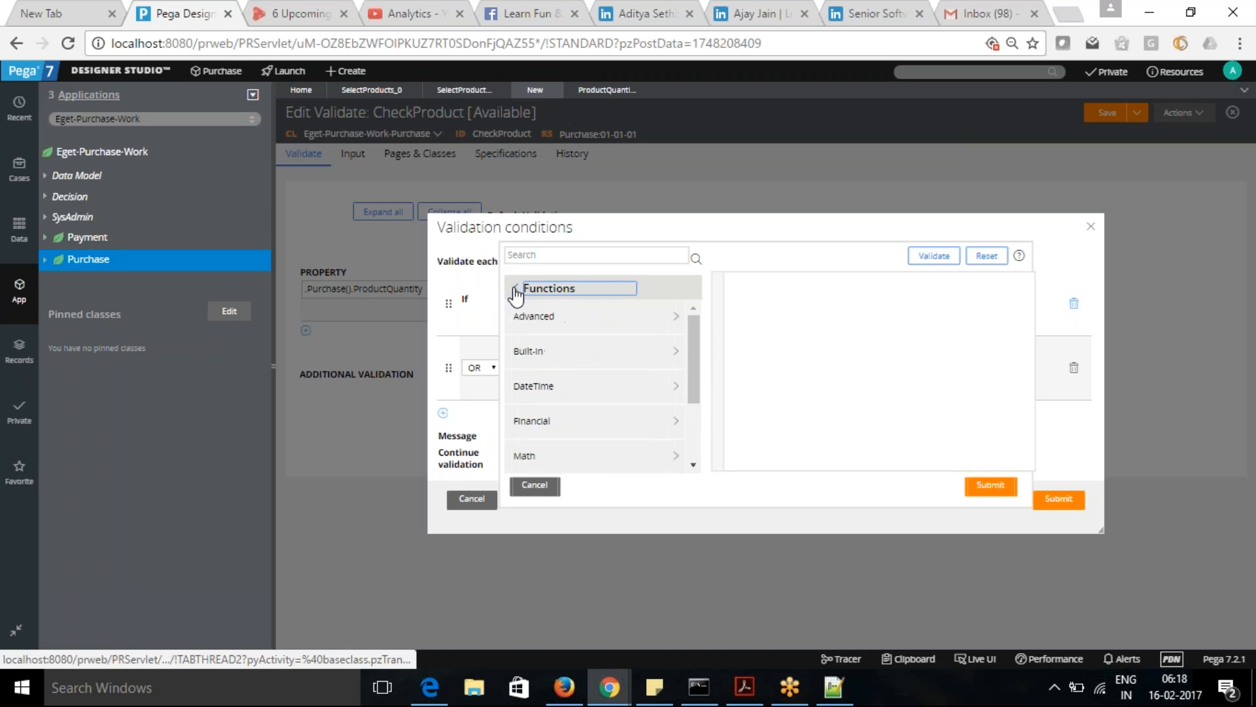
- Insert the isNumber function from the Advanced function category into the expression
left_click(535, 320)
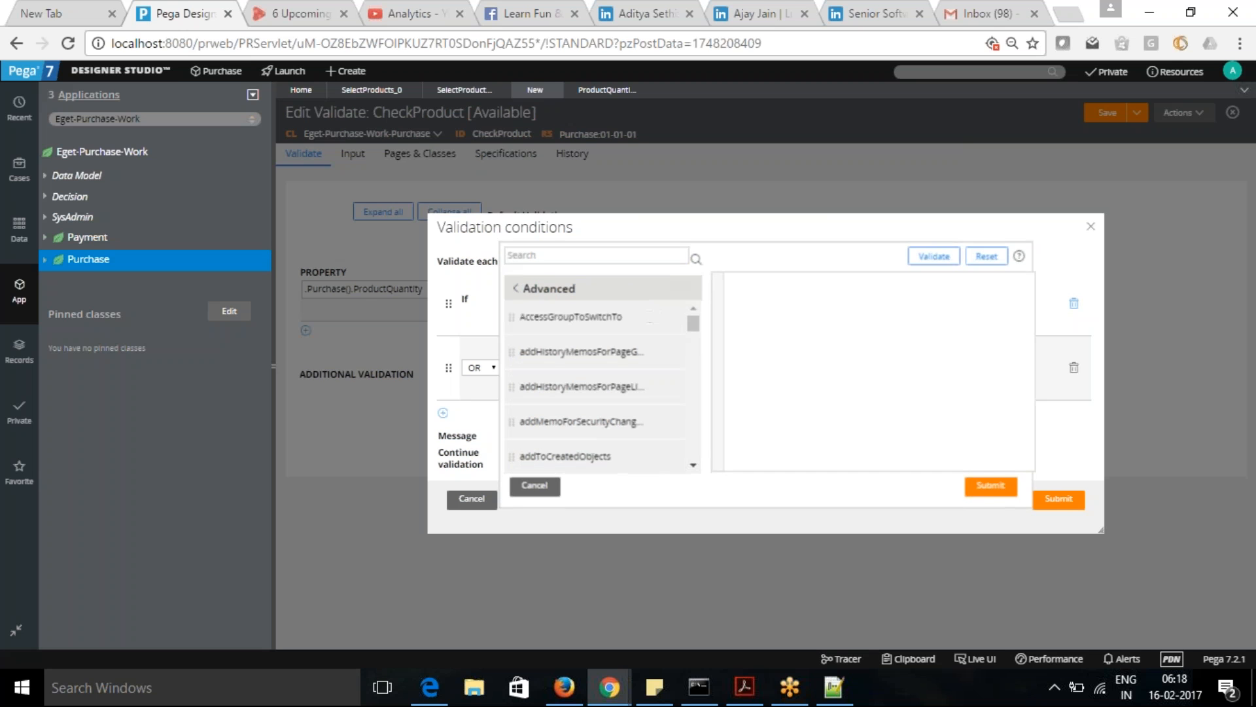
left_click_drag(693, 325, 707, 456)
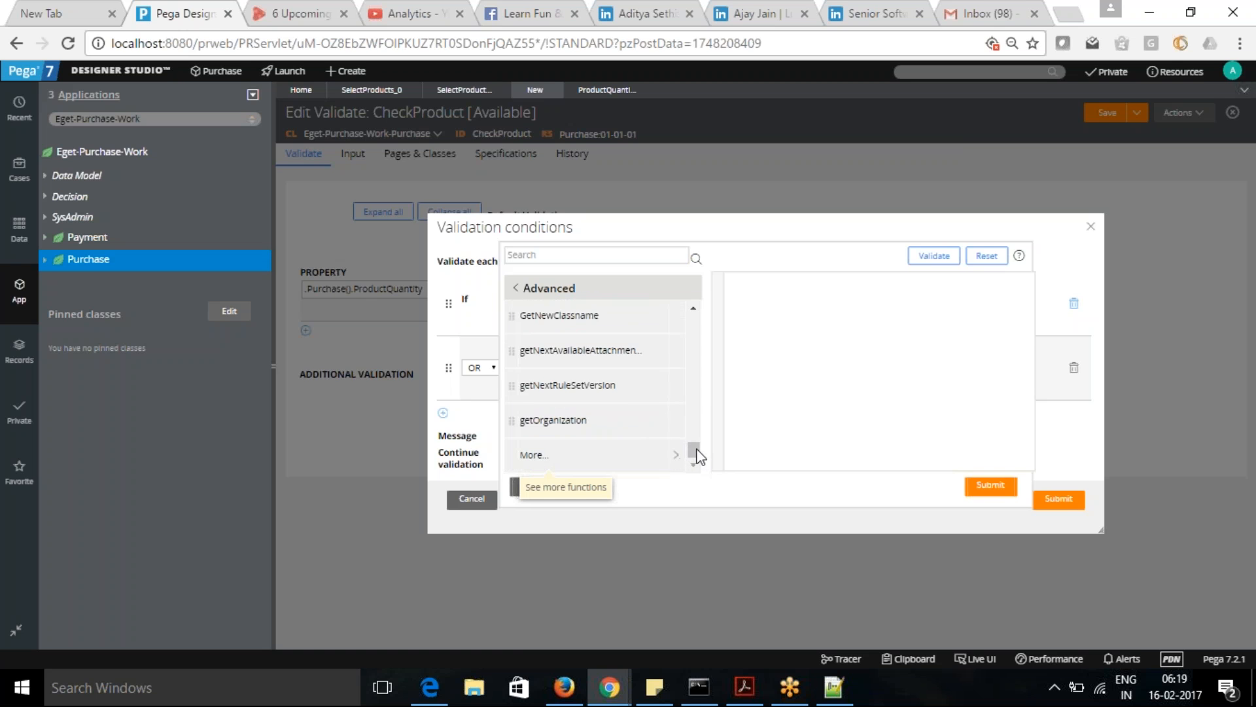
left_click(641, 451)
left_click_drag(698, 331, 704, 389)
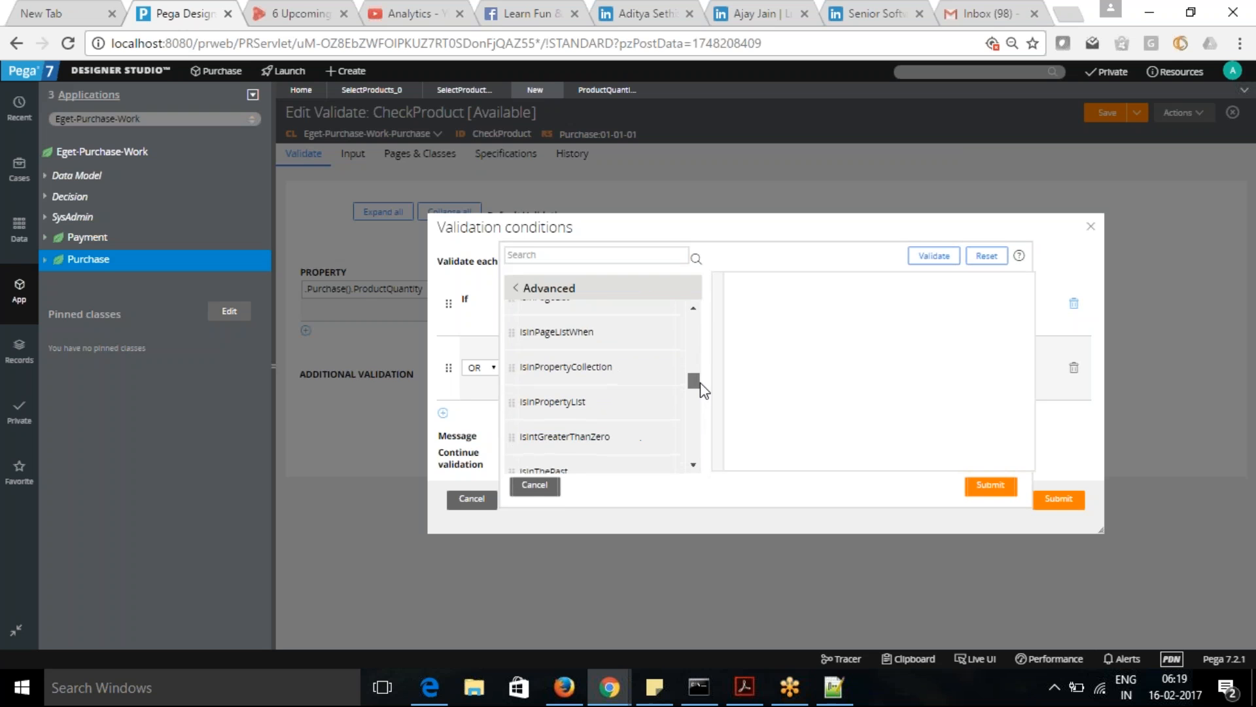
left_click_drag(704, 389, 701, 392)
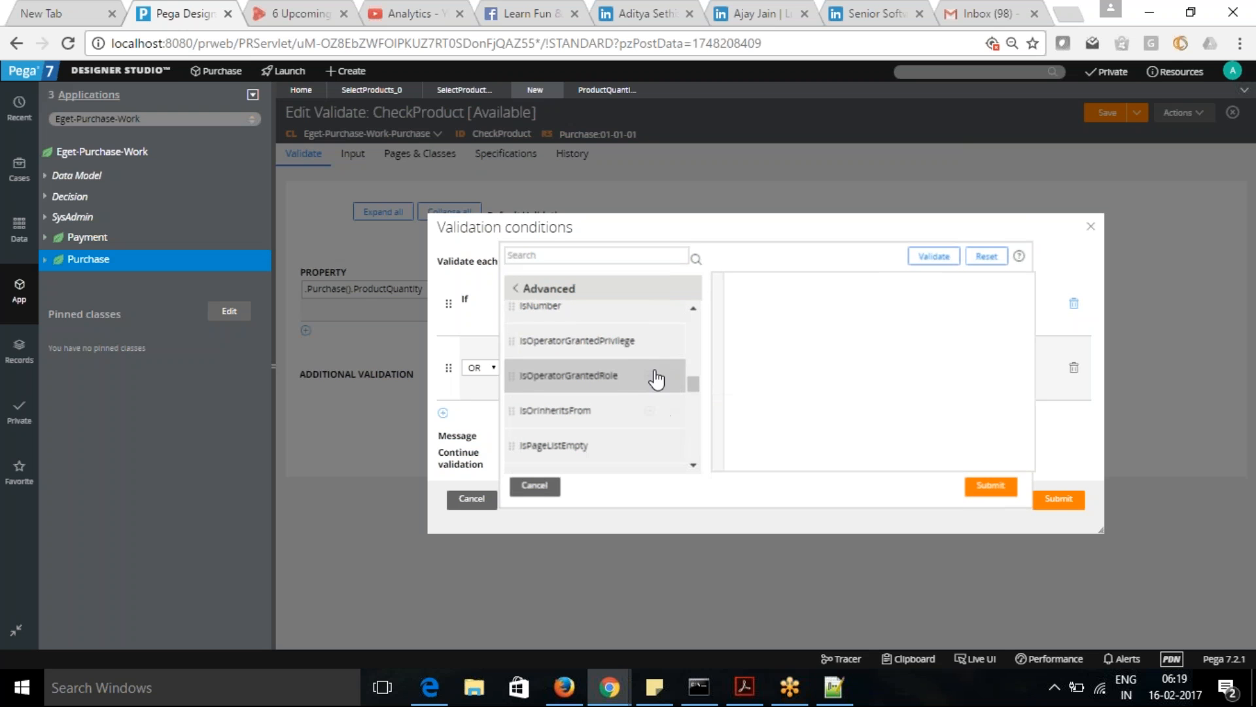
mouse_move(555, 317)
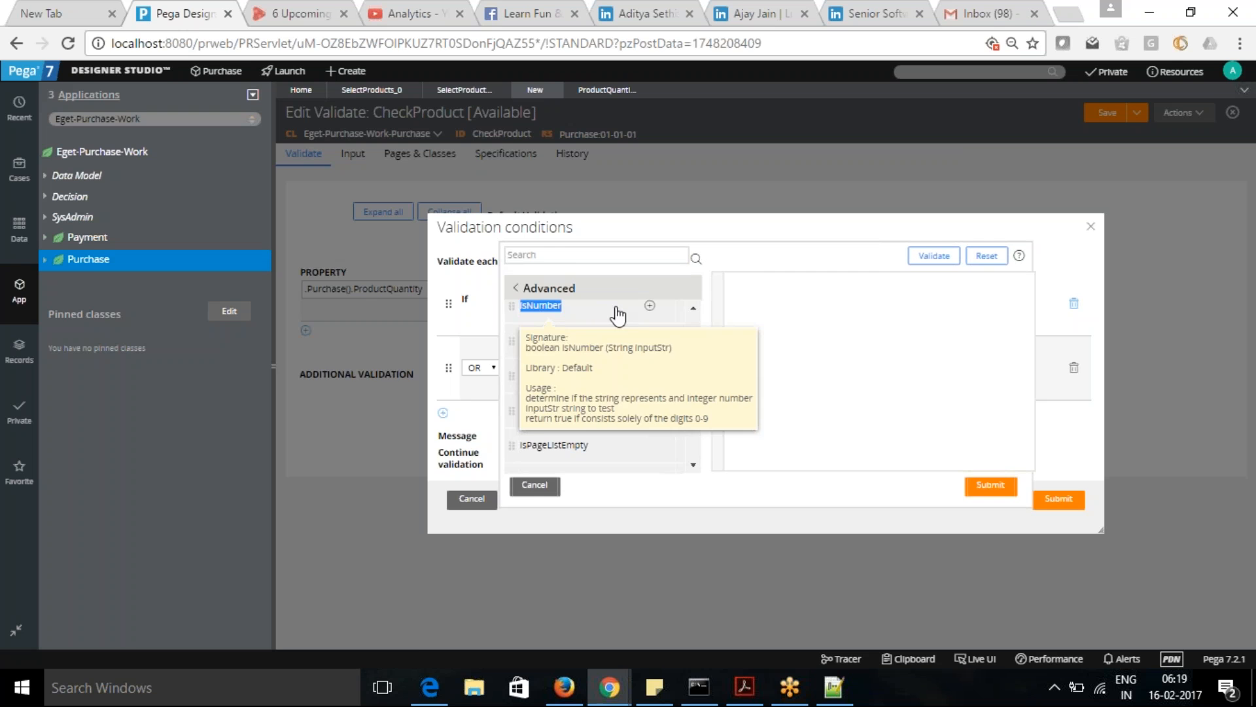
scroll(652, 313, "up", 1)
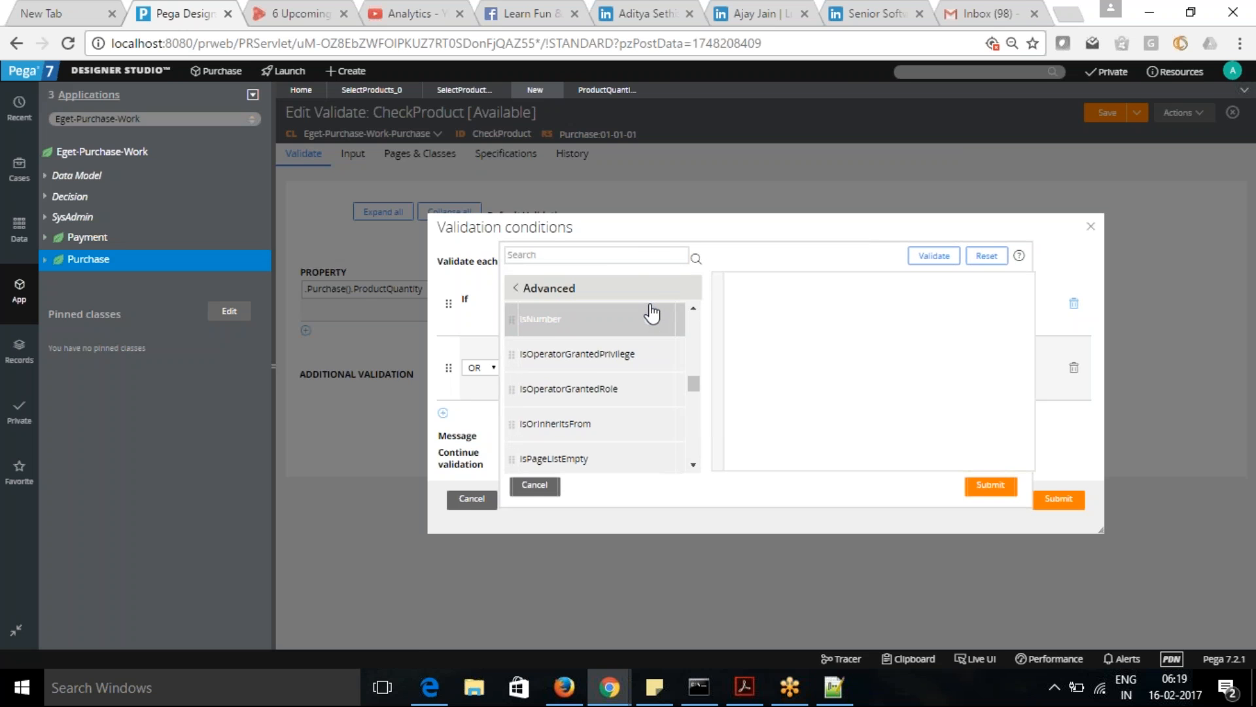
left_click(650, 318)
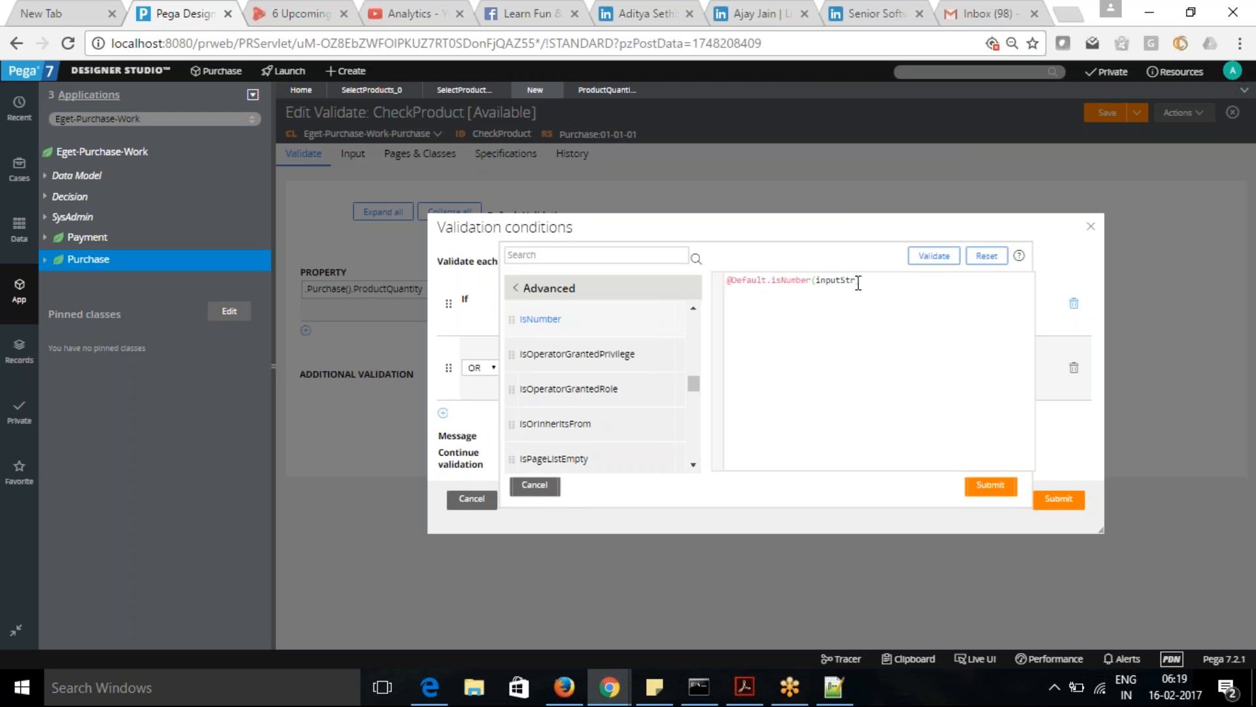
- Replace the inputStr argument of isNumber with .ProductQuantity and submit both the expression and the validation conditions
key("BackSpace")
key("BackSpace")
key("BackSpace")
key("BackSpace")
type(".")
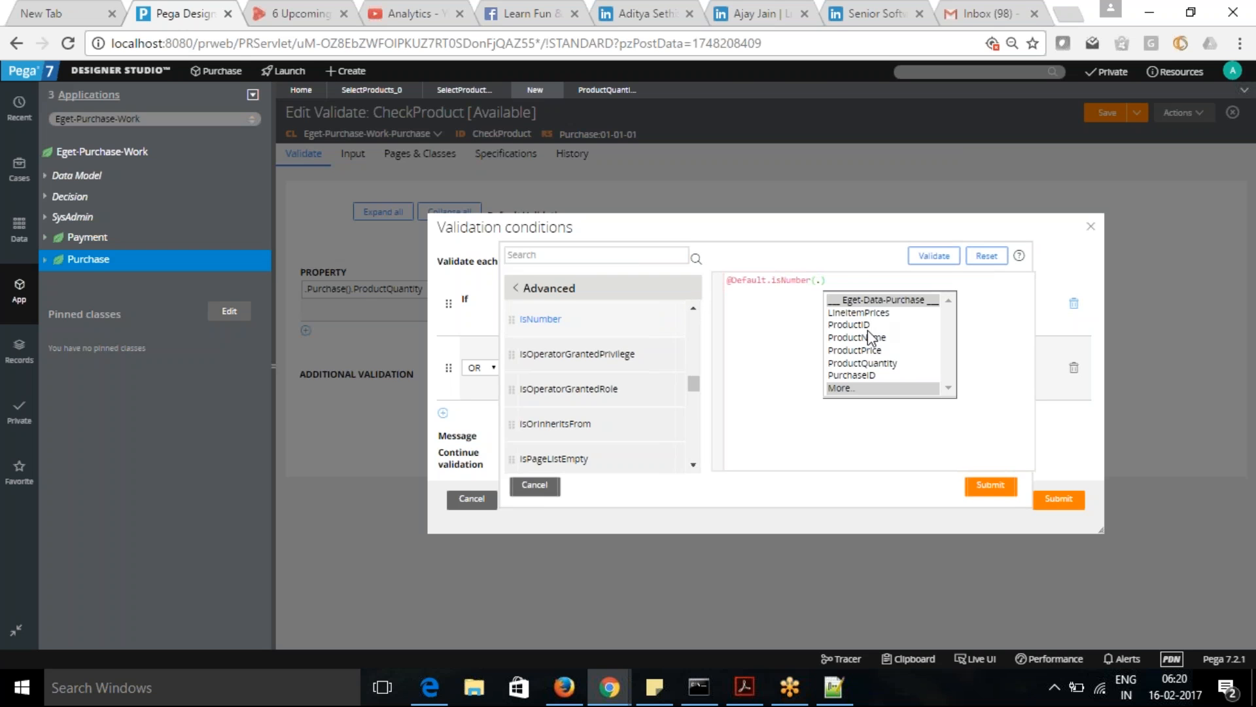
left_click(870, 363)
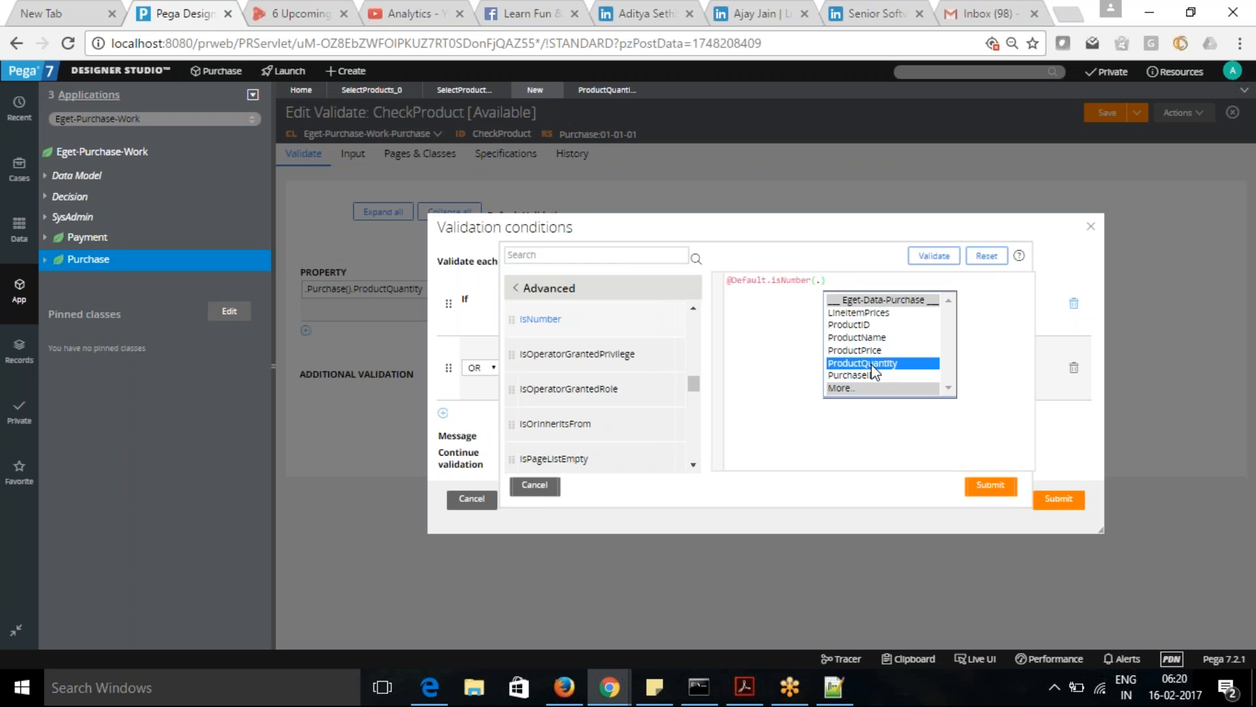
left_click(992, 490)
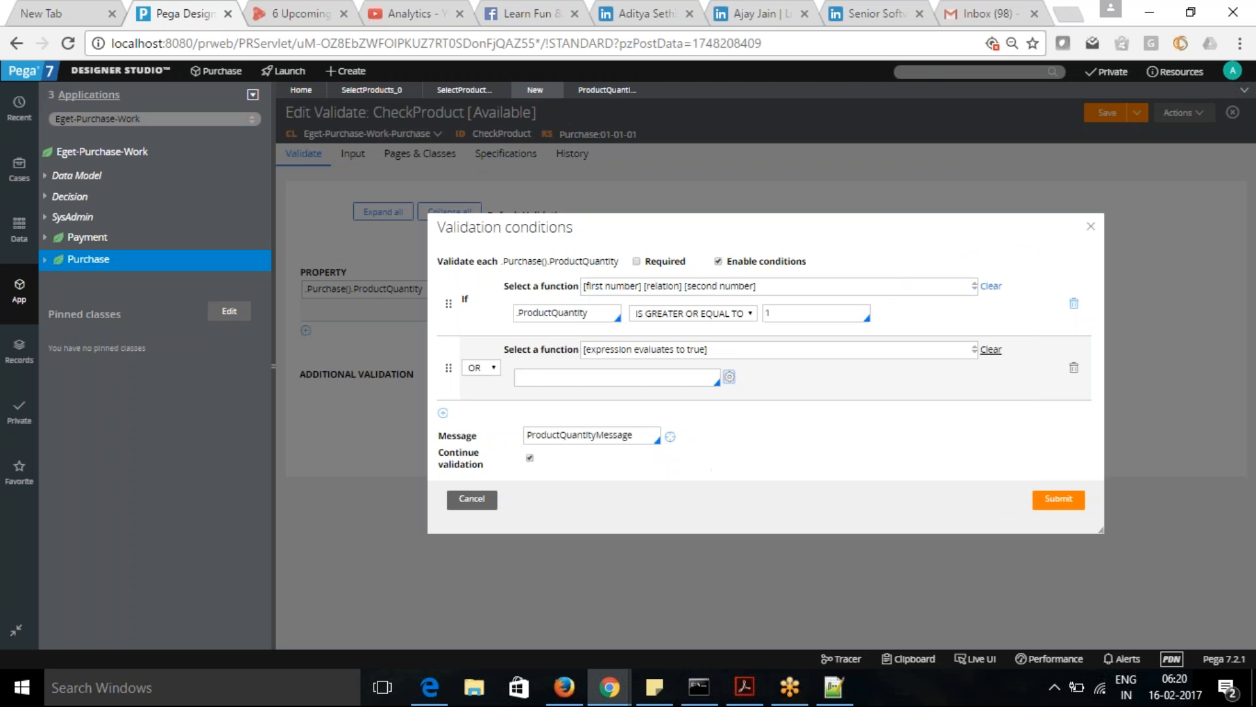
left_click(1058, 500)
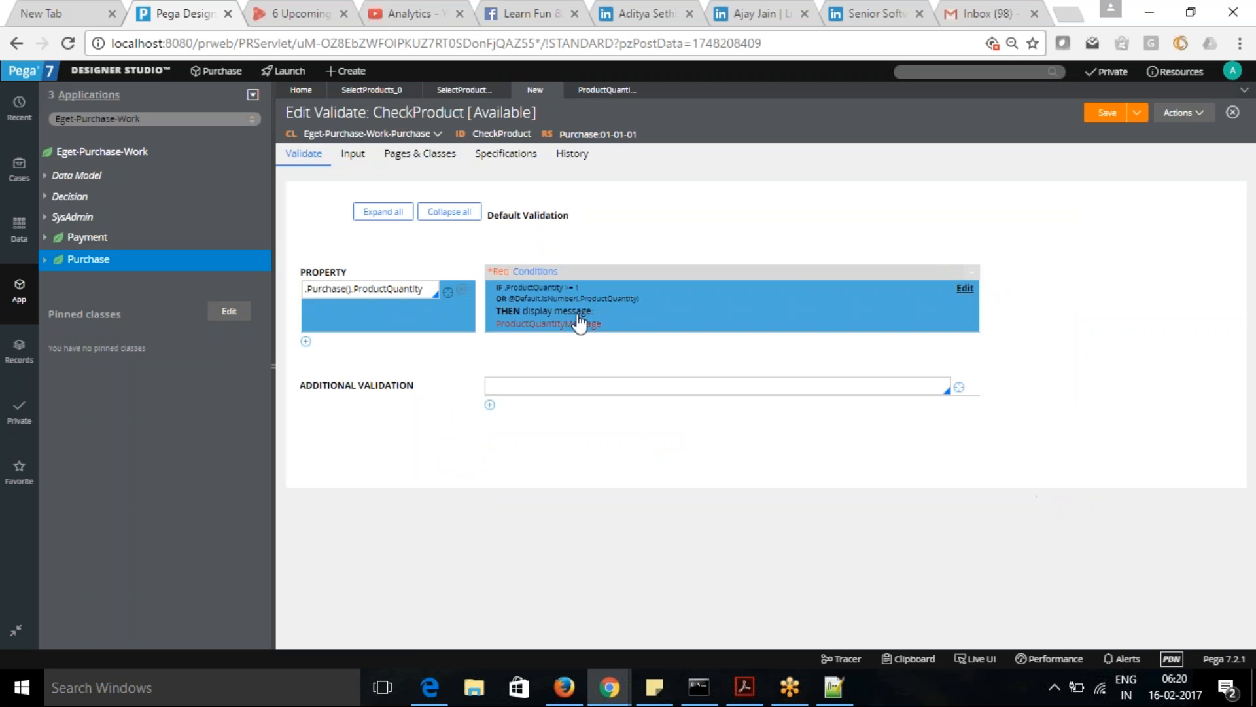
- Negate the isNumber expression in the OR condition with a leading "!", submit the conditions and save the CheckProduct rule
left_click(966, 288)
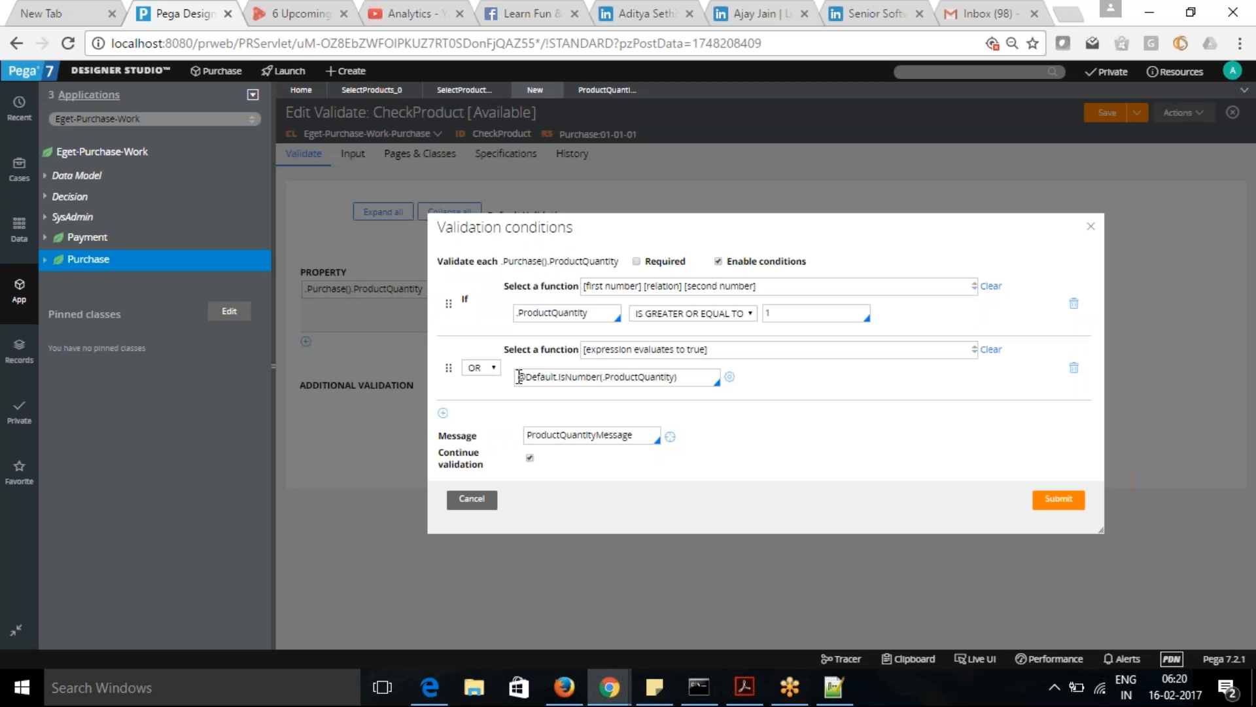
left_click(519, 377)
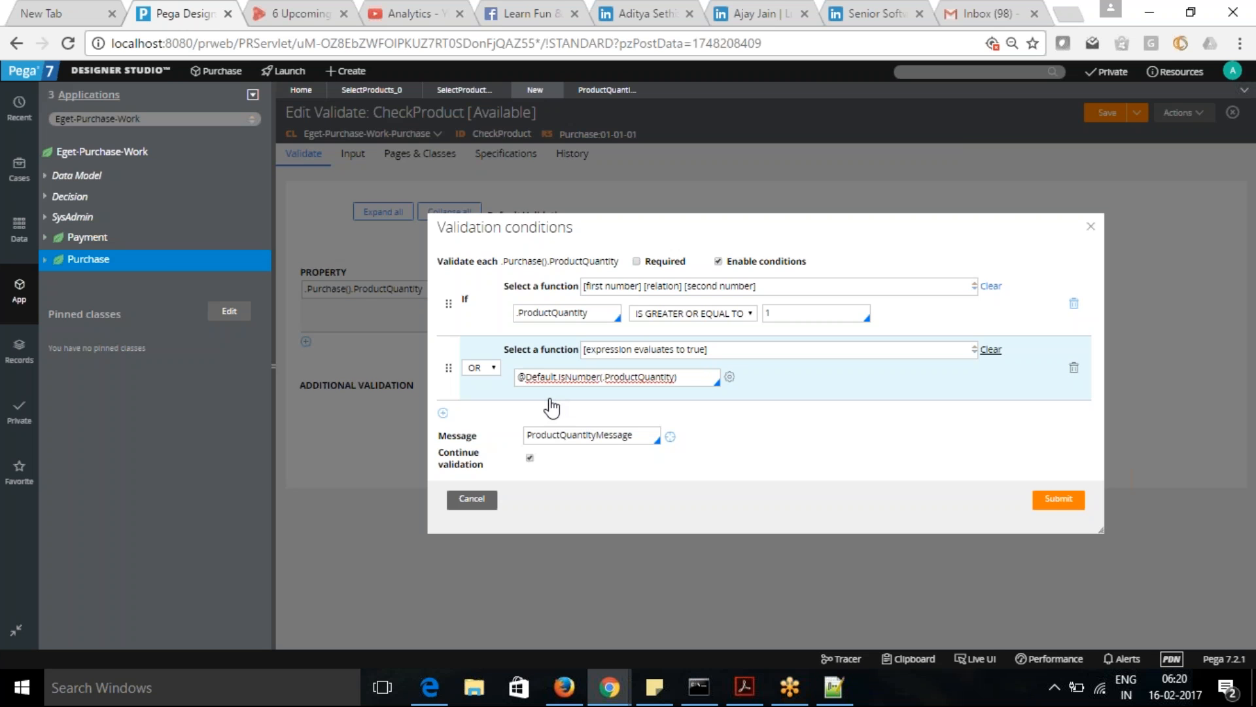
type("!")
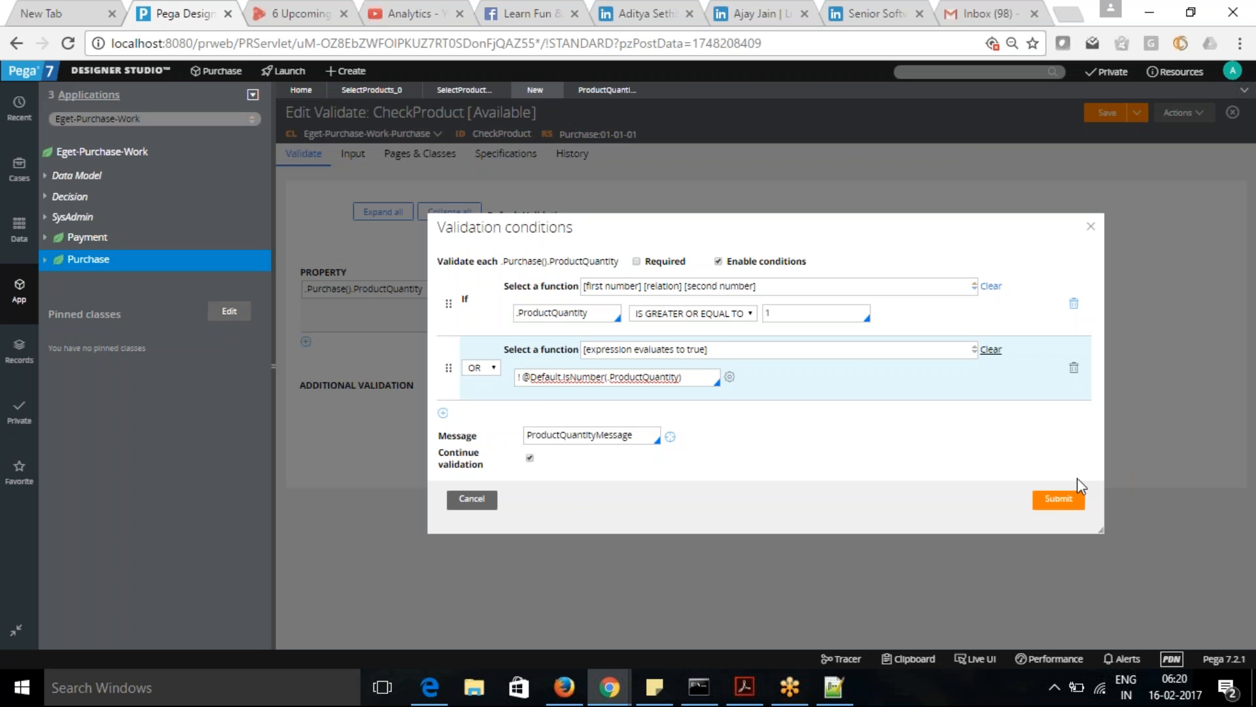
left_click(949, 450)
left_click(1060, 500)
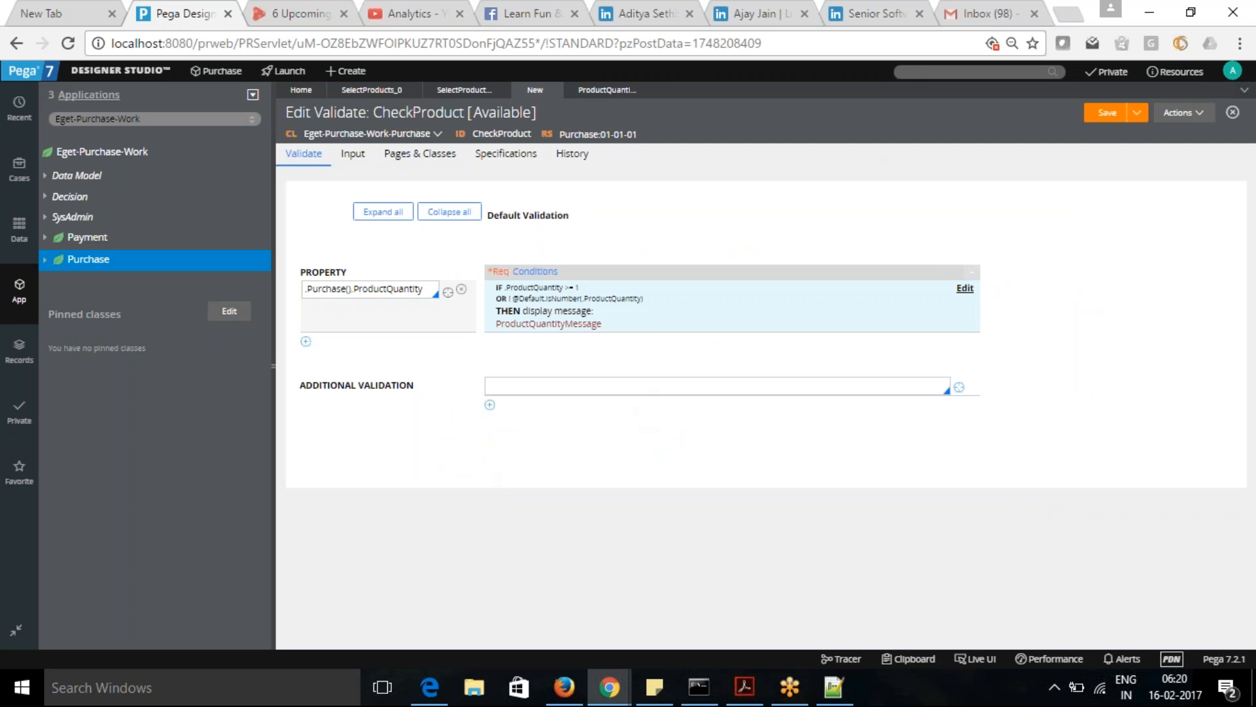
left_click(1107, 113)
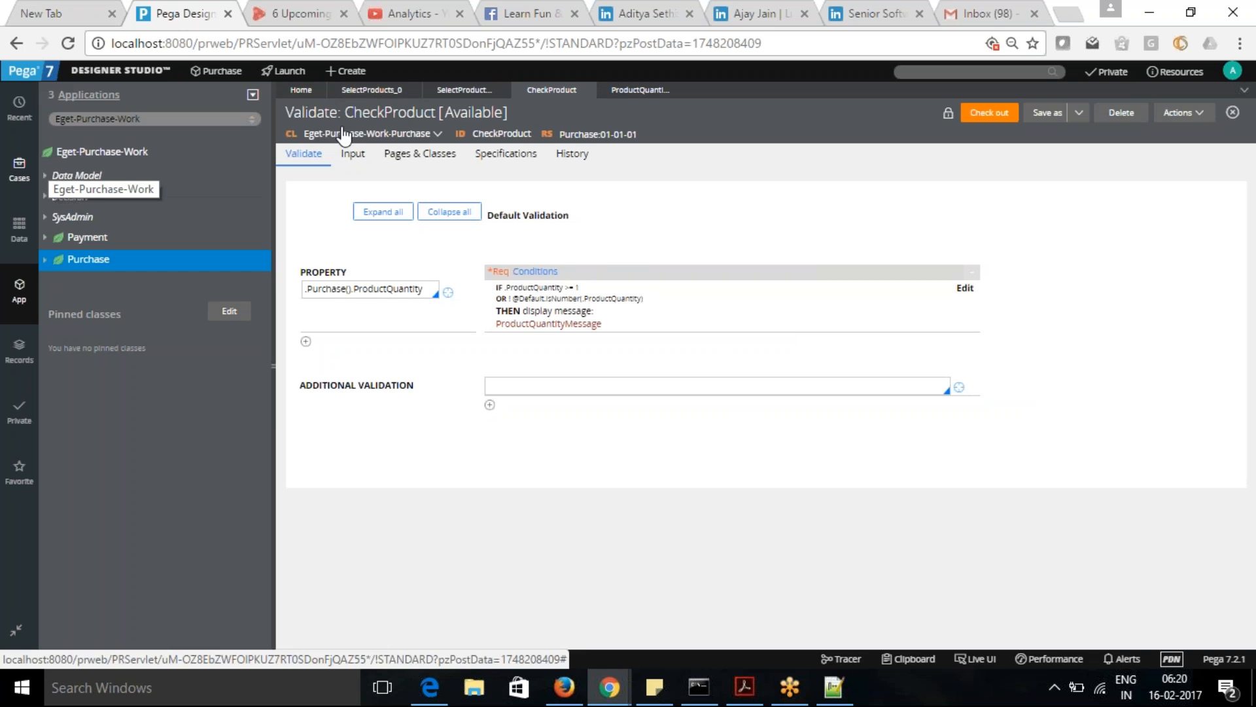
- Return to the SelectProducts section, cancel its open cell properties and show the application's case types
left_click(462, 90)
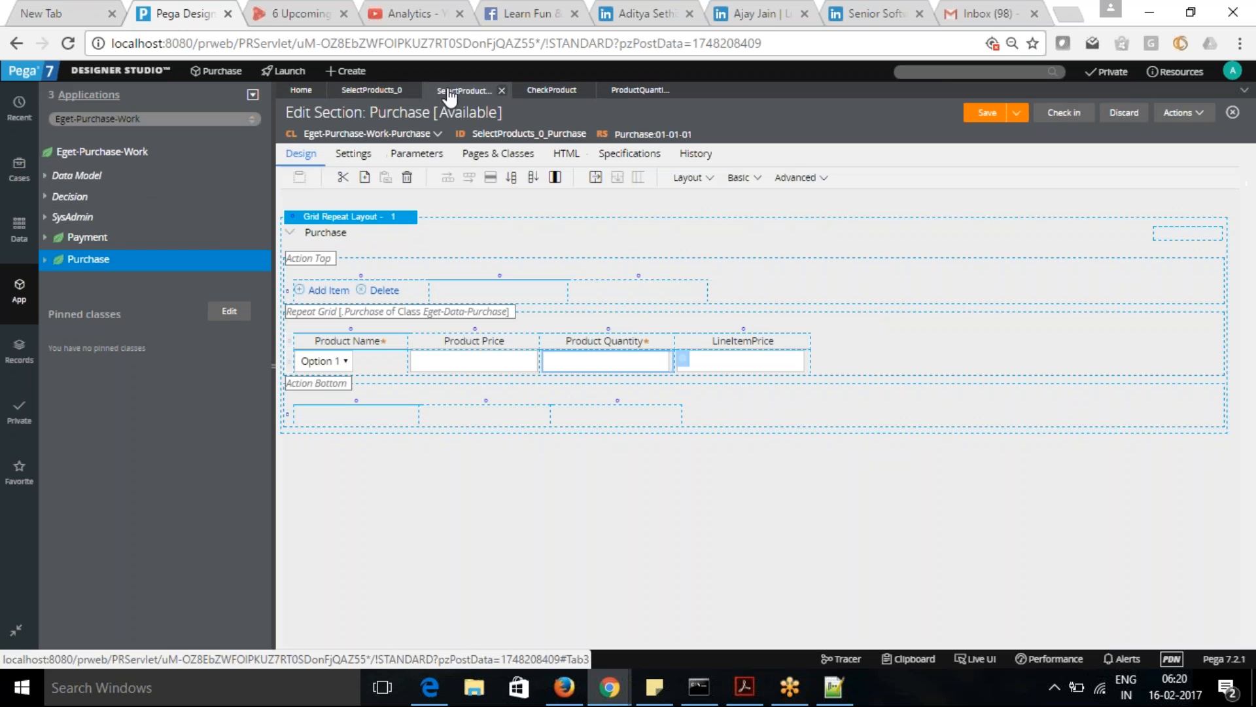
left_click(372, 93)
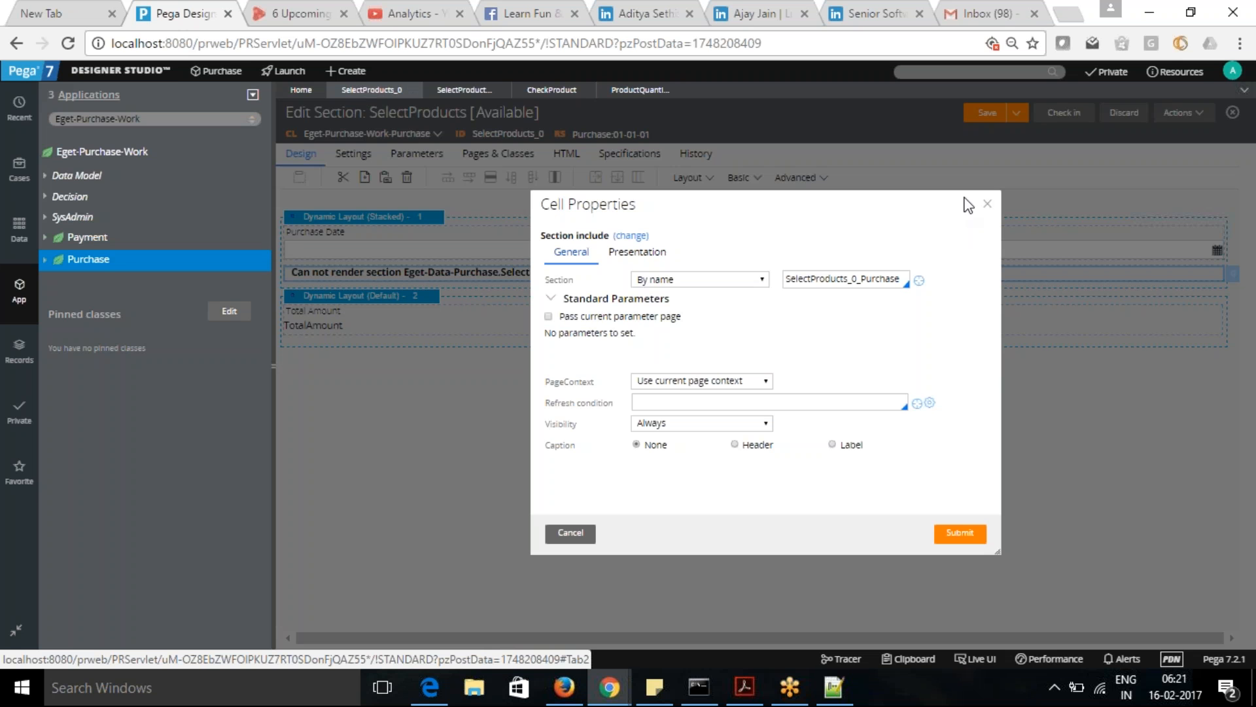
left_click(571, 533)
left_click(19, 170)
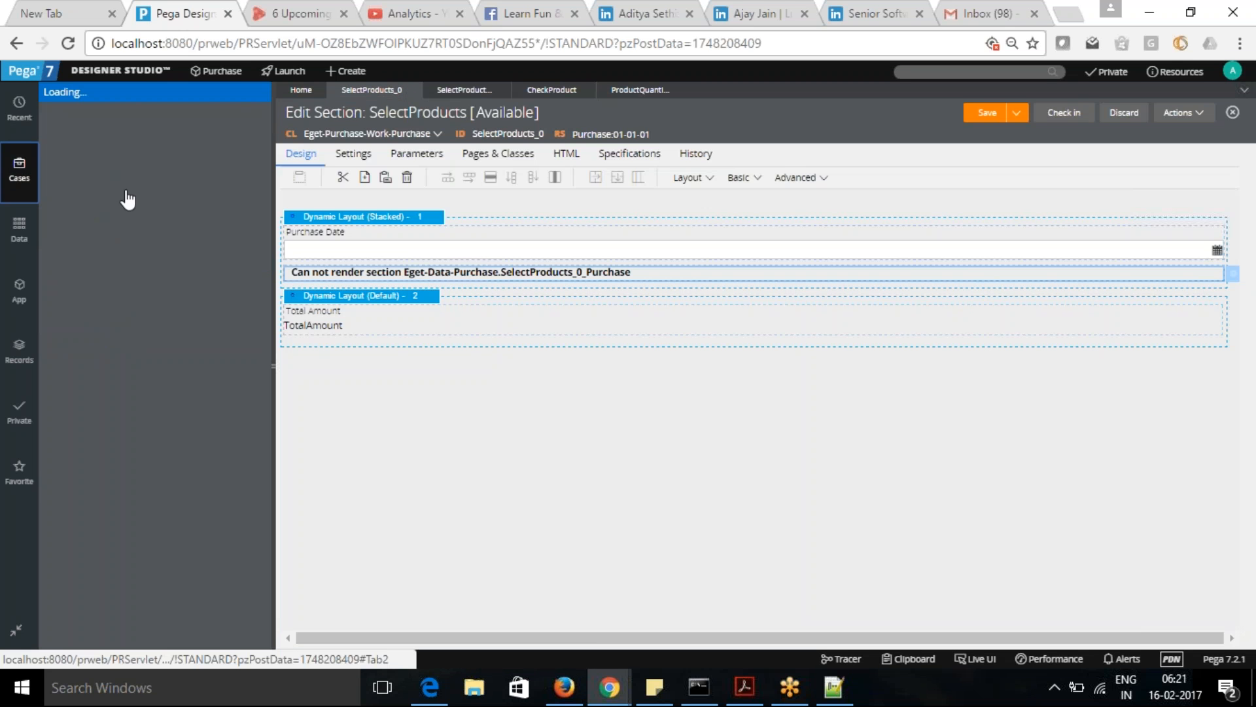
- Open the Purchase case type, inspect the view configuration of its SelectProducts step and close it without changes
left_click(78, 160)
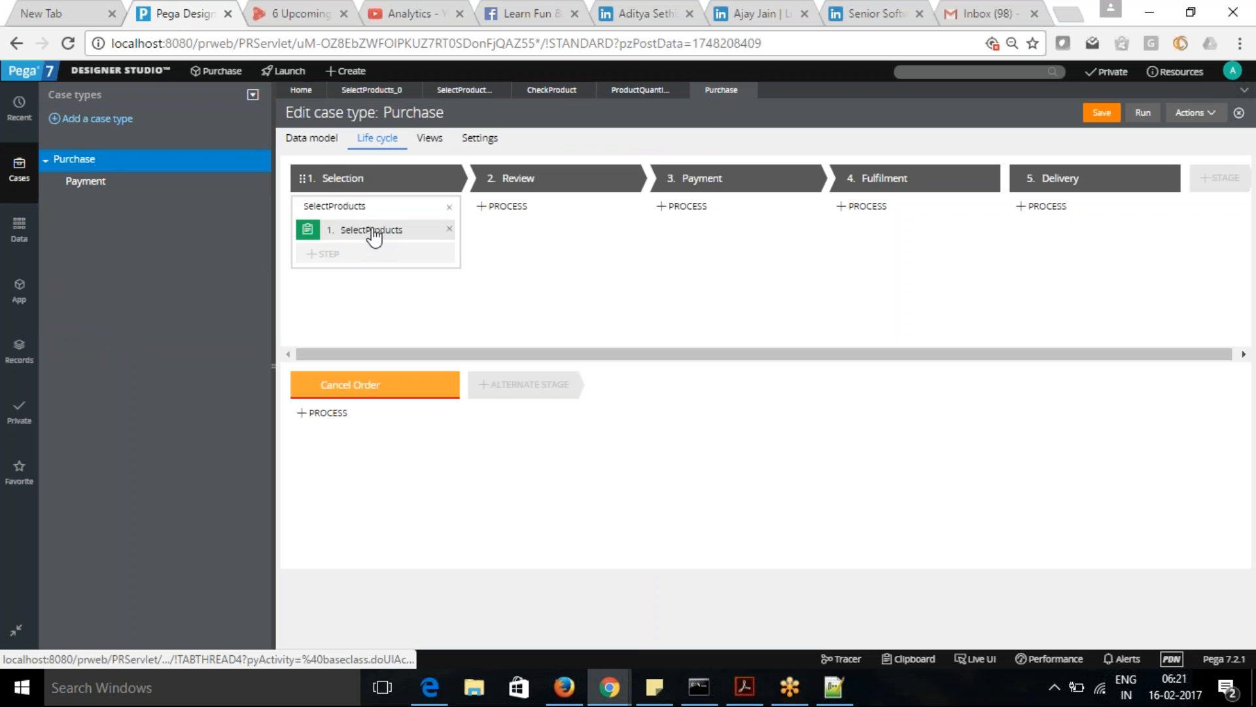
left_click(372, 231)
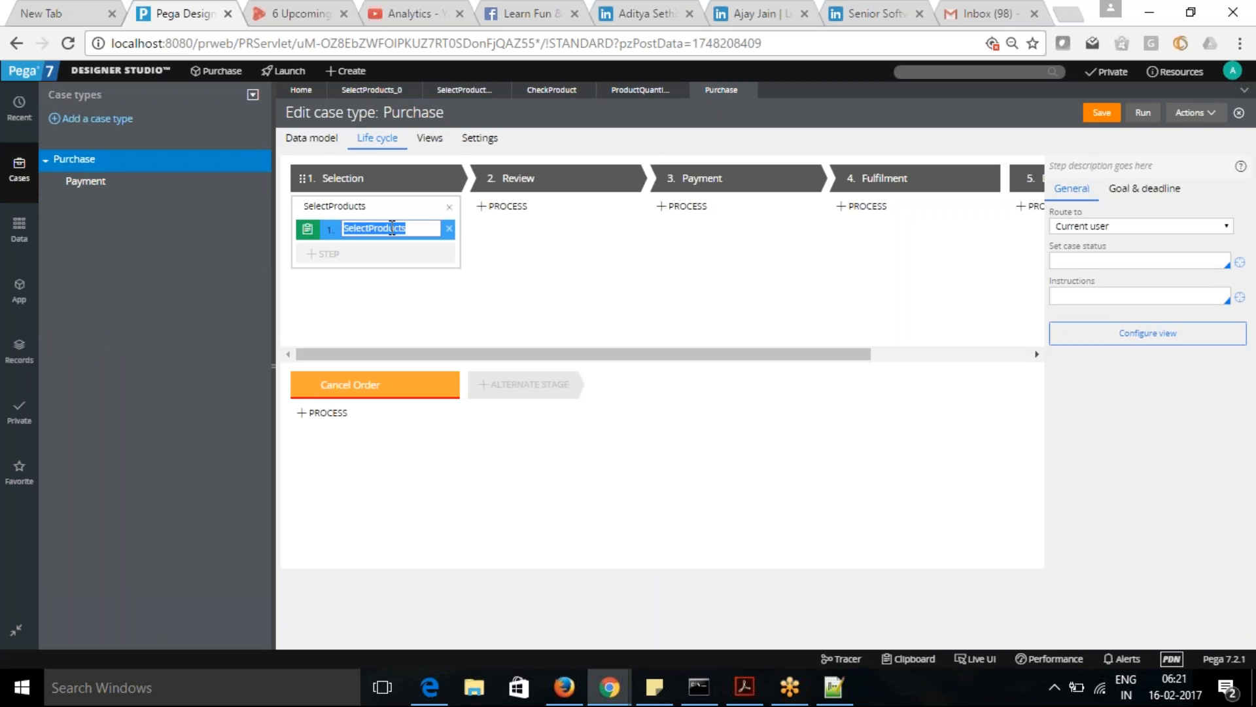
left_click(1160, 340)
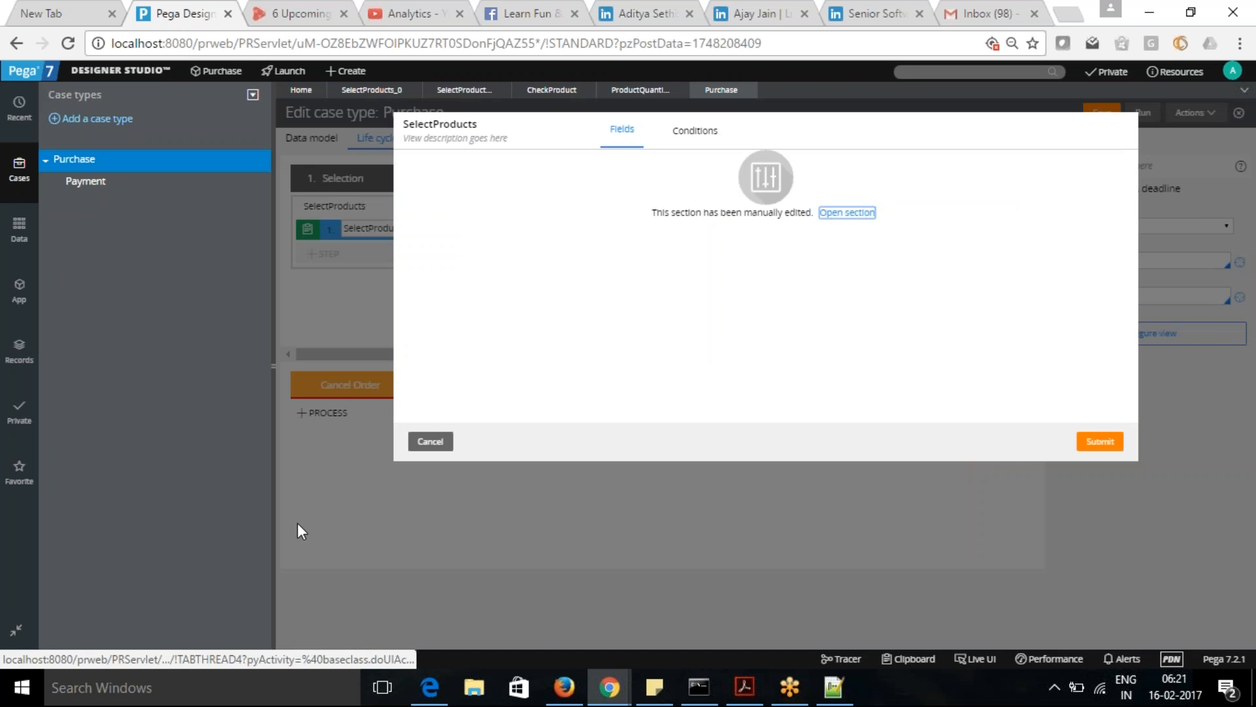
left_click(431, 441)
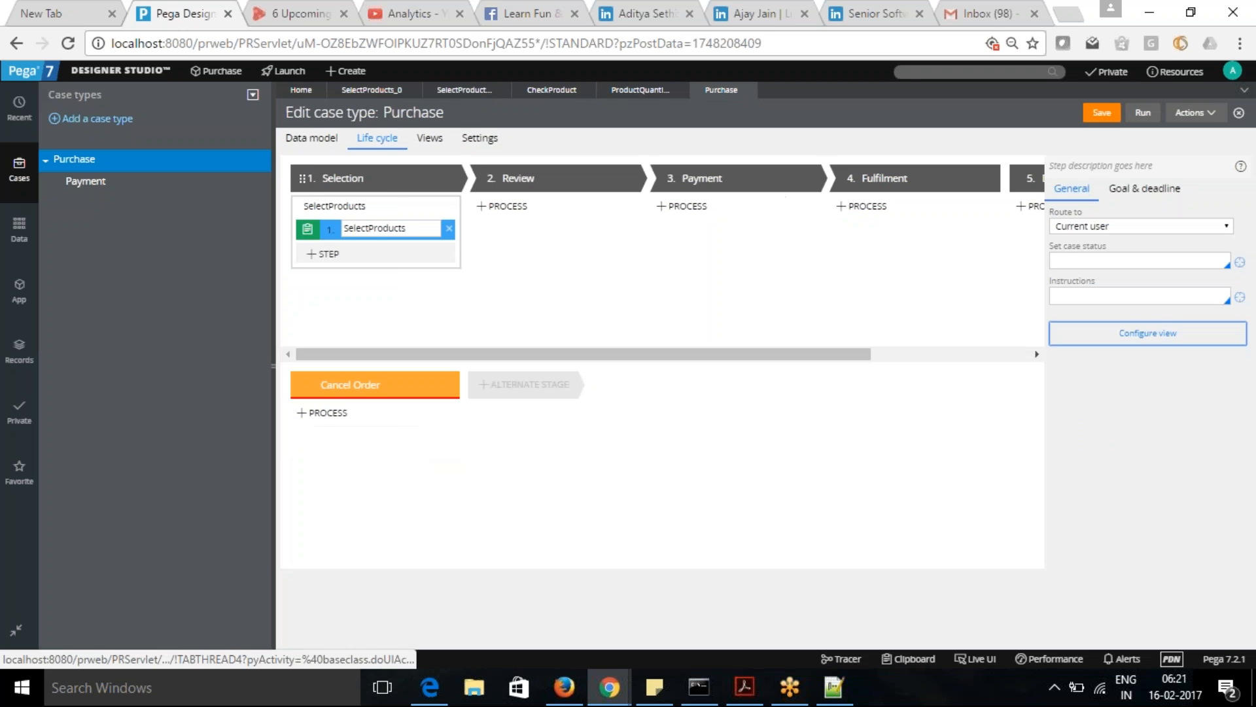
- Open the SelectProducts process flow and, from its SelectProducts connector, open the SelectProducts_0 flow action
left_click(387, 206)
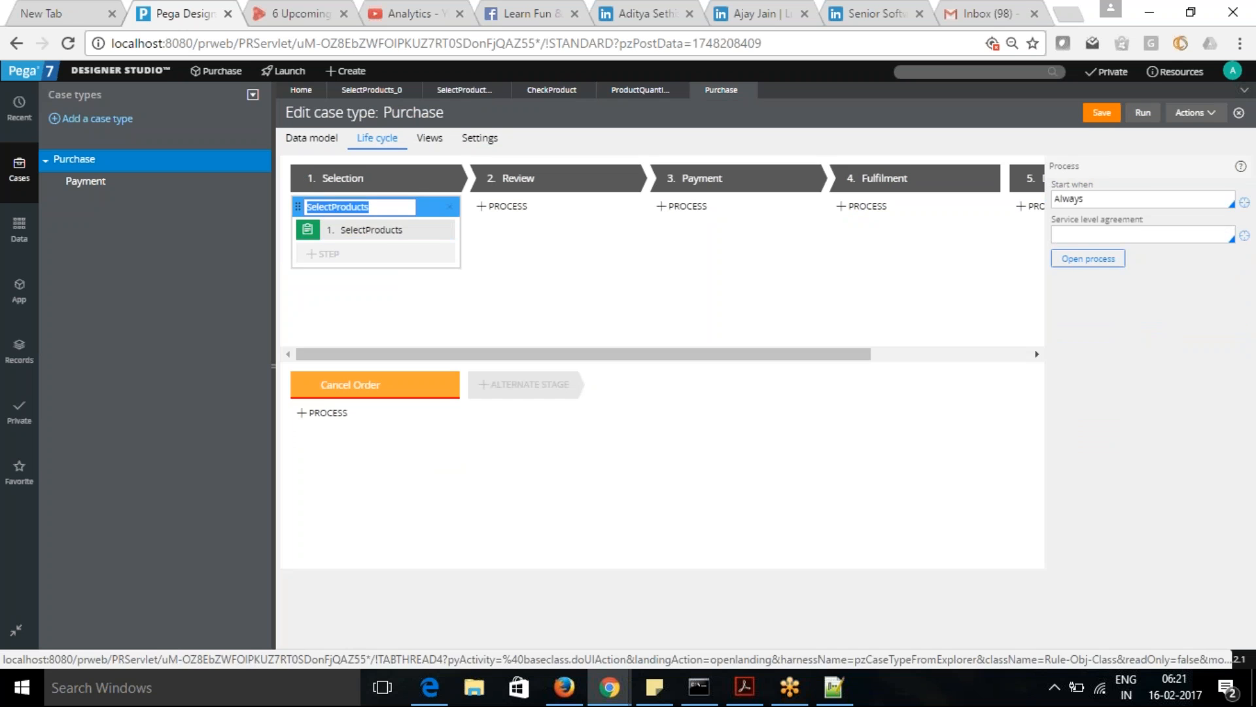
left_click(1088, 260)
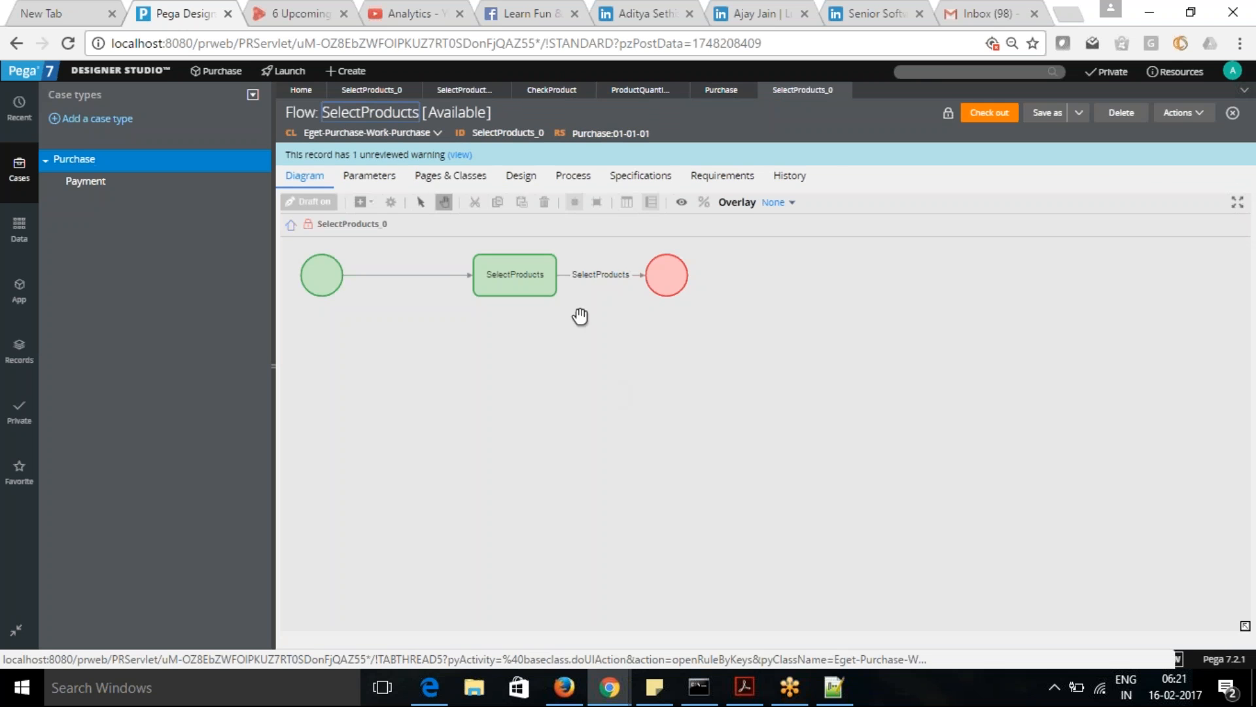
left_click(599, 276)
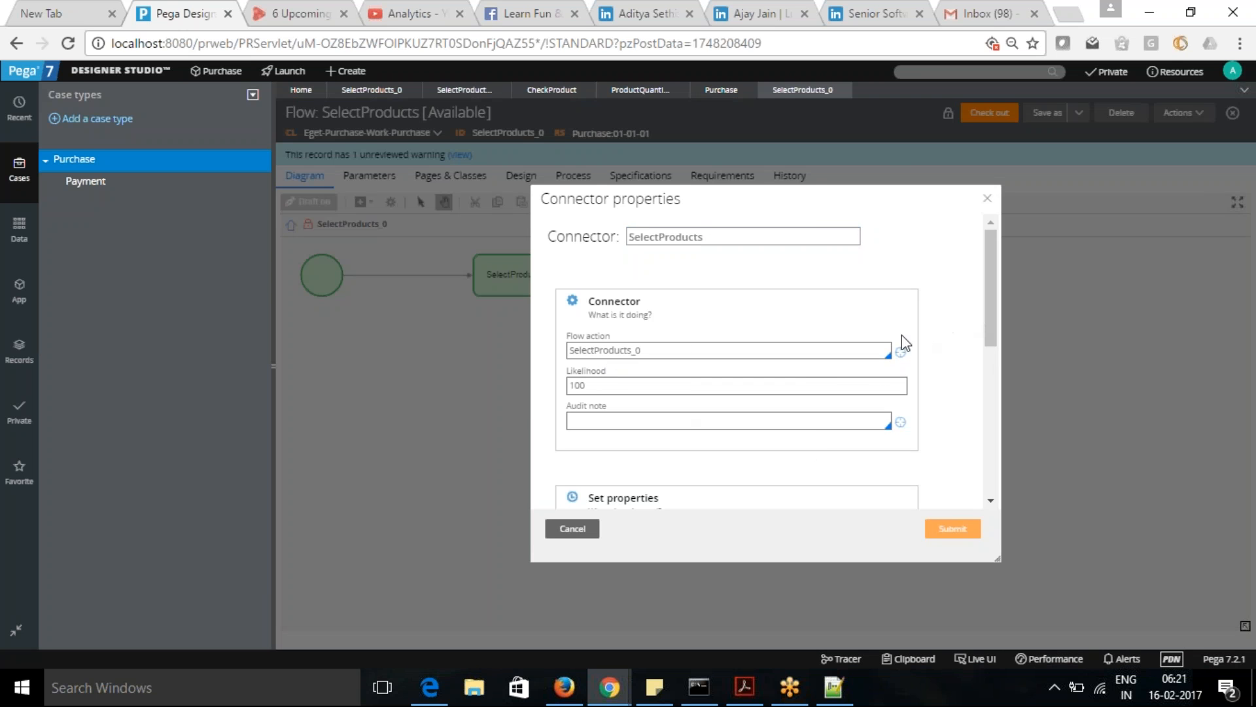
left_click(901, 352)
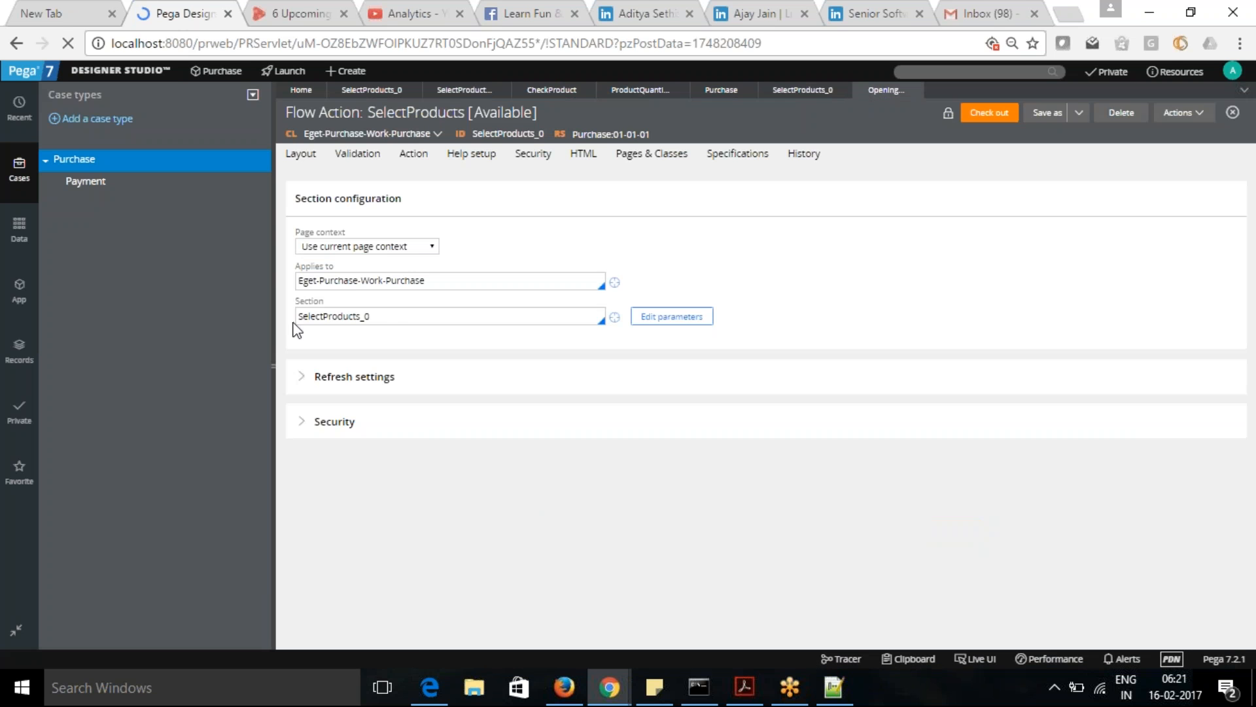
- Choose CheckProduct as the Validate rule in the SelectProducts flow action's validation criteria
left_click_drag(398, 316, 208, 311)
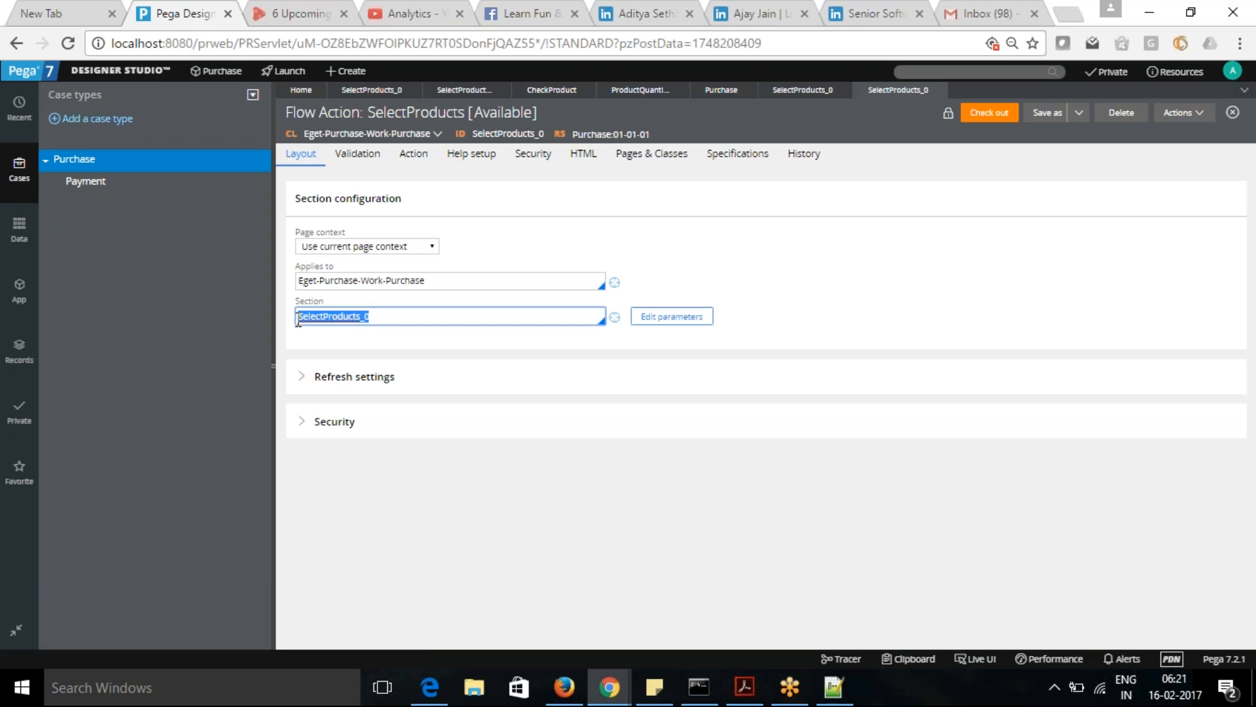
left_click(333, 348)
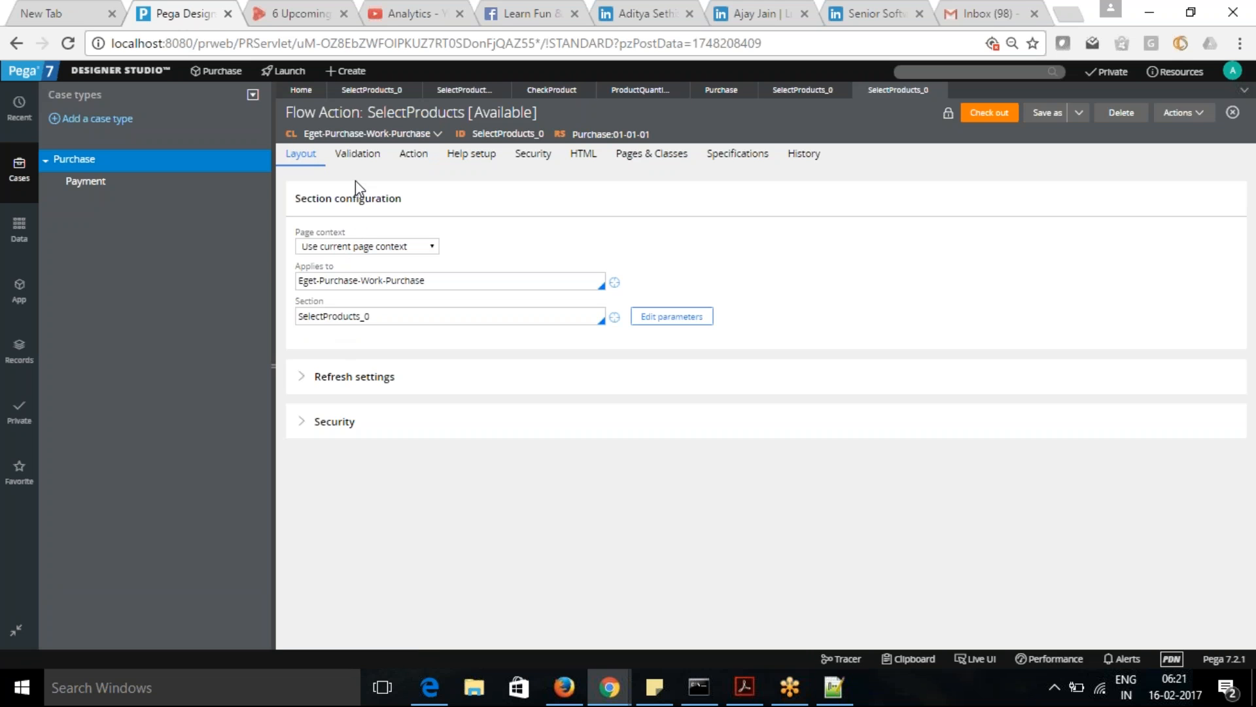
left_click(358, 157)
left_click(376, 267)
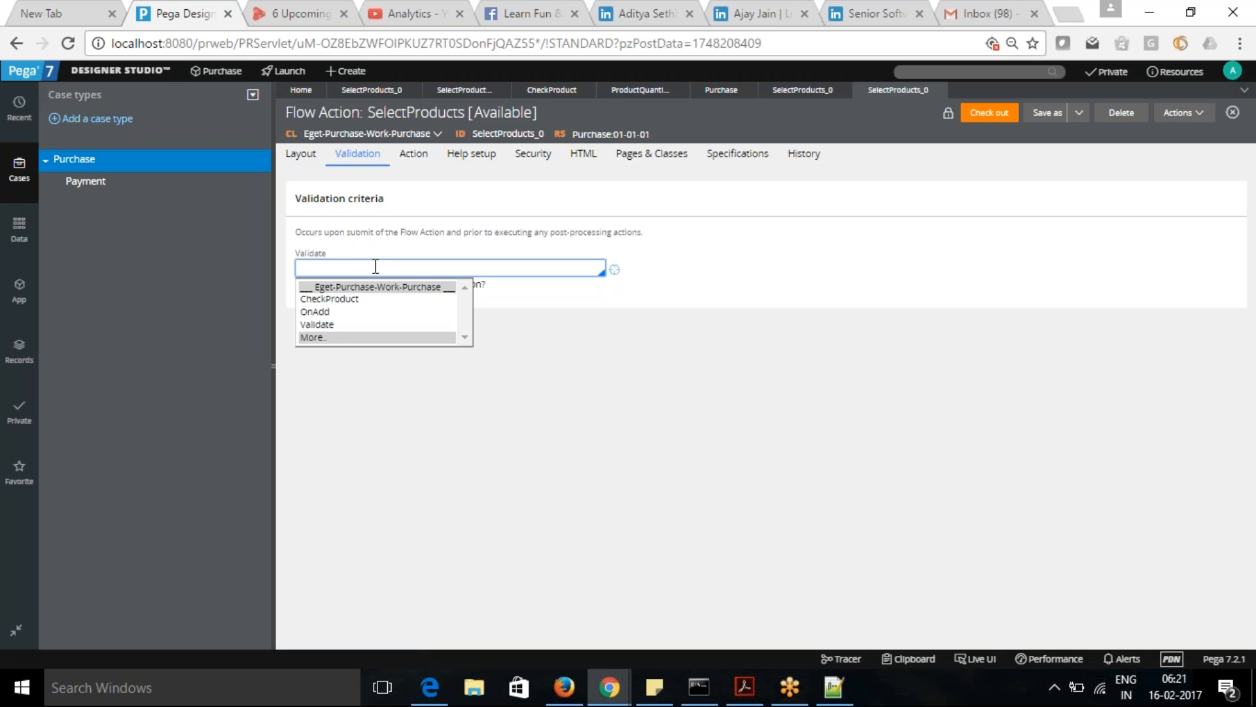
left_click(331, 299)
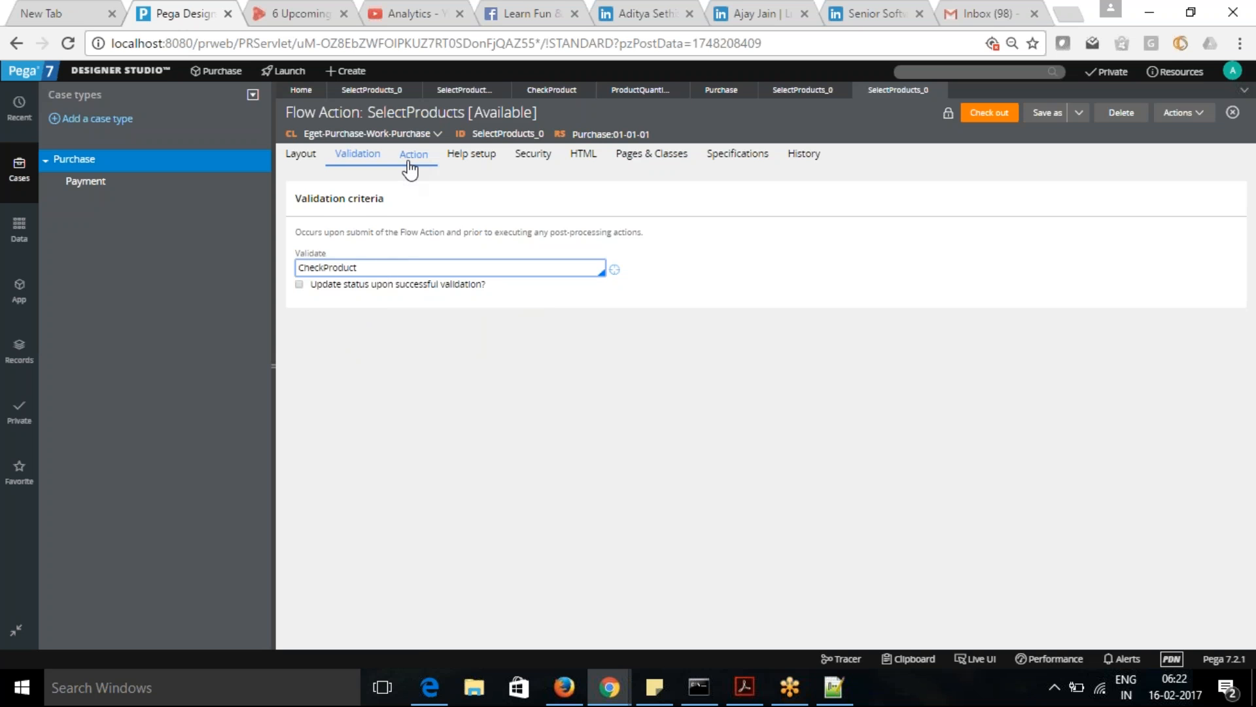
- Review the flow action's pre- and post-processing settings, return to its validation criteria and check out the rule
left_click(412, 160)
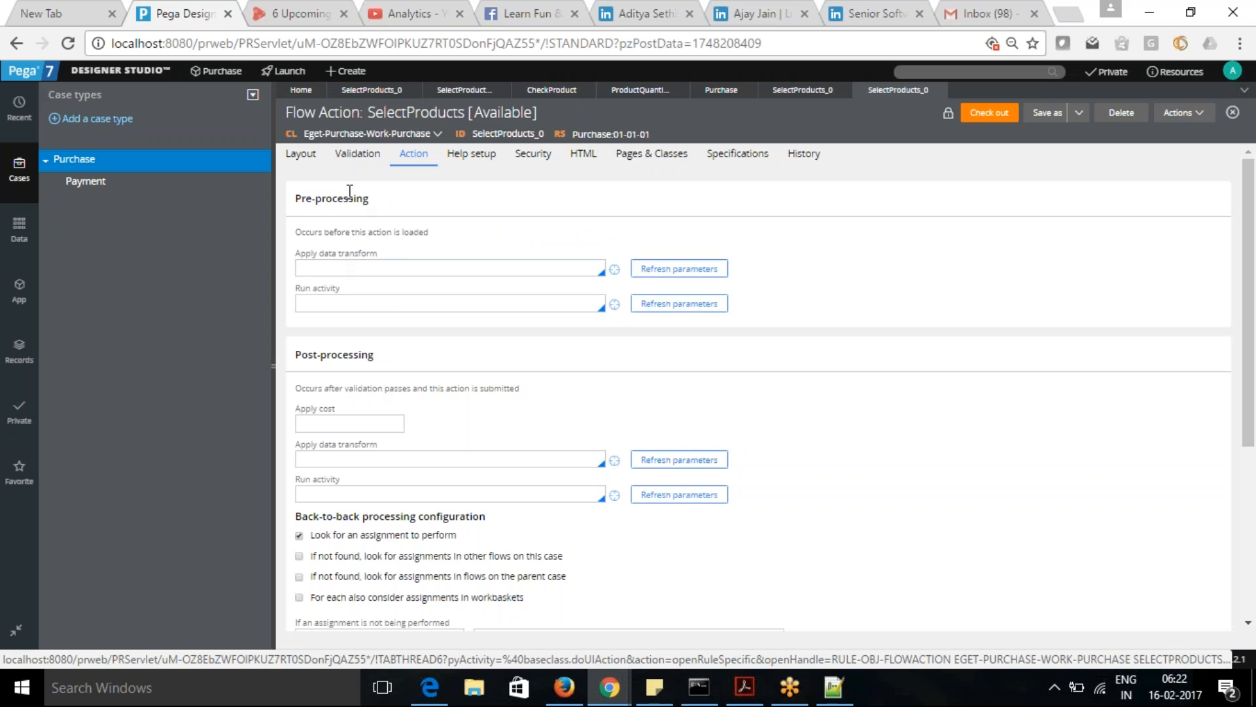
left_click(357, 155)
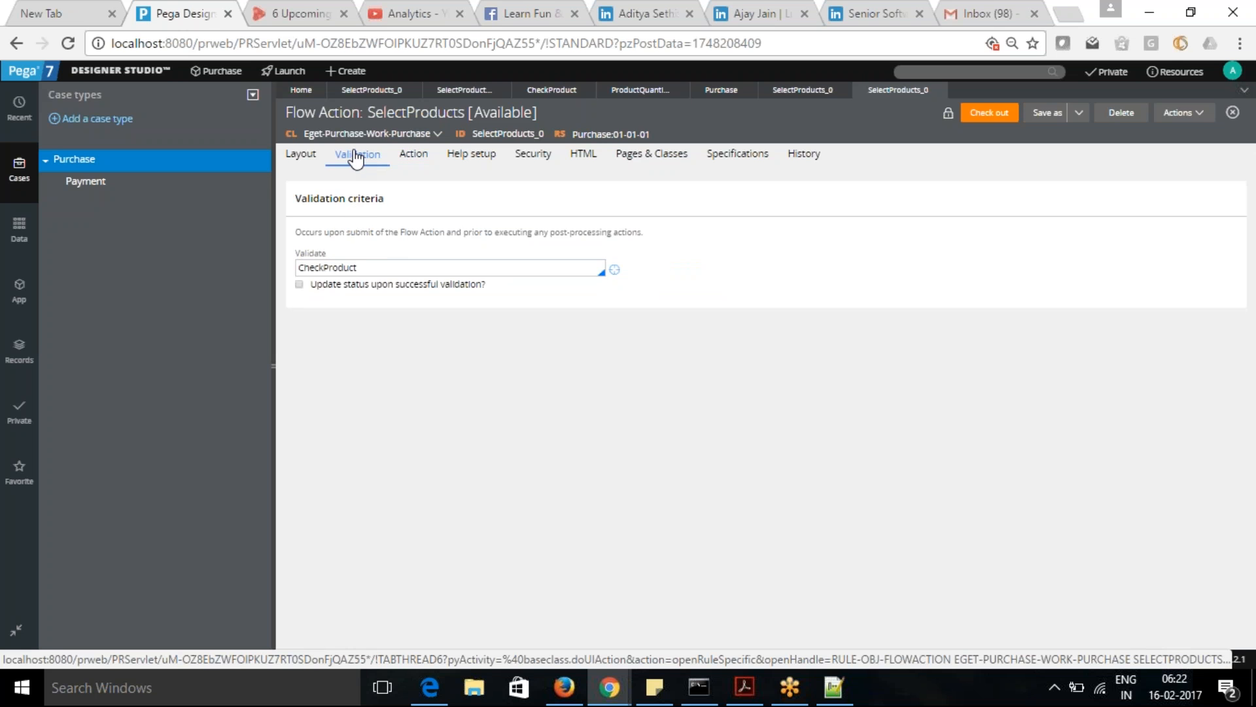
left_click(990, 117)
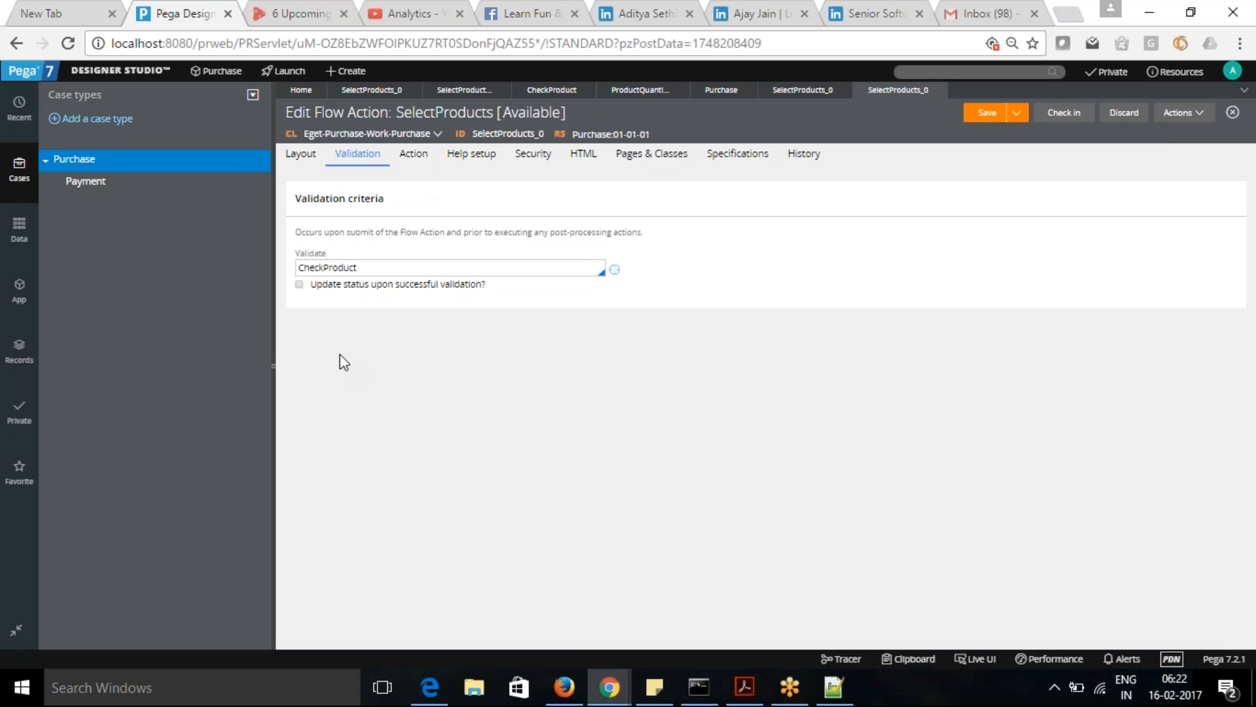
- Launch the Case Manager portal and create a new Purchase case, completing its initial screen
left_click(288, 71)
left_click(292, 110)
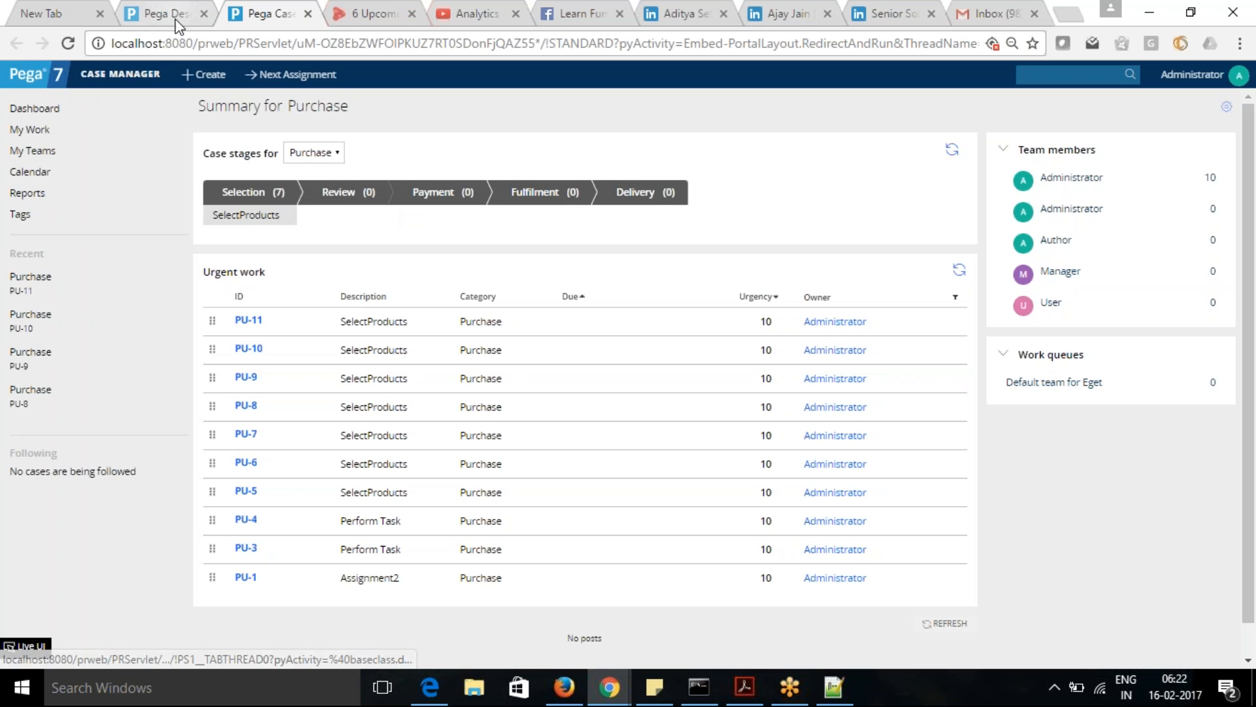
left_click(206, 77)
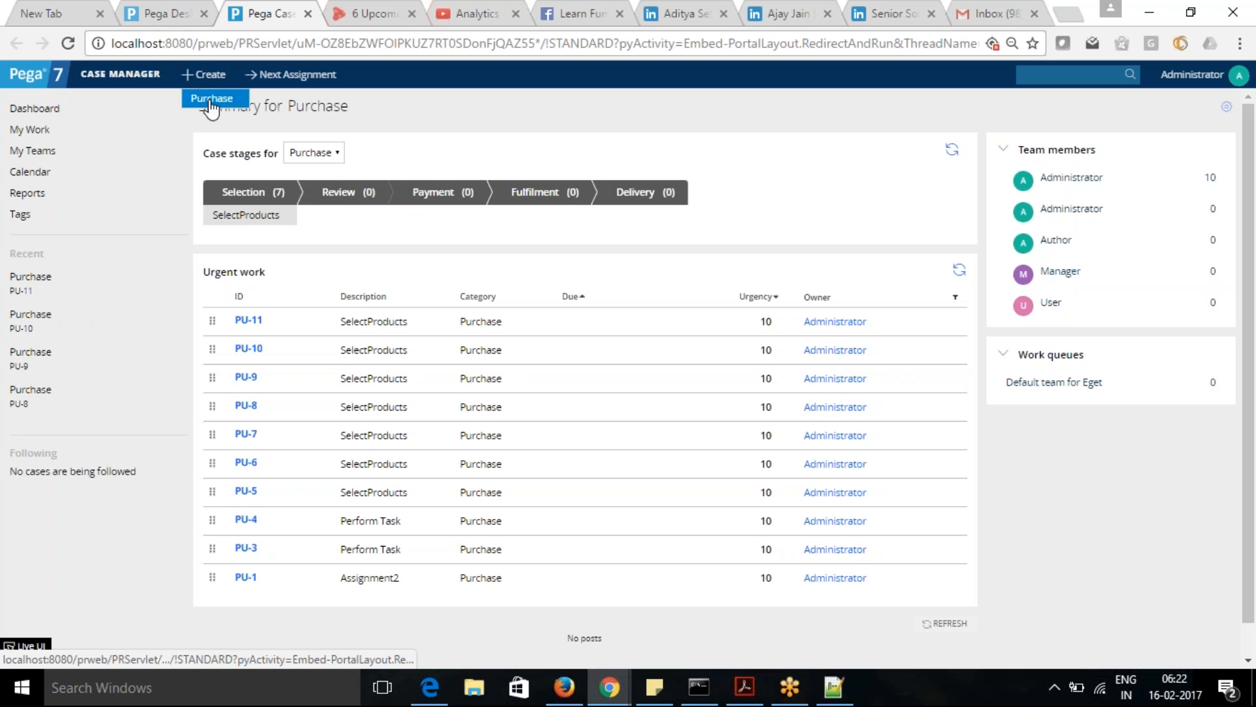
left_click(210, 99)
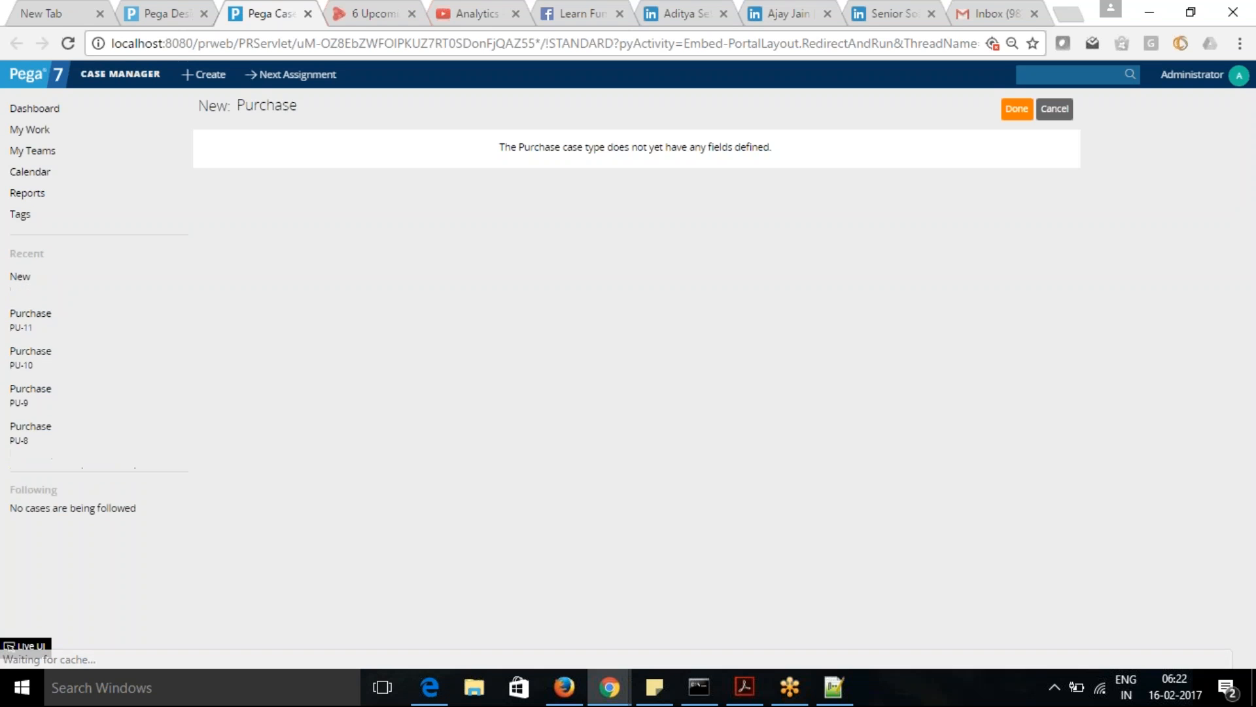
left_click(1018, 110)
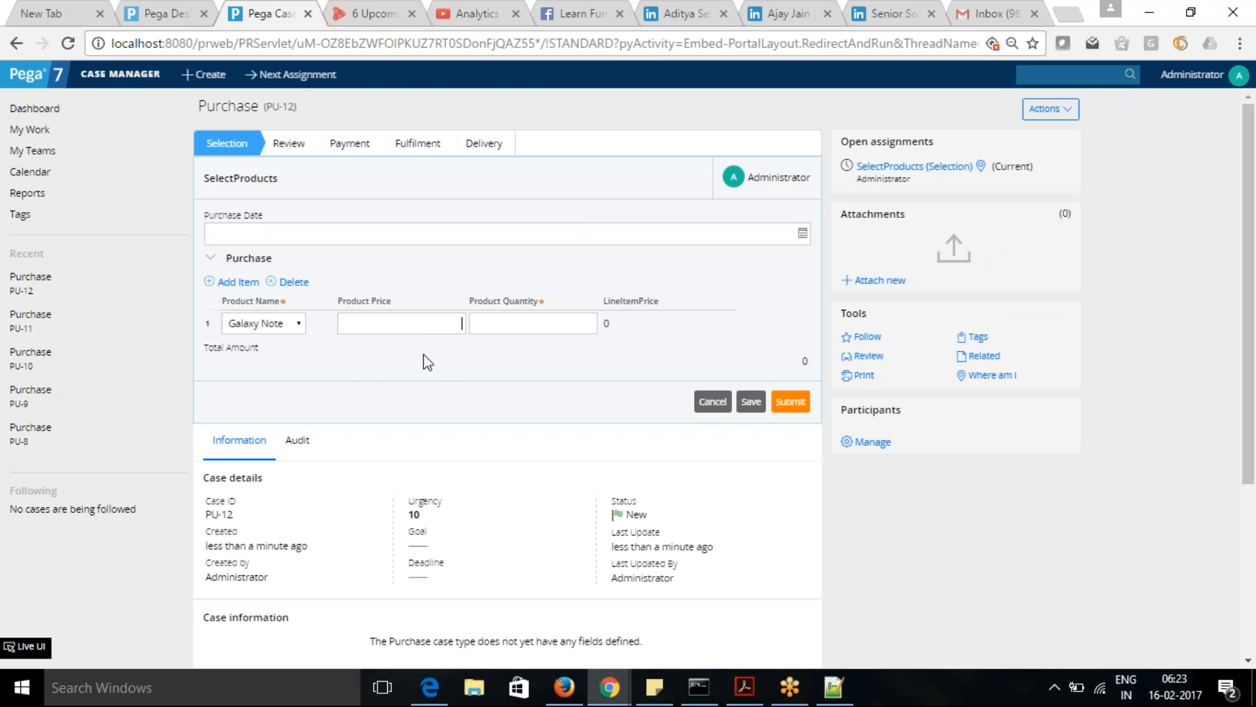
- Give the first Galaxy Note item a price of 1000 and add a second item priced 1000, leaving both quantities blank
key("Tab")
left_click(239, 282)
left_click(512, 318)
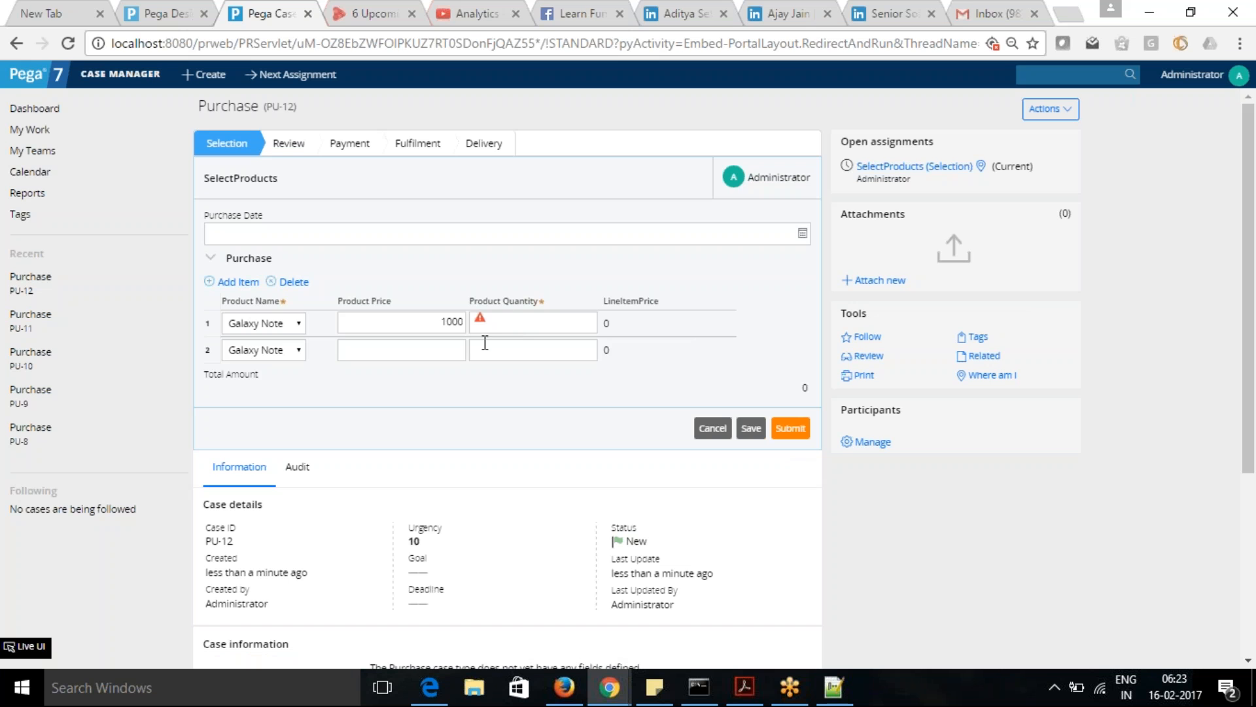
mouse_move(482, 323)
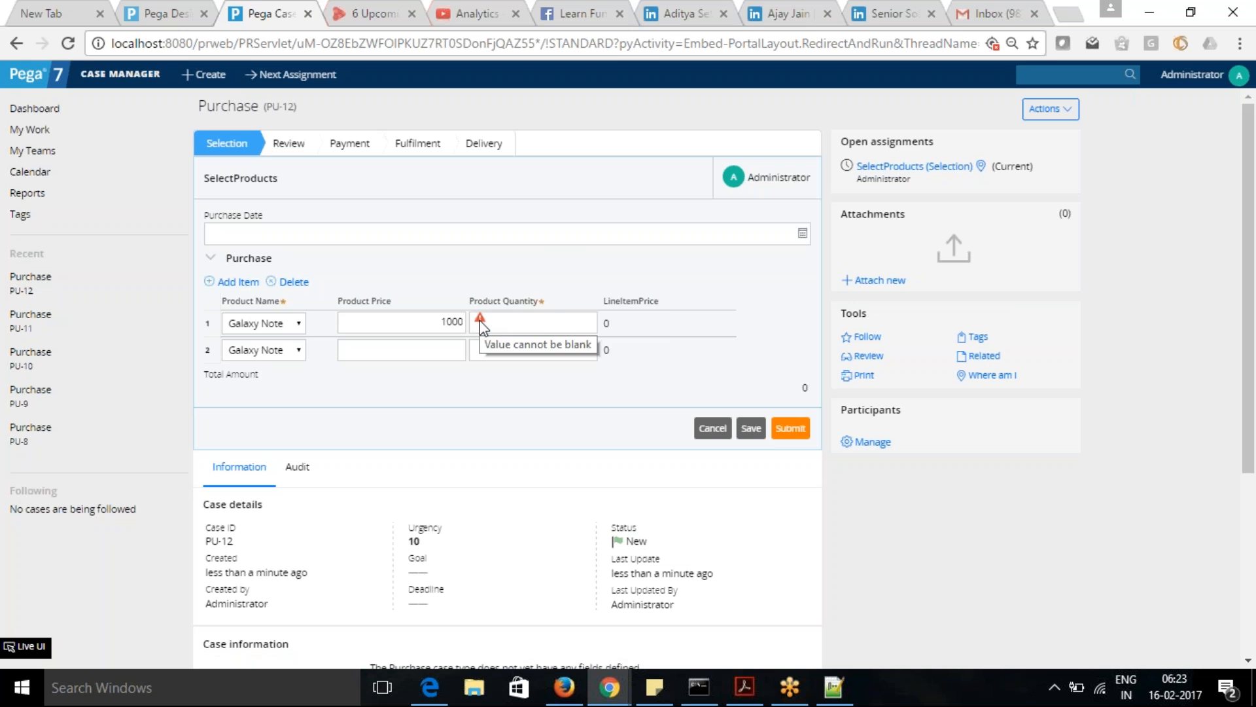
left_click(434, 350)
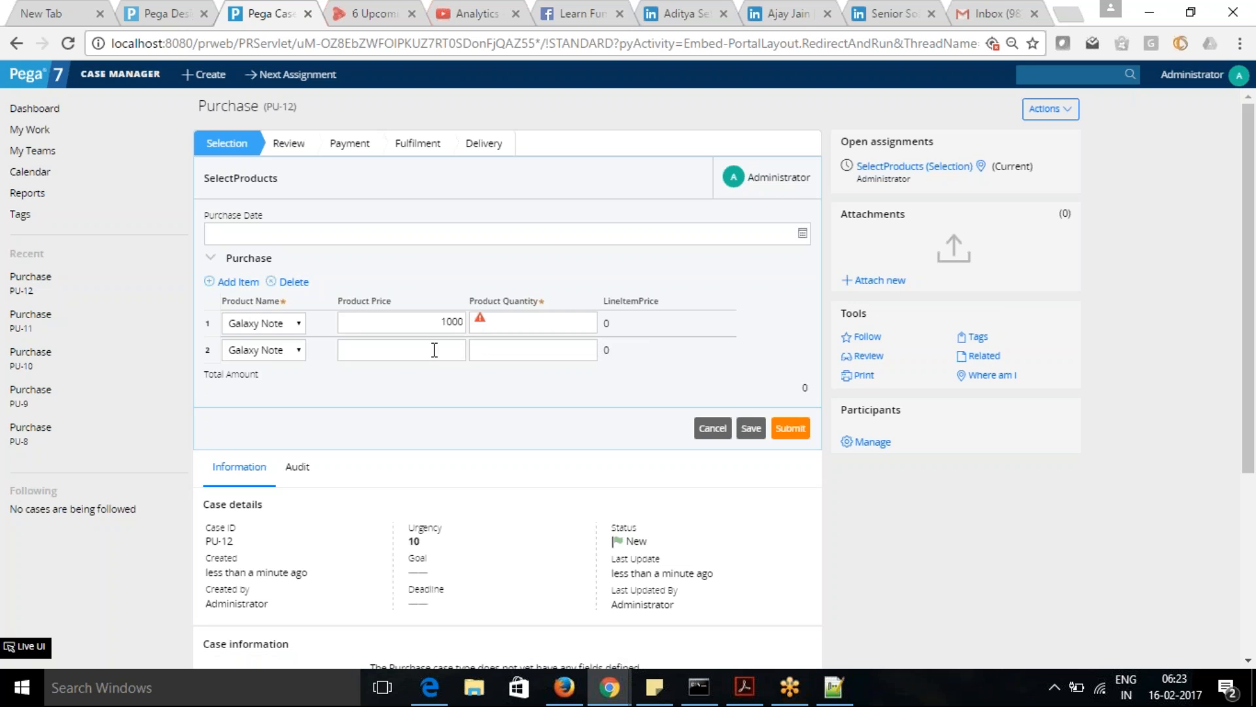
type("1000")
- Try to submit the form with blank quantities, dismiss the alert, and test the second item's quantity with the letter A
left_click(794, 430)
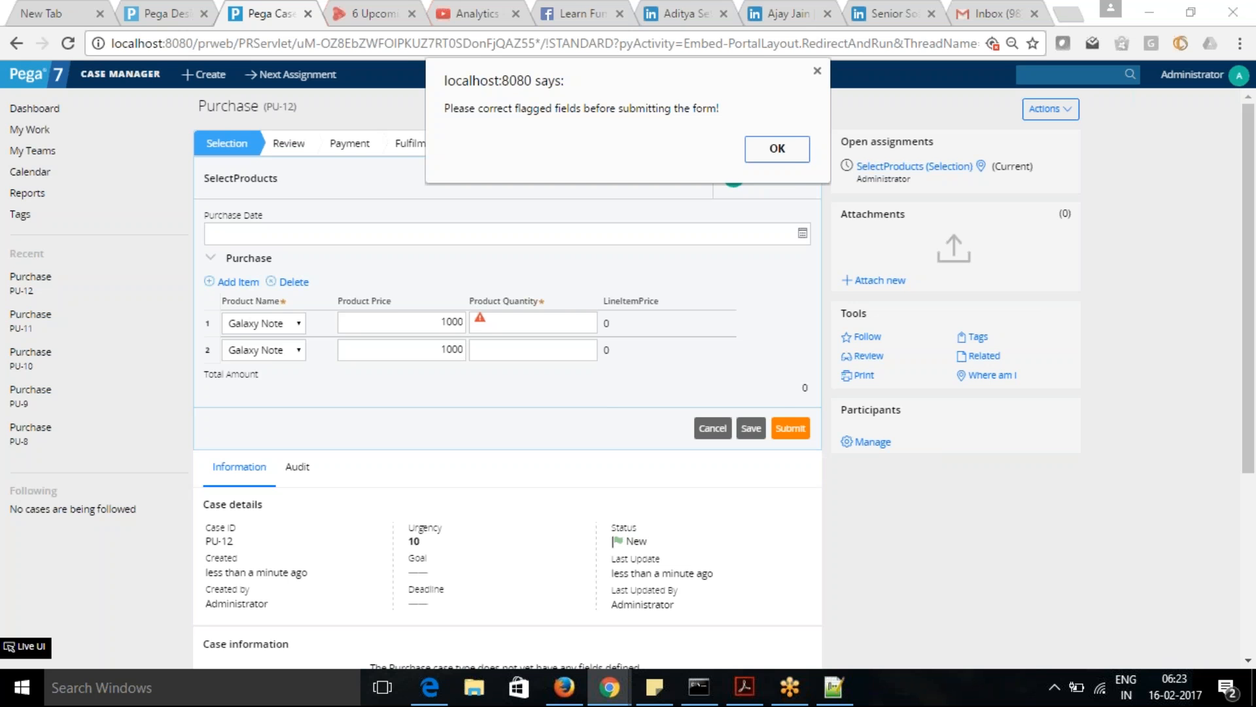
left_click(785, 148)
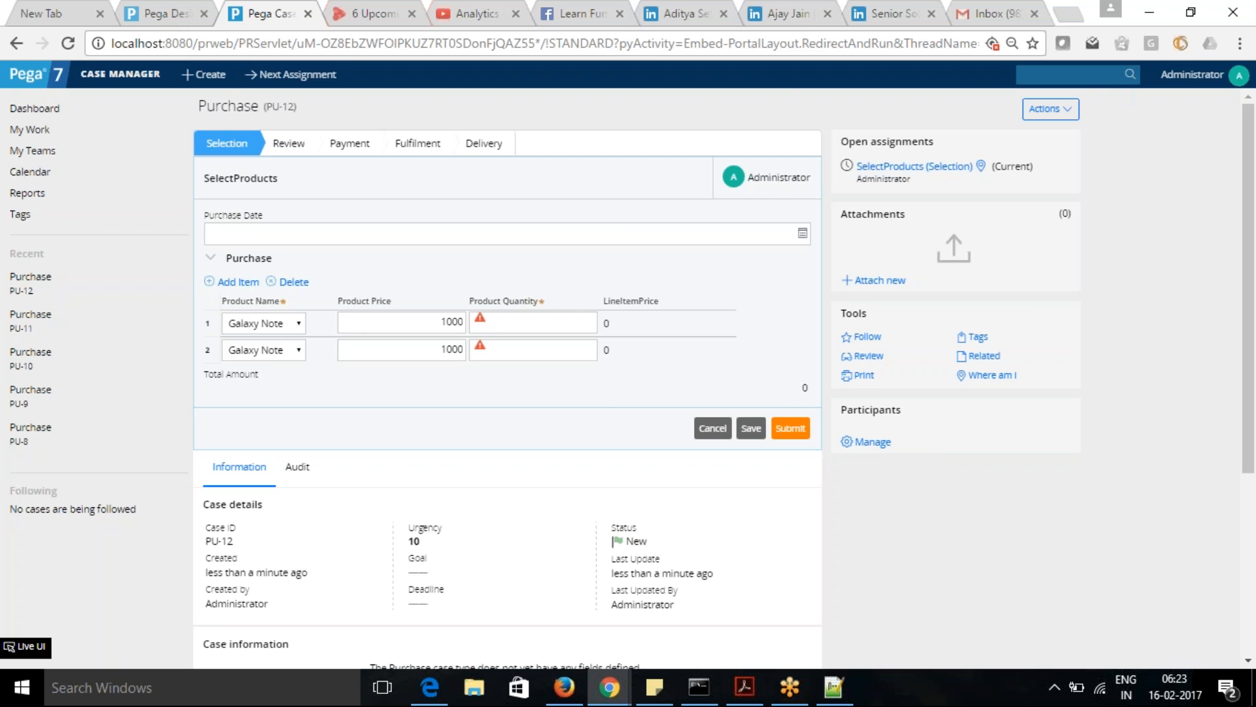
left_click(548, 325)
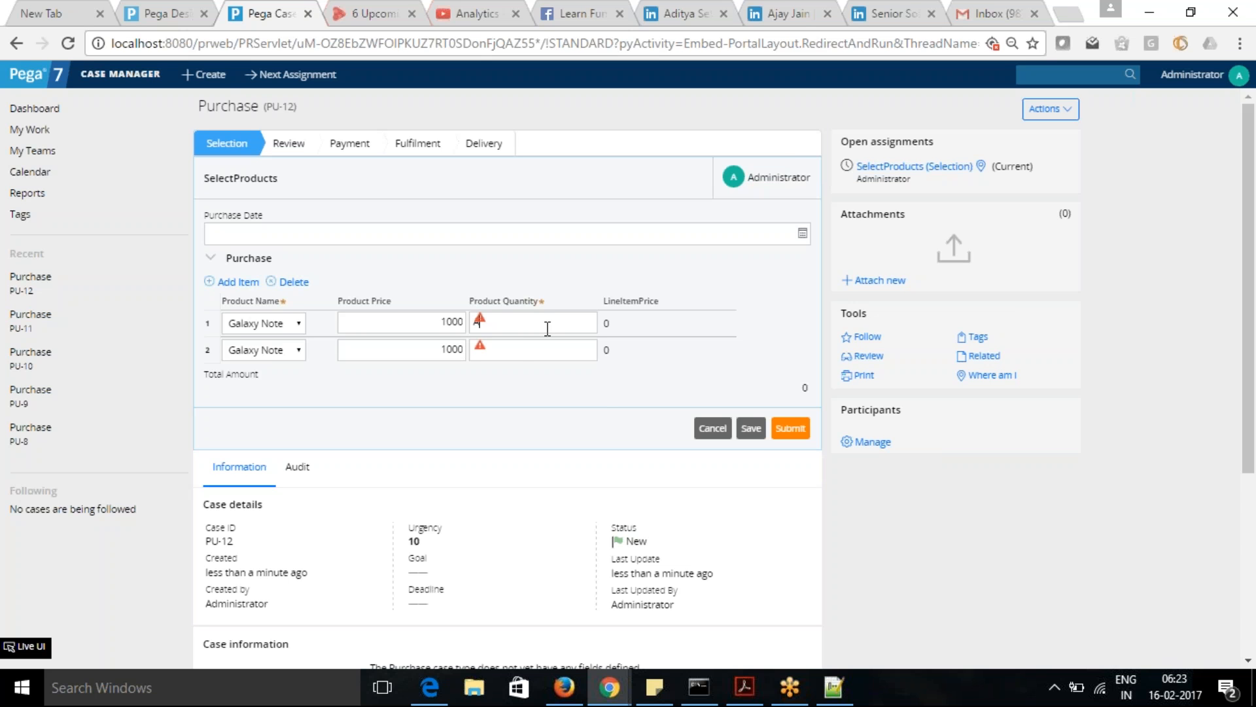
left_click(522, 353)
mouse_move(483, 319)
- Switch to the Notepad++ notes, look over the validation topics, and return to the Purchase case
key("alt+Tab")
scroll(1245, 333, "up", 1)
scroll(1245, 331, "up", 5)
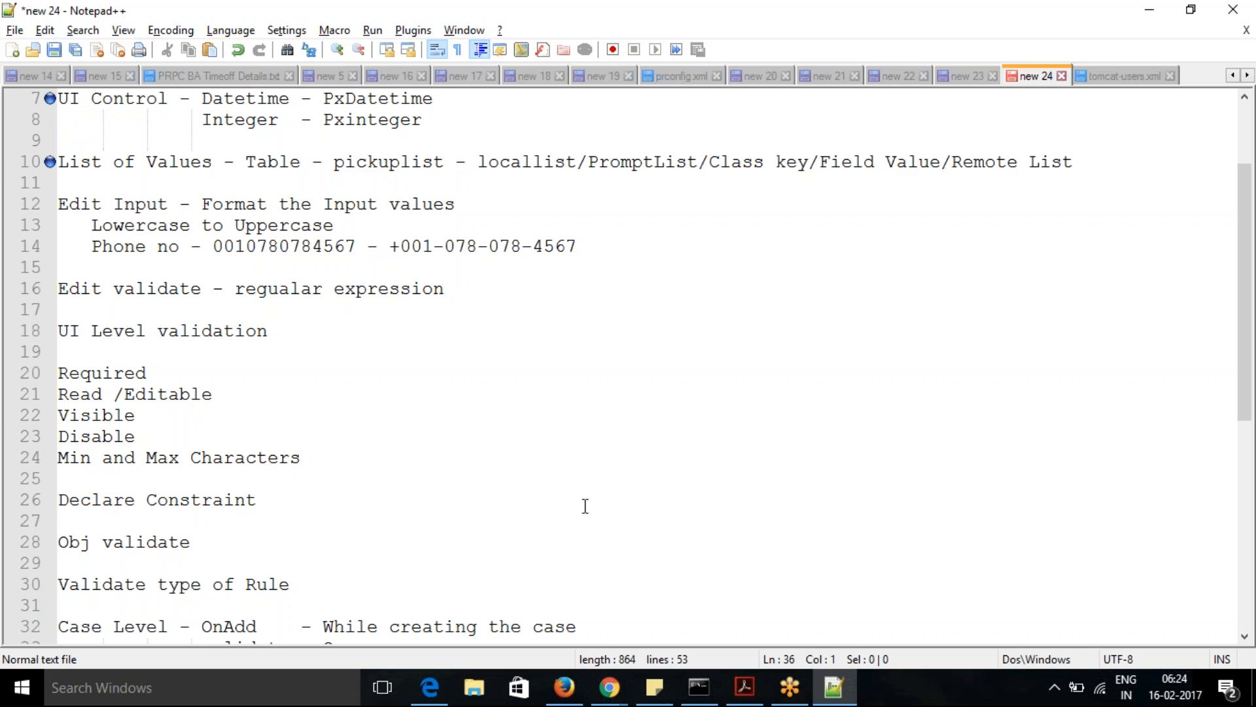
key("alt+Tab")
- Set the product quantities to -5 and -2, submit the assignment and read the error message on each quantity
left_click_drag(515, 324, 422, 318)
key("BackSpace")
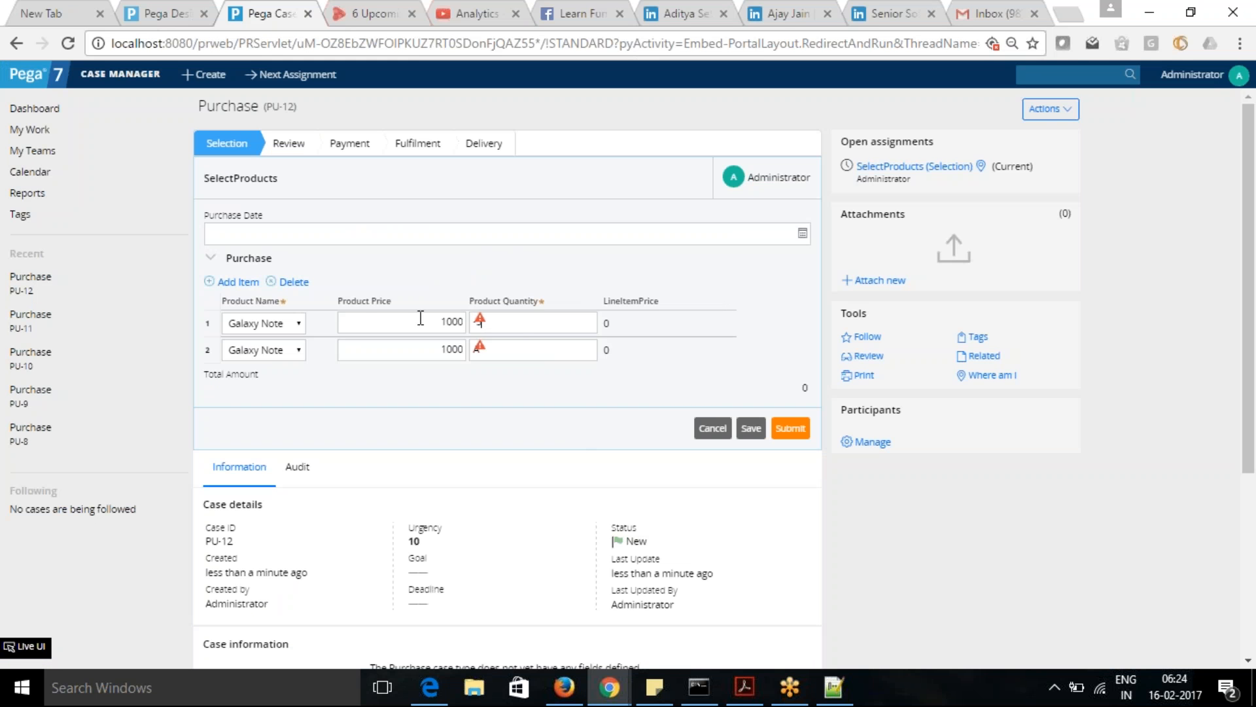
type("-5")
type("4")
type("2")
left_click(790, 430)
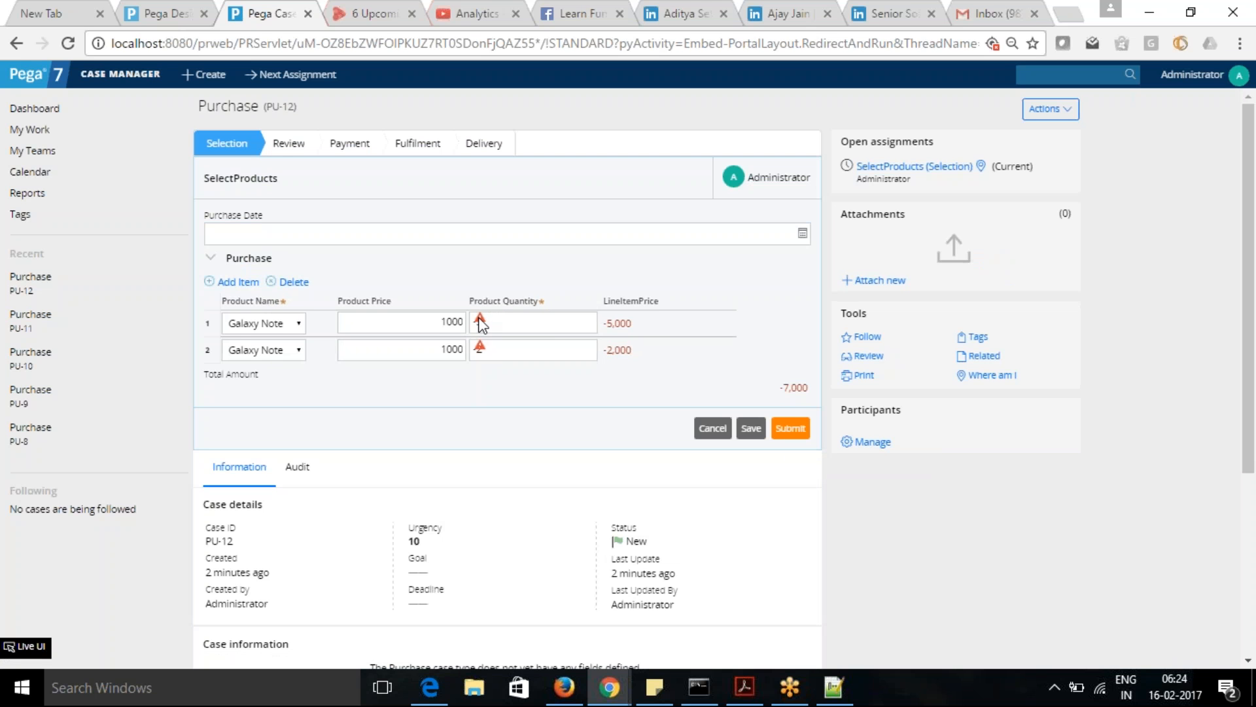
mouse_move(481, 320)
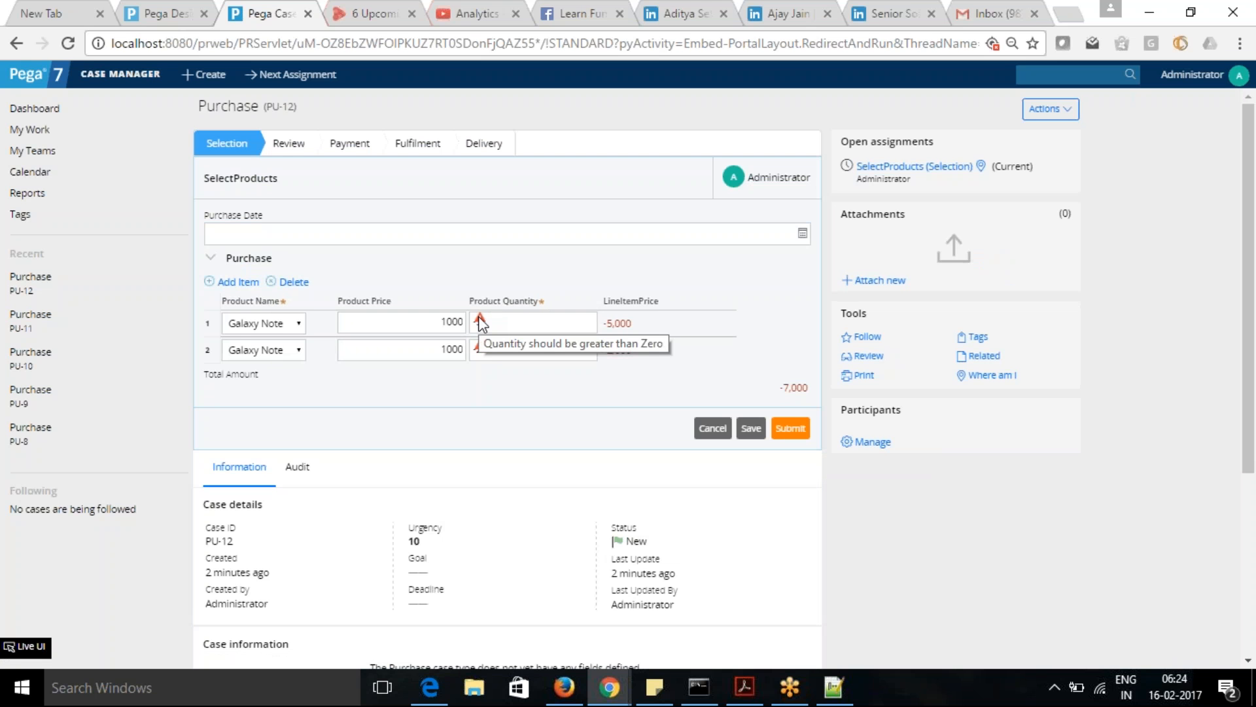
mouse_move(480, 350)
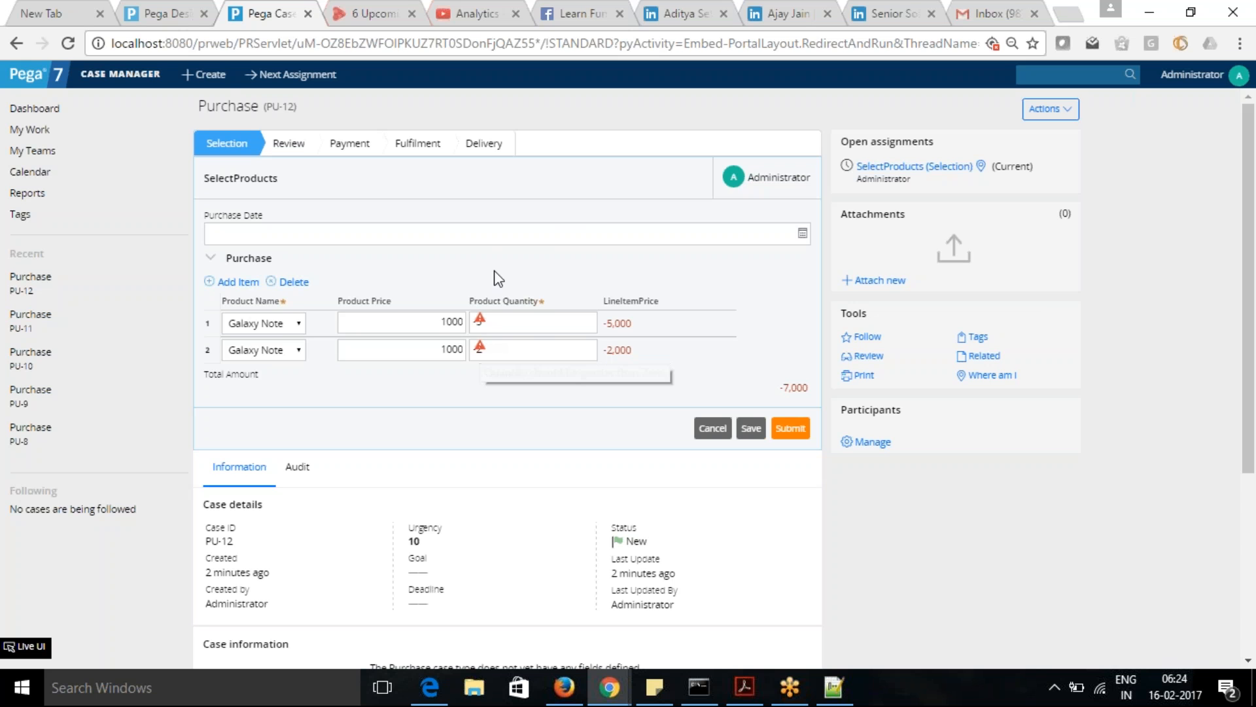
left_click(511, 233)
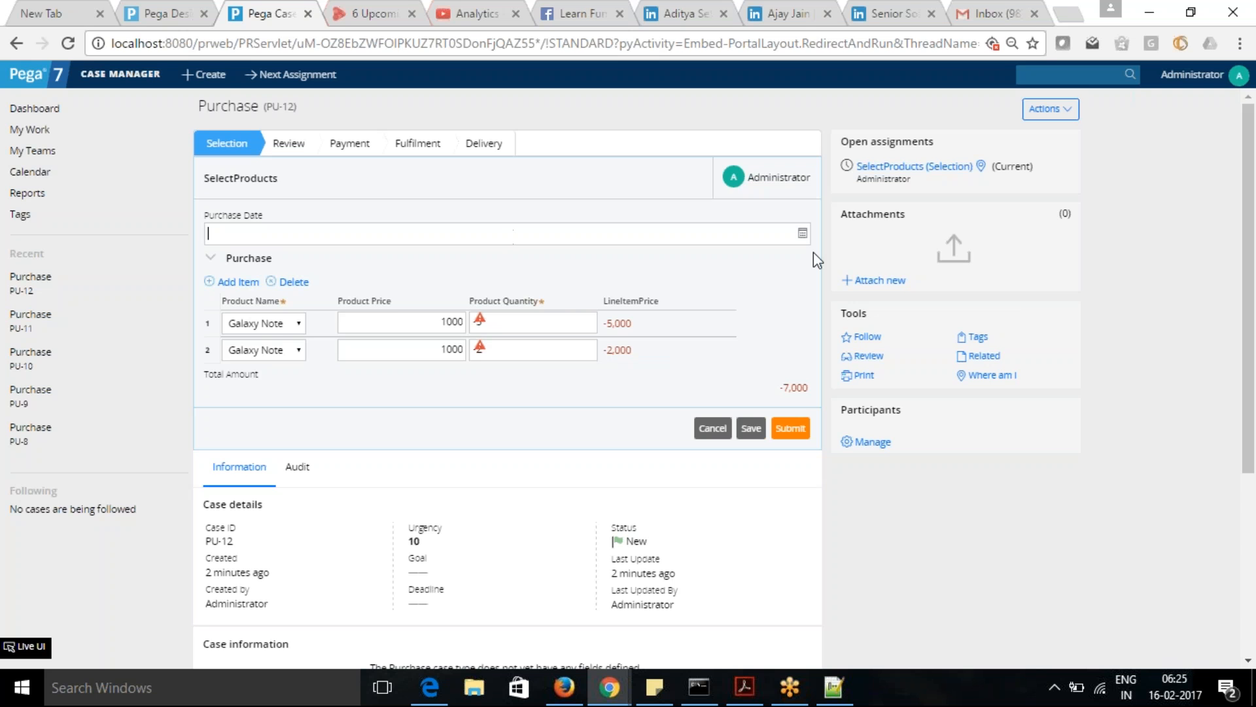
left_click(803, 234)
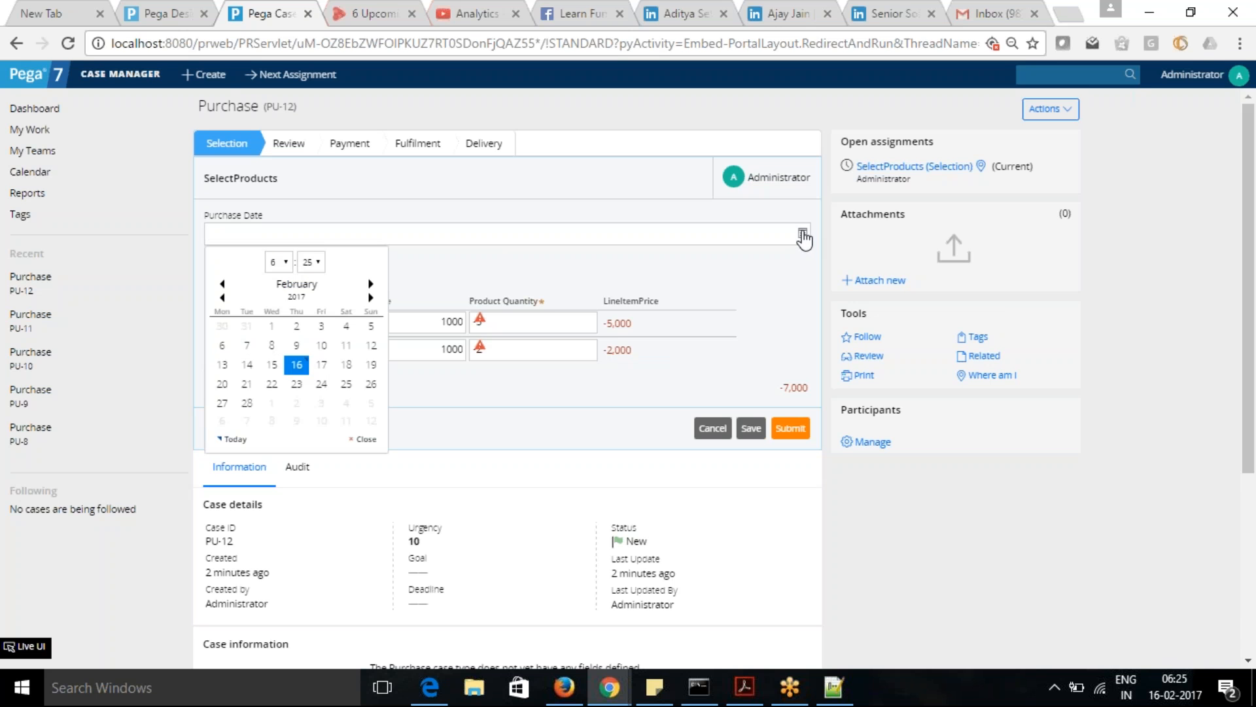
left_click(765, 267)
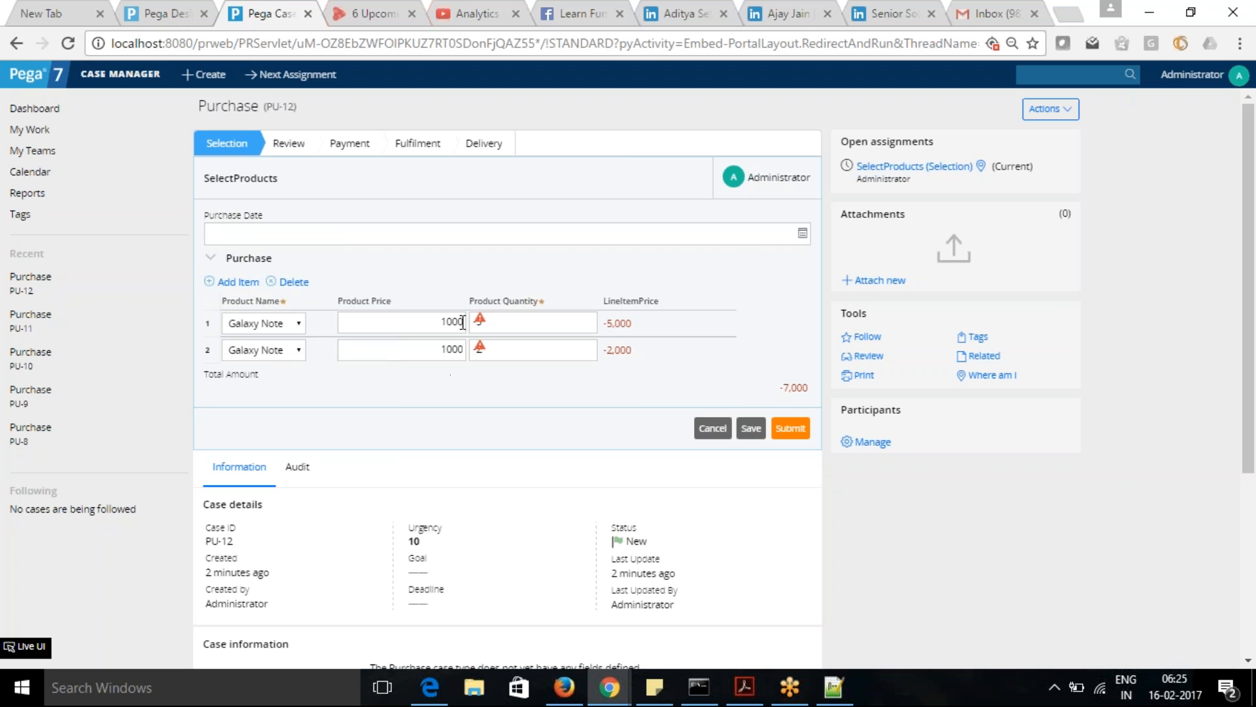
- Check out the CheckProduct Validate rule in Designer Studio and add .PurchaseDate as a second property to validate
left_click(150, 13)
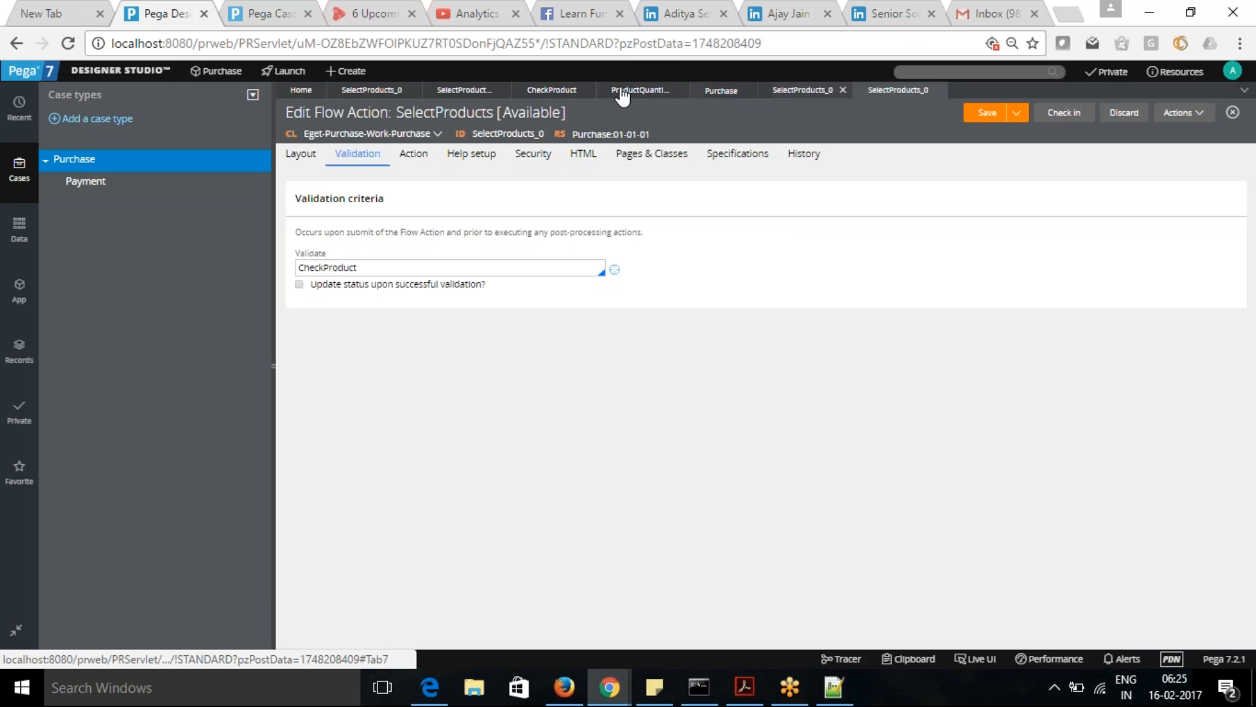
left_click(546, 90)
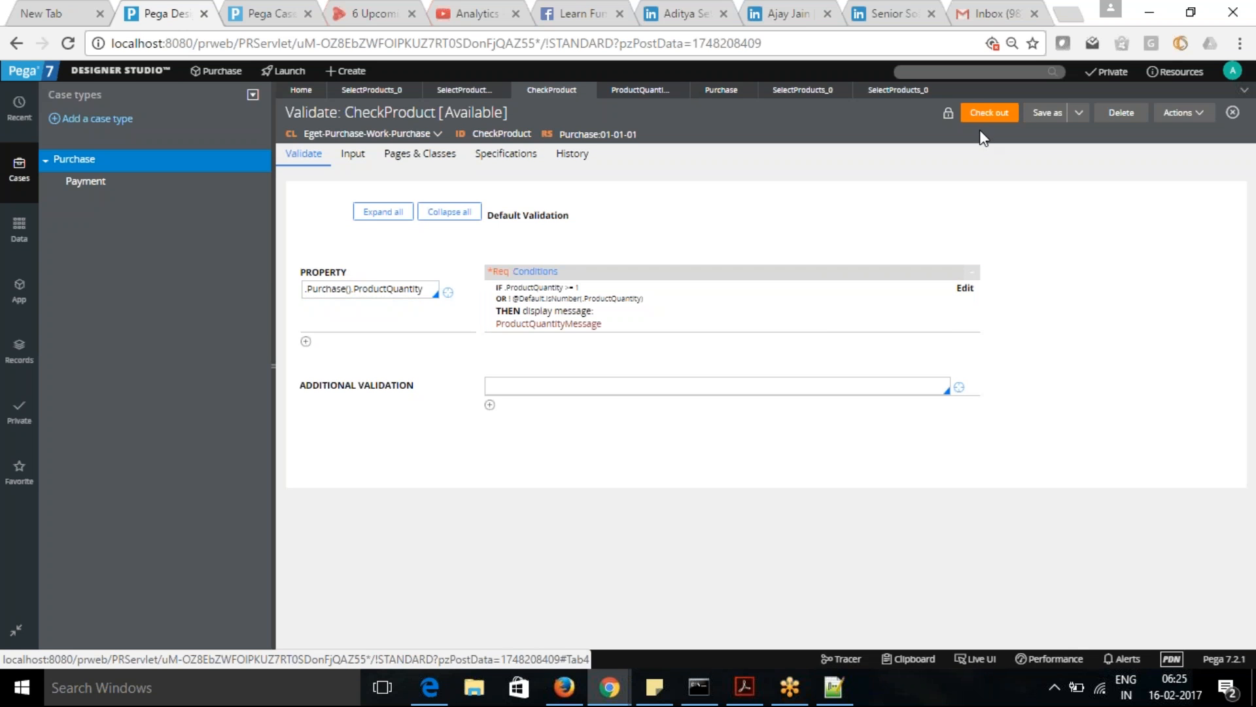
left_click(991, 113)
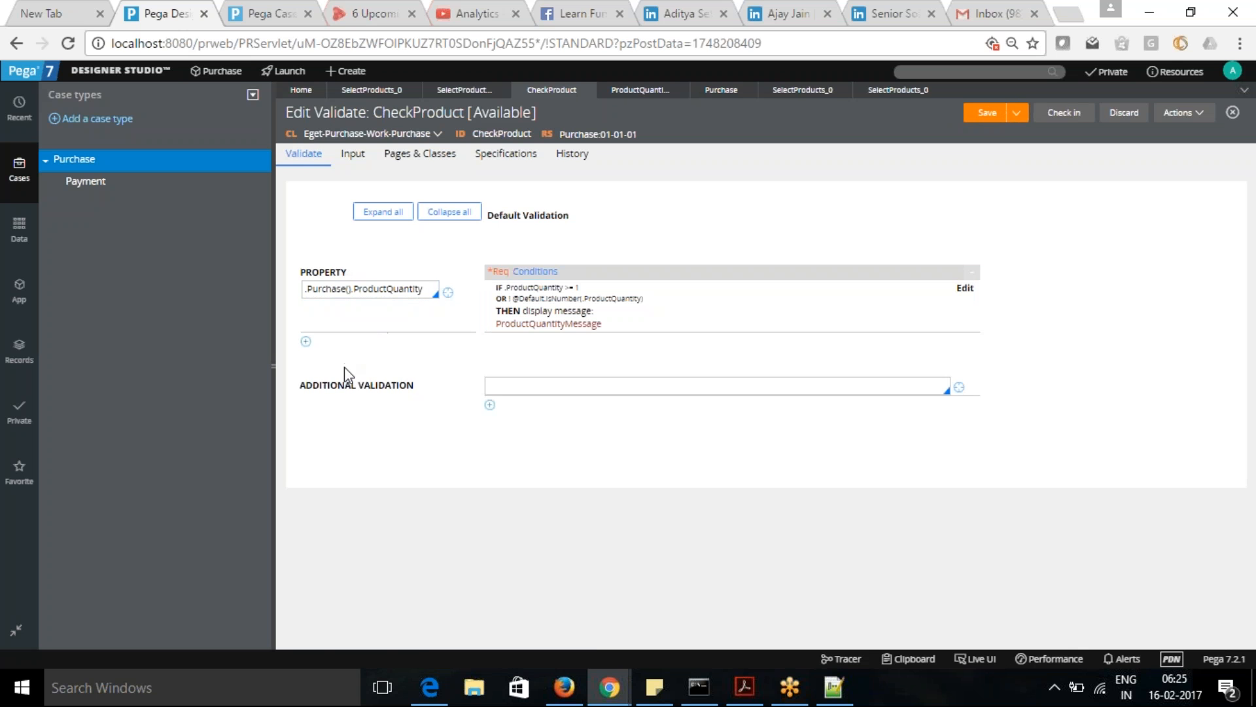
left_click(306, 342)
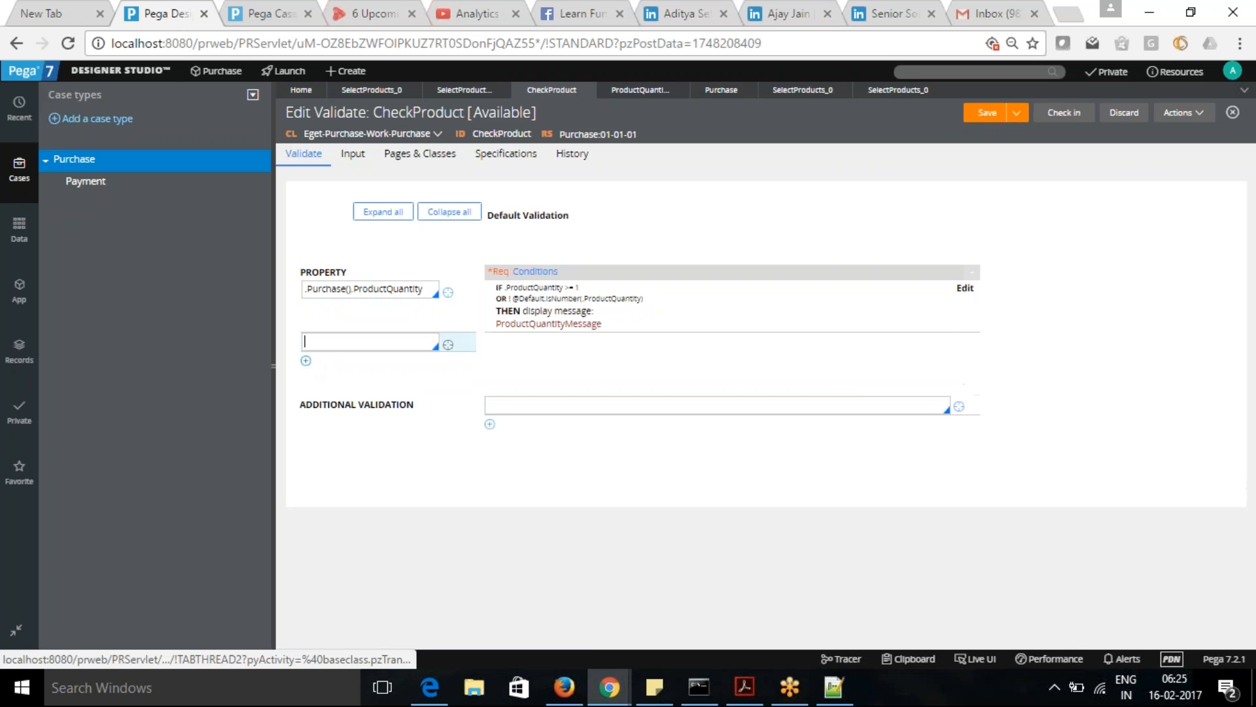
type(".")
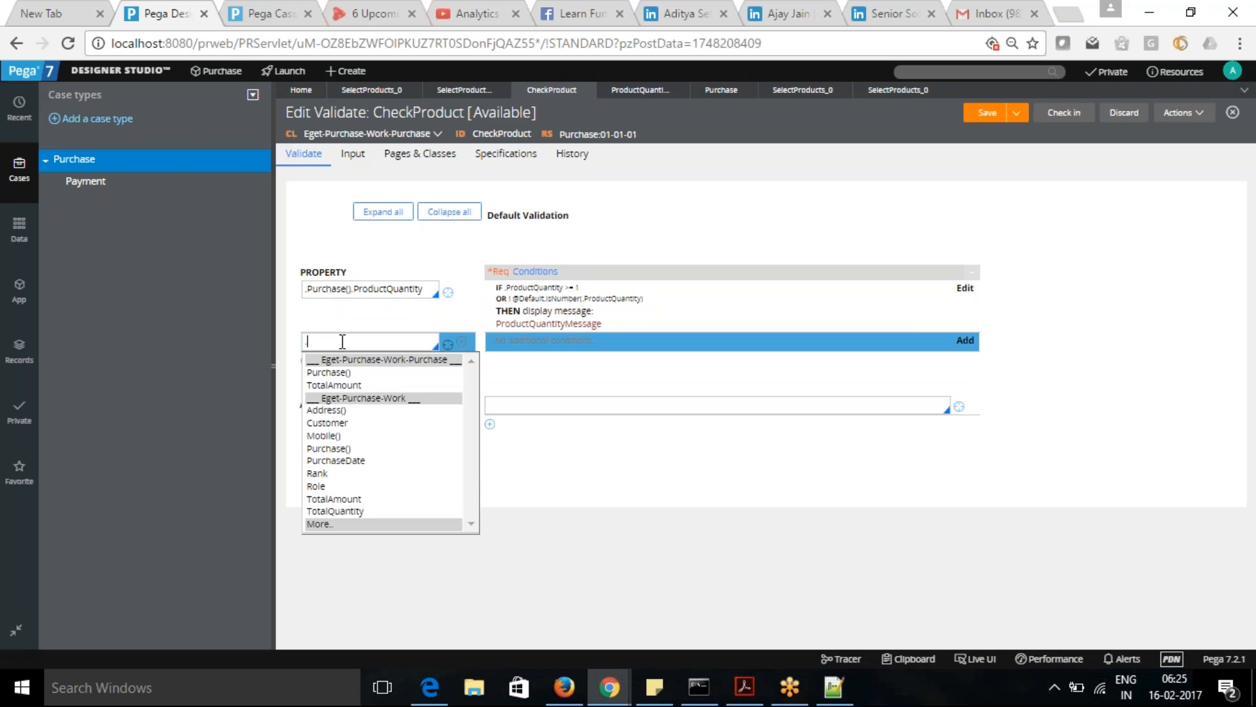
left_click(347, 460)
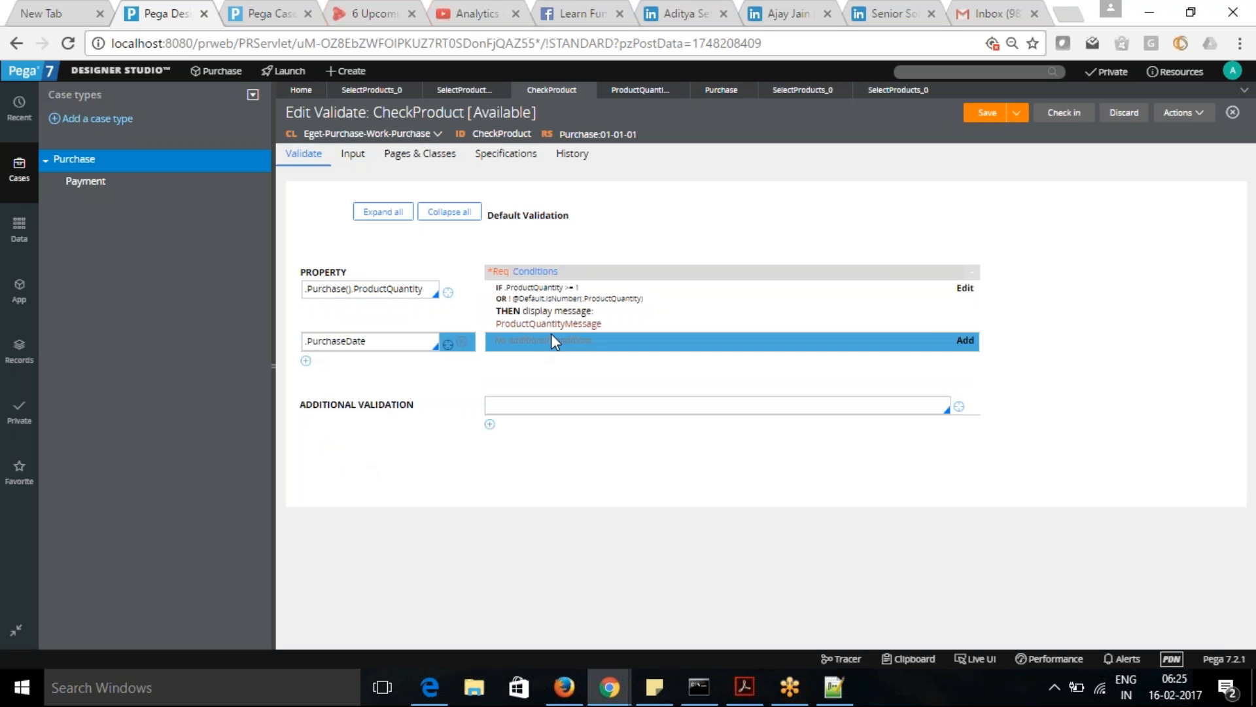
- Open the PurchaseDate property rule from its row to check its property type
left_click(447, 346)
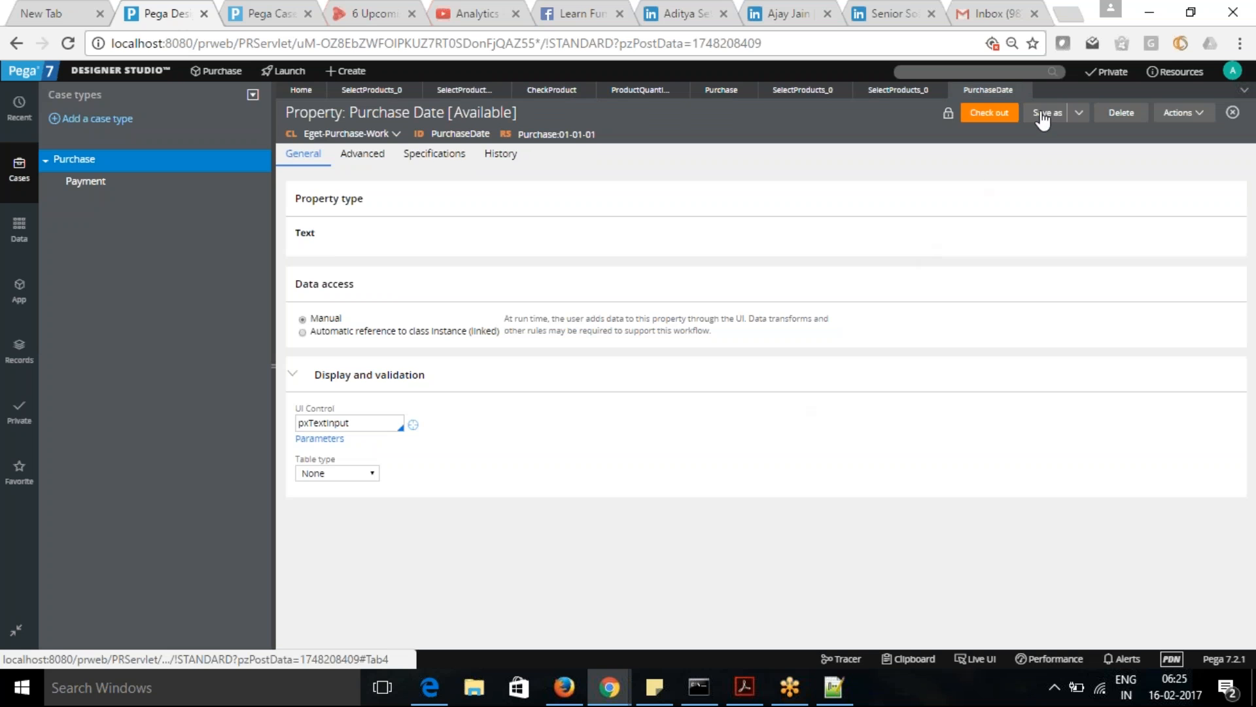
right_click(81, 165)
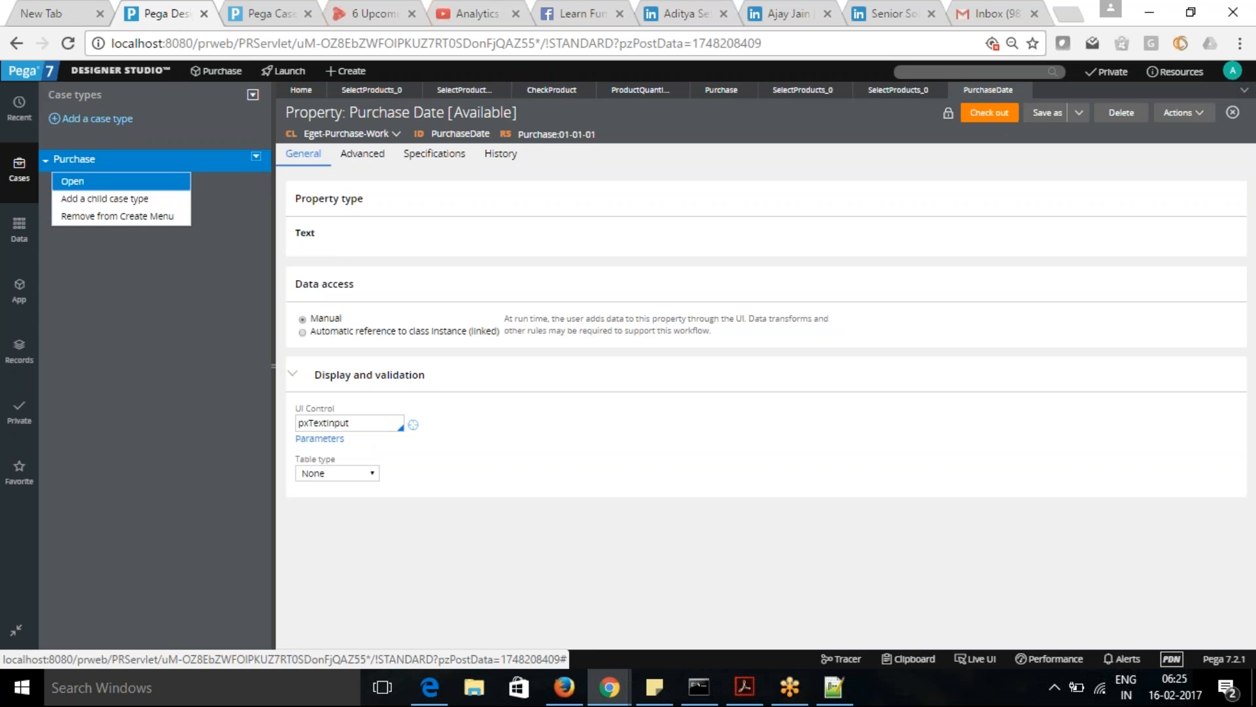
left_click(98, 183)
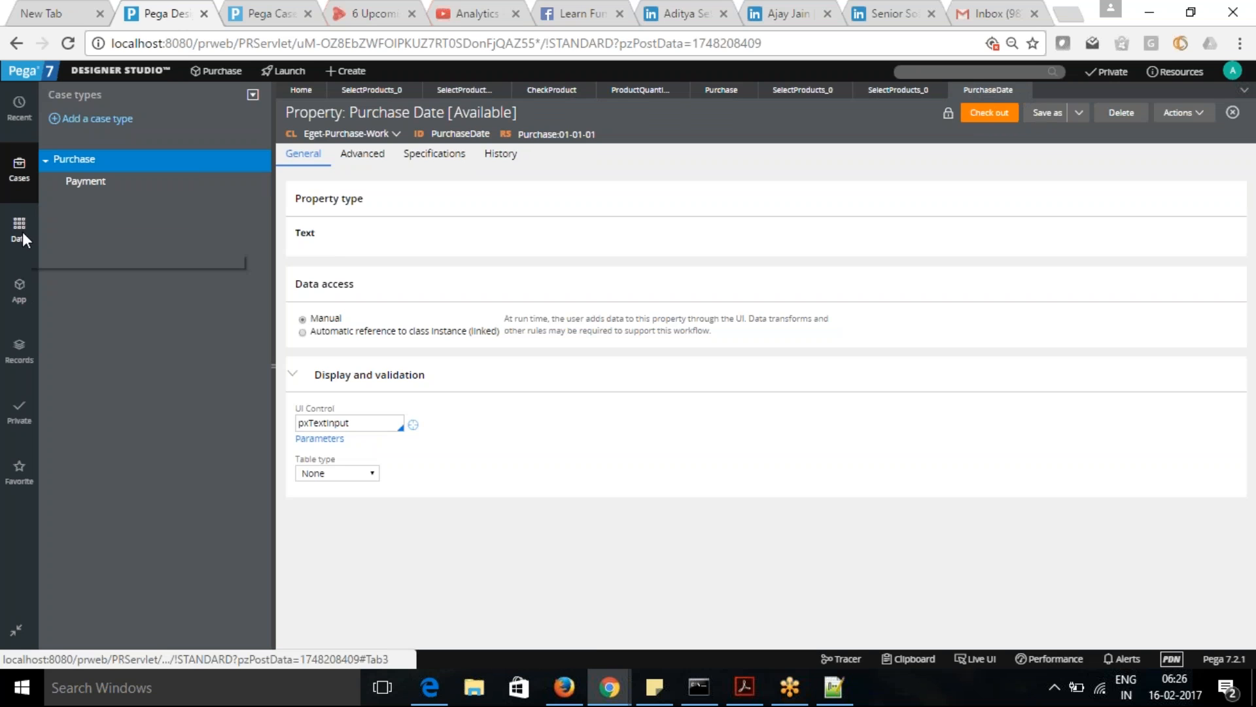
- Open the data model field list of the Eget-Purchase-Work class and close the PurchaseDate property rule
left_click(19, 286)
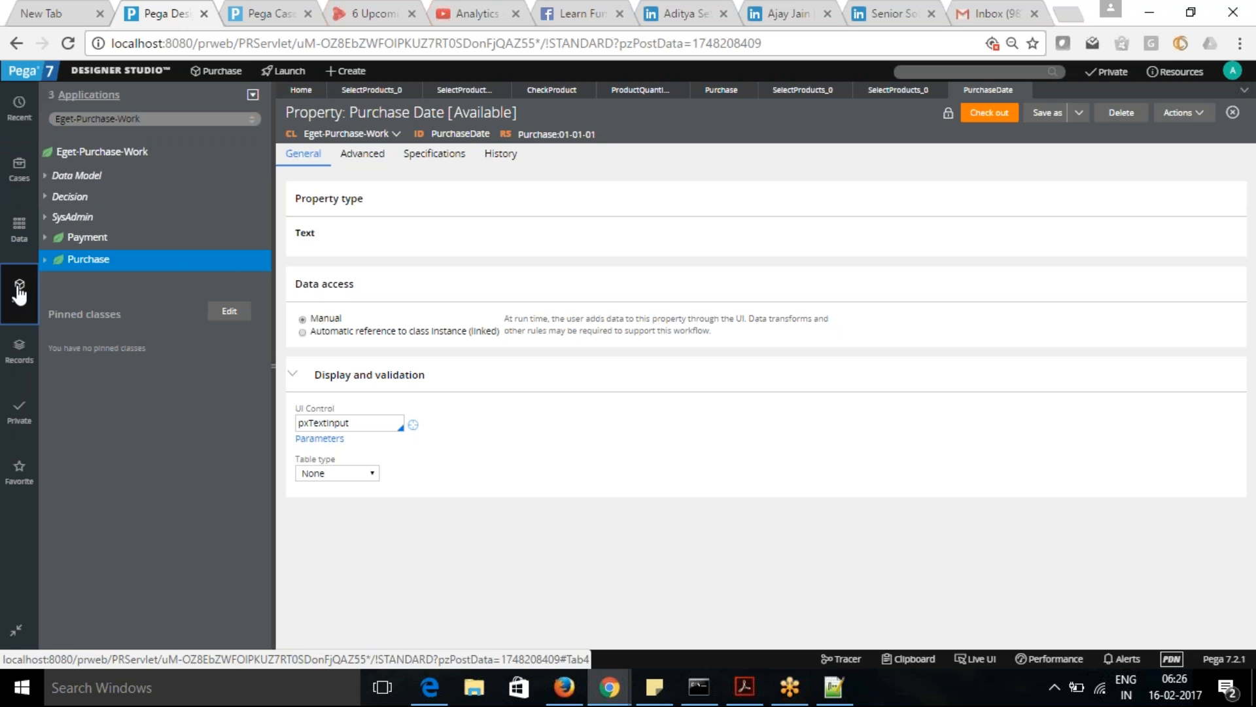
right_click(96, 262)
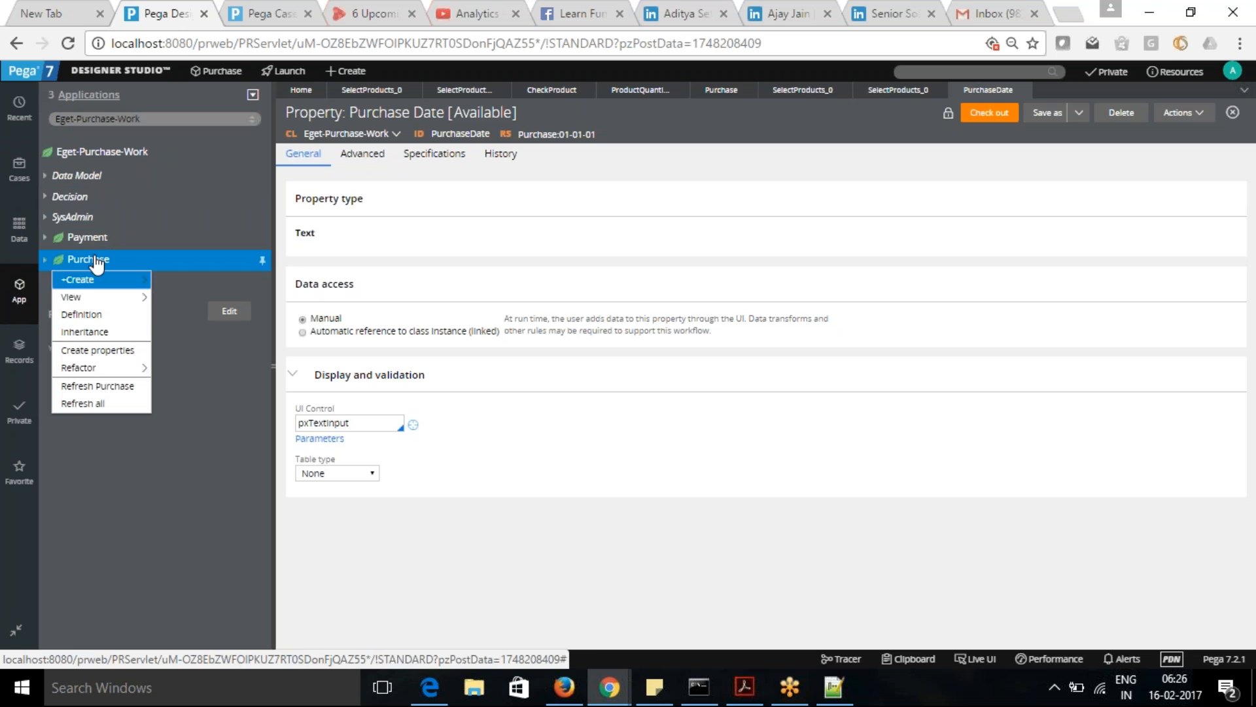
left_click(45, 175)
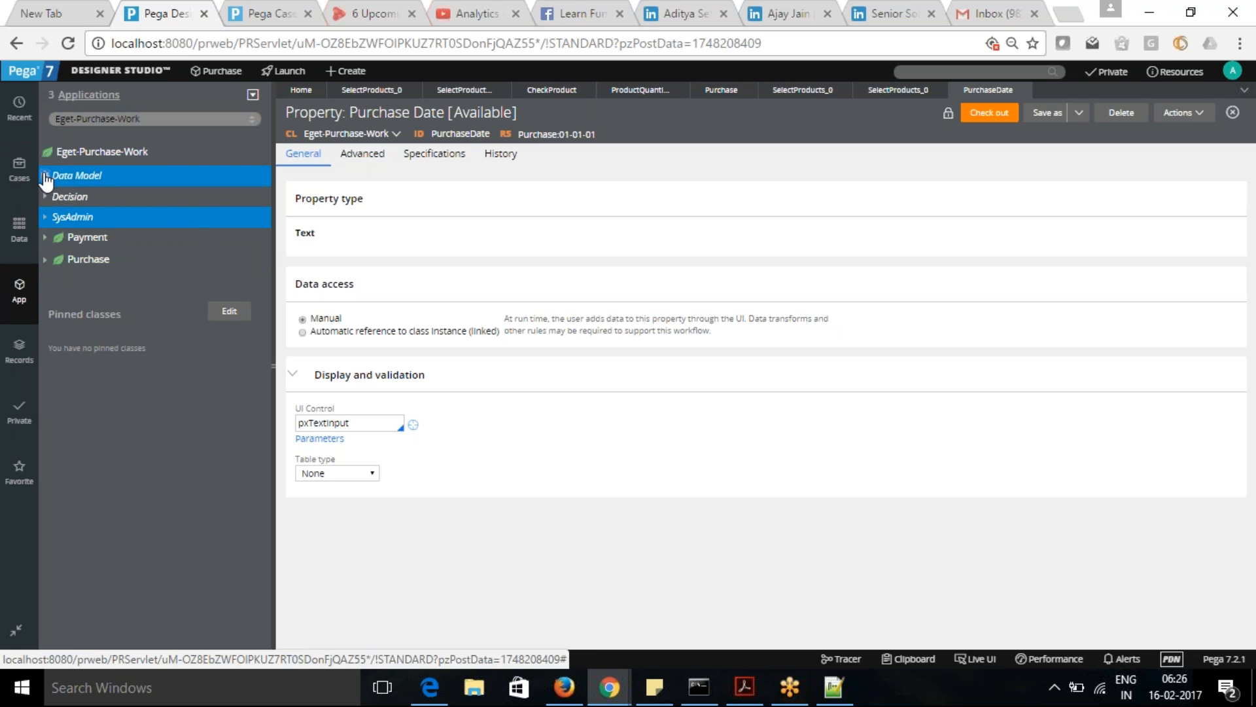
left_click(58, 216)
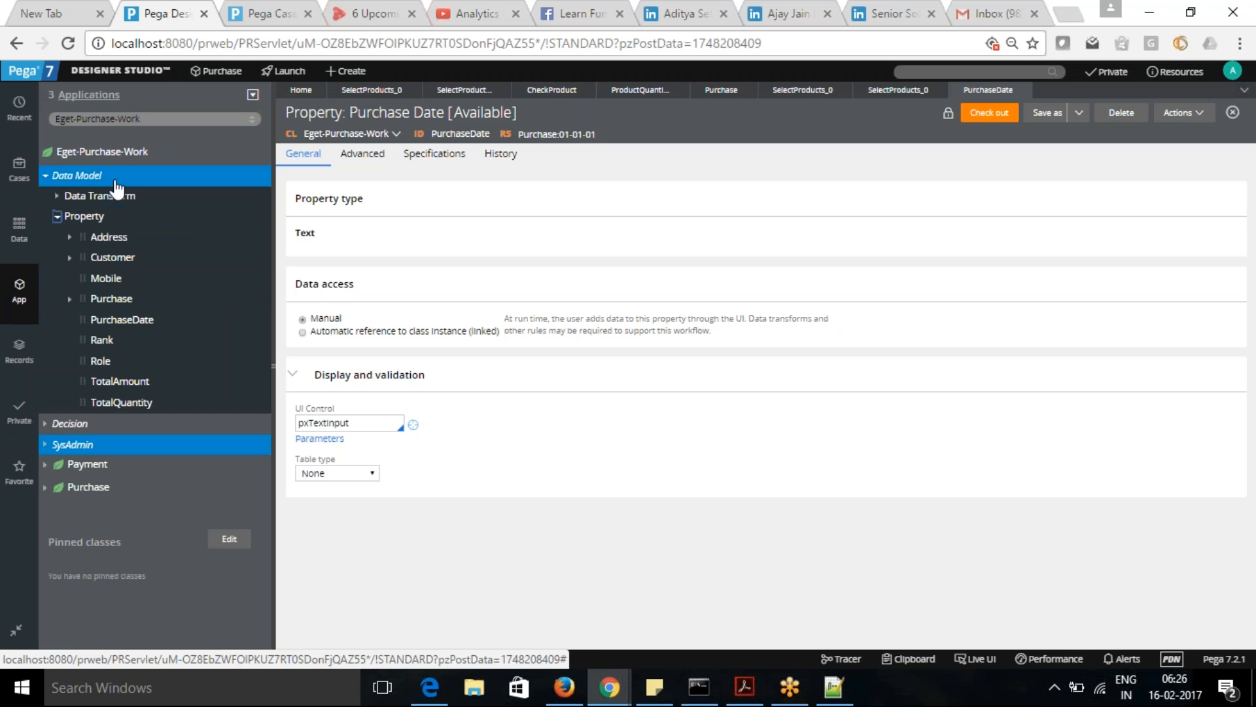
right_click(97, 157)
left_click(104, 242)
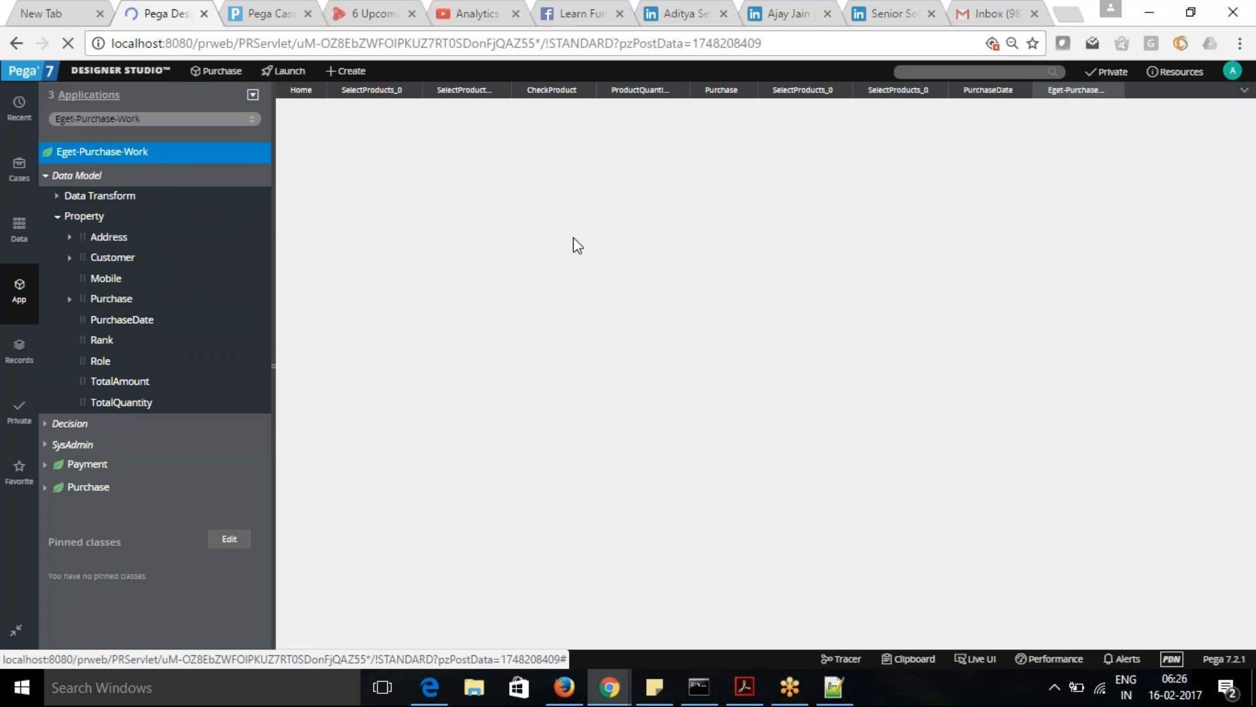
left_click(1023, 92)
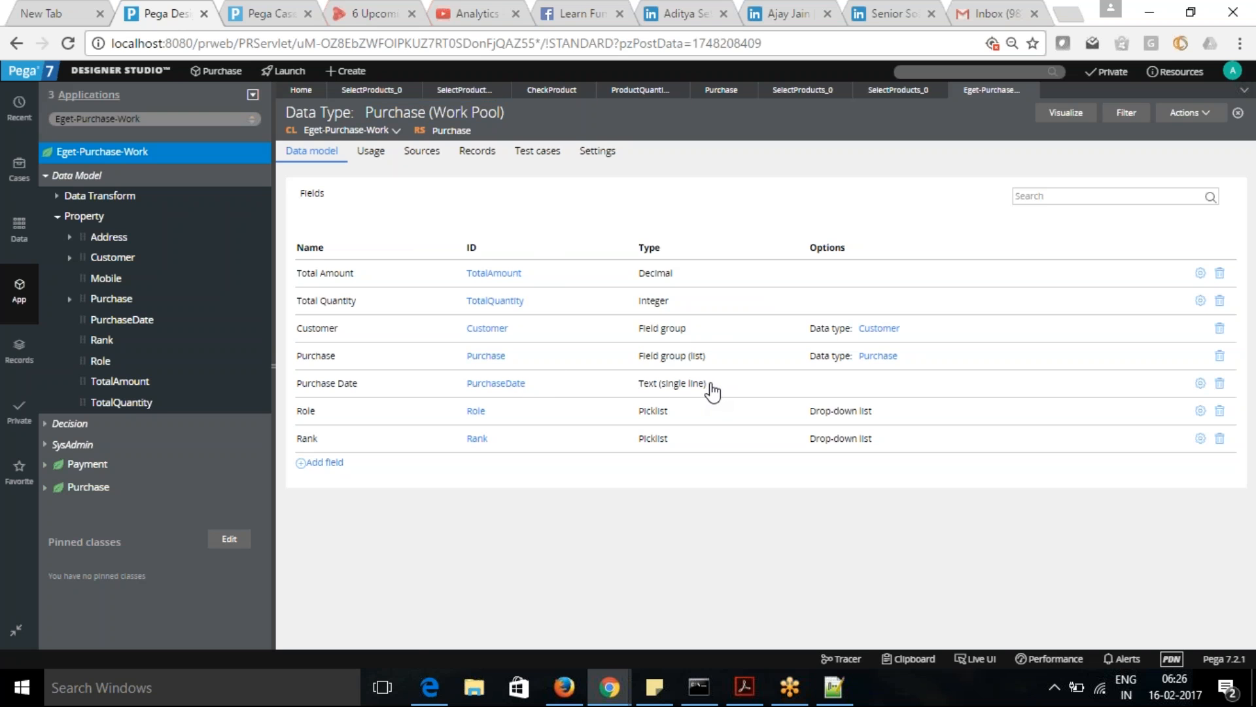
- Delete the existing Purchase instances that block the change and set the Purchase Date field's type to Date only
triple_click(700, 390)
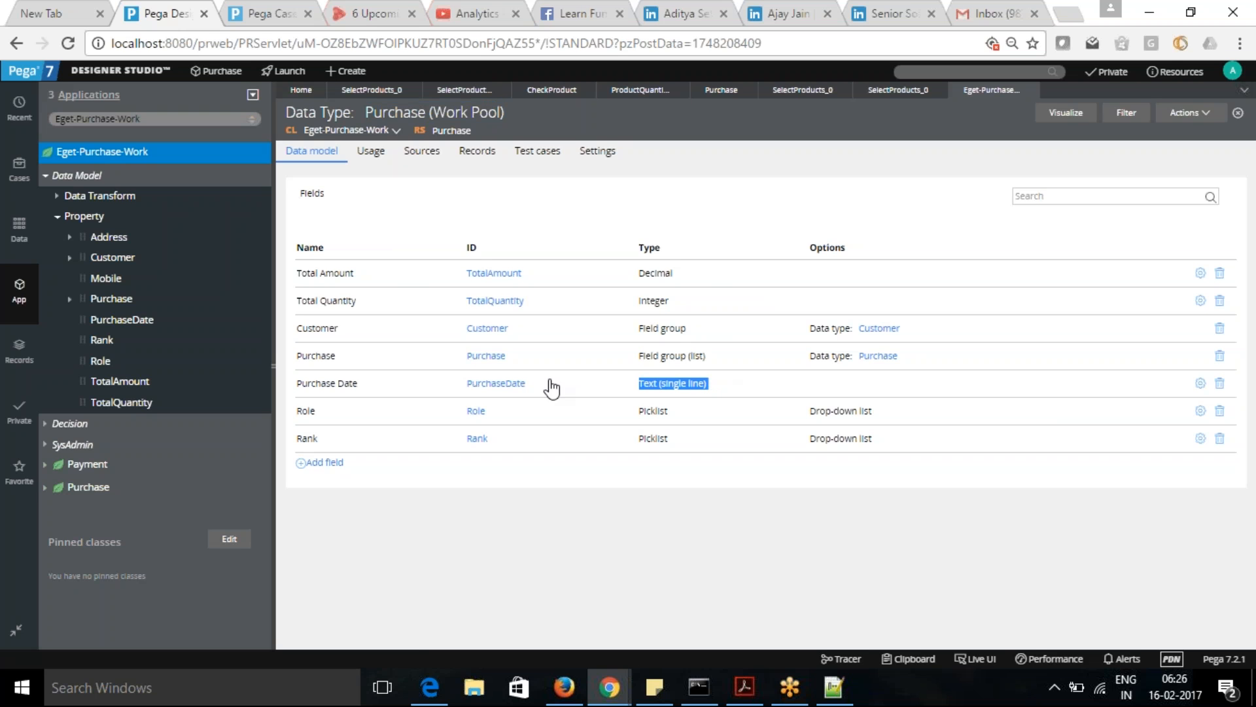
left_click(352, 390)
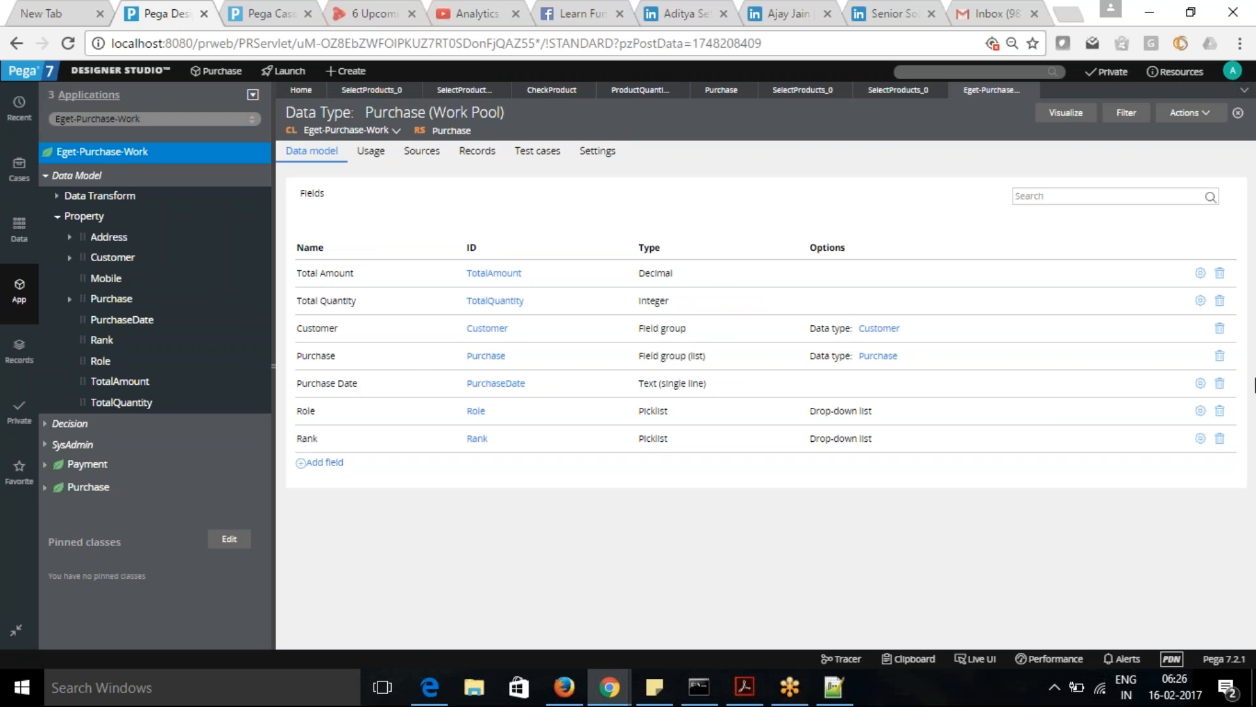
left_click(1221, 386)
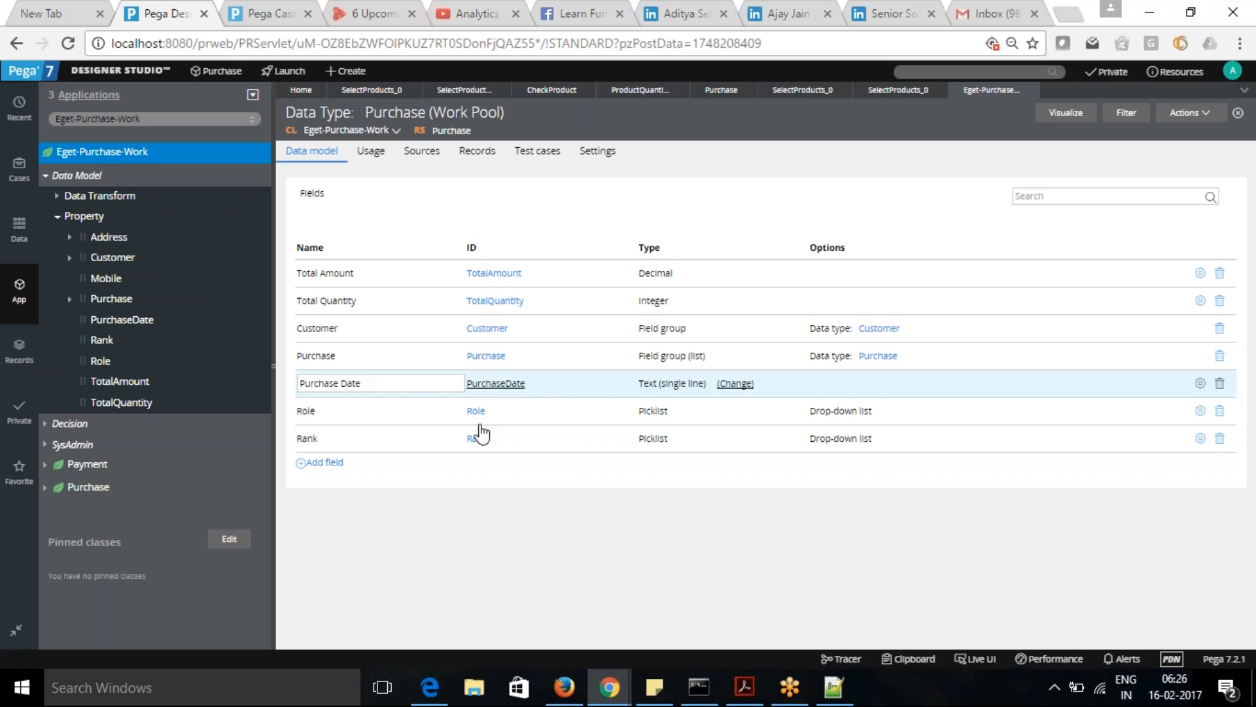
left_click(736, 385)
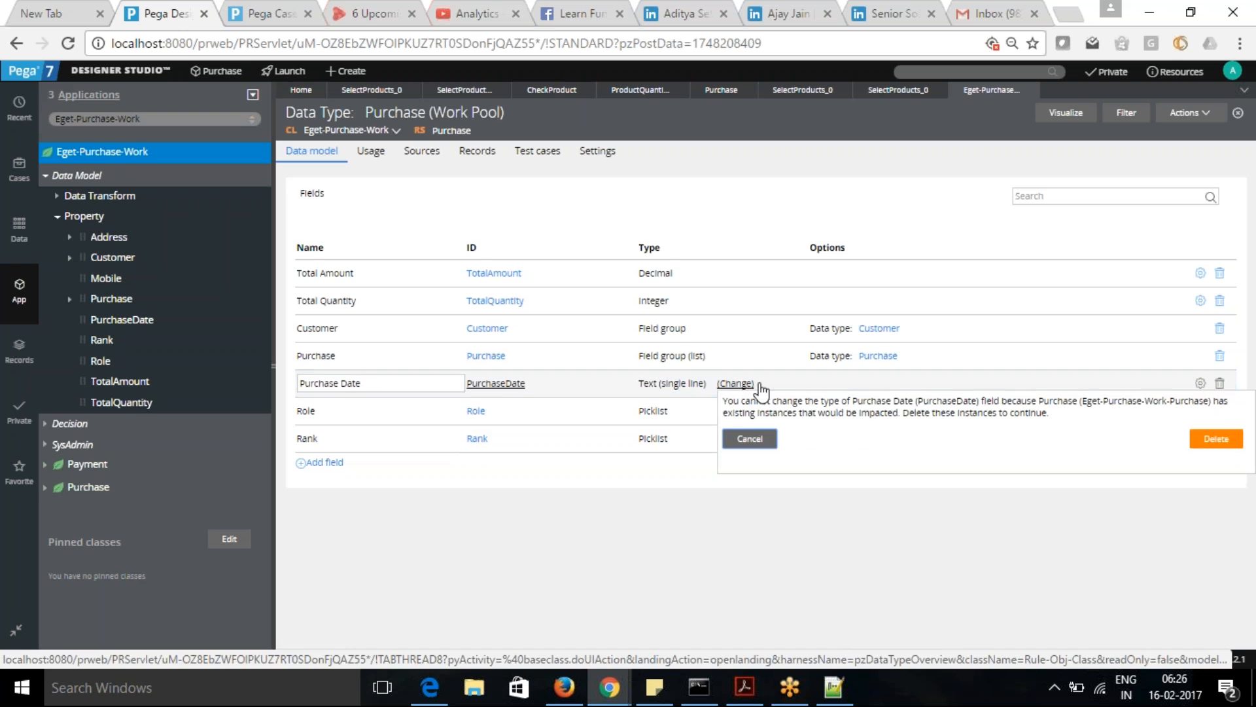
left_click(1215, 443)
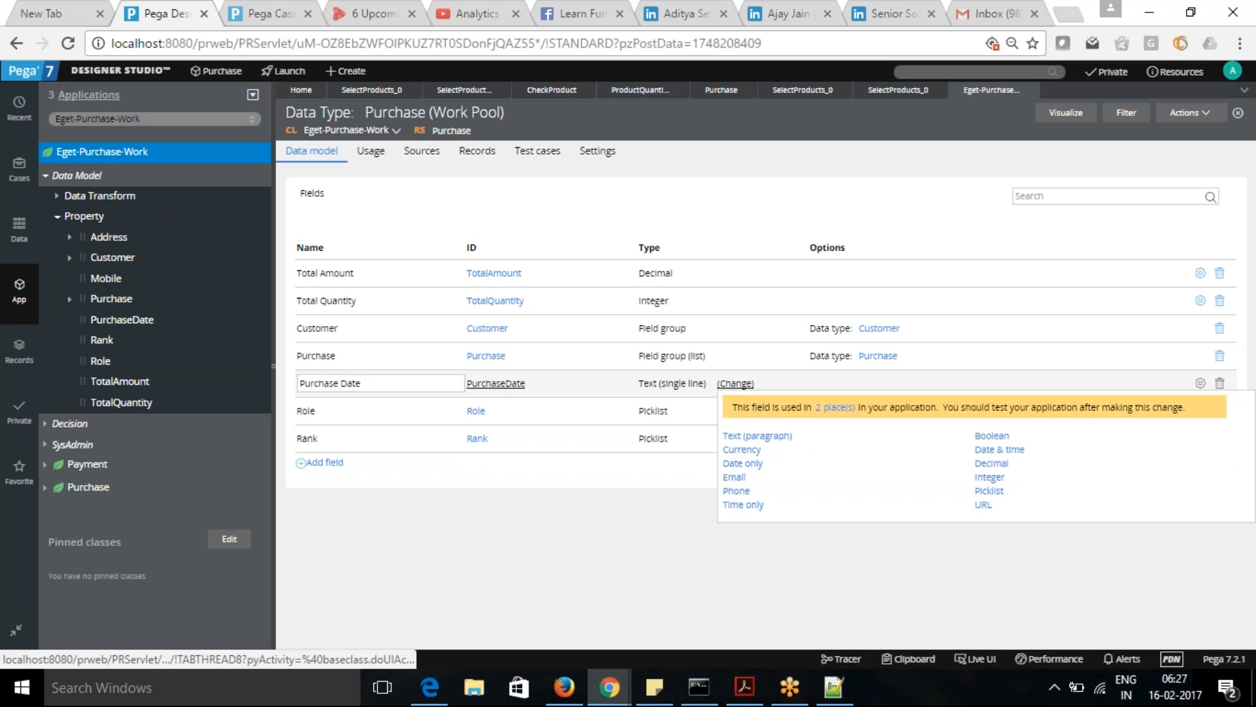
left_click(751, 464)
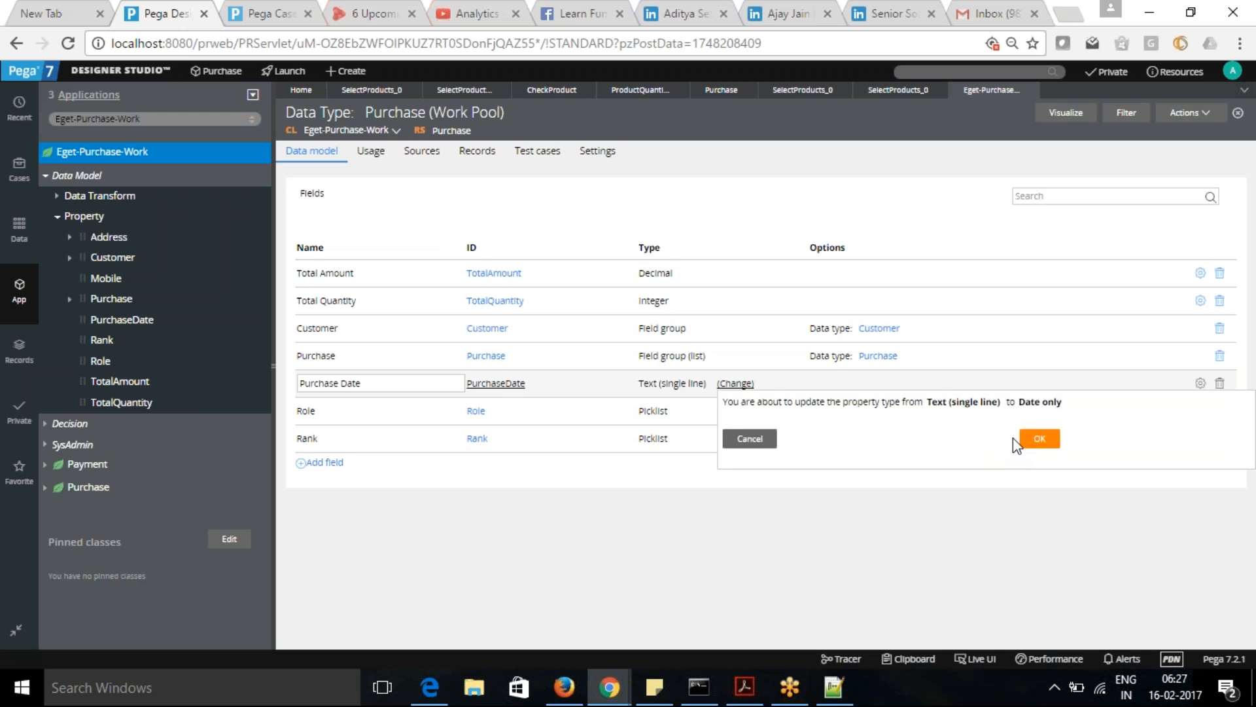
left_click(1047, 441)
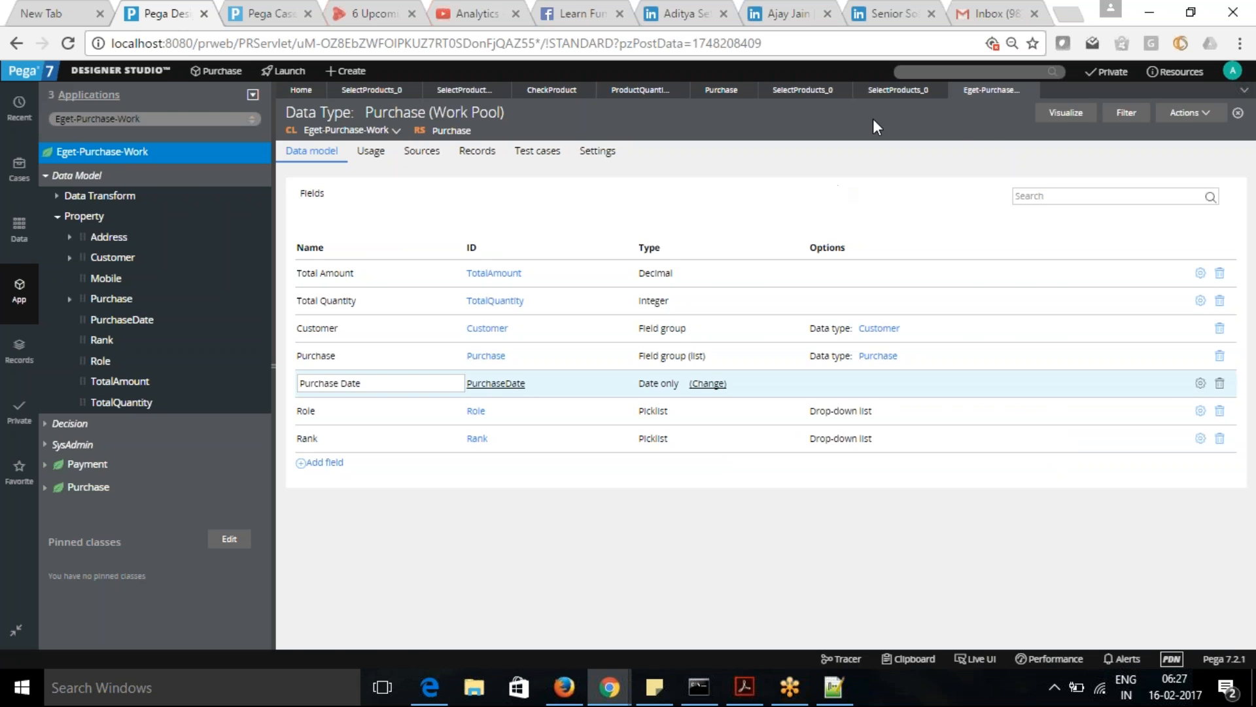
- Add a validation condition to .PurchaseDate in CheckProduct using the function "[a datetime] is in the [past/future]"
left_click(894, 90)
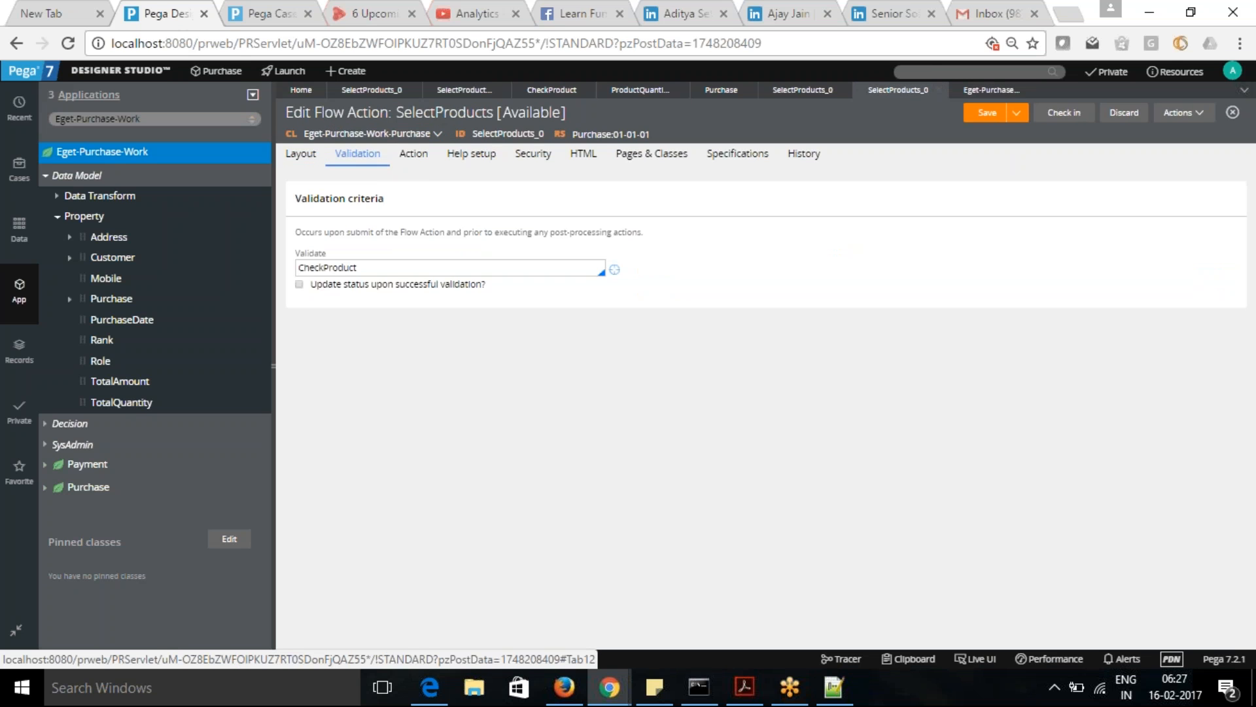
left_click(552, 90)
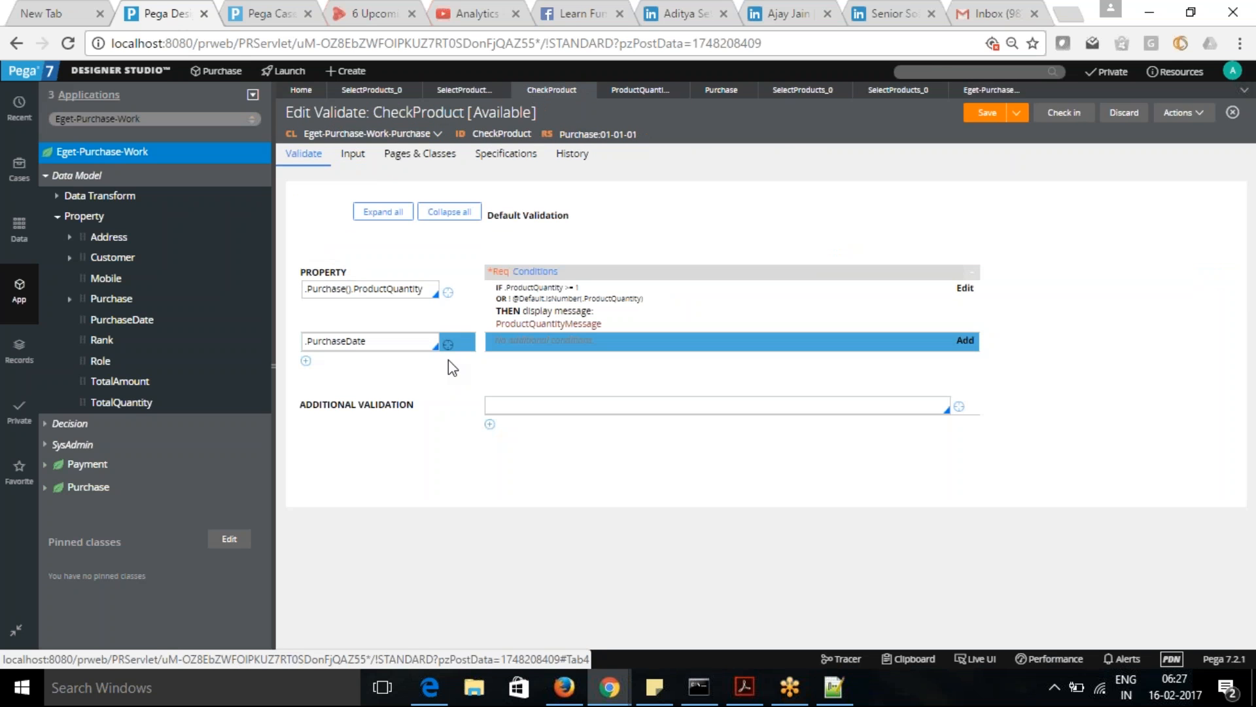
left_click(377, 342)
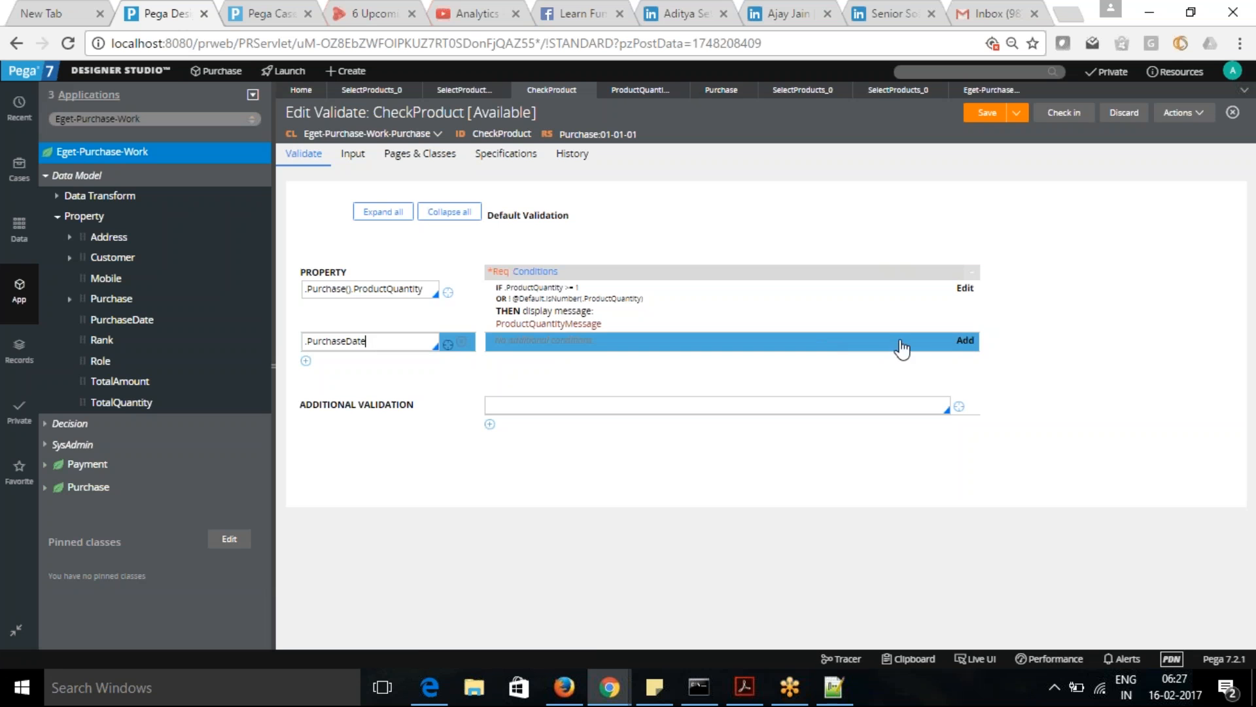
left_click(966, 341)
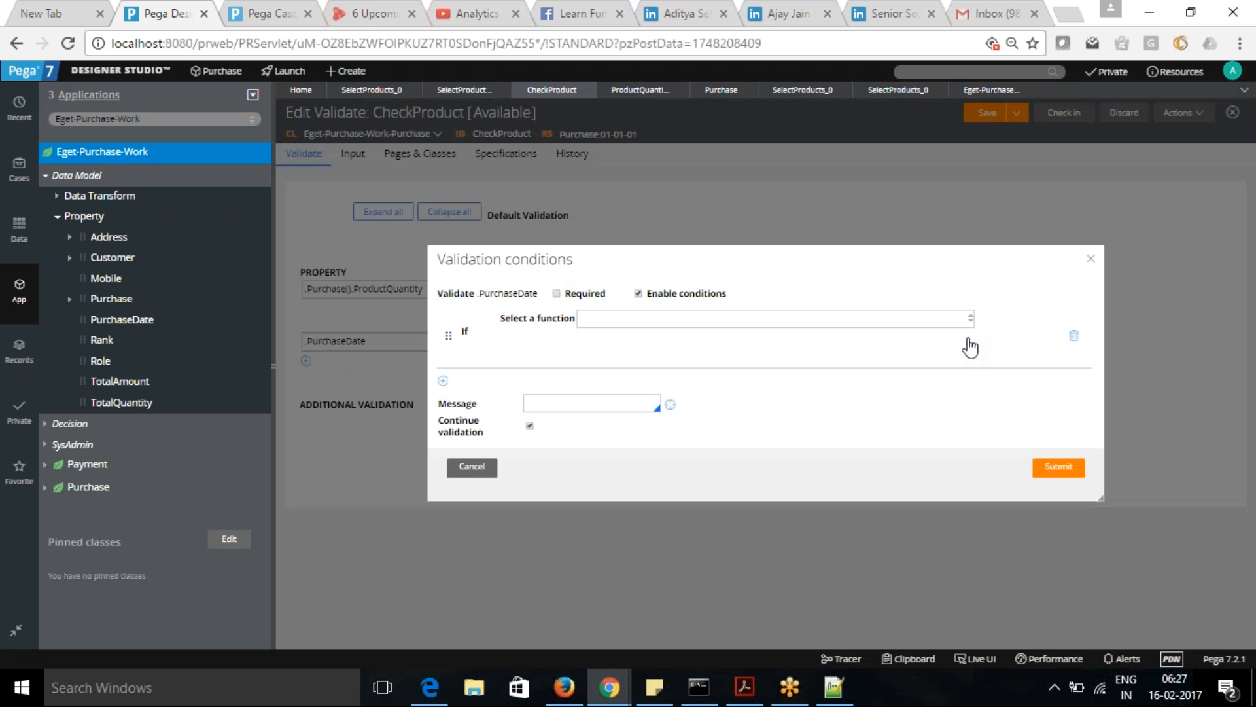
left_click(613, 318)
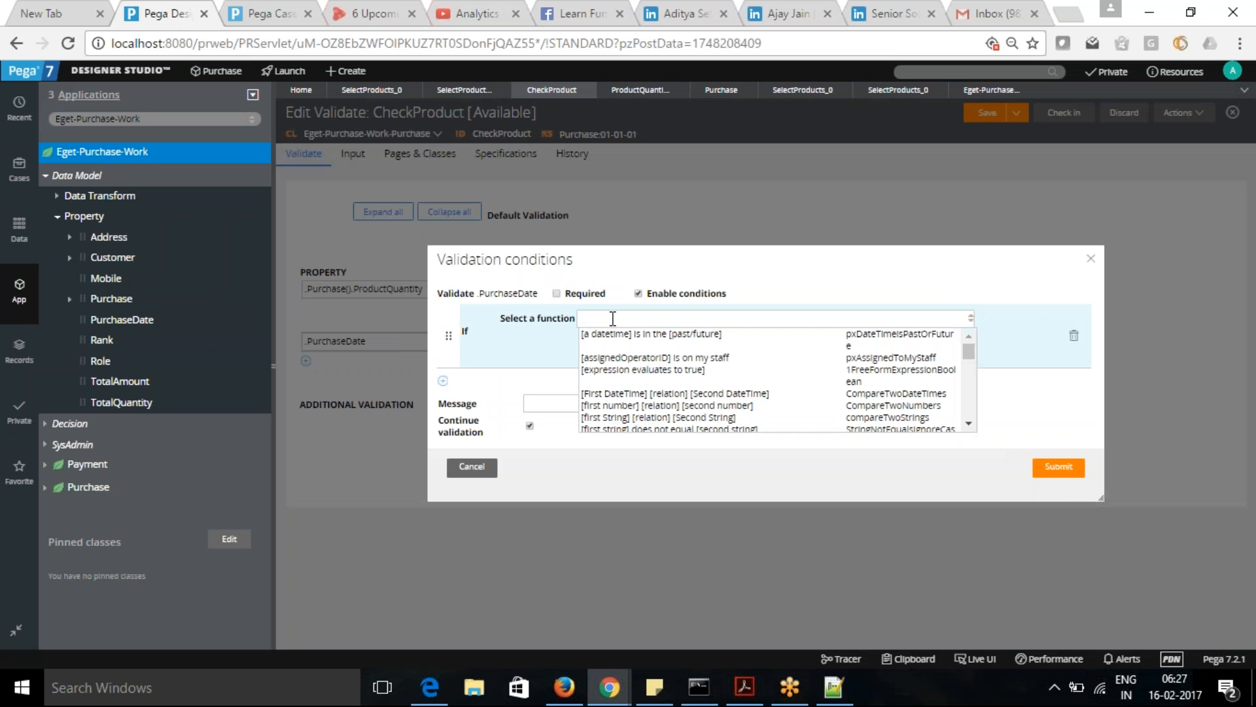
left_click(626, 340)
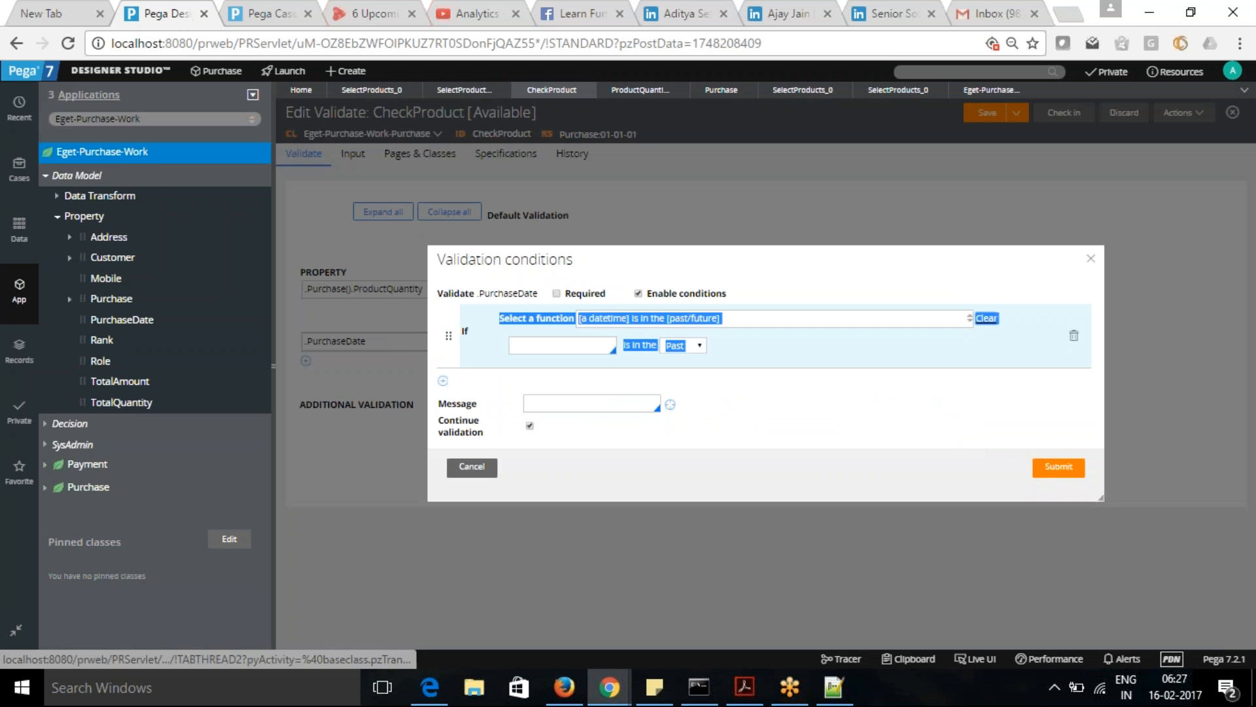
left_click(693, 382)
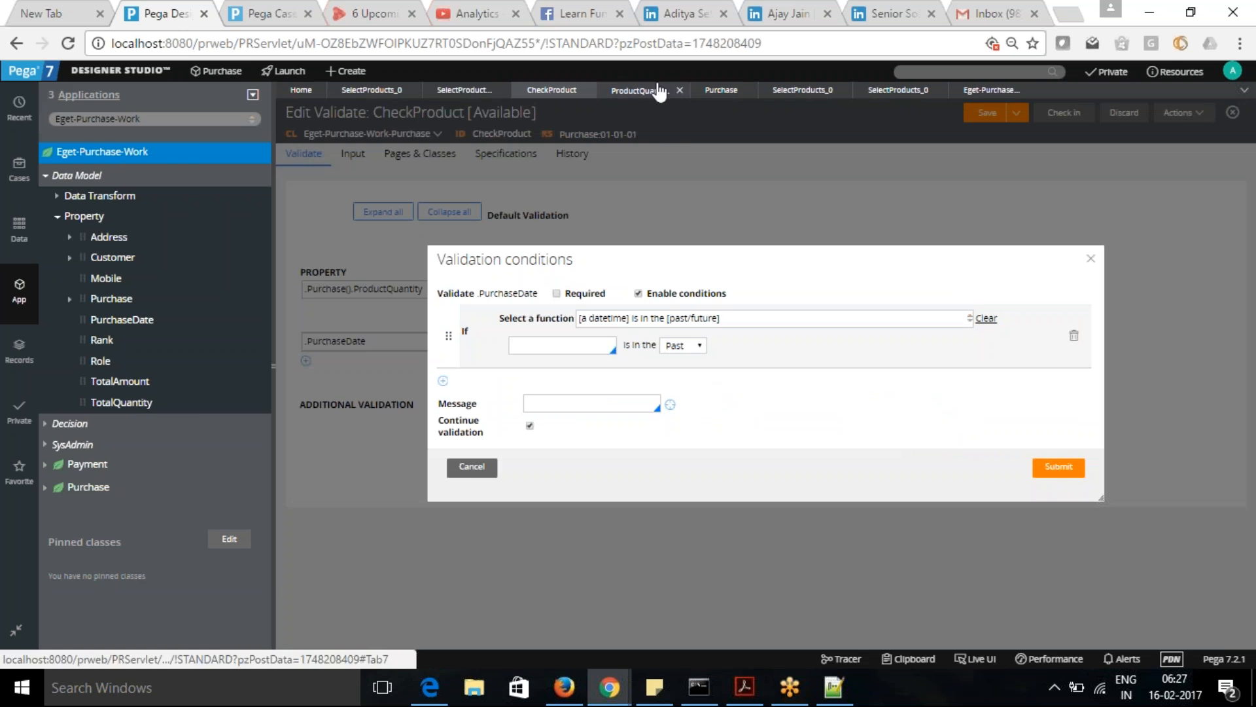
- Change the Purchase Date field's type to Date & time in the Eget-Purchase-Work data model
left_click(991, 97)
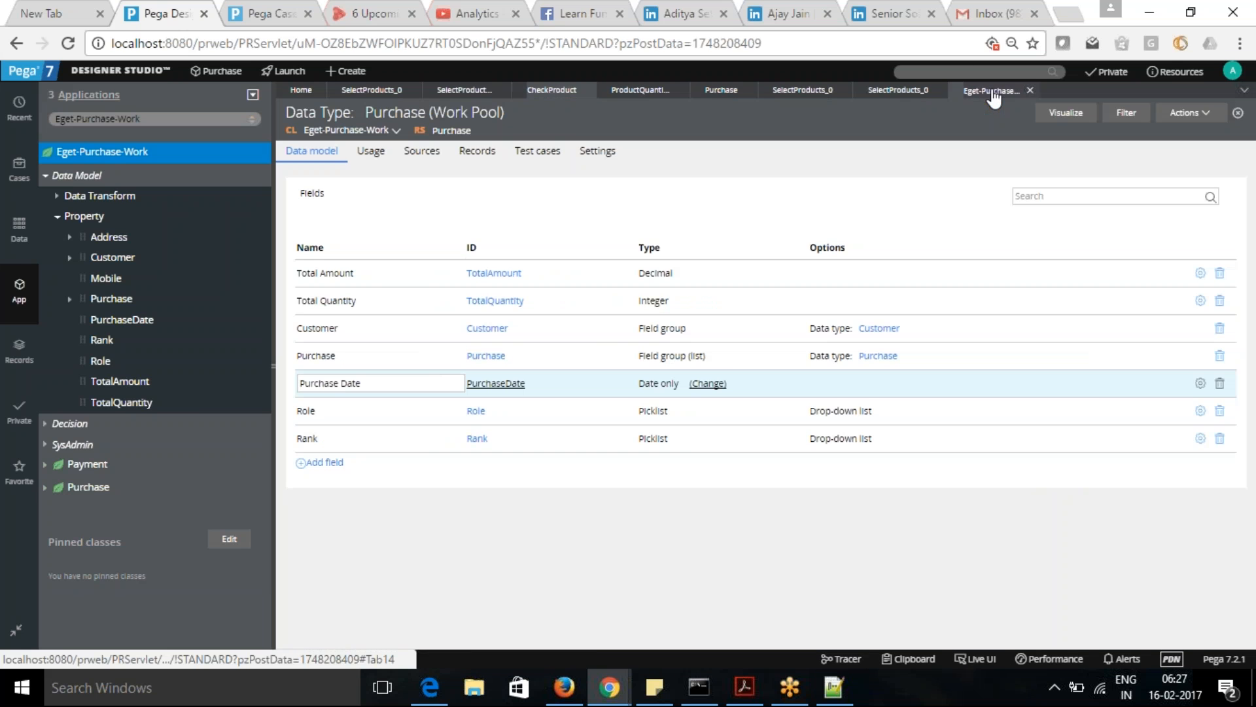
left_click(709, 384)
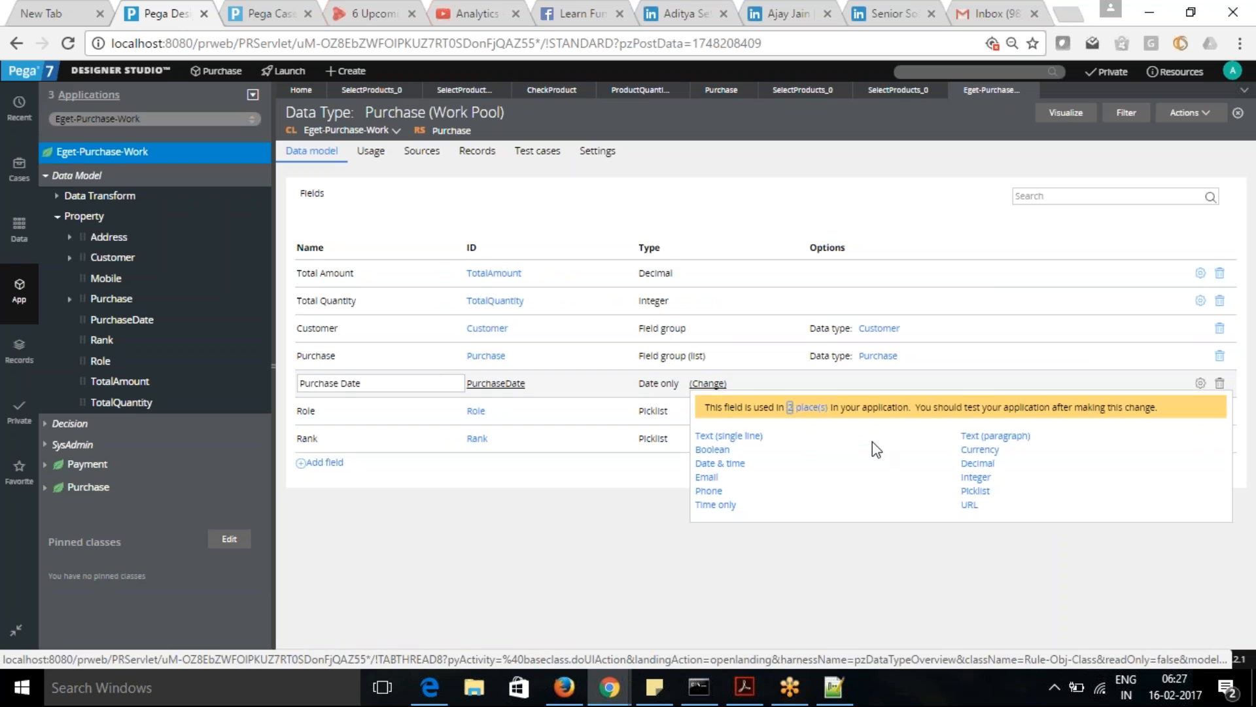
left_click(720, 464)
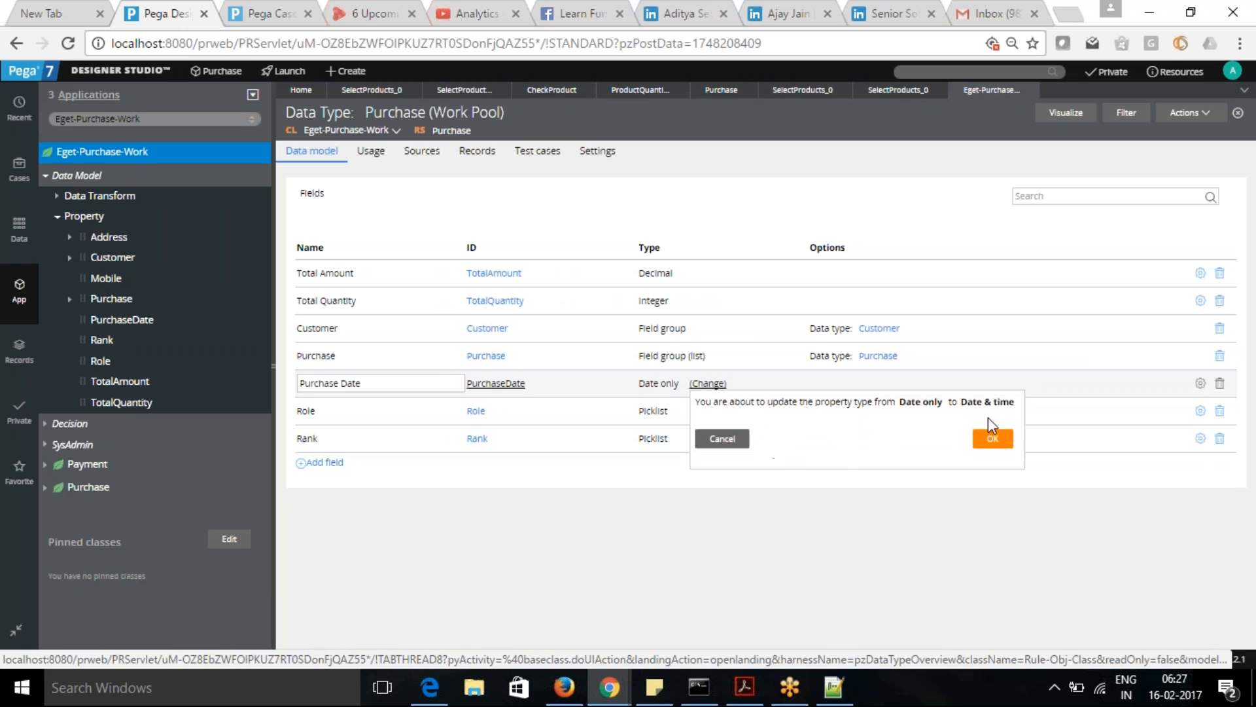
left_click(992, 439)
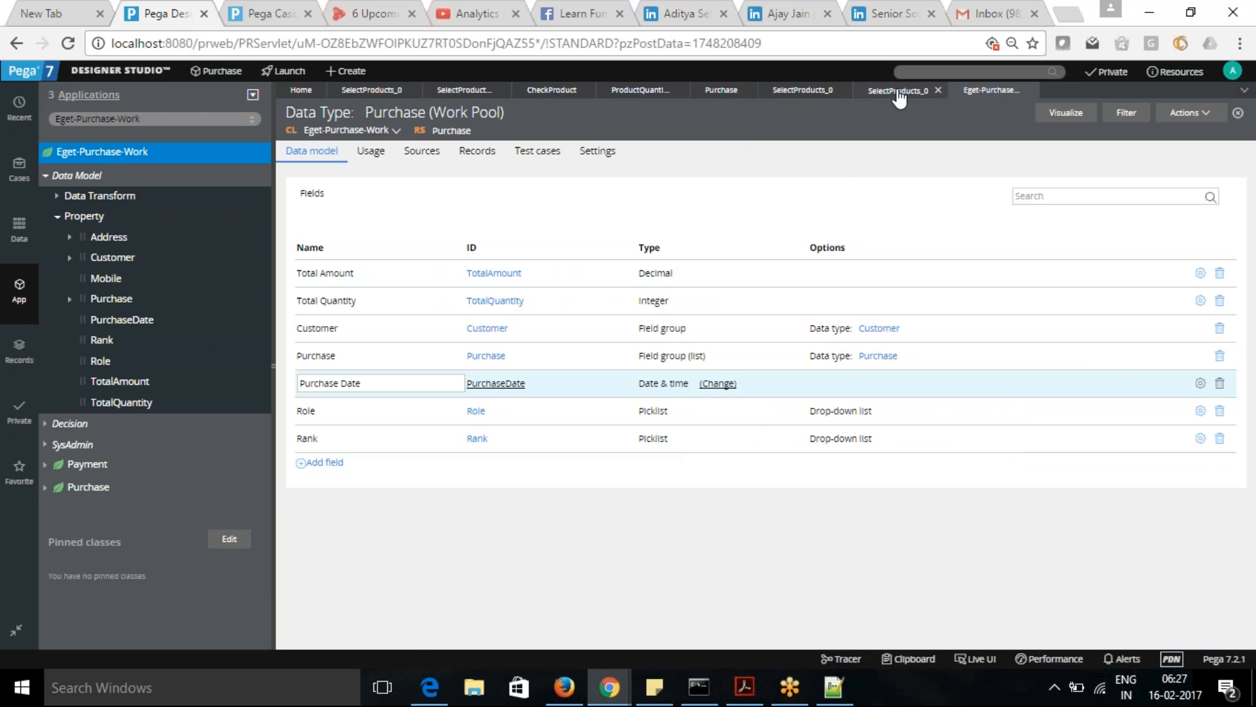
- Set the .PurchaseDate condition in the CheckProduct rule to check that .PurchaseDate is in the Past
left_click(552, 92)
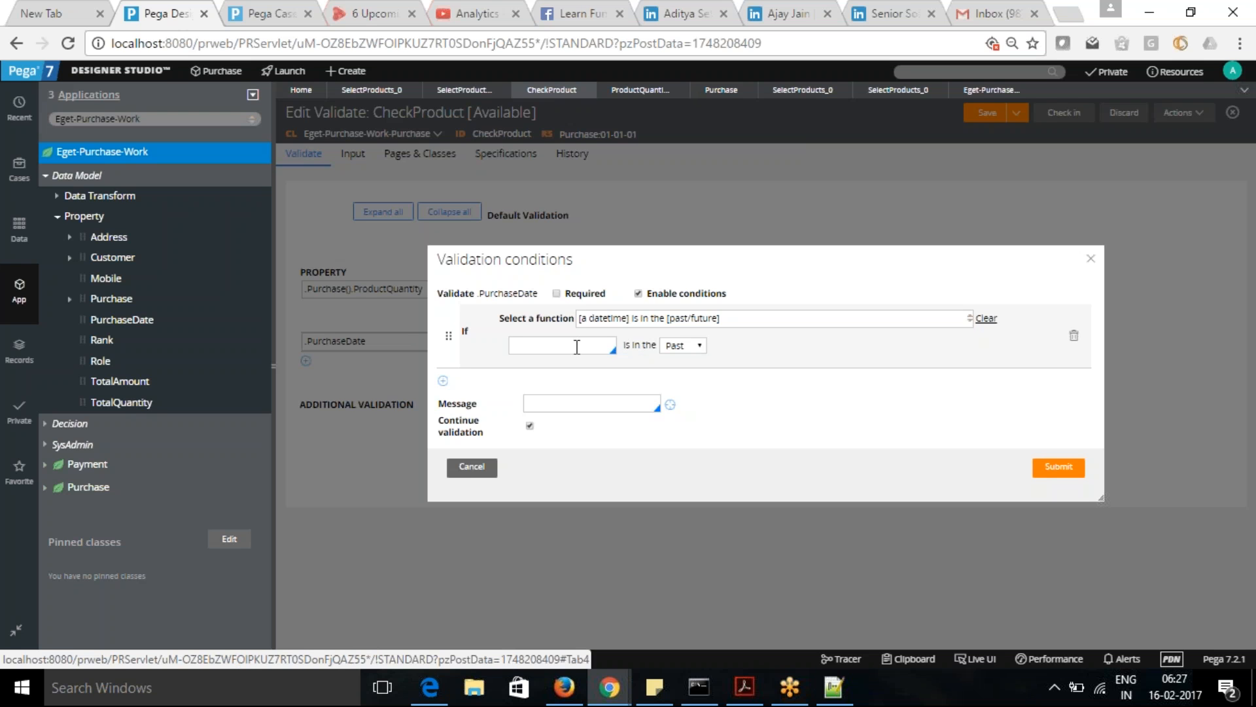
left_click(590, 343)
type(".")
left_click(556, 465)
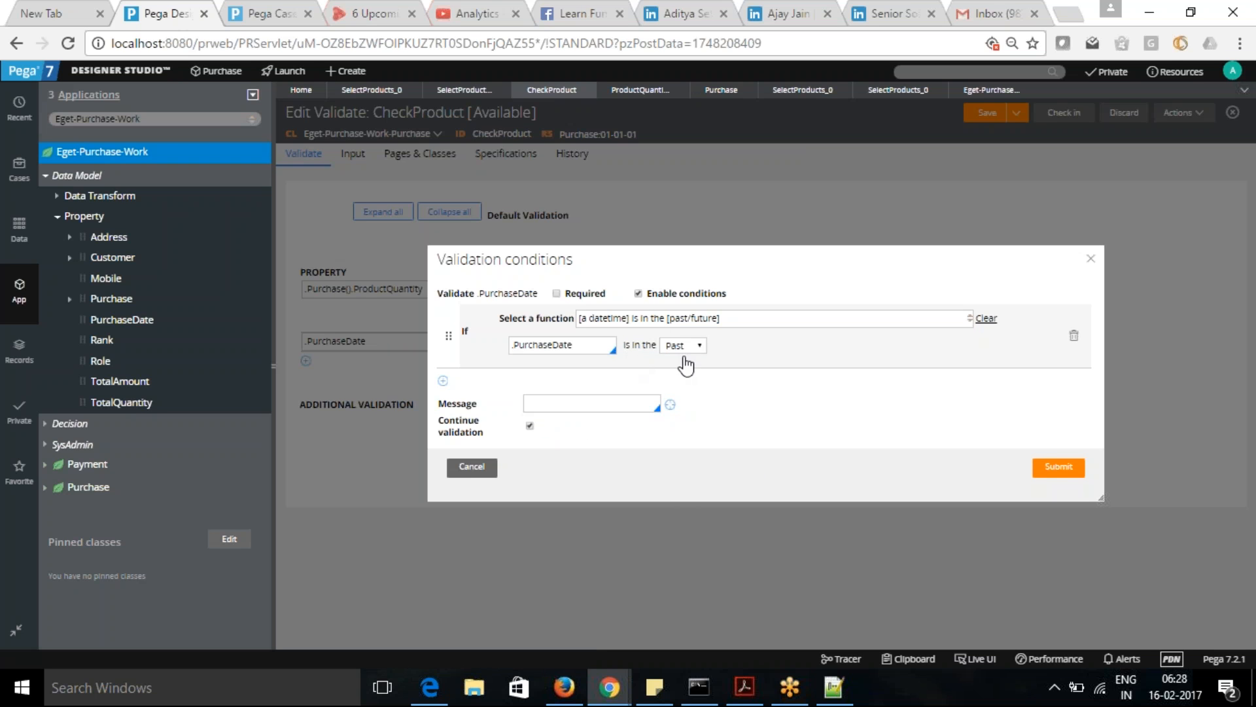
- Enter the condition message "Purchase date should not be in past", submit the validation conditions and save the CheckProduct rule
left_click(583, 410)
type("PurCh")
key("BackSpace")
key("BackSpace")
type("chase date should not be in Past")
key("BackSpace")
key("BackSpace")
key("BackSpace")
key("BackSpace")
type("past")
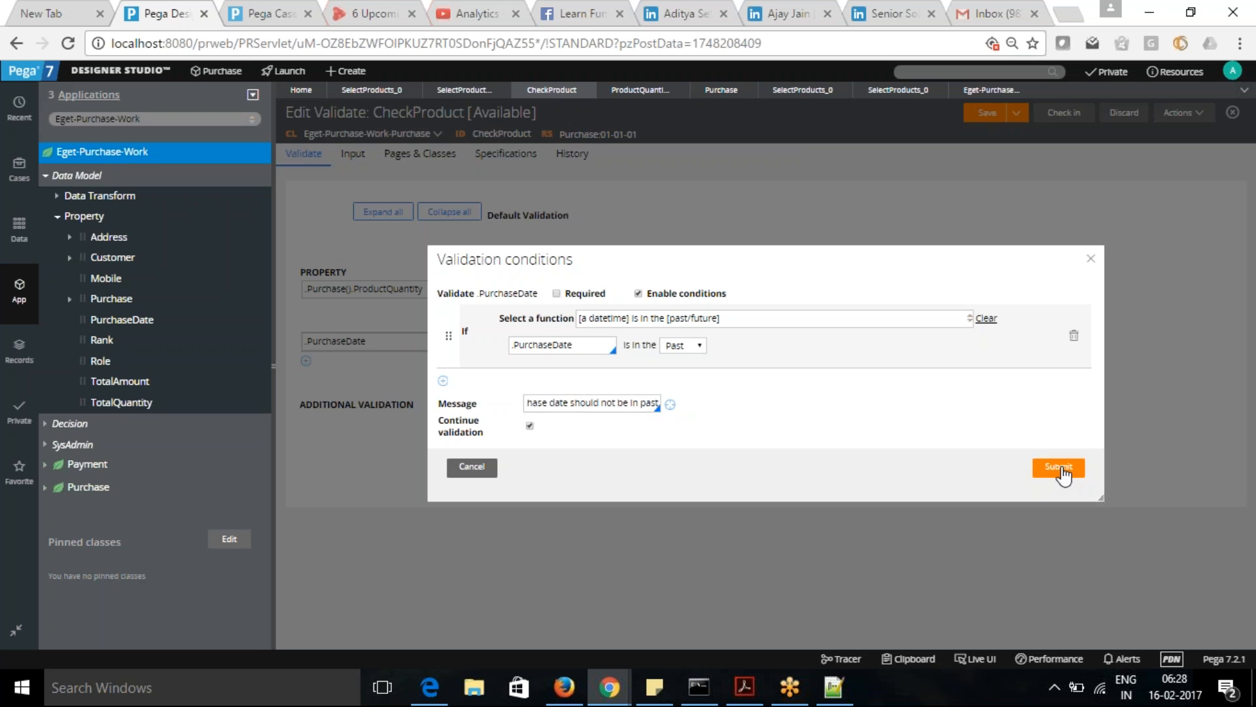
left_click(1060, 468)
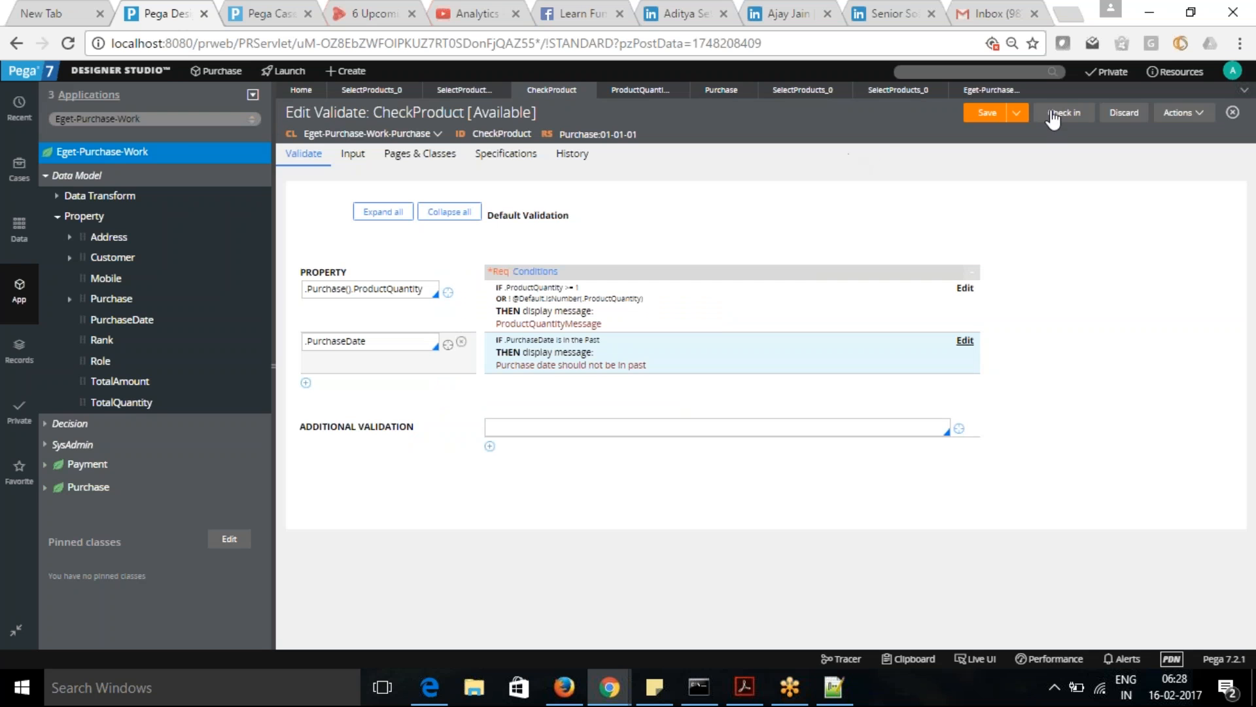
left_click(981, 118)
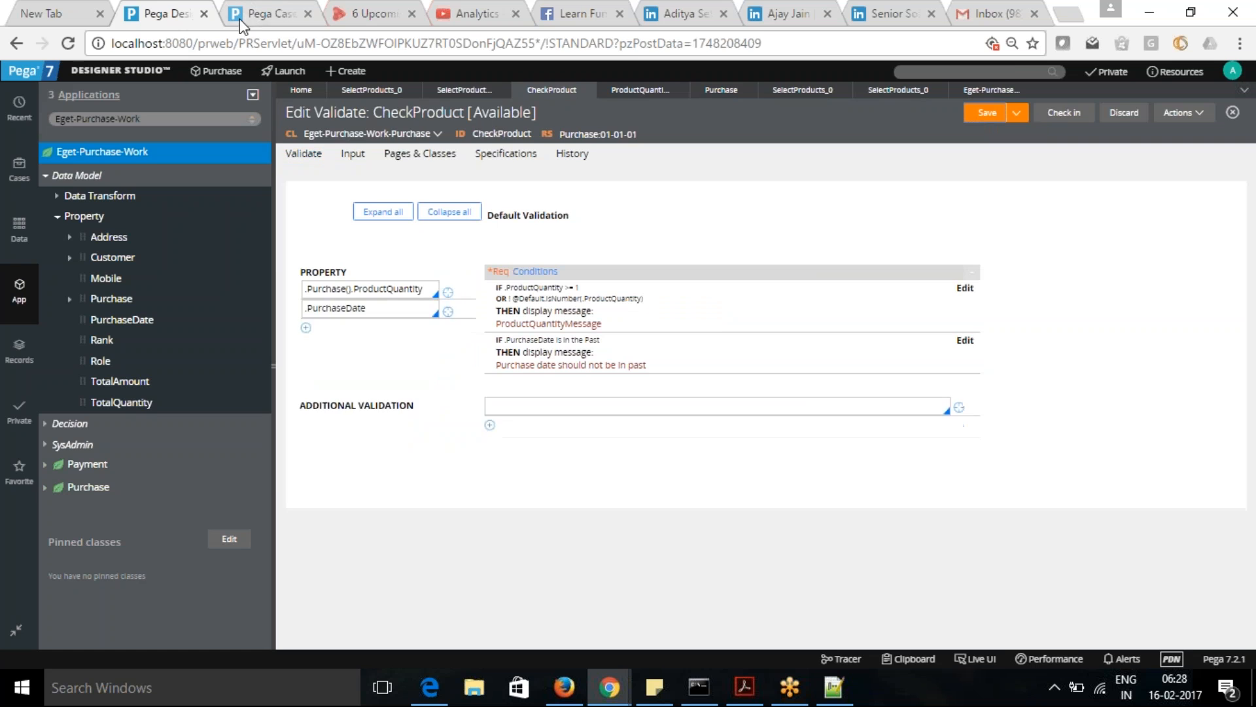
- Try to submit Purchase case PU-12 in the Case Manager with the purchase date 08/02/2017 6:28
left_click(259, 10)
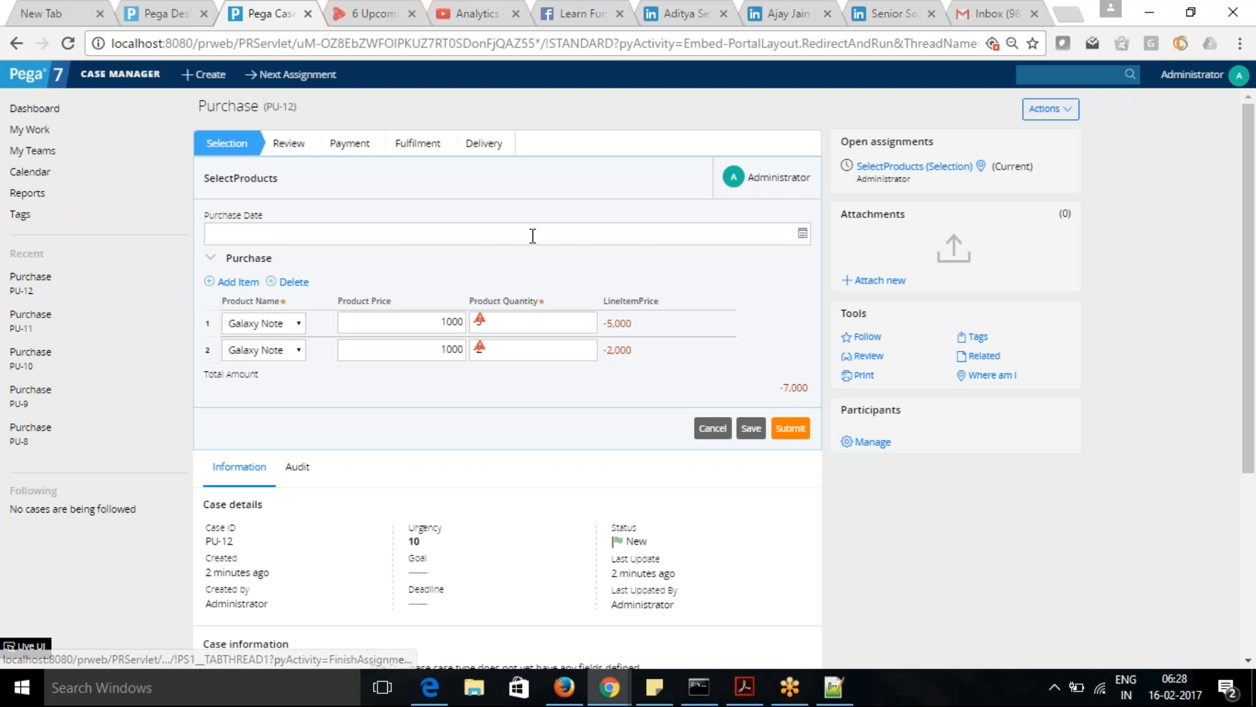
left_click(803, 234)
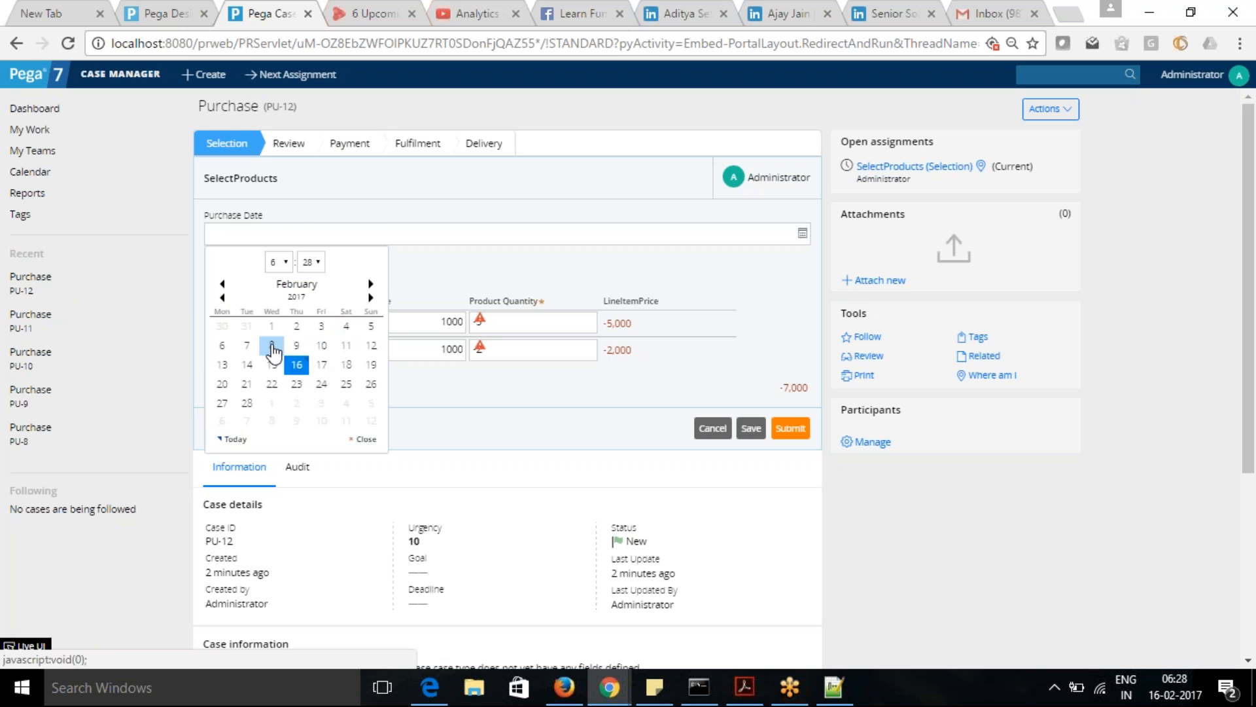
left_click(273, 347)
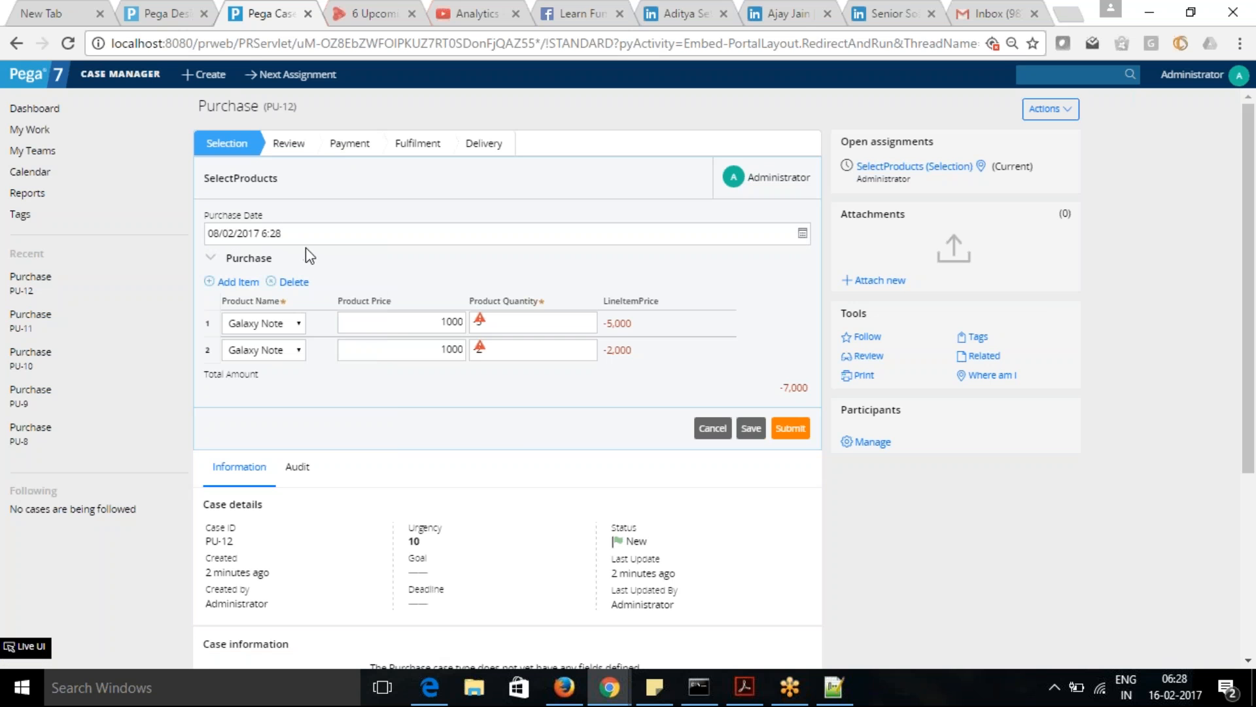
left_click(792, 434)
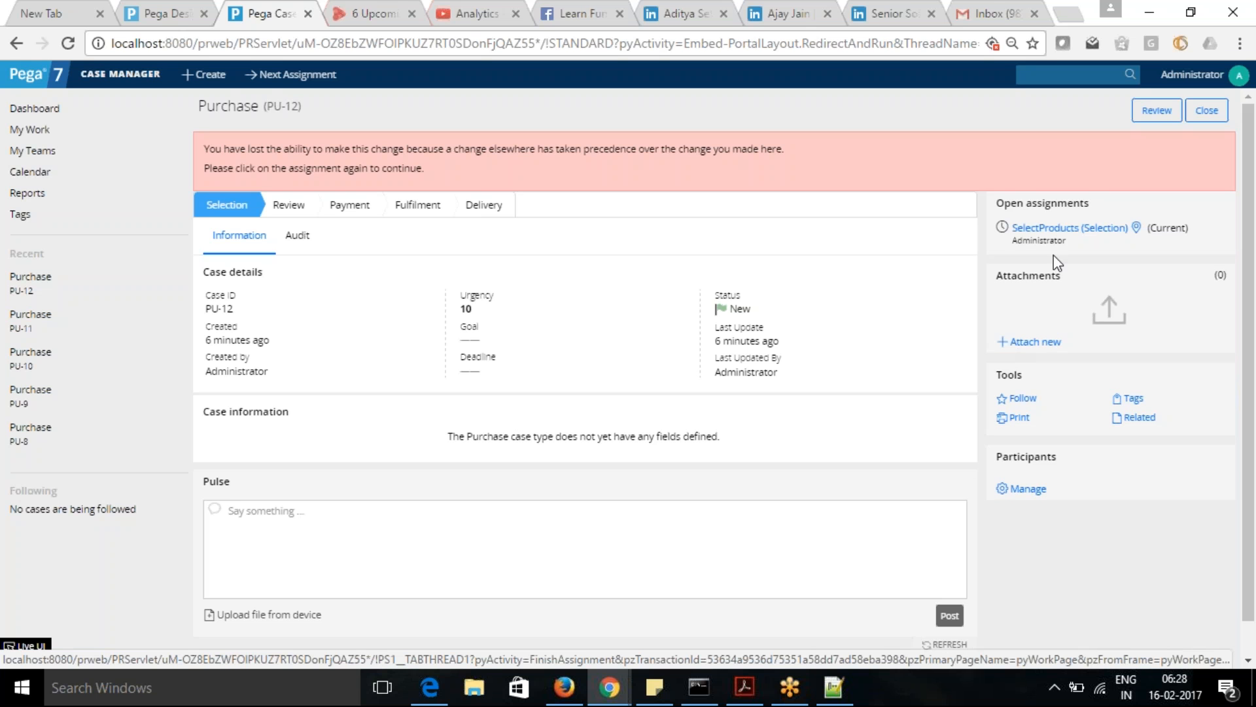
- Reopen the SelectProducts assignment of PU-12, delete that assignment and create a new Purchase case
left_click(1070, 227)
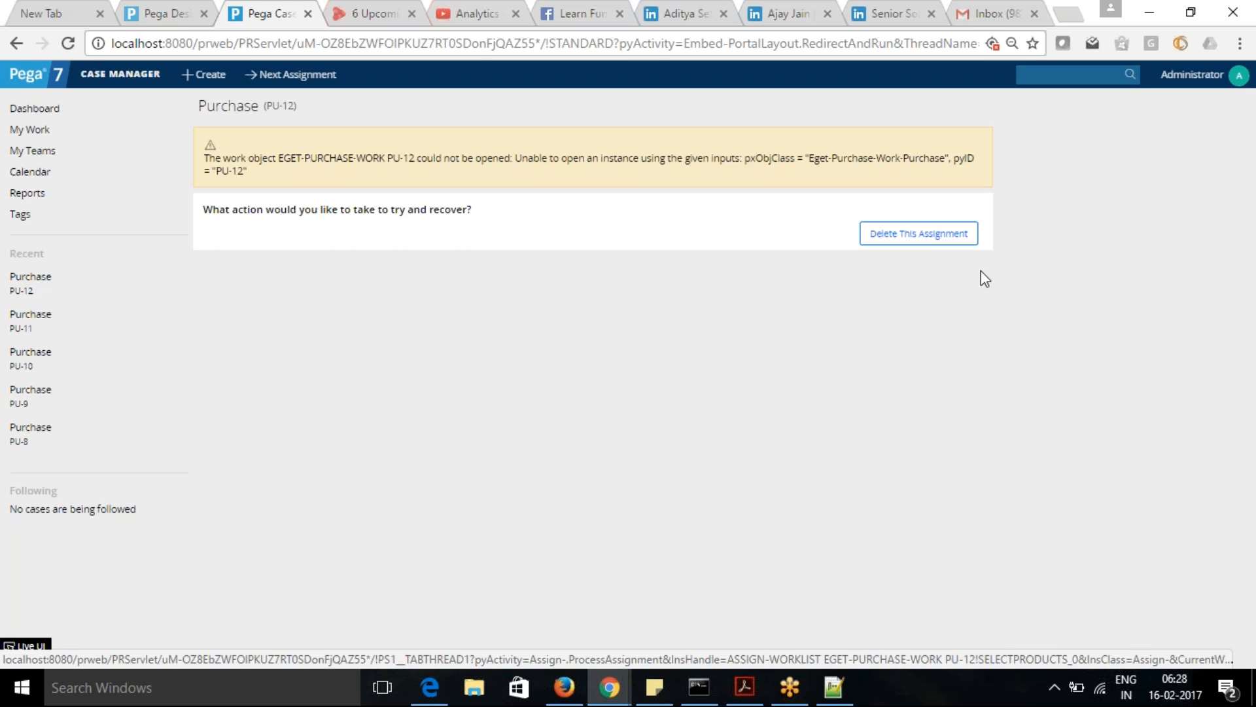
left_click(909, 234)
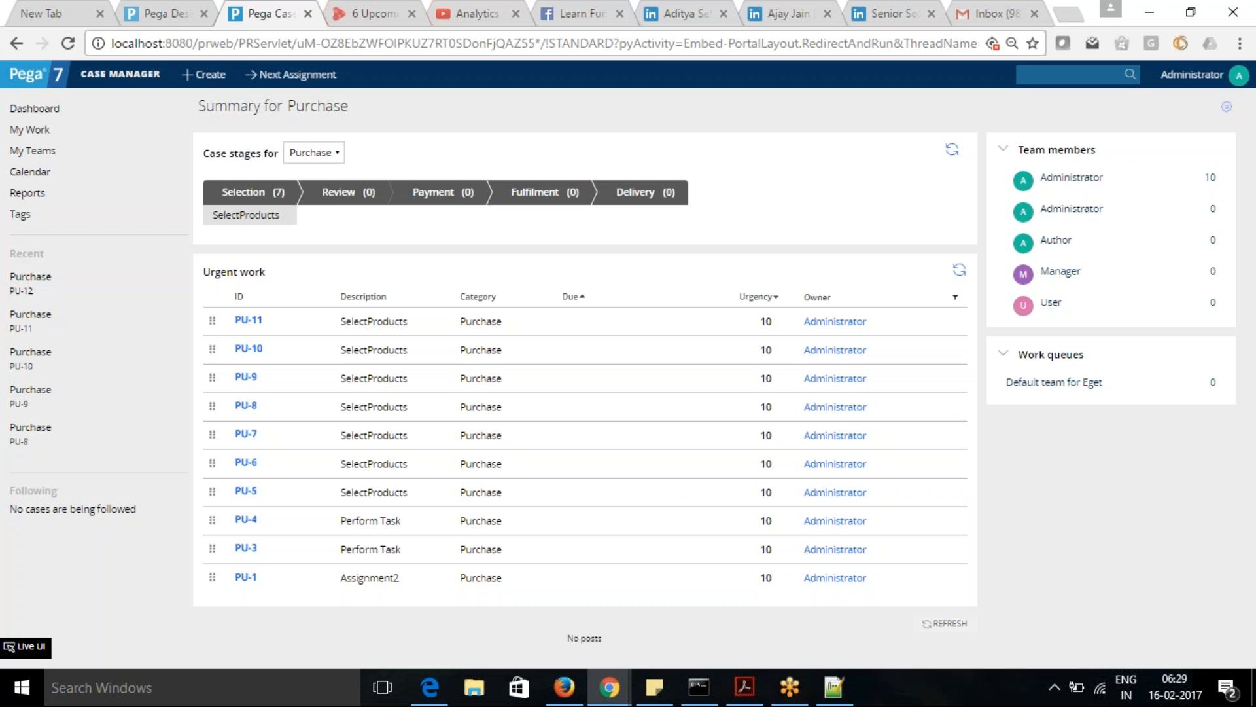
left_click(207, 76)
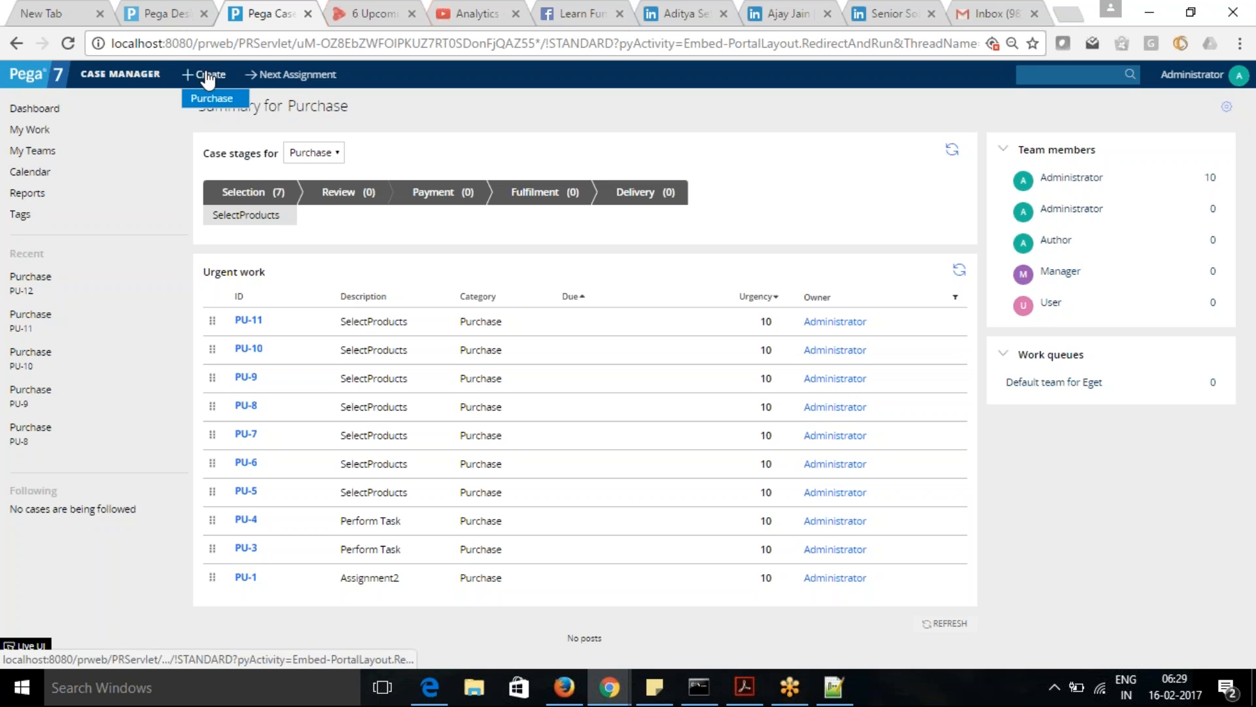
left_click(211, 99)
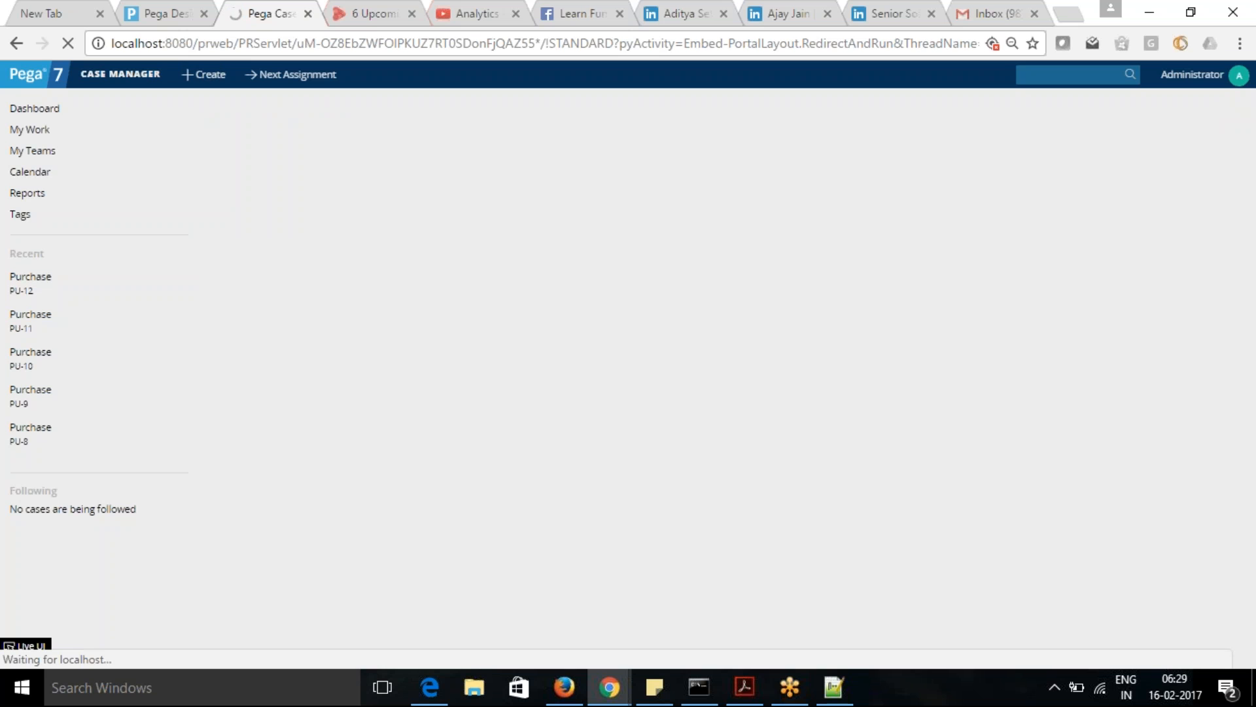
left_click(1013, 116)
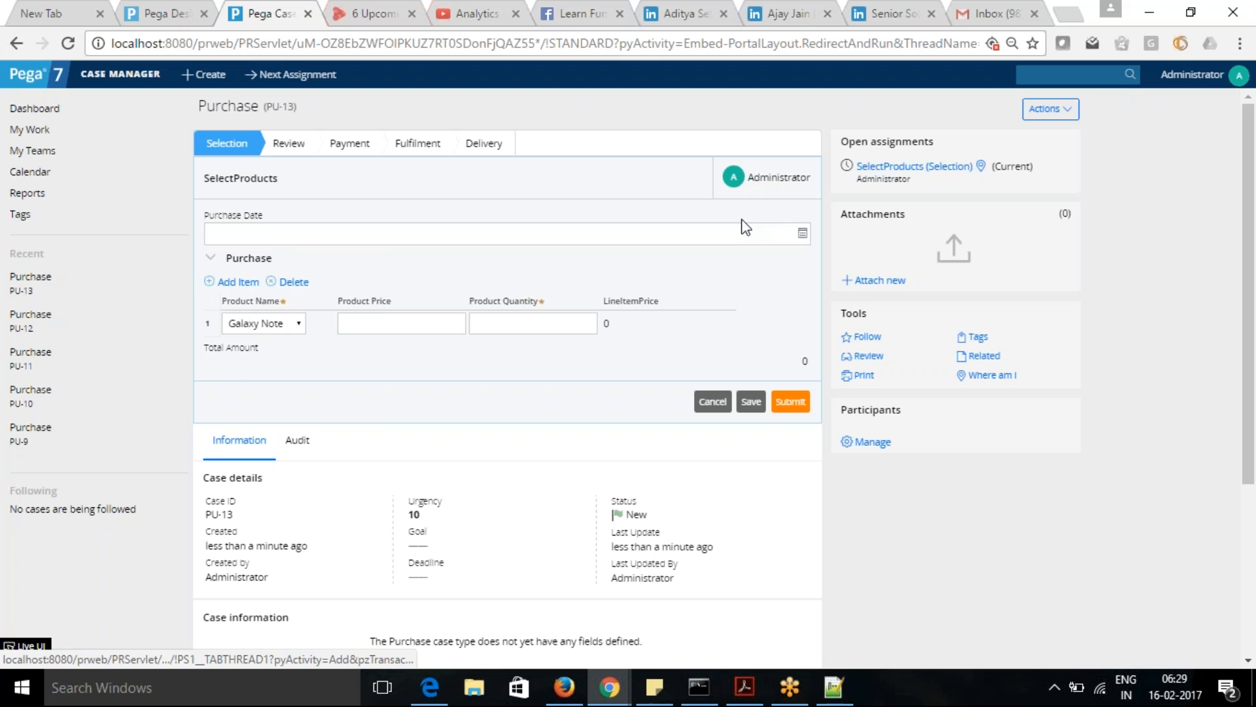
- Submit the new Purchase case with purchase date 08/02/2017 6:29 and product quantity -6, and check the field validation
left_click(803, 235)
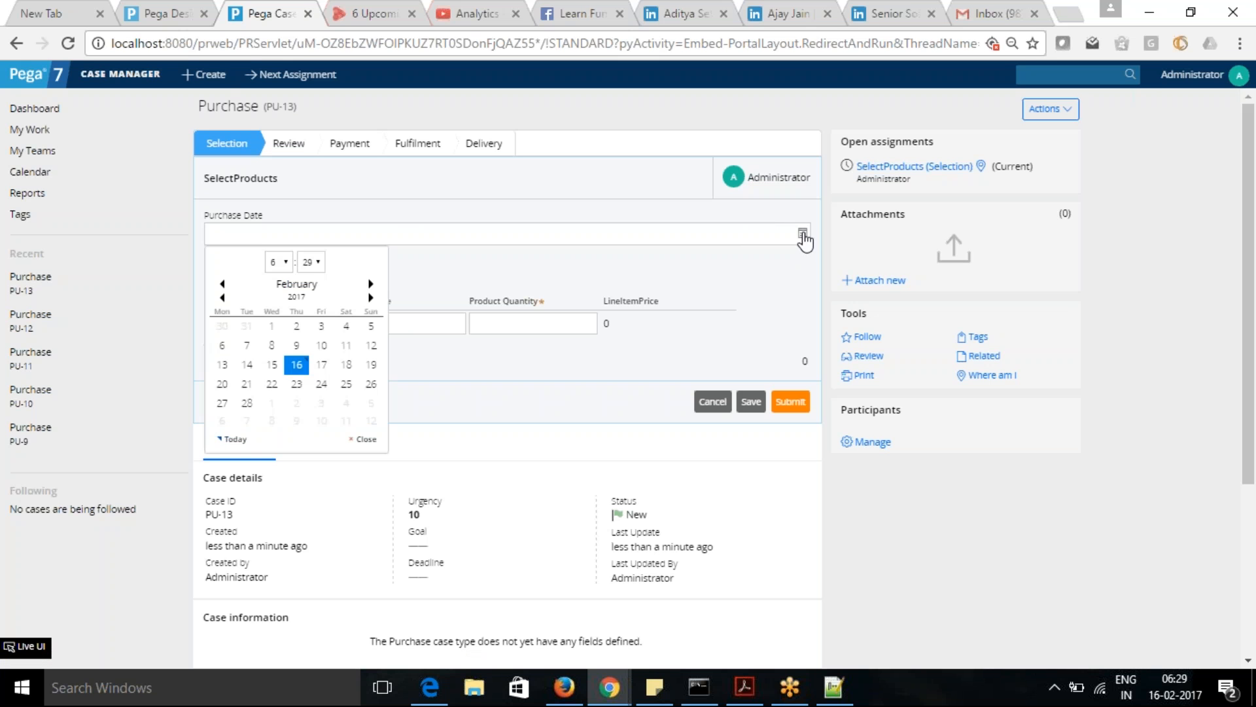
left_click(274, 343)
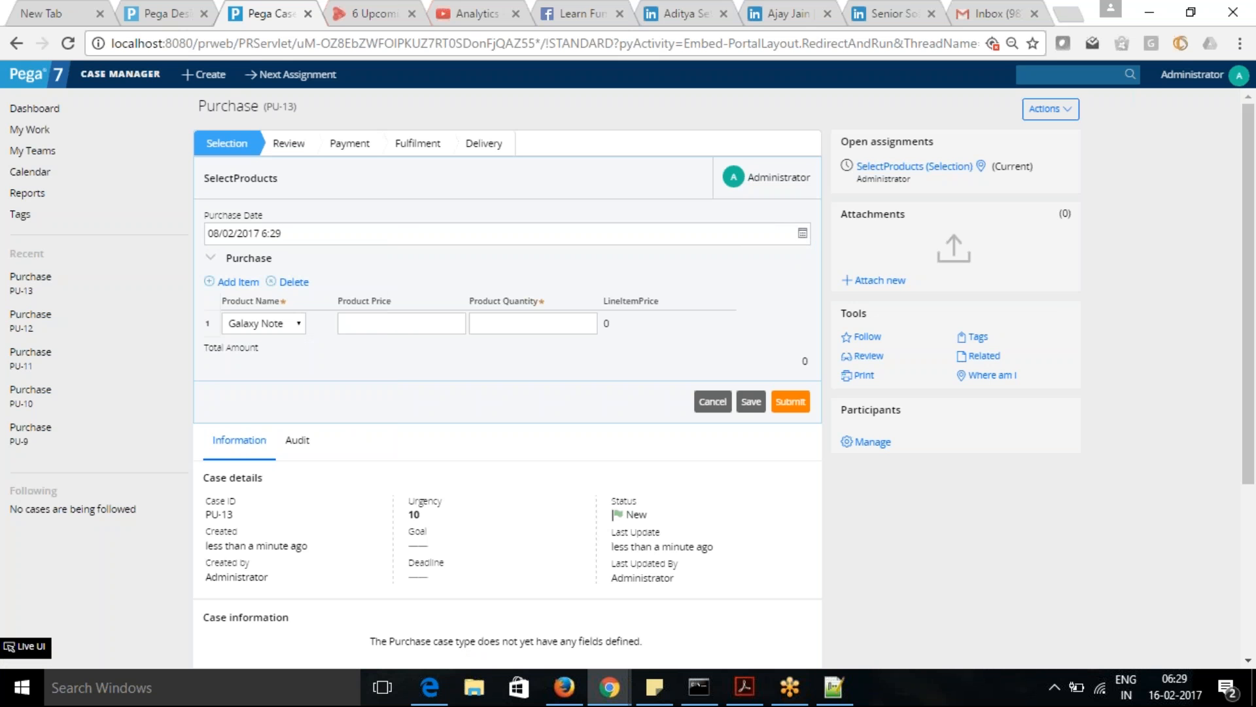
left_click(508, 328)
type("-6")
left_click(792, 401)
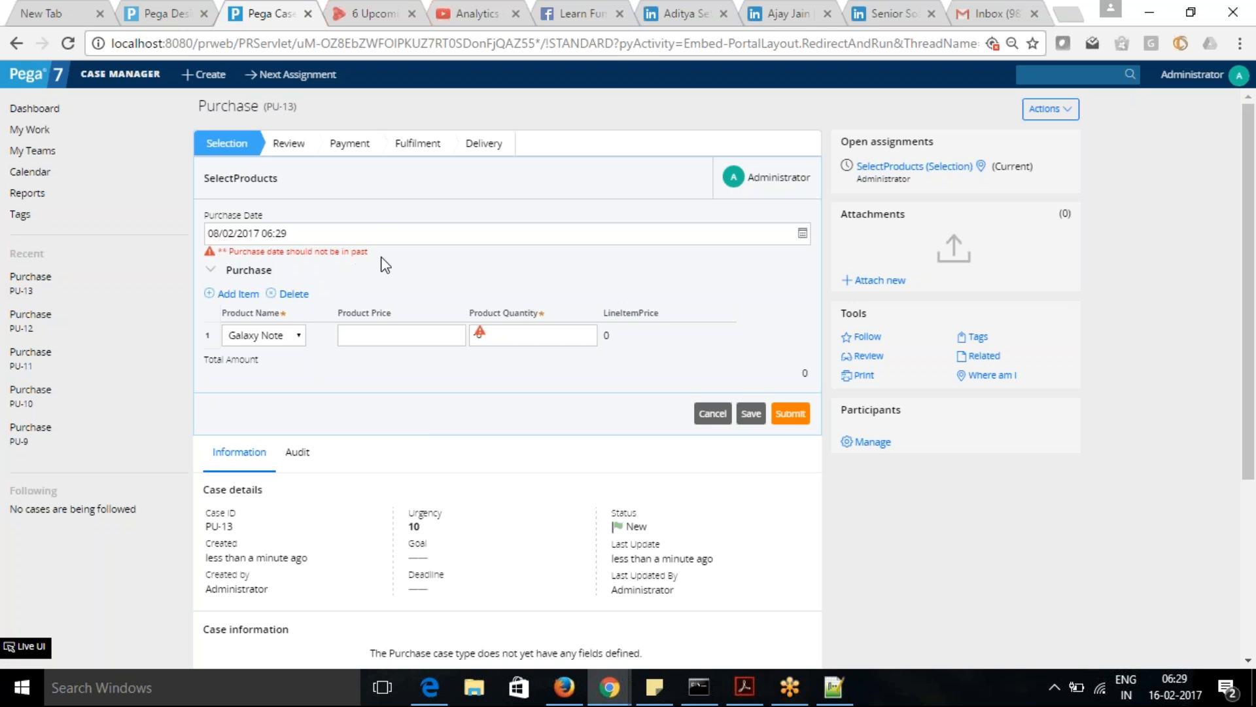
mouse_move(481, 330)
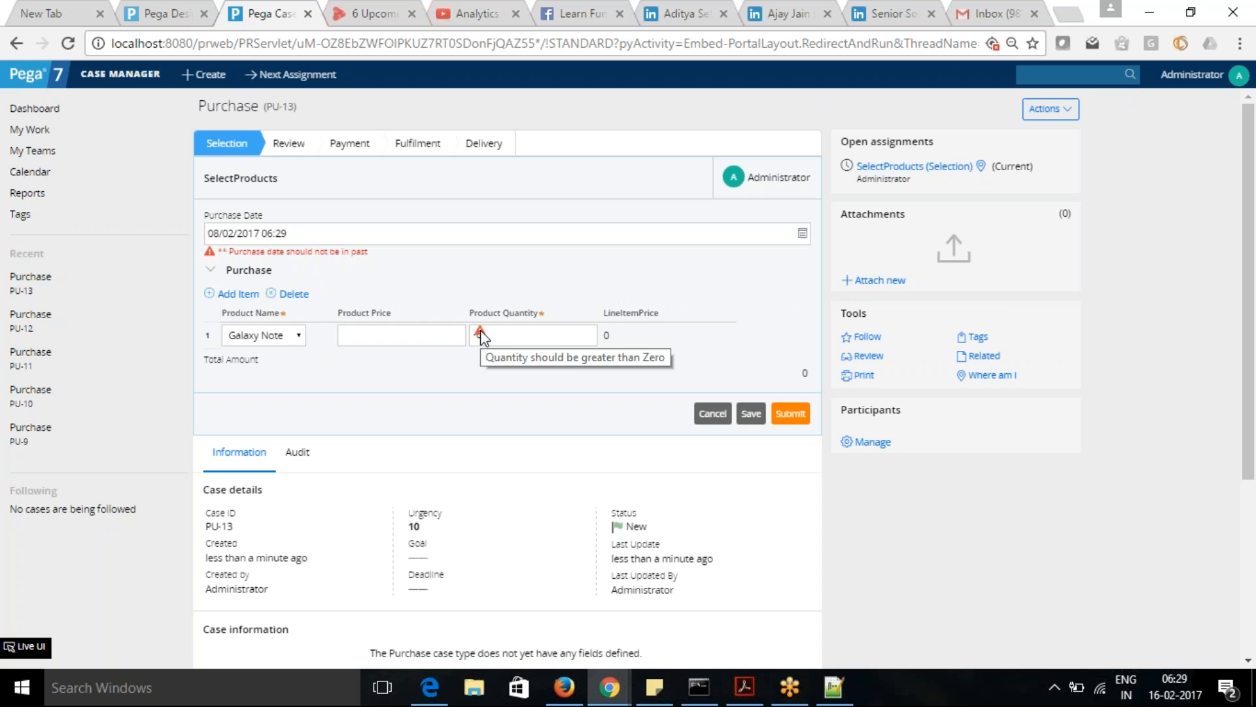
- Return to Designer Studio and open the layout properties of the Purchase repeating grid in the SelectProducts_0_Purchase section
left_click(157, 15)
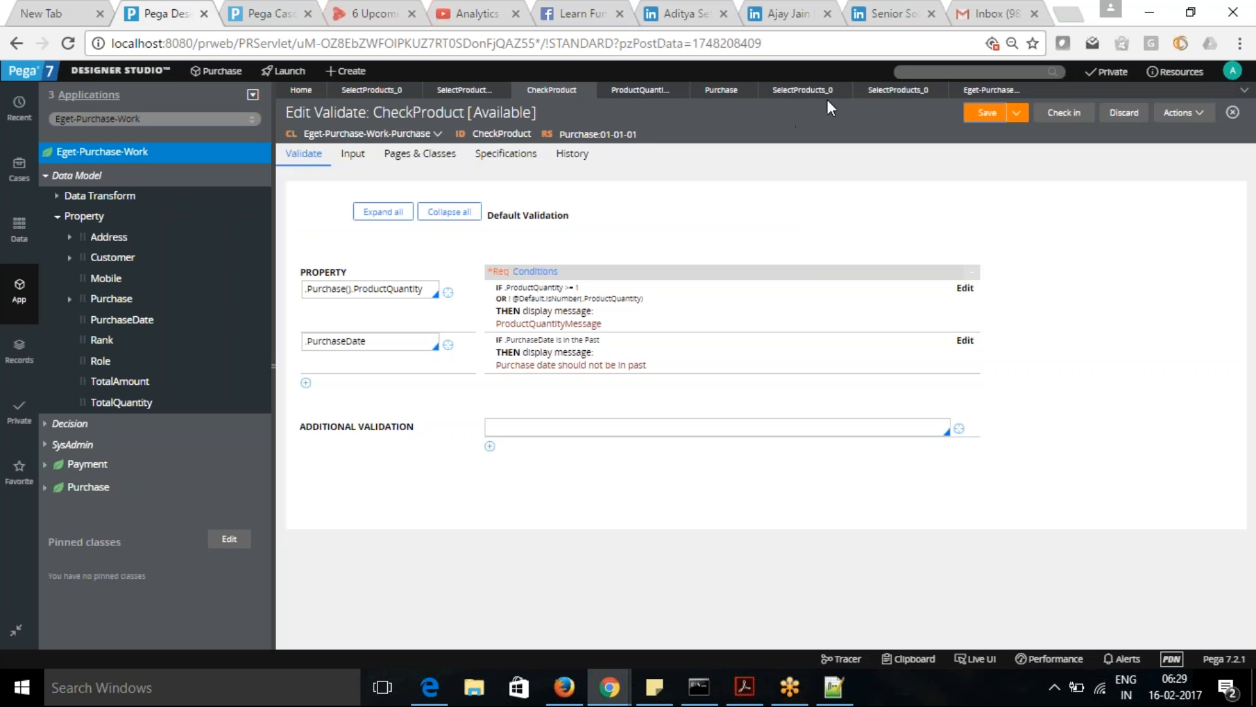
left_click(905, 93)
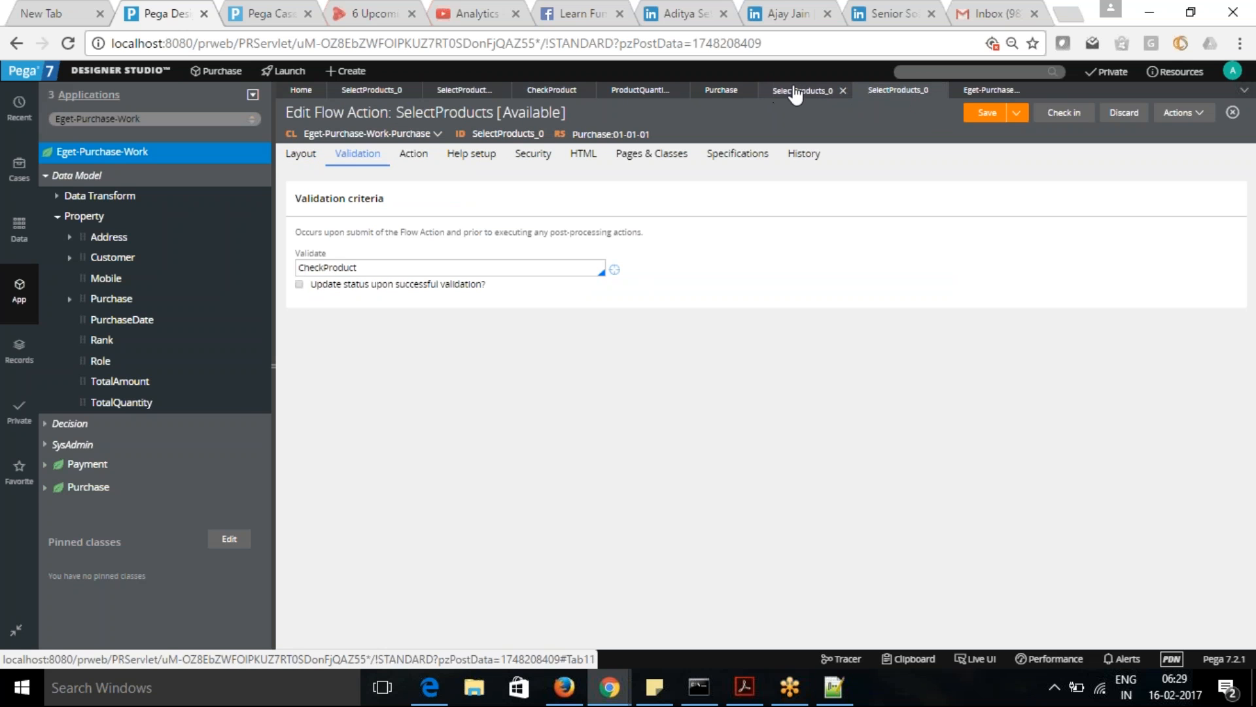
left_click(777, 93)
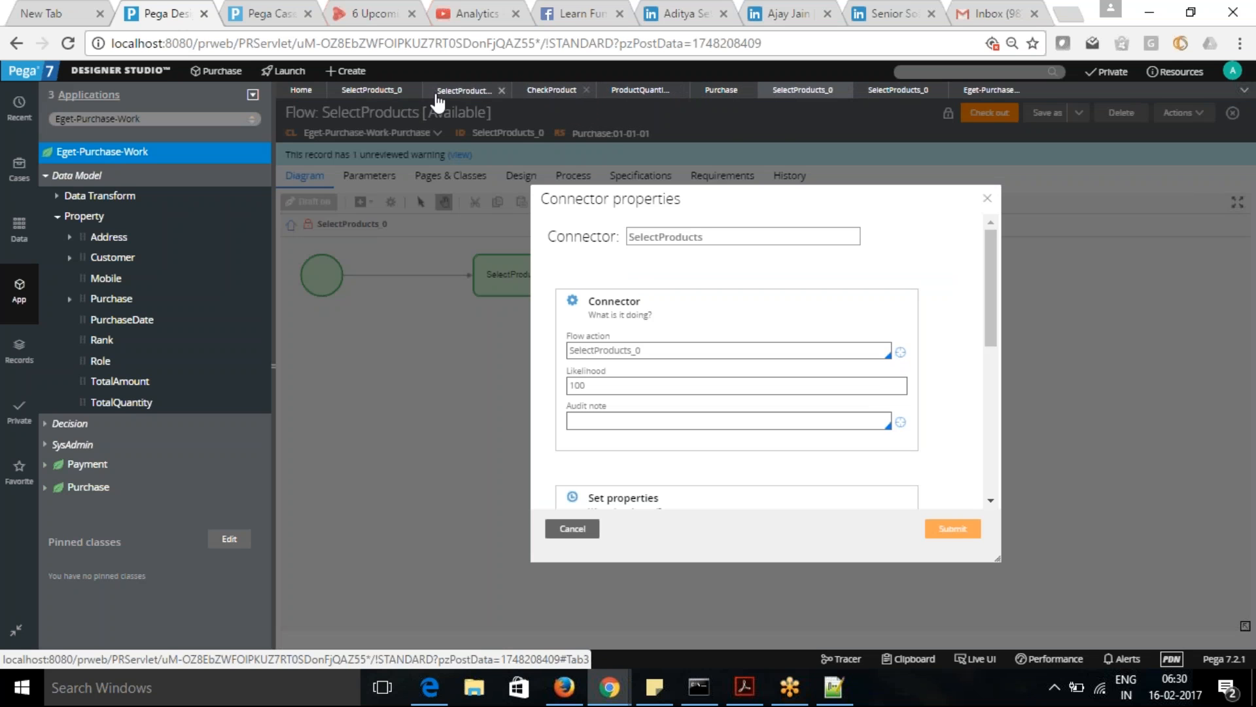
left_click(371, 90)
left_click(448, 92)
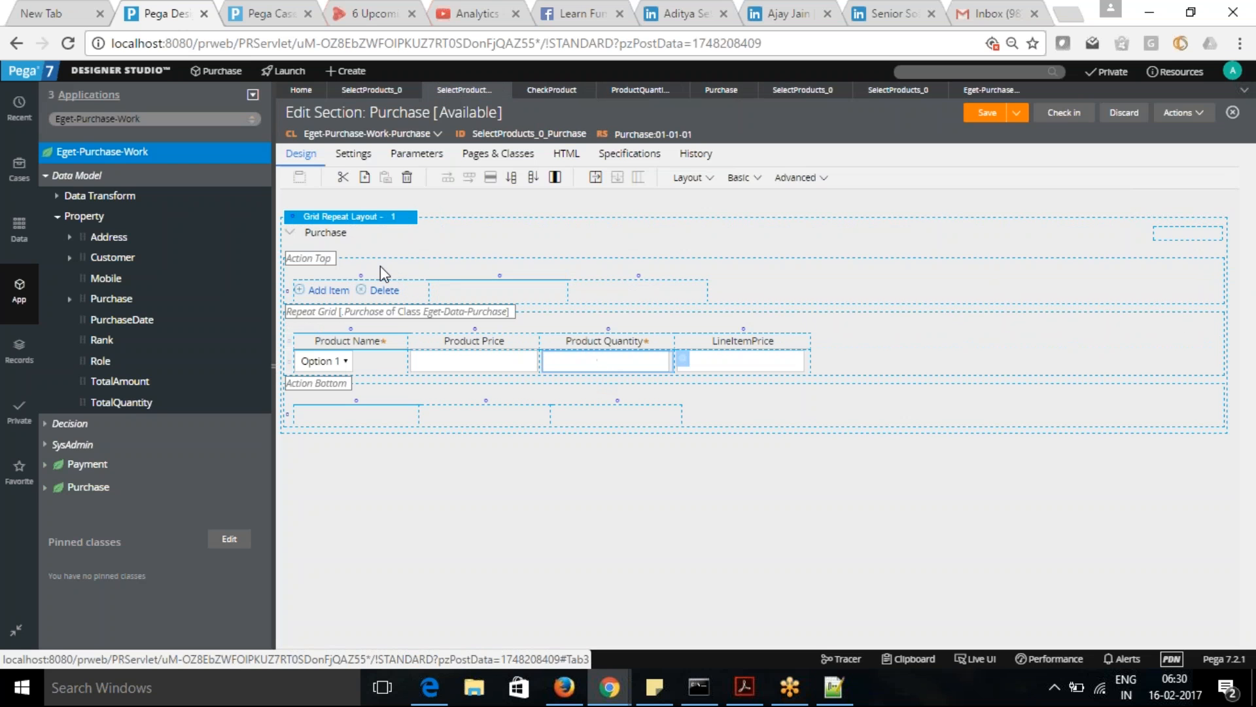
left_click(352, 224)
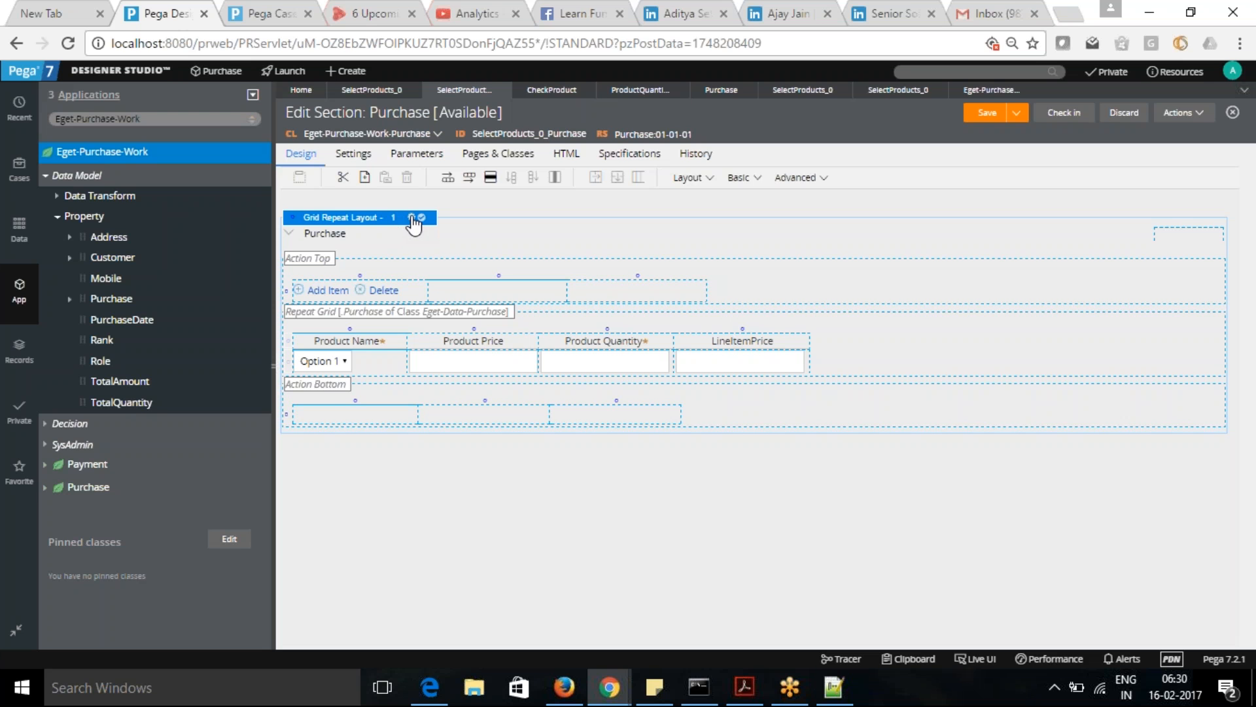
left_click(412, 218)
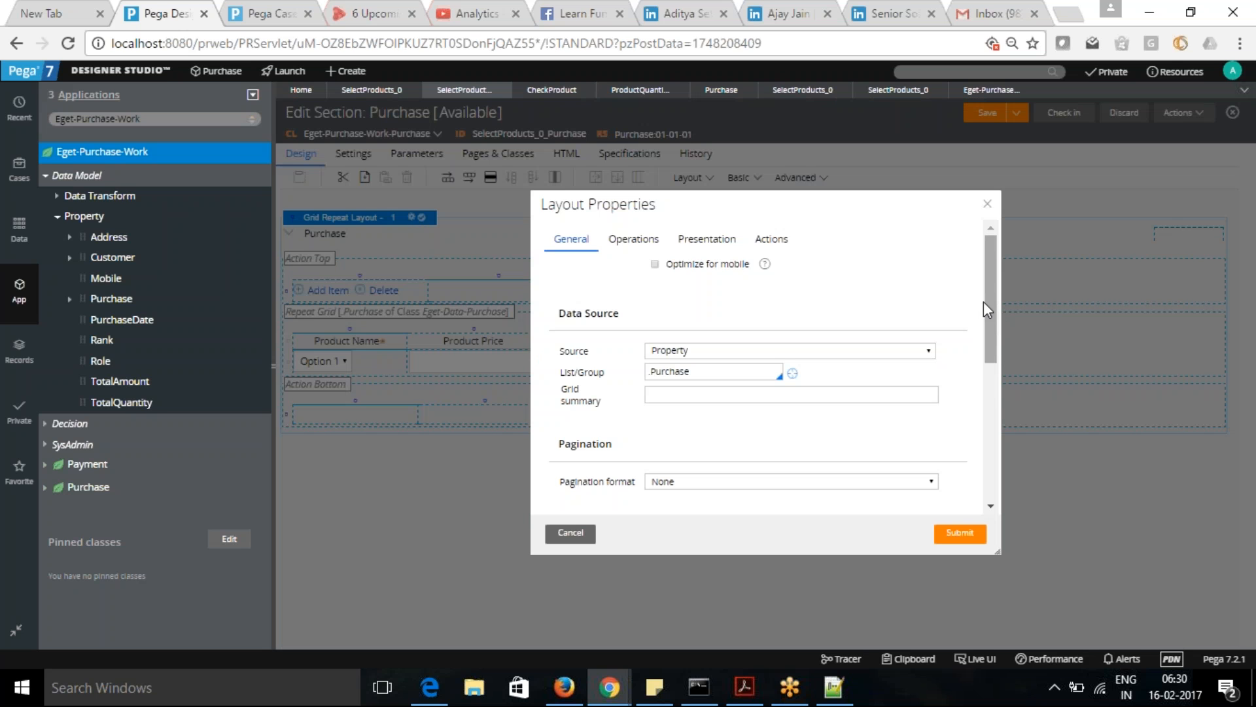
- Examine the grid layout's General, Operations, Presentation and Actions settings, cancel the properties dialog and save the Purchase section
mouse_move(988, 307)
left_mouse_down()
mouse_move(998, 450)
mouse_move(1002, 289)
left_mouse_up()
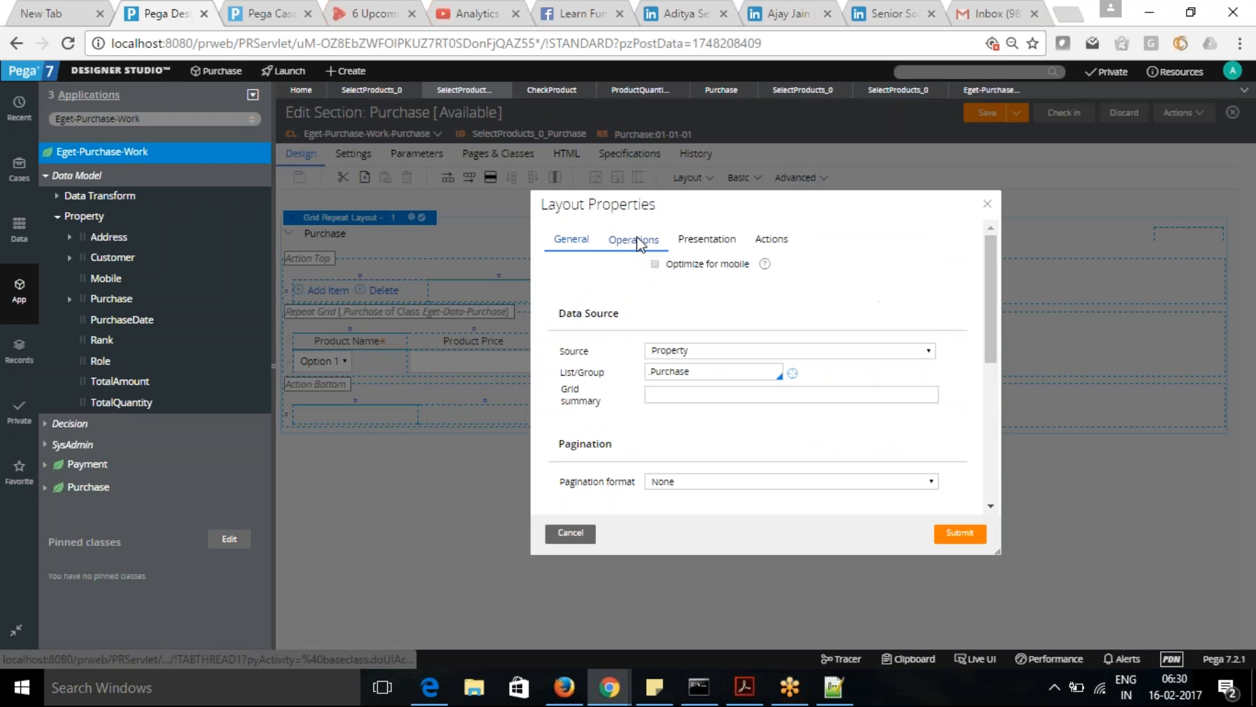
left_click_drag(993, 312, 980, 217)
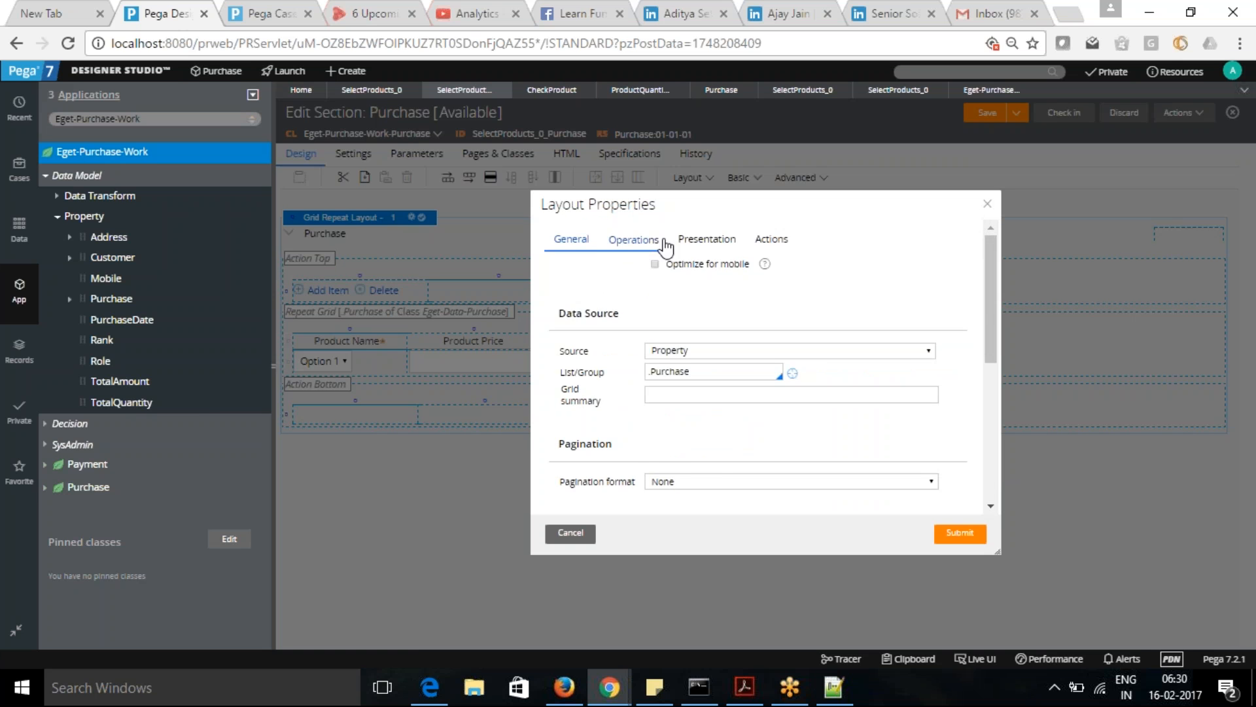
left_click(638, 240)
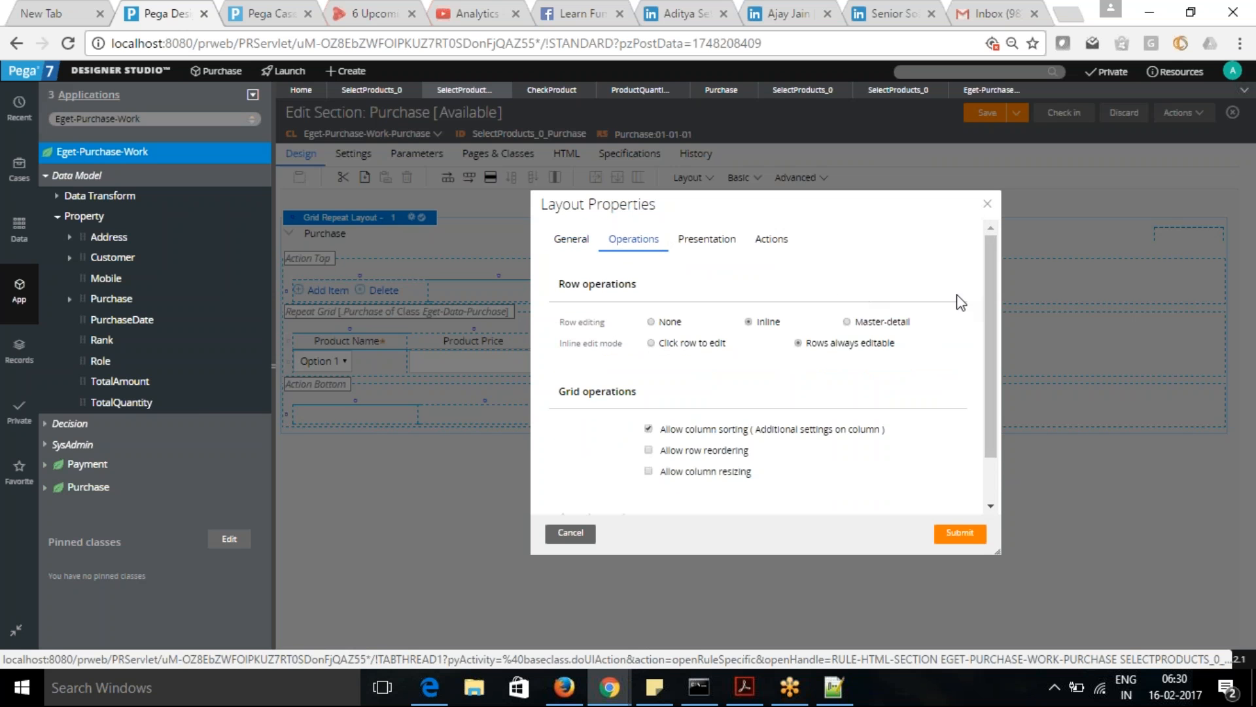
left_click_drag(987, 302, 993, 352)
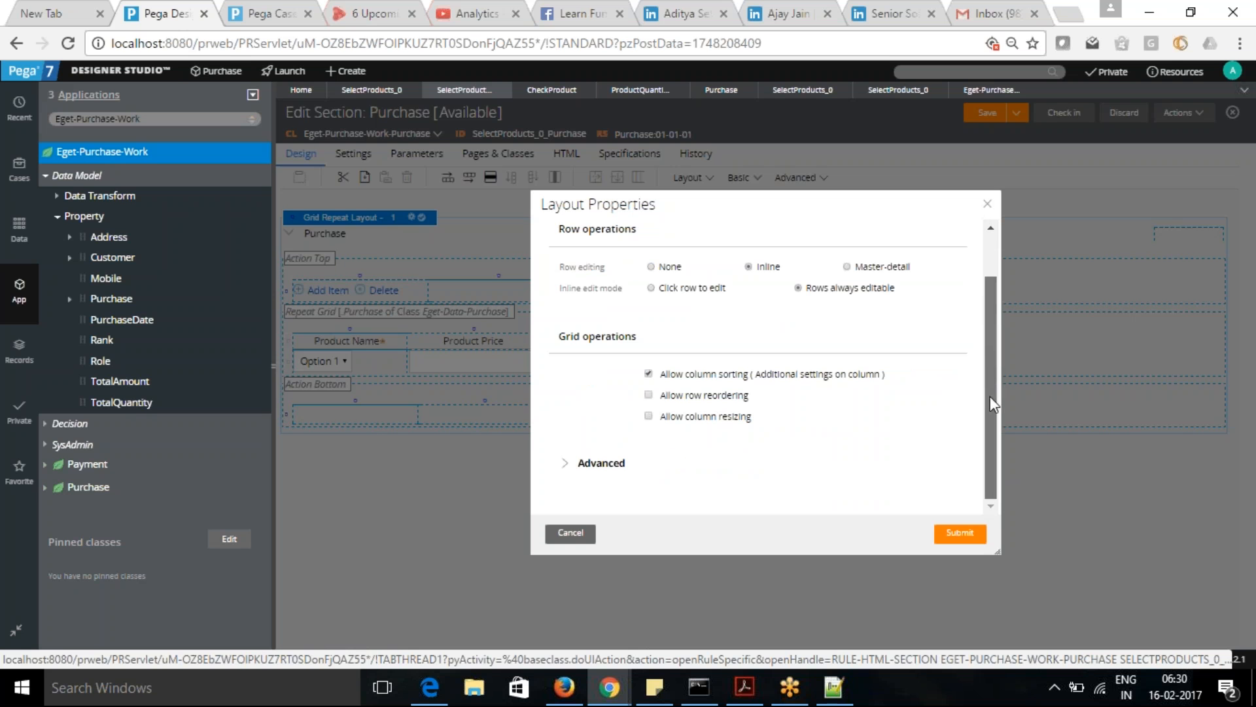
left_click(560, 463)
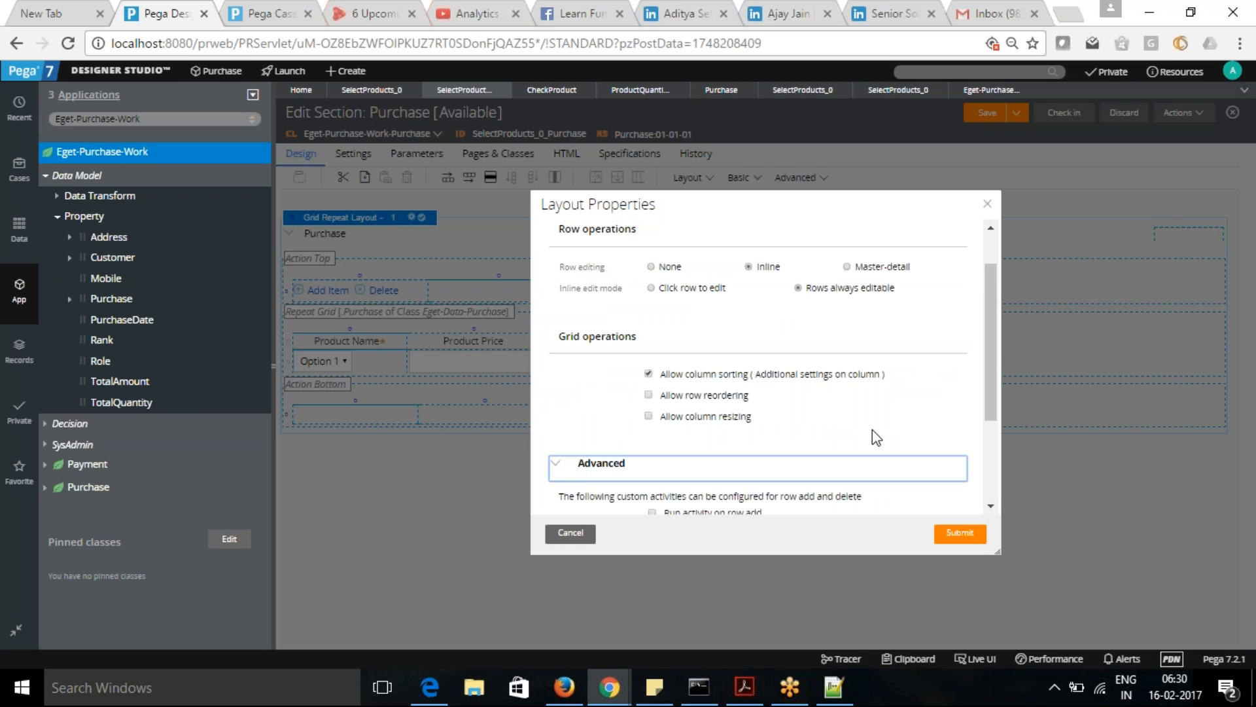
left_click_drag(989, 340, 996, 276)
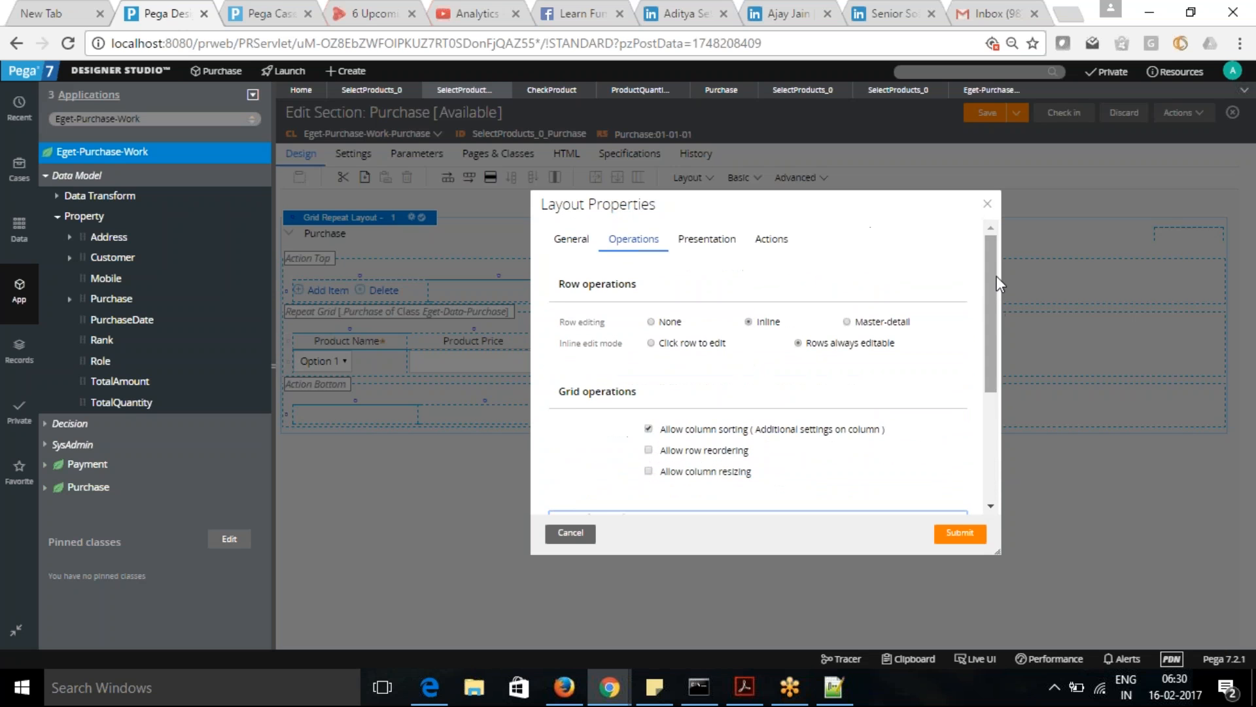
left_click(700, 244)
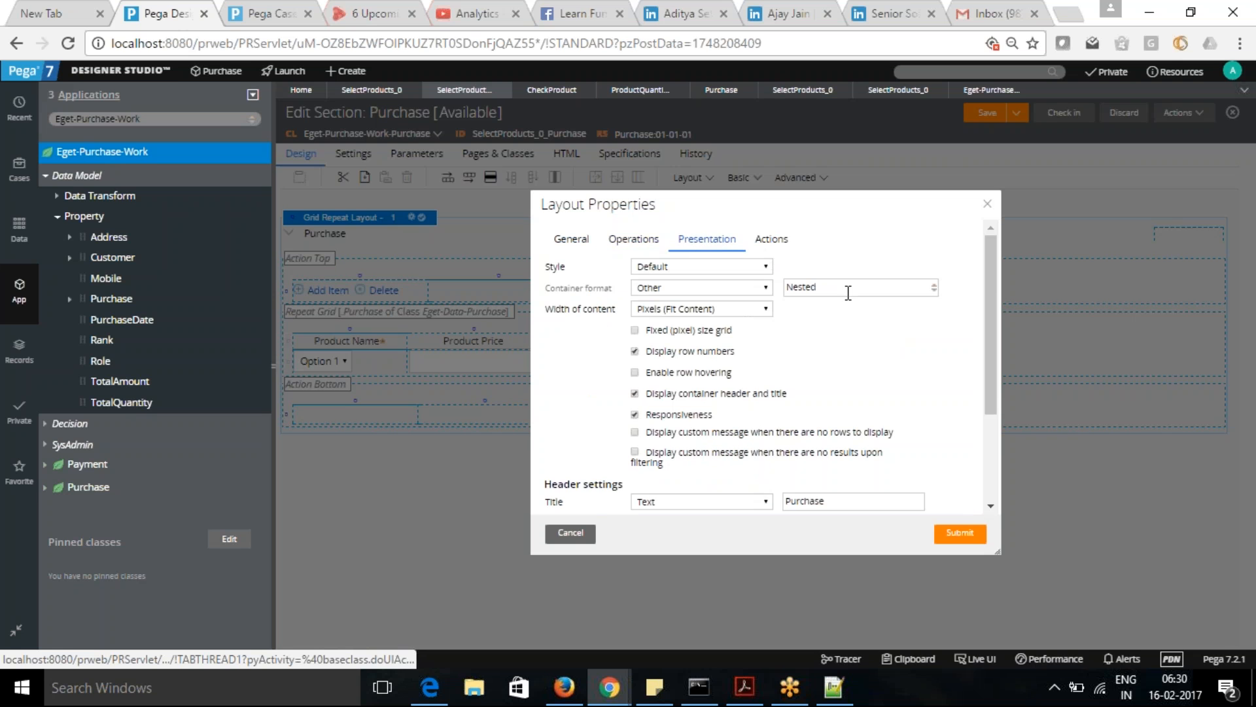
left_click_drag(988, 282, 993, 371)
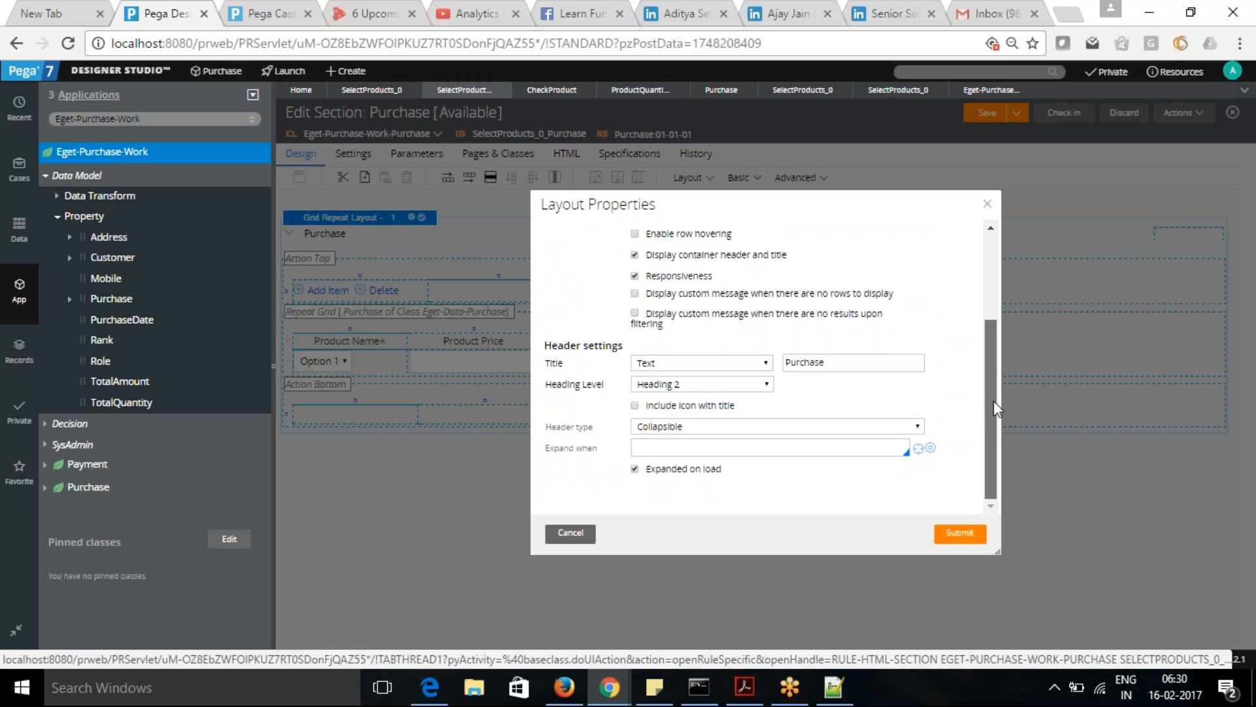
left_click_drag(994, 401, 1011, 242)
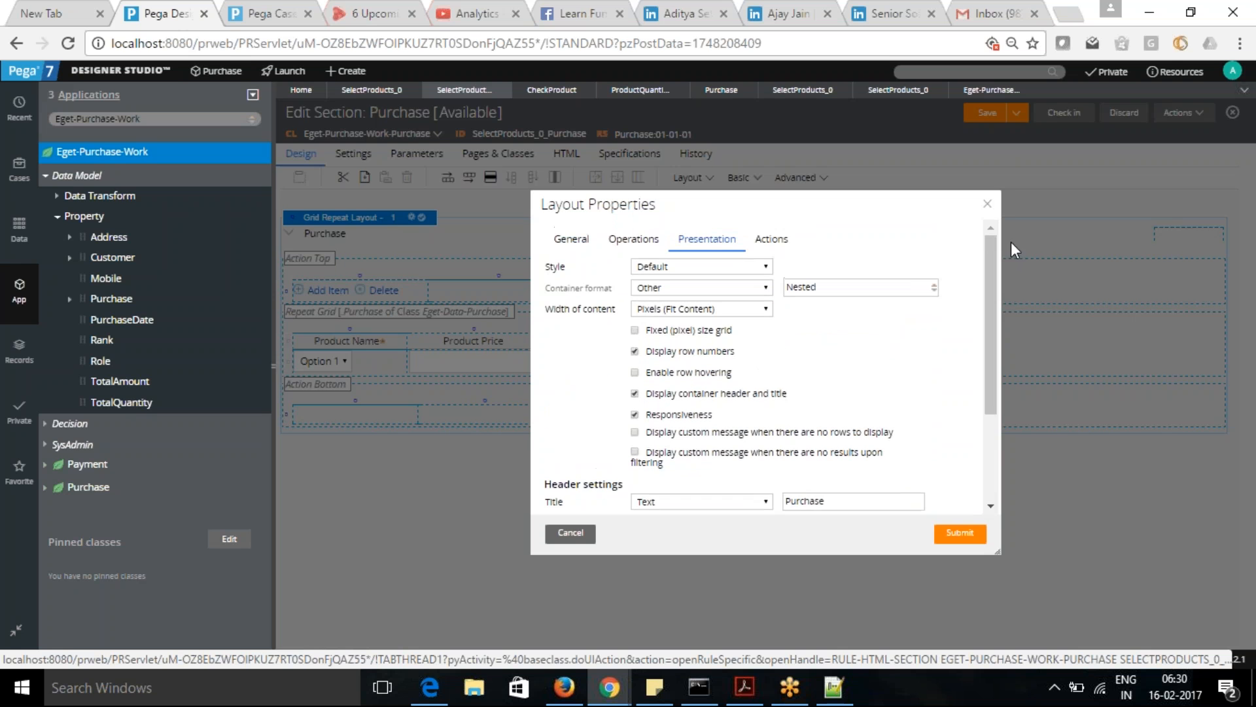
left_click(777, 247)
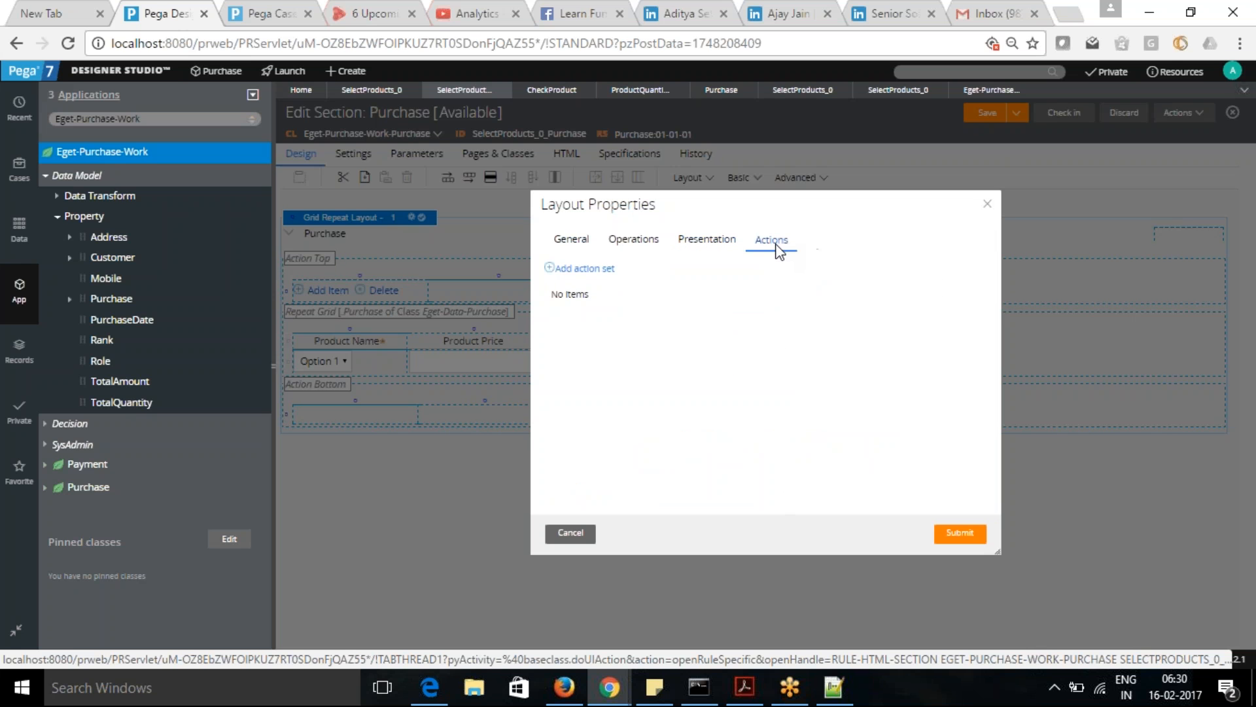
left_click(568, 533)
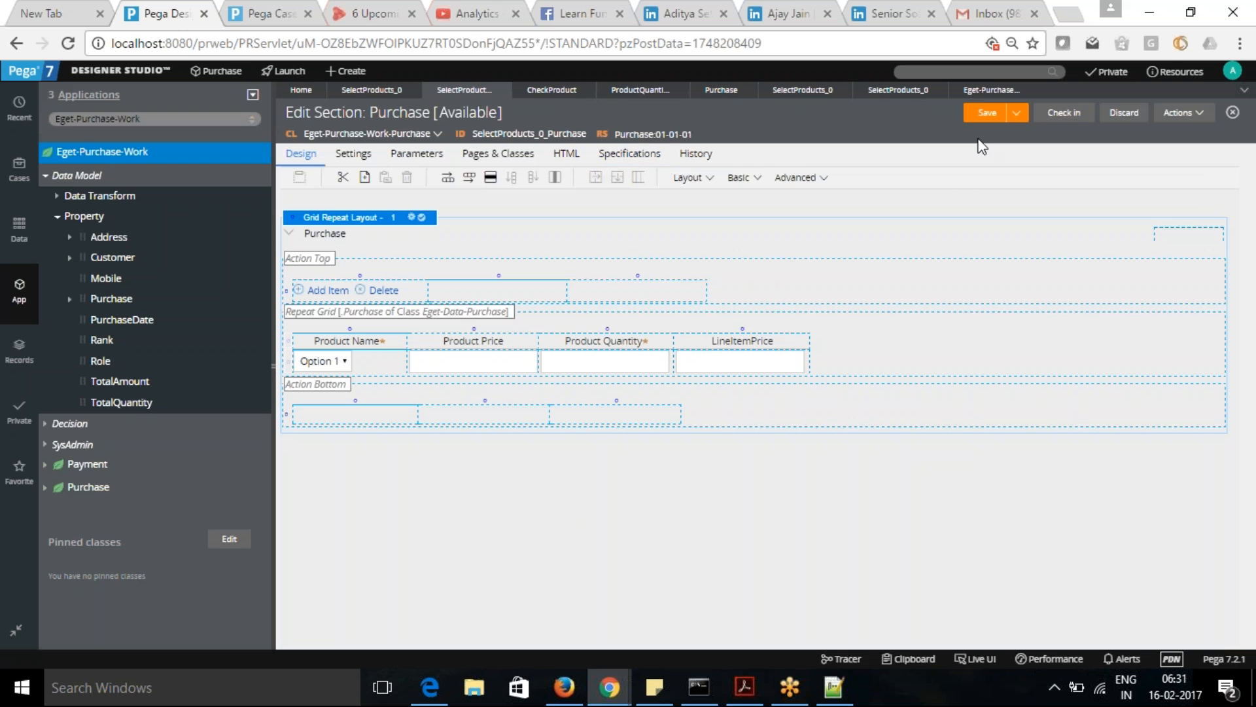
left_click(990, 115)
- Switch to Notepad++, highlight the "Obj validate" and "Declare Constraint" lines in the validation notes, and return to Designer Studio
key("alt+Tab")
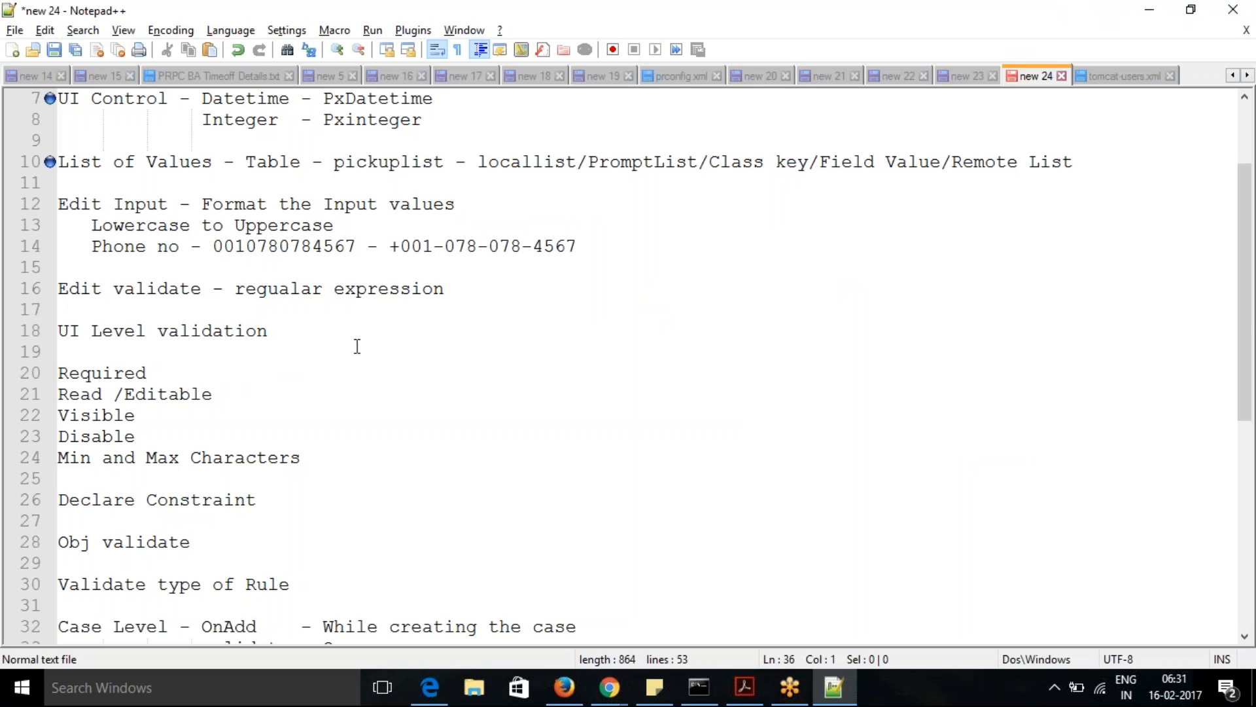
left_click_drag(1250, 334, 1249, 455)
left_click_drag(191, 288, 58, 289)
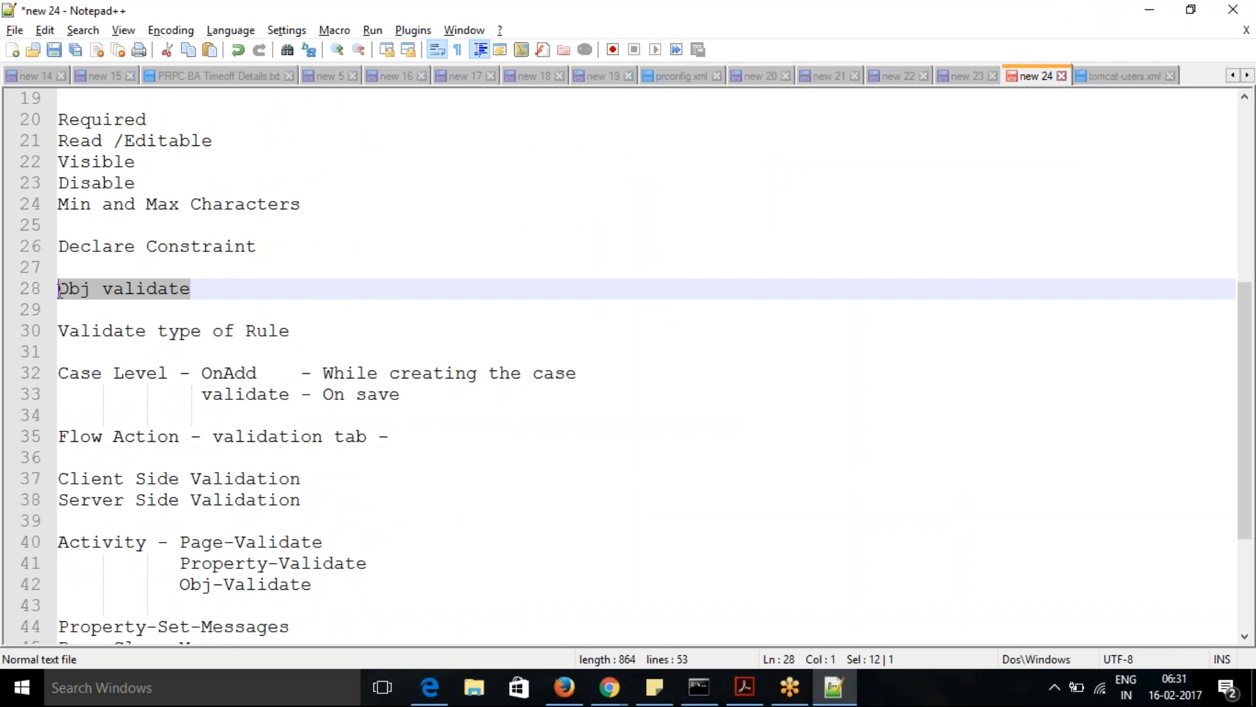
left_click(119, 268)
left_click(257, 247)
left_click_drag(256, 247, 59, 247)
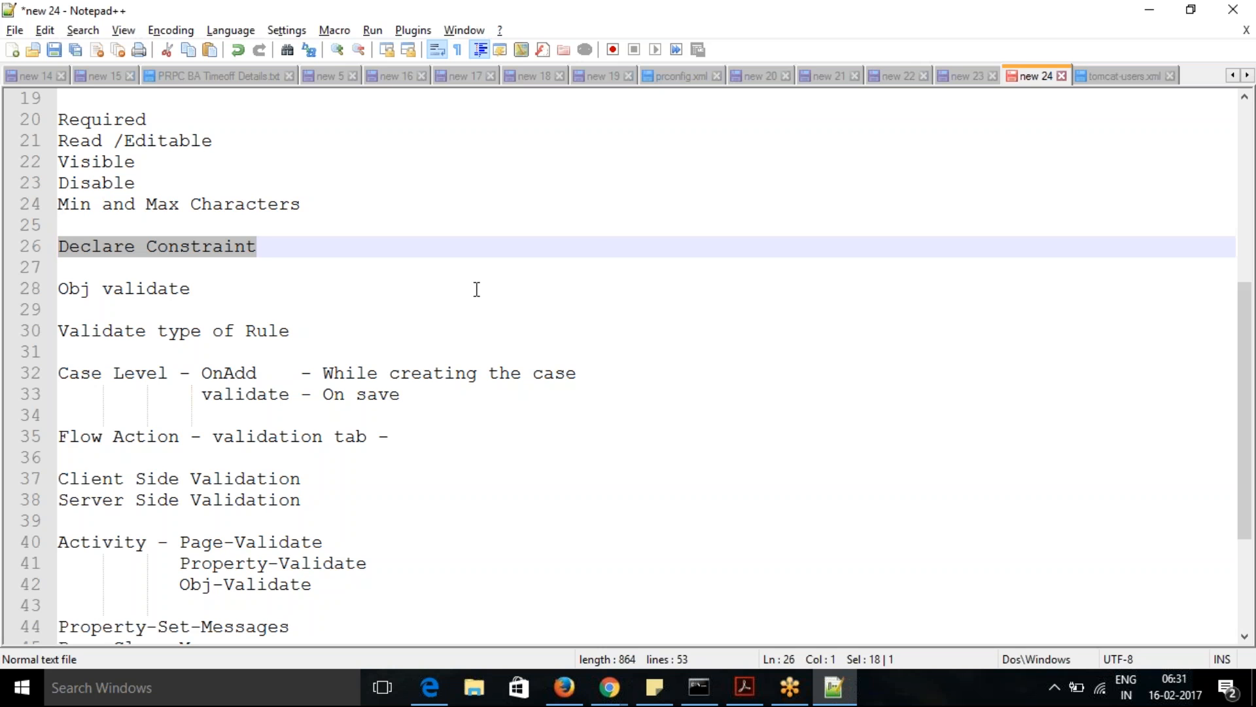
key("alt+Tab")
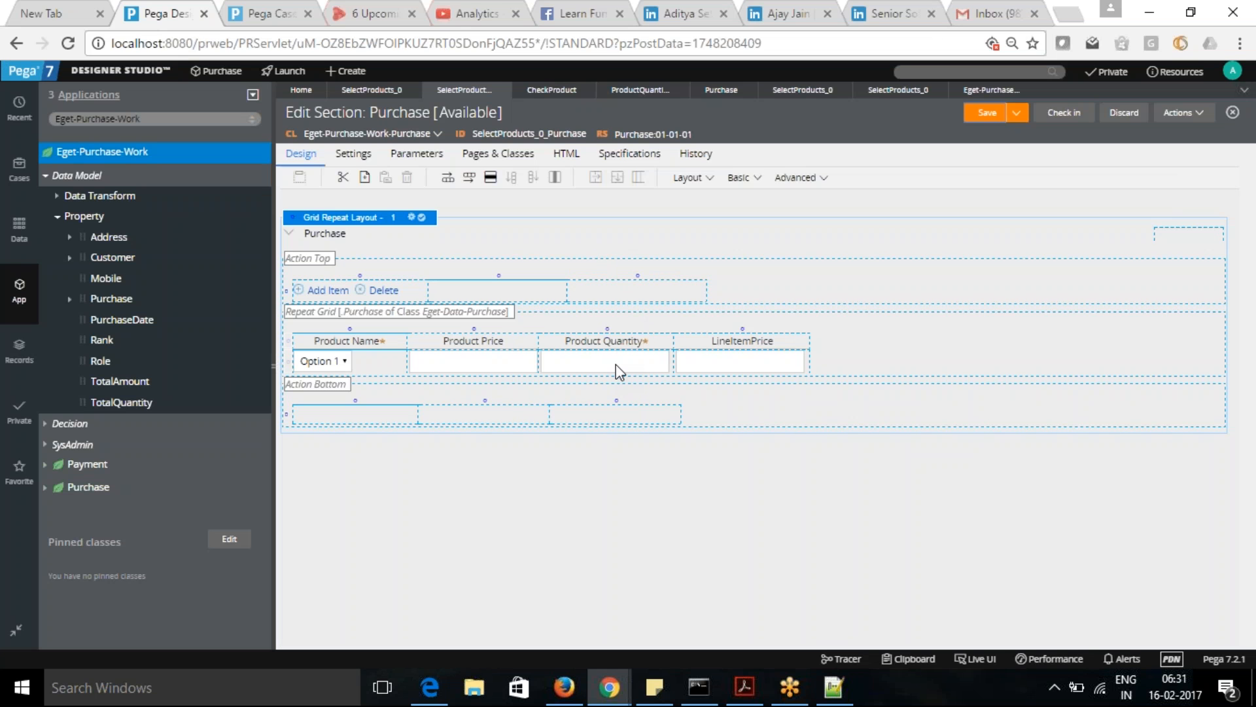
- Open the form for creating a new Constraints record in the Eget-Purchase-Work class
left_click(57, 217)
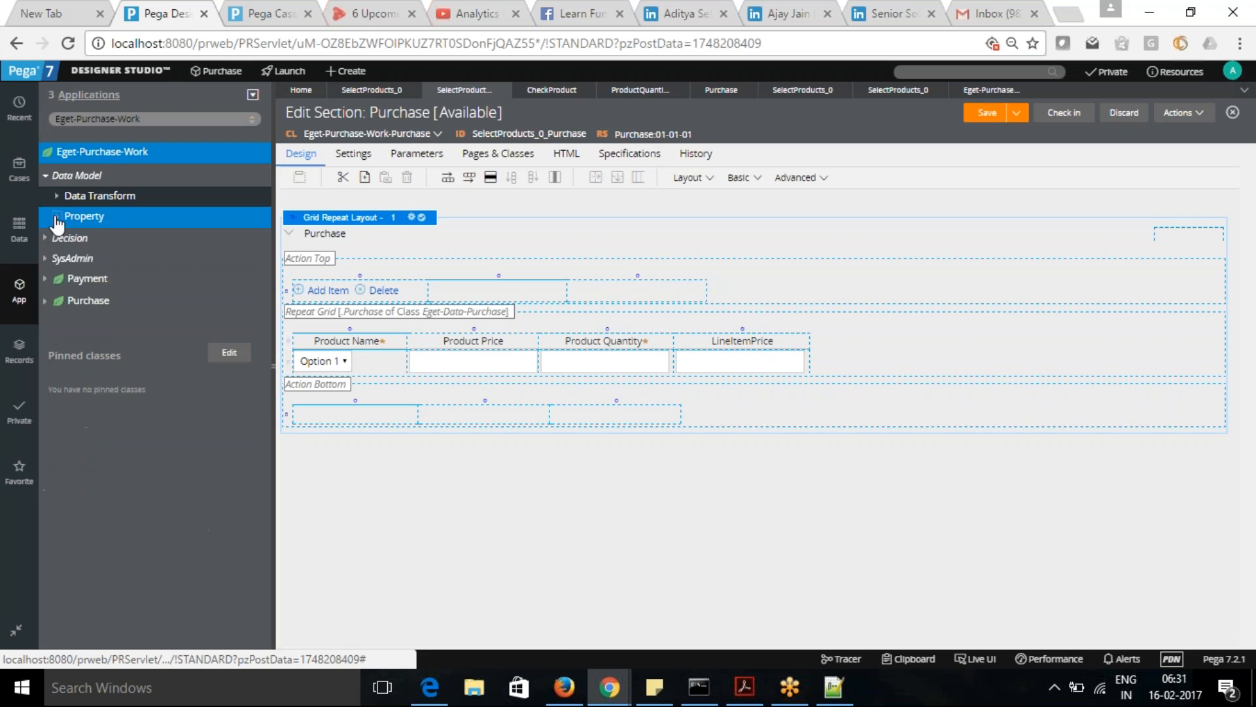
right_click(99, 159)
mouse_move(99, 193)
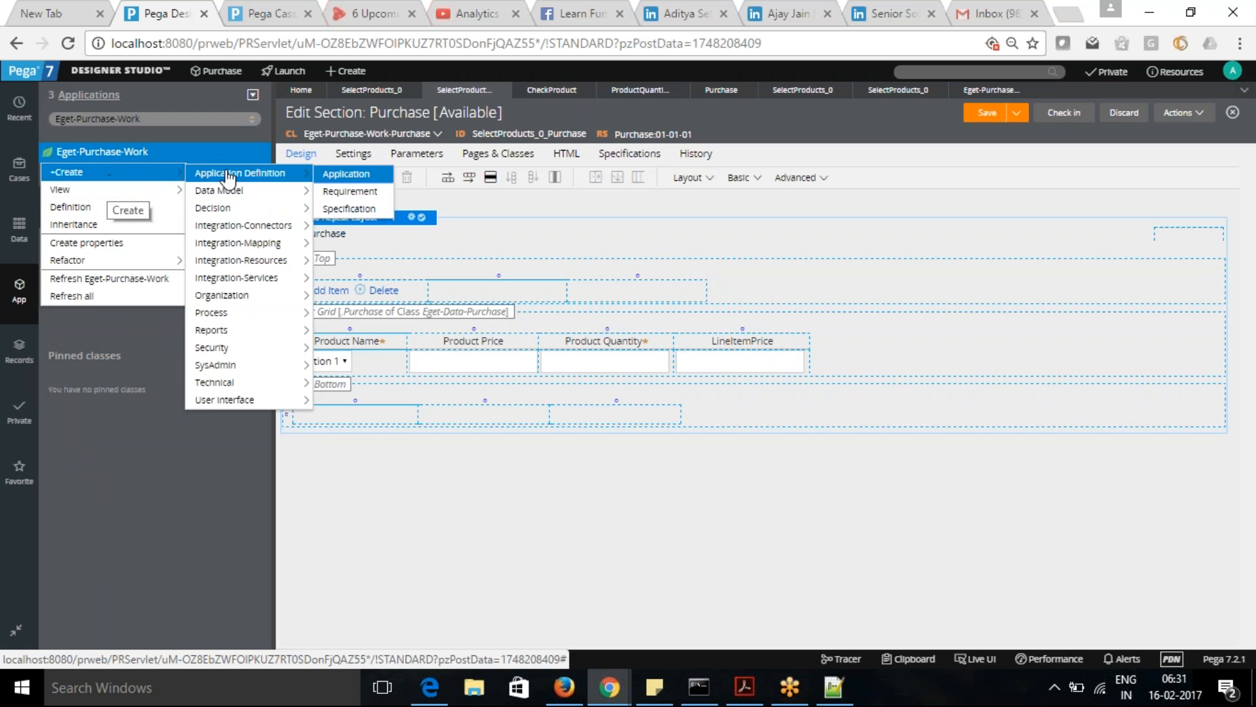
mouse_move(242, 211)
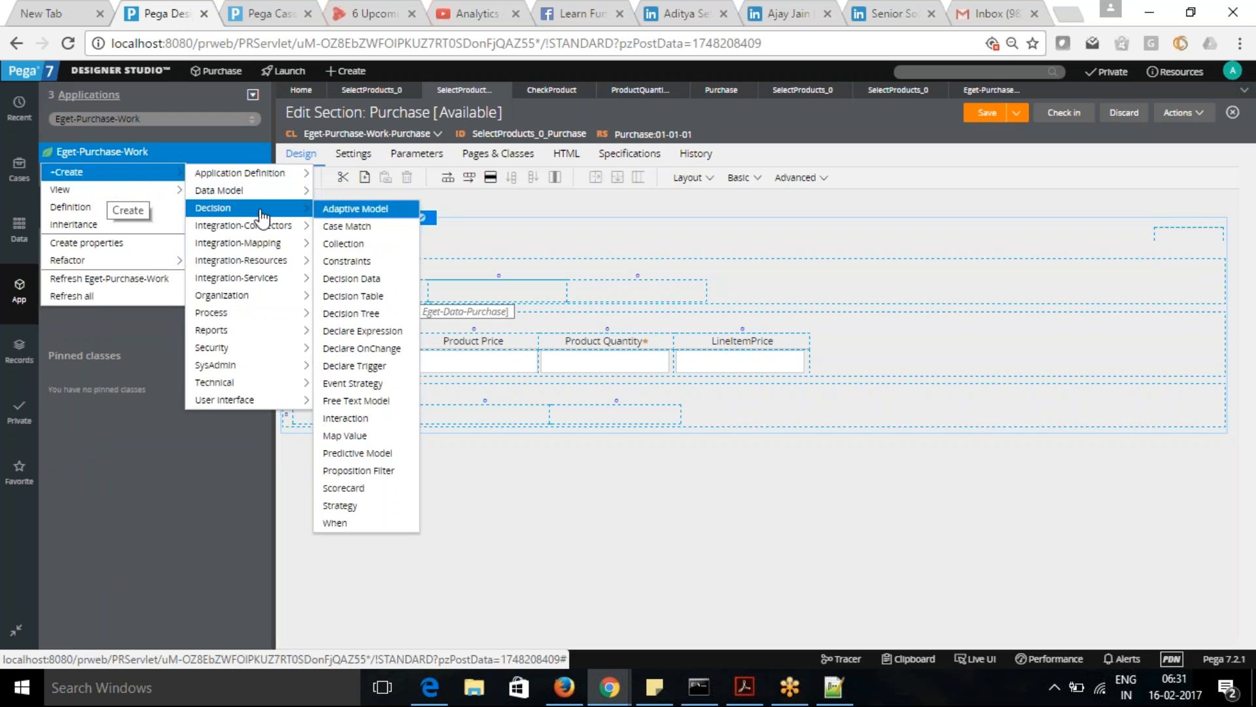
left_click(360, 265)
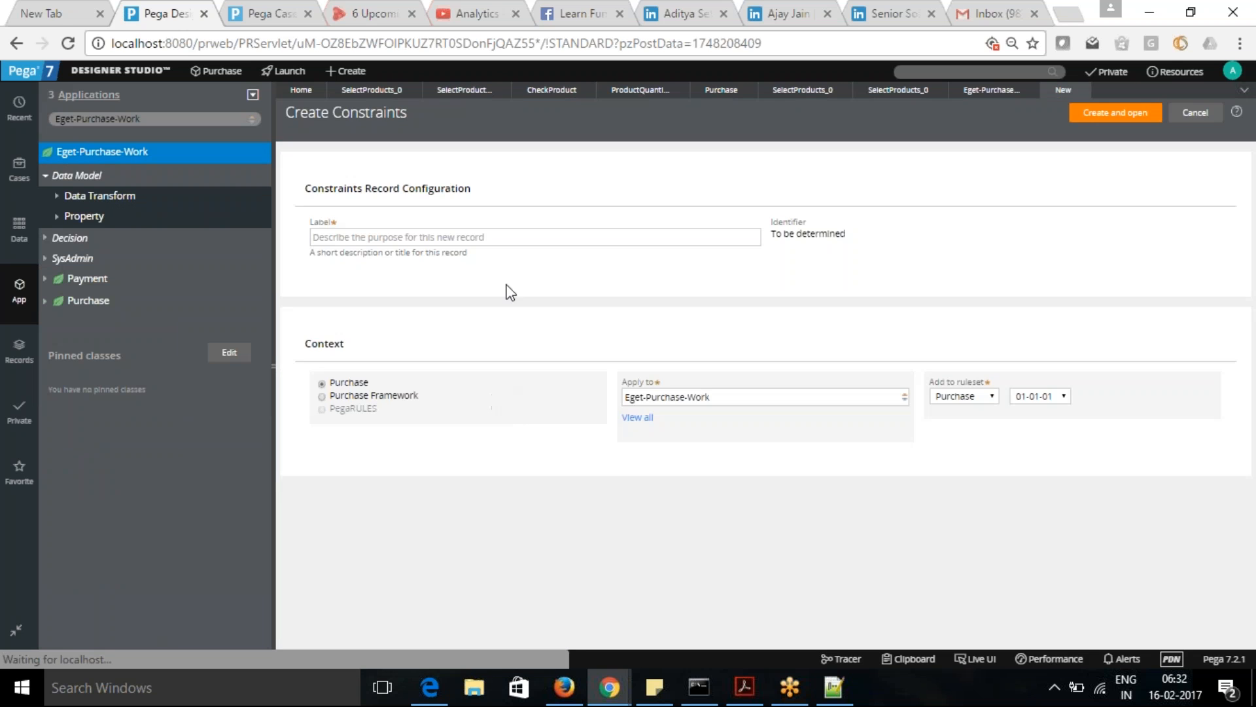
- Label the new constraints record CheckProduct, then create and open it
left_click(523, 239)
type("CheckPr")
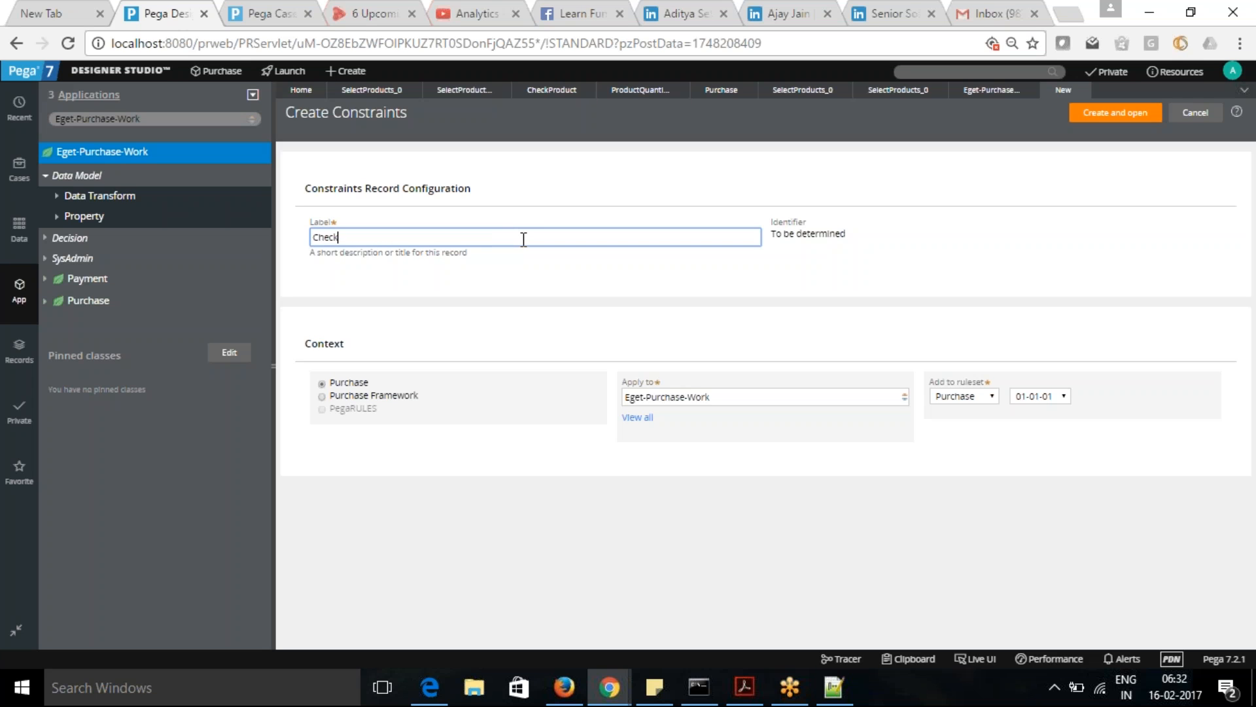
type("oduct")
left_click(1117, 115)
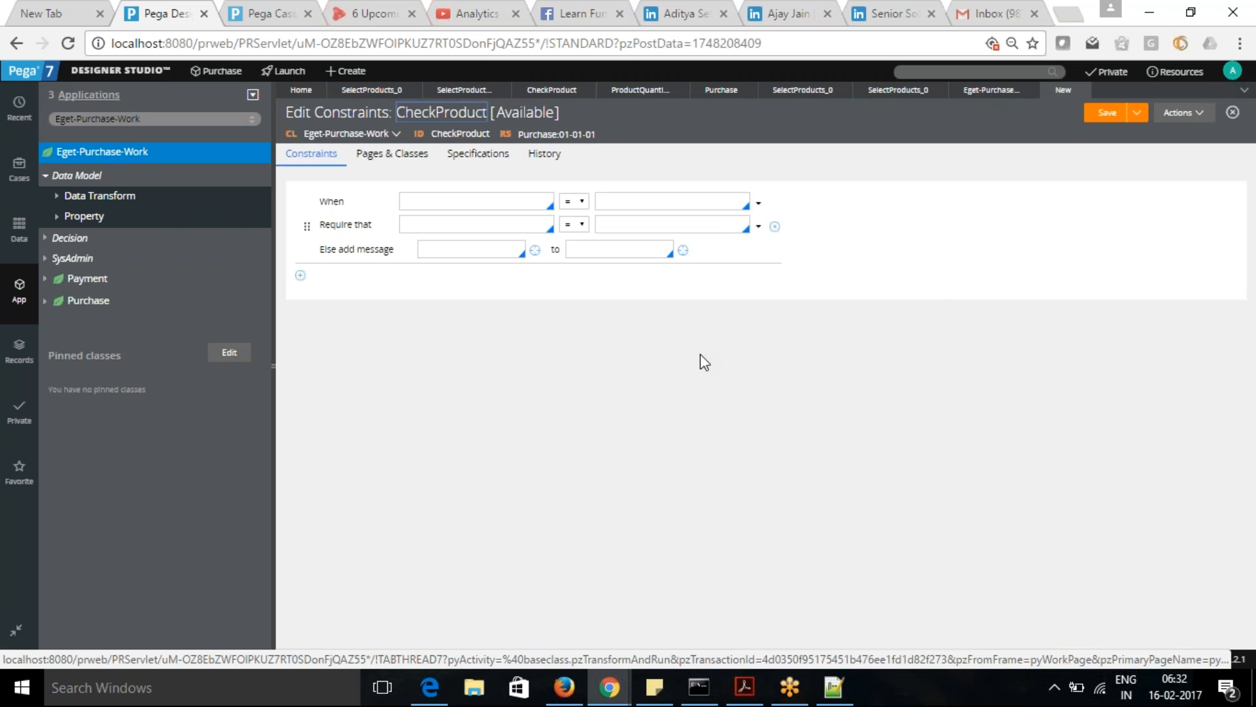
- Try a When condition that compares .PurchaseDate using the > operator
left_click(459, 205)
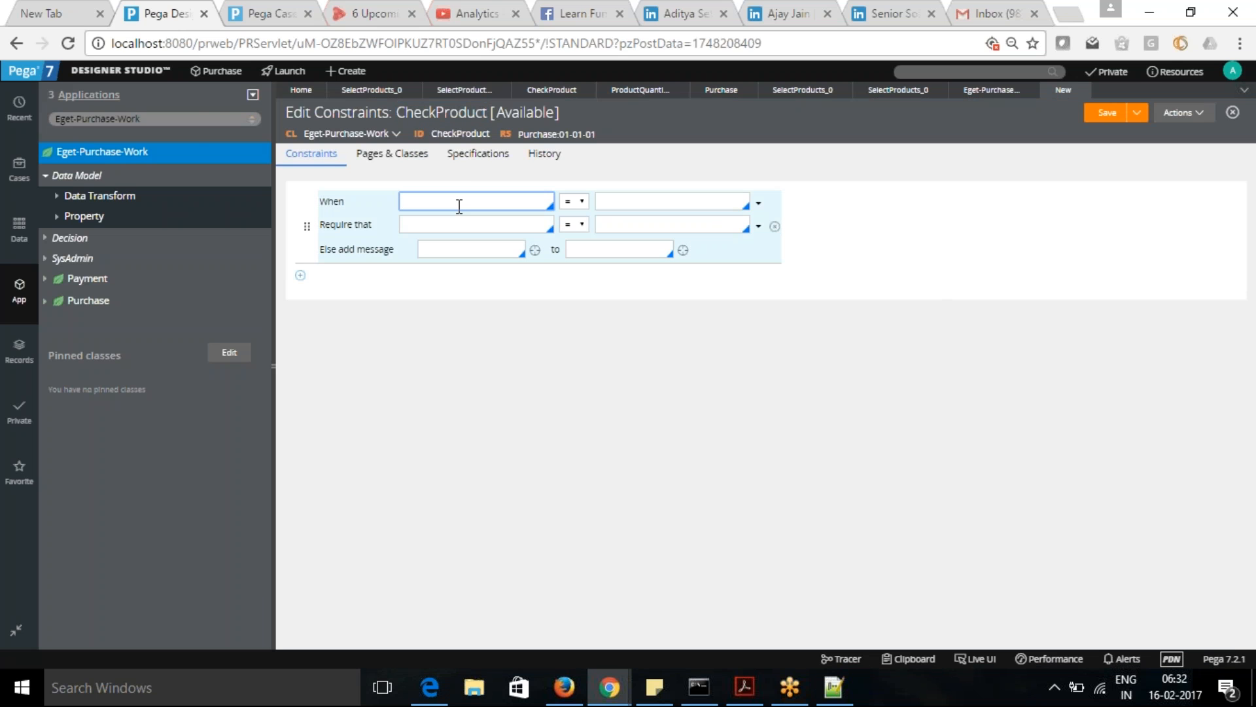
left_click(459, 205)
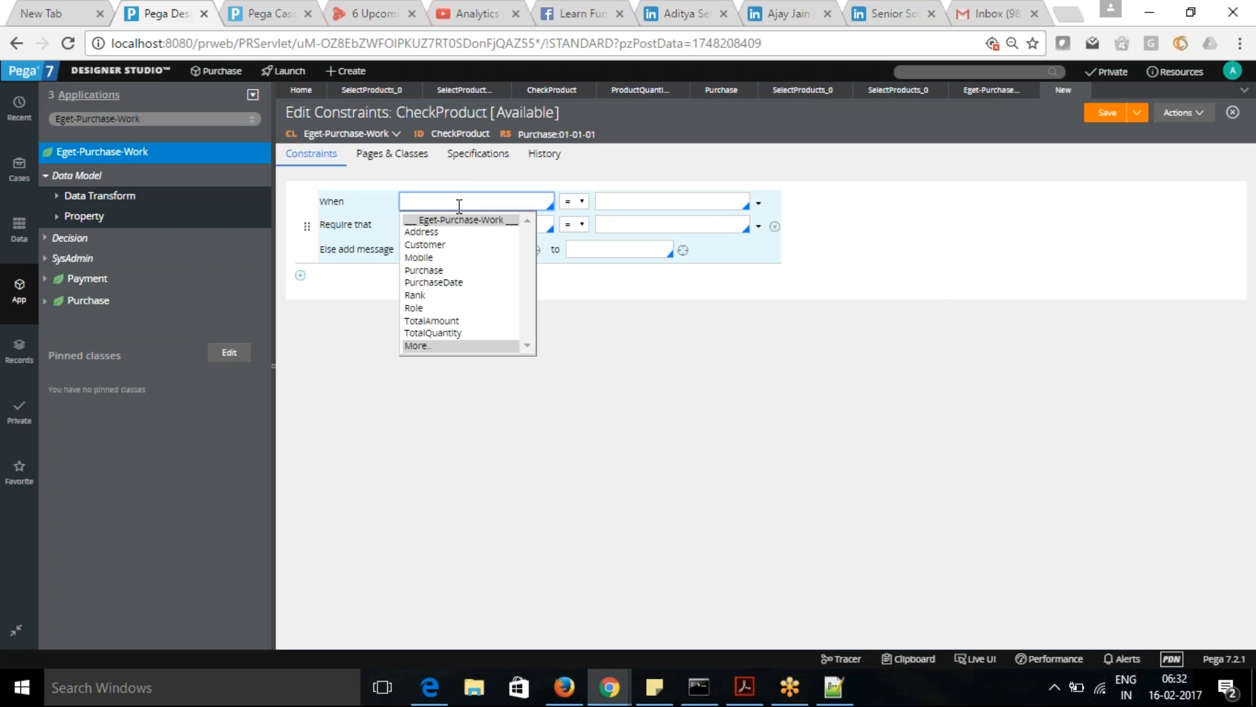
left_click(441, 283)
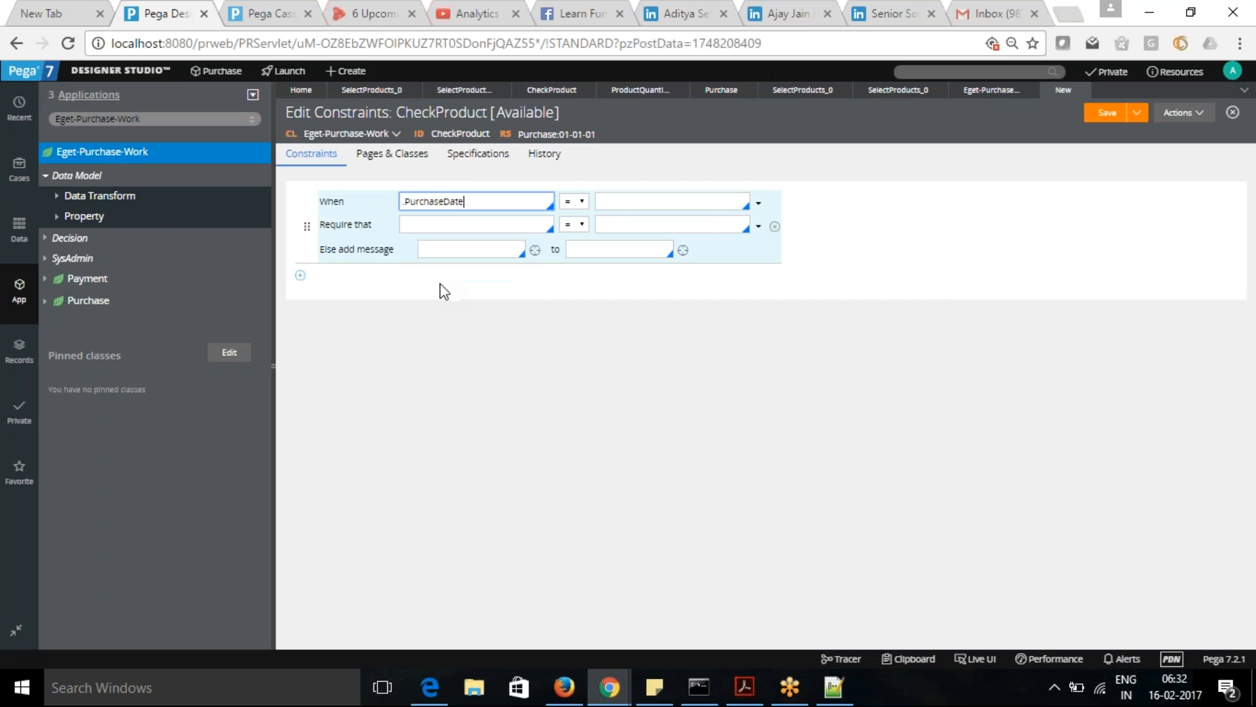
left_click(587, 200)
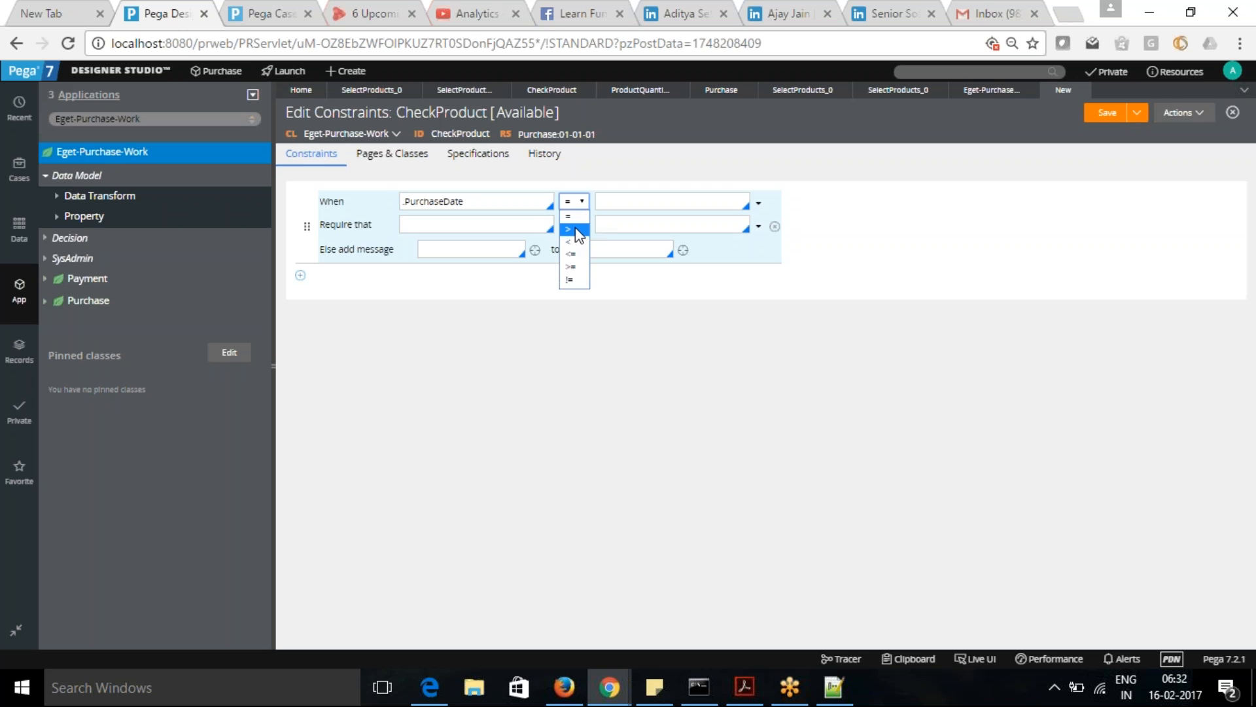
left_click(576, 229)
left_click(659, 200)
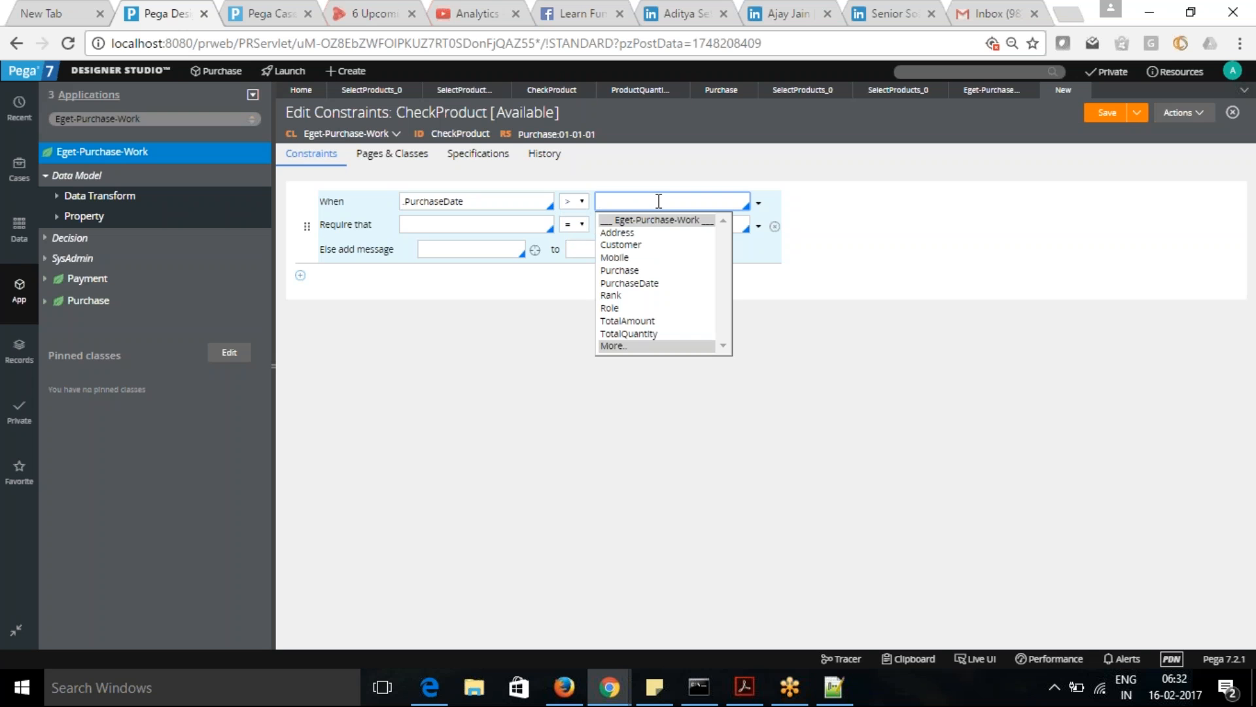
left_click(787, 364)
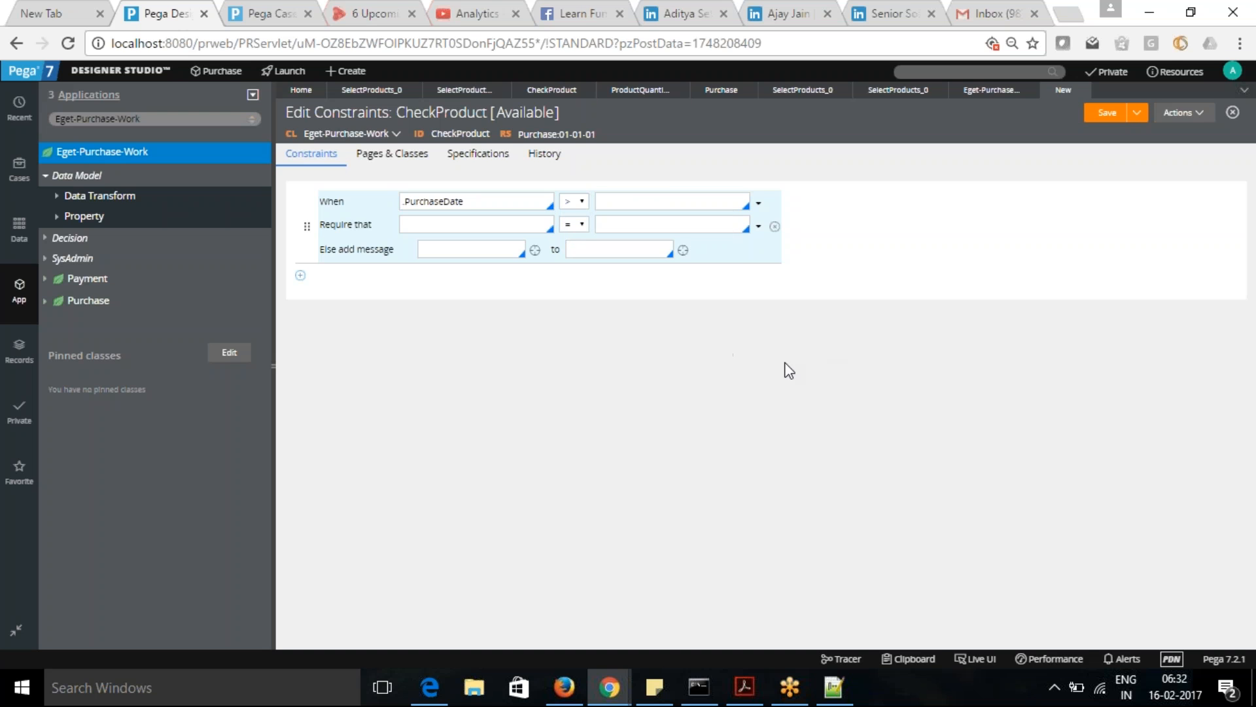
- Switch the When condition to "[a datetime] is in the [past/future]" and choose .PurchaseDate as its datetime
left_click(759, 204)
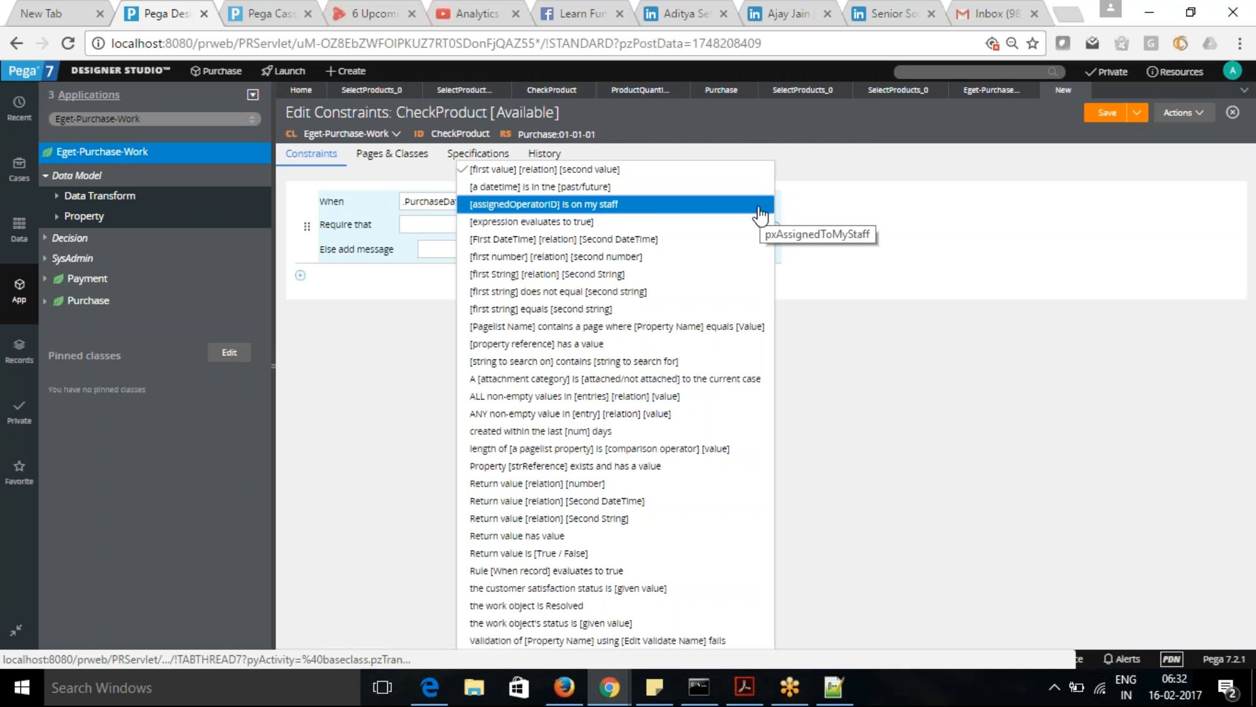
left_click(680, 187)
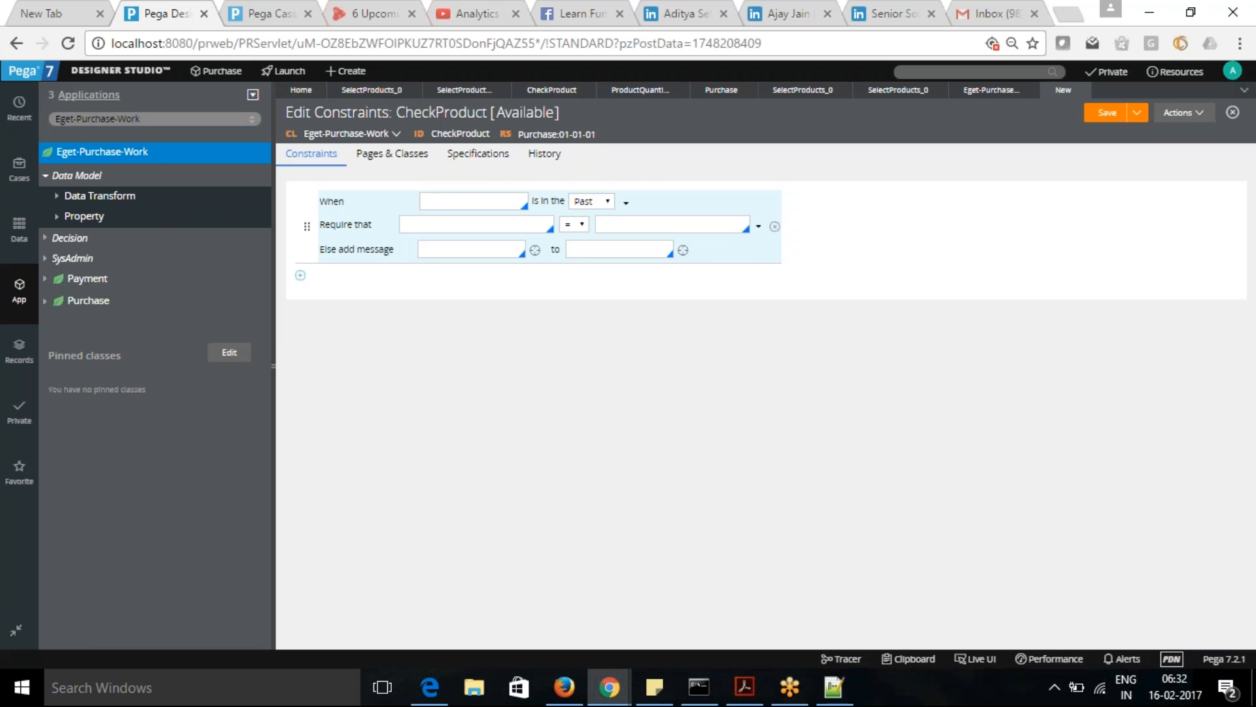
left_click(469, 202)
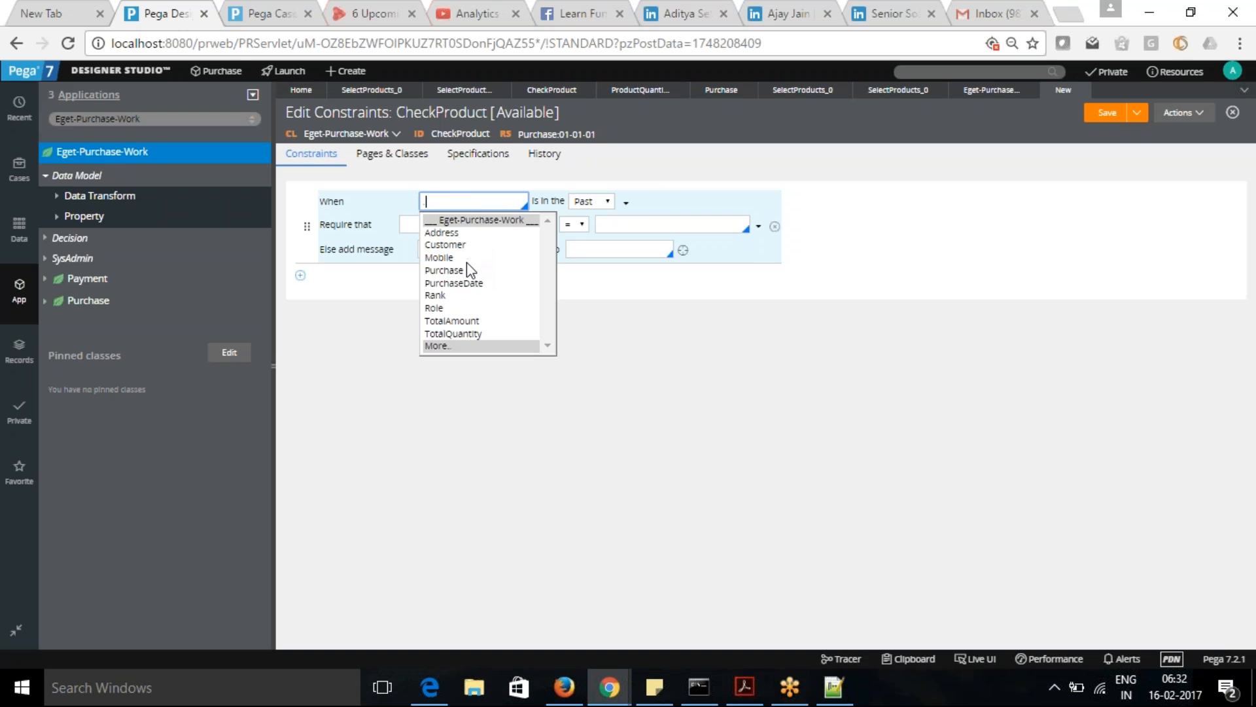
left_click(459, 284)
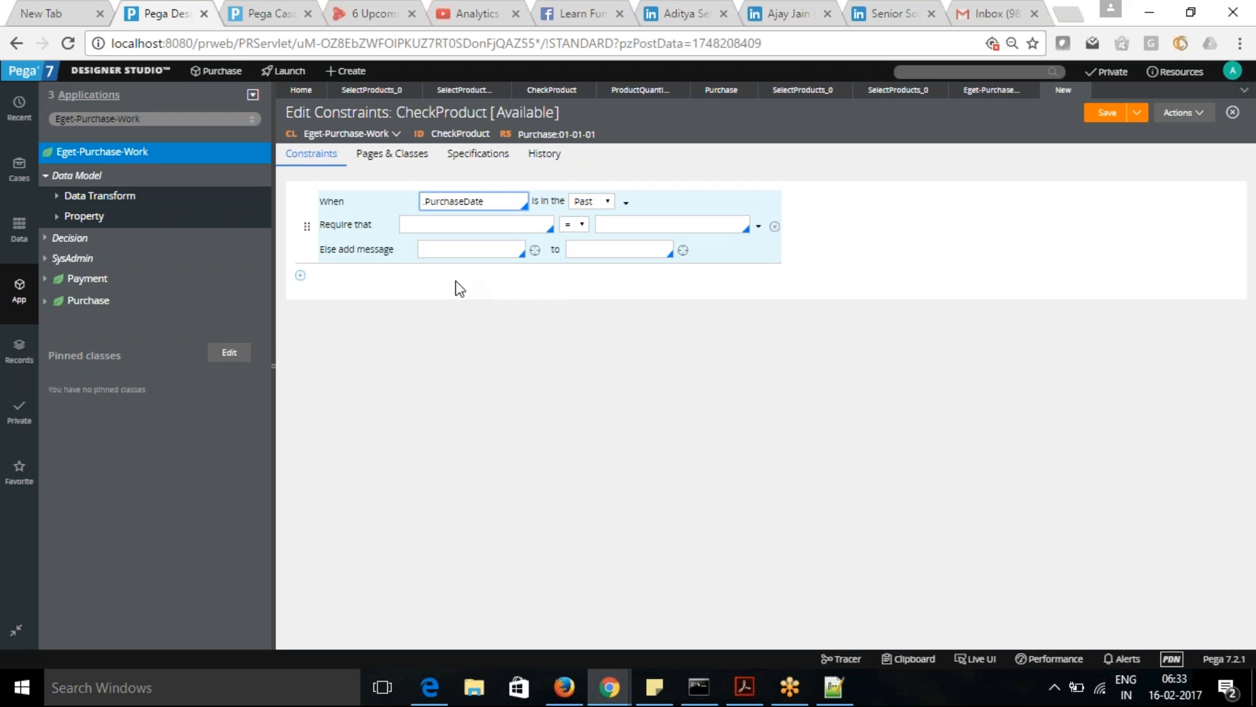
- Browse the properties and functions offered for the Require that condition, then clear the constraint row
left_click(512, 226)
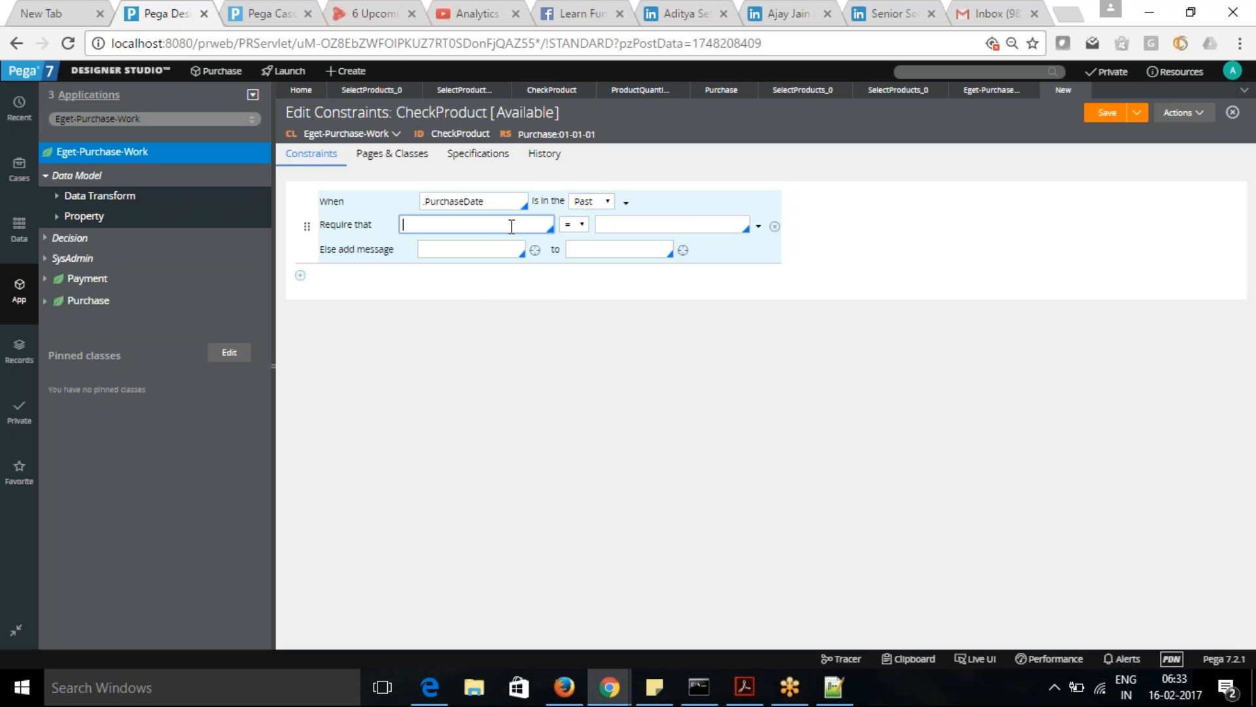
left_click(512, 225)
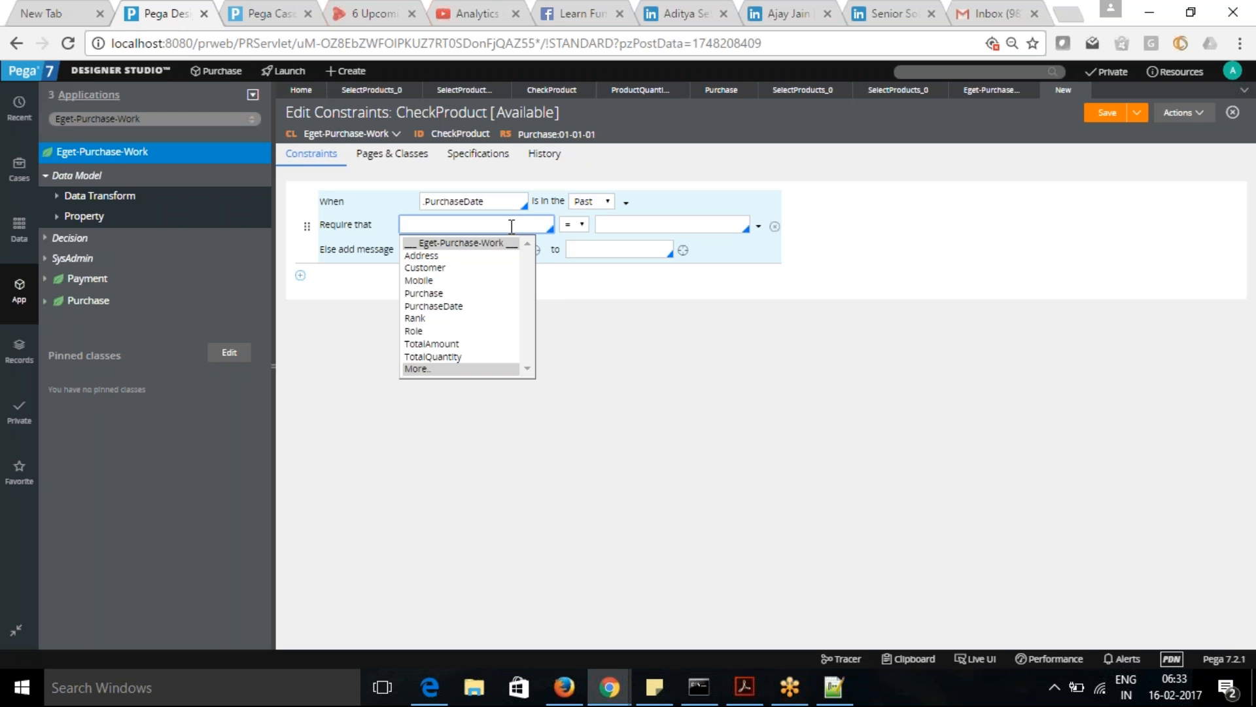
left_click(575, 341)
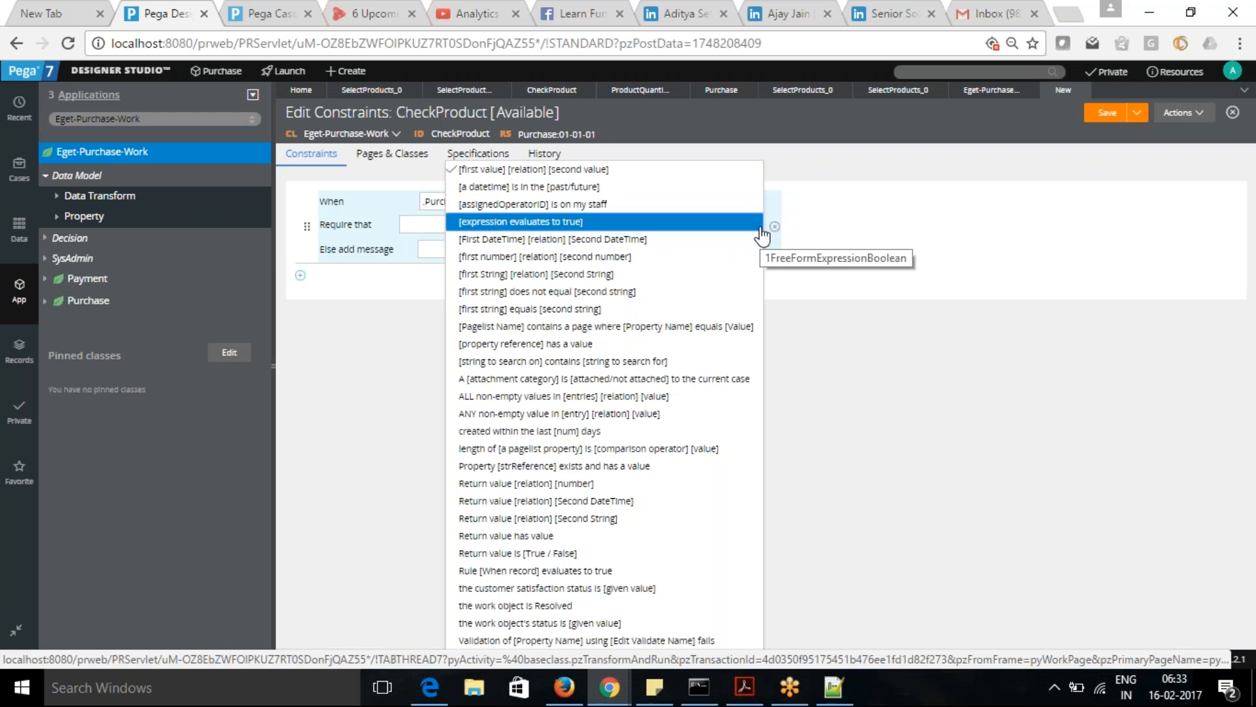
left_click(874, 265)
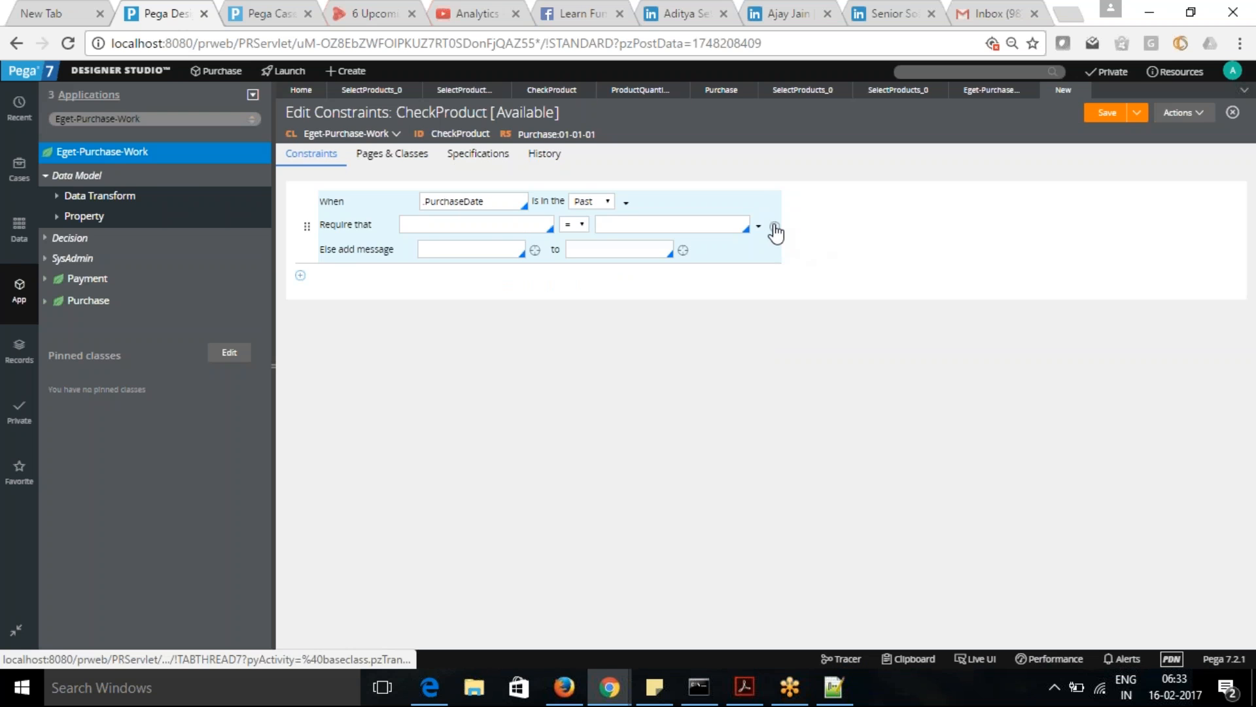
left_click(775, 227)
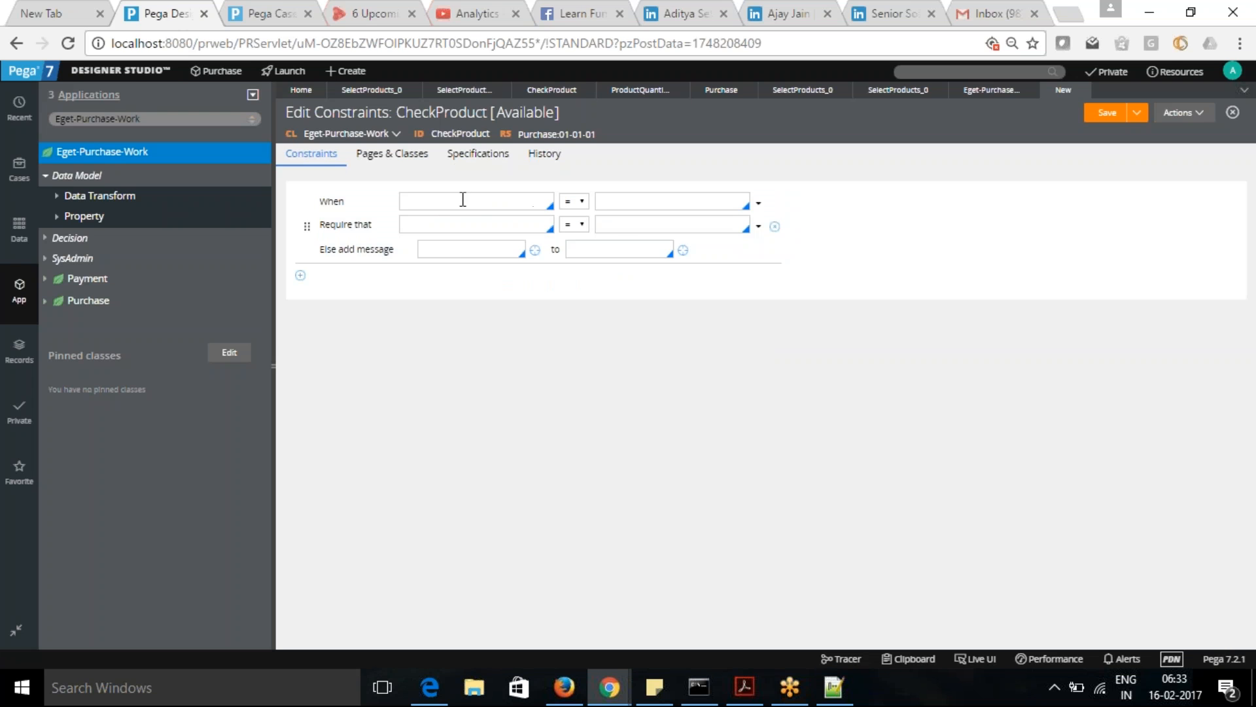
- Set the cleared row's When function to "[a datetime] is in the [past/future]" with .PurchaseDate in the Past
left_click(759, 204)
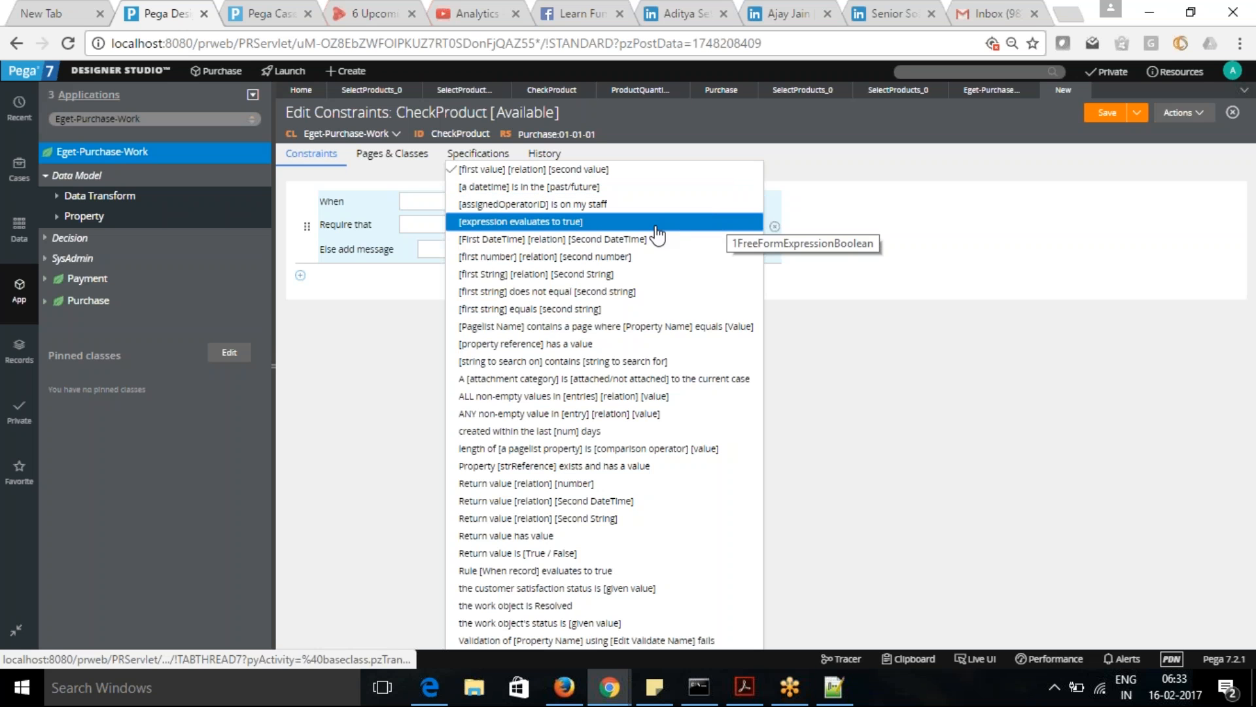
left_click(640, 188)
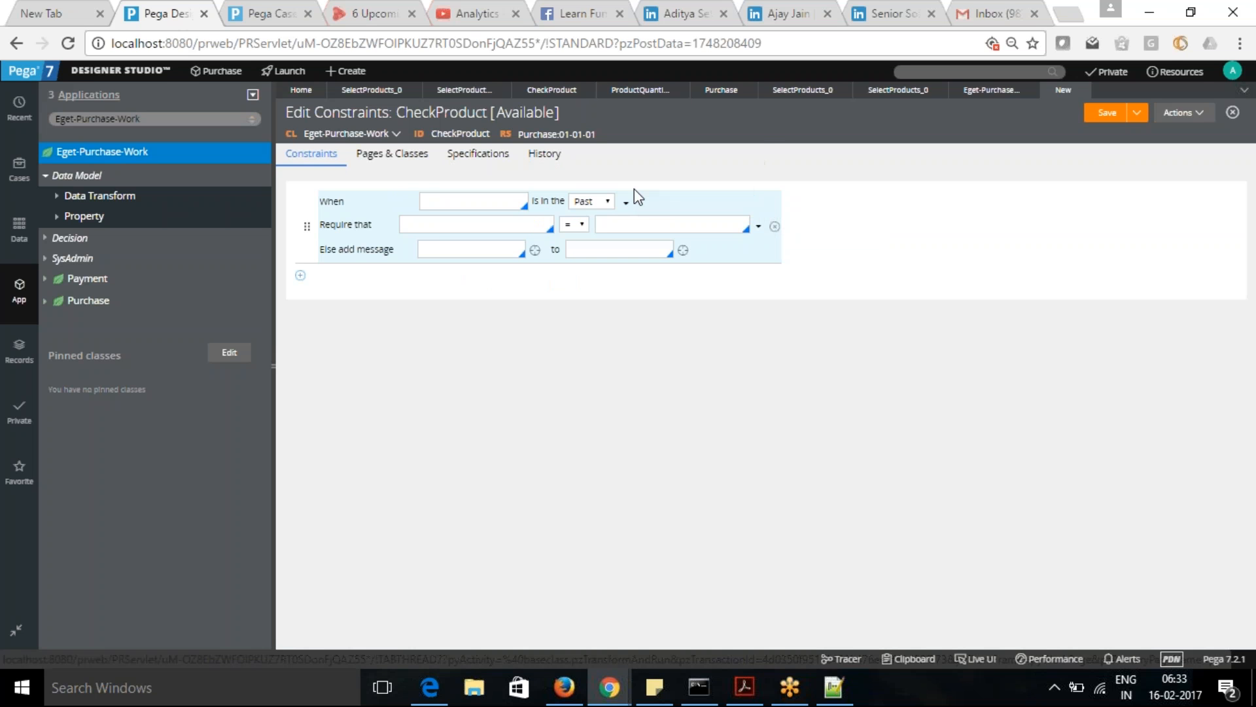
left_click(466, 202)
type(".")
left_click(460, 284)
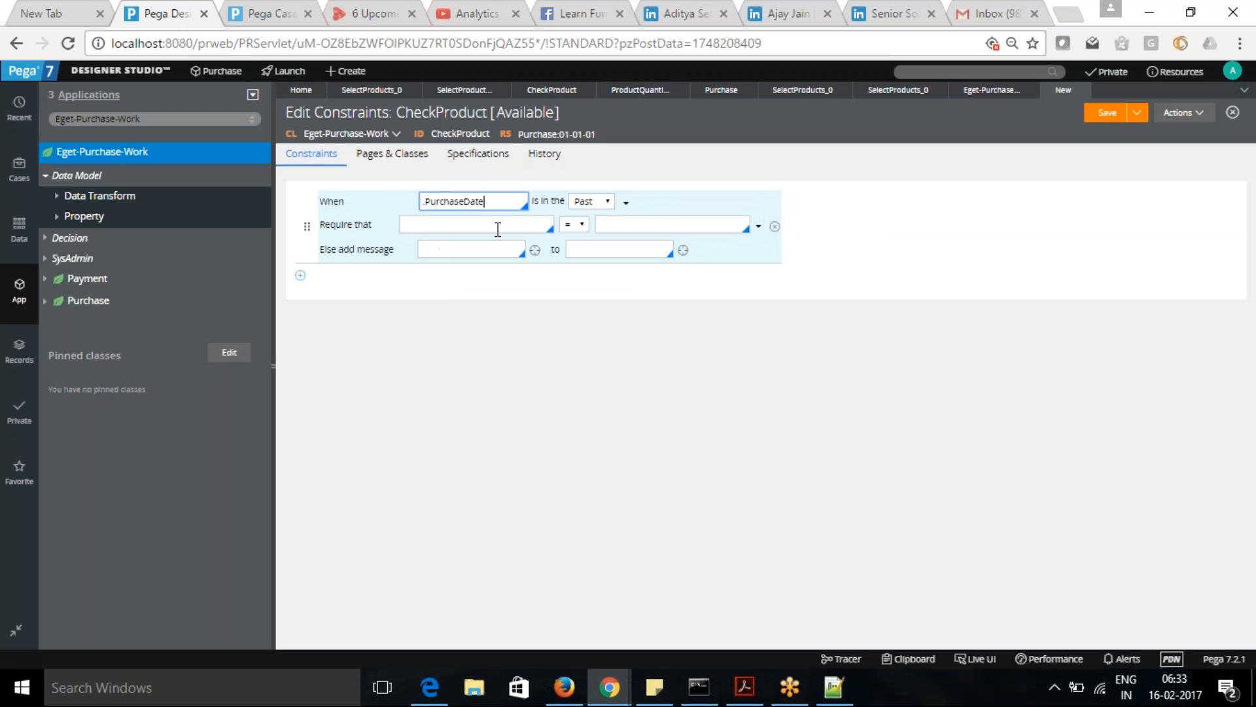
- Review the functions available for the Require that and When conditions without changing either one
left_click(528, 225)
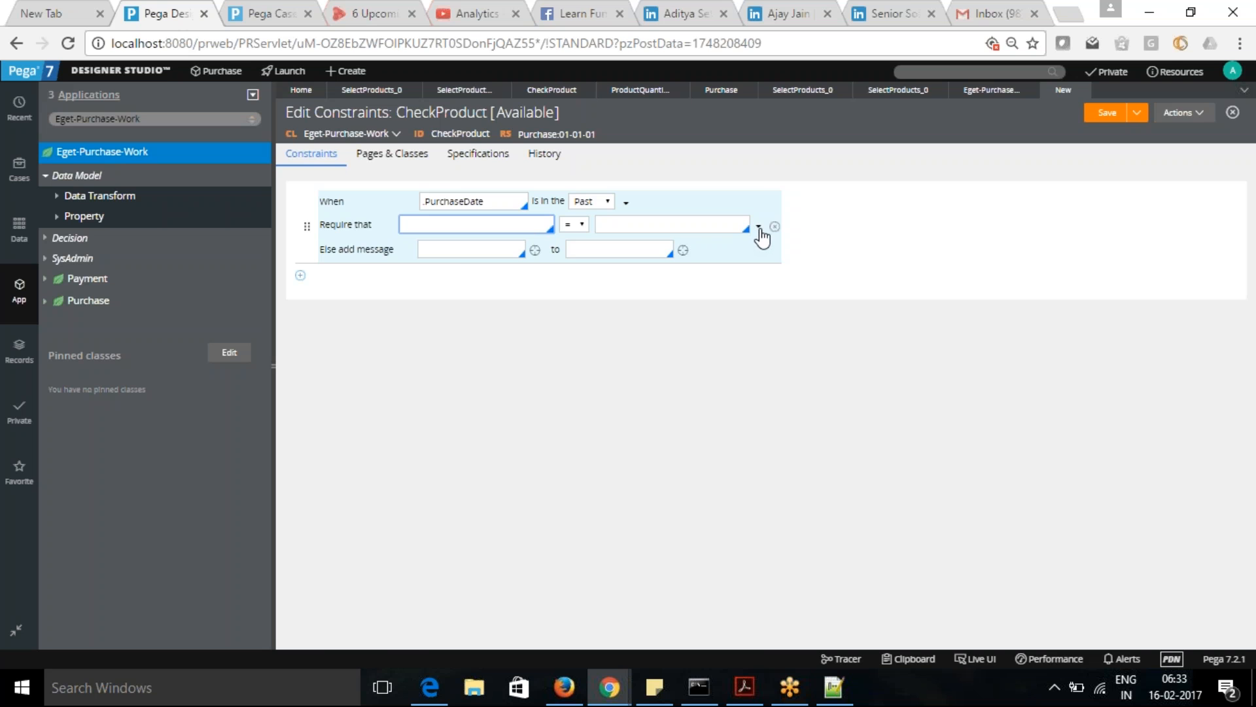
left_click(758, 226)
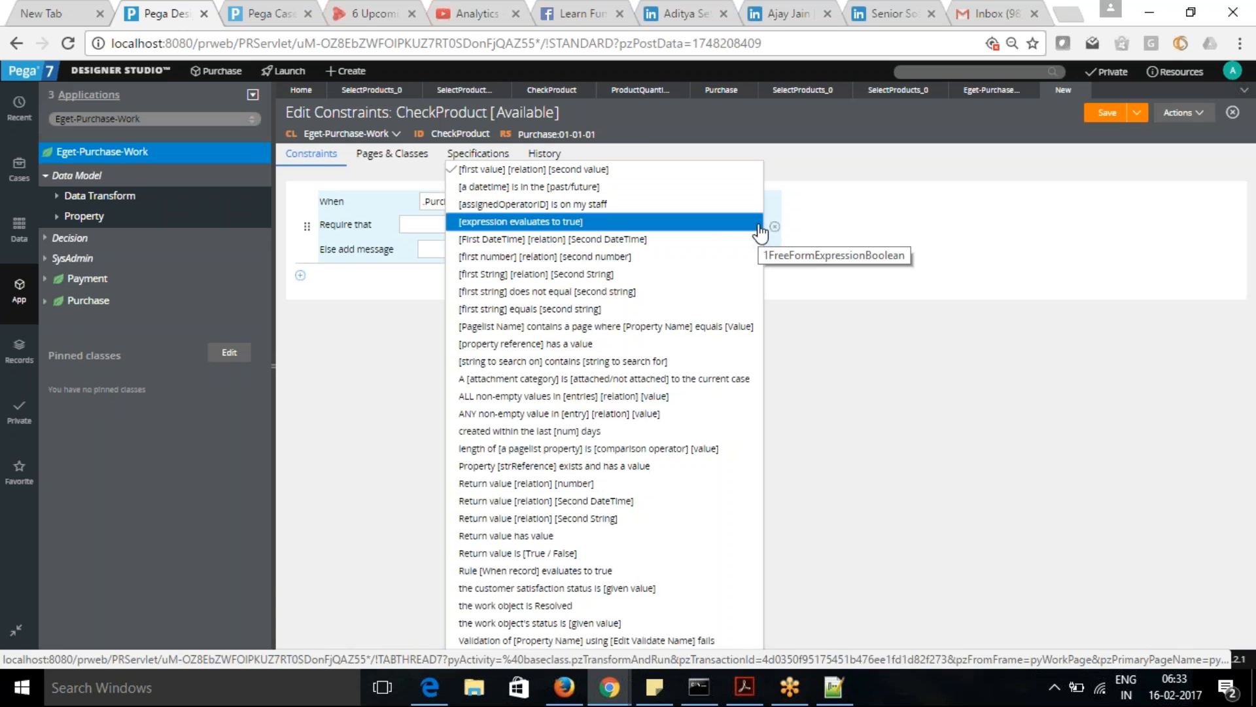
left_click(809, 195)
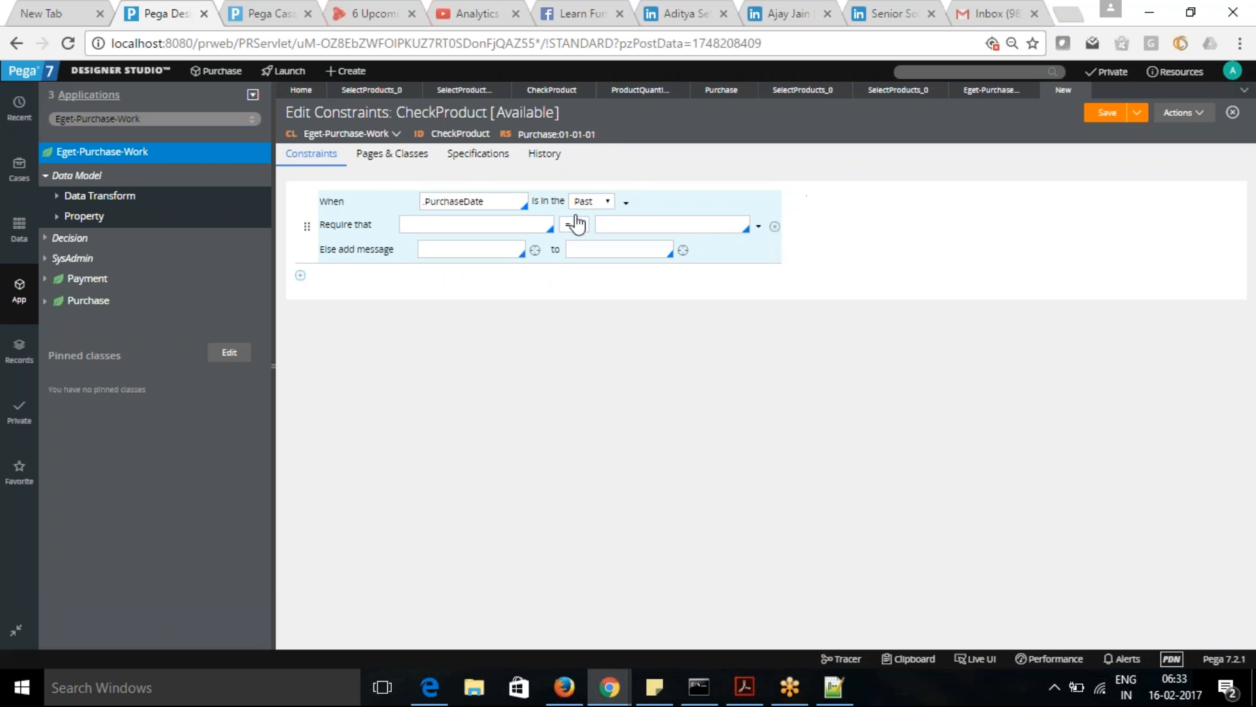
left_click(626, 203)
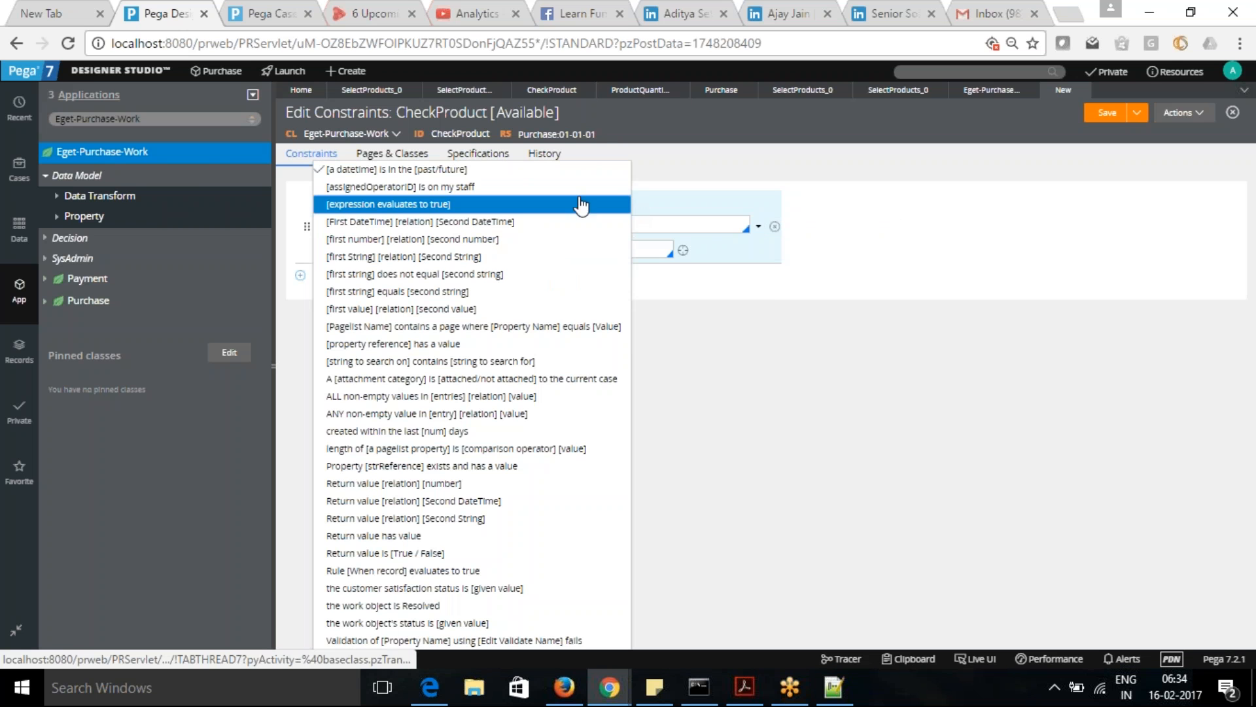
left_click(960, 210)
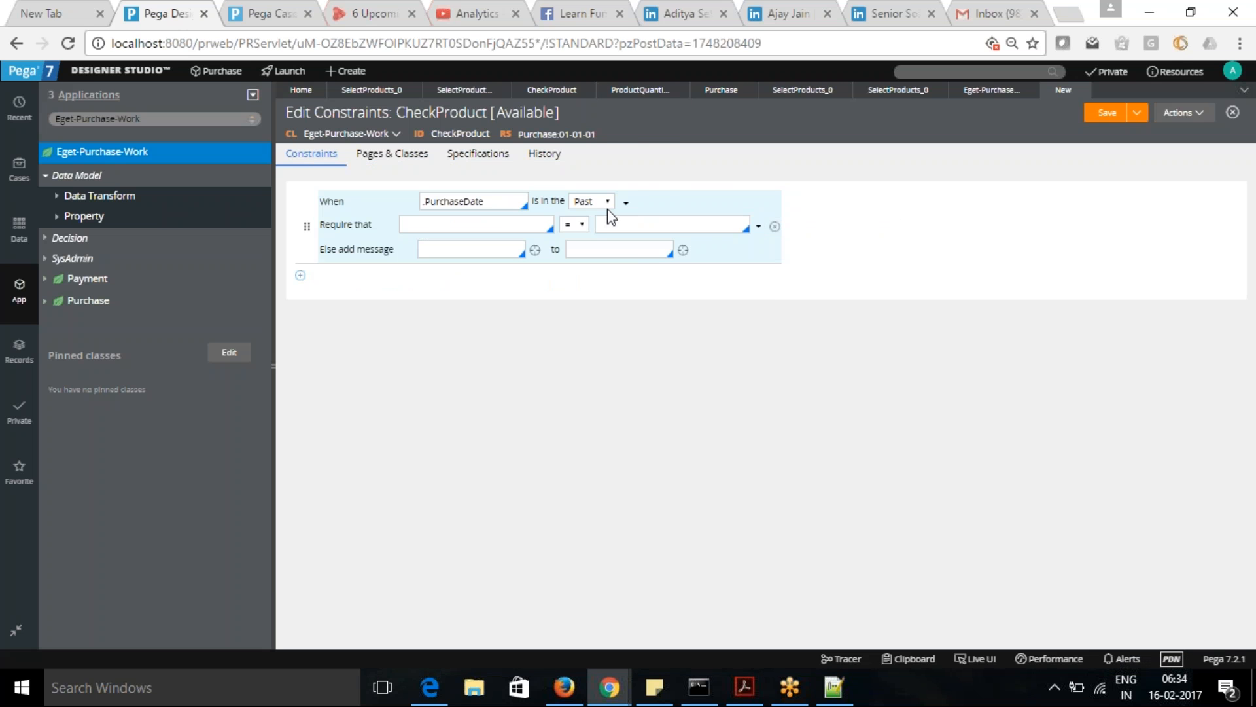
- Reselect "[a datetime] is in the [past/future]" as the When condition's function
left_click(626, 203)
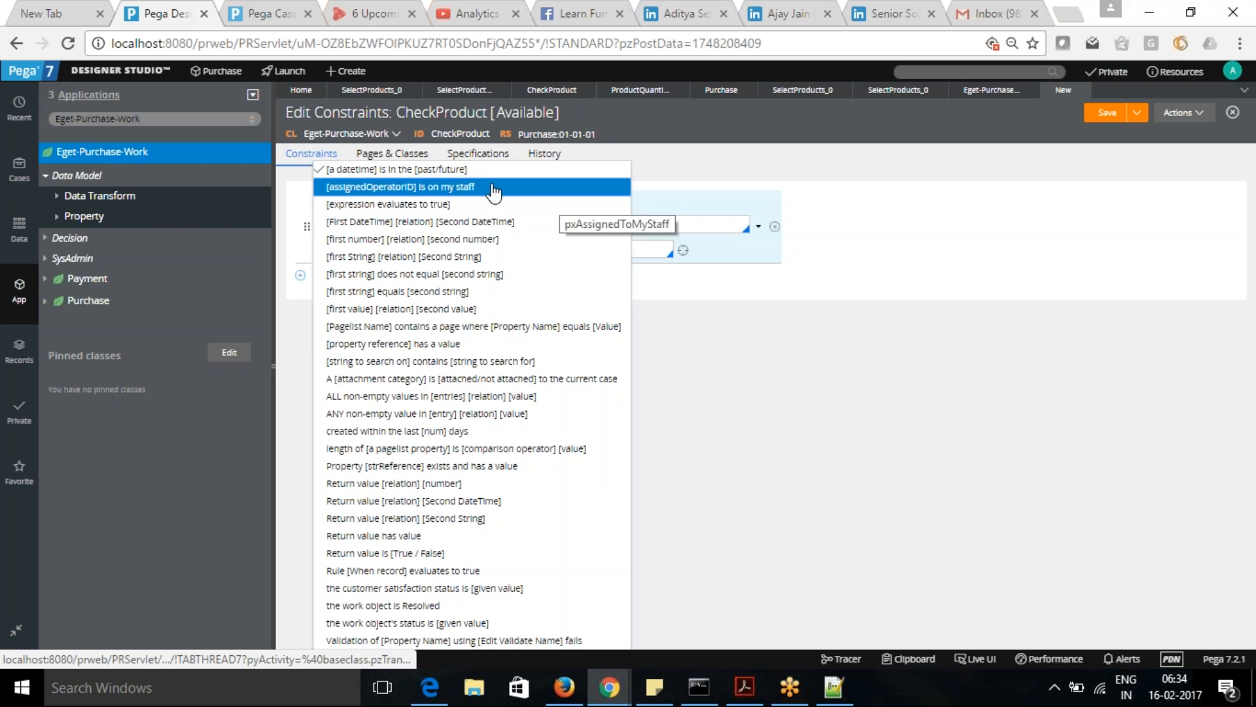
left_click(494, 172)
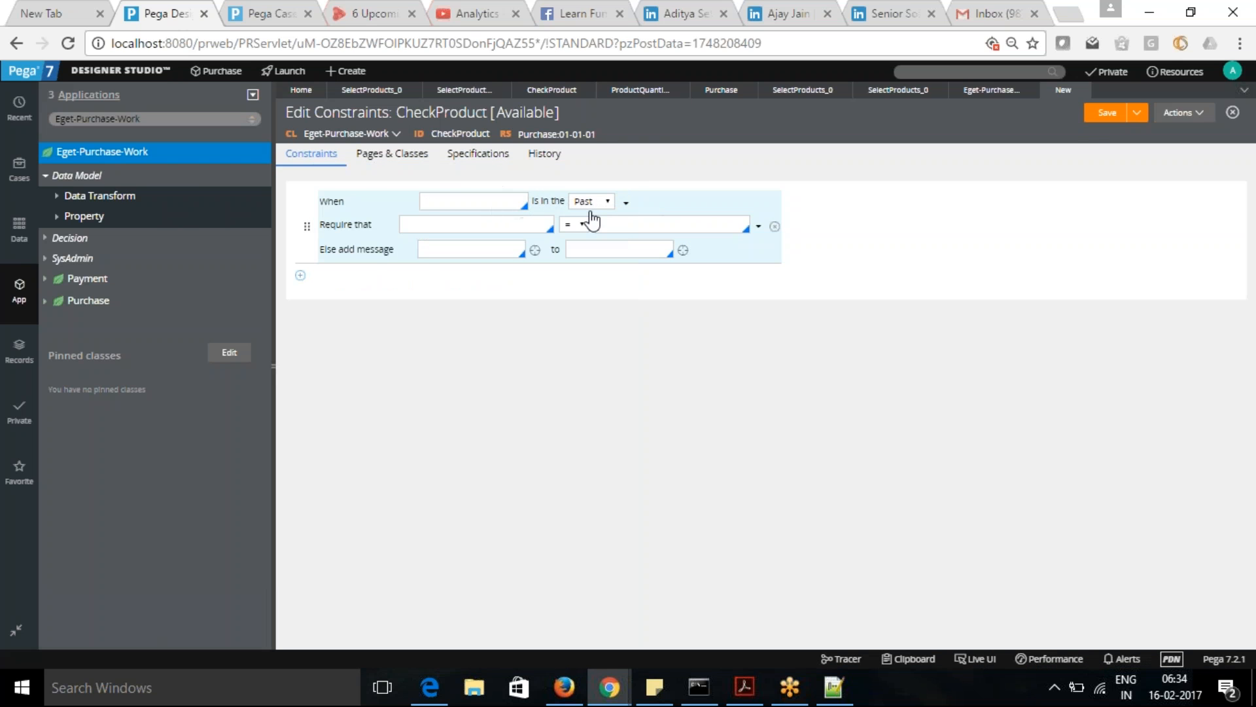
left_click(626, 203)
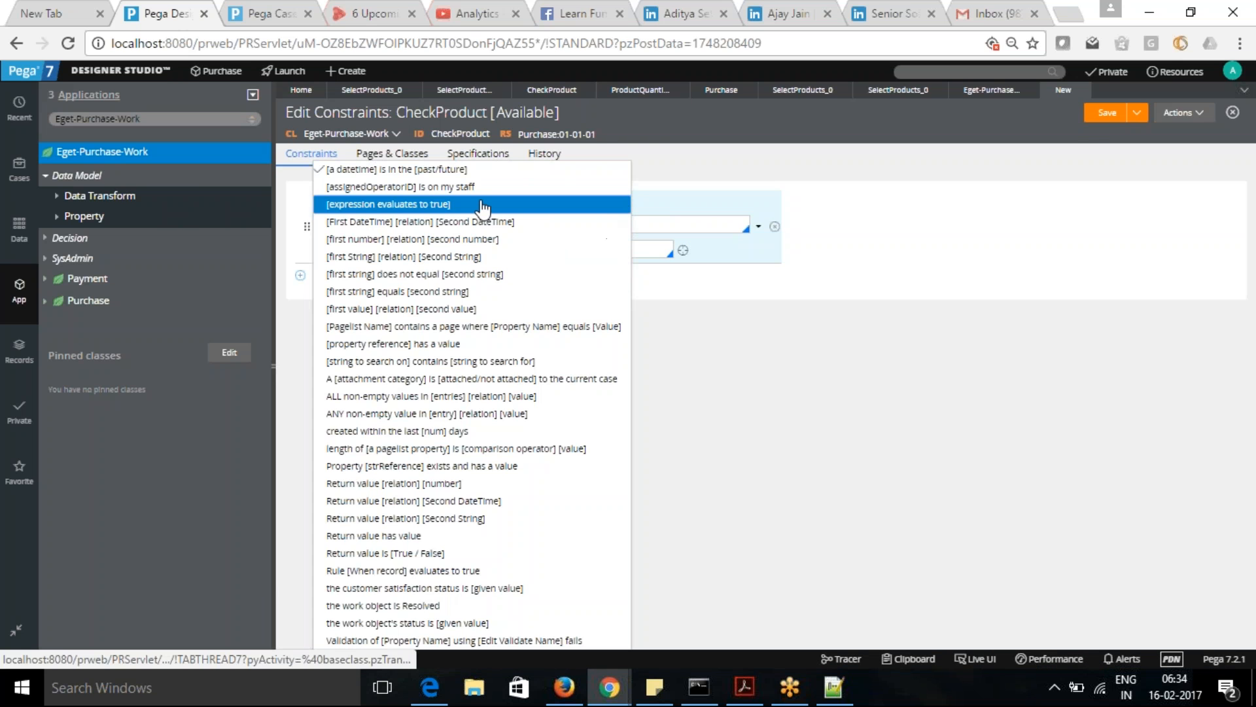
left_click(436, 170)
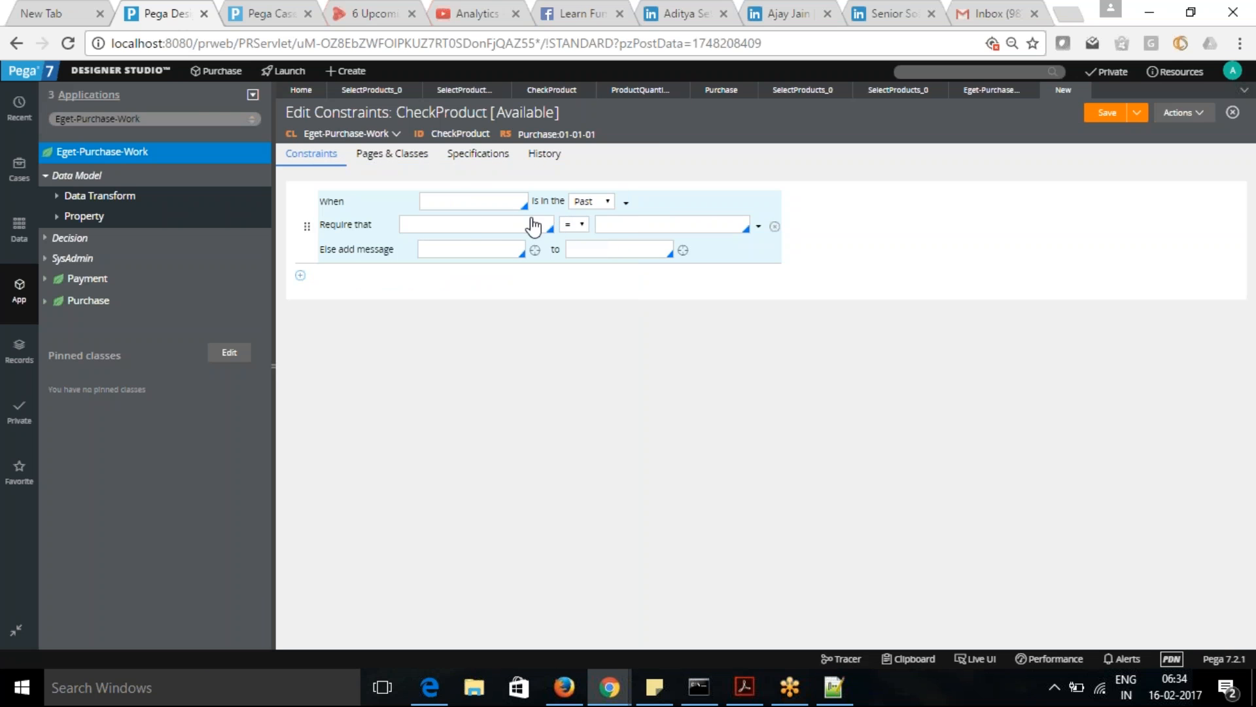
- Select "[first value] [relation] [second value]" as the Require that condition's function
left_click(483, 224)
left_click(758, 226)
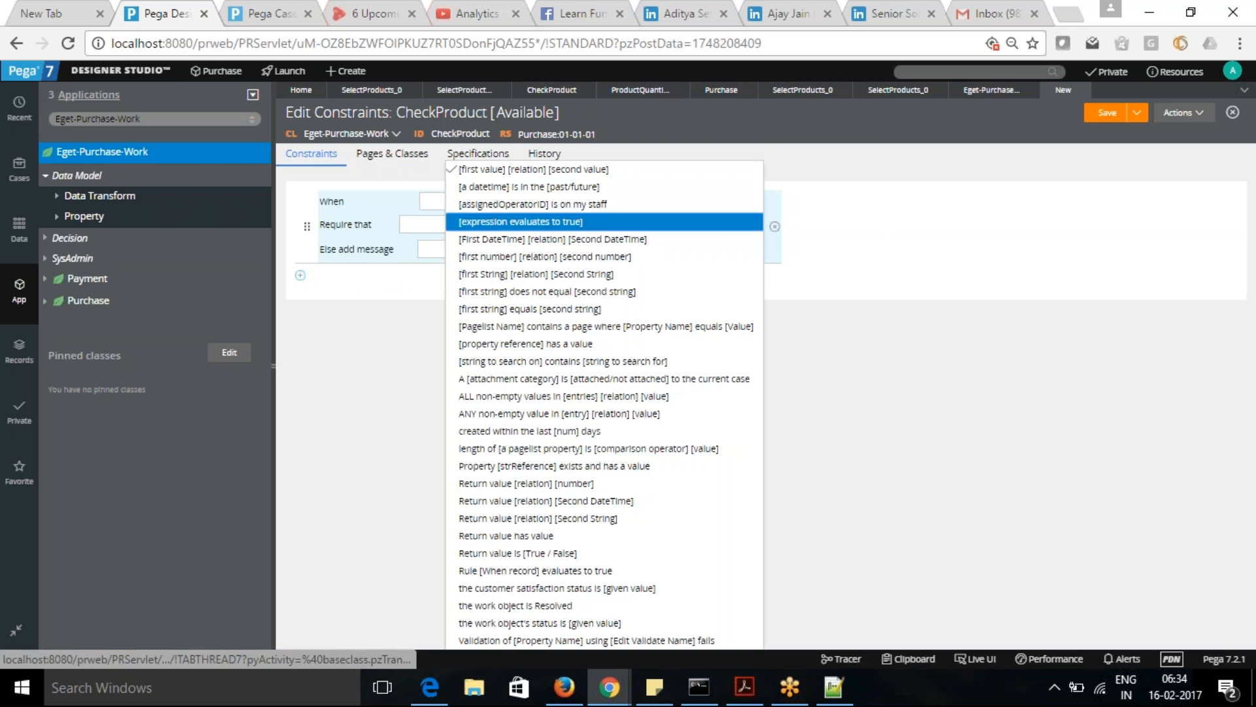
left_click(629, 170)
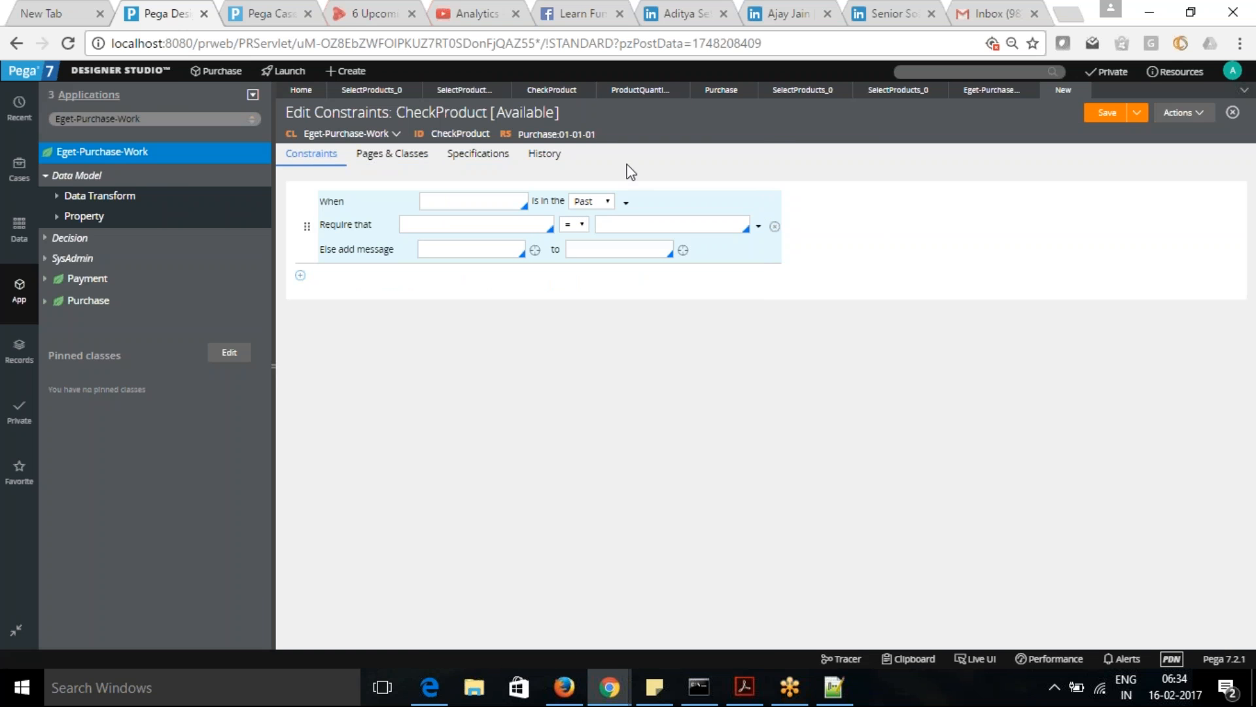
- Set the Require that condition to "[a datetime] is in the [past/future]" with .PurchaseDate in the Past
left_click(758, 226)
left_click(674, 186)
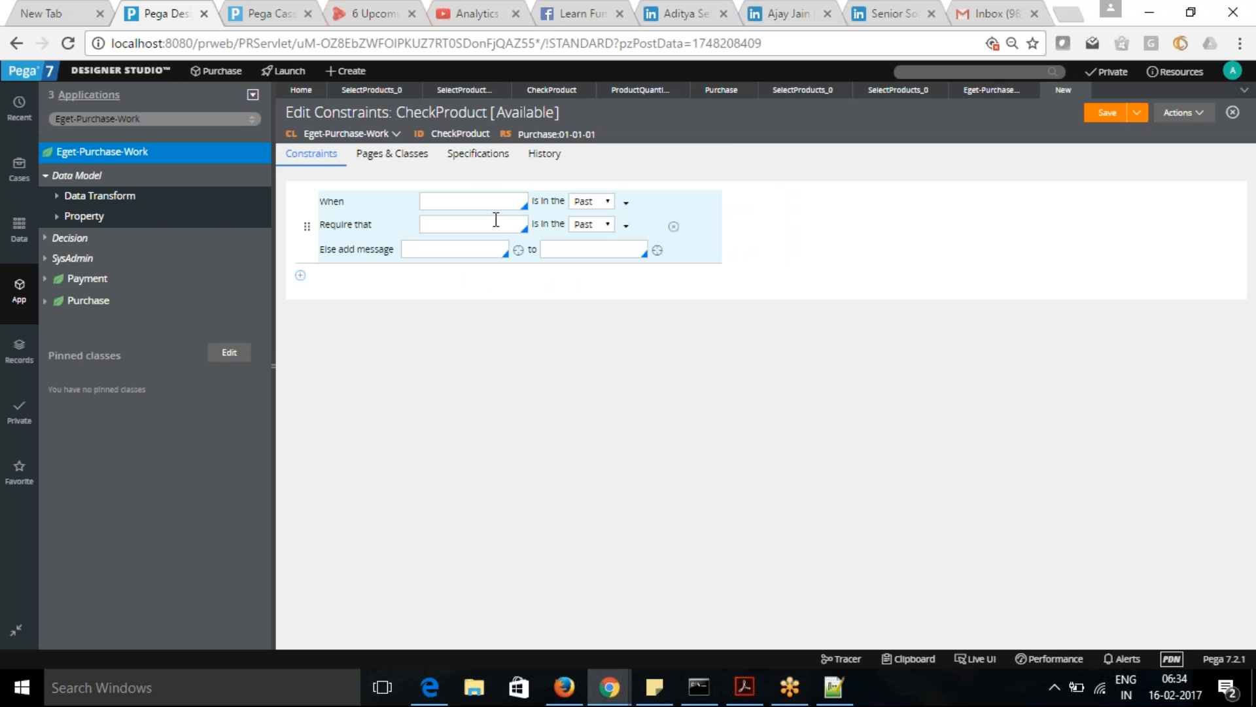
left_click(492, 222)
type(".")
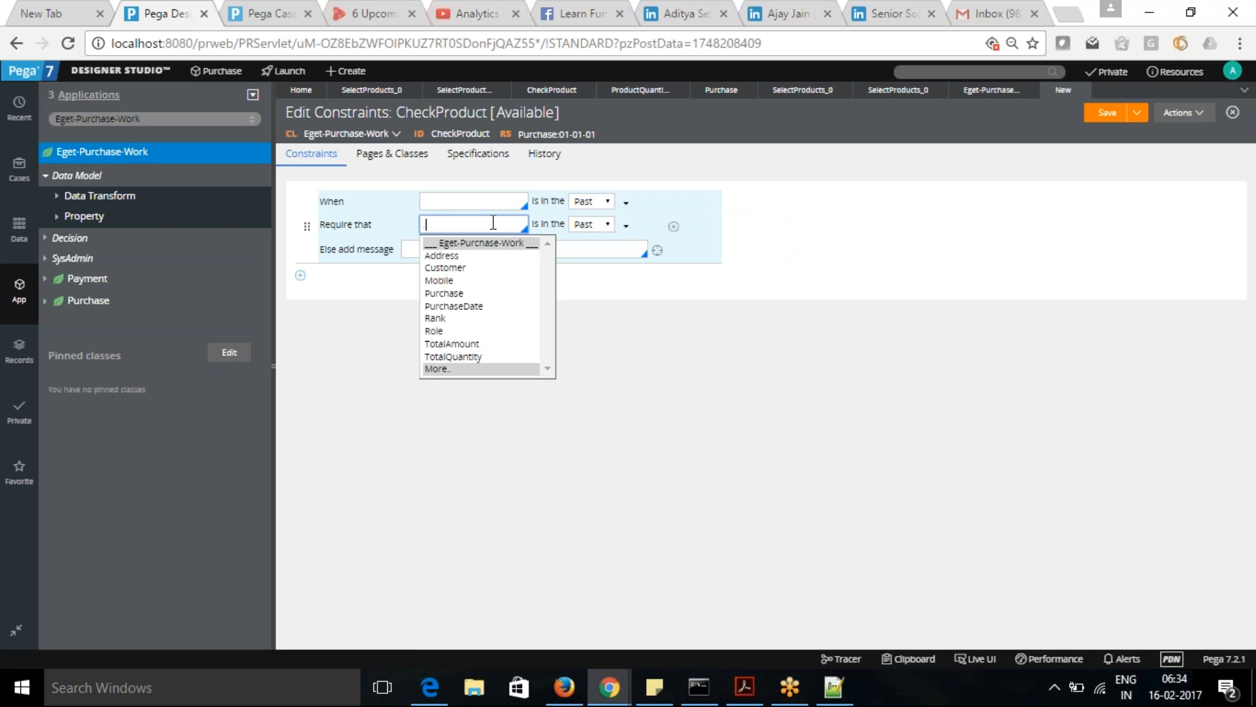
left_click(468, 305)
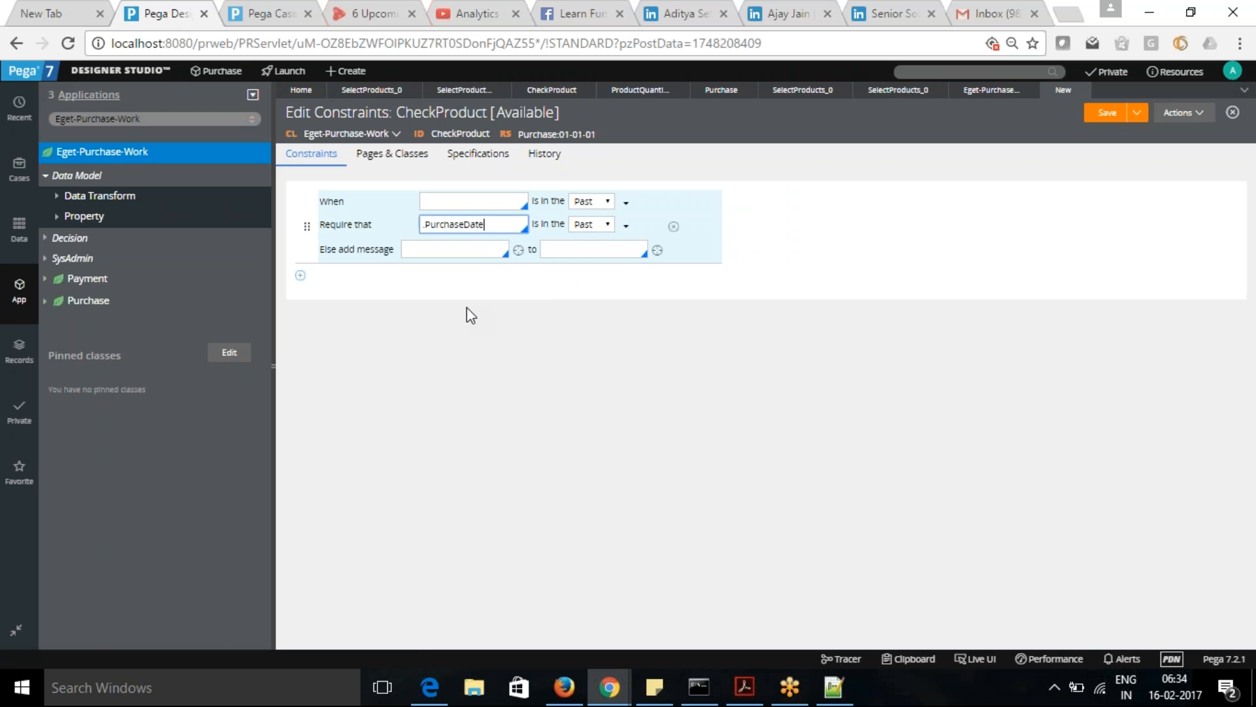
- Set the Else message to "Purchase date can not be in past Declare" and assign it to .PurchaseDate
left_click(474, 251)
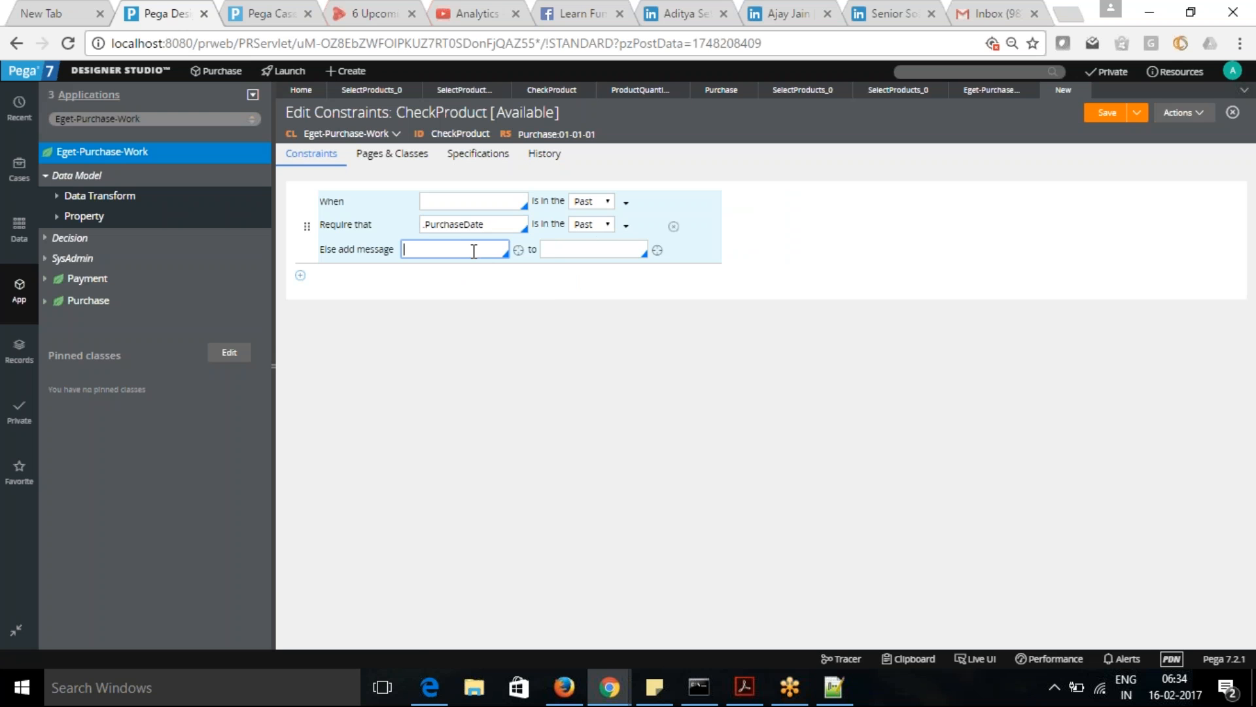
type("Pur")
type("chase cdd")
key("BackSpace")
key("BackSpace")
key("BackSpace")
type("date dan not be in future")
key("BackSpace")
key("BackSpace")
key("BackSpace")
key("BackSpace")
key("BackSpace")
key("BackSpace")
type("past Declare")
left_click(583, 249)
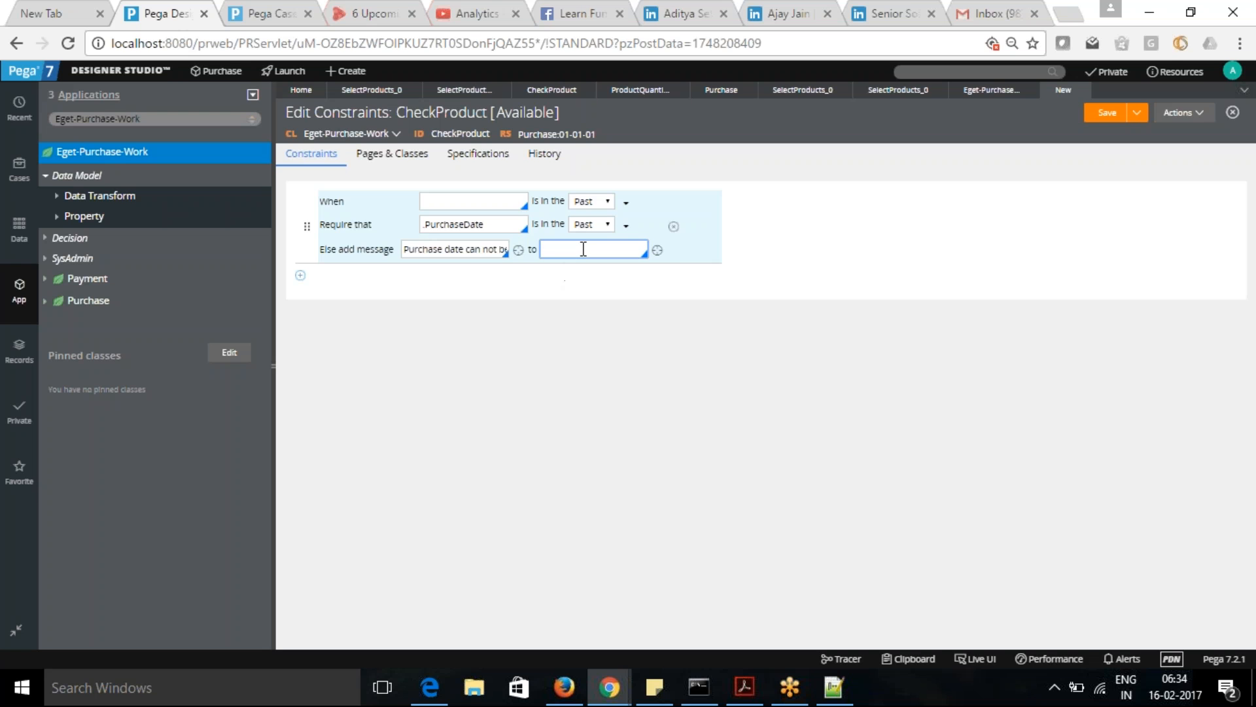
left_click(590, 334)
- Set the When condition to "Return value is [True / False]" with True and save the CheckProduct constraints rule
left_click(1103, 114)
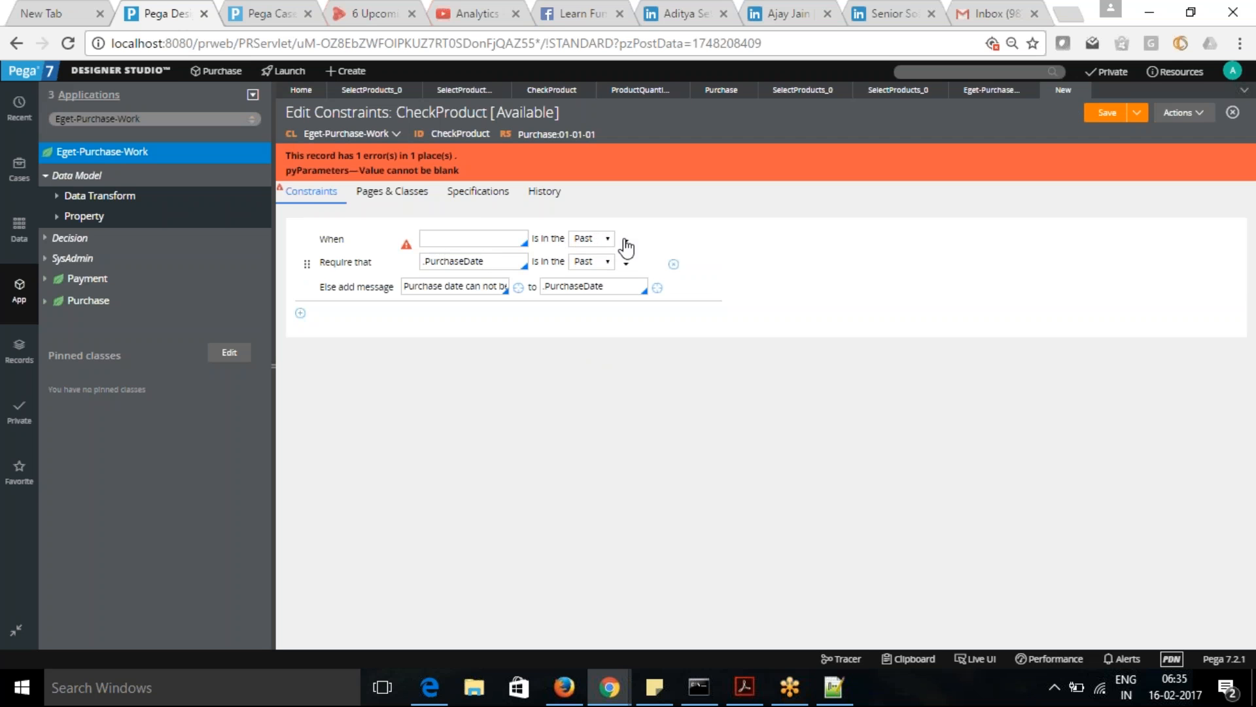
left_click(496, 239)
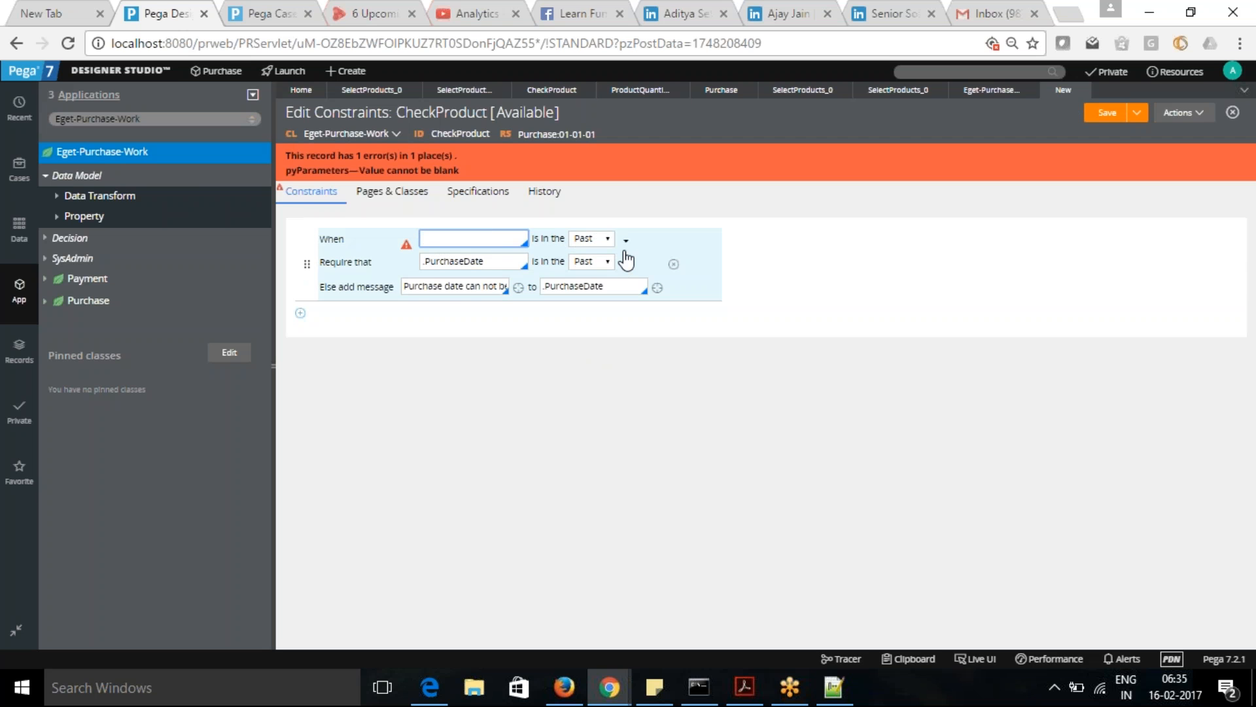
left_click(626, 242)
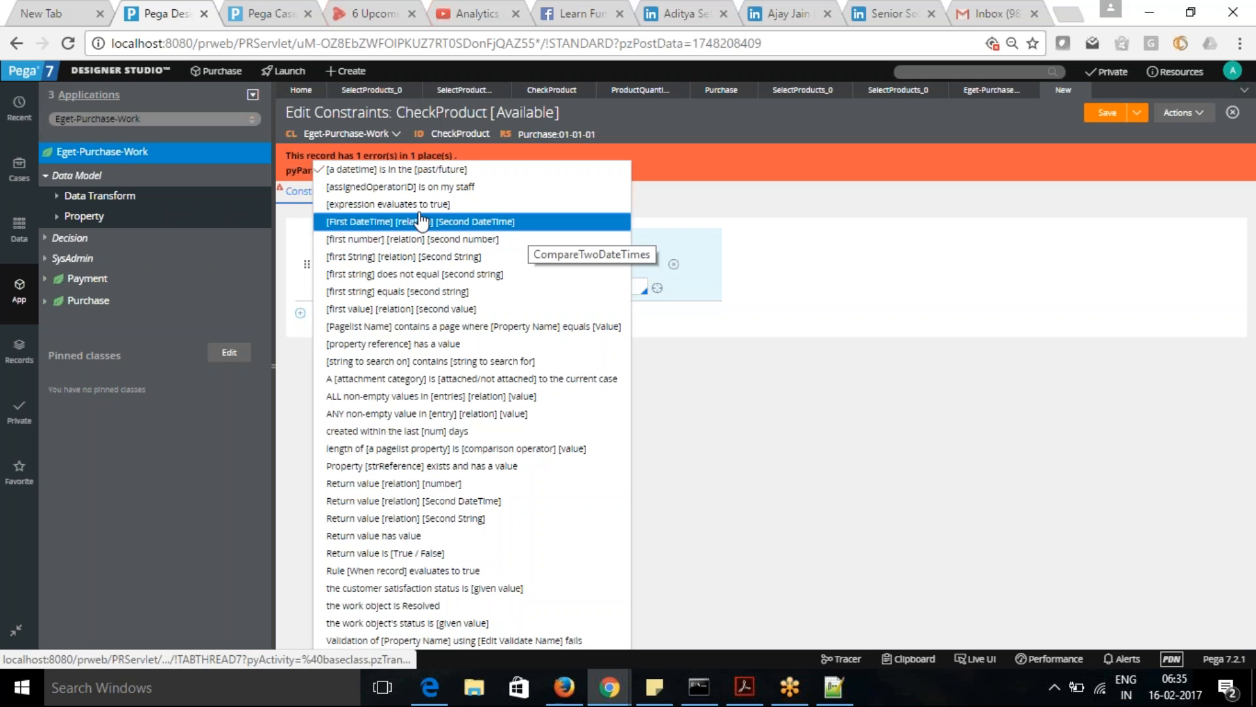
left_click(391, 555)
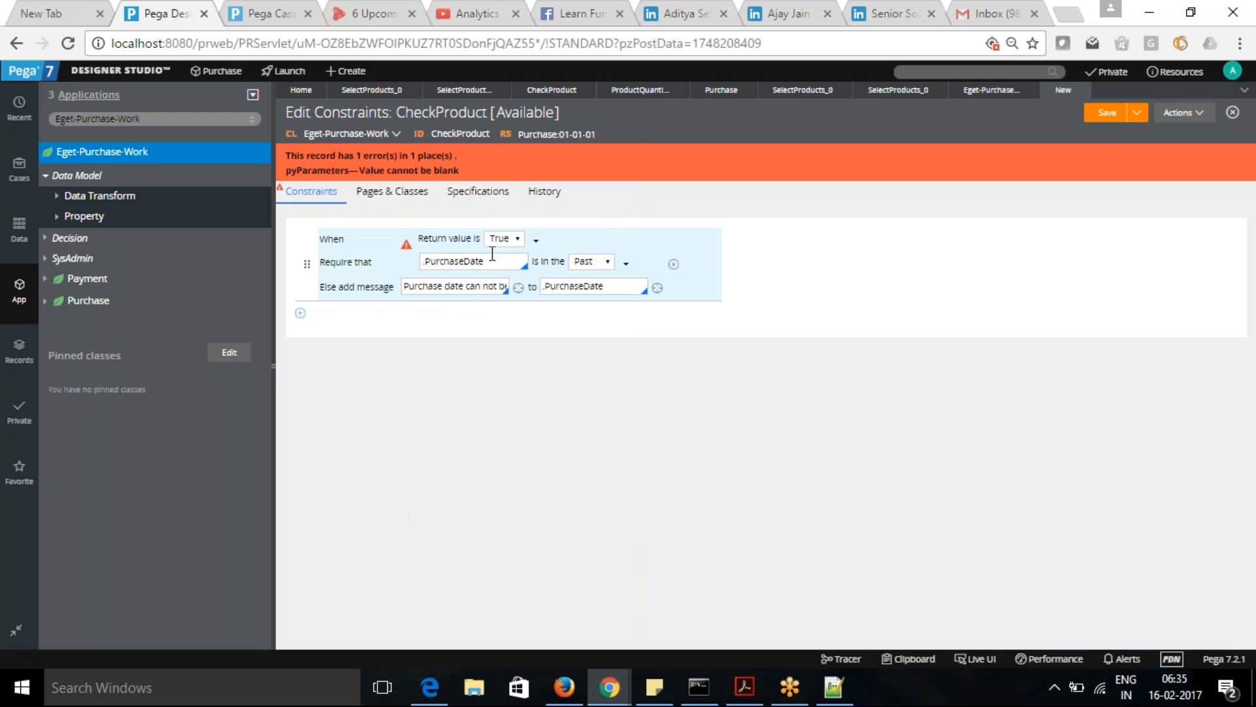
left_click(1106, 116)
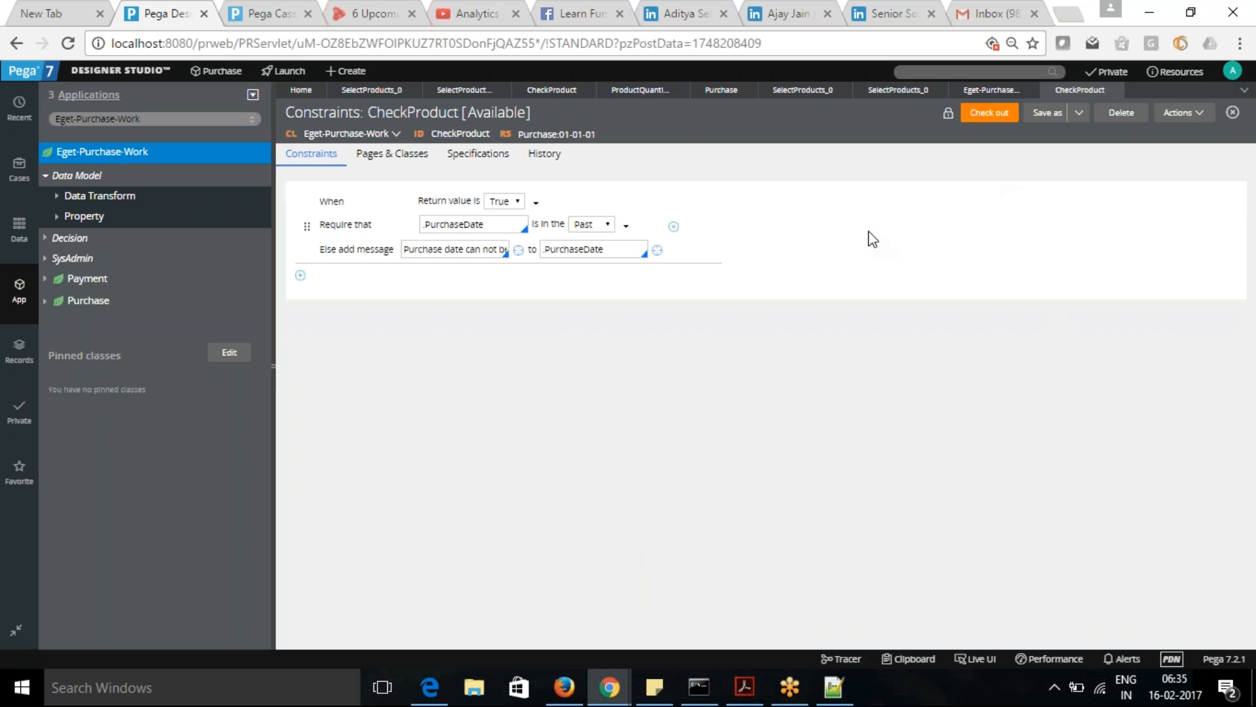
- Switch to the Case Manager portal, set the purchase case's Purchase Date to 06/02/2017 6:29, and submit the SelectProducts form
left_click(255, 15)
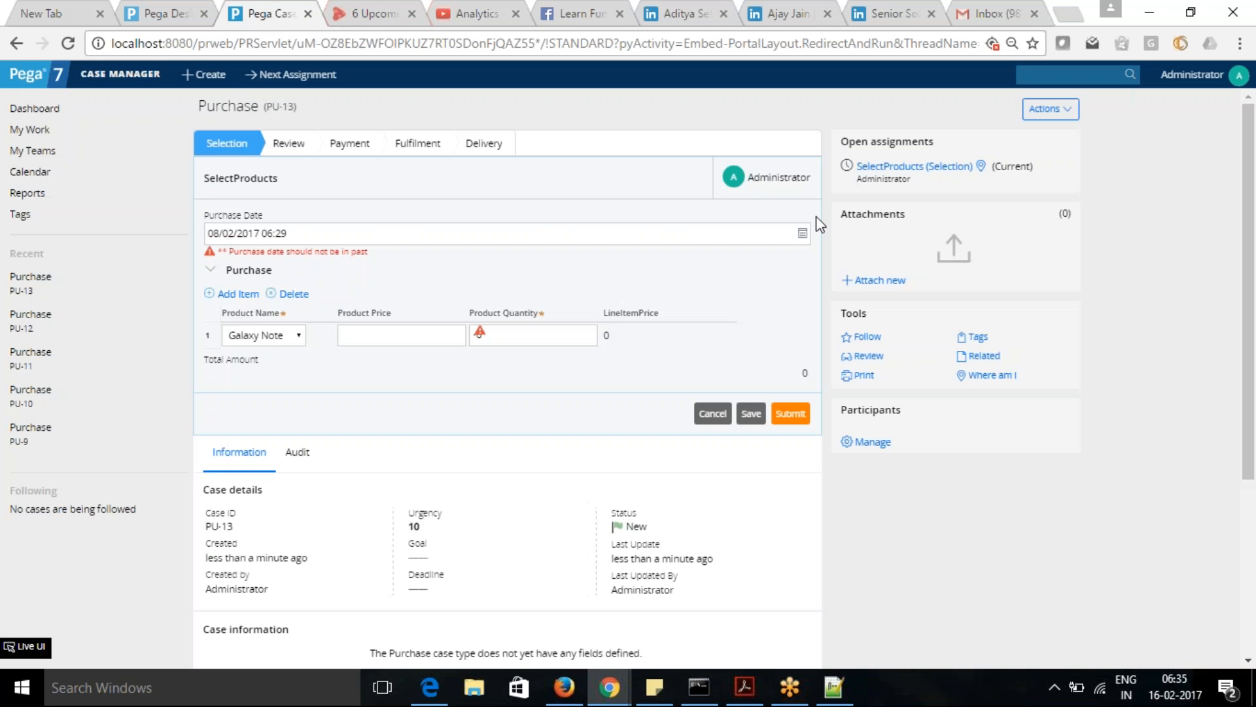
left_click(349, 229)
left_click_drag(348, 228, 48, 222)
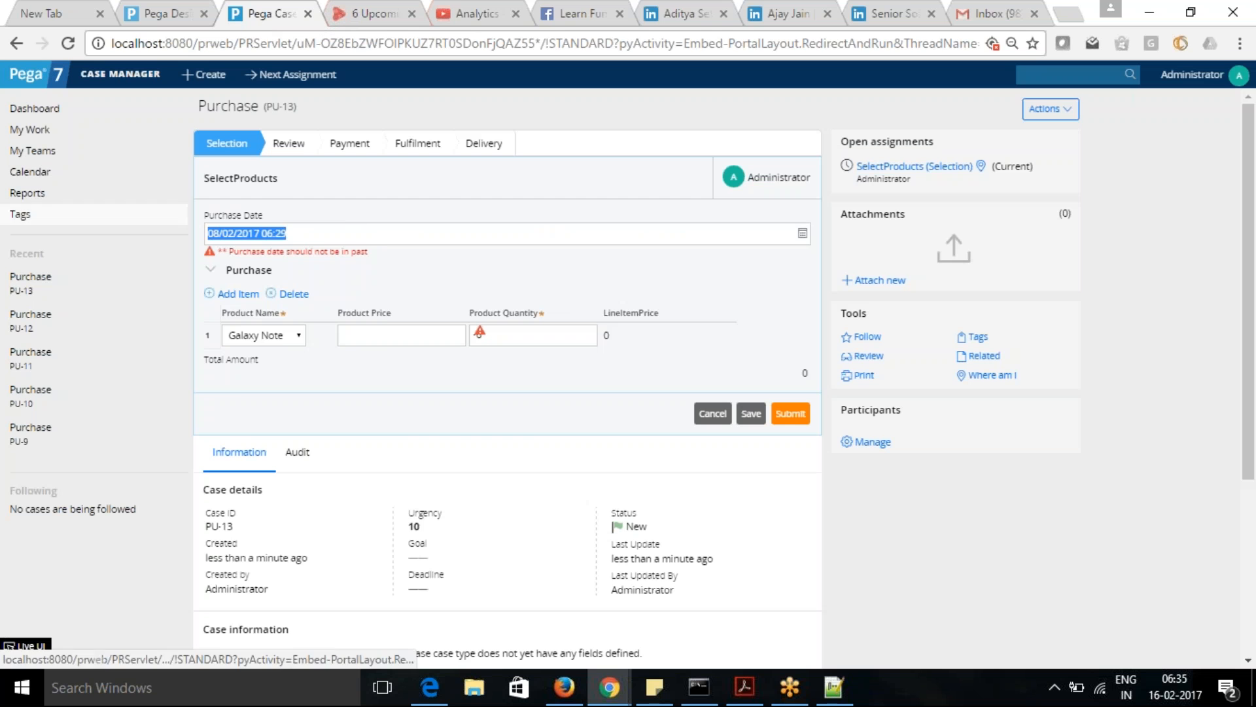
left_click(802, 234)
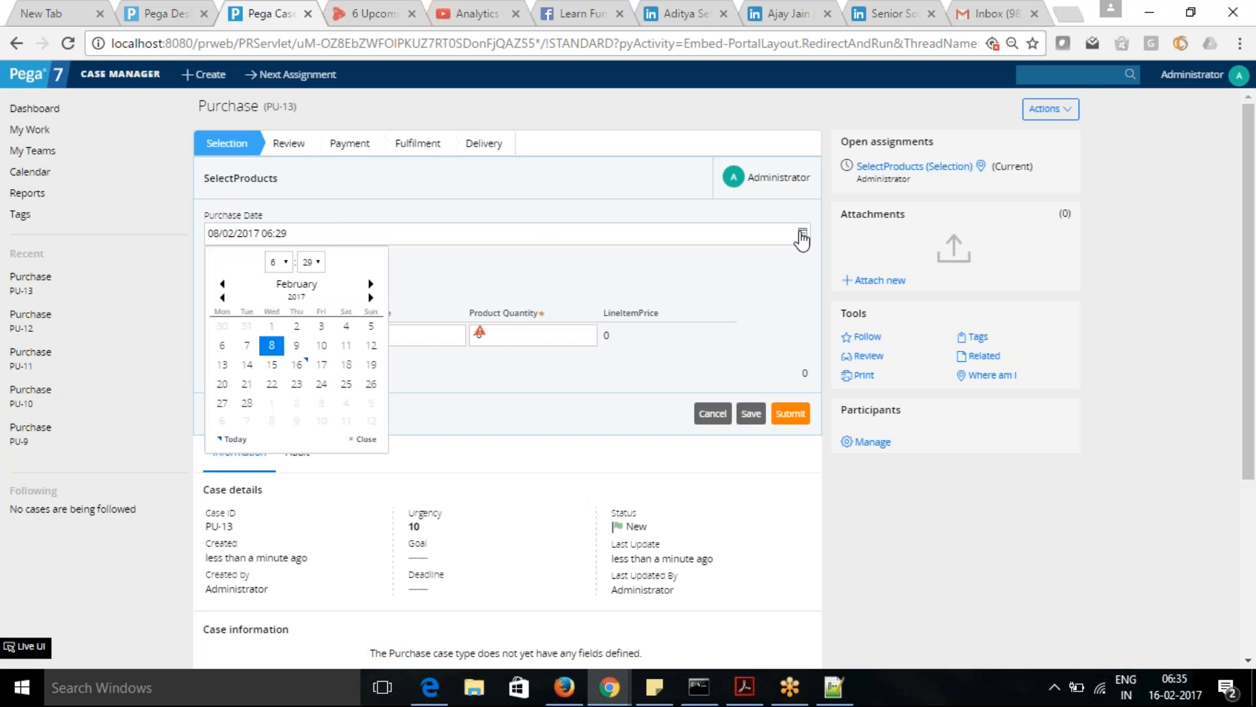
left_click(224, 348)
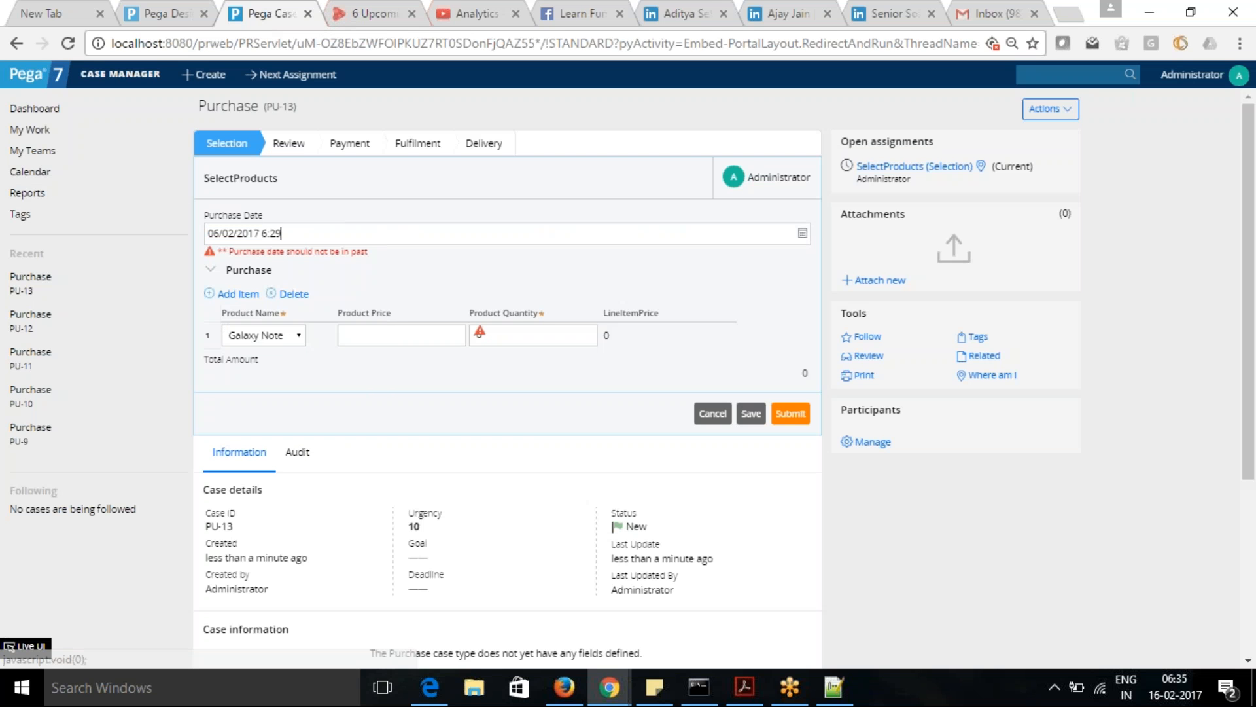
key("Tab")
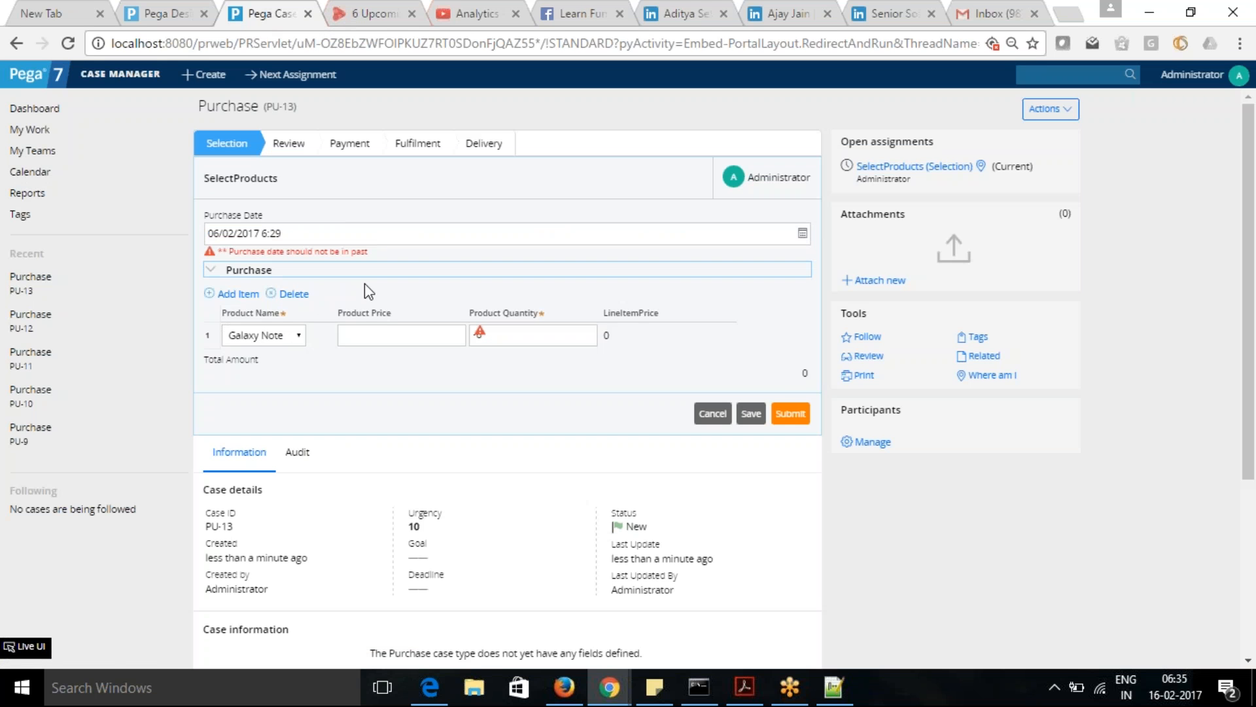
key("Tab")
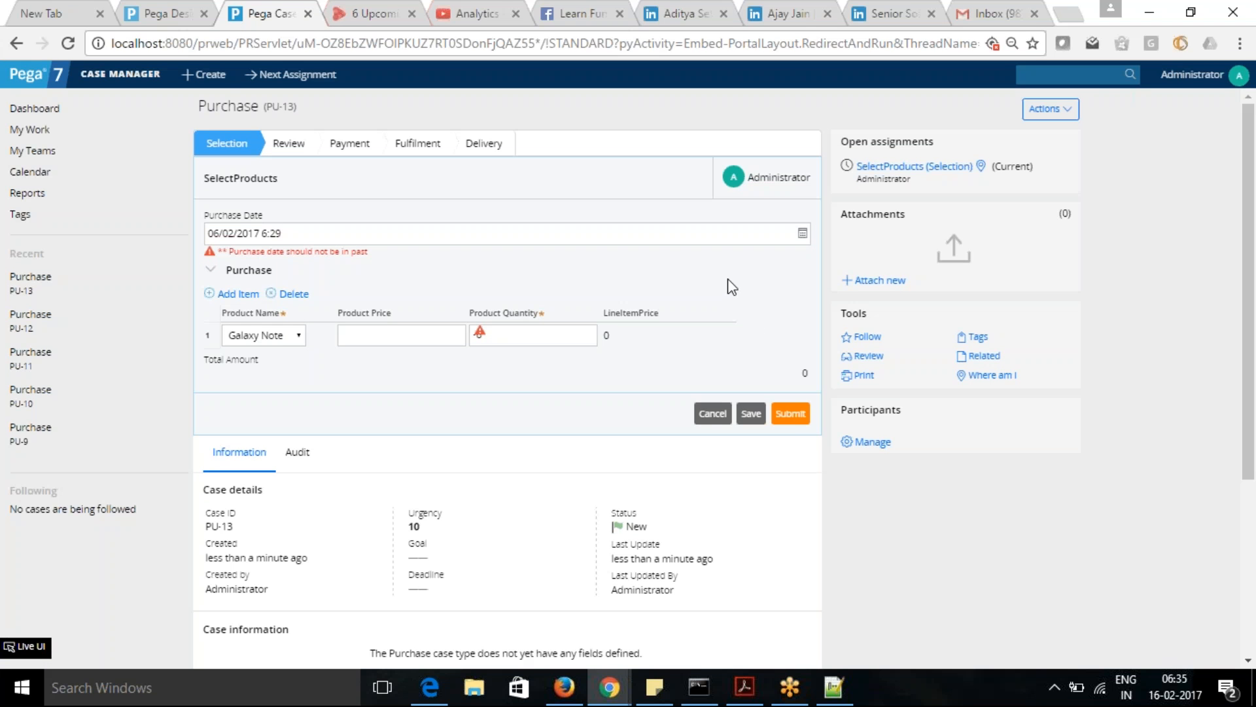
left_click(791, 415)
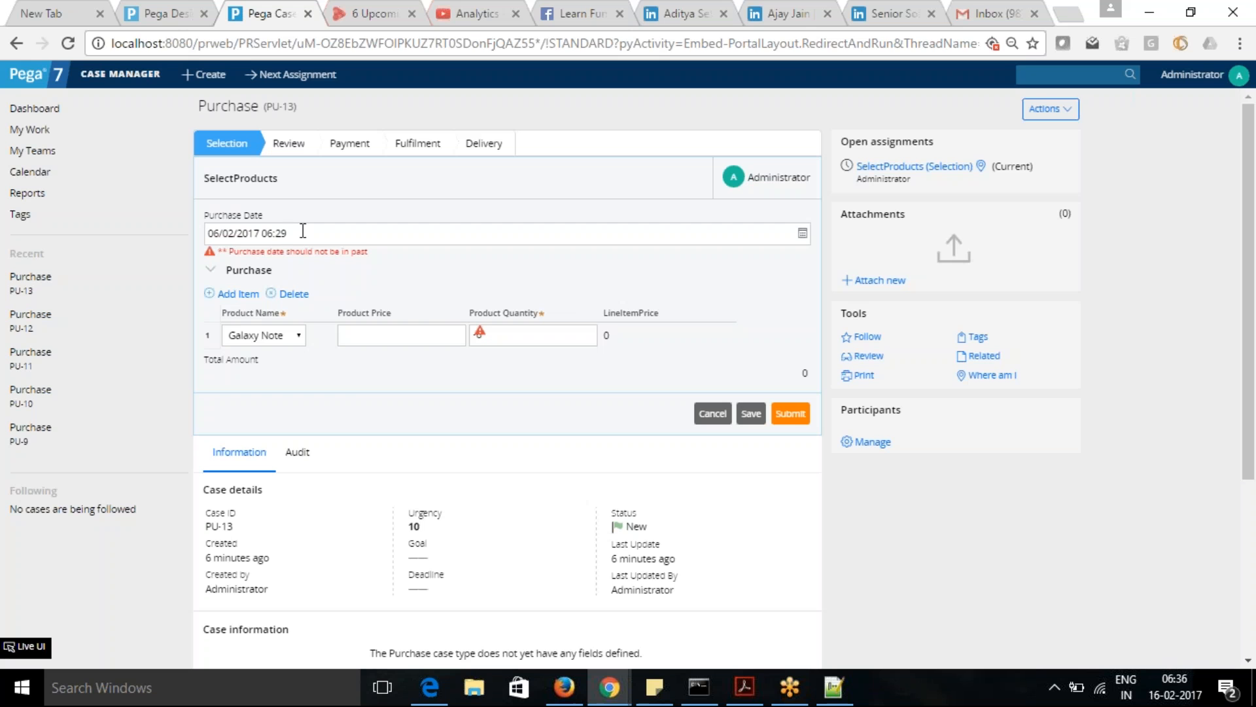
- Set the Purchase Date to 23/02/2017 6:29 and submit the SelectProducts form
left_click(802, 234)
left_click(272, 326)
left_click(802, 234)
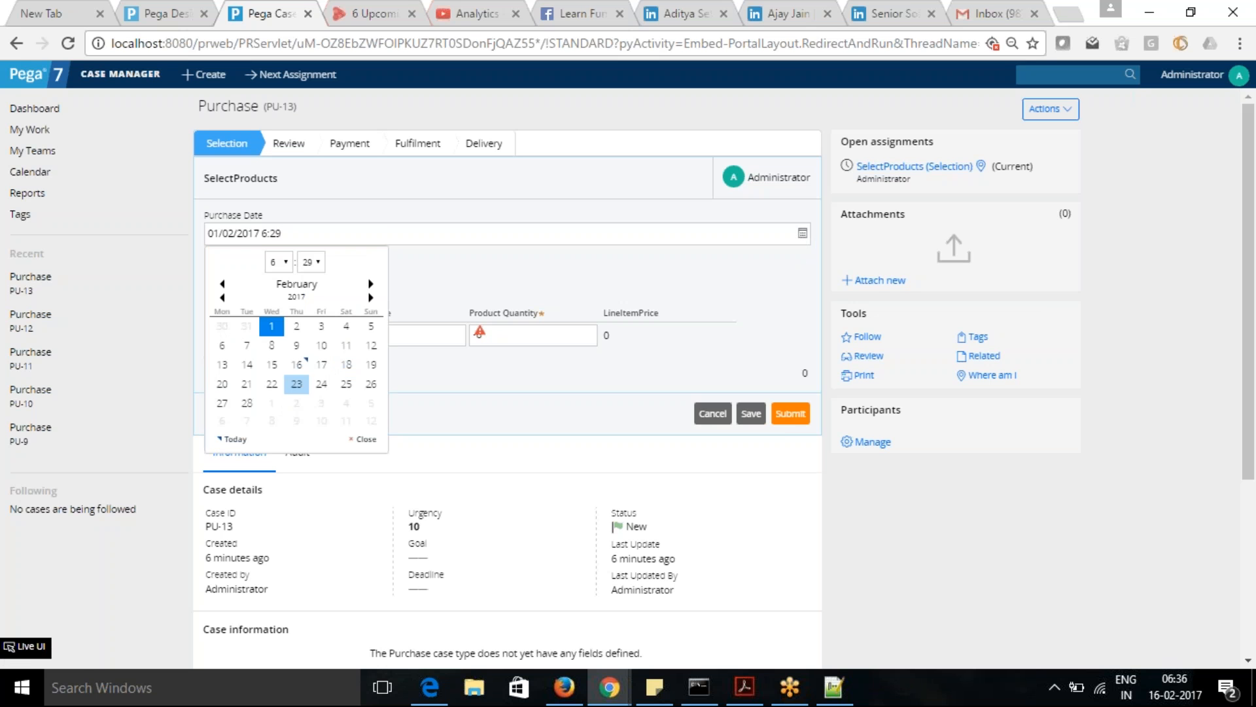
left_click(296, 385)
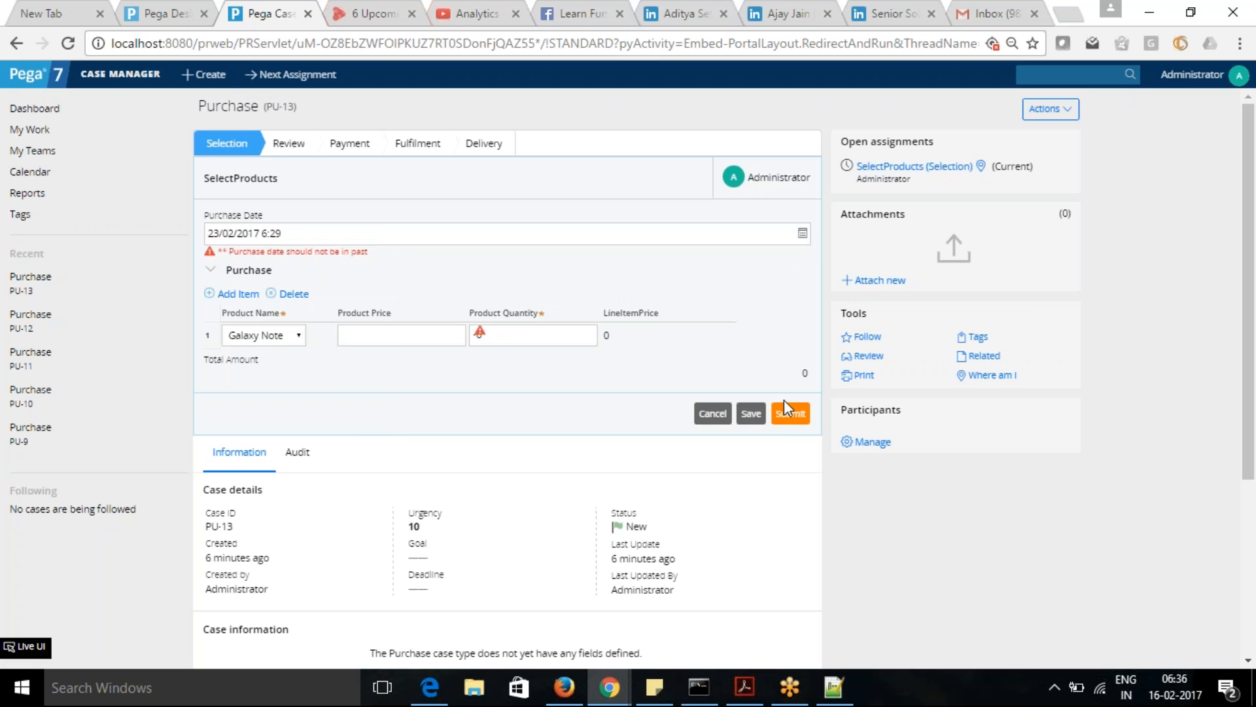
left_click(791, 414)
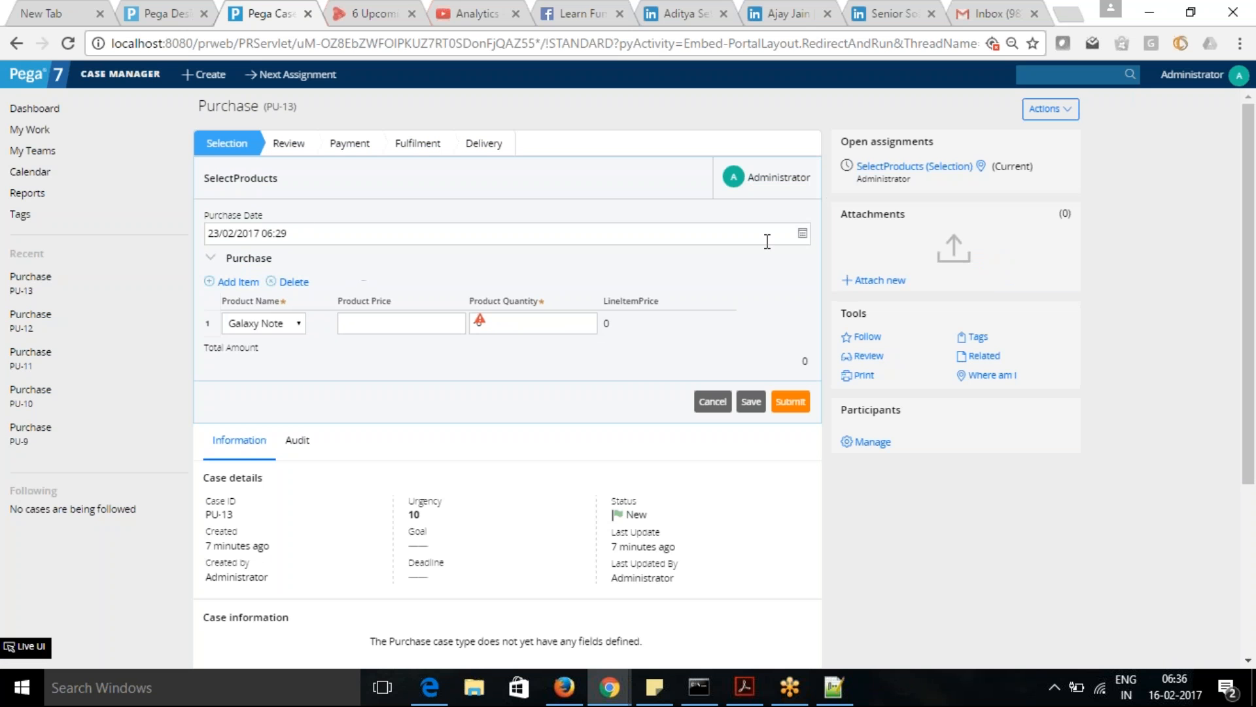
- Set the Purchase Date to 15/02/2017 6:29 and leave the field to test the constraint without submitting
left_click(803, 233)
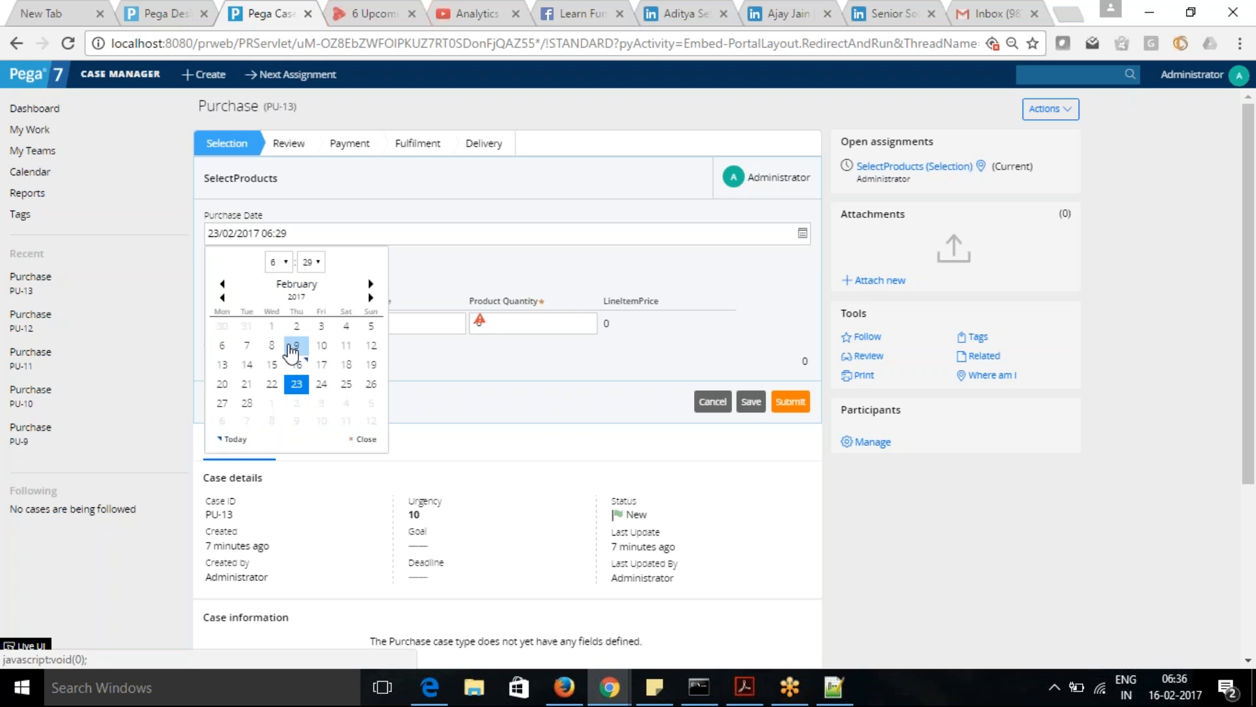
left_click(272, 365)
key("Tab")
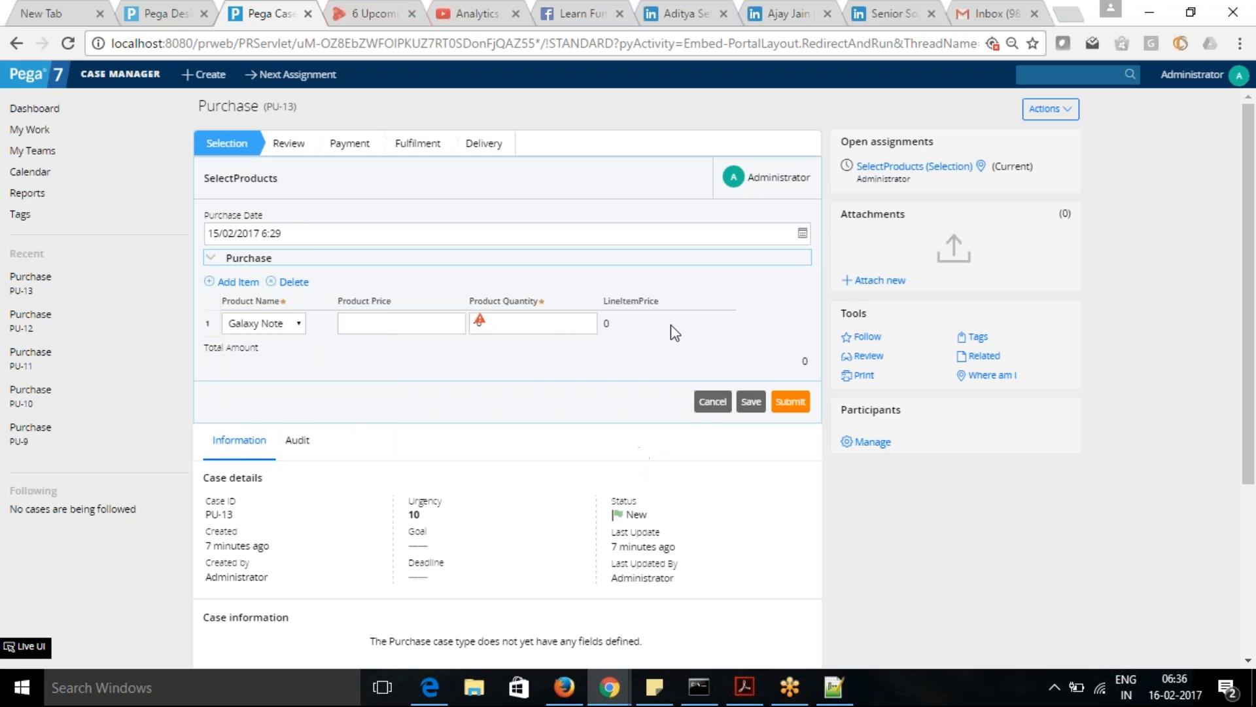
- Open the Tracer from Designer Studio, toggle the Exception start event in its settings, and clear the logged events
left_click(147, 11)
left_click(840, 660)
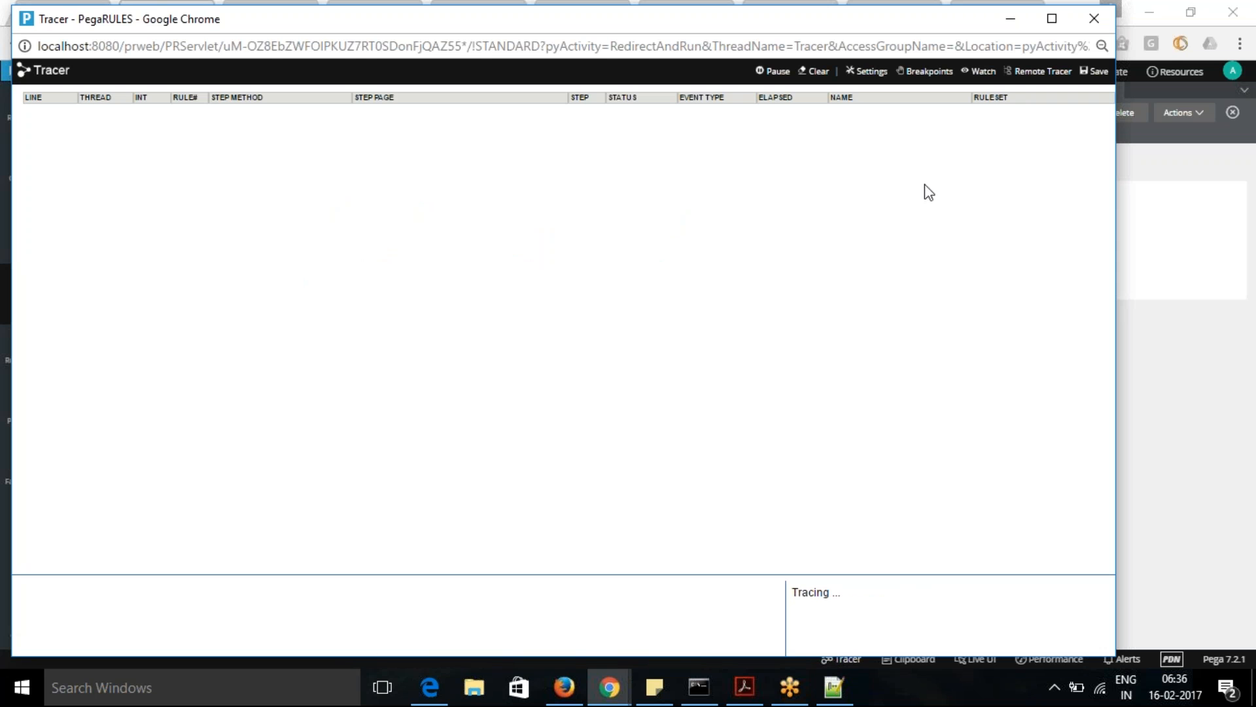
left_click(871, 73)
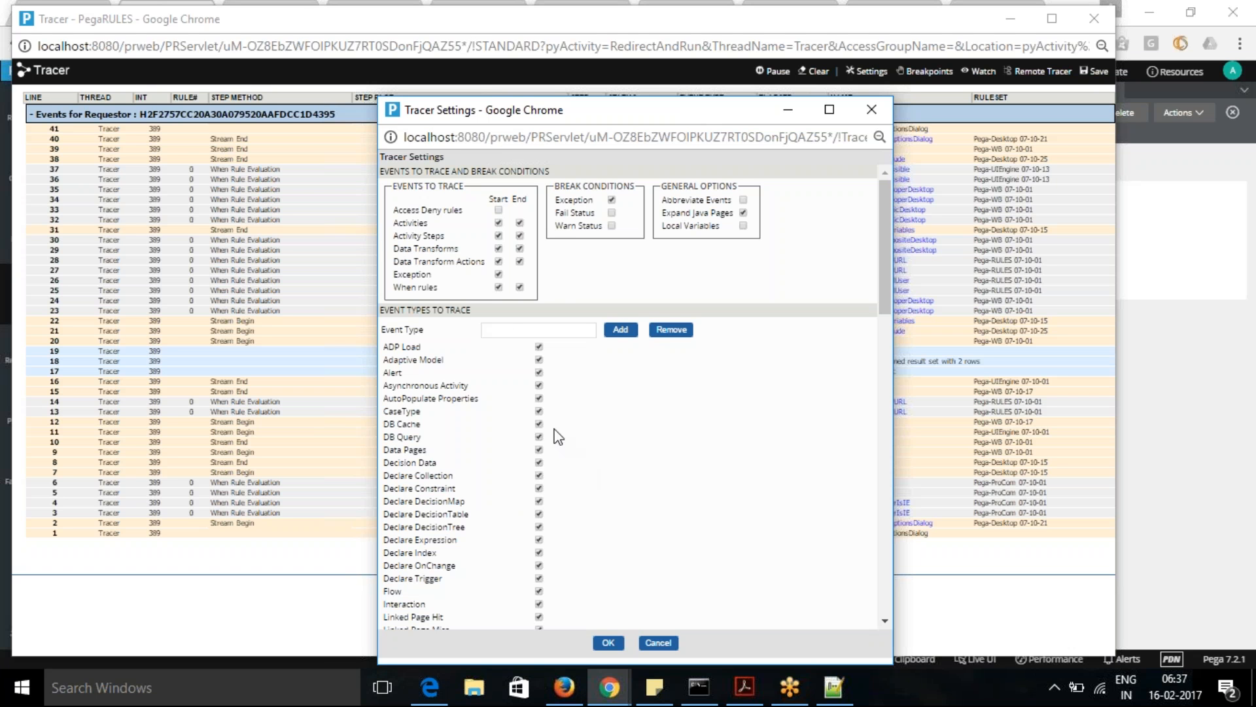
left_click(499, 274)
left_click(608, 642)
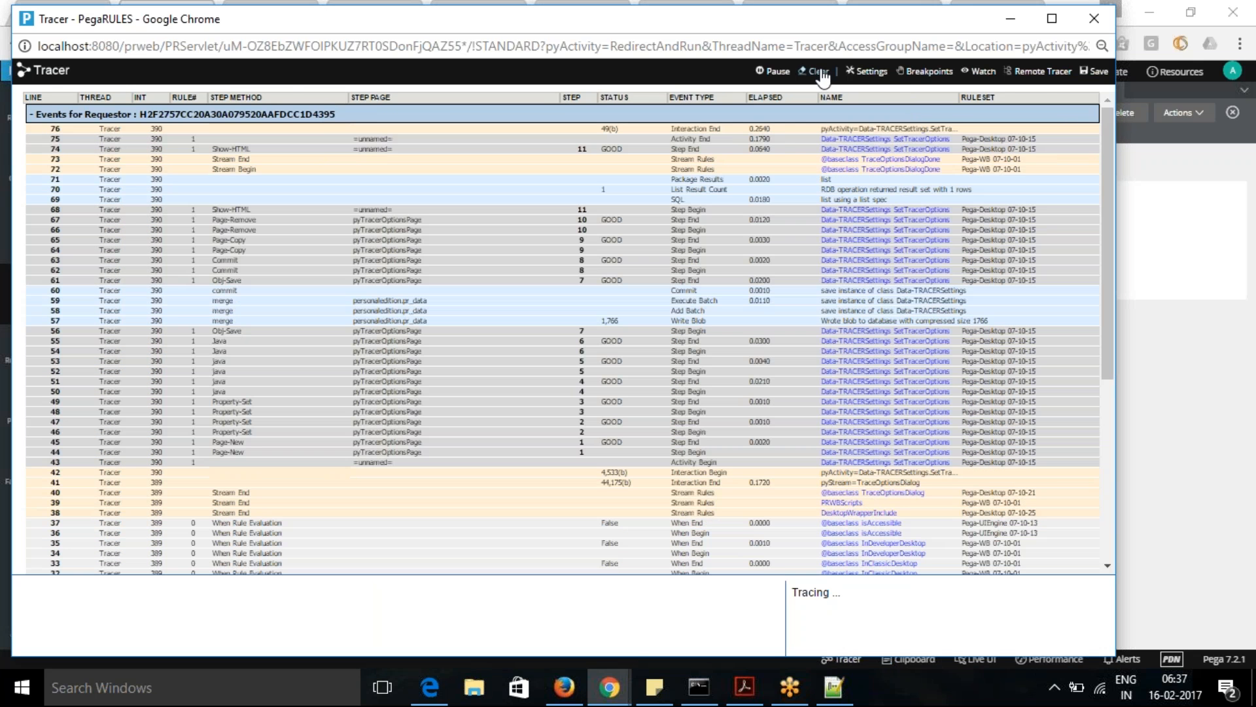
left_click(820, 72)
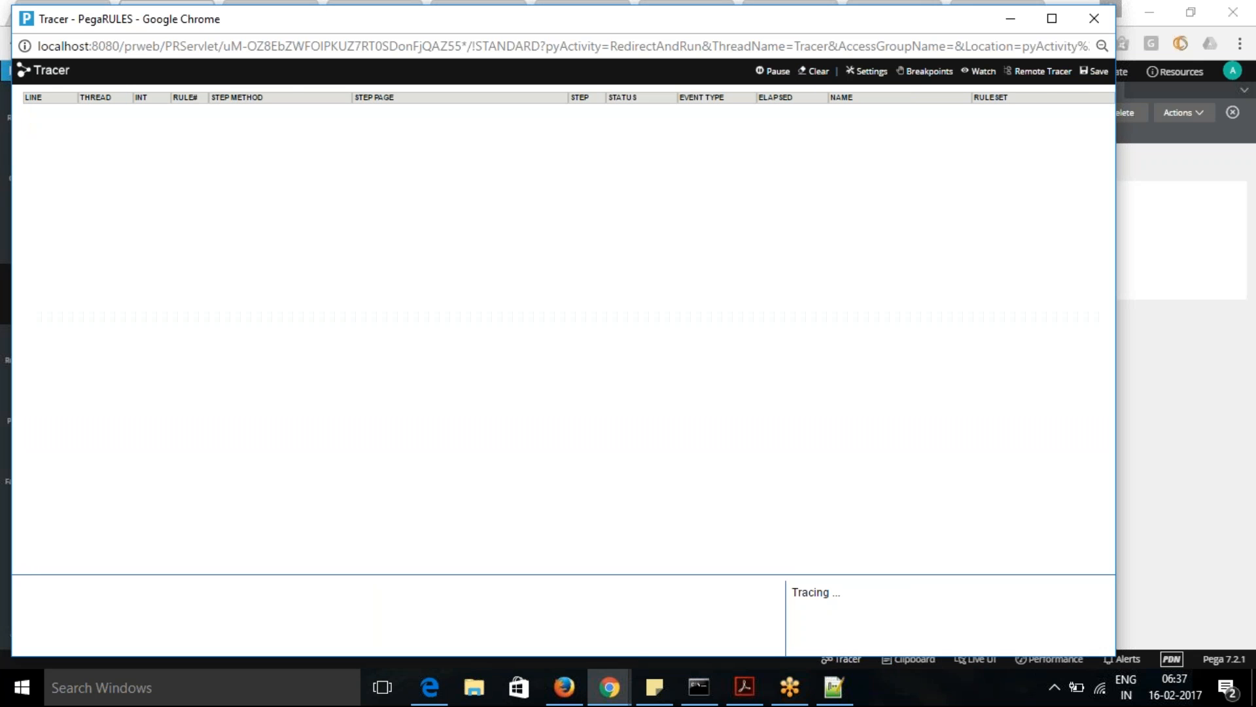
left_click(1013, 21)
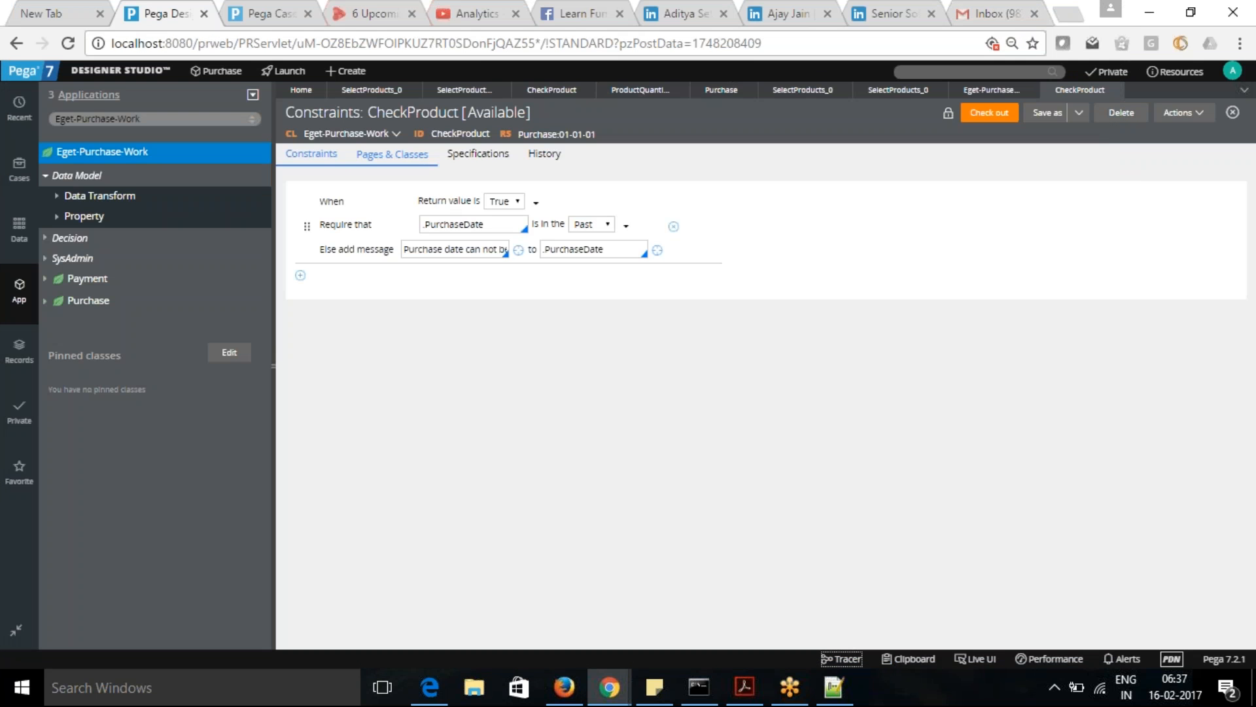
- Set the Purchase Date to 10/02/2017 6:29 in the Case Manager purchase case and check the Tracer for new events
left_click(271, 17)
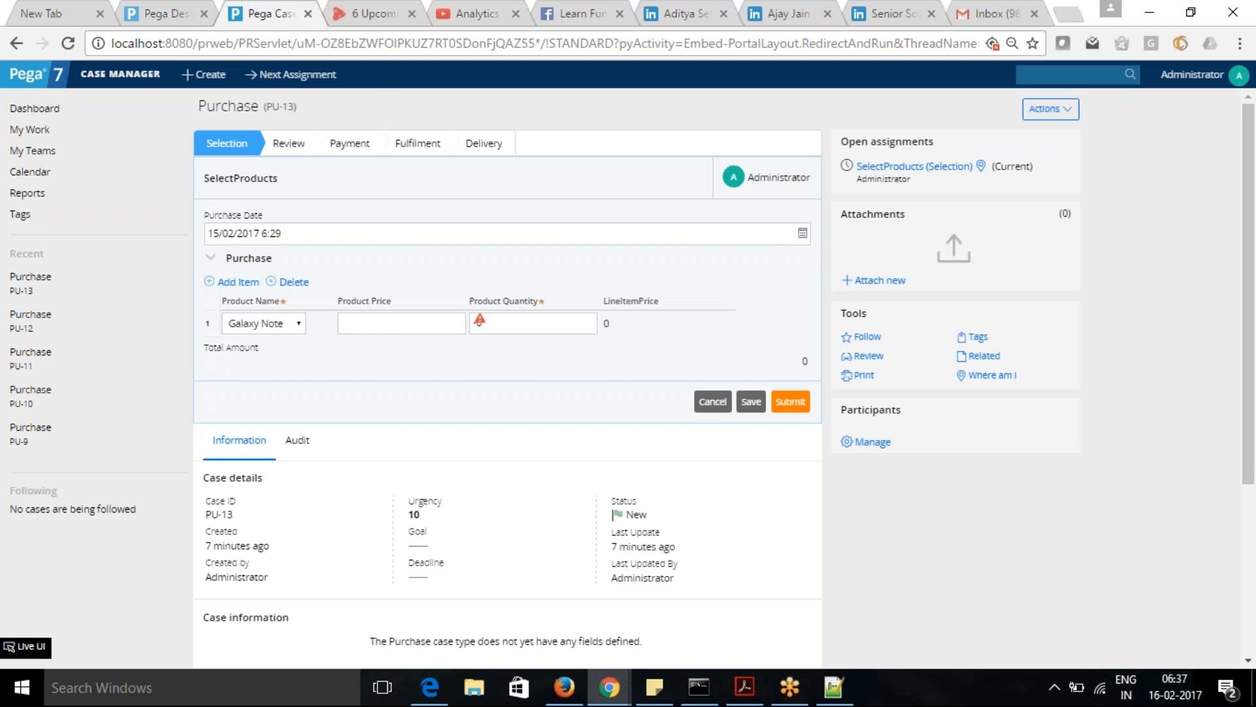
left_click(803, 232)
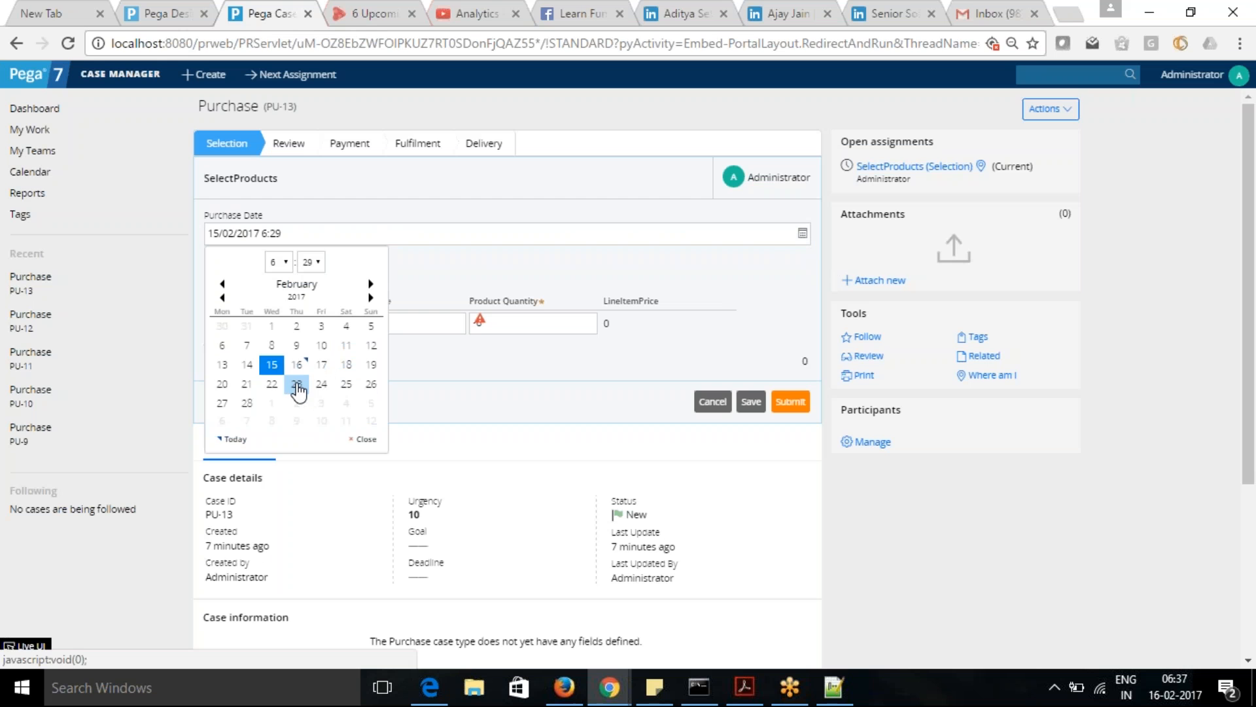
left_click(321, 345)
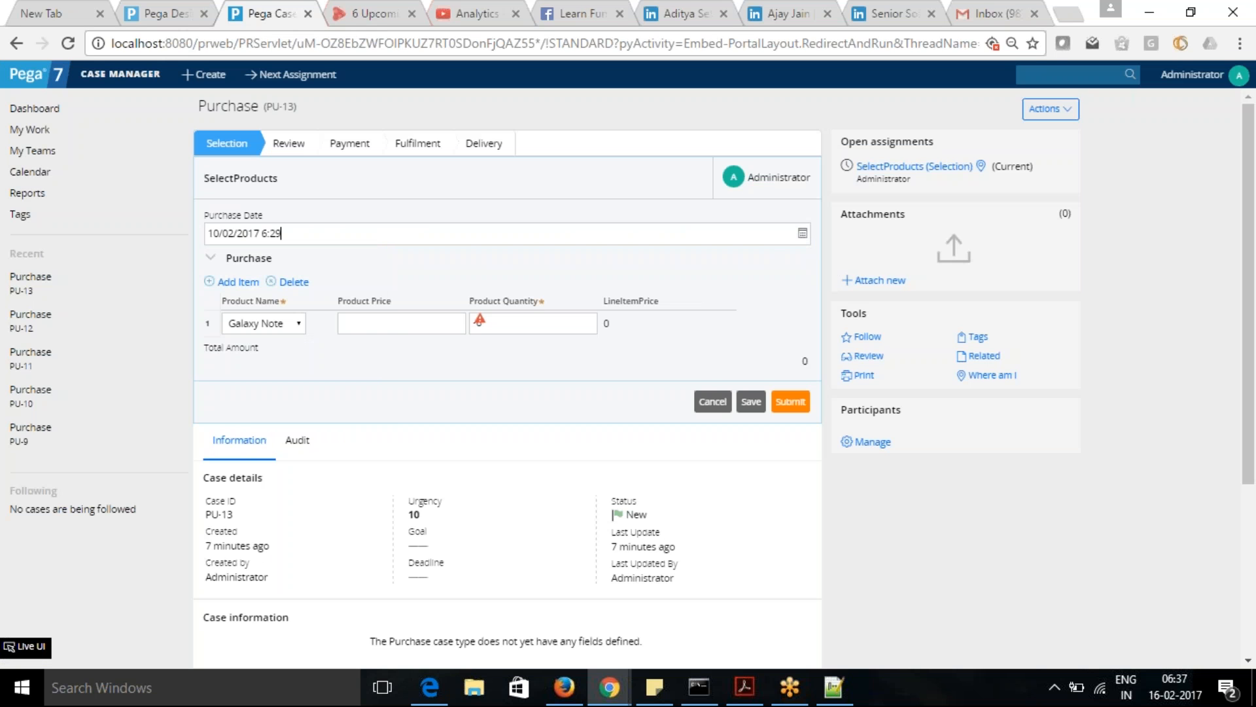
key("Tab")
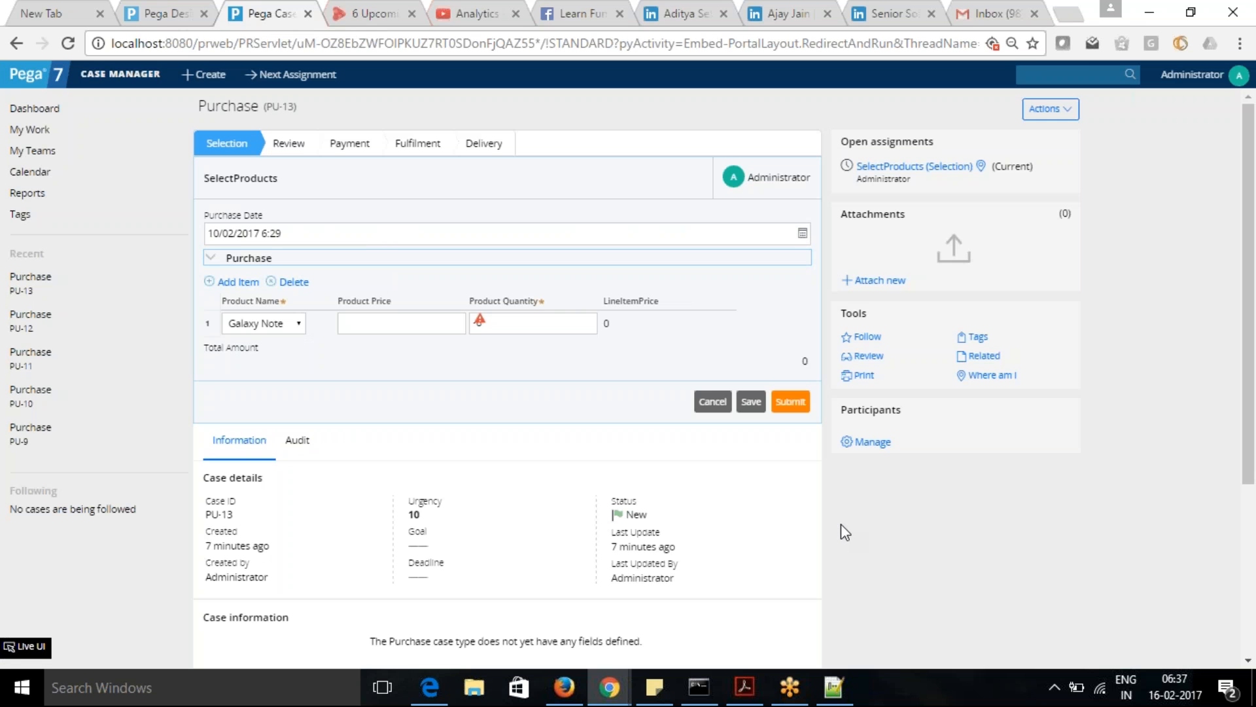
key("alt+Tab")
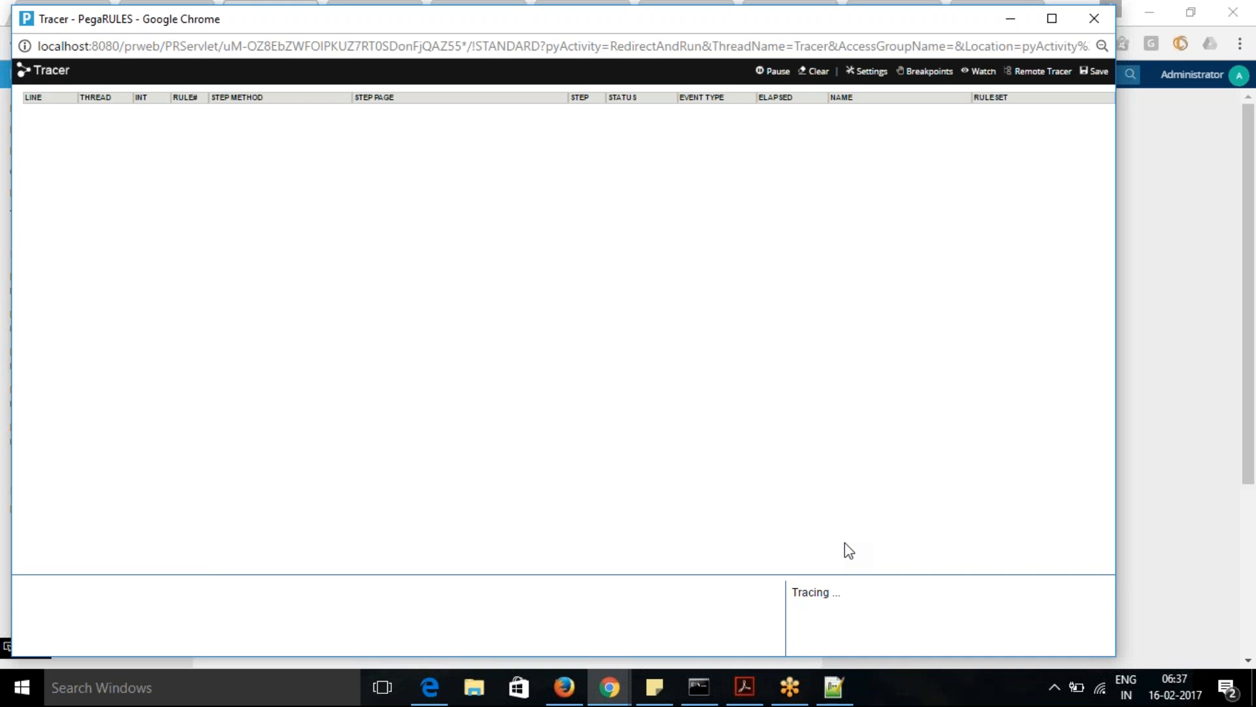
key("alt+Tab")
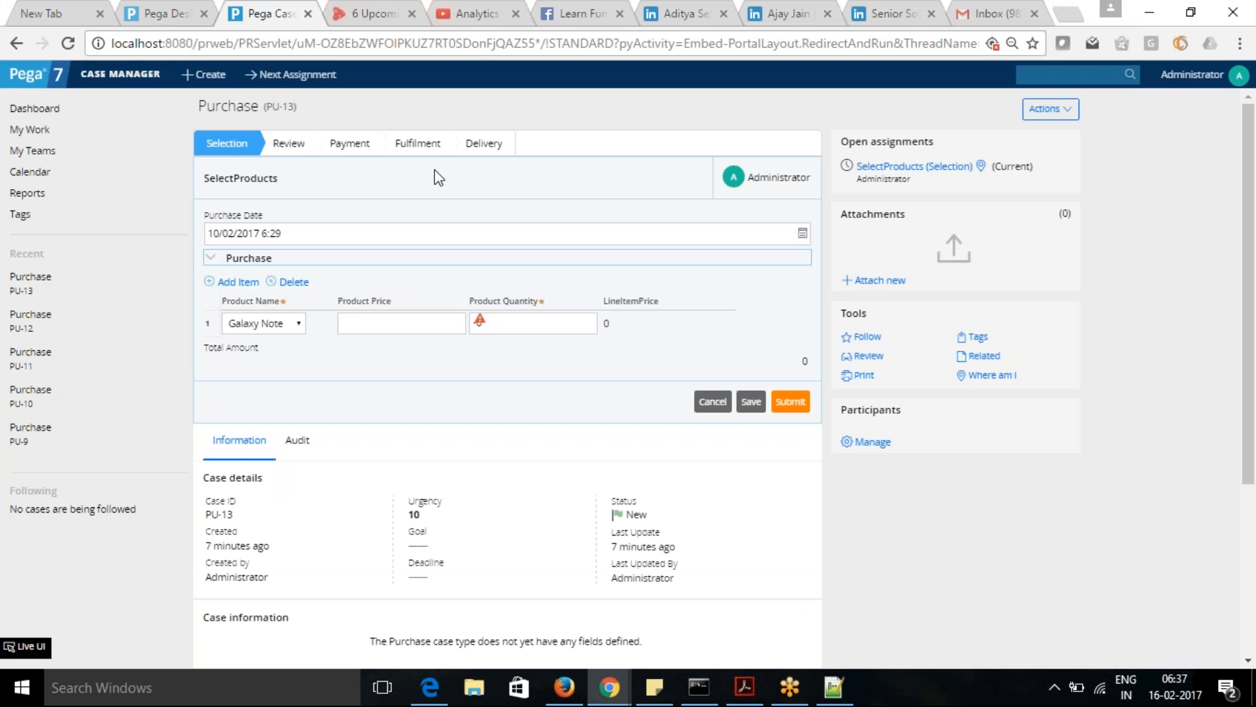
- Return to Designer Studio and view the Pages & Classes settings of the CheckProduct constraints rule
left_click(157, 14)
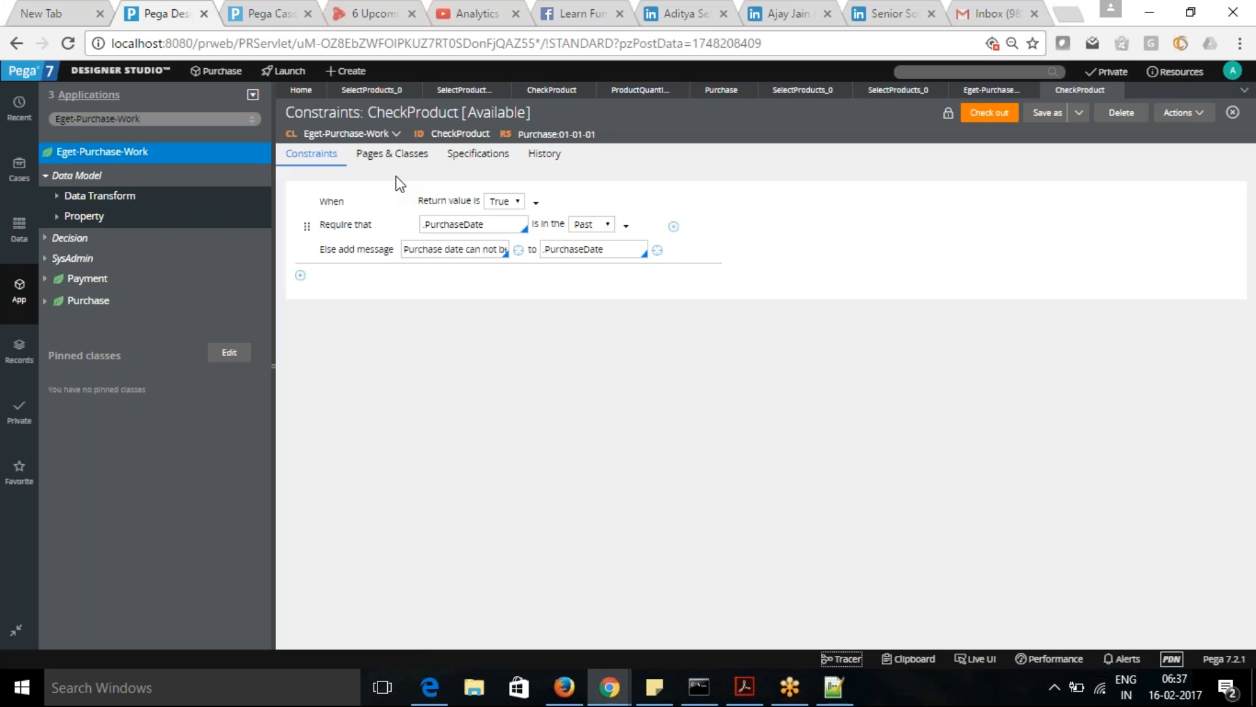
left_click(395, 157)
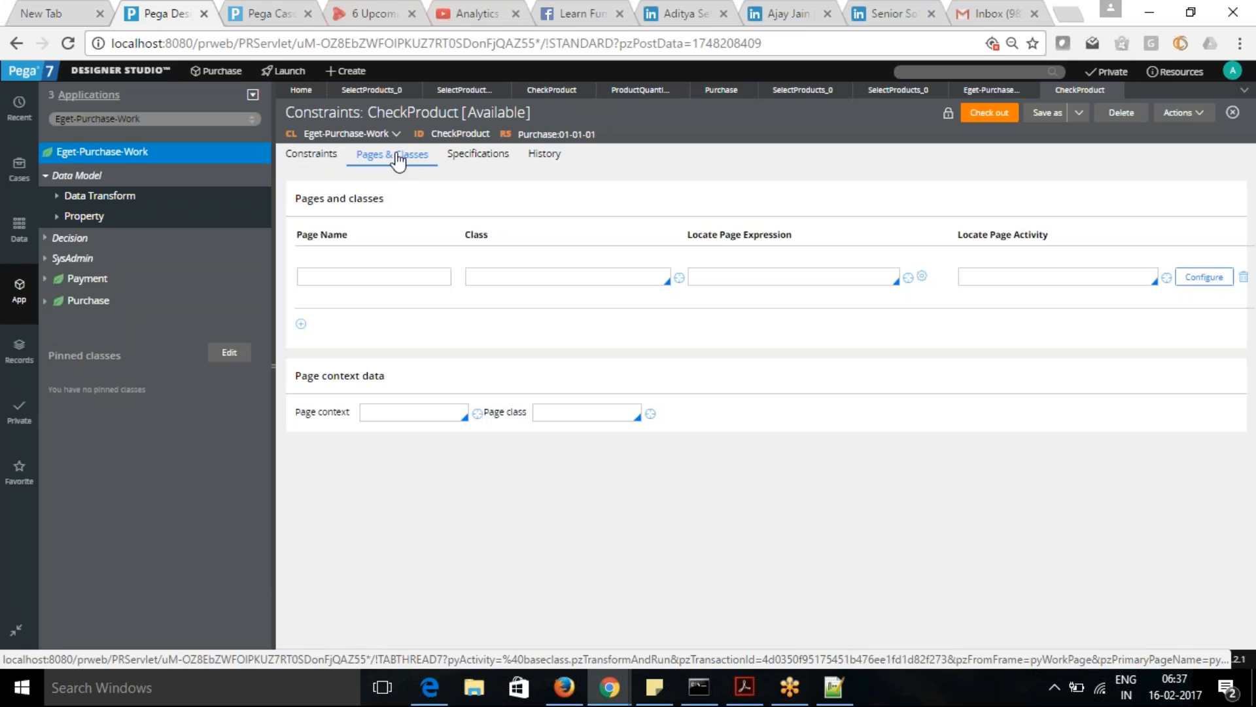
- Review the CheckProduct constraint conditions, and scan the events logged in the Tracer
left_click(313, 157)
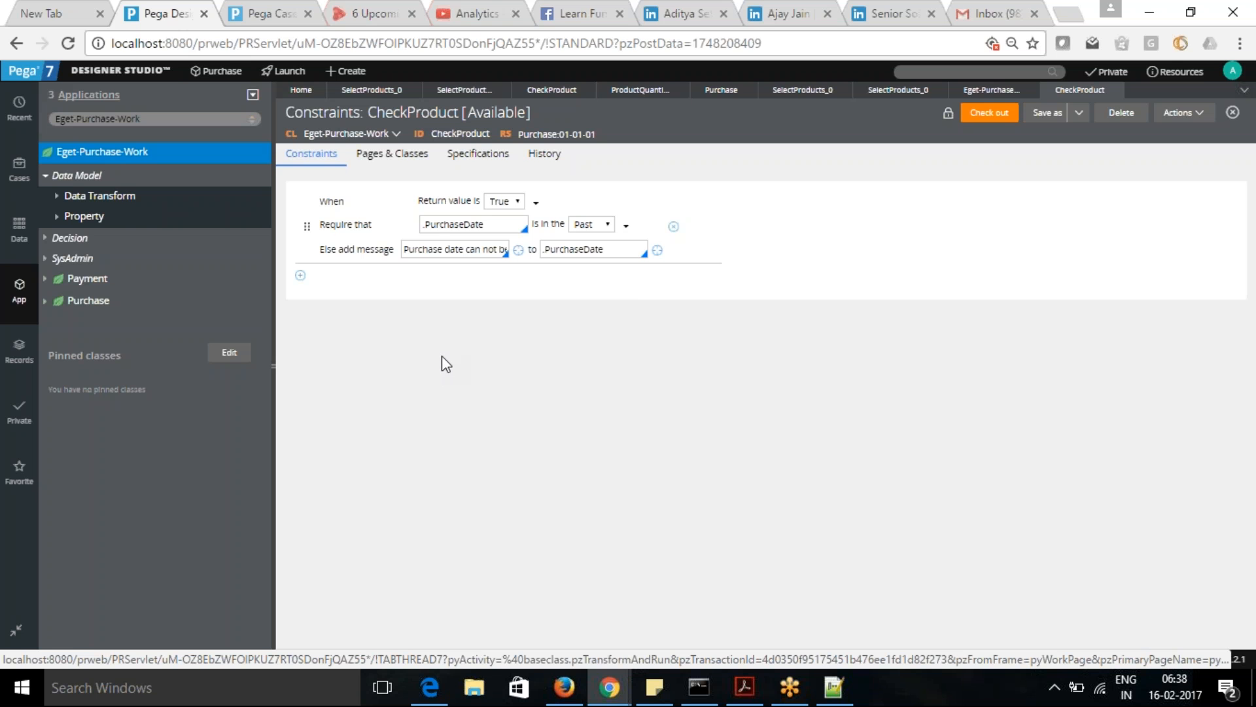
key("alt+Tab")
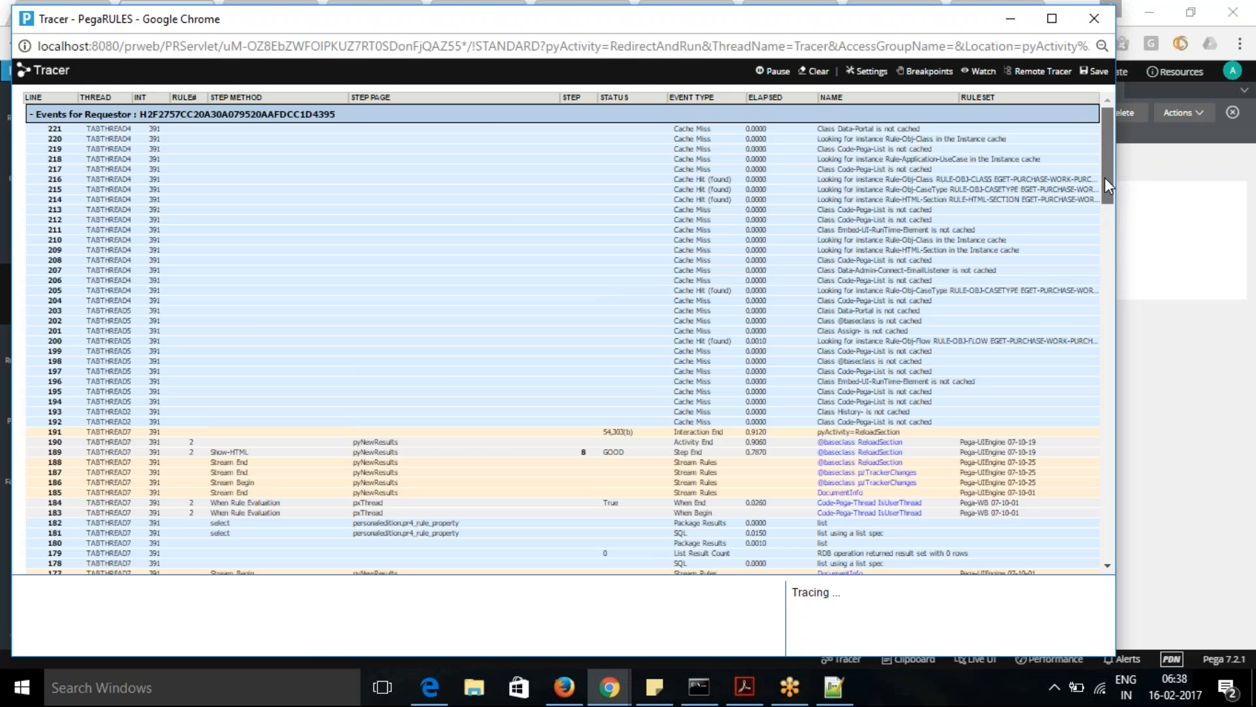
left_click_drag(1105, 178, 1151, 577)
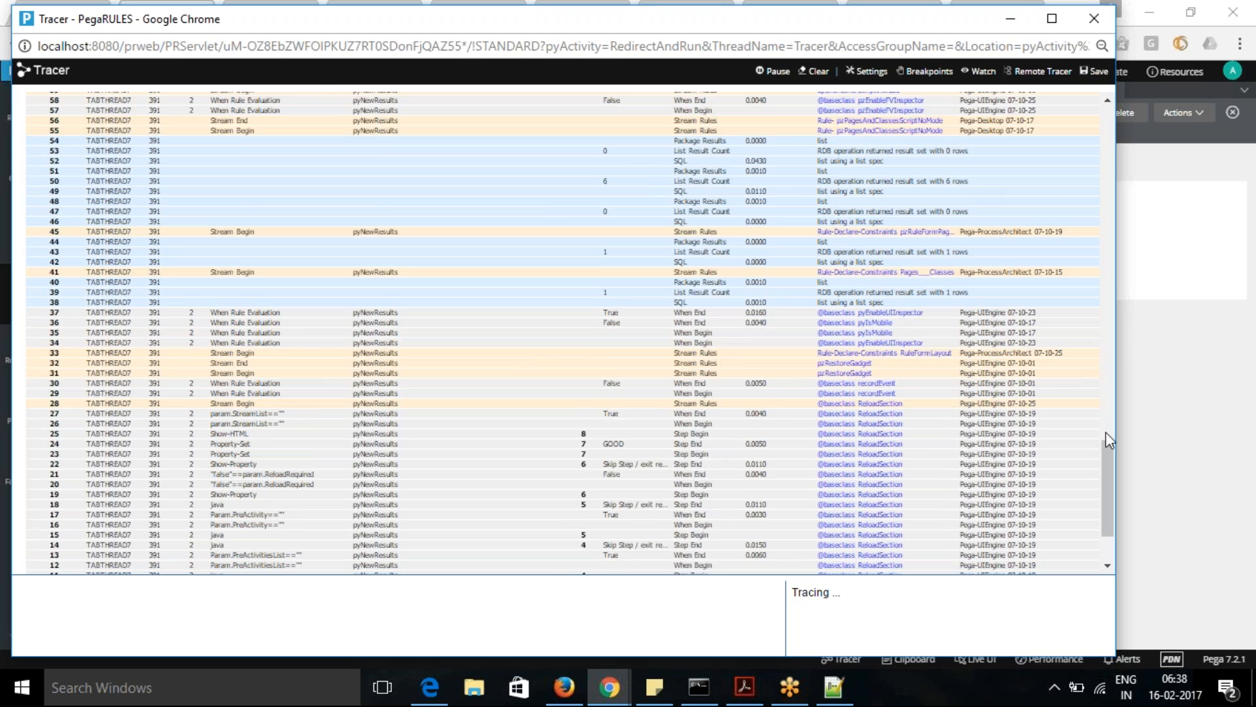
left_click_drag(1107, 462, 1113, 324)
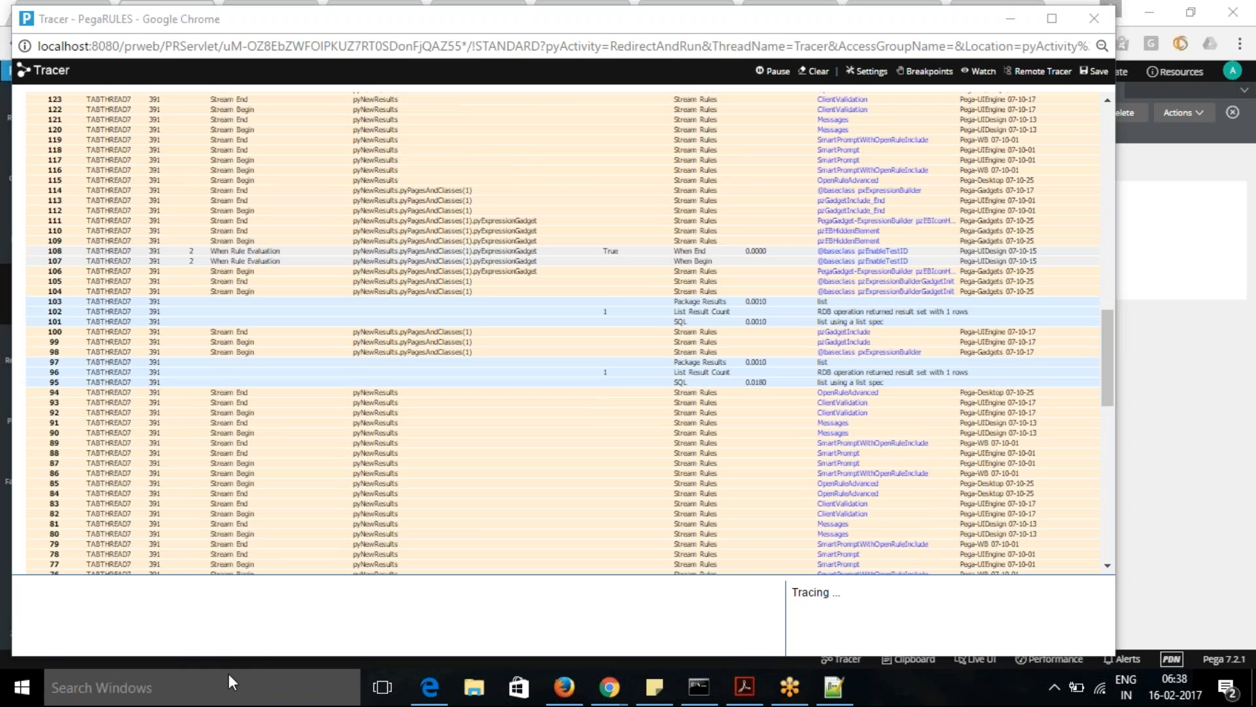
- Search the Tracer events for "checkpro" and close the Tracer
left_click(269, 626)
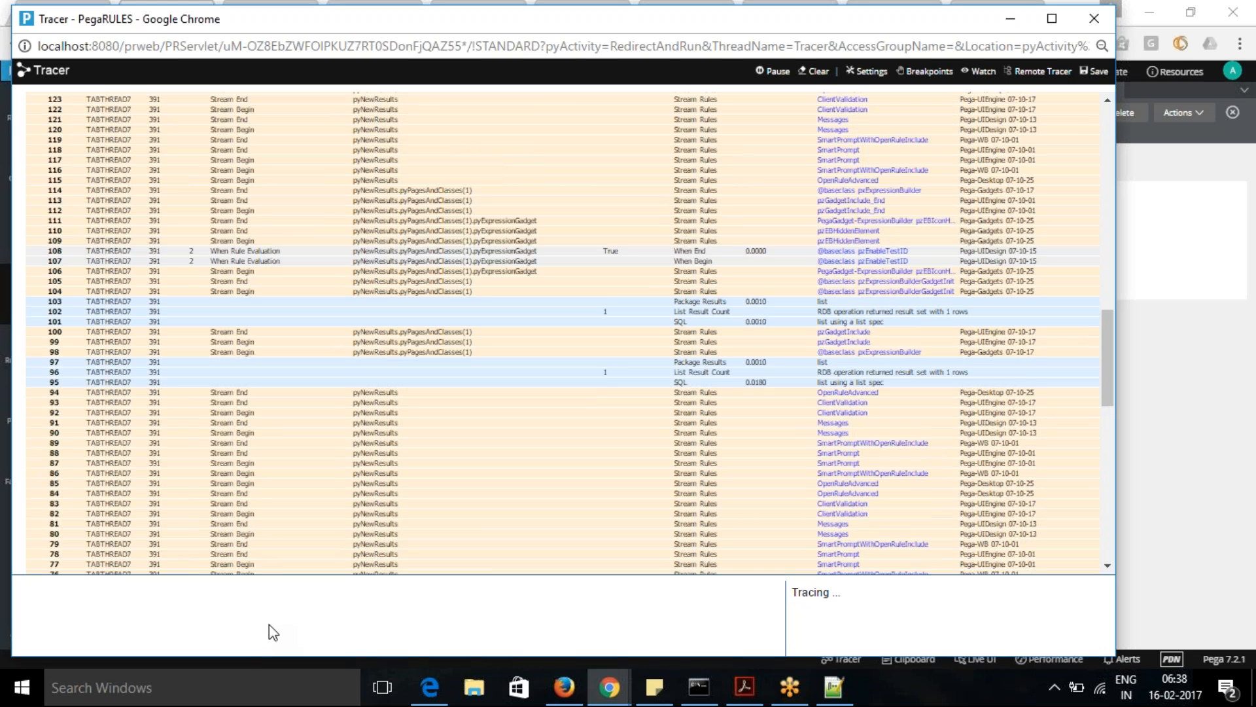
key("ctrl+f")
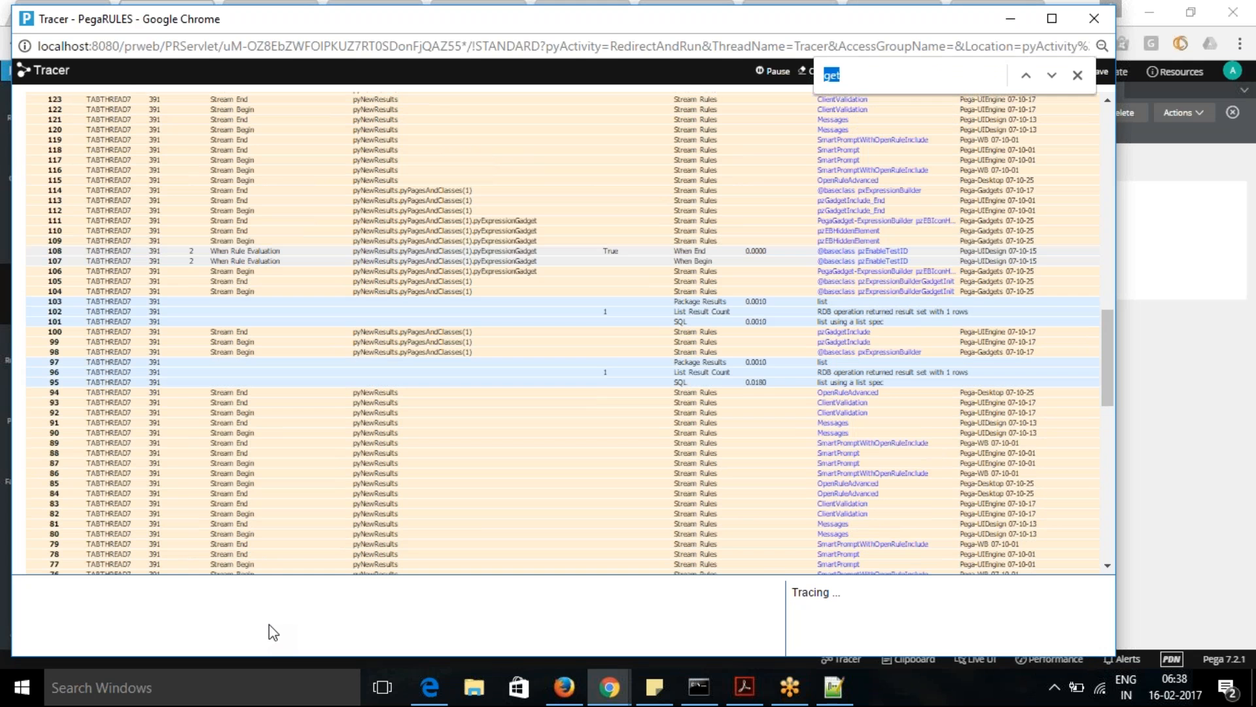
type("check")
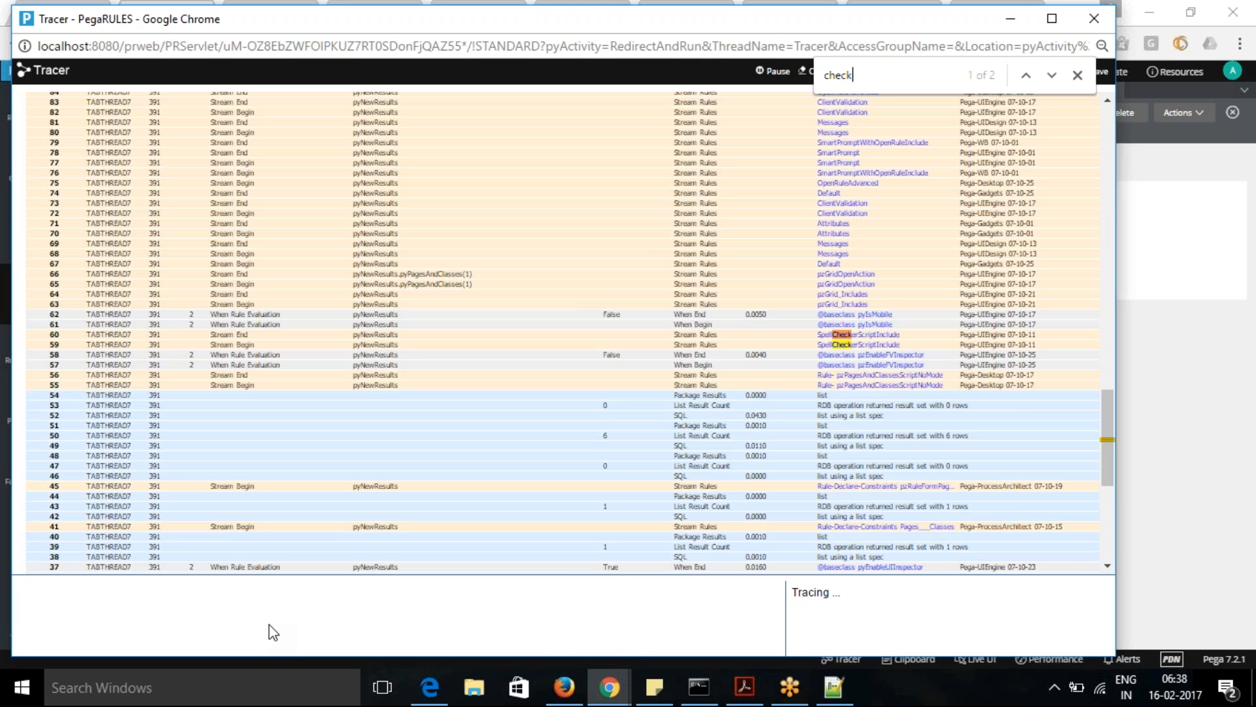
type("pro")
left_click(1075, 77)
left_click(1094, 18)
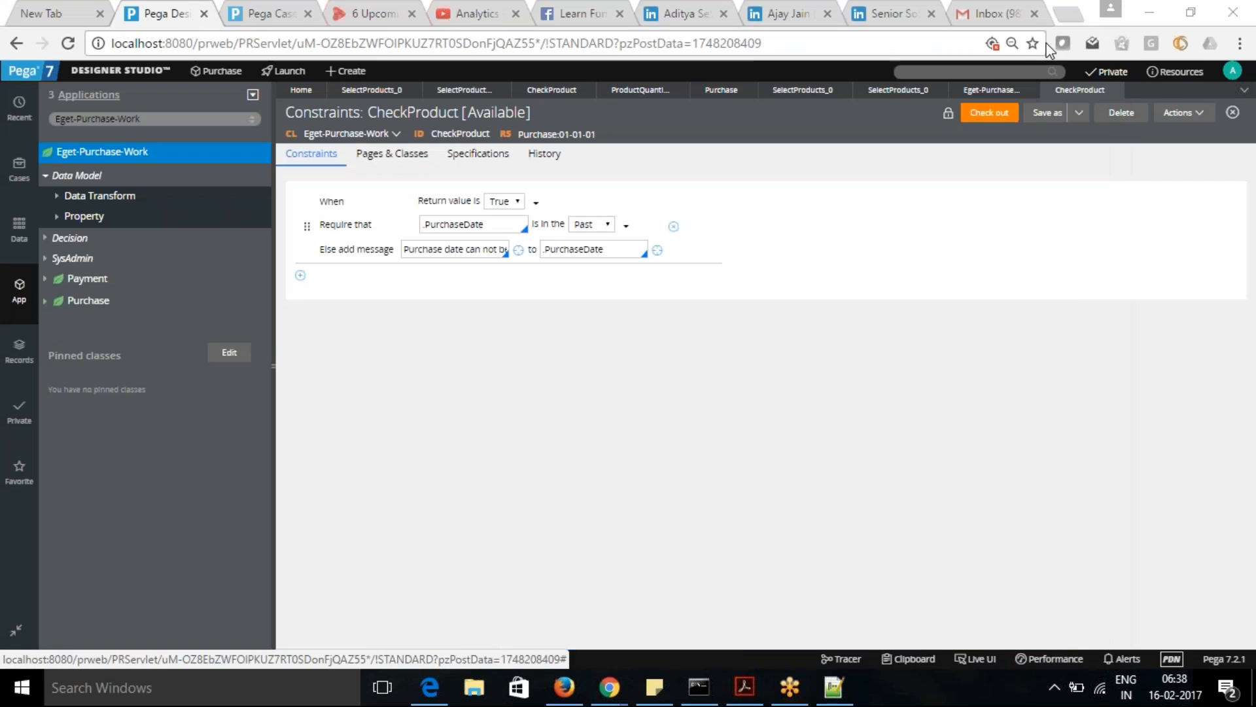
- Change the constraint's When condition to .PurchaseDate is in the Past, checking out and saving the CheckProduct rule
left_click(537, 206)
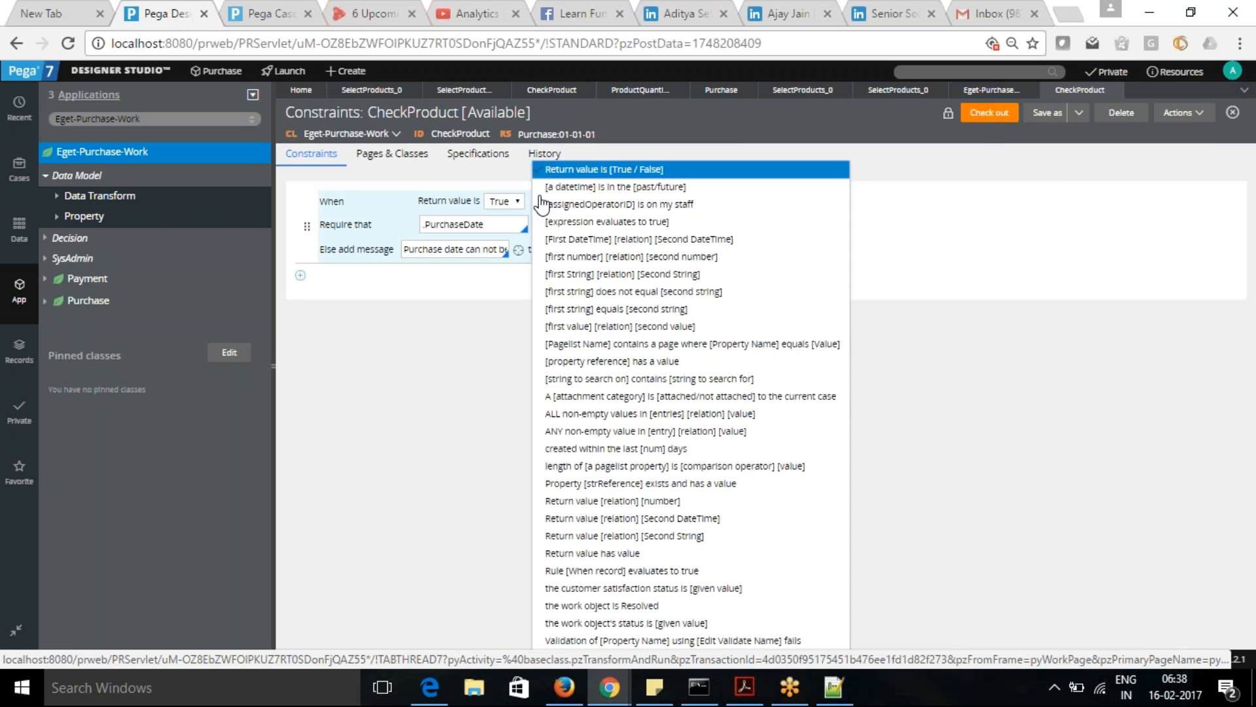
left_click(623, 188)
left_click(481, 200)
type(".")
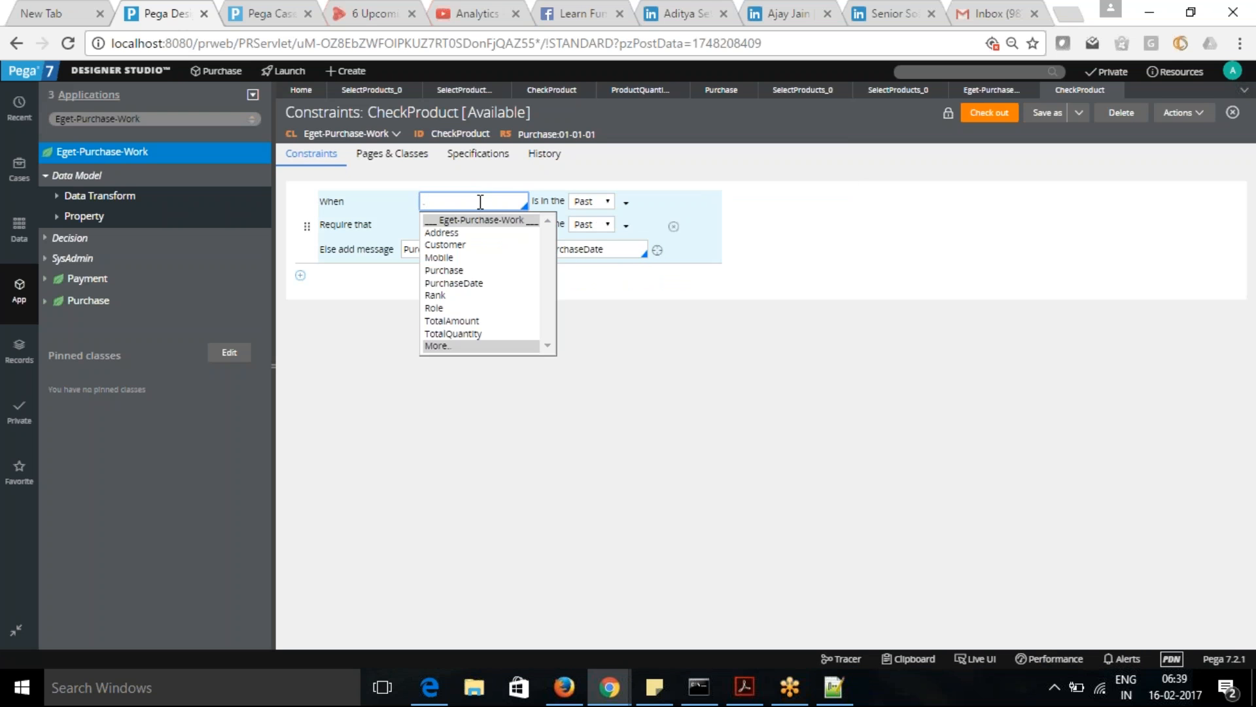
left_click(456, 284)
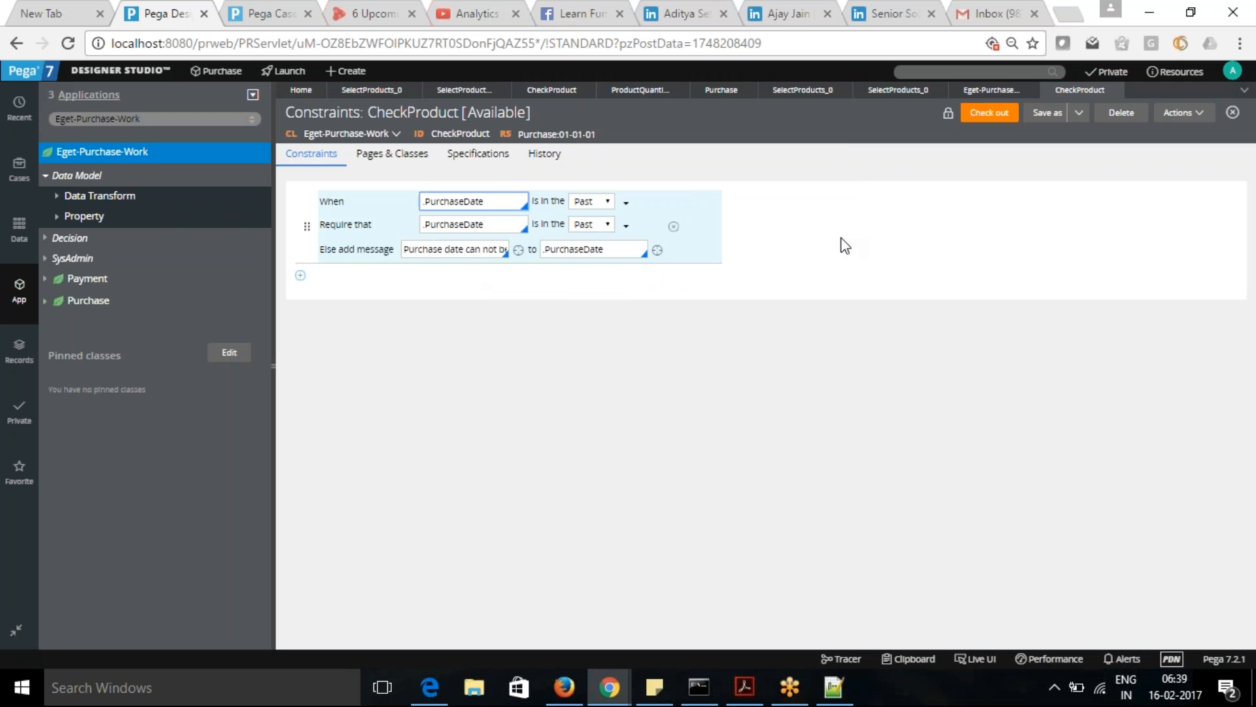
left_click(989, 117)
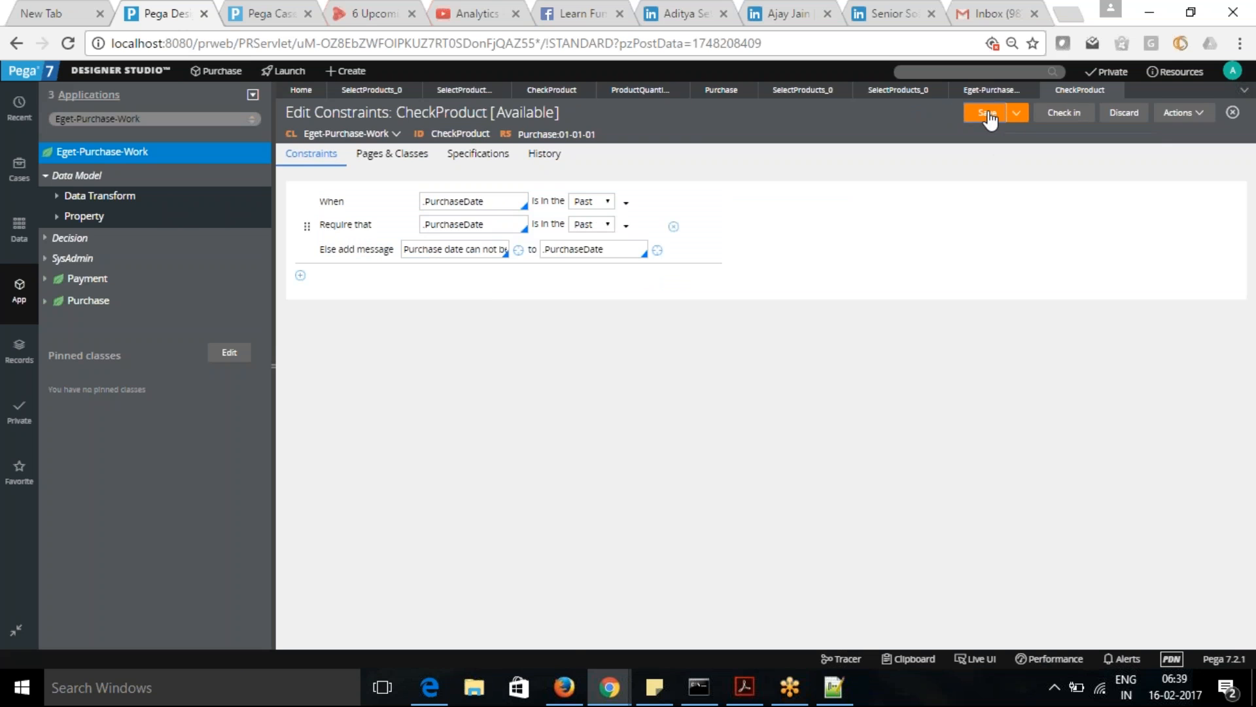
left_click(990, 118)
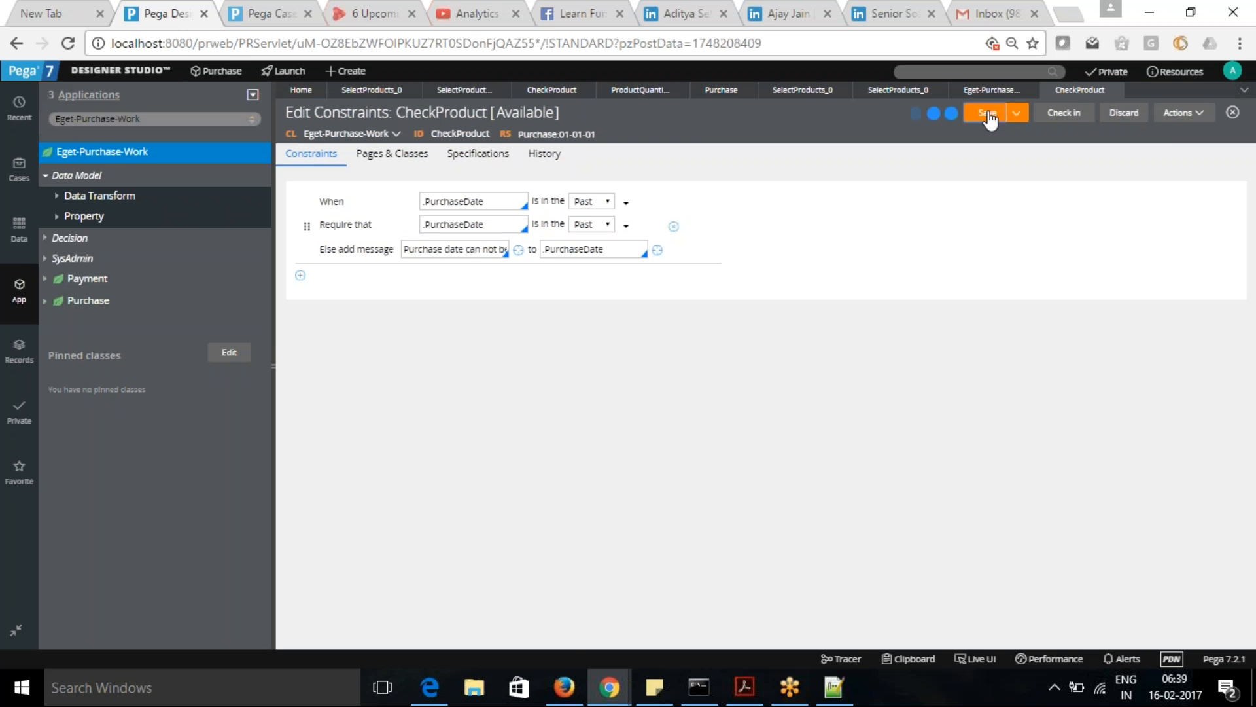
- Create a new Purchase case in the Case Manager portal and continue to its SelectProducts assignment
left_click(260, 11)
left_click(208, 78)
left_click(216, 99)
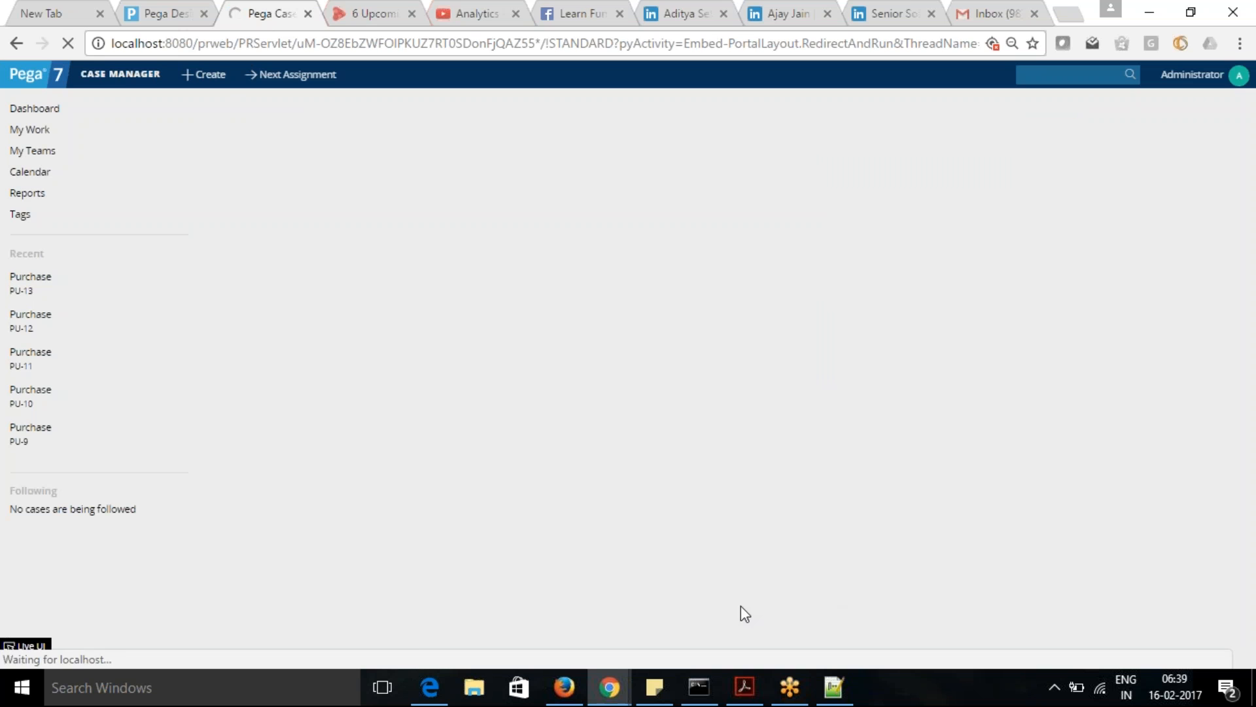
mouse_move(618, 678)
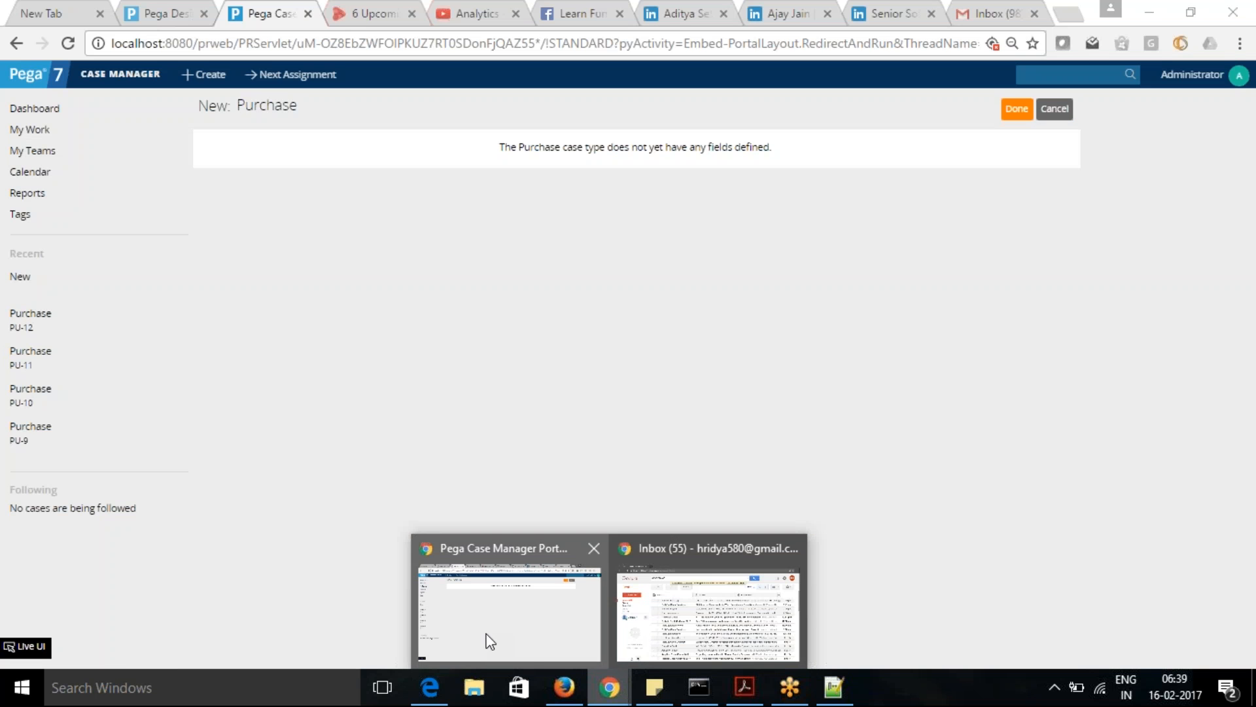
left_click(490, 641)
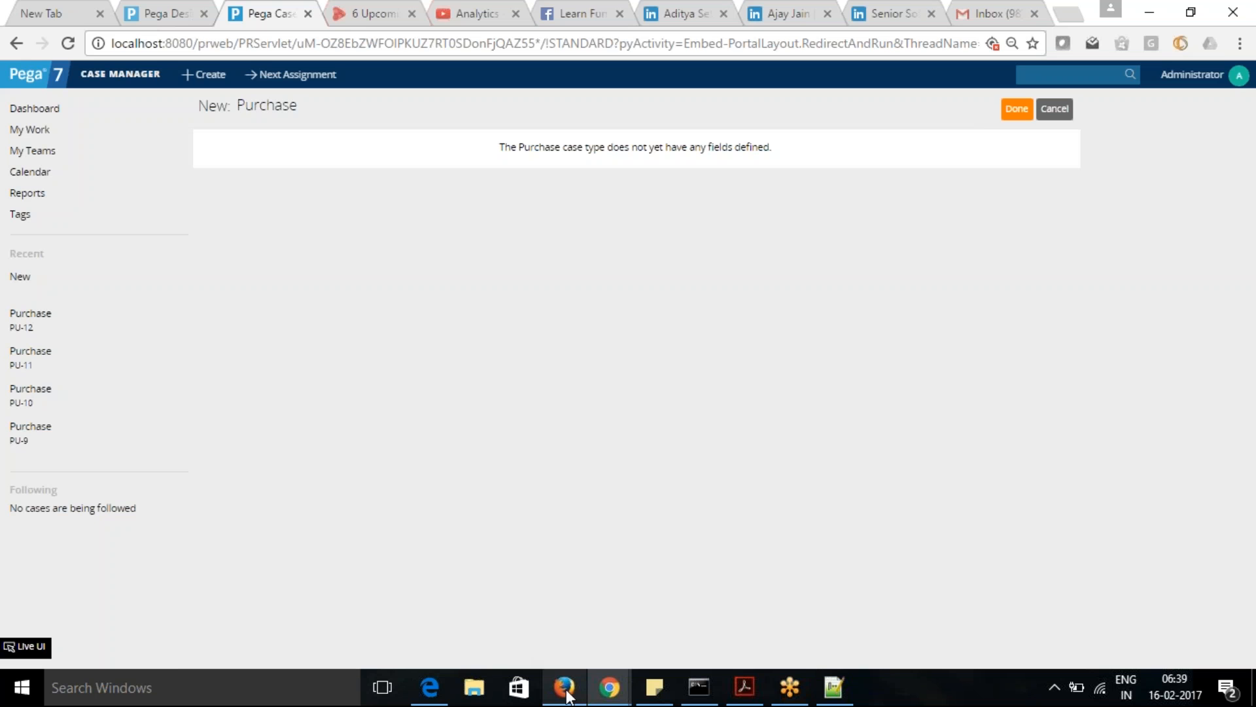
mouse_move(606, 681)
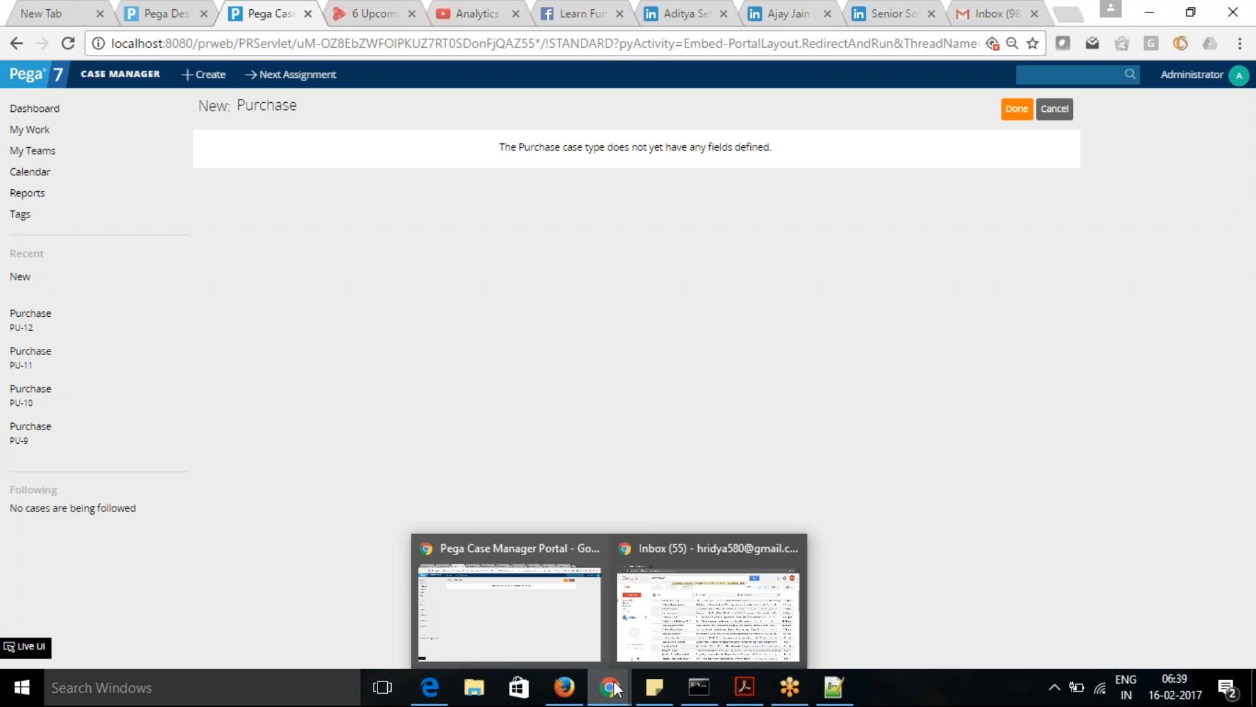
left_click(543, 615)
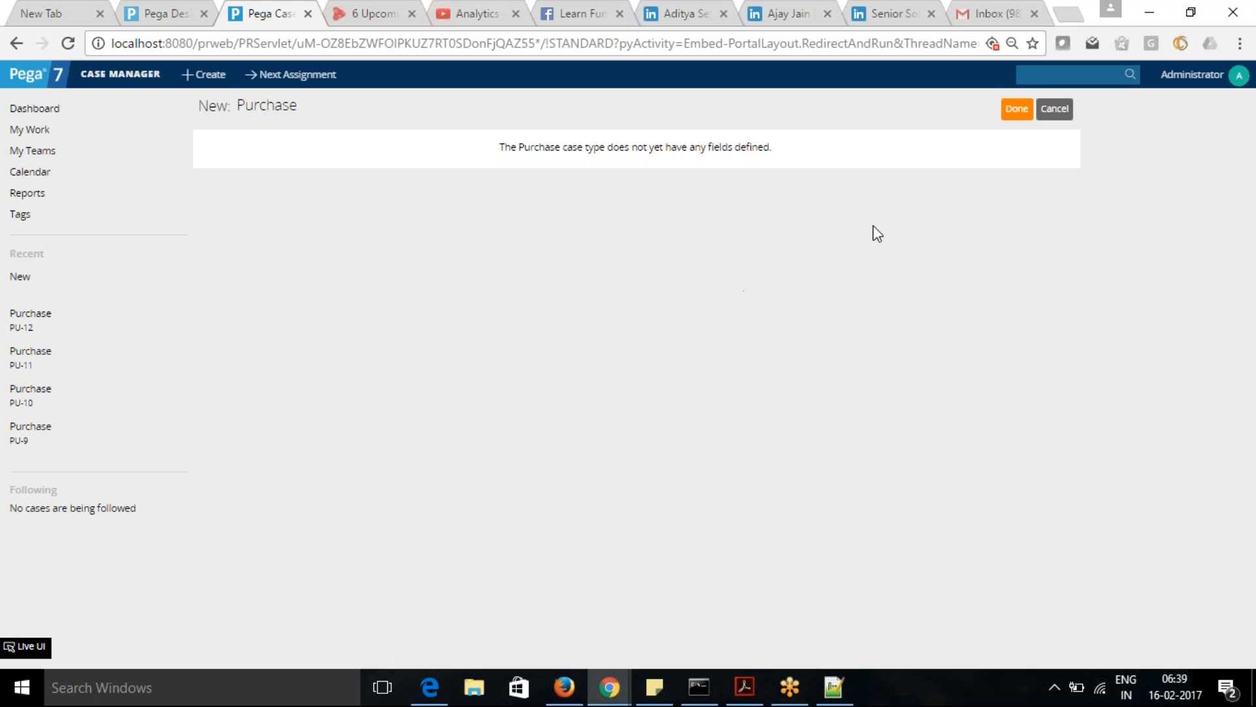
left_click(1015, 112)
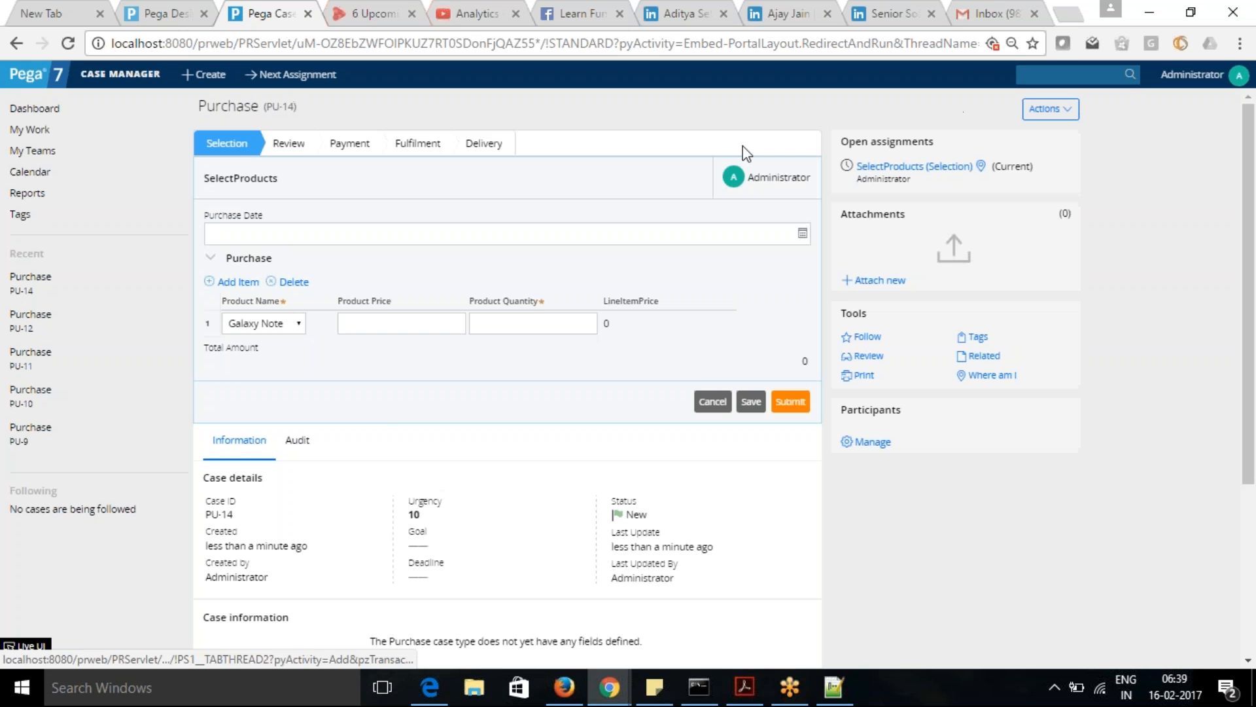
- Submit the purchase with Purchase Date 08/02/2017 6:39, a Galaxy Note price of 1000 and a quantity of 2
left_click(803, 235)
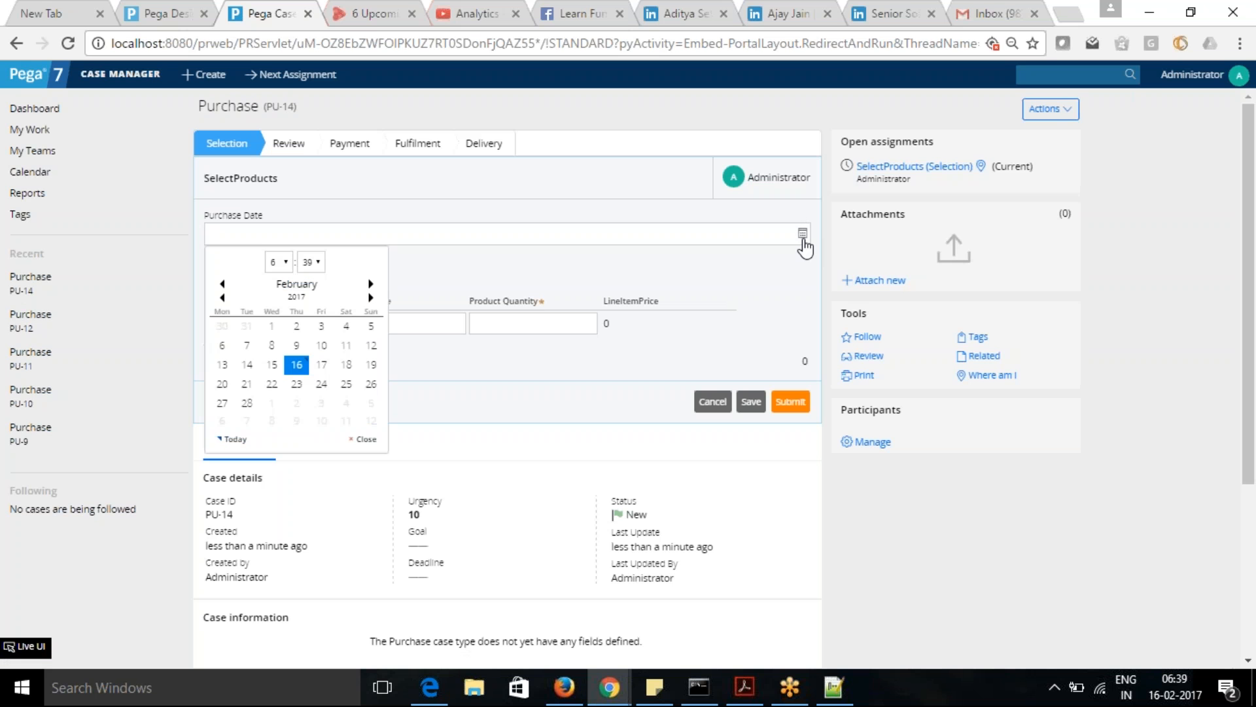
left_click(272, 346)
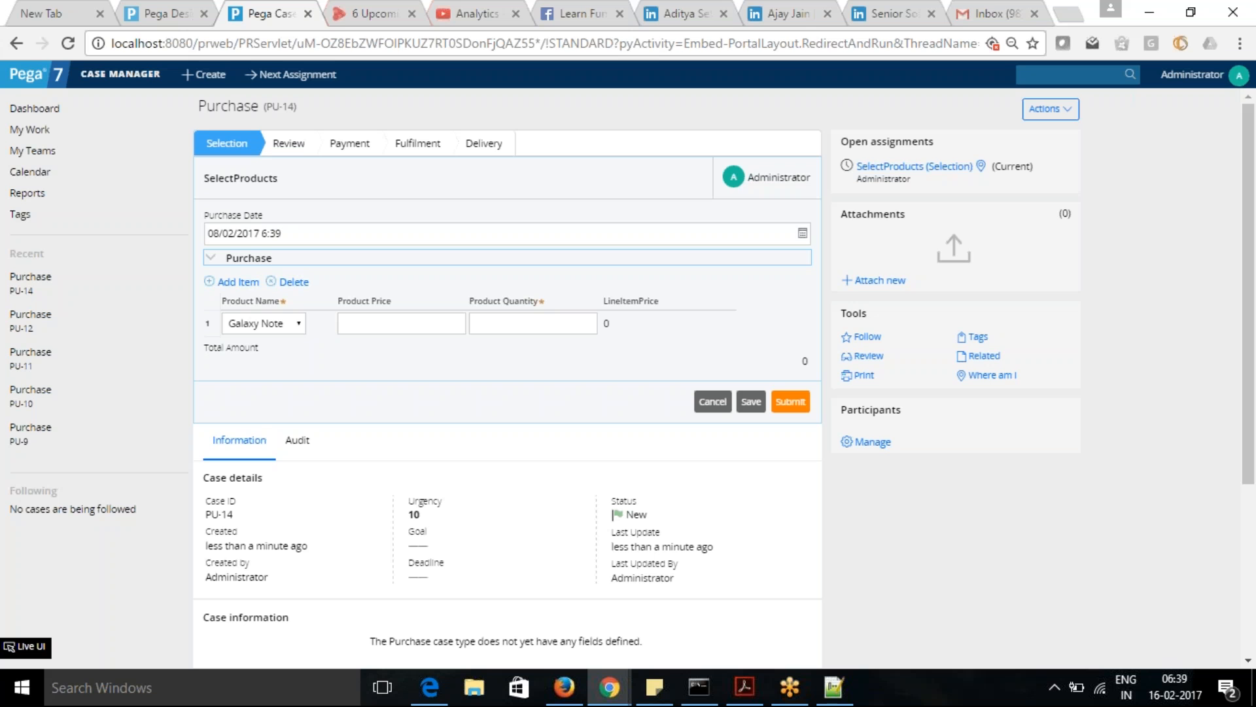
left_click(487, 322)
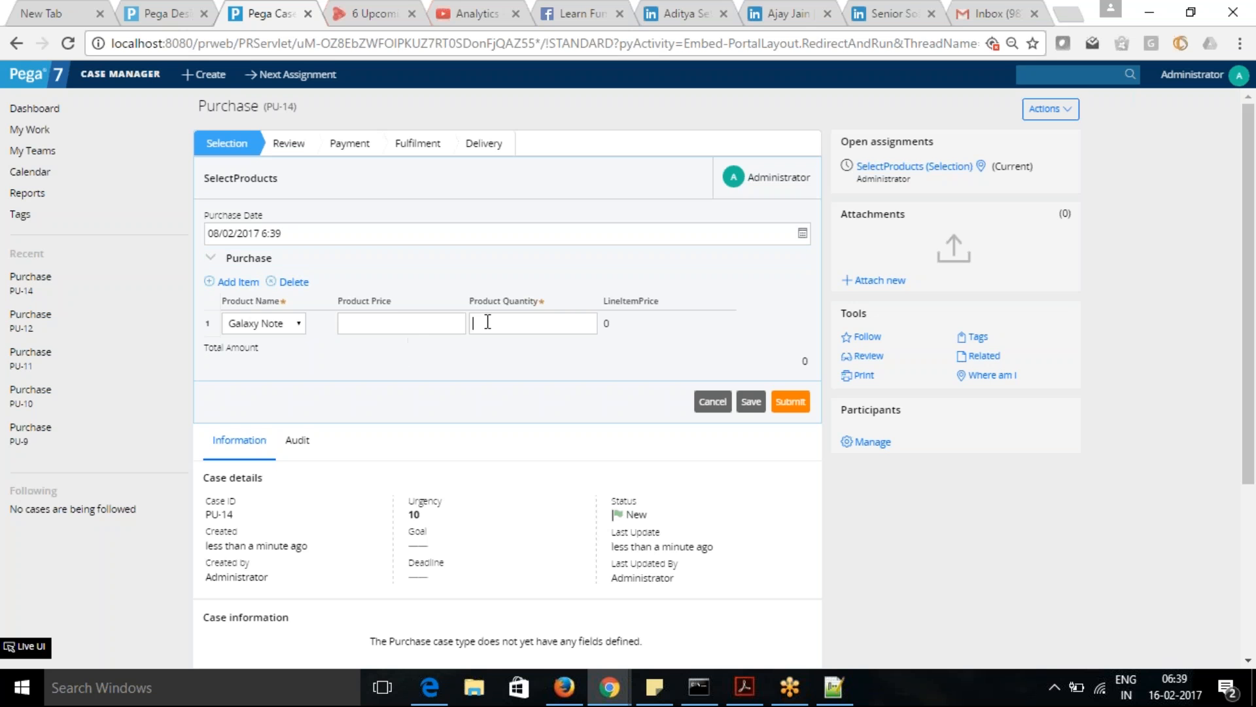
type("1")
left_click(435, 316)
type("1000")
key("Tab")
type("1")
key("Tab")
left_click(791, 402)
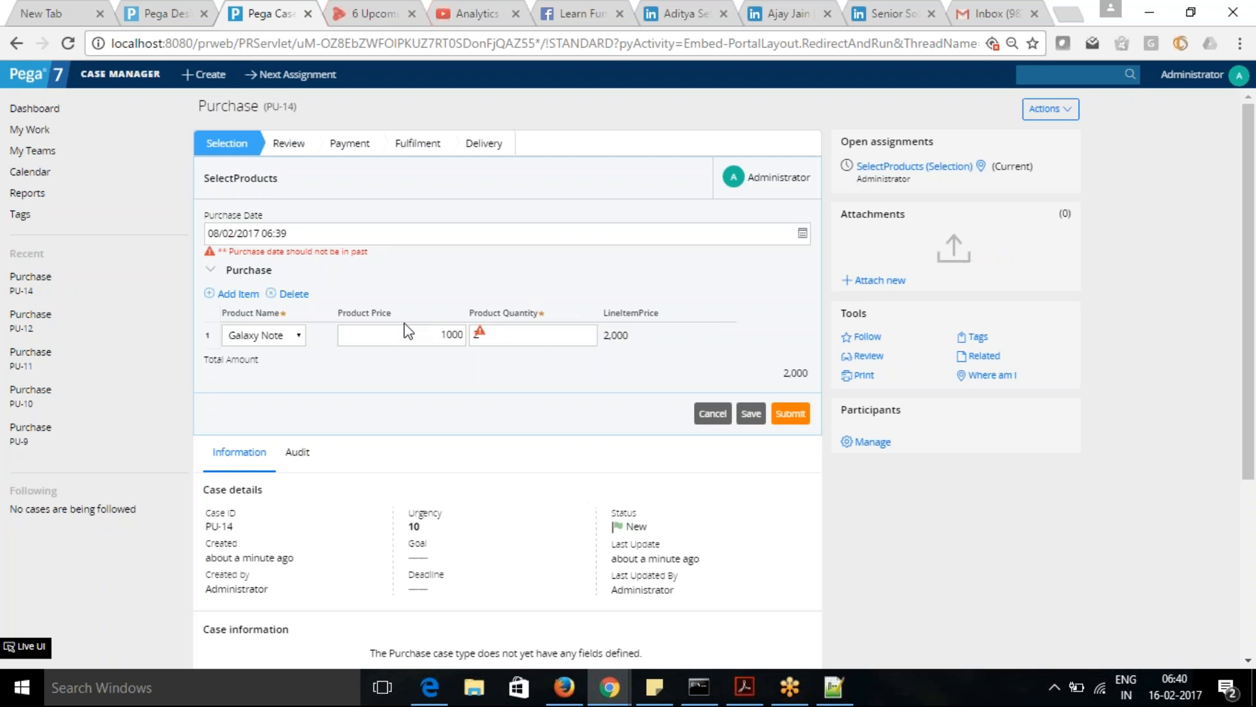
- Highlight the Purchase Date value, and check the Declare Constraint entry in the Notepad++ notes before returning to the case
key("alt+Tab")
key("alt+Tab")
left_click_drag(293, 233, 134, 226)
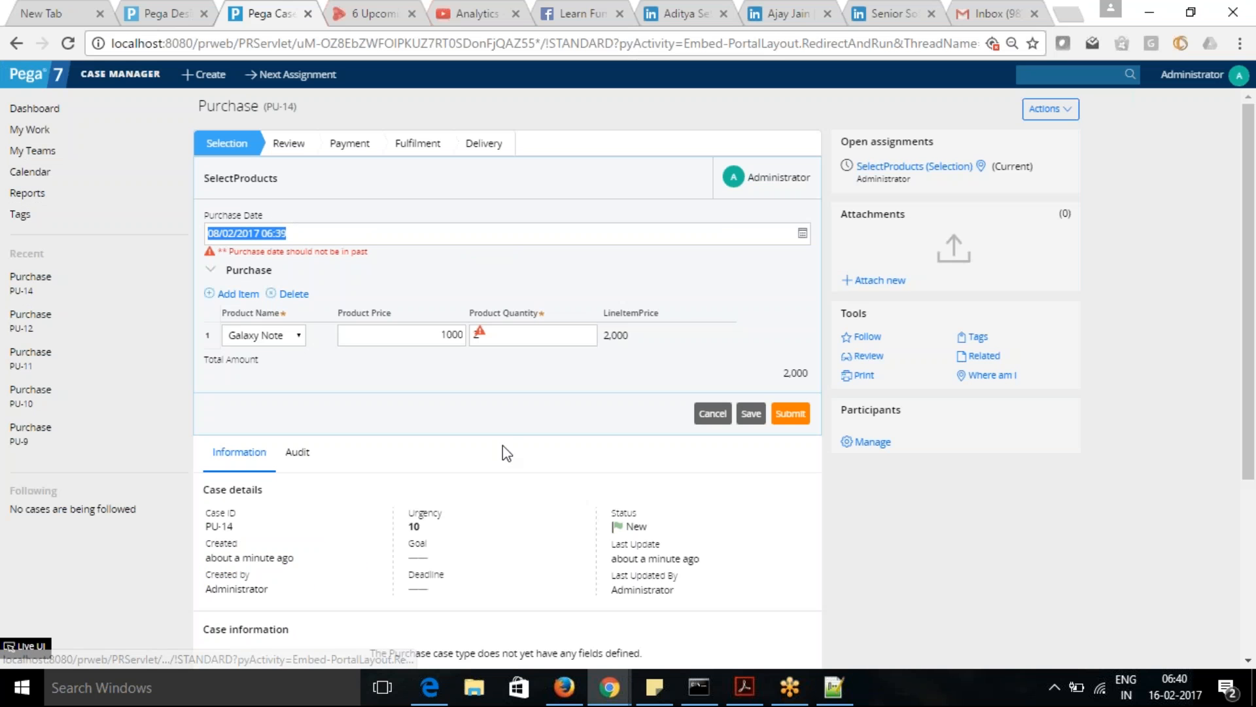
key("alt+Tab")
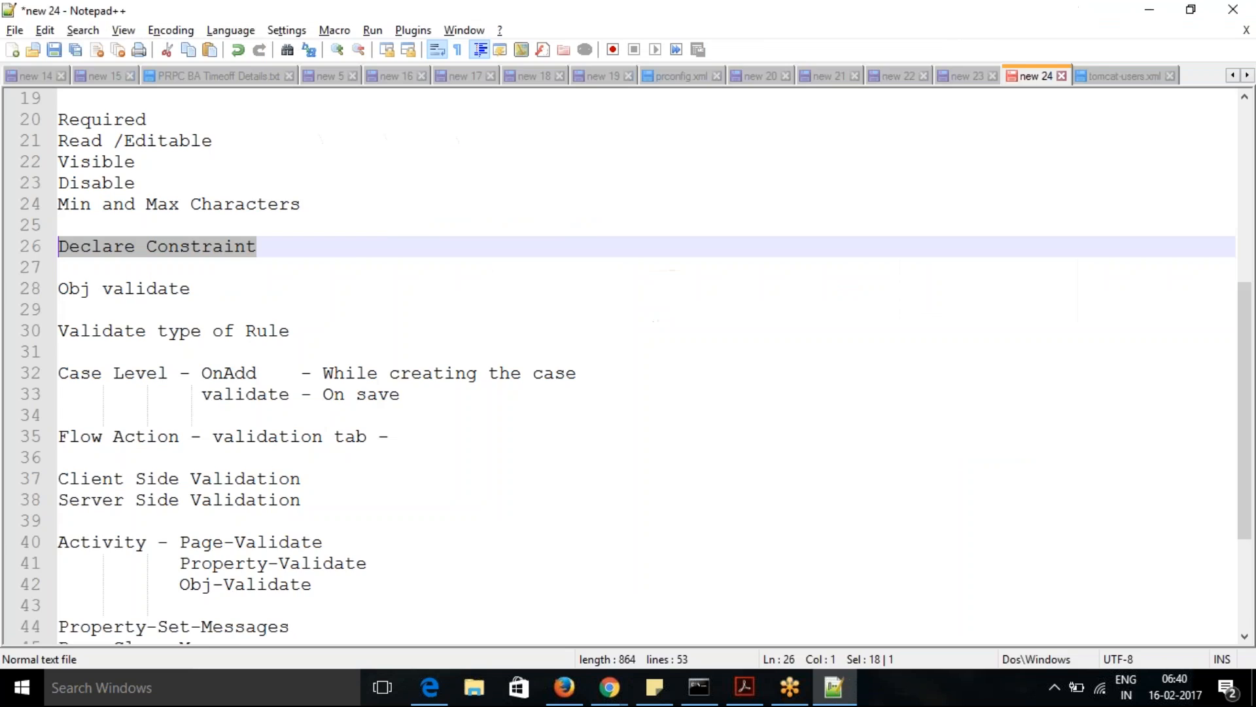
key("alt+Tab")
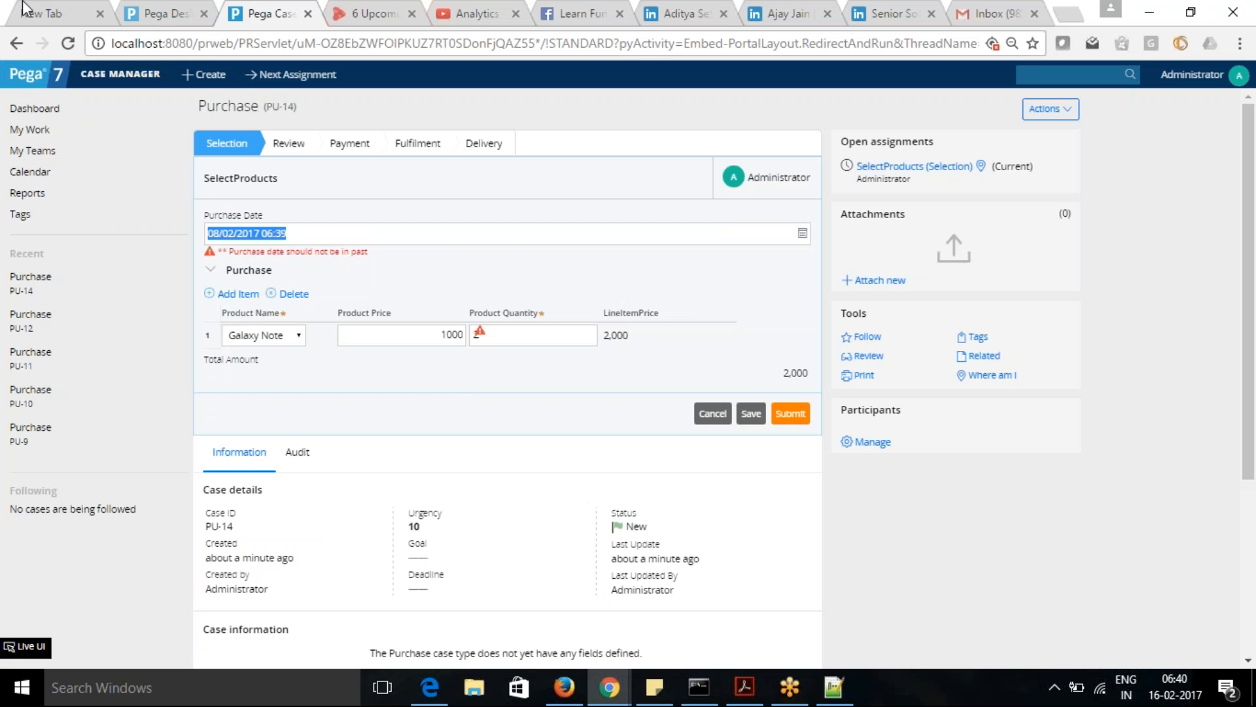
- Open the Tracer from Designer Studio, check that Declare Constraint is among its traced event types, and clear the logged events
left_click(155, 15)
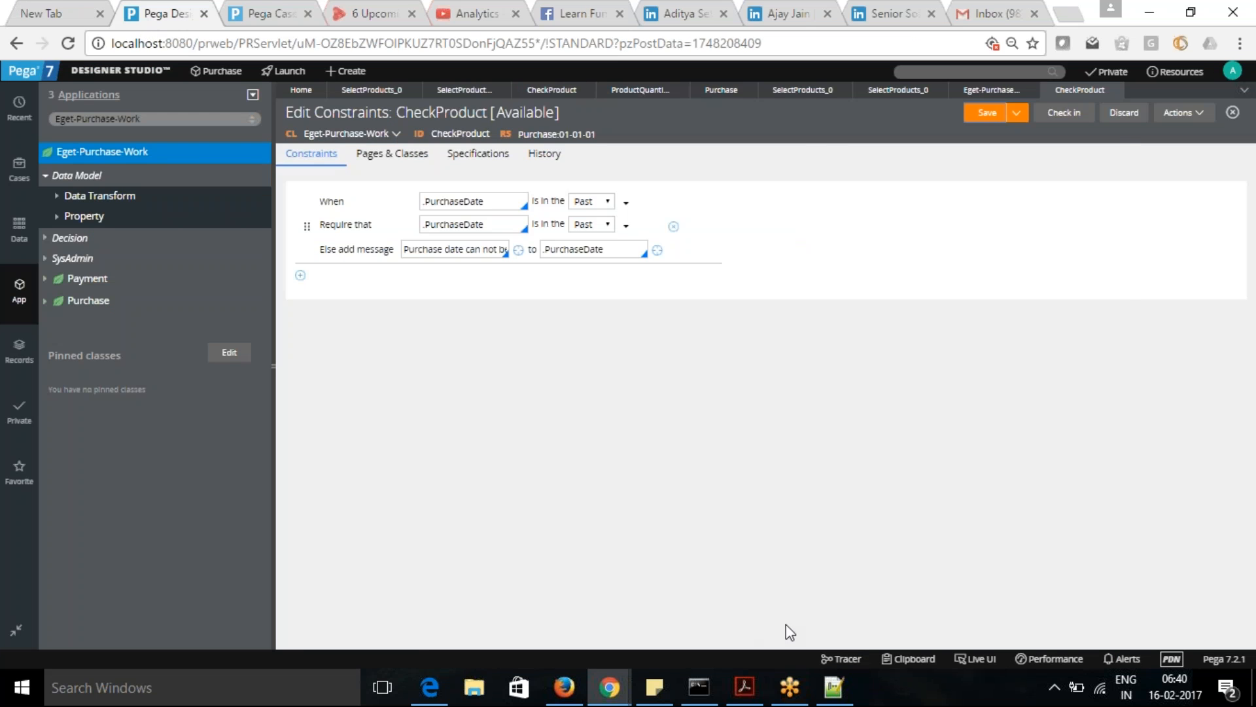
left_click(843, 659)
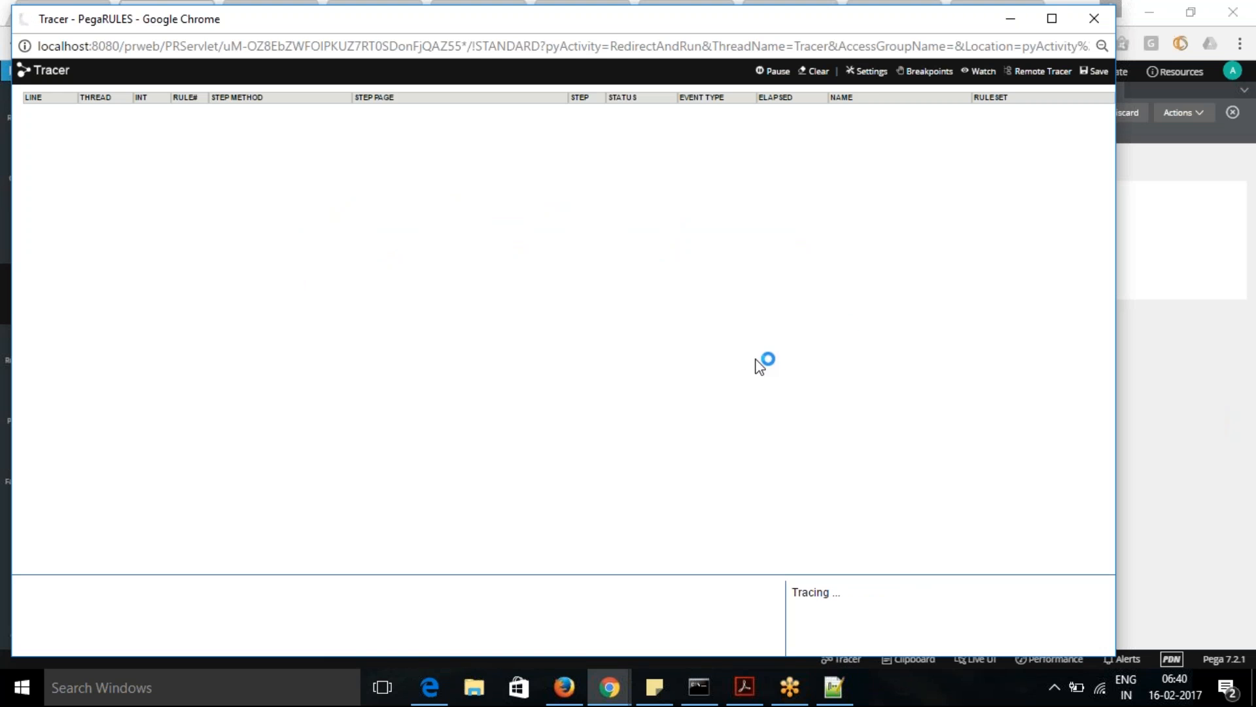
left_click(869, 72)
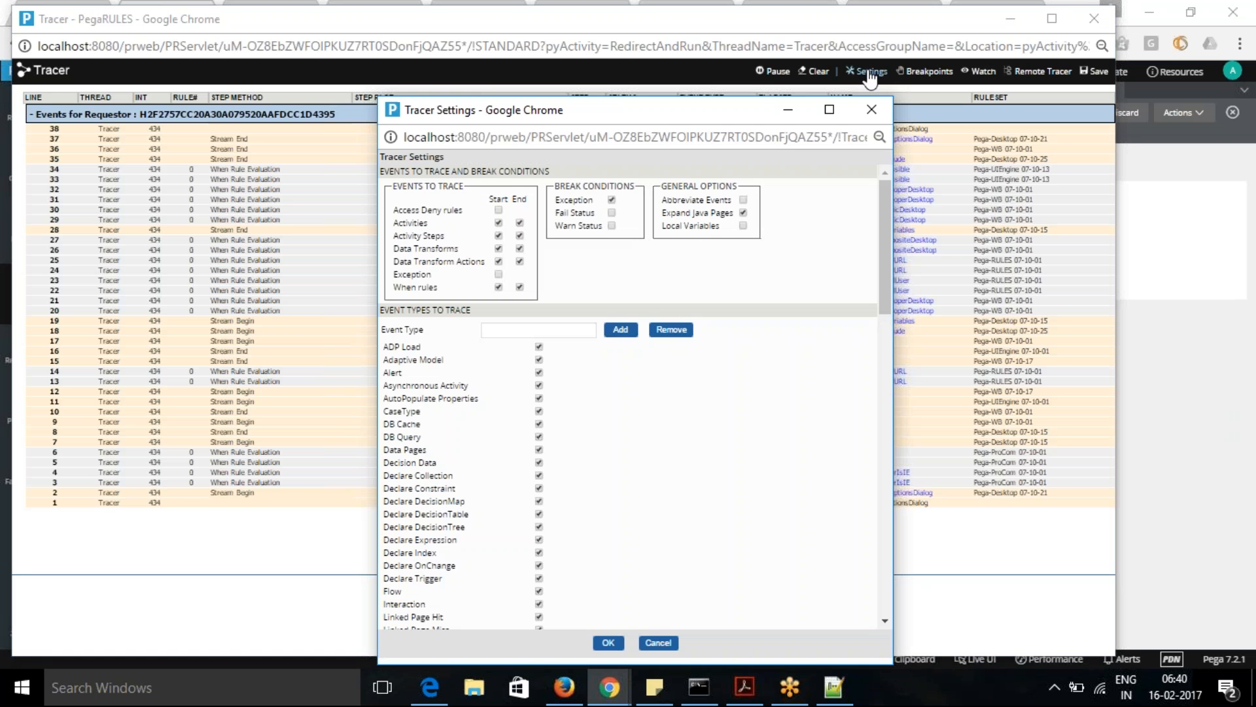
left_click_drag(386, 486, 521, 489)
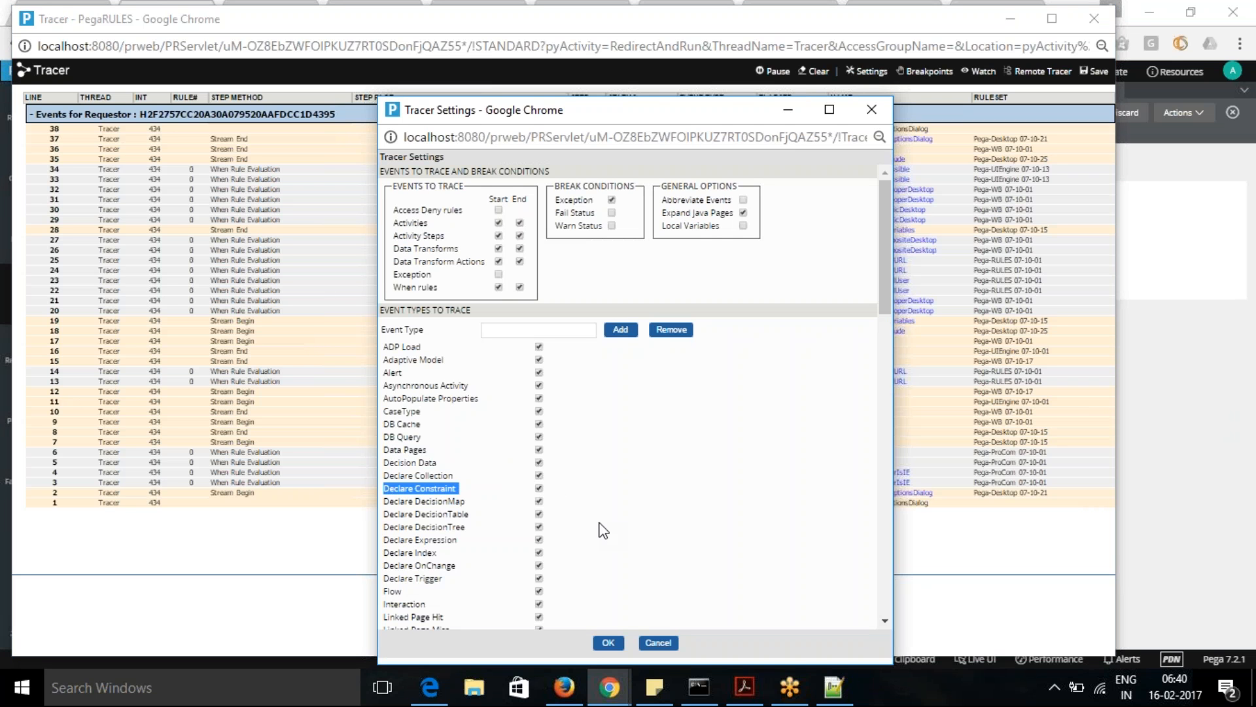
left_click(607, 642)
left_click(816, 71)
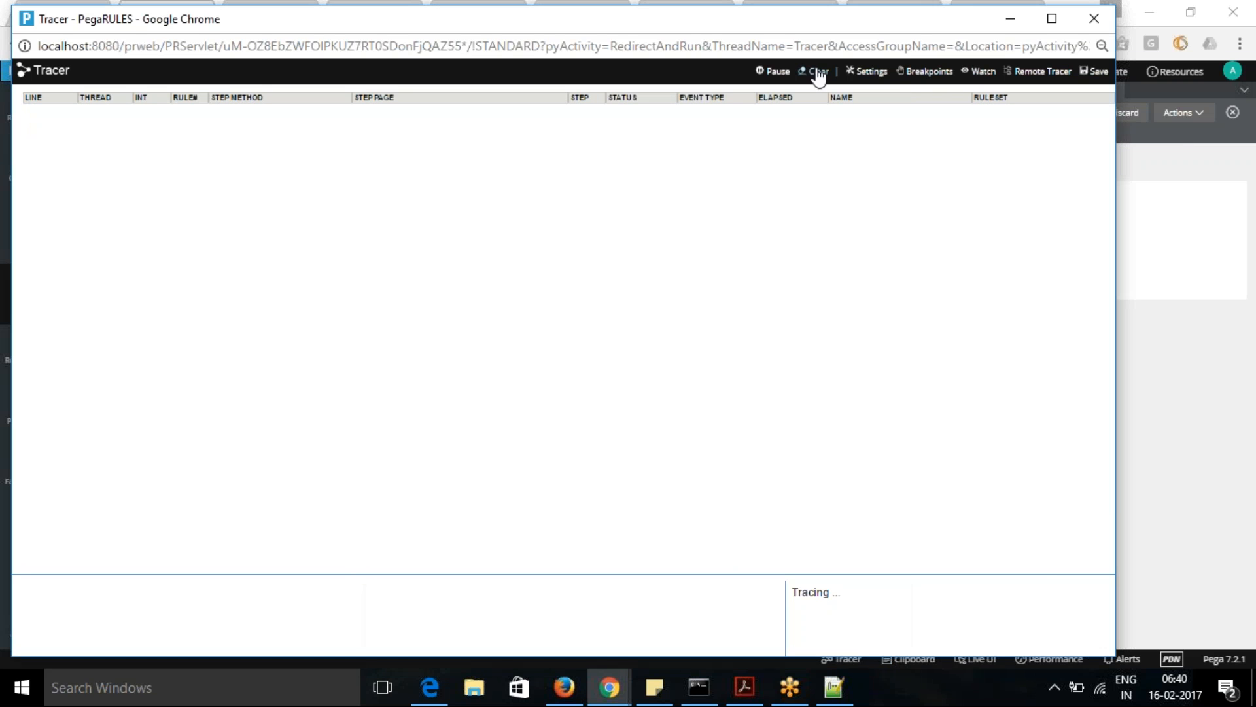
left_click(1011, 19)
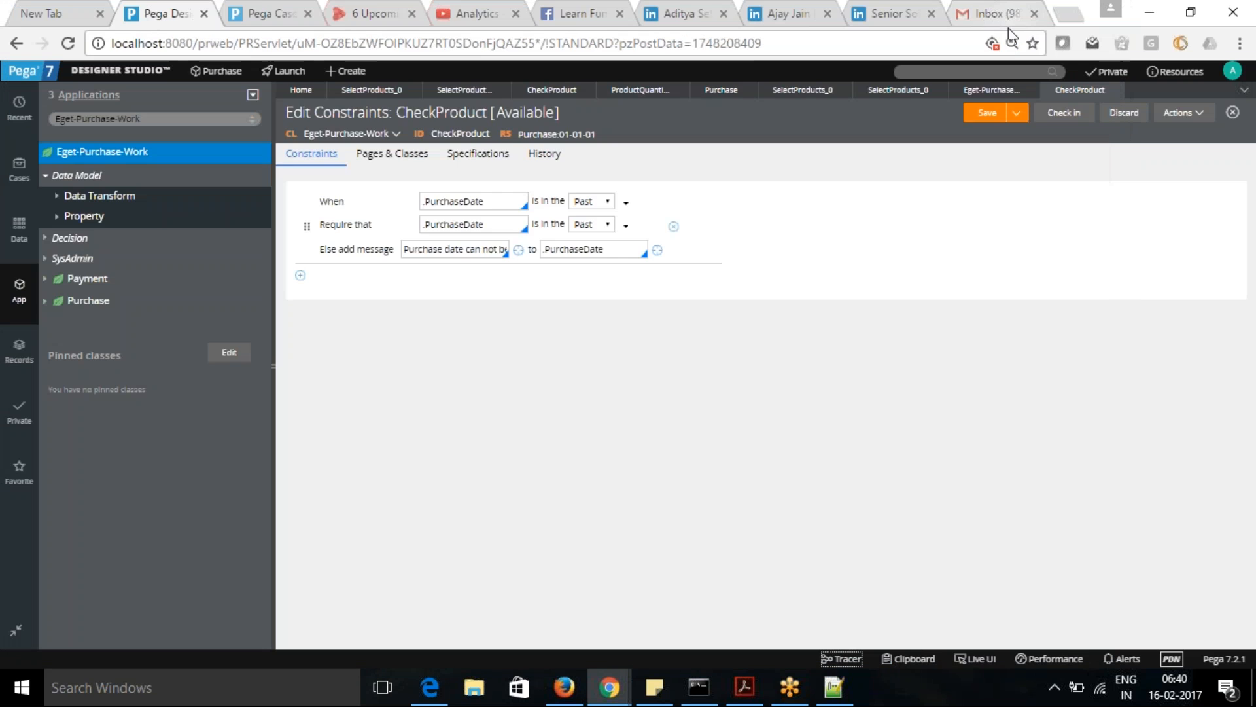
- Compare the Purchase Date validation message in the purchase case with the CheckProduct constraint conditions in Designer Studio
left_click(262, 17)
left_click(351, 252)
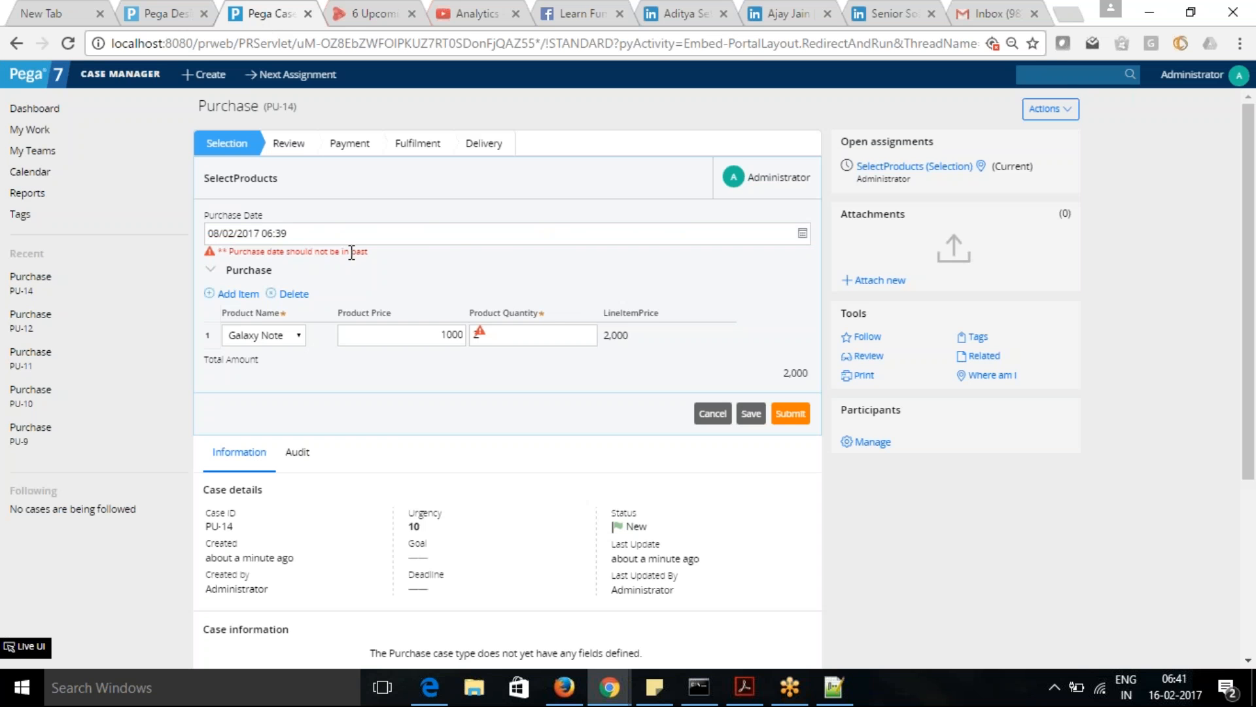
left_click(167, 18)
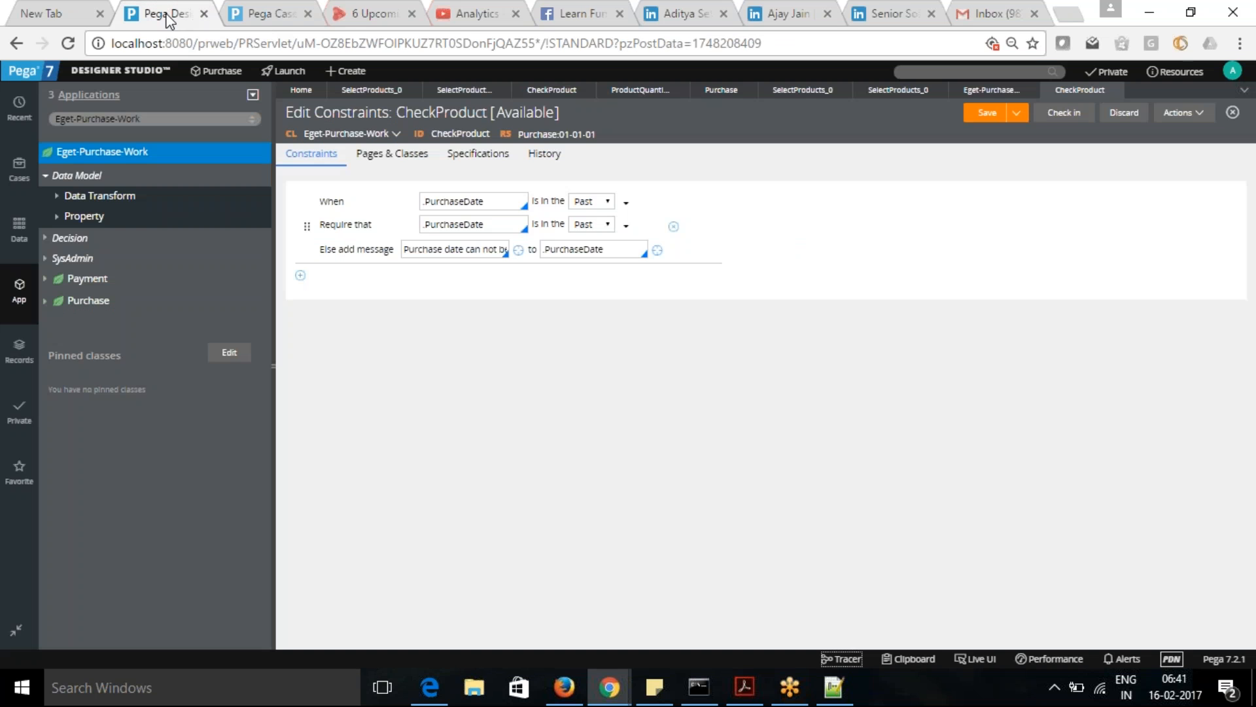
left_click(293, 17)
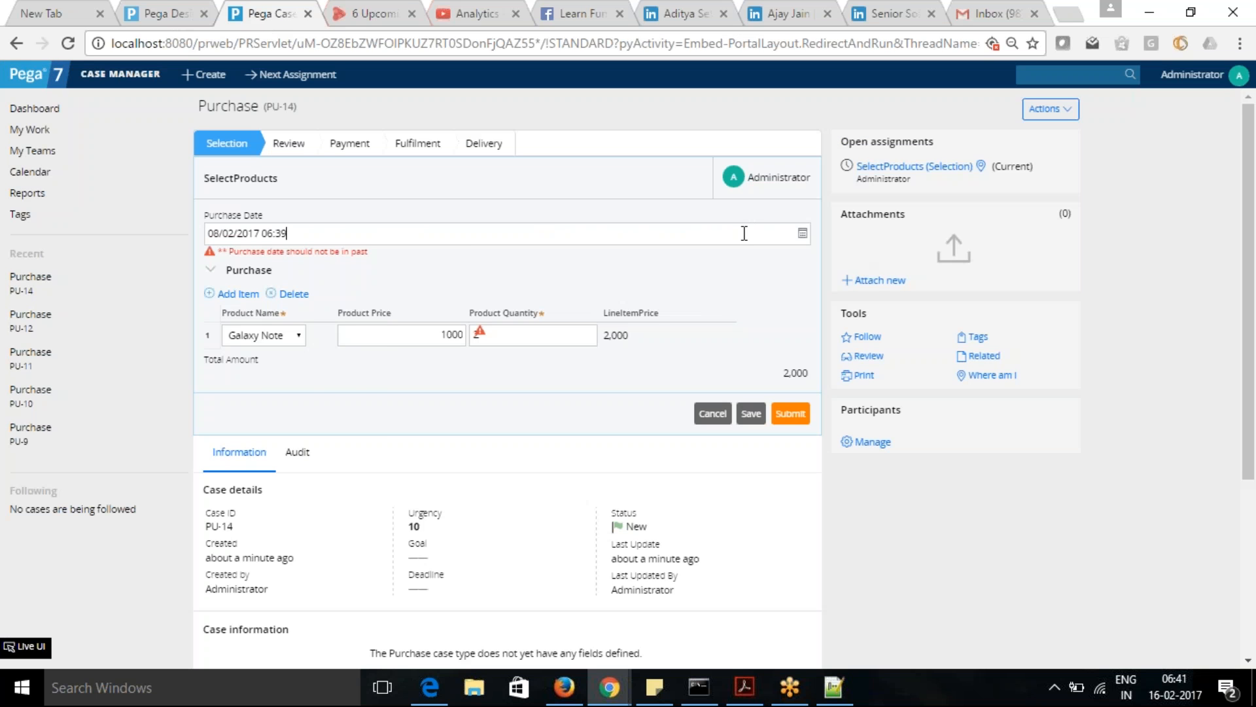
- Set the Purchase Date to 13/02/2017 6:39 in the purchase case, and check the Tracer window for logged events
left_click(804, 236)
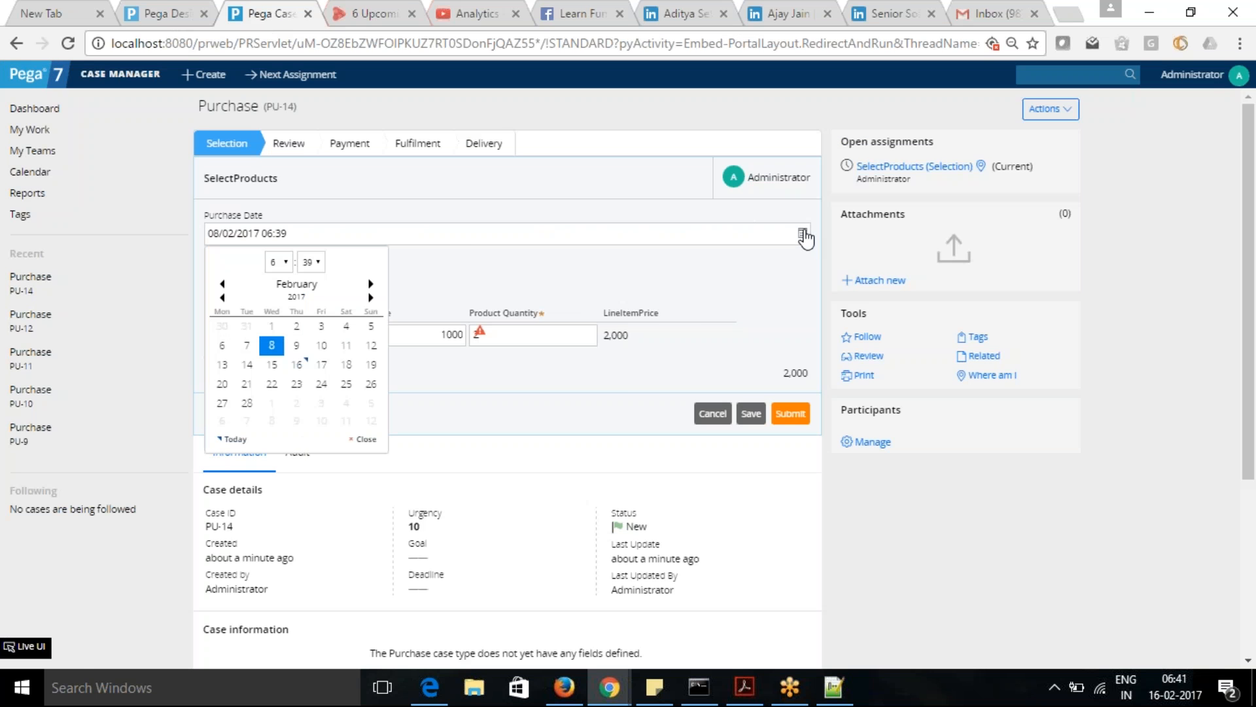
left_click(223, 365)
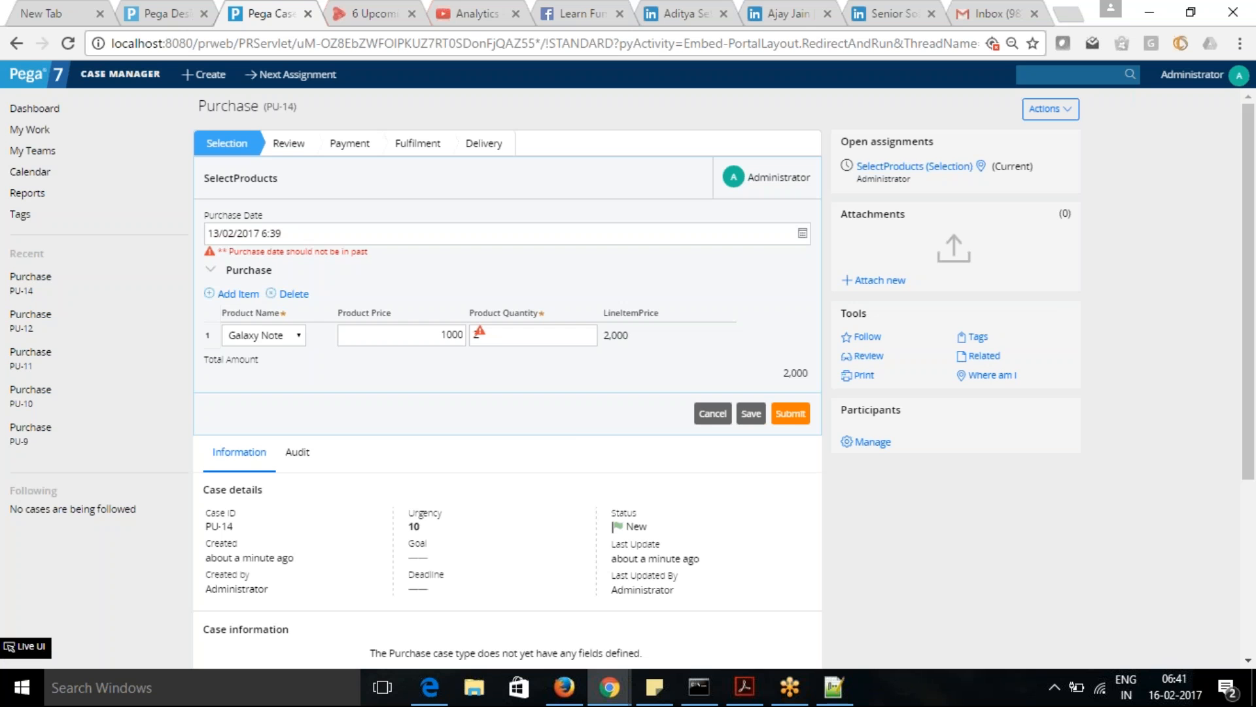
mouse_move(615, 700)
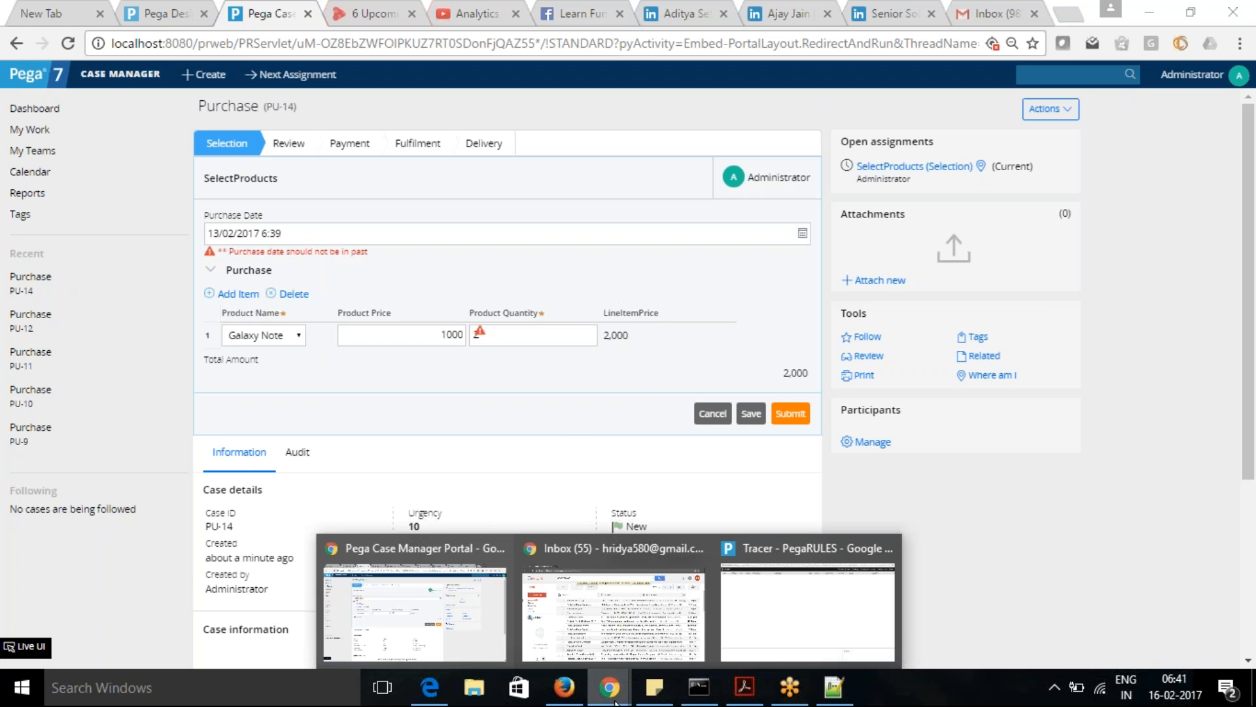
left_click(756, 638)
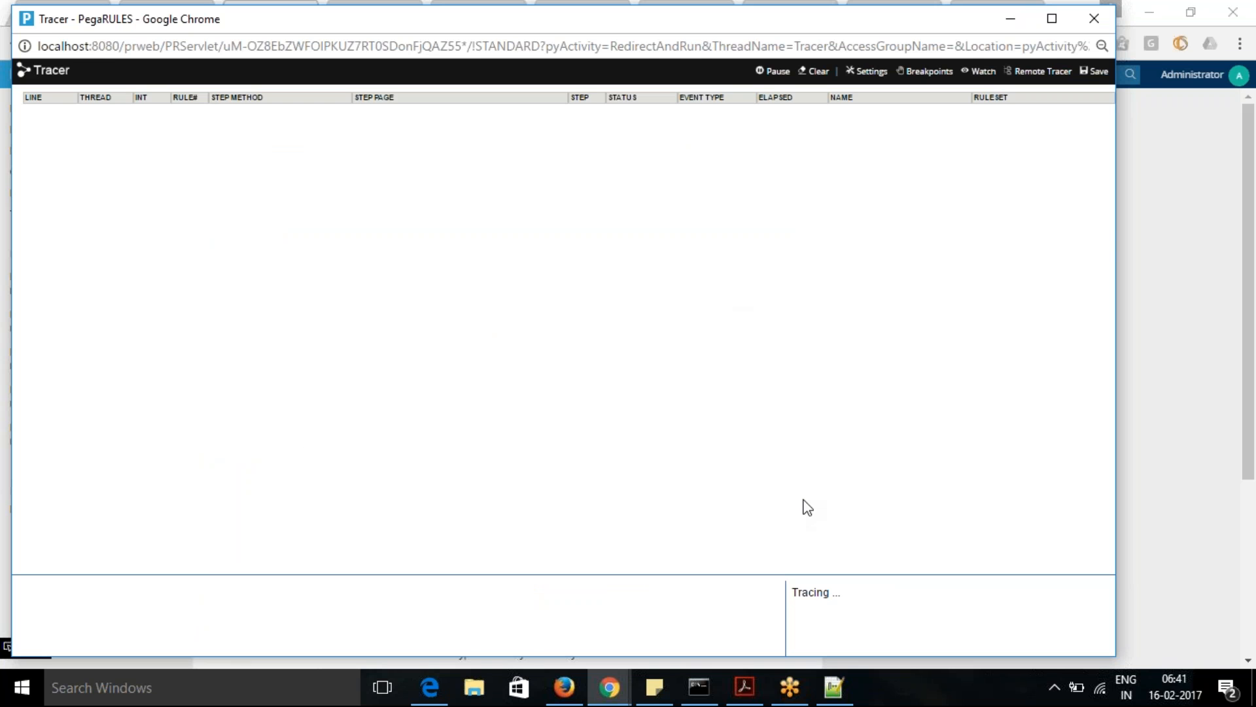
key("alt+Tab")
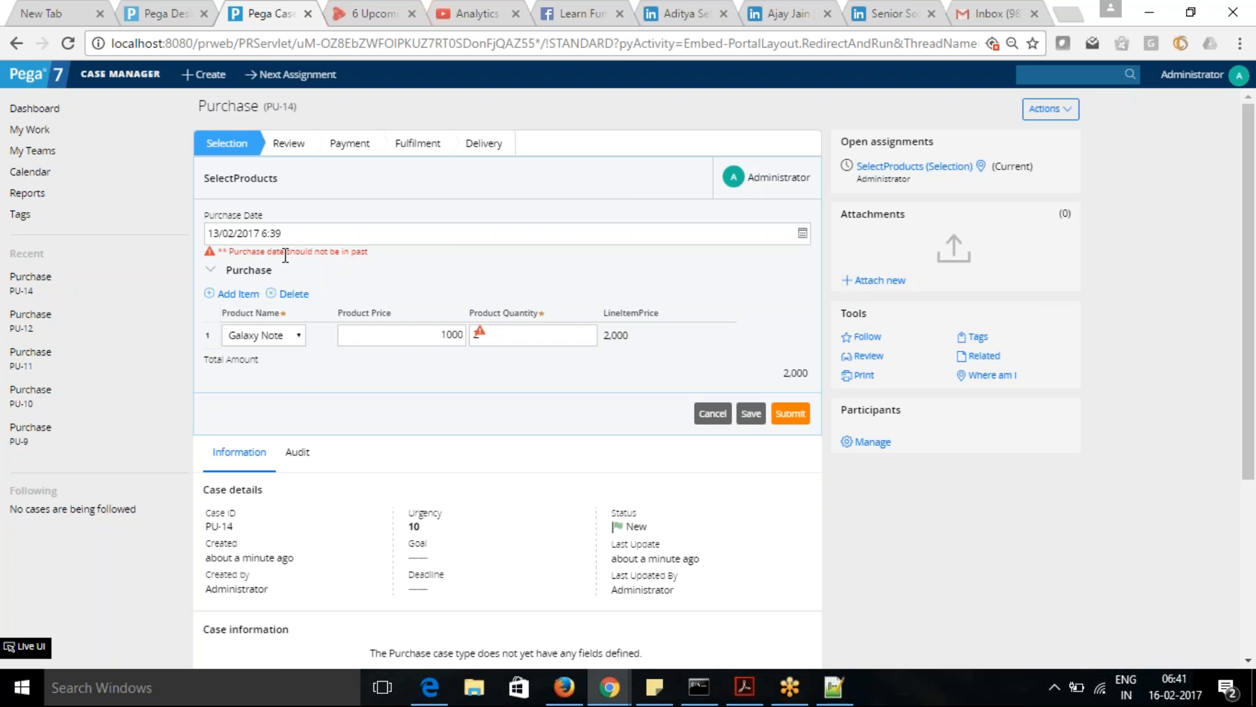
- List the properties of the Eget-Purchase-Work class in Designer Studio and save the CheckProduct constraints rule
left_click(167, 13)
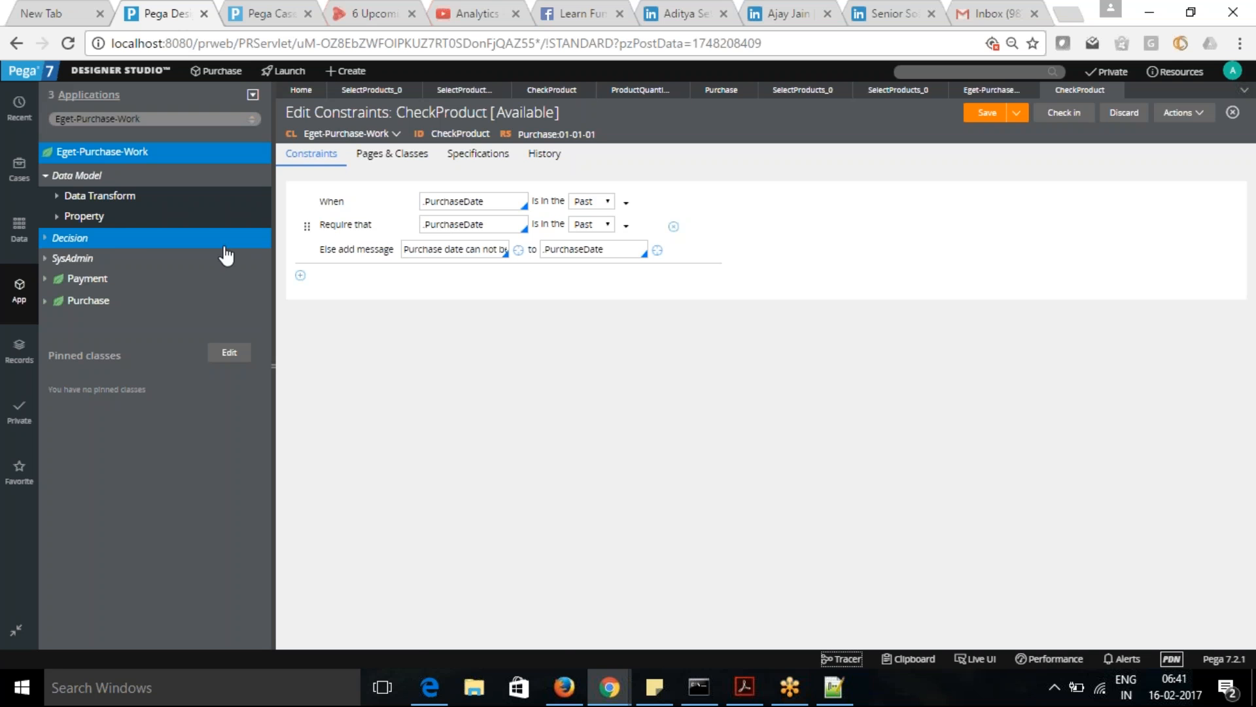
left_click(58, 217)
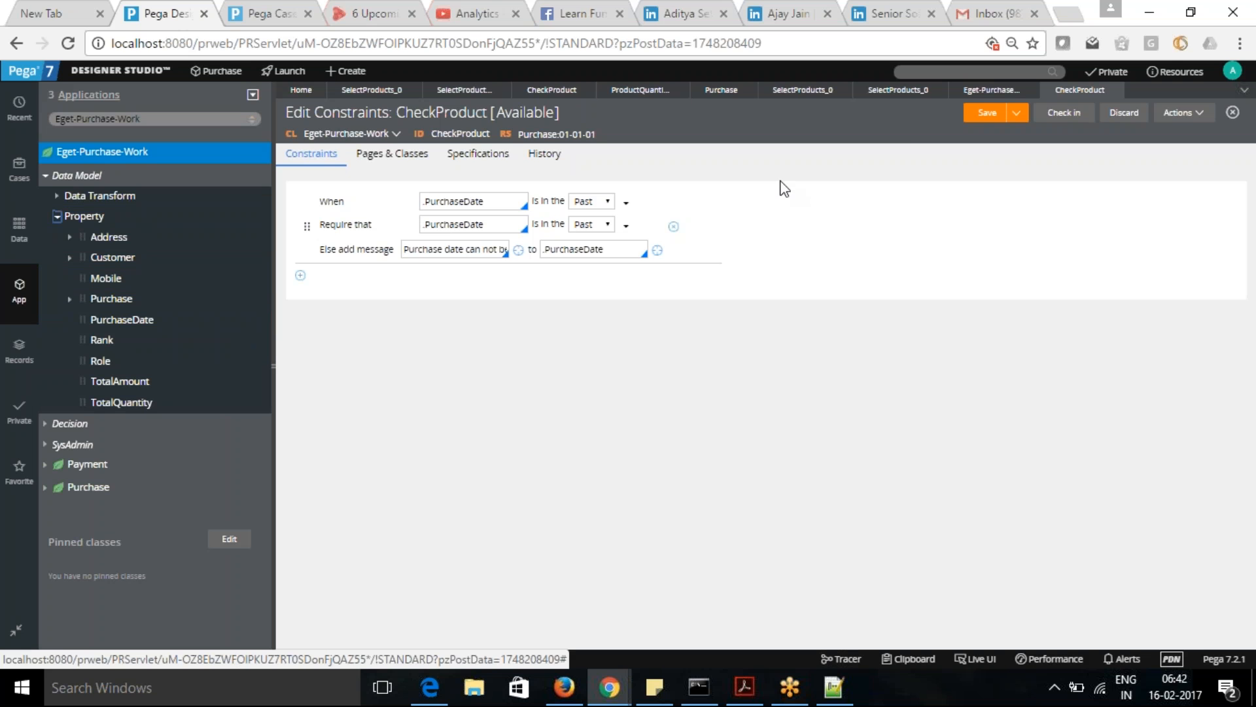
left_click(987, 116)
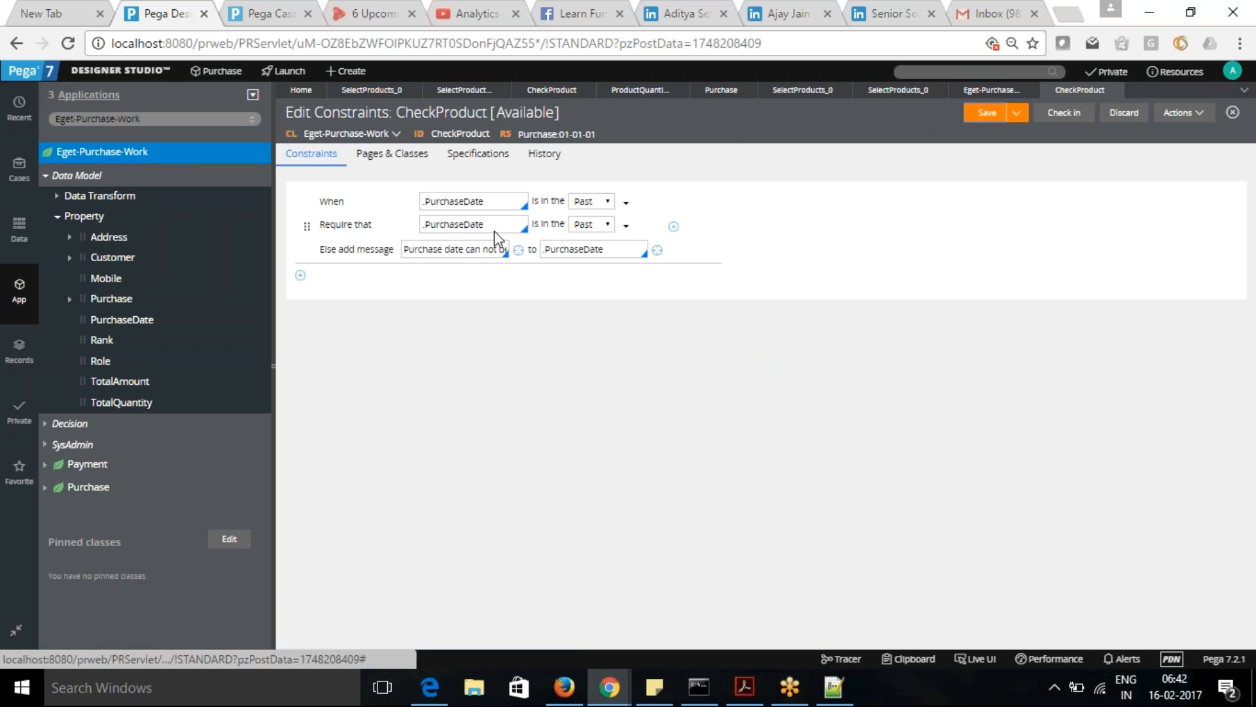
- Try to save the Require that condition with blank parameters, first as a [first number] comparison and then as a [first value] comparison
left_click(627, 226)
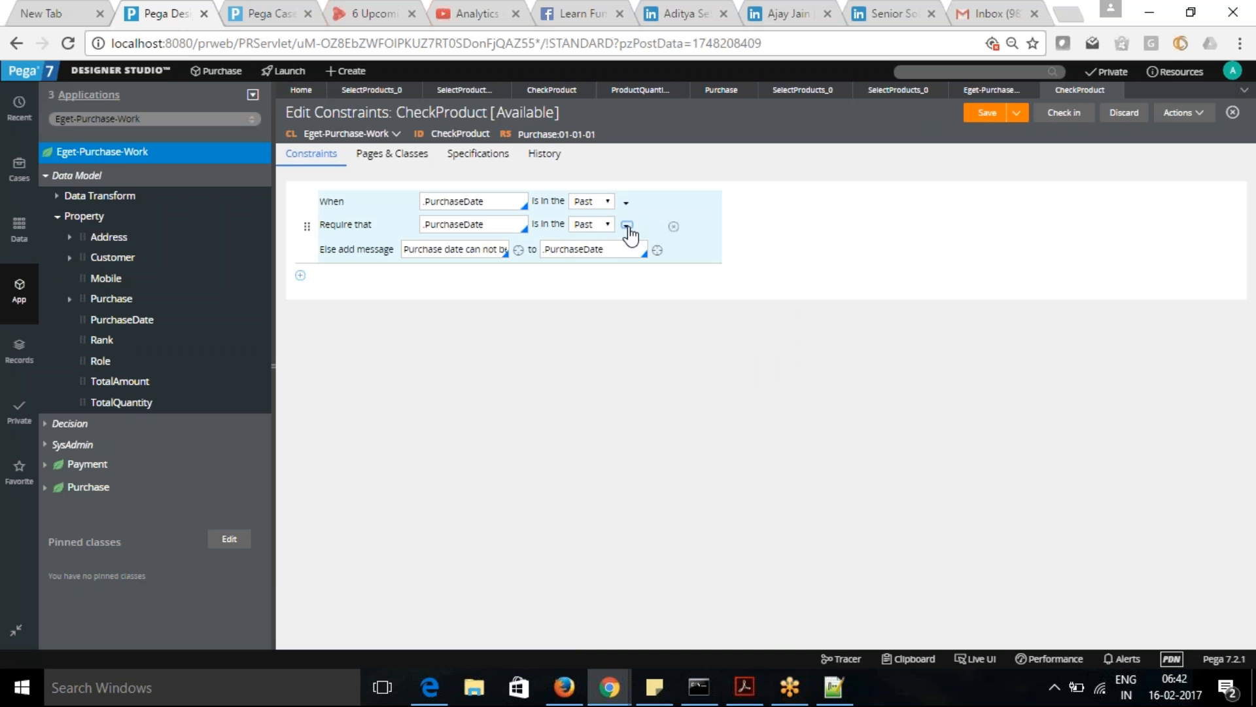
left_click(629, 229)
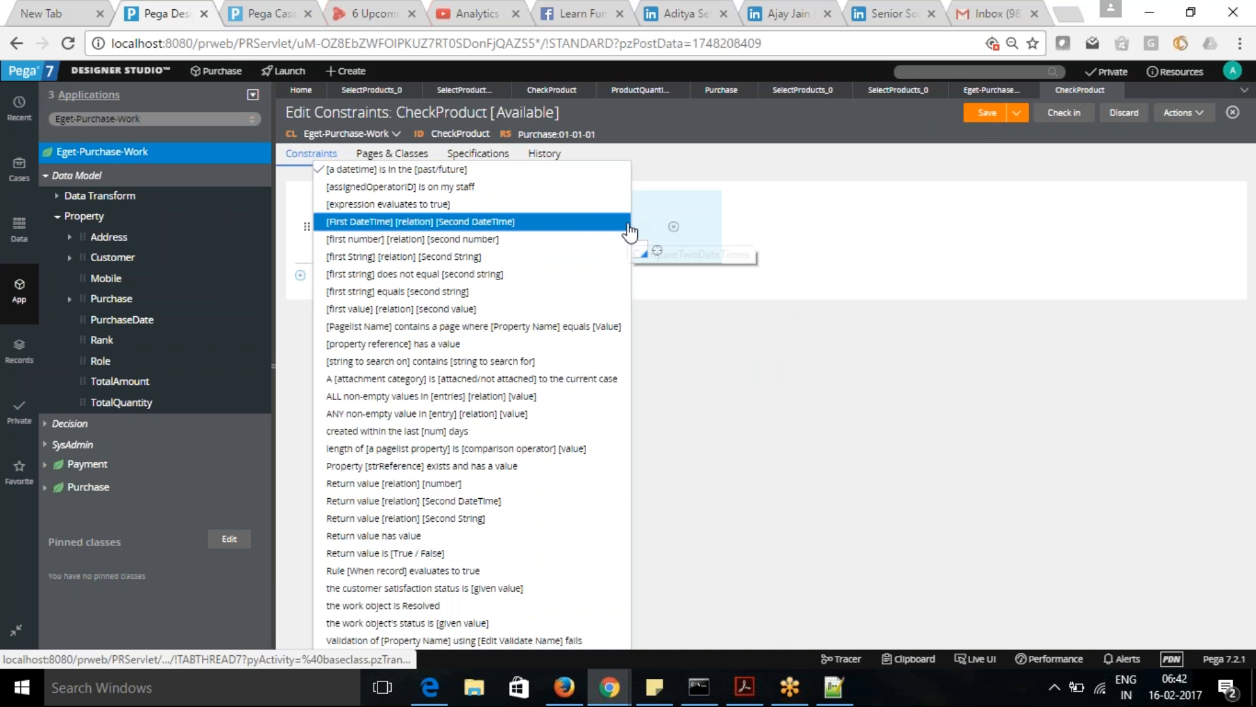
left_click(563, 240)
left_click(988, 113)
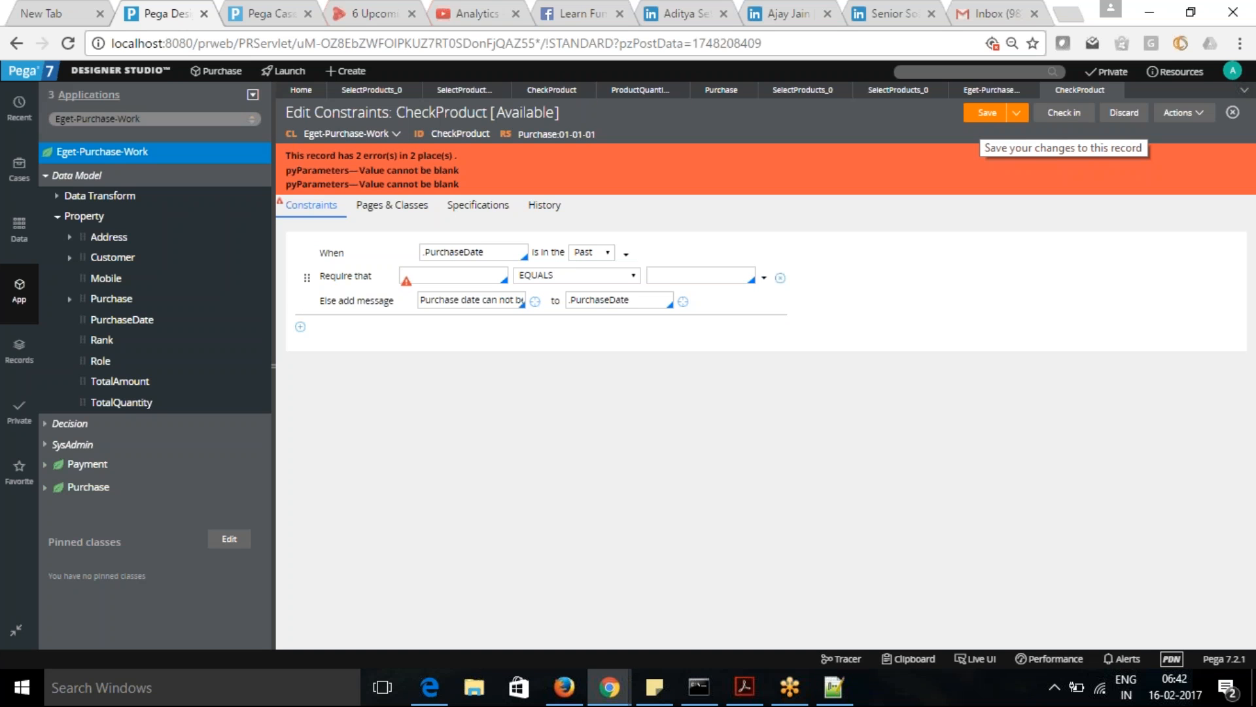
left_click(766, 284)
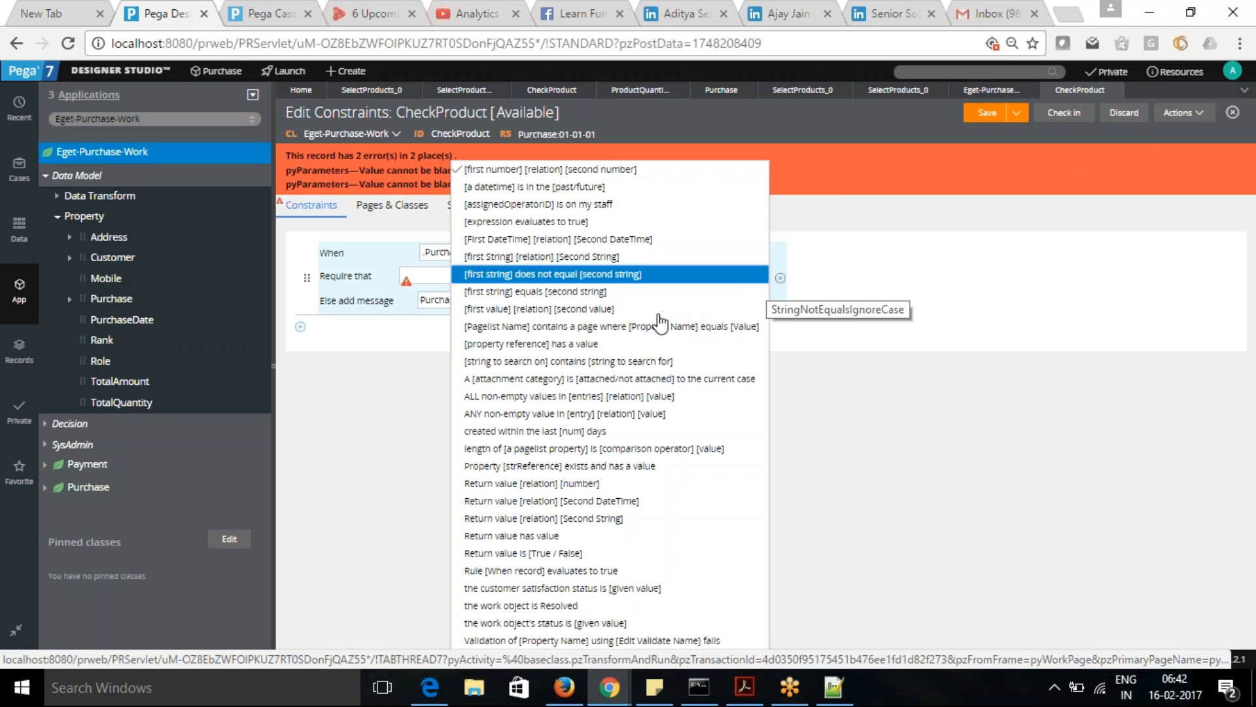
left_click(581, 309)
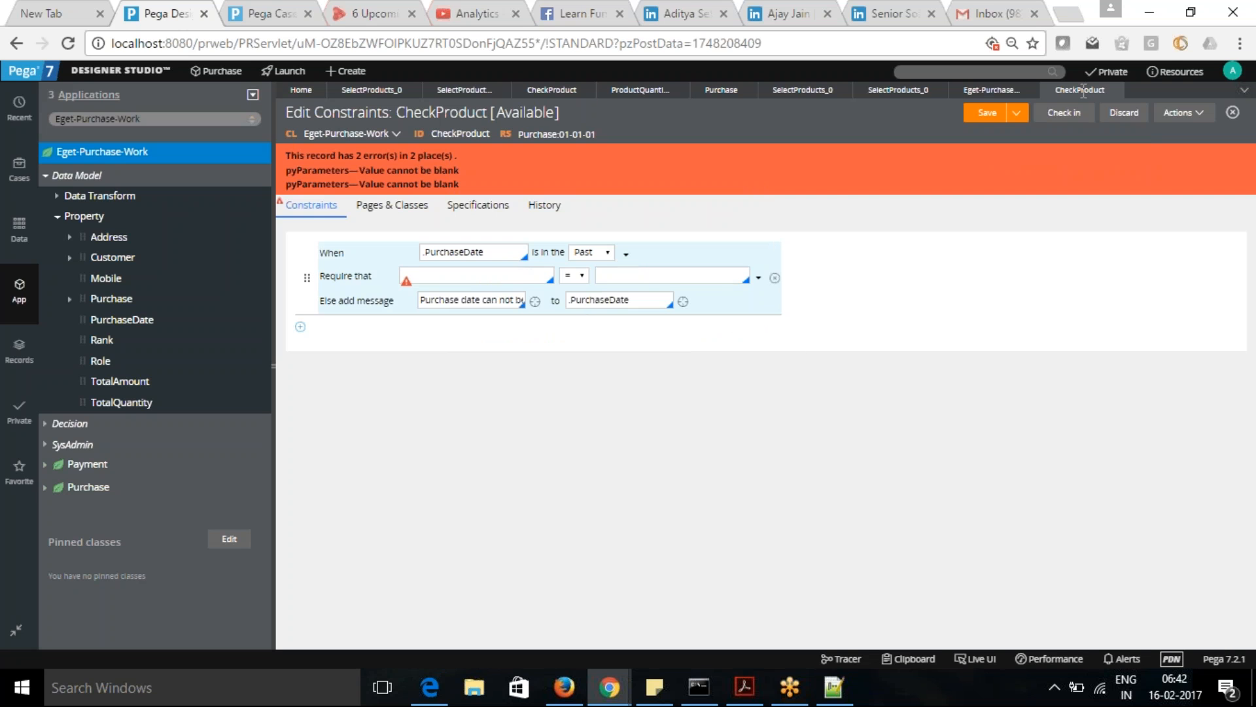
left_click(988, 115)
- Pause tracing in the Tracer and return to the CheckProduct constraints rule
mouse_move(610, 687)
left_click(815, 568)
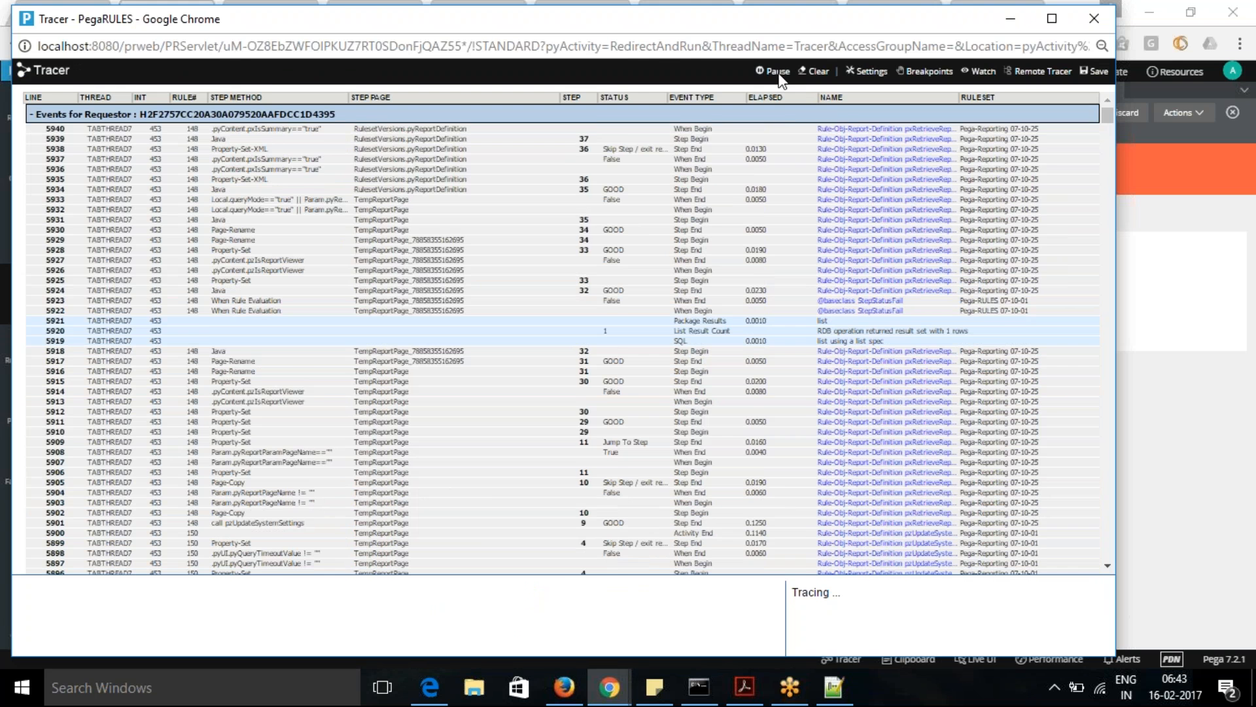
left_click(778, 72)
left_click(1011, 18)
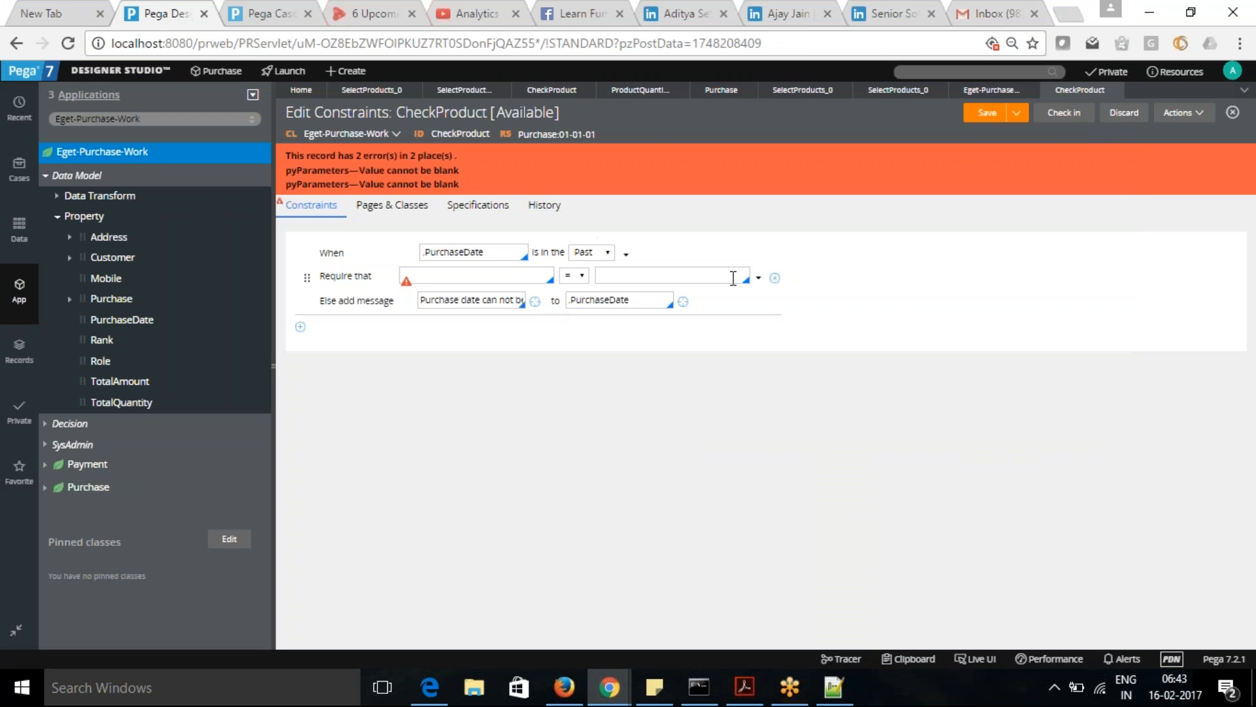
- Set the Require that condition to .PurchaseDate is in the Past using the datetime function, and save the CheckProduct rule
left_click(759, 279)
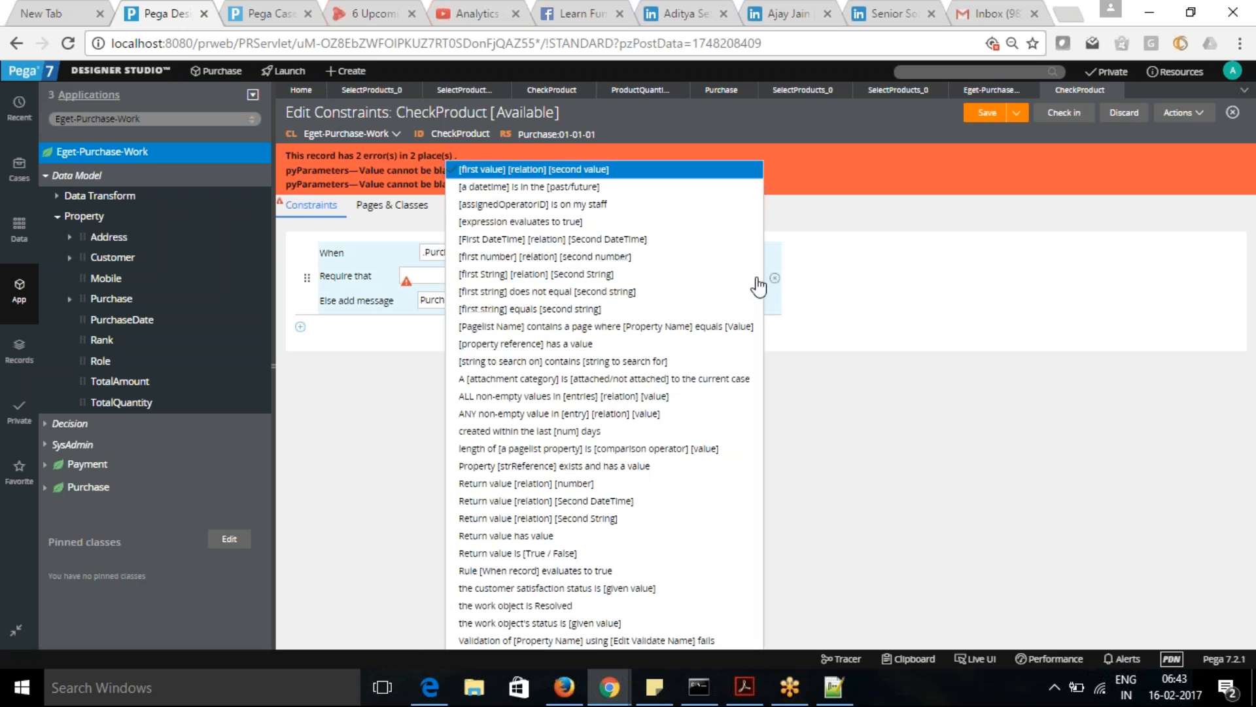
left_click(644, 189)
left_click(491, 274)
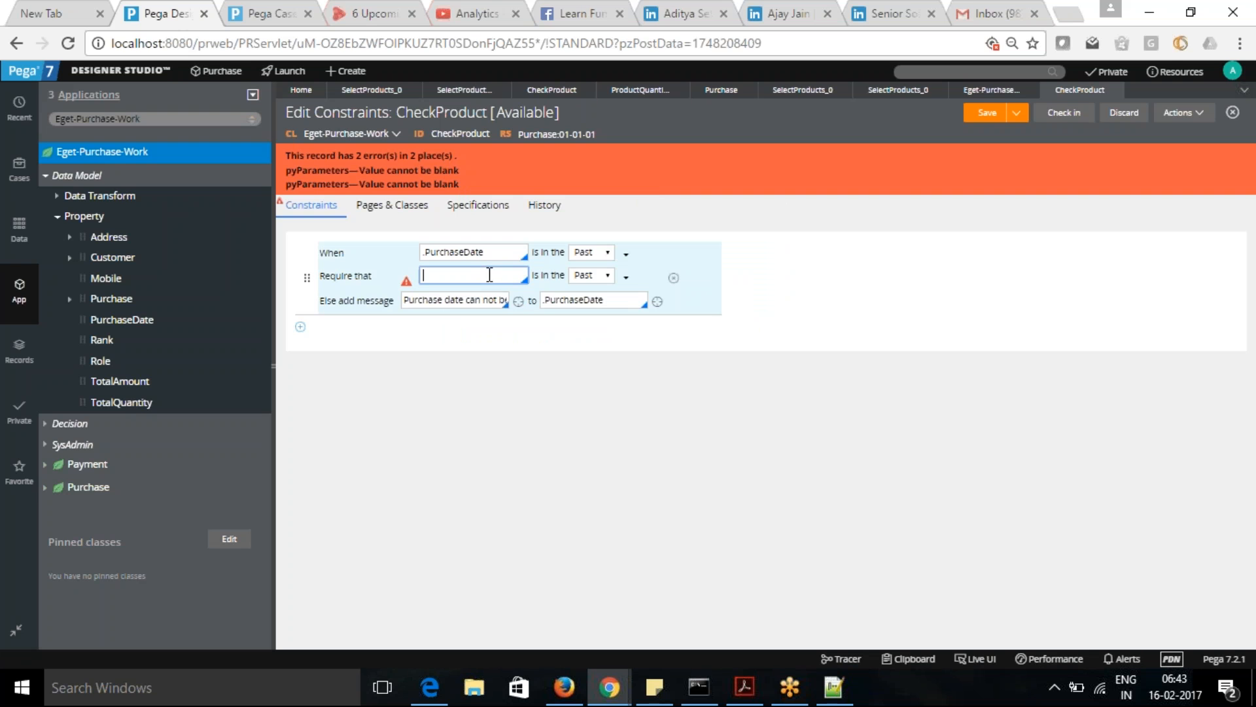
type(".")
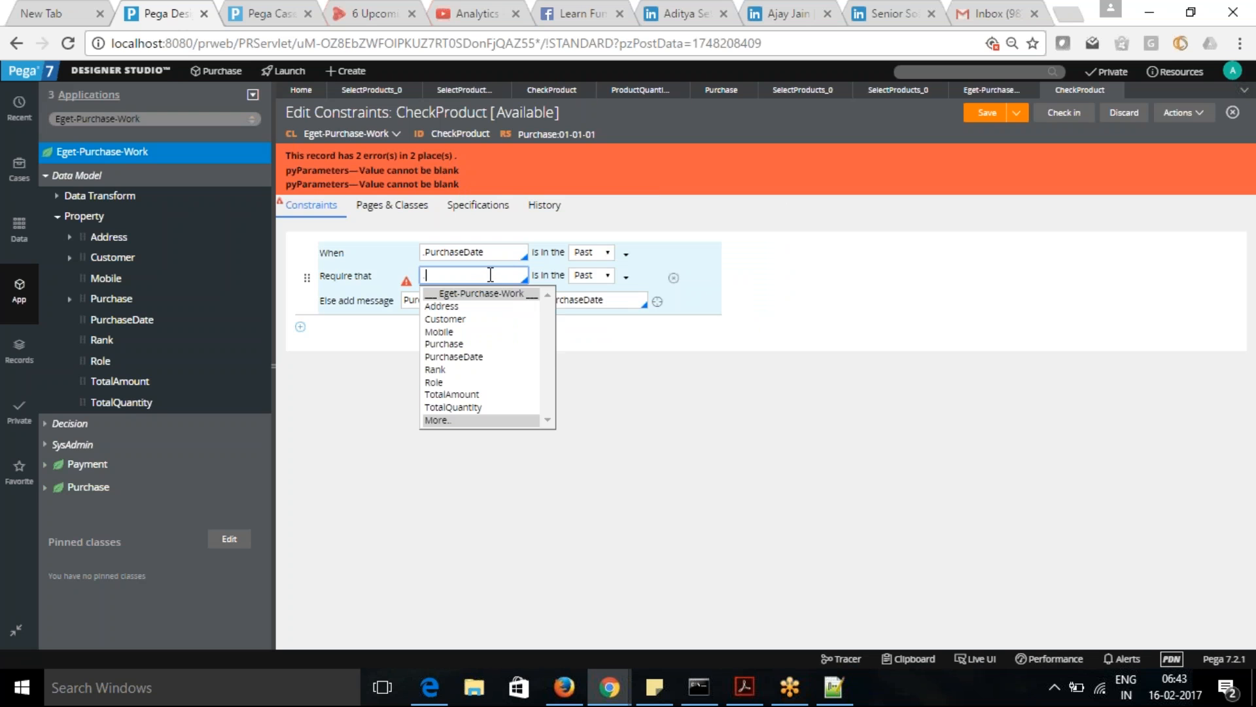
left_click(467, 359)
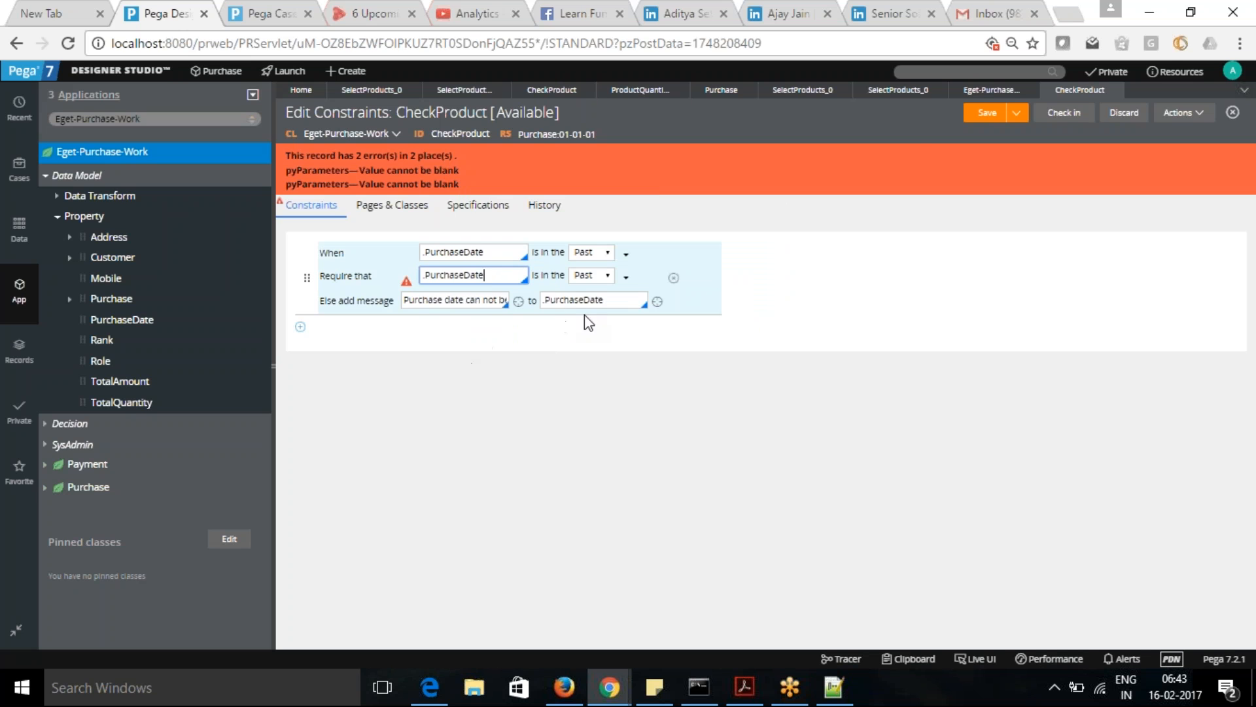
left_click(986, 118)
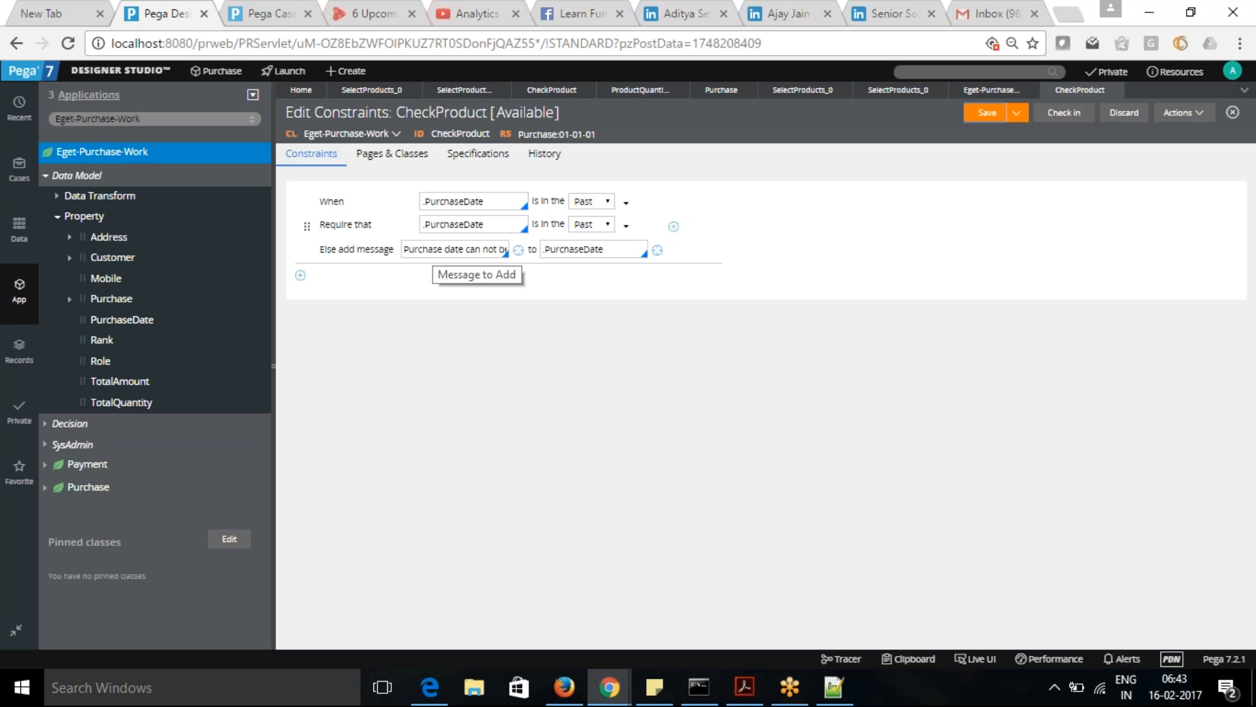
left_click(278, 13)
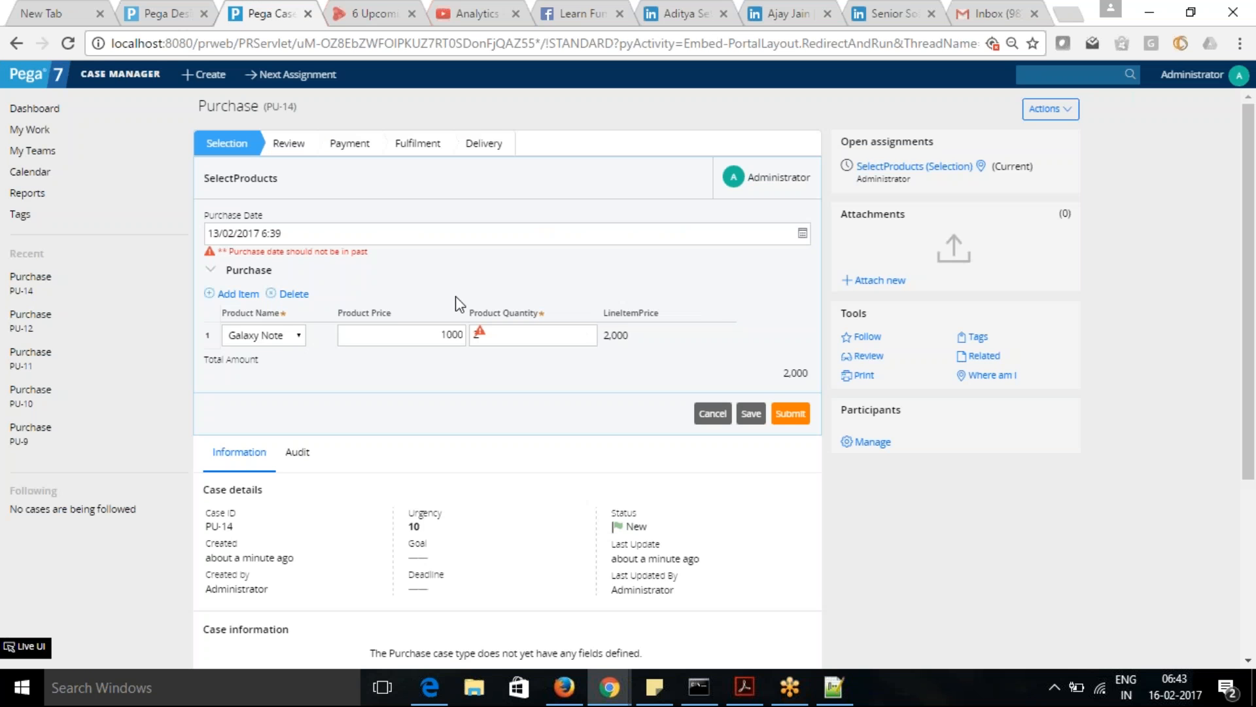
left_click(449, 233)
left_click(149, 14)
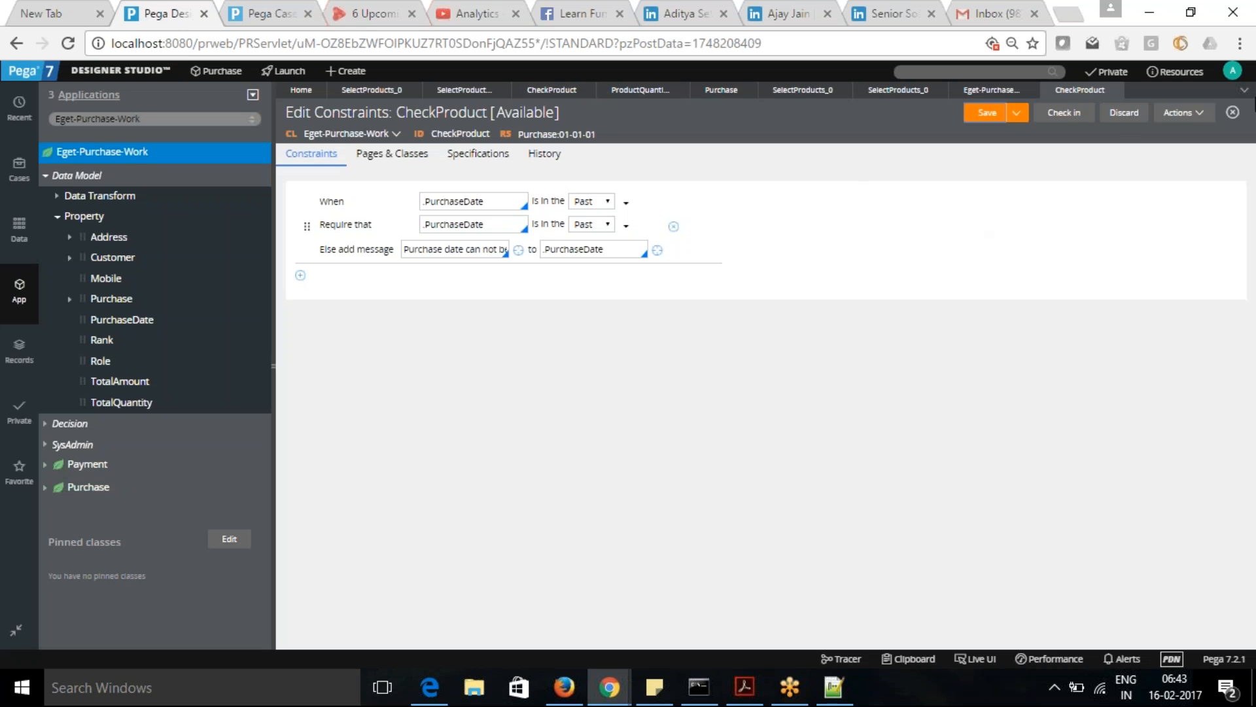
left_click(1199, 114)
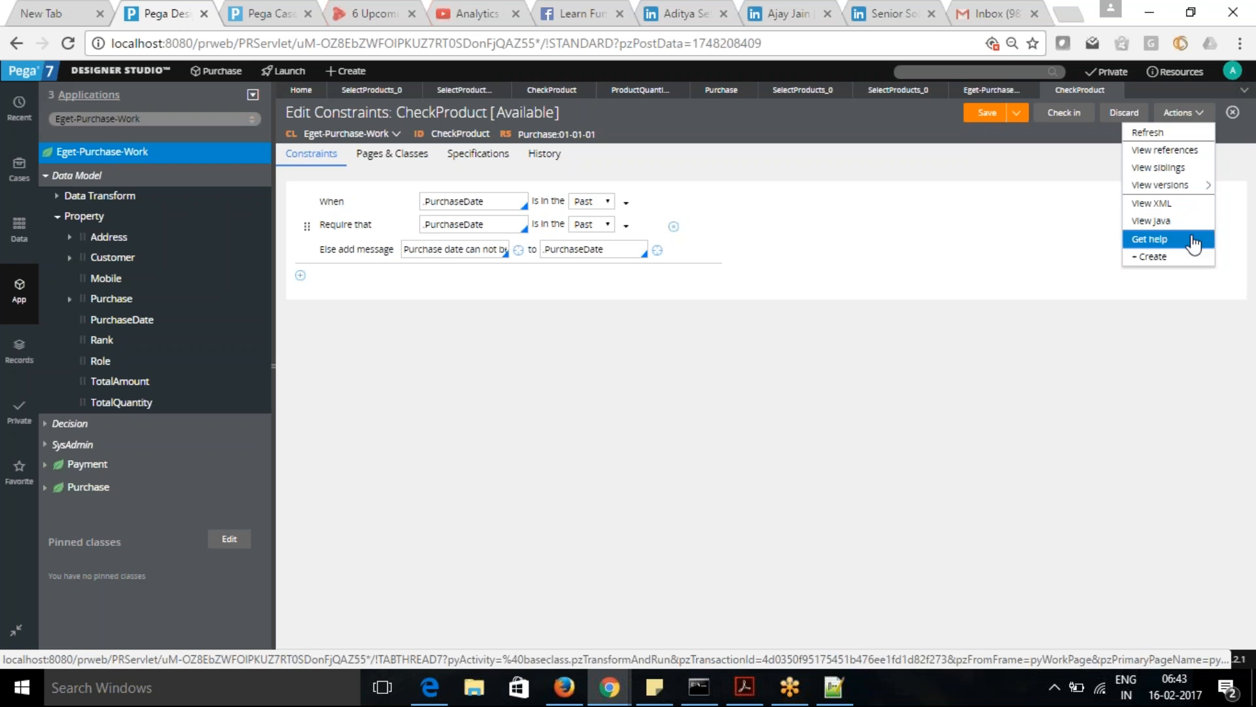
left_click(1029, 191)
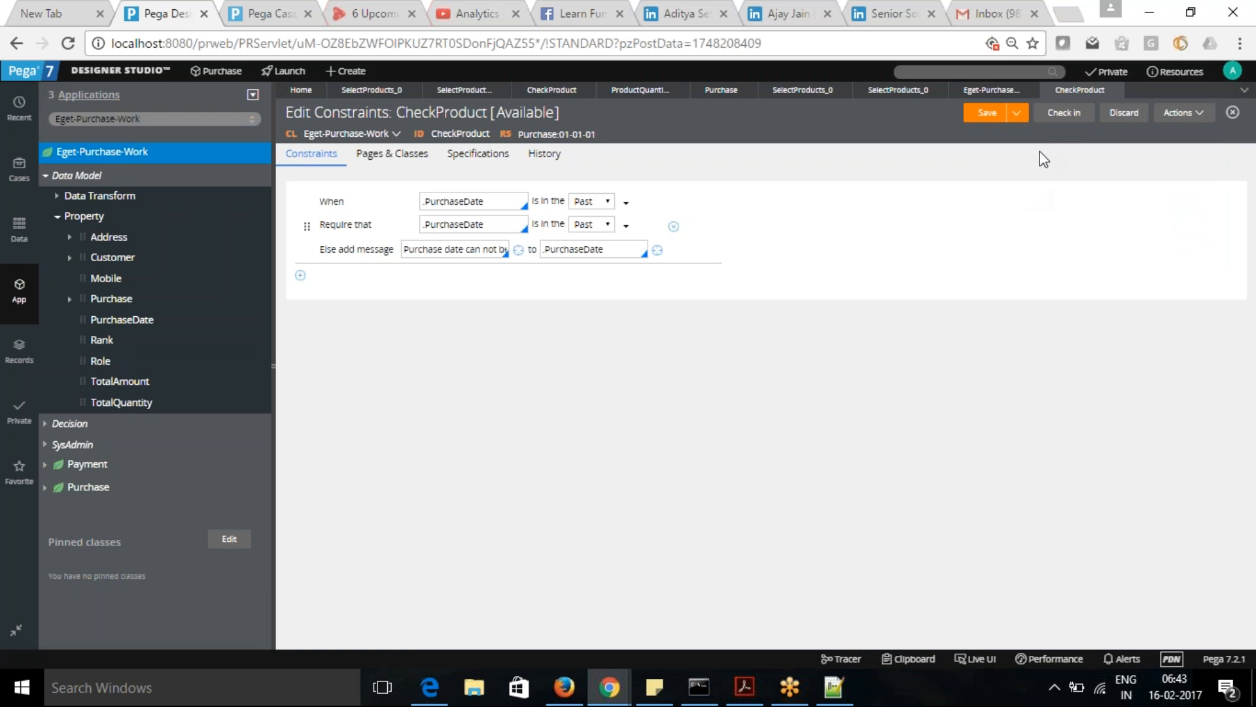
- Check in the CheckProduct constraints rule with the comment "Checked In"
left_click(1065, 113)
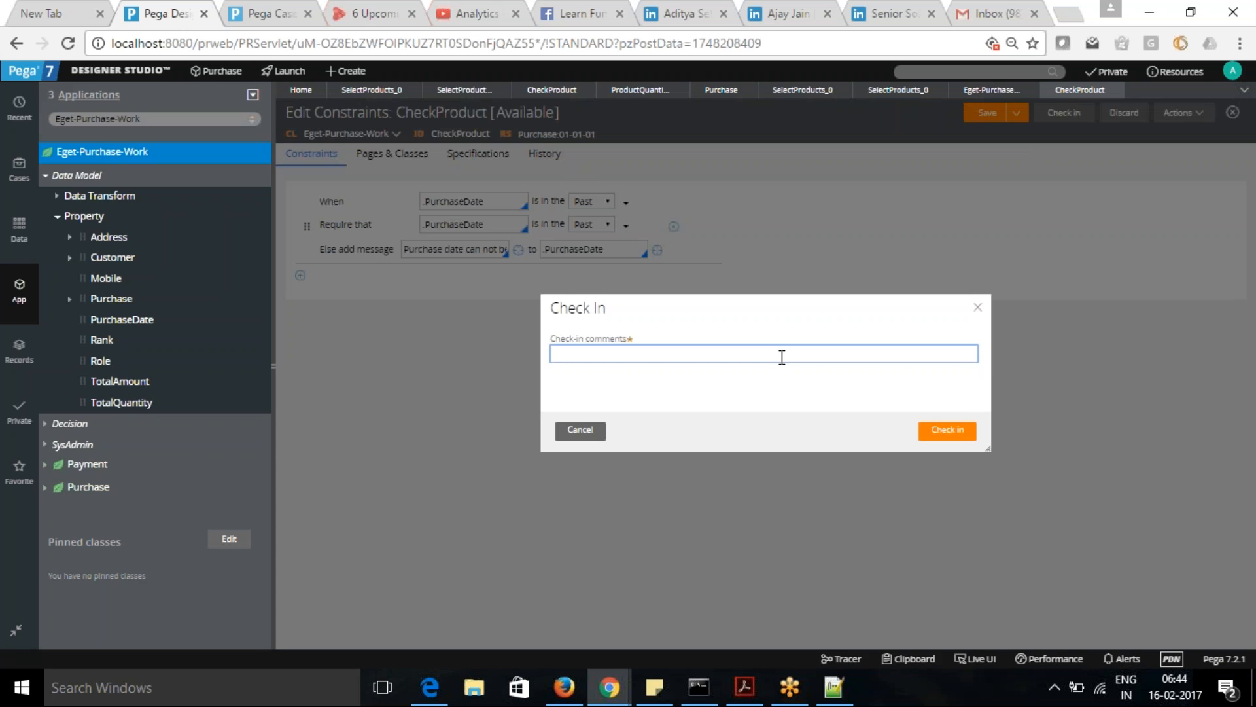
type("Check")
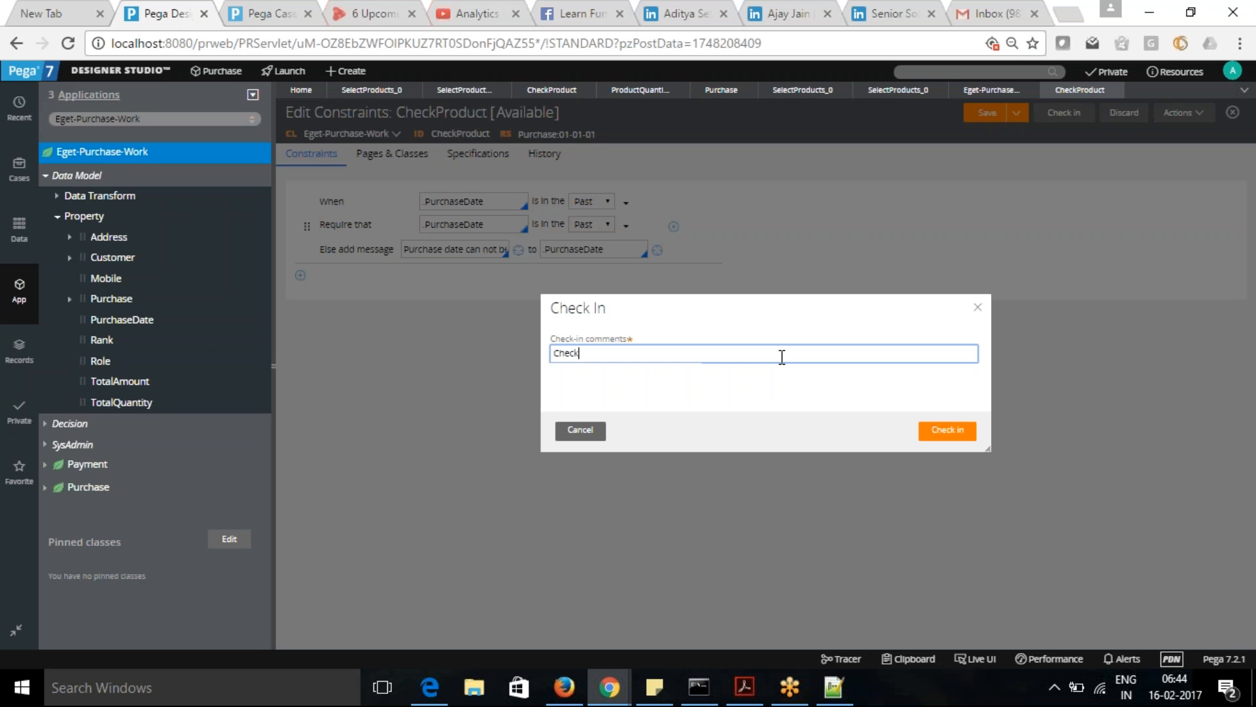
type("ed In")
left_click(946, 431)
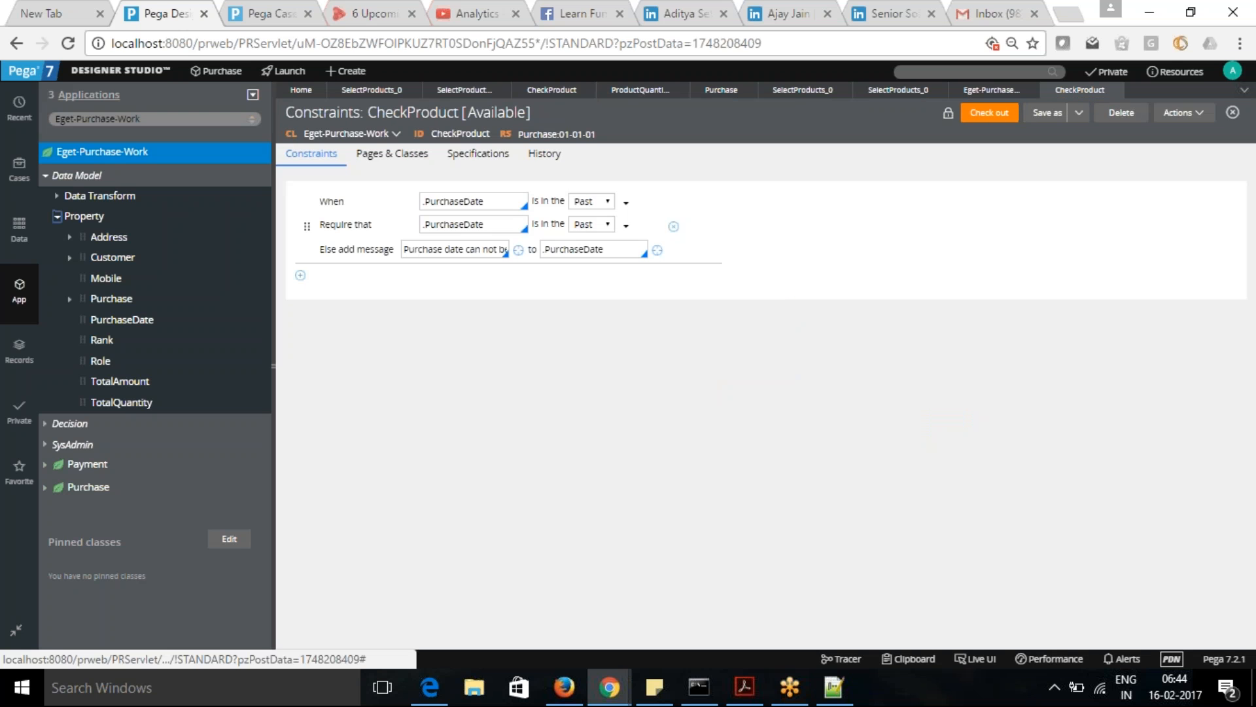
- Set the Purchase Date to 18/02/2017 6:39 in the purchase case and submit it
left_click(268, 15)
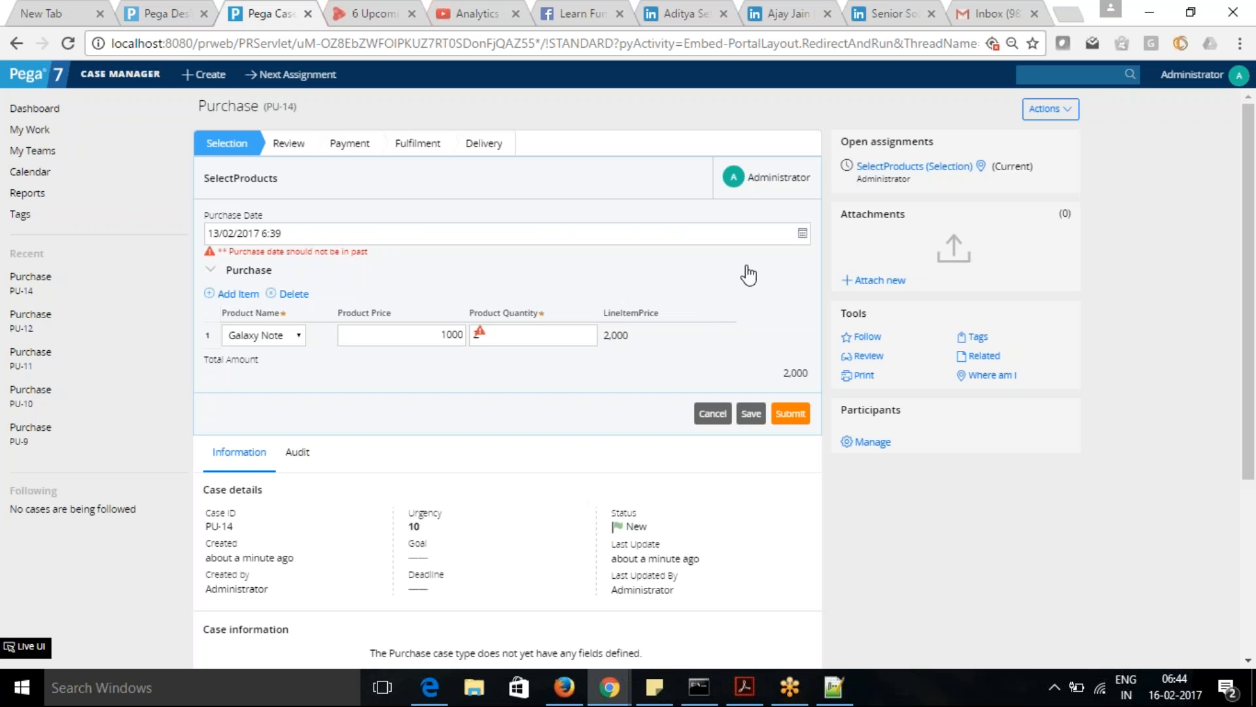
left_click(801, 233)
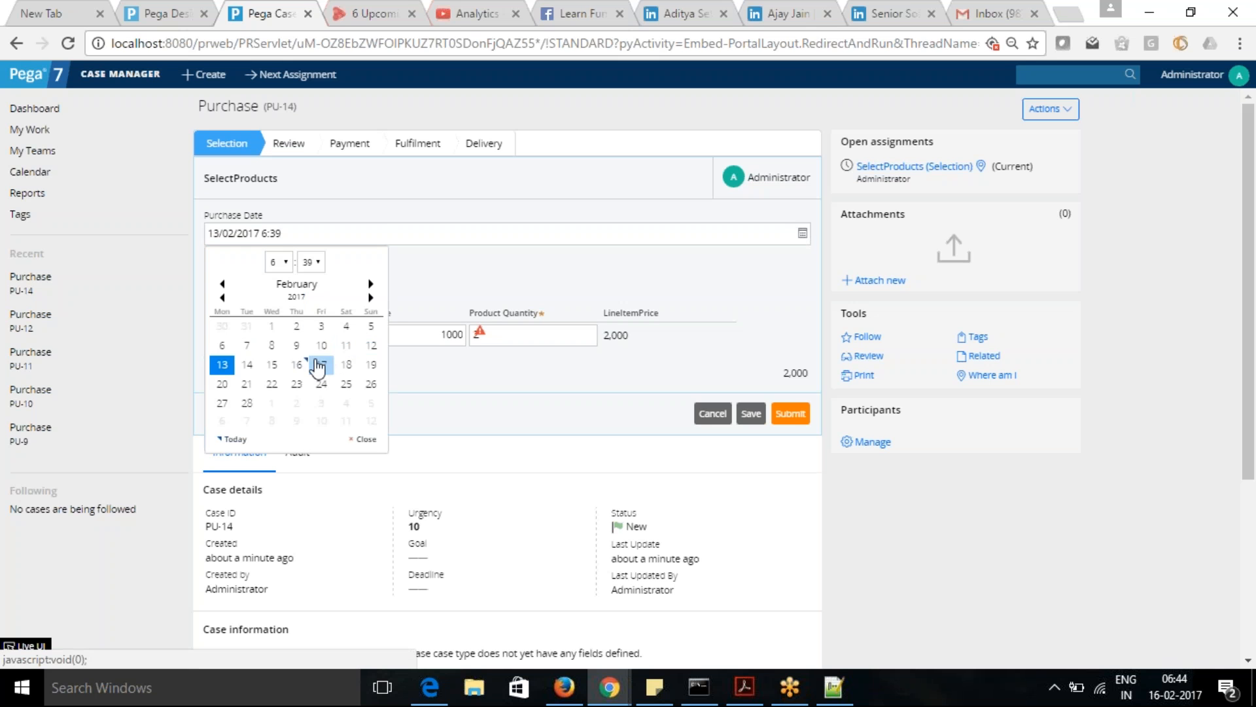
left_click(346, 364)
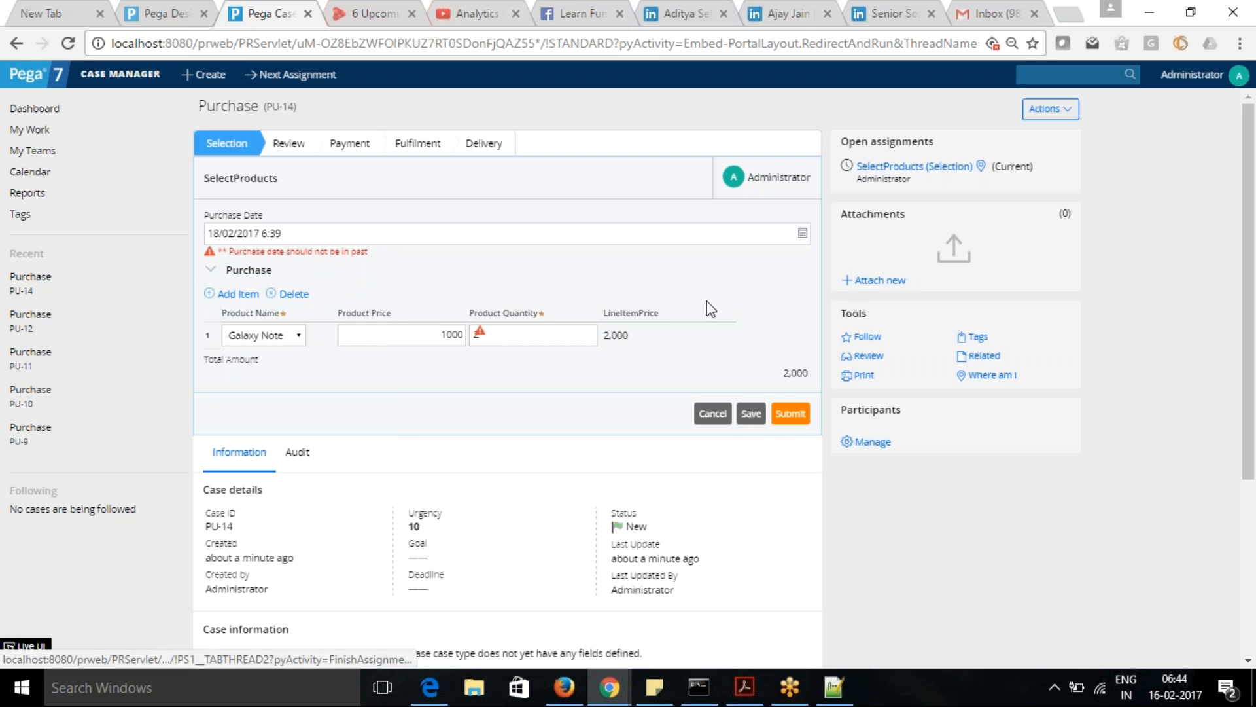
left_click(788, 408)
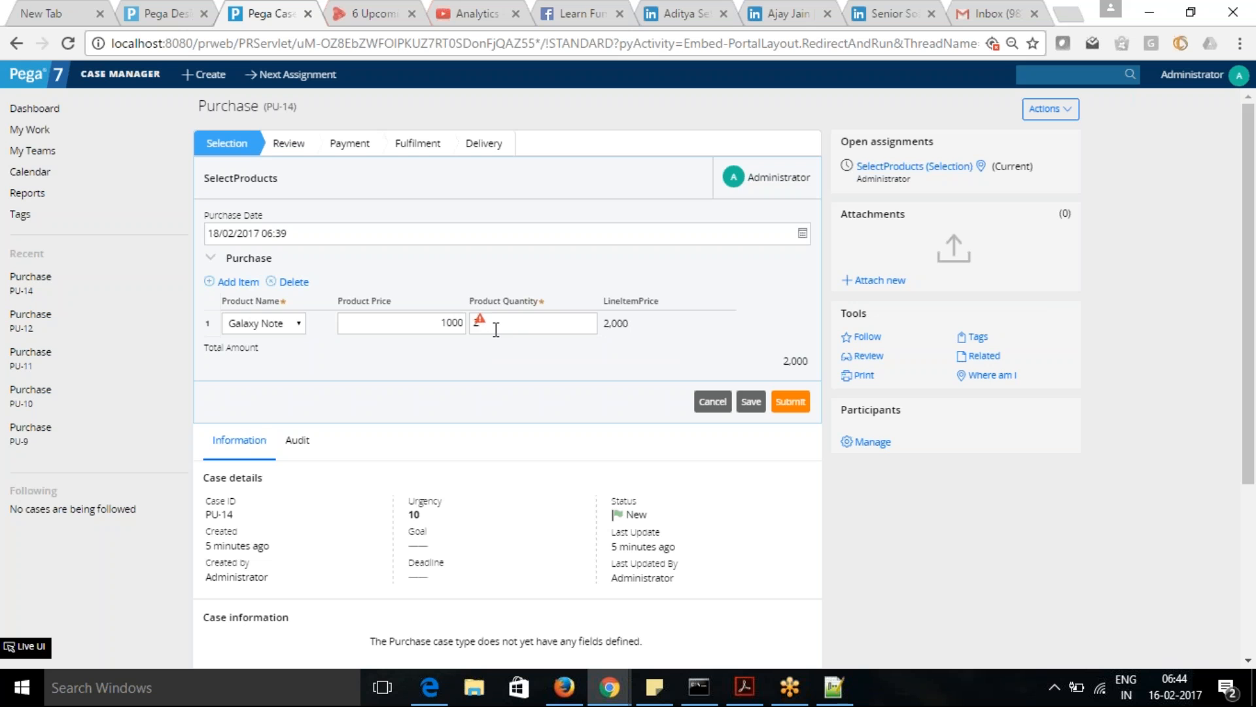
- Re-enter 2 as the Galaxy Note's product quantity, submit the case again and check the quantity field's validation message
key("BackSpace")
type("2")
left_click(799, 406)
mouse_move(483, 325)
left_click(135, 16)
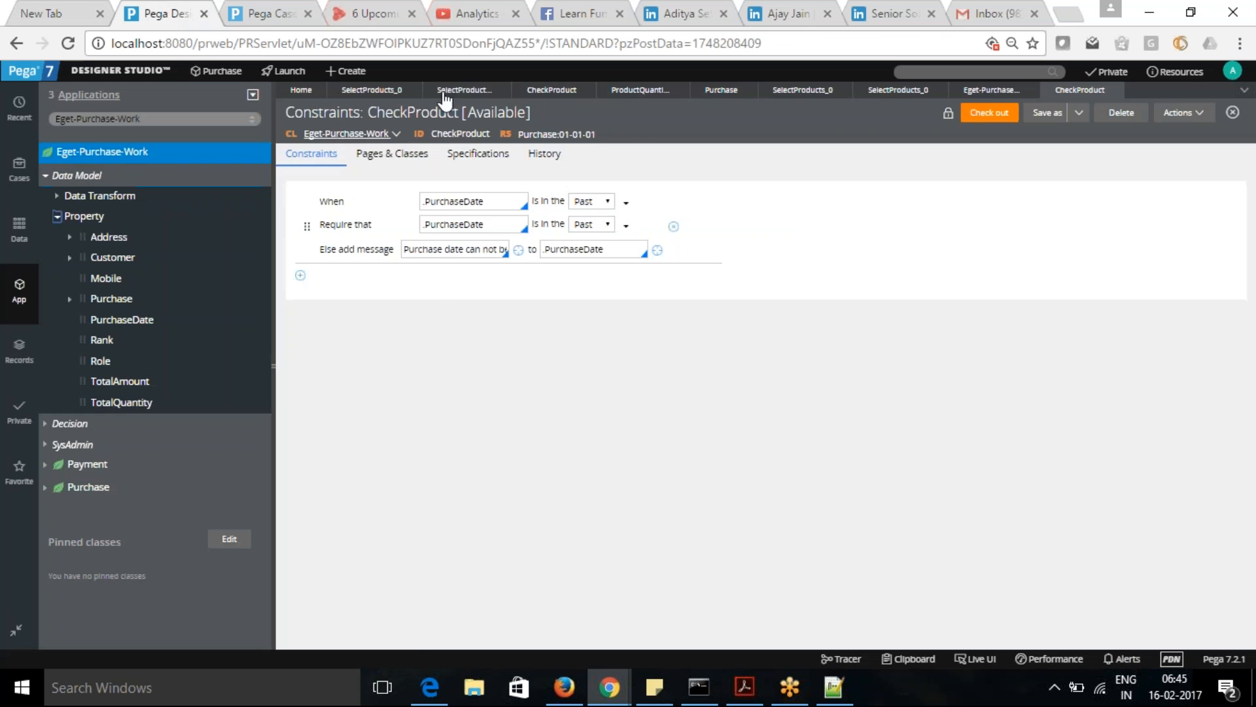
left_click(543, 92)
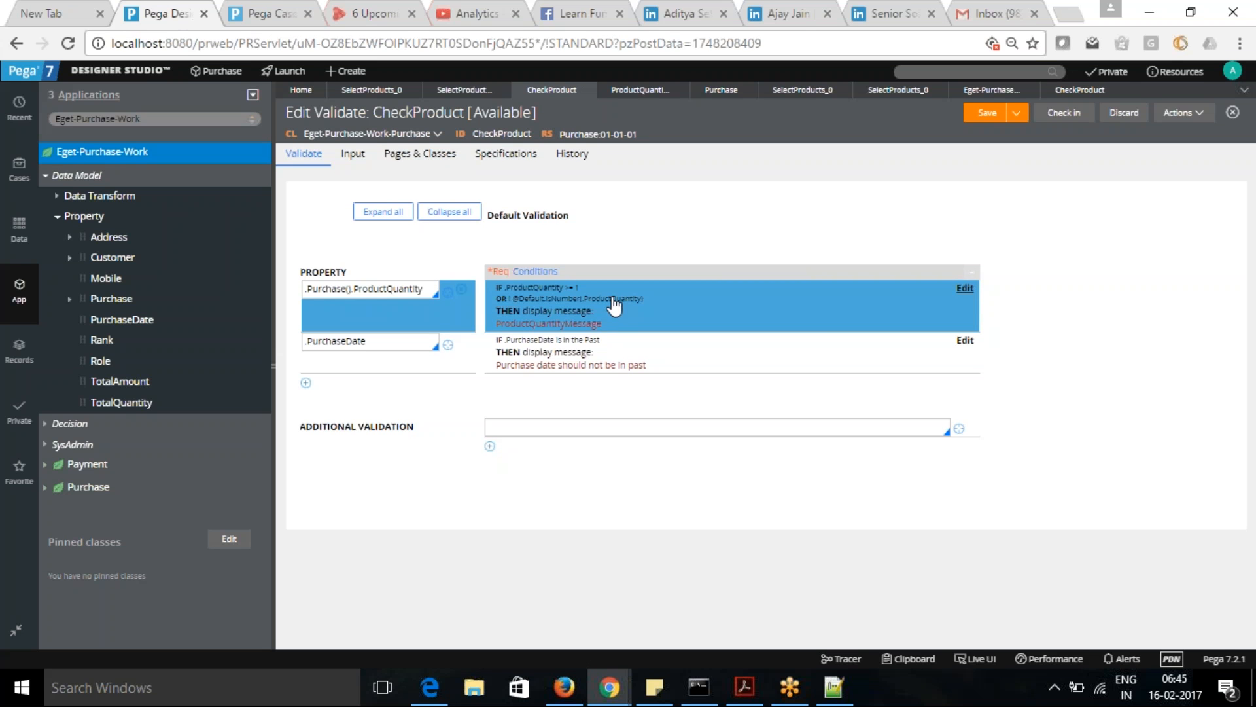
left_click(965, 291)
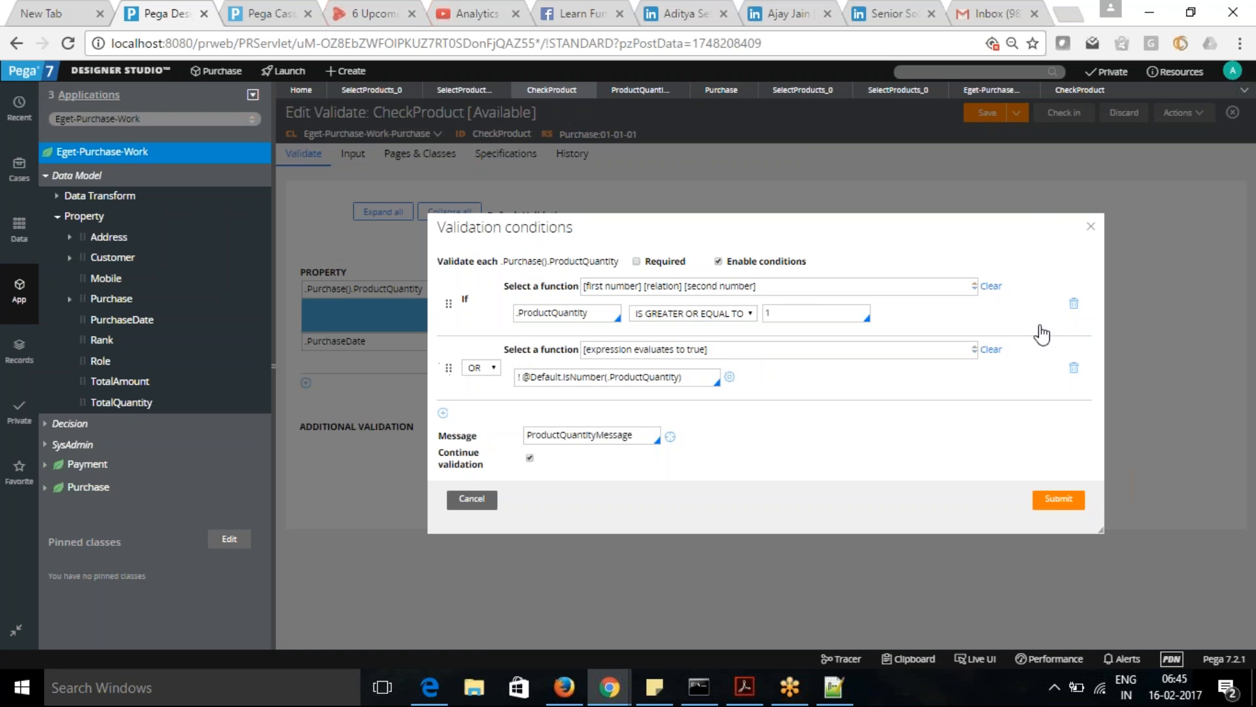
left_click(1075, 370)
left_click(1058, 467)
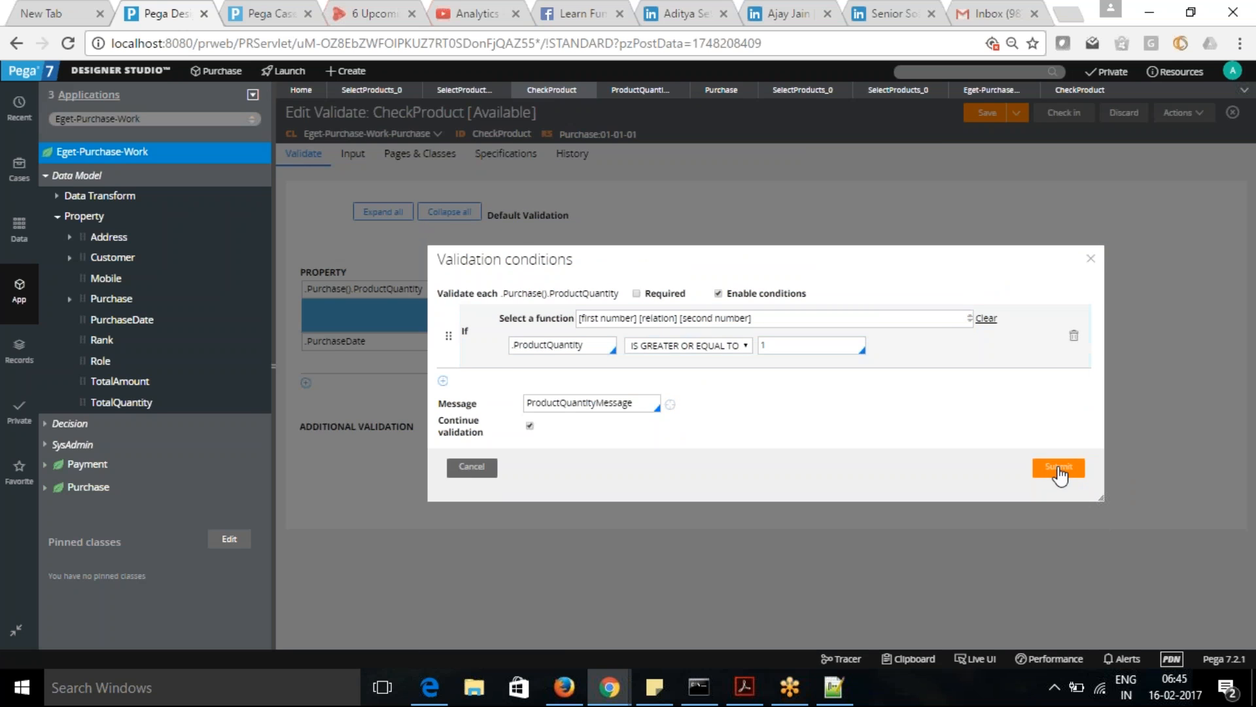
- Save the CheckProduct validate rule, resubmit the open purchase case and check the product quantity's validation message
left_click(987, 114)
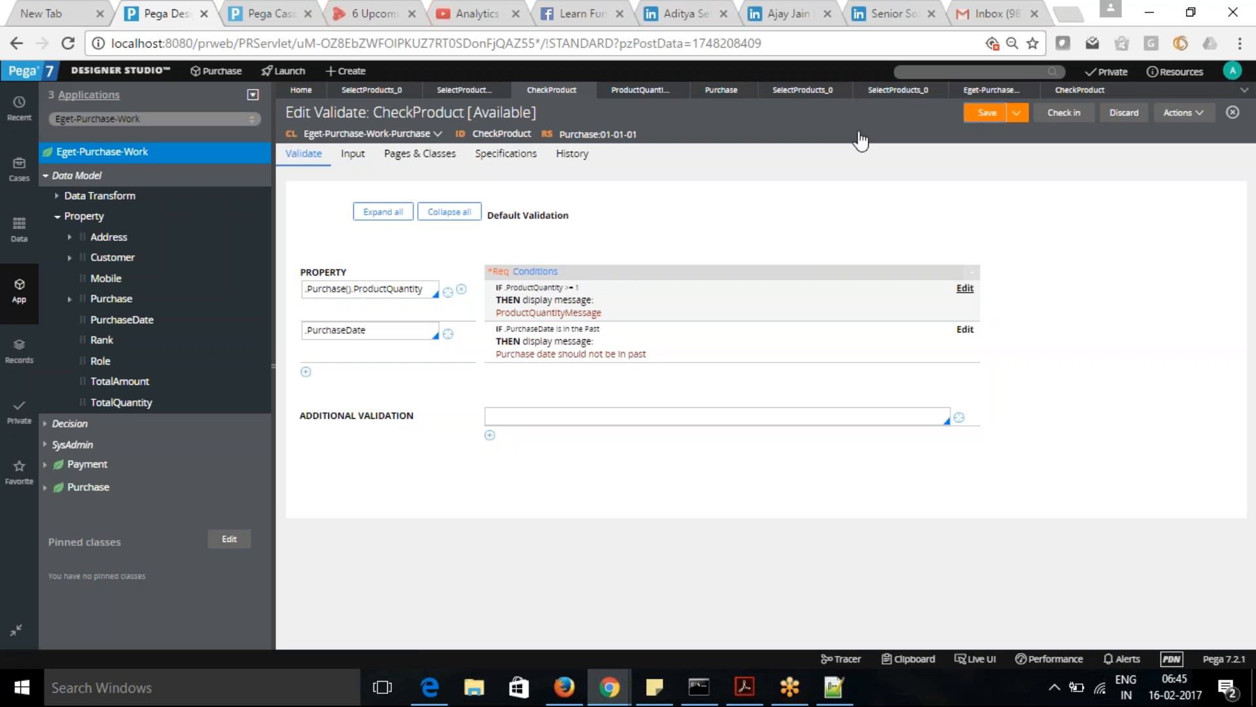
left_click(272, 22)
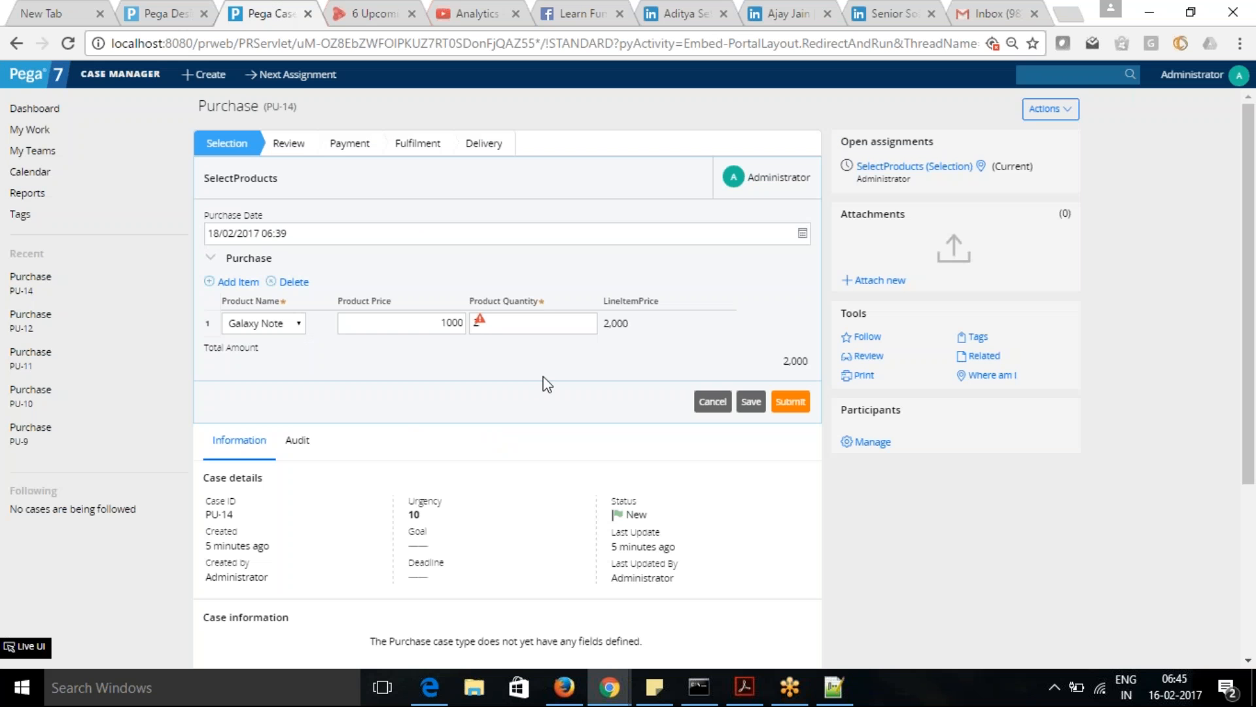
left_click(792, 408)
mouse_move(482, 320)
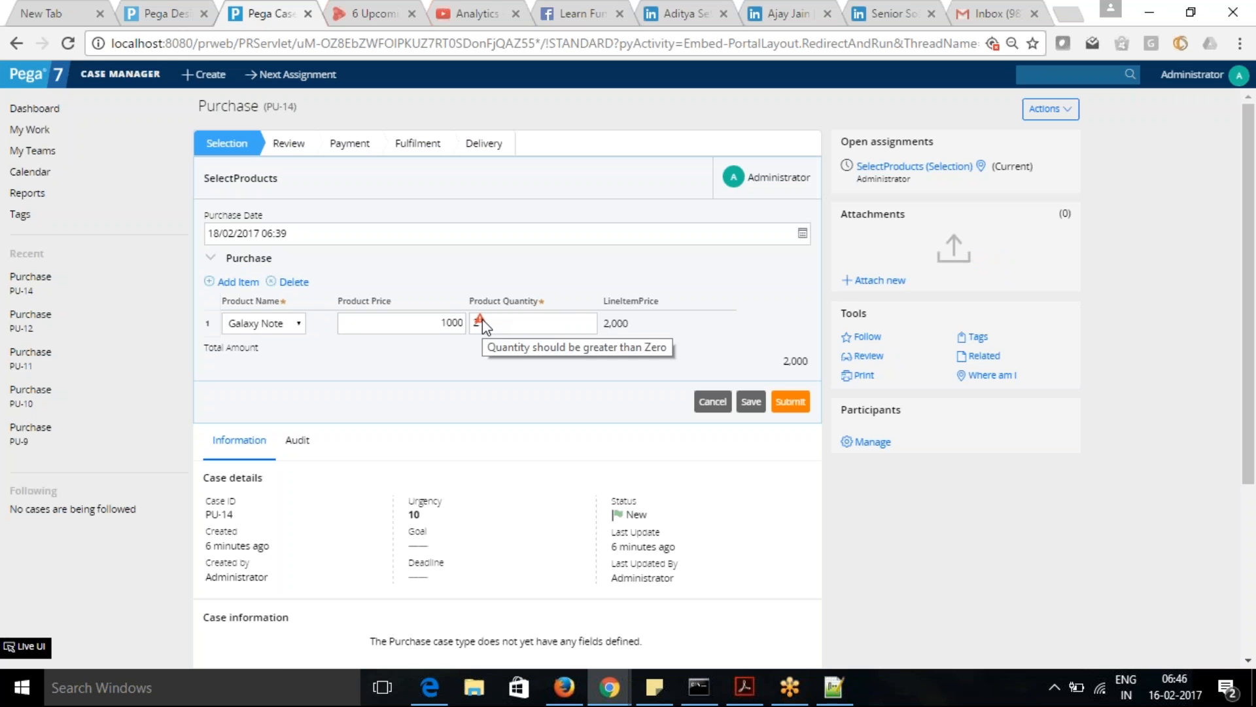
- Create a new Purchase case and complete its empty creation form
left_click(204, 73)
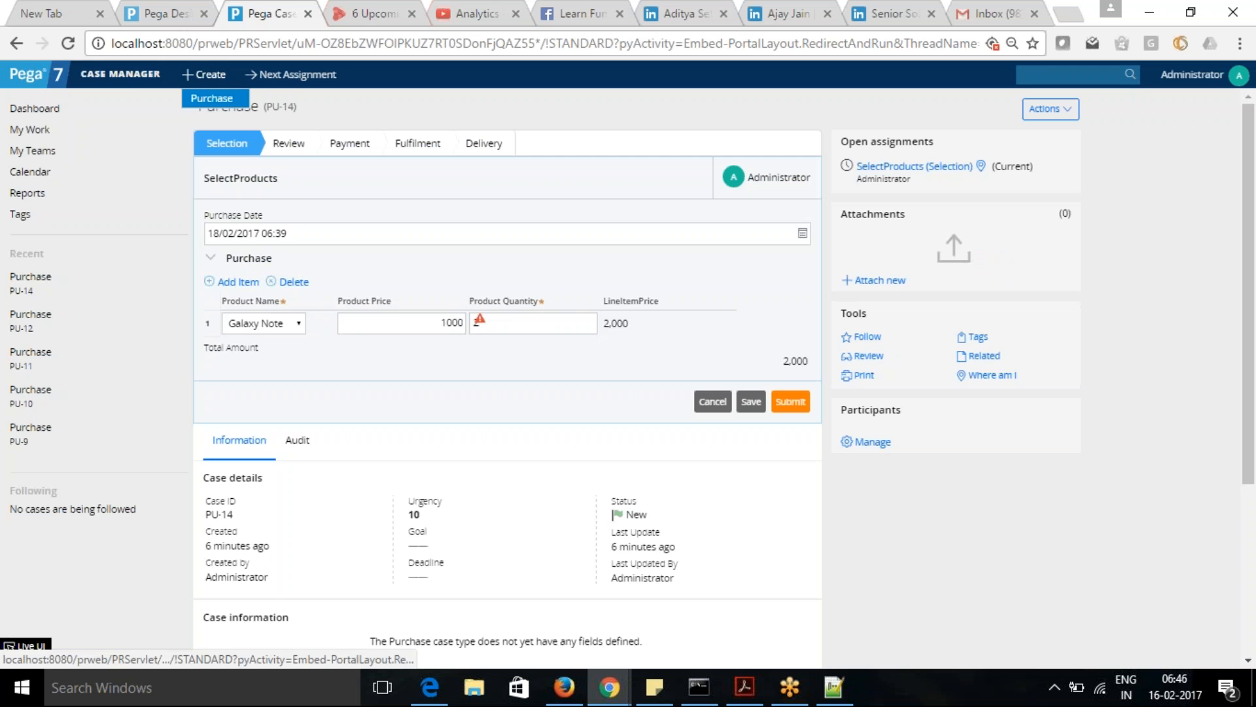
left_click(217, 101)
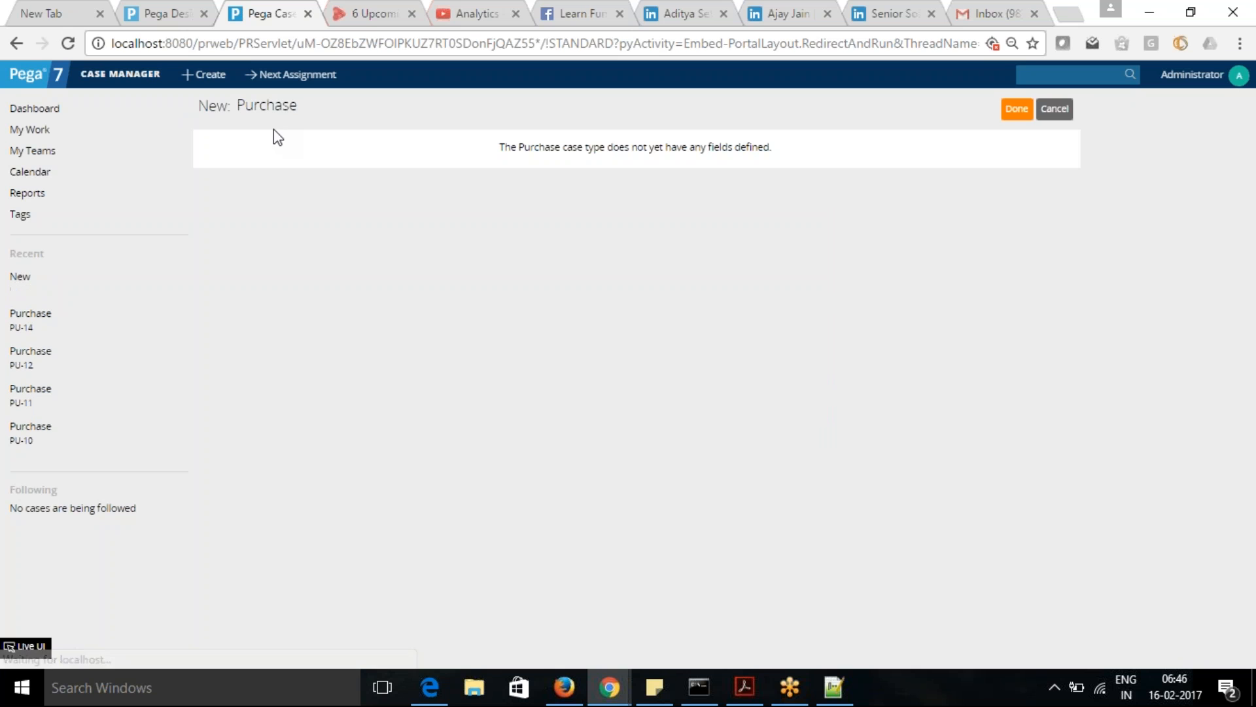
left_click(1011, 110)
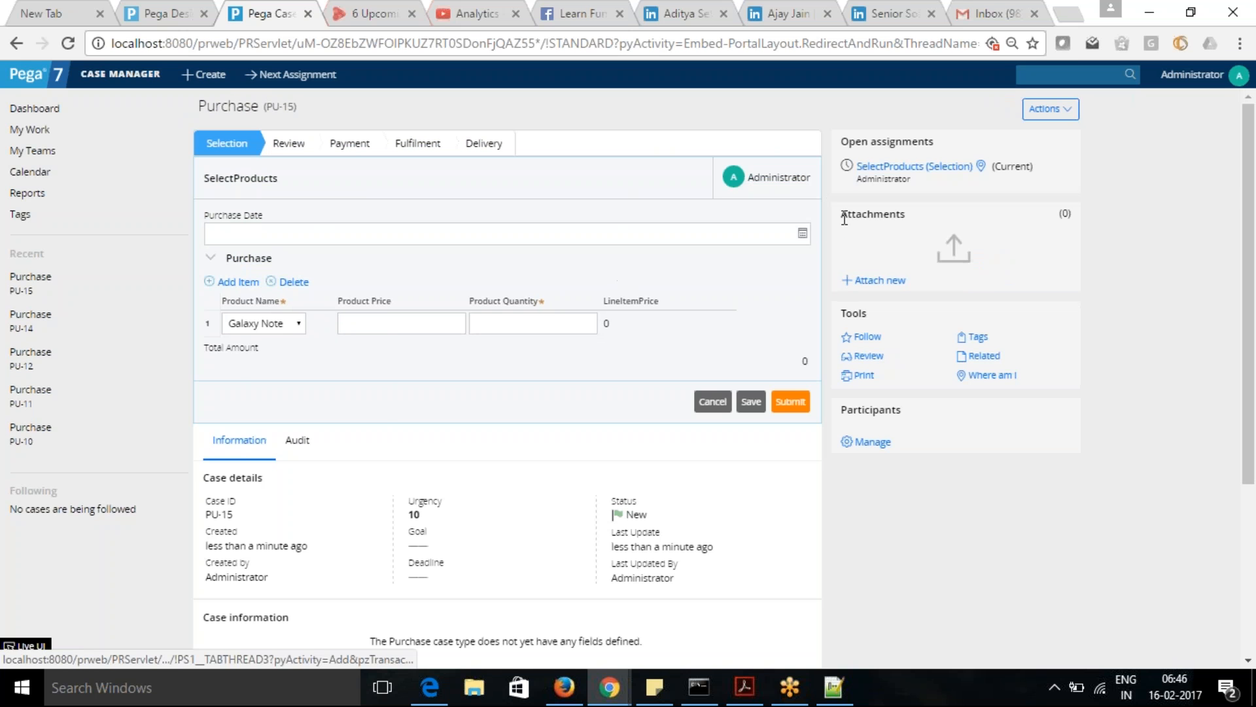
- Set the Purchase Date to 18/02/2017 6:46, the Galaxy Note's price to 100 and quantity to 2, and submit the case
left_click(802, 233)
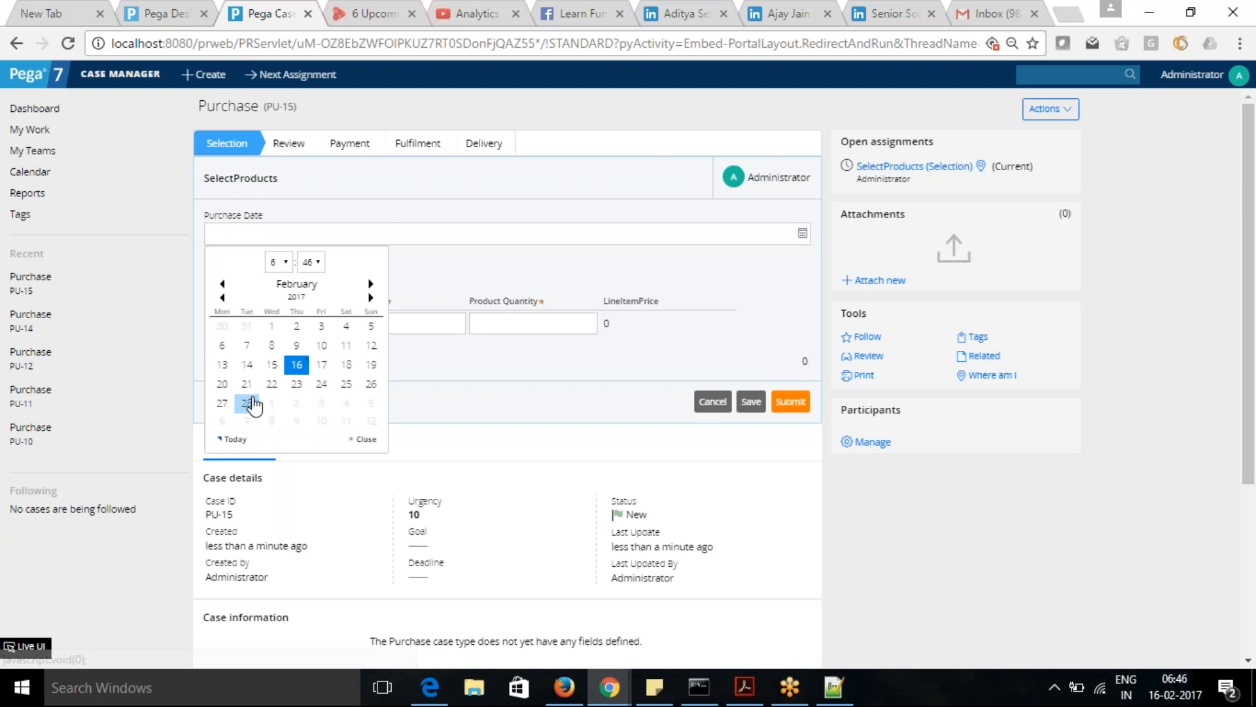
left_click(347, 365)
left_click(412, 331)
type("100")
key("Tab")
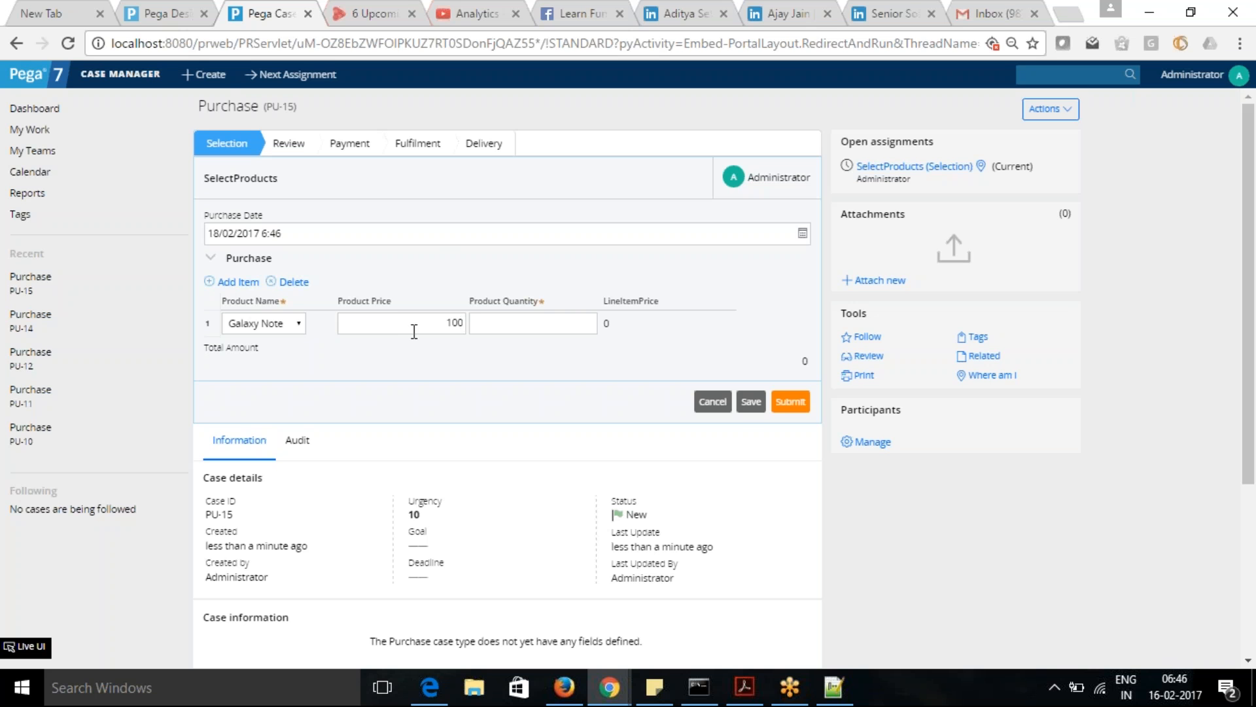
type("2")
left_click(490, 301)
left_click(792, 402)
- In Designer Studio, inspect the ProductQuantity property, the CheckProduct constraints rule and the CheckProduct validate rule's conditions
left_click(156, 14)
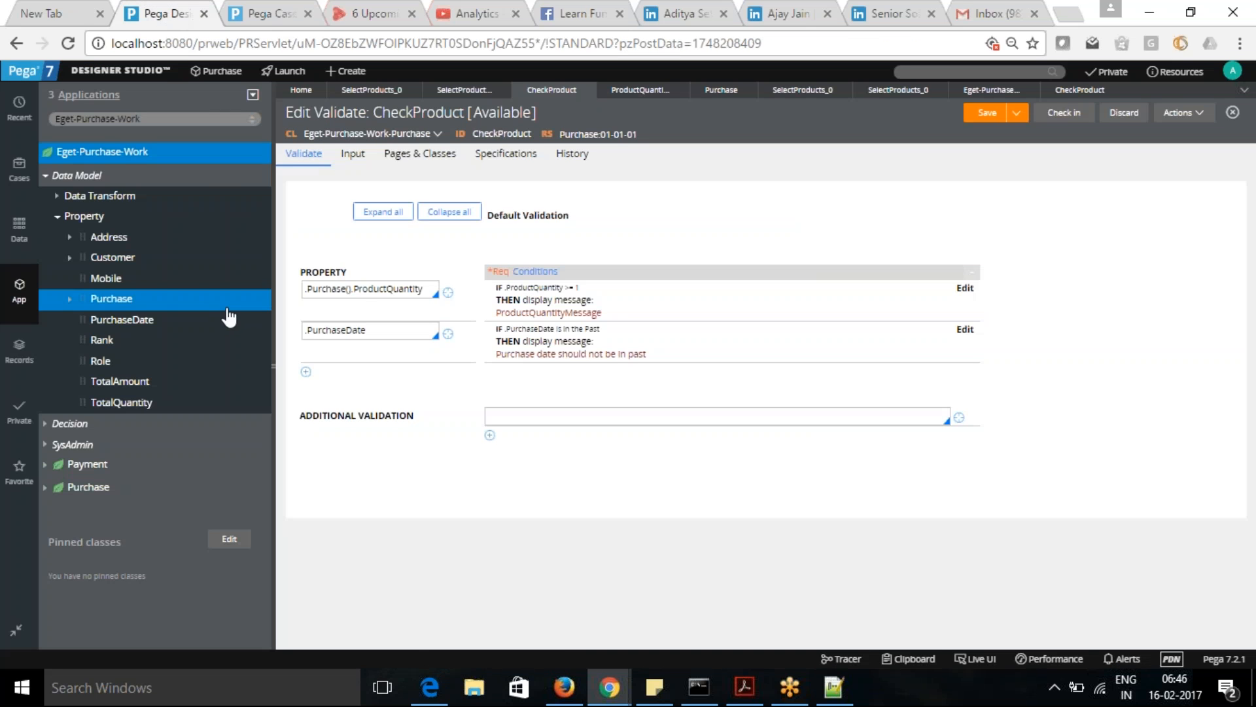
left_click(70, 299)
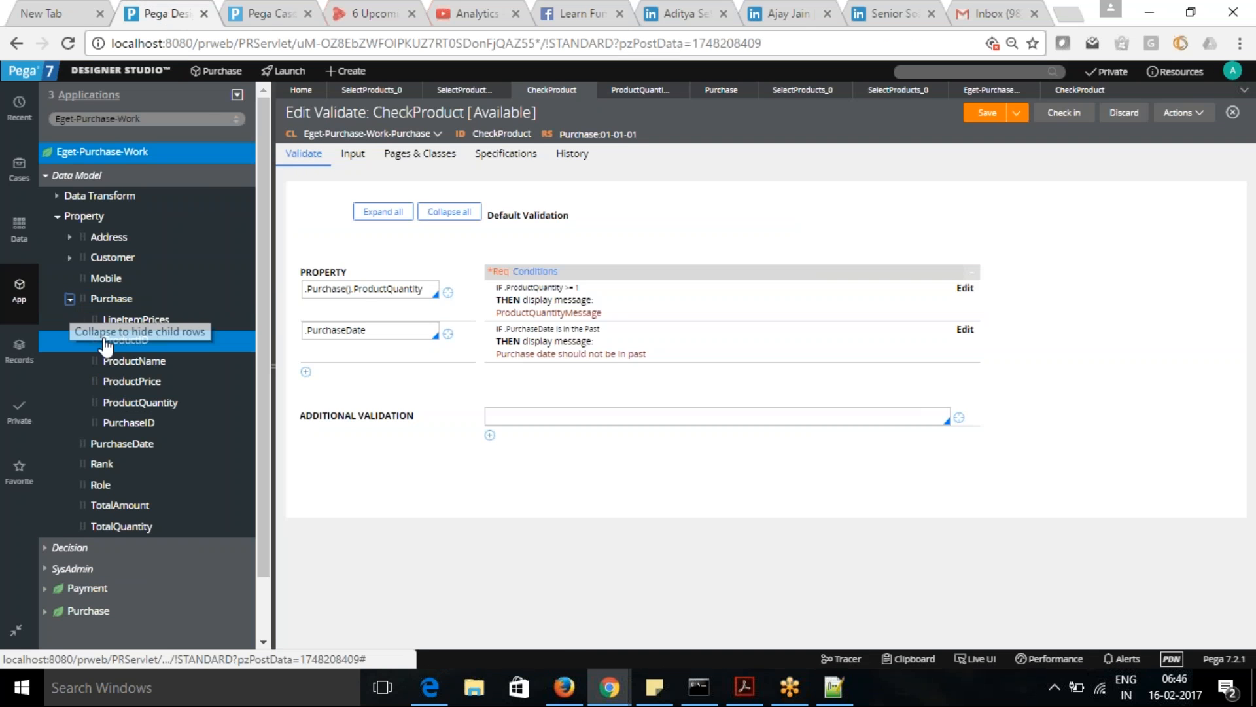
left_click(147, 403)
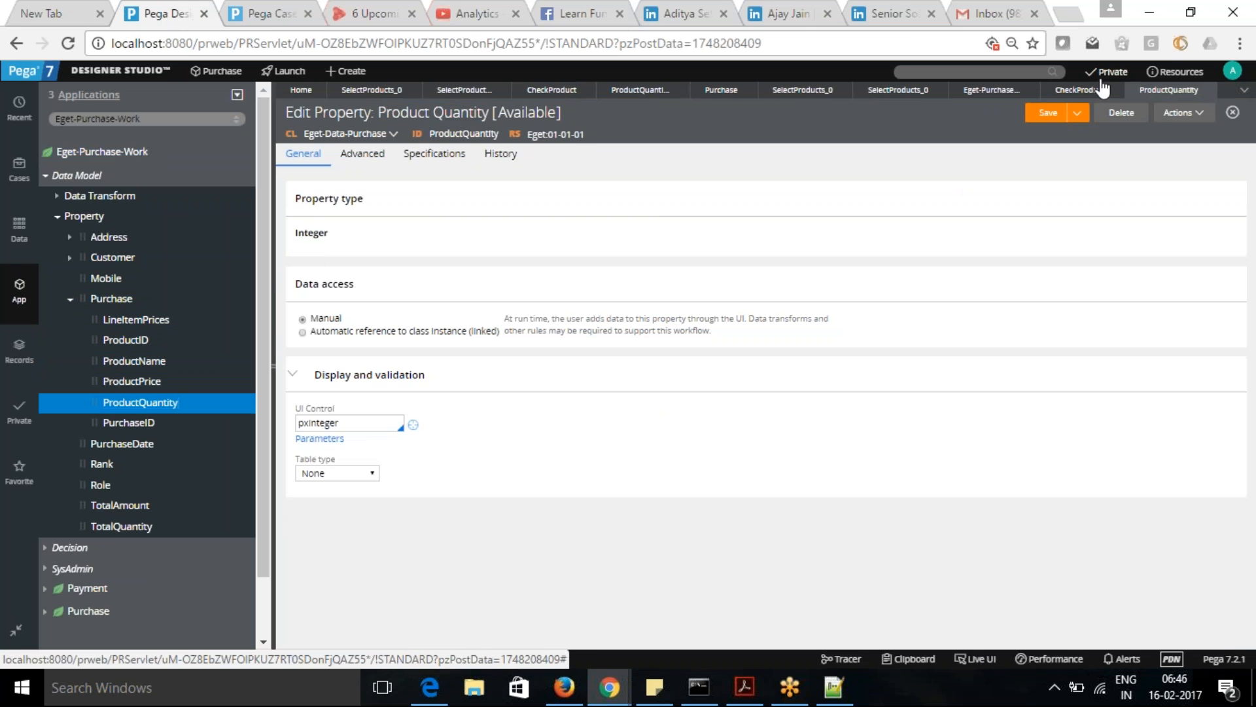
left_click(1084, 93)
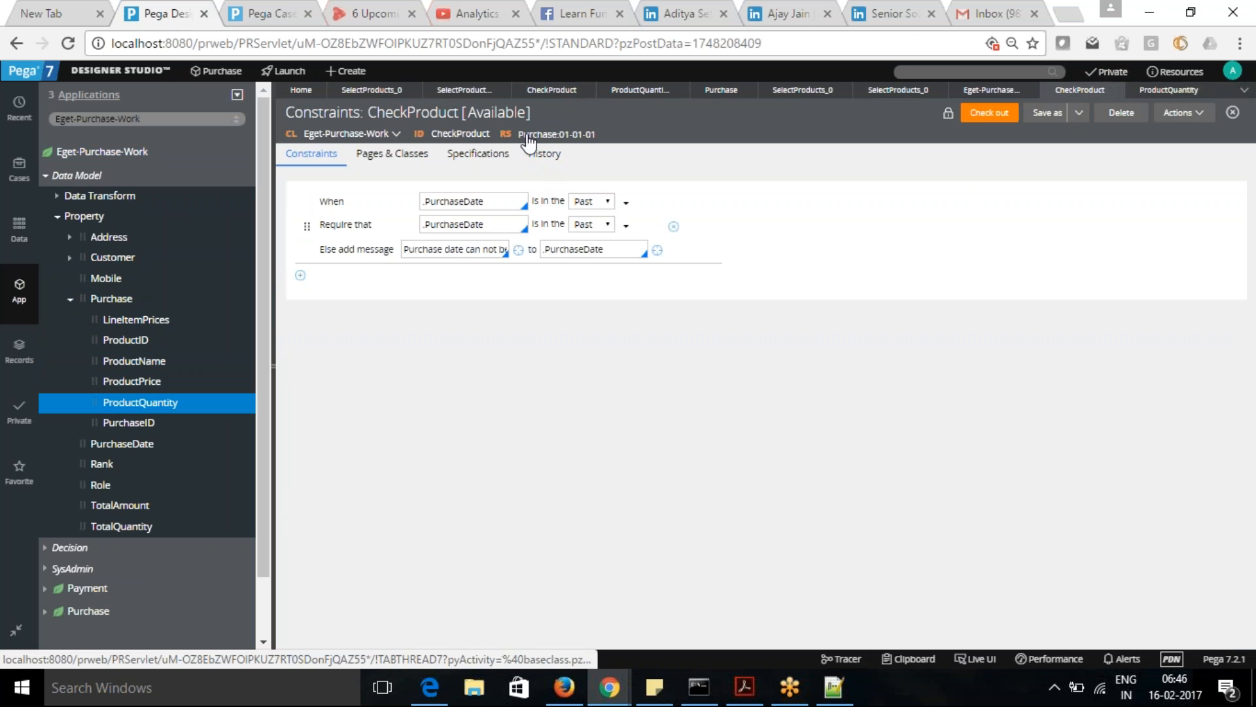
left_click(543, 97)
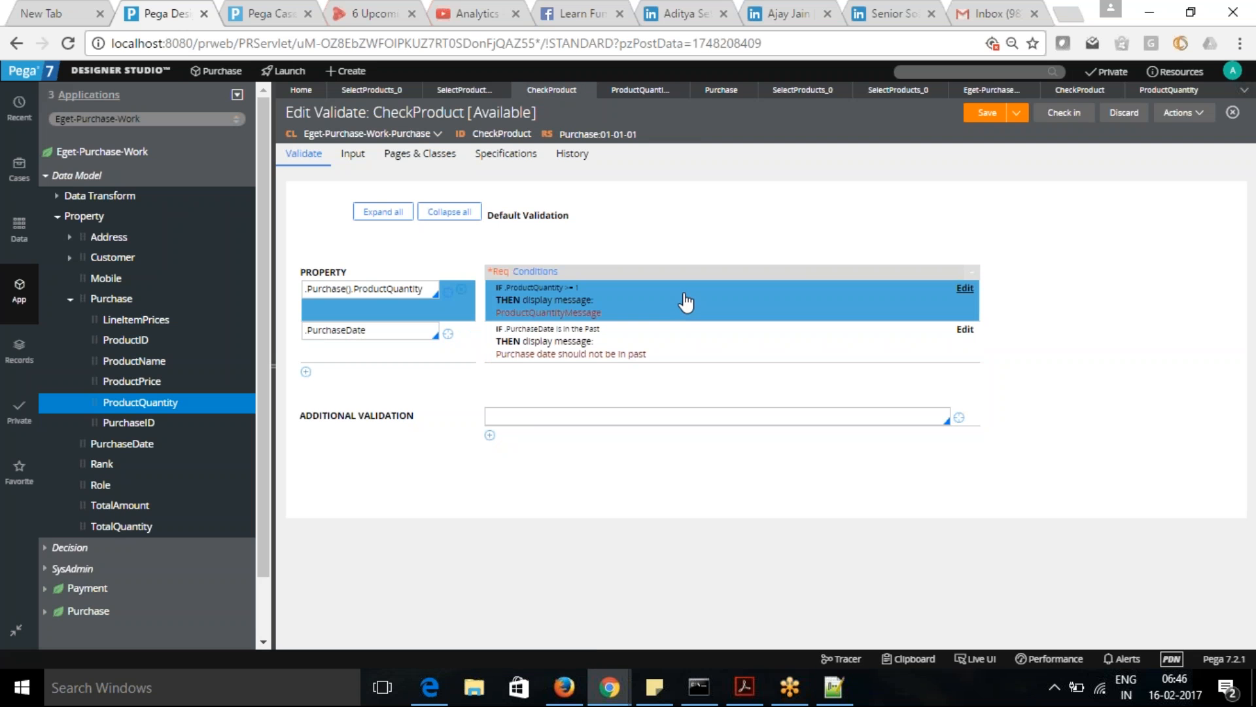
- Change the .Purchase().ProductQuantity condition to IS LESS OR EQUAL TO 0 and submit the validation conditions
left_click(965, 289)
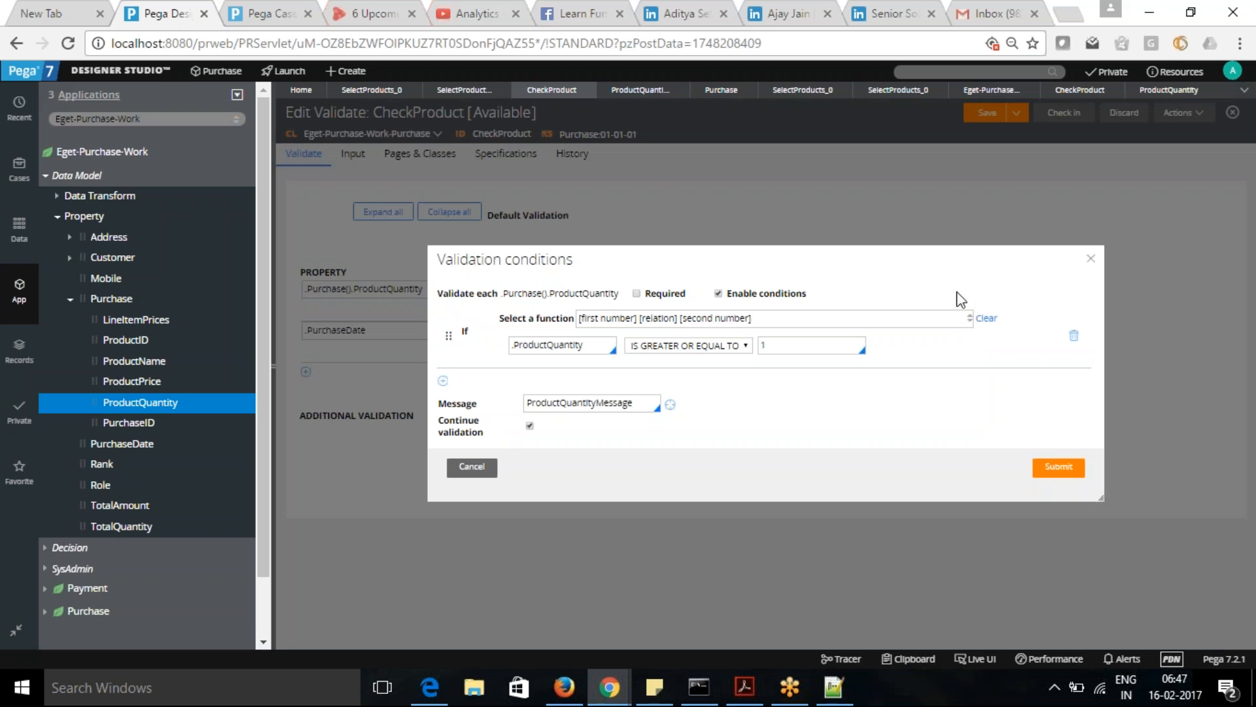
left_click(748, 346)
left_click(681, 417)
double_click(763, 345)
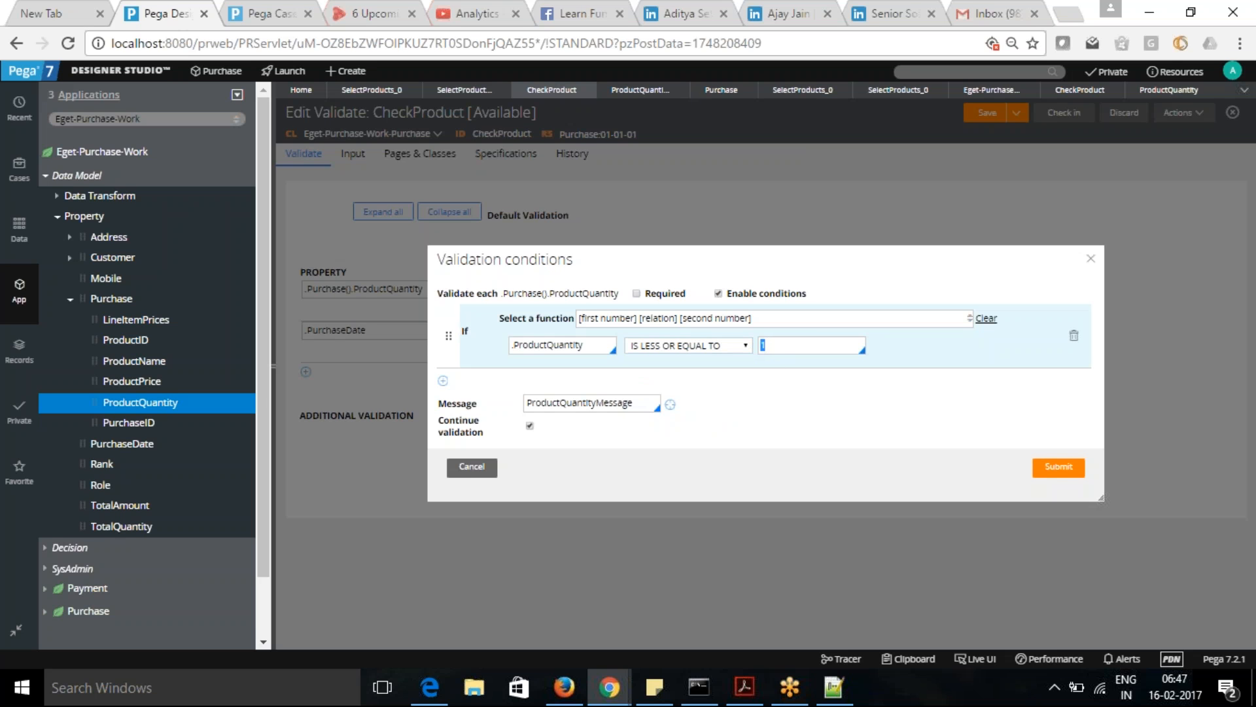
type("0")
left_click(1058, 467)
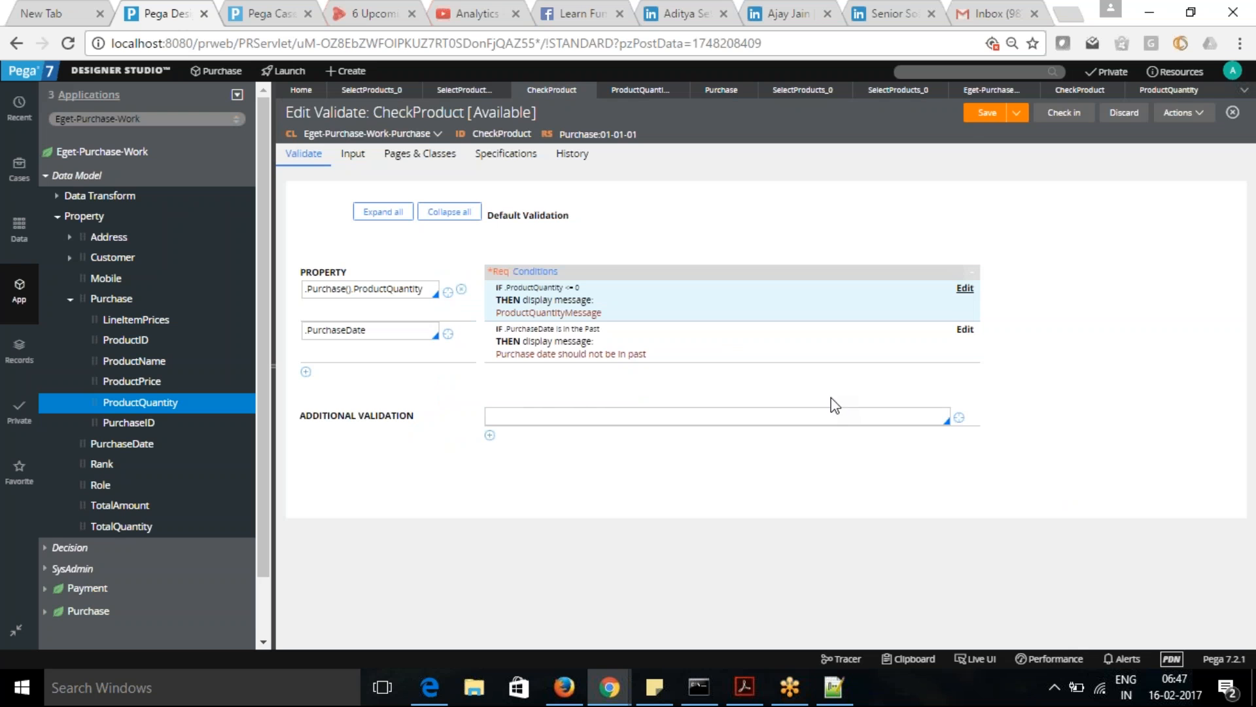
- Save the CheckProduct validate rule with its less-or-equal condition and resubmit the purchase case in Case Manager
left_click(981, 114)
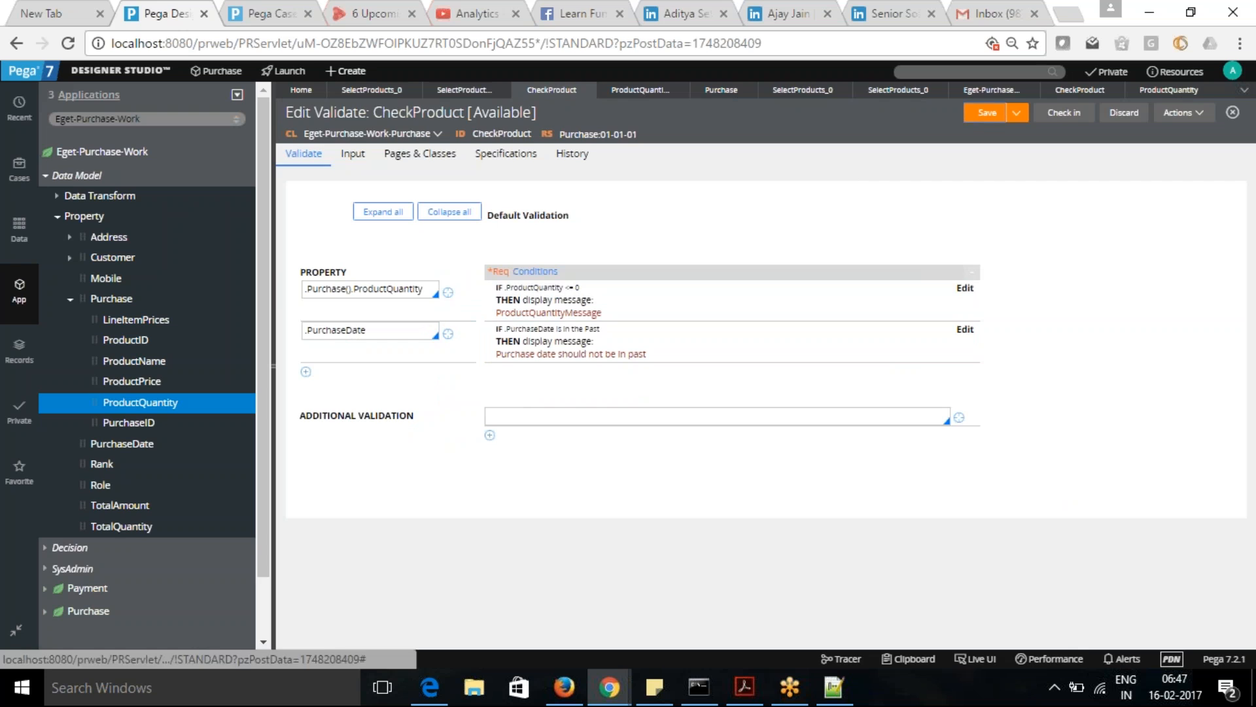
left_click(265, 15)
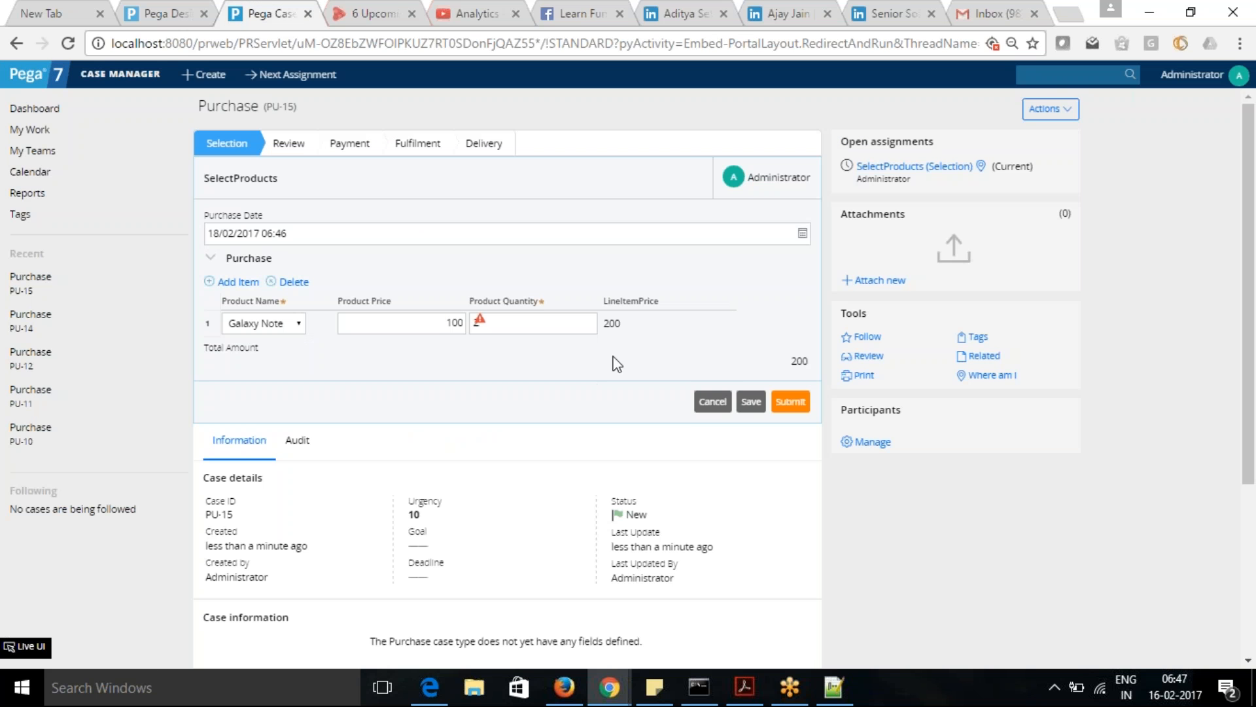
left_click(790, 401)
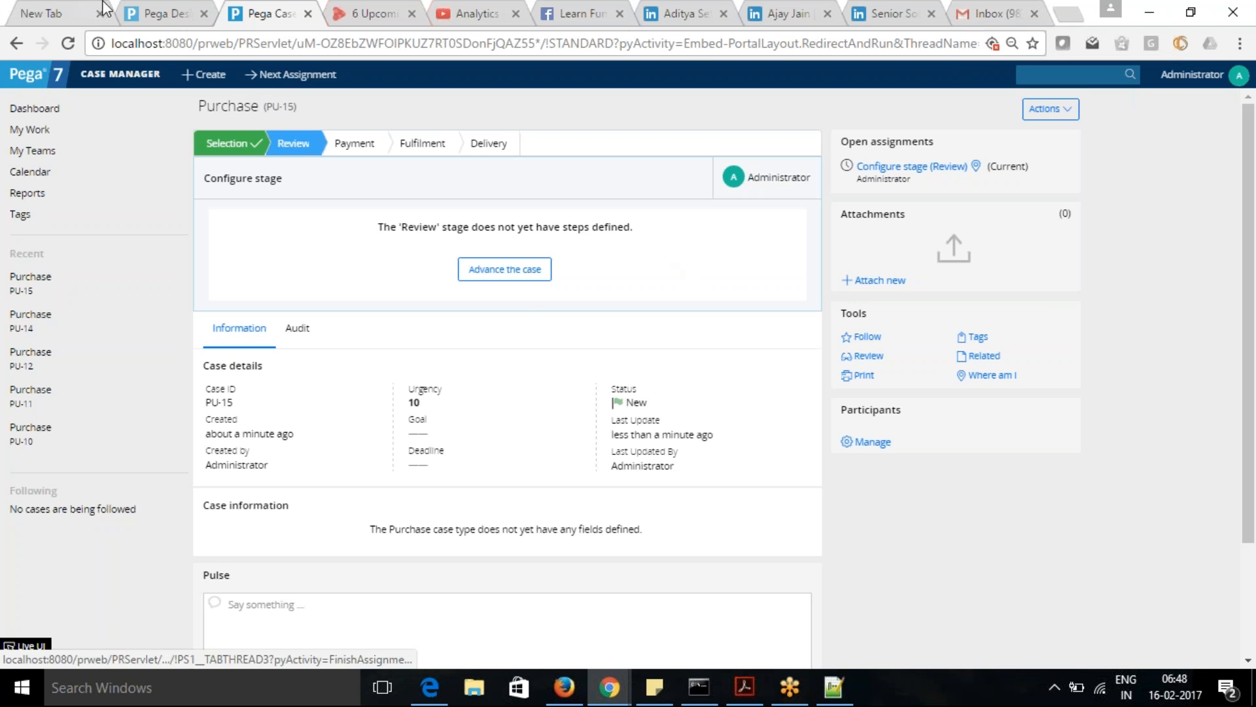
- Review the CheckProduct validate rule, the SelectProducts flow and the CheckProduct constraints rule in Designer Studio
left_click(153, 15)
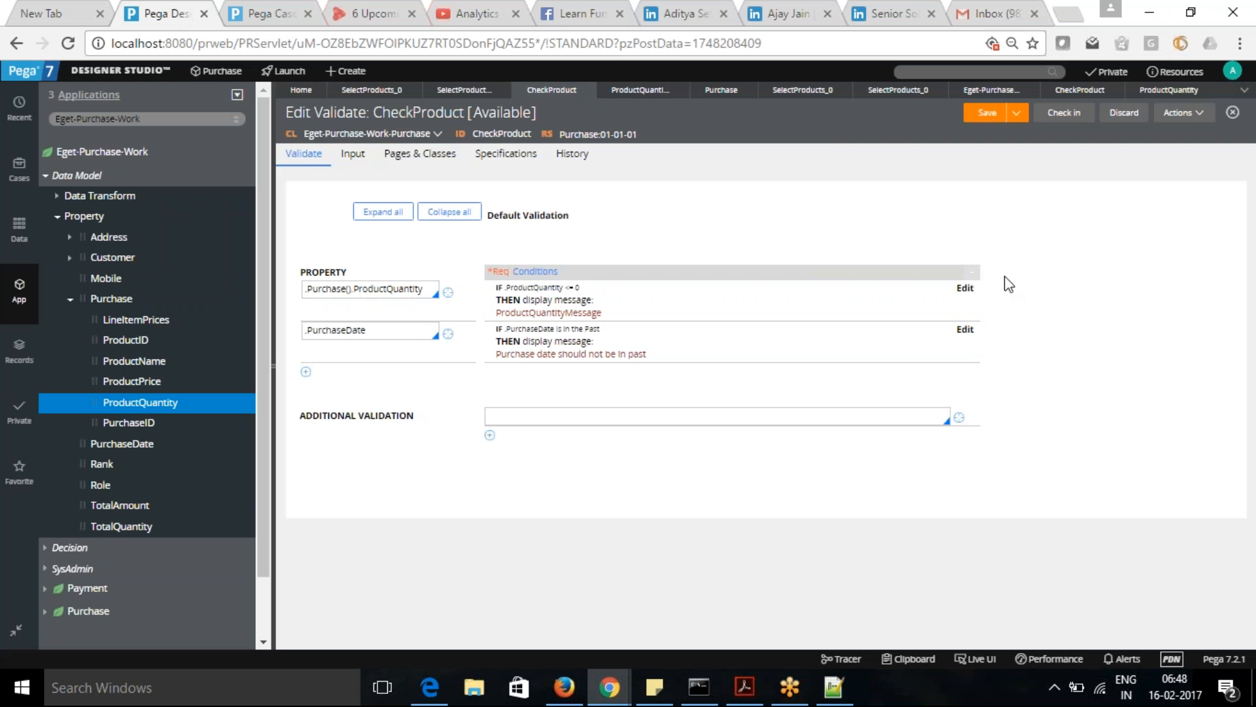
left_click(798, 93)
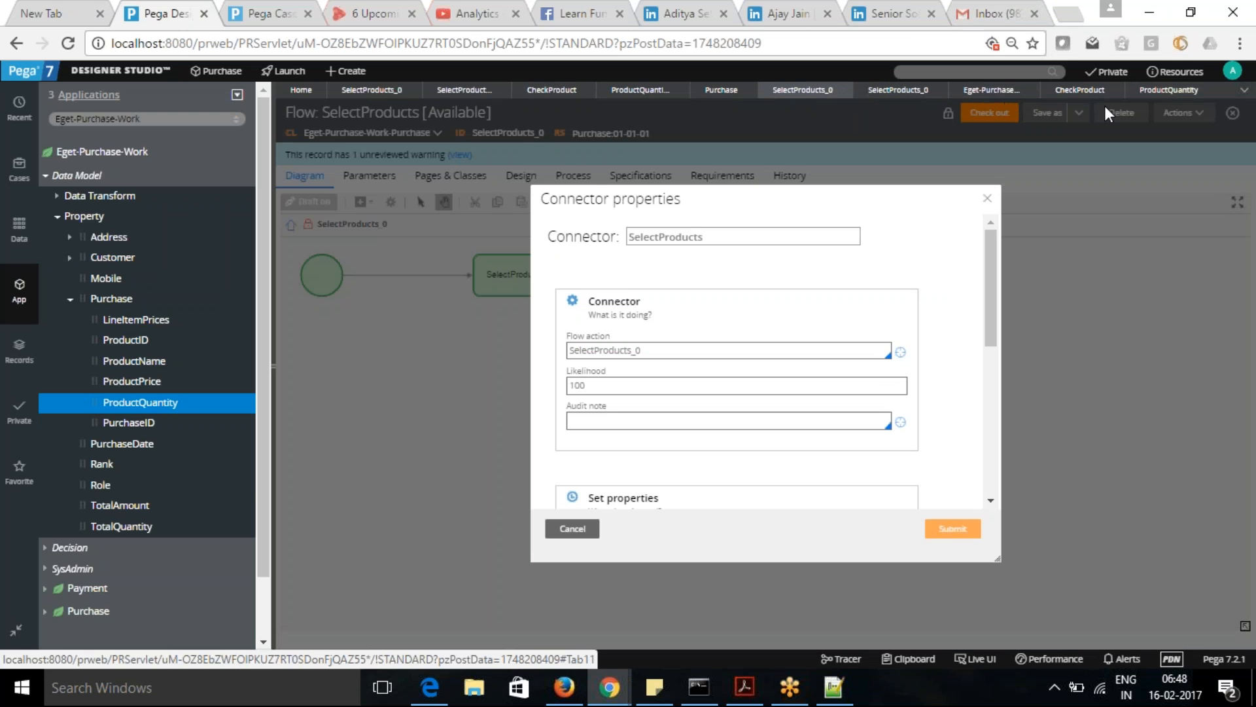
left_click(1080, 92)
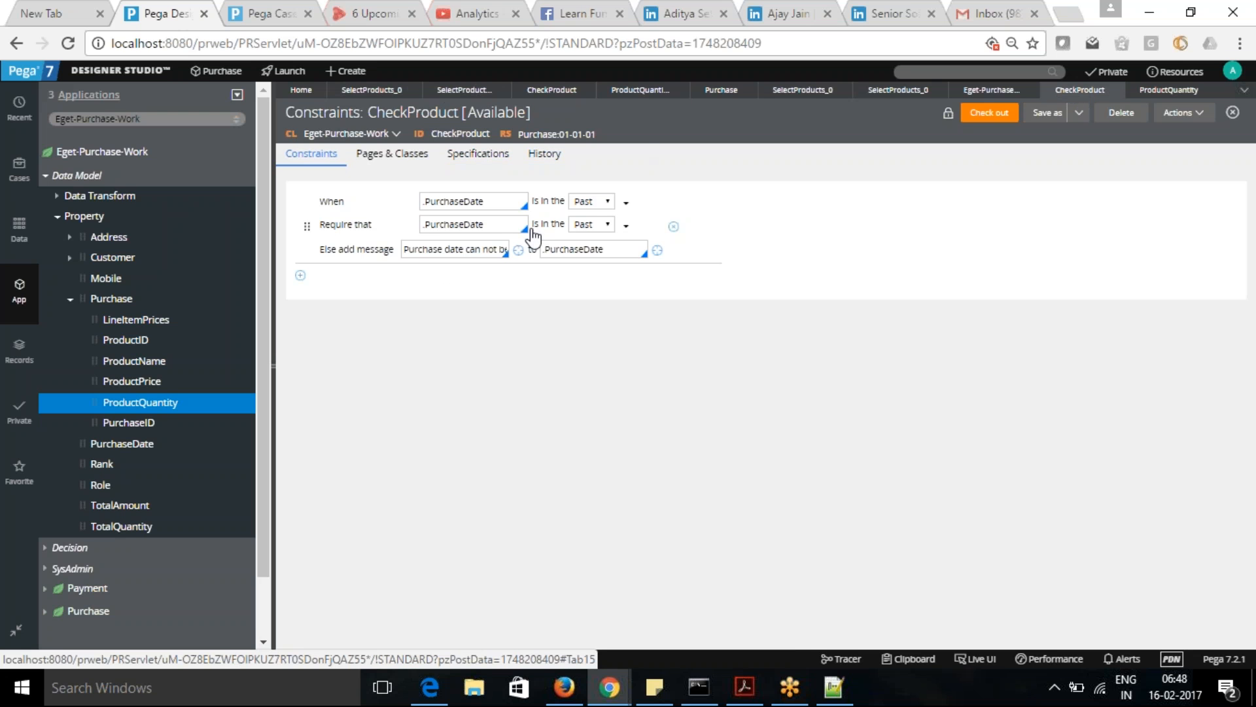
- Switch to the Notepad++ validation notes and highlight the Case Level OnAdd and validate lines
key("alt+Tab")
key("alt+Tab")
key("alt+Tab")
left_click(817, 73)
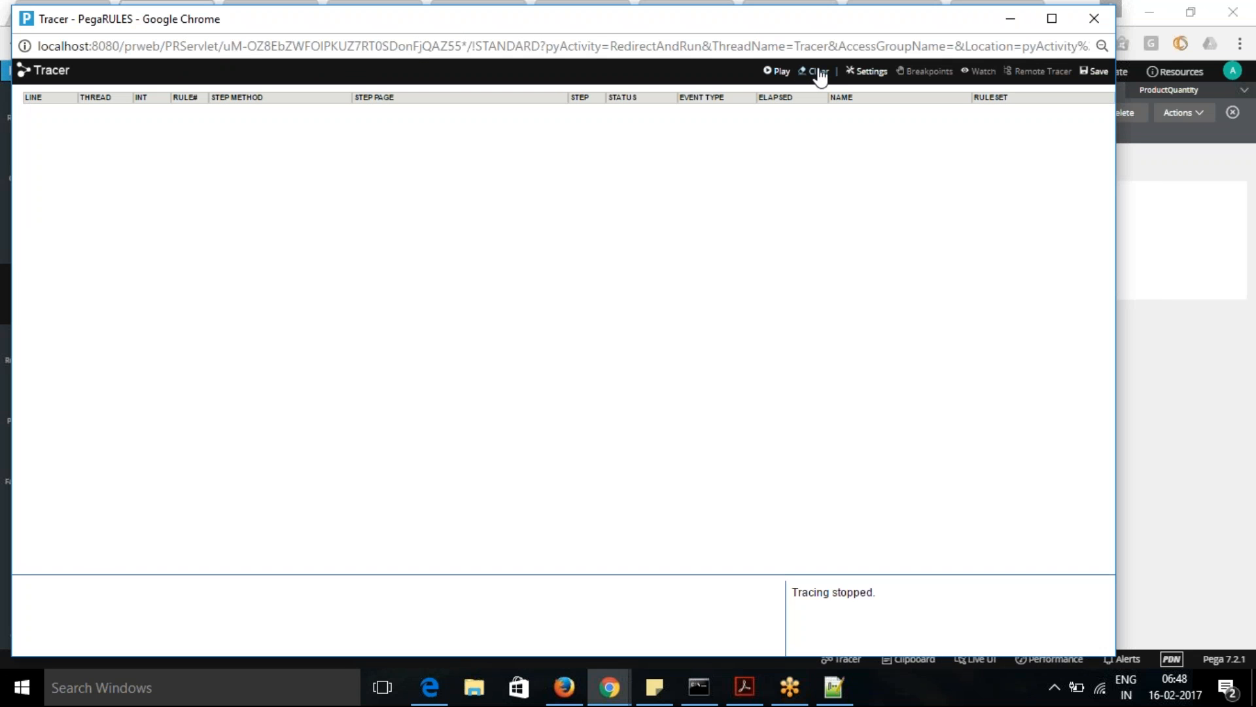
key("alt+Tab")
key("alt+Tab")
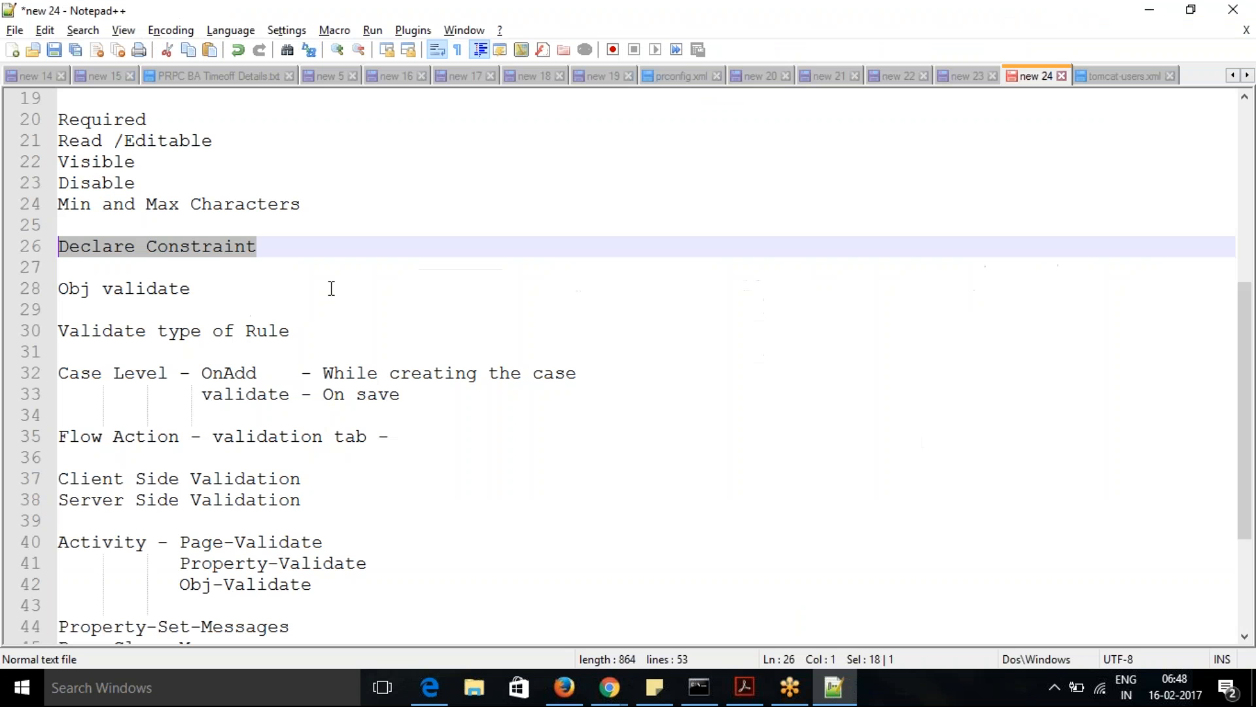
left_click_drag(68, 373, 40, 379)
left_click(412, 398)
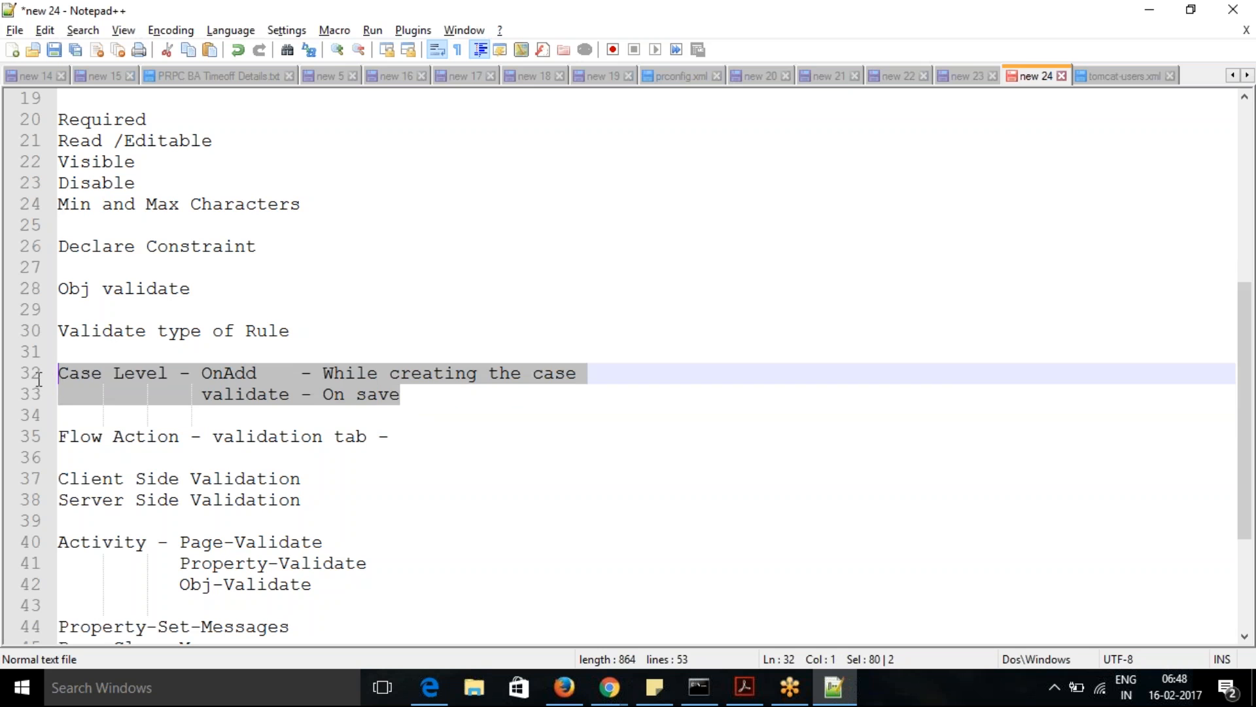
- Highlight the notes from Declare Constraint to Flow Action, and the Client Side and Server Side Validation lines
left_click(95, 396)
left_click(59, 436)
left_click_drag(59, 436, 60, 247)
left_click(197, 453)
left_click(292, 501)
left_click_drag(291, 501, 56, 476)
left_click(468, 504)
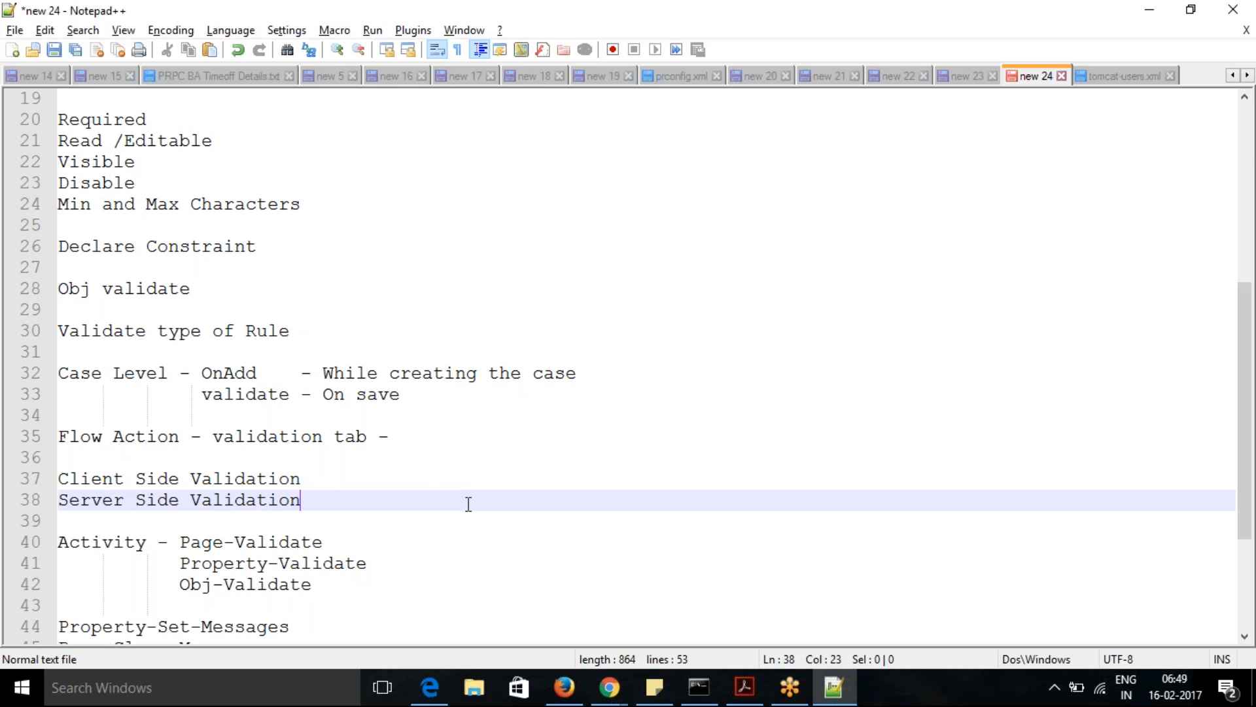
- Switch back to Pega Case Manager in Chrome and create another Purchase case
key("super+d")
mouse_move(609, 687)
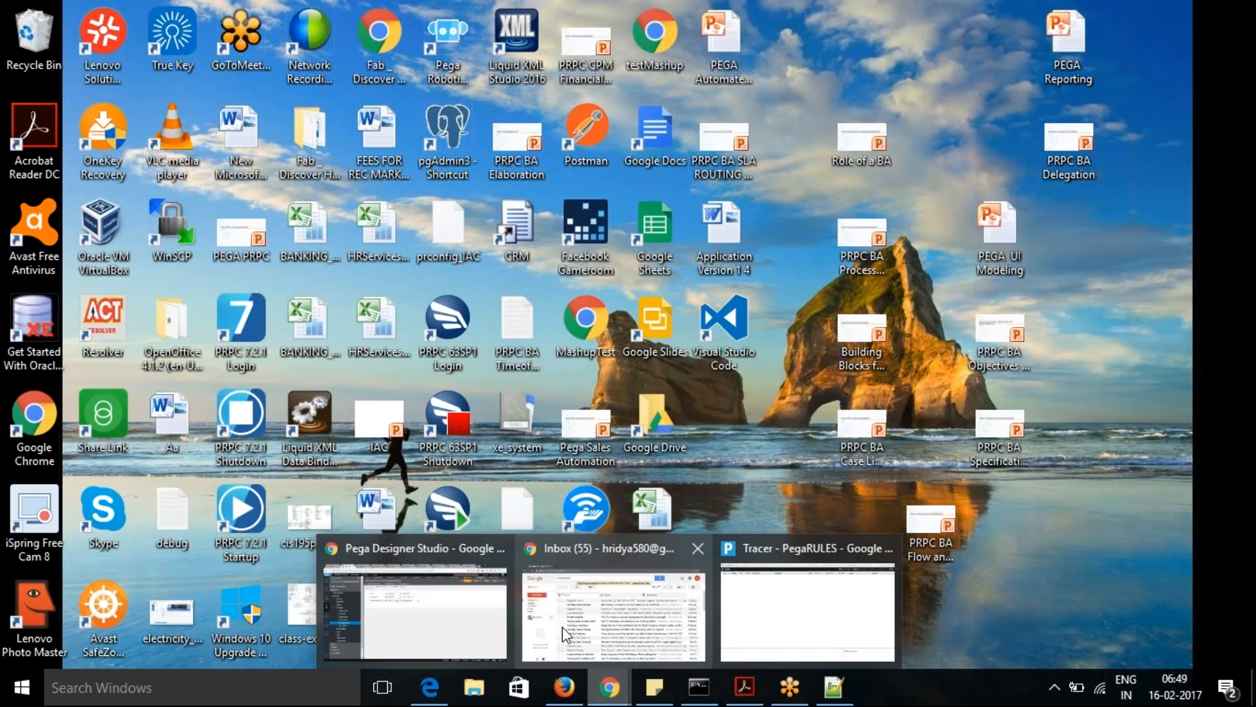
left_click(390, 603)
left_click(286, 5)
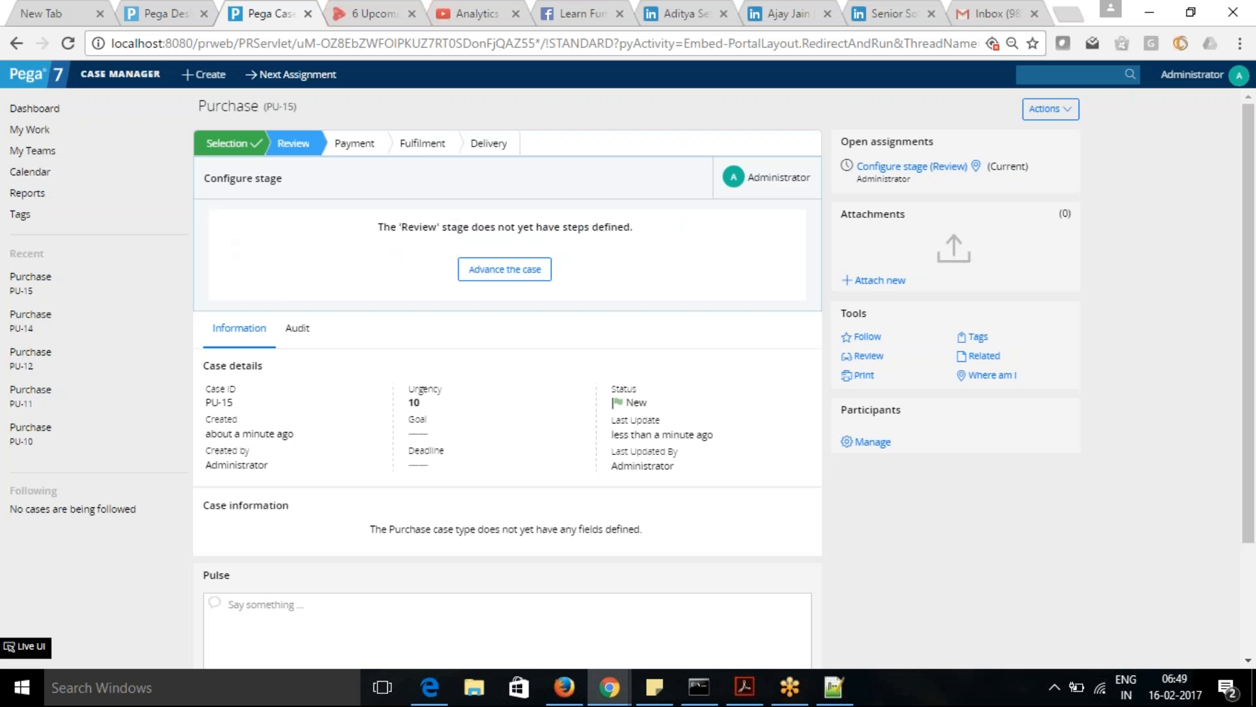
left_click(209, 77)
left_click(215, 98)
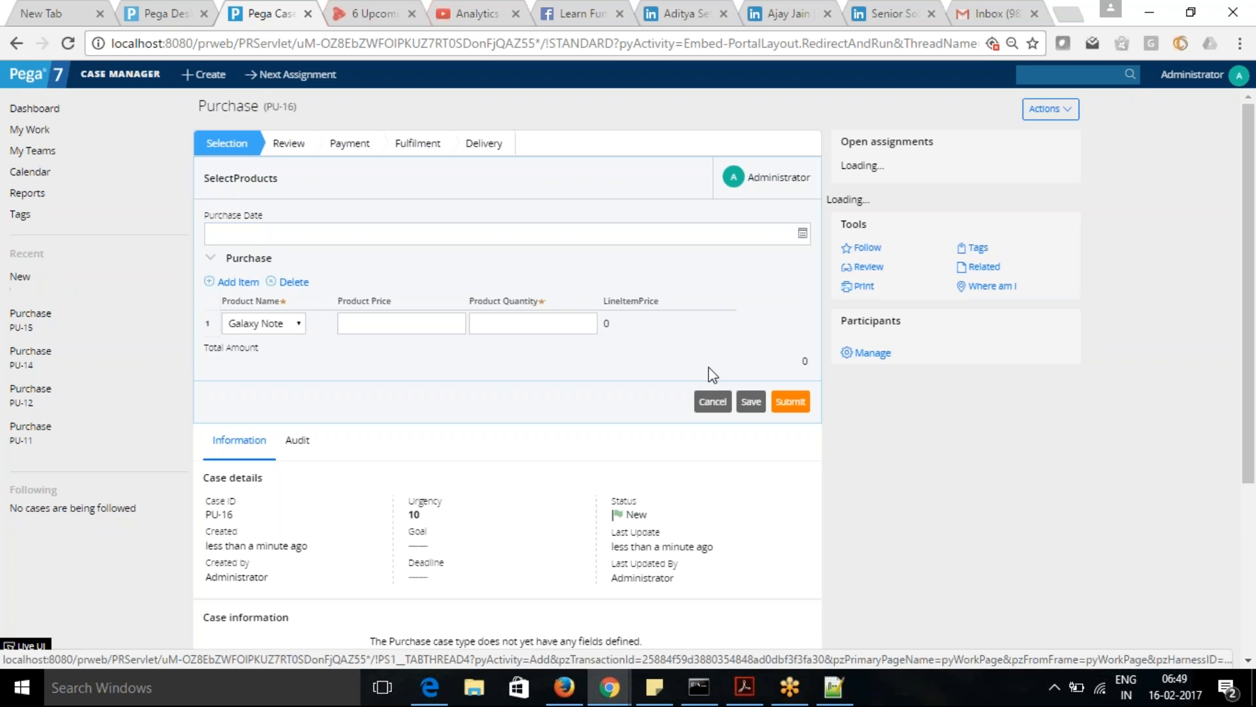
- Try to submit the new case with the product quantity left empty, and dismiss the alert
left_click(546, 327)
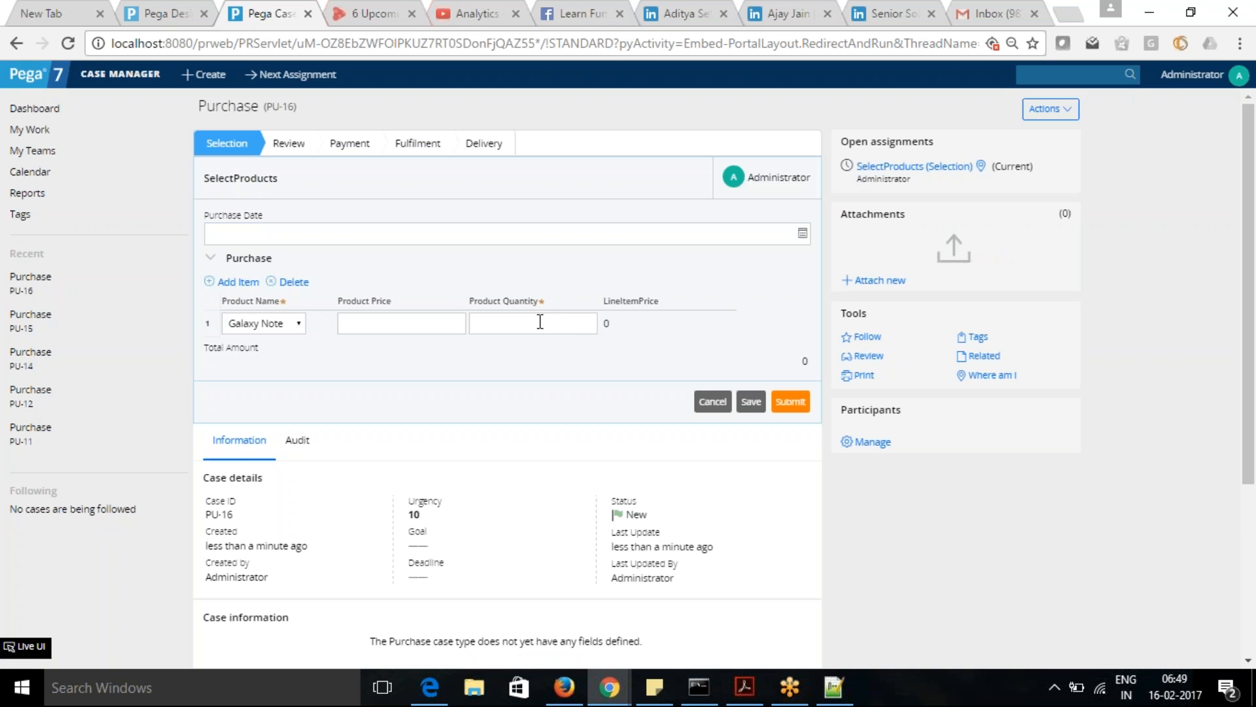
left_click(777, 393)
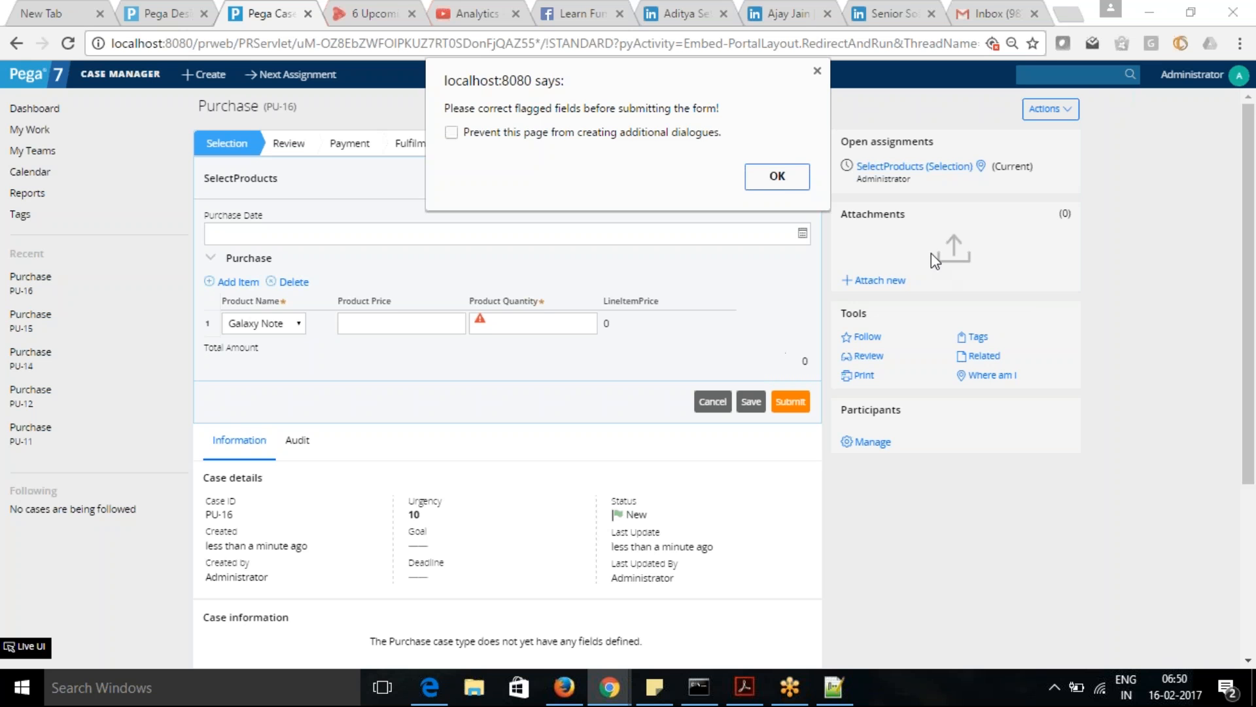
left_click(799, 183)
- Submit the case again from the product quantity entry, check that field's validation flag and return to Designer Studio
left_click(521, 320)
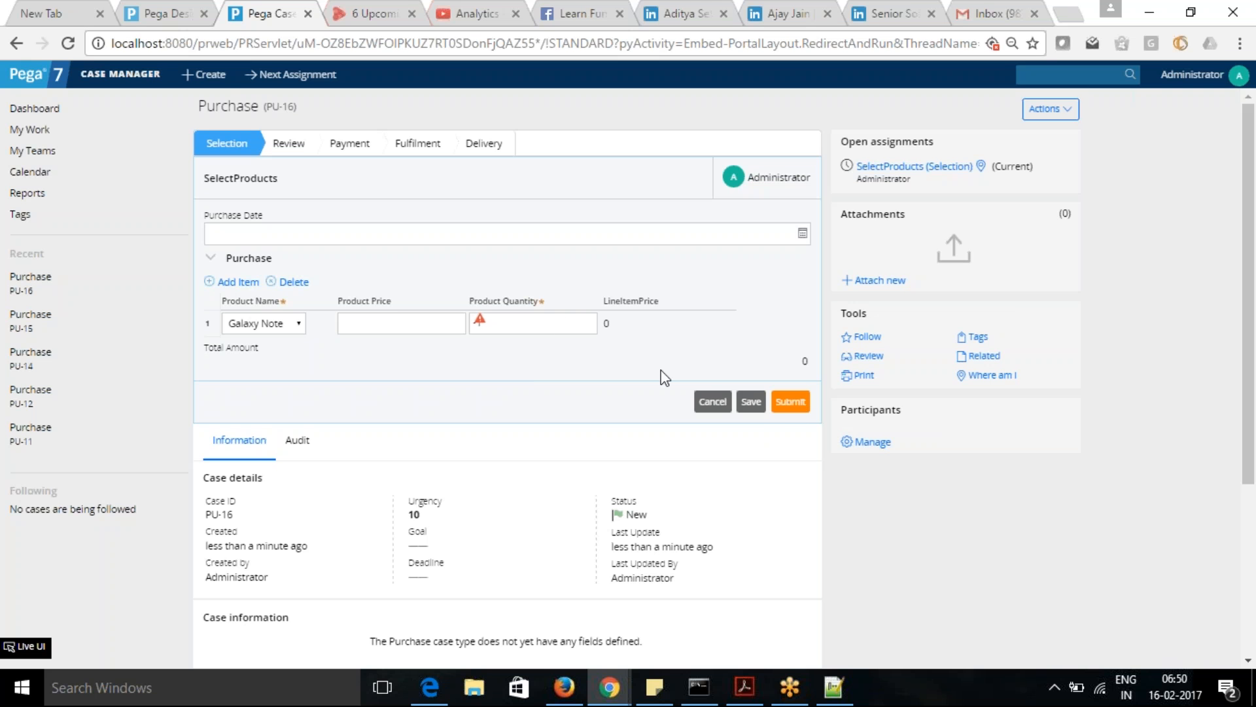
left_click(794, 406)
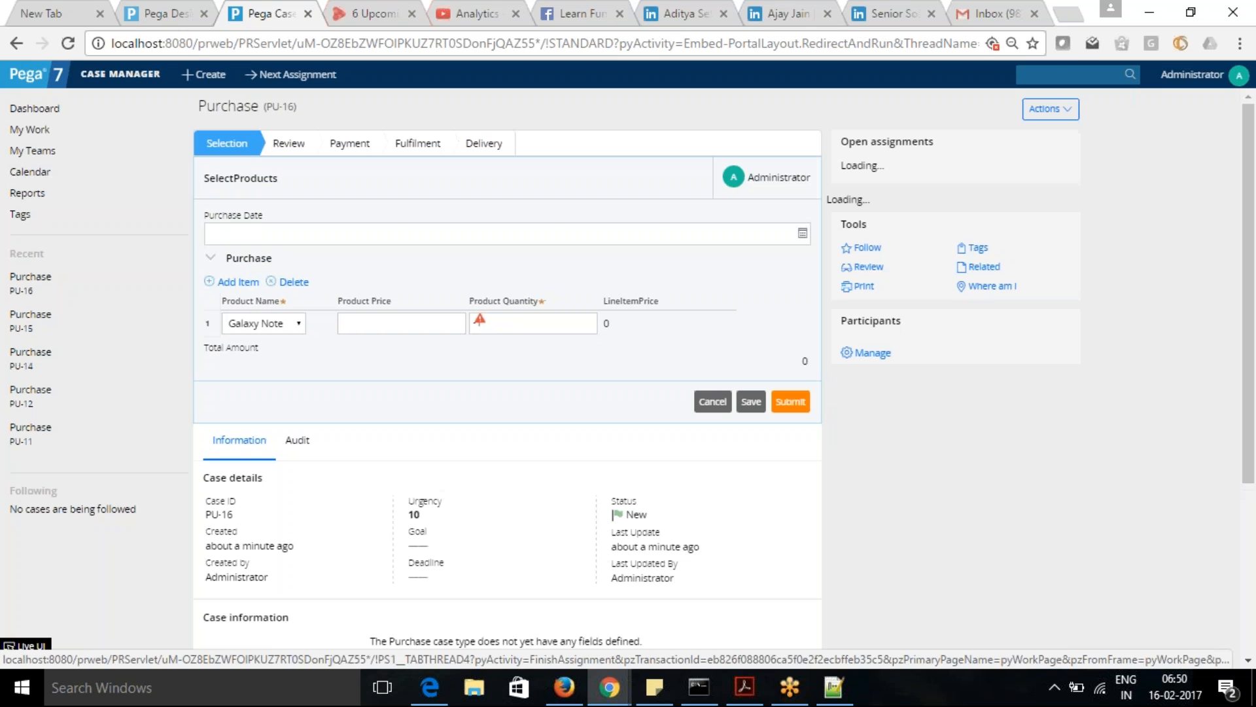
mouse_move(483, 325)
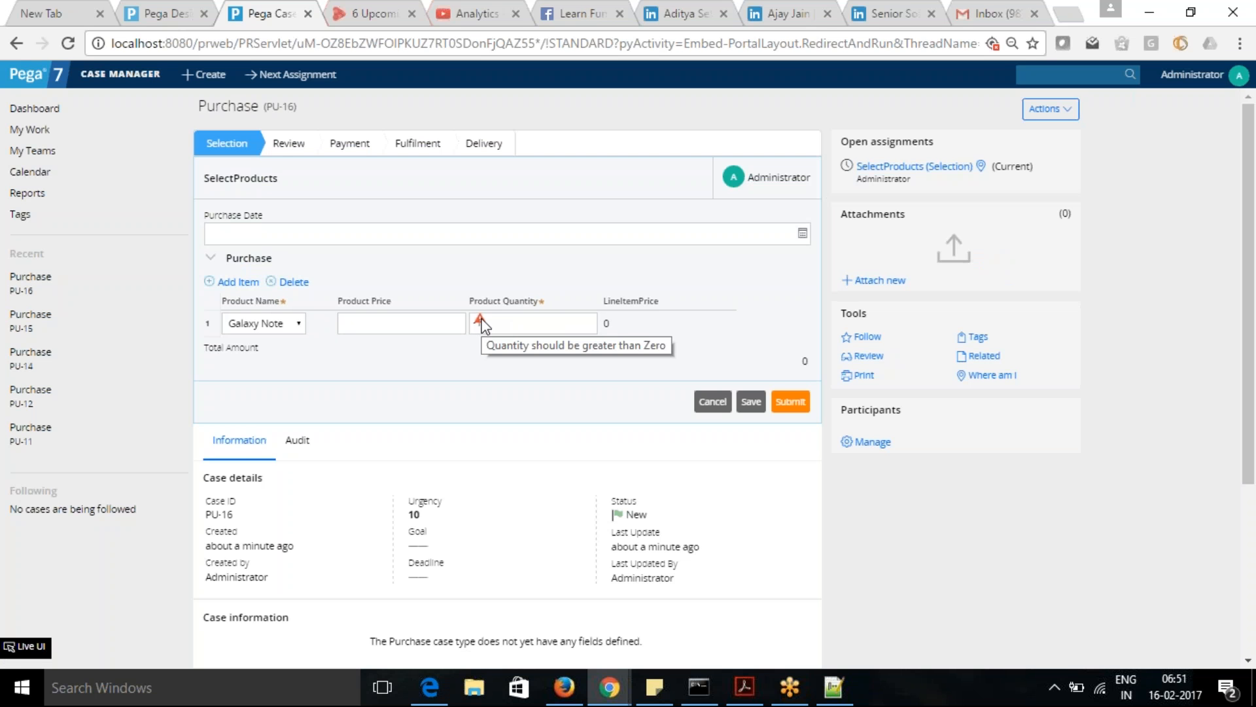
left_click(164, 14)
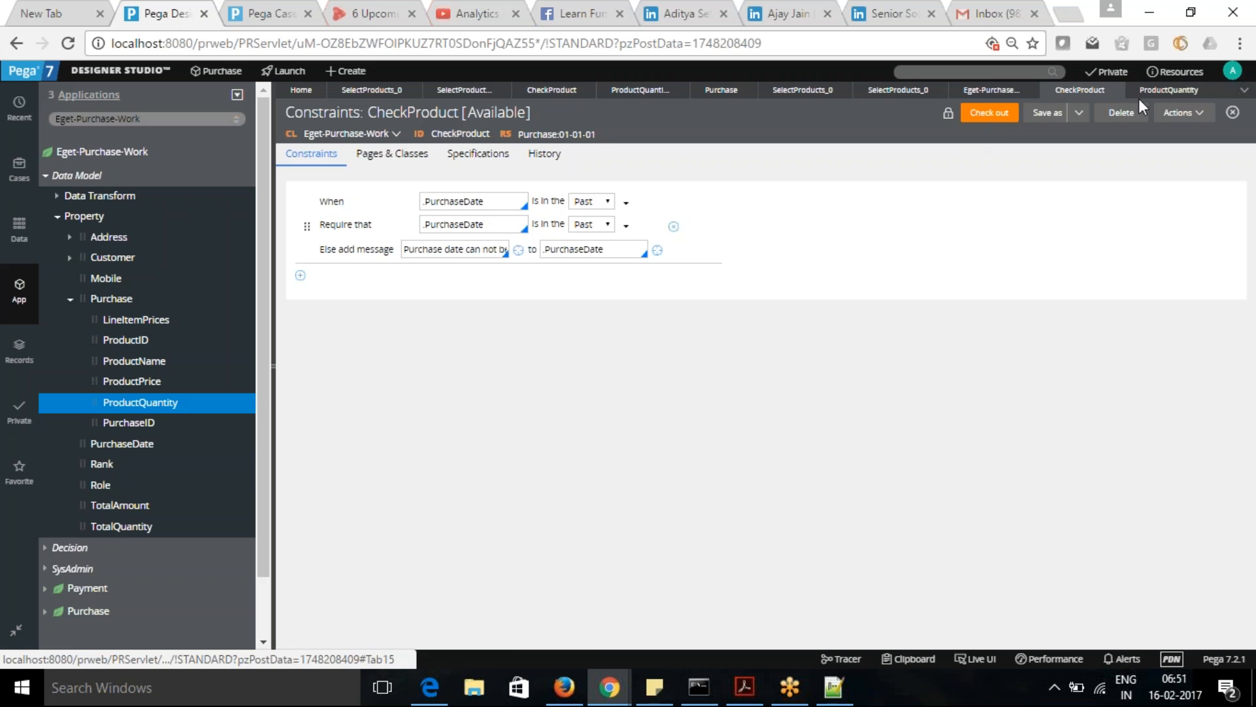
- Disable client-side validation in the SelectProducts flow action's UI generation options and save the rule
left_click(890, 95)
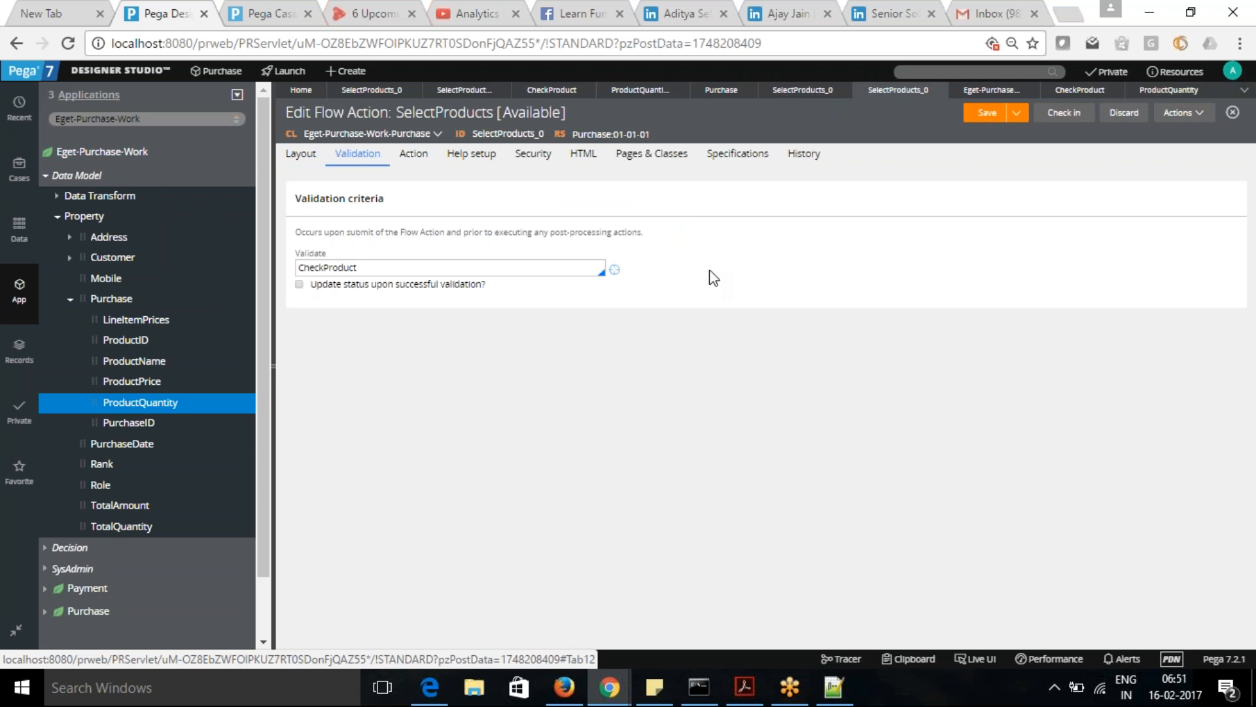
left_click(587, 157)
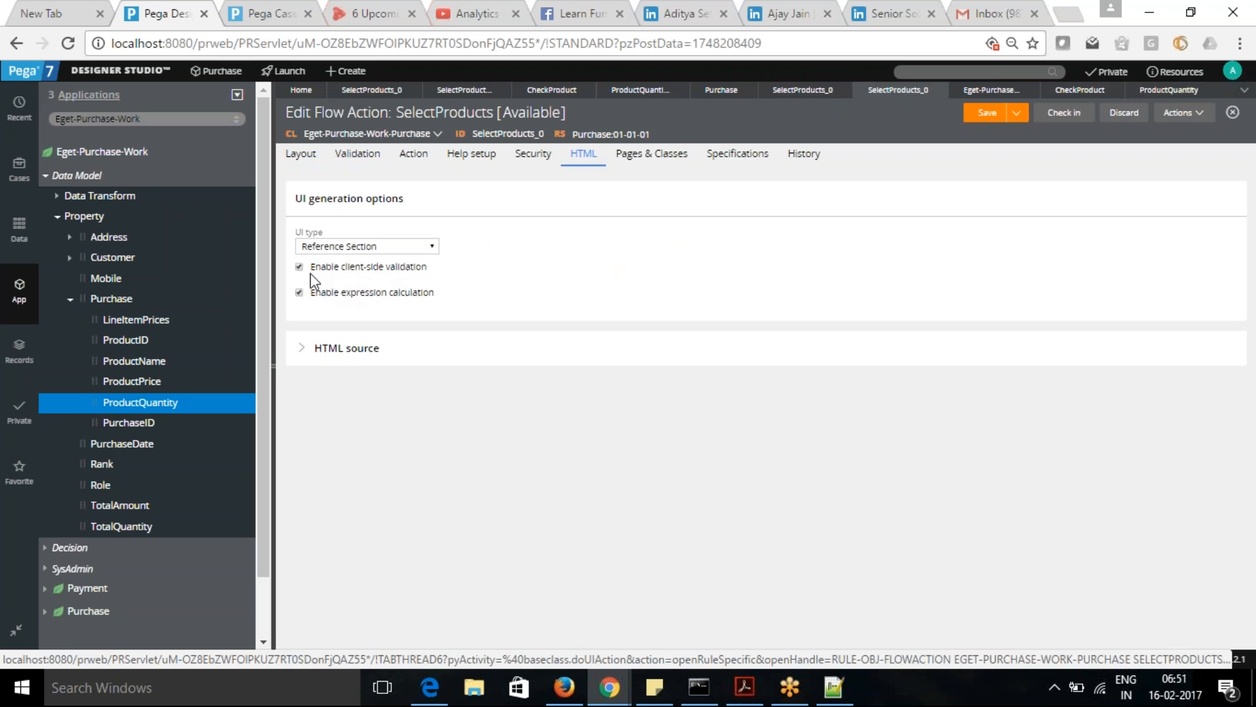
left_click_drag(312, 267, 427, 267)
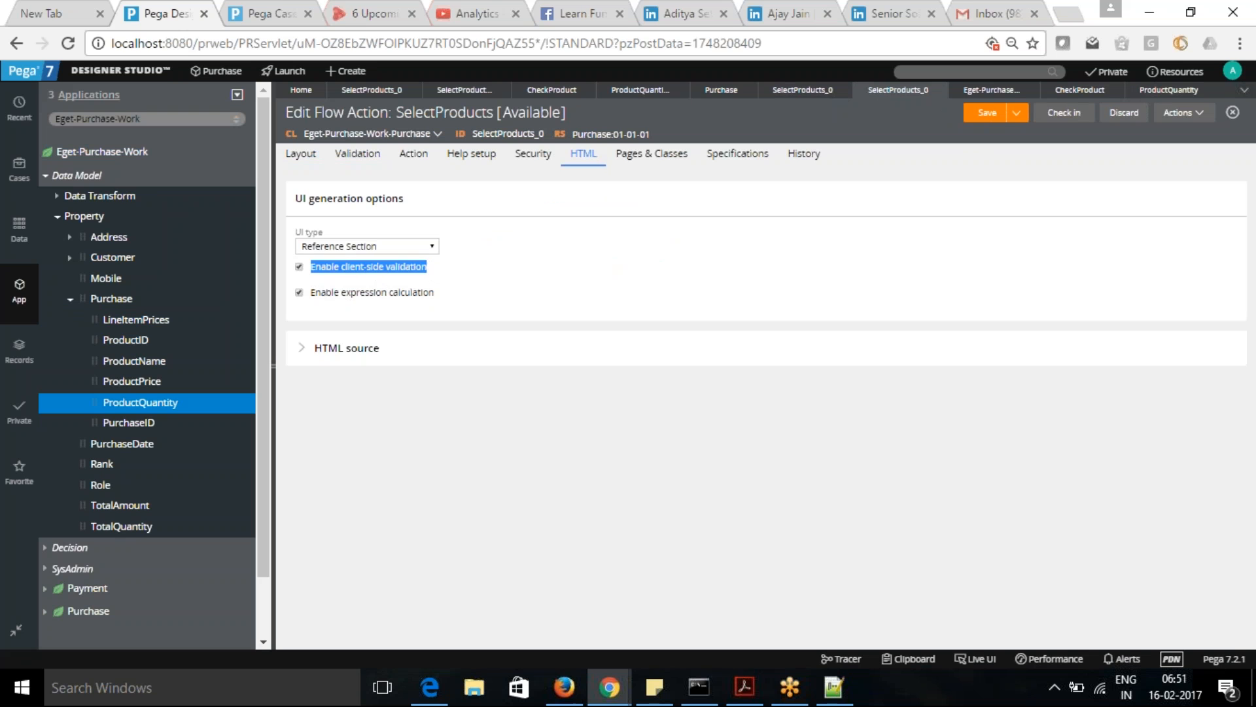
left_click(474, 283)
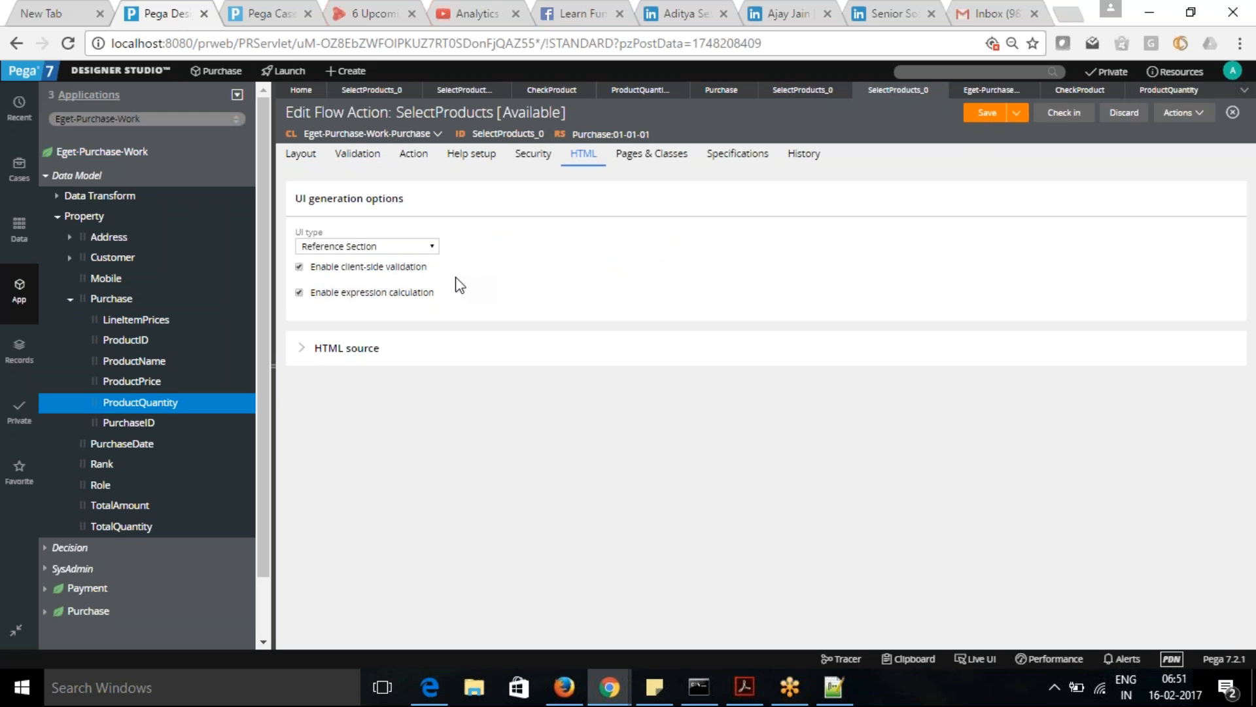
left_click(300, 267)
left_click(983, 115)
- Switch to the Purchase case in Case Manager, try submitting it with the product quantity empty, and dismiss the alert
left_click(273, 18)
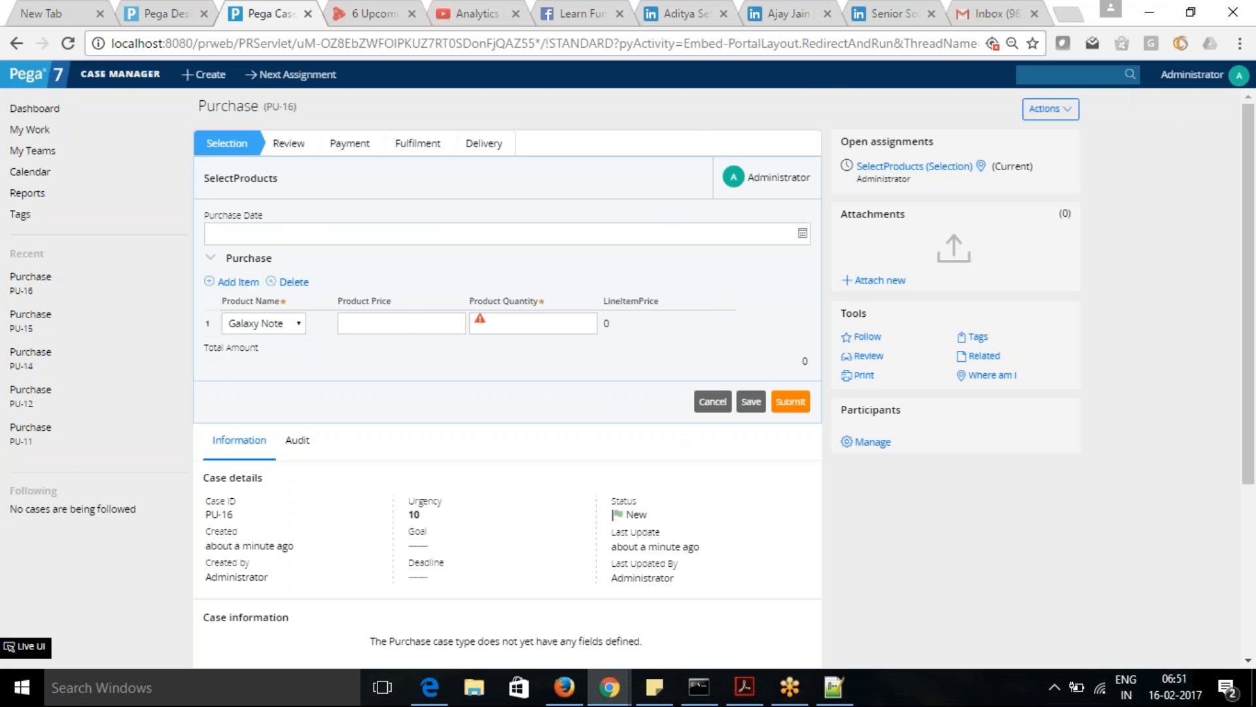
left_click(789, 402)
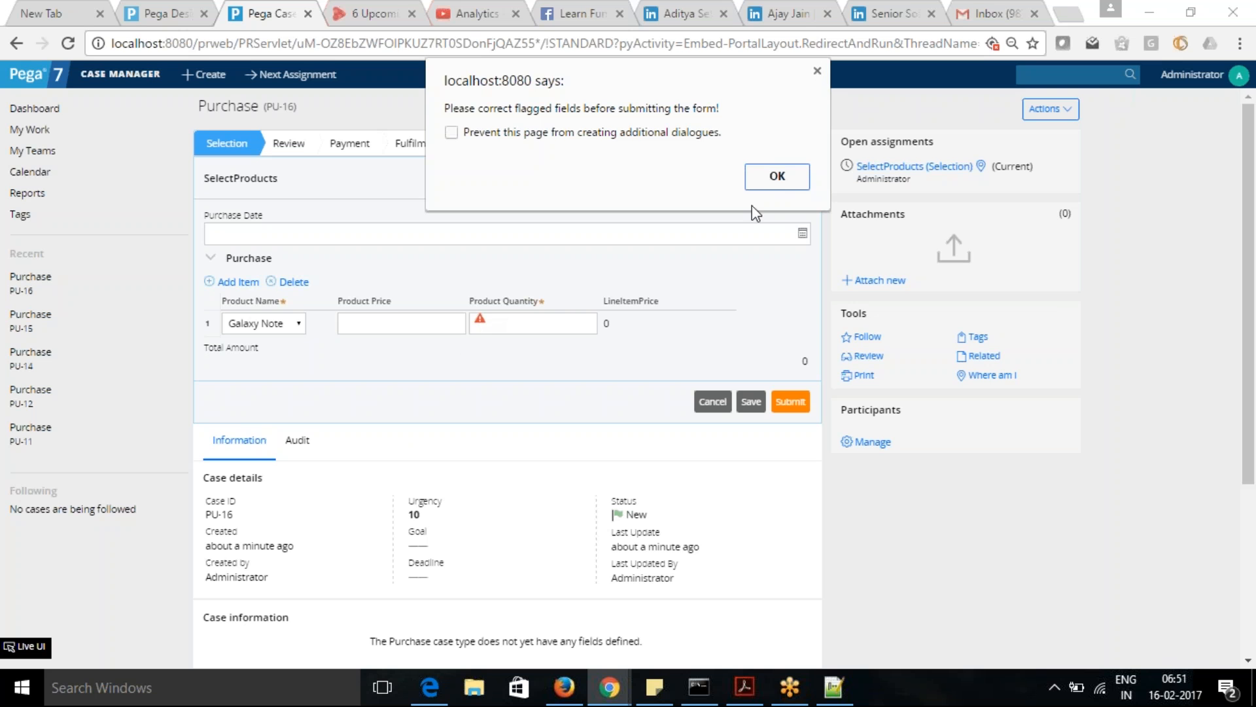
left_click(782, 178)
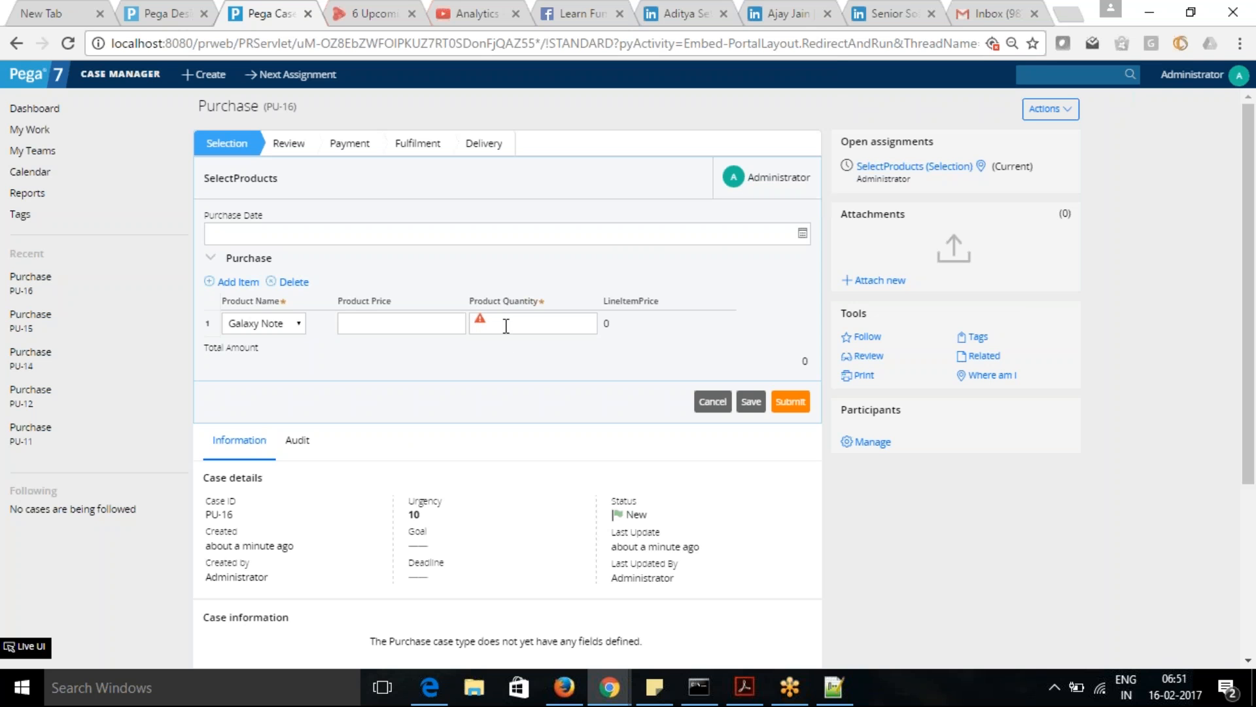
key("alt+Tab")
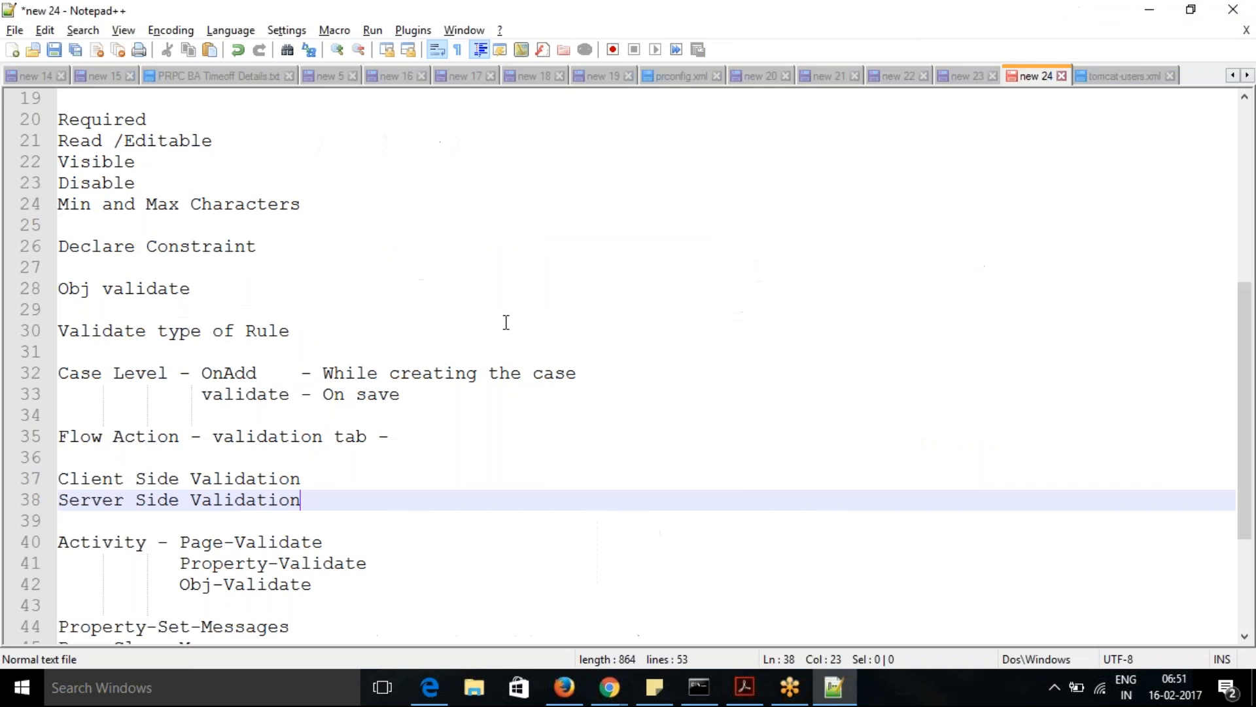
key("alt+Tab")
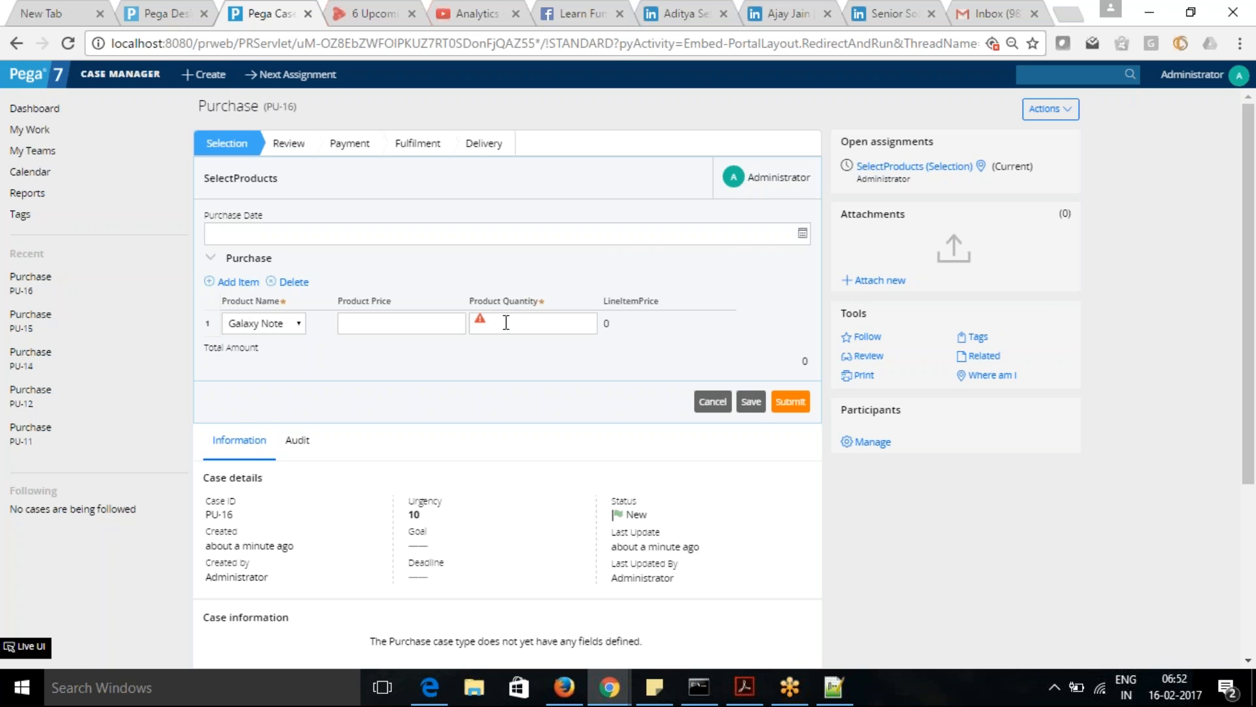
key("alt+Tab")
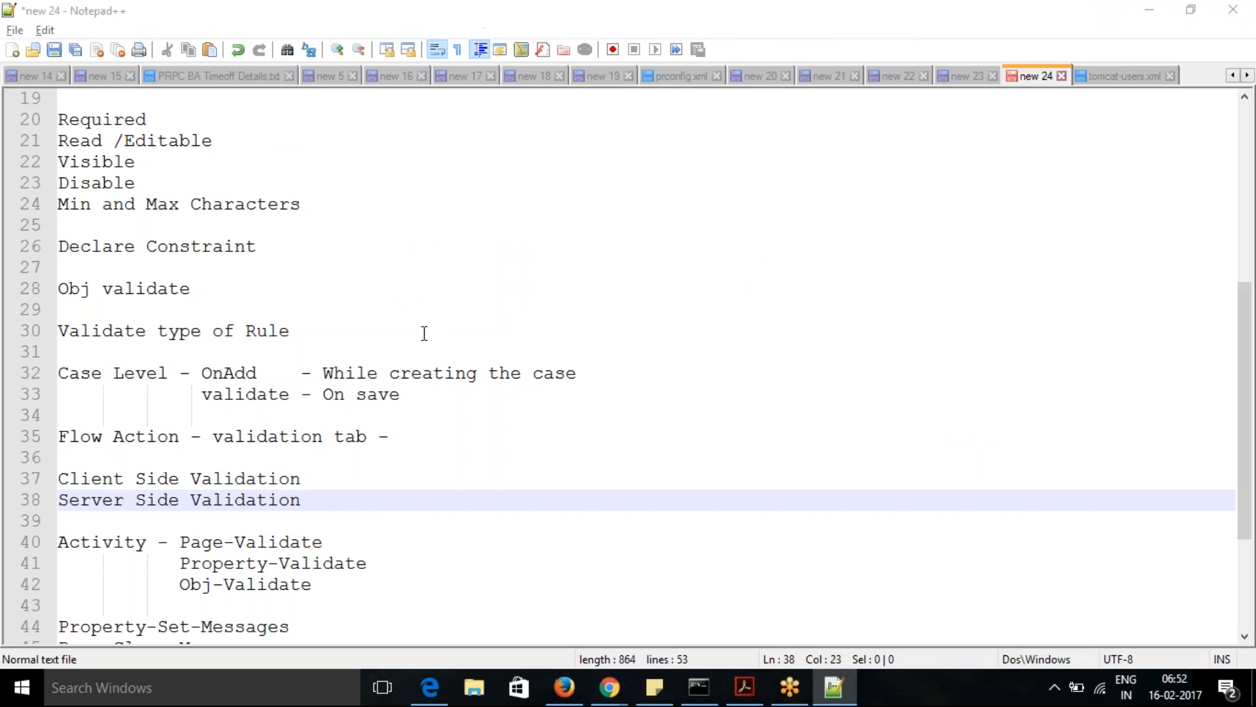
key("alt+Tab")
key("Tab")
key("alt+Tab")
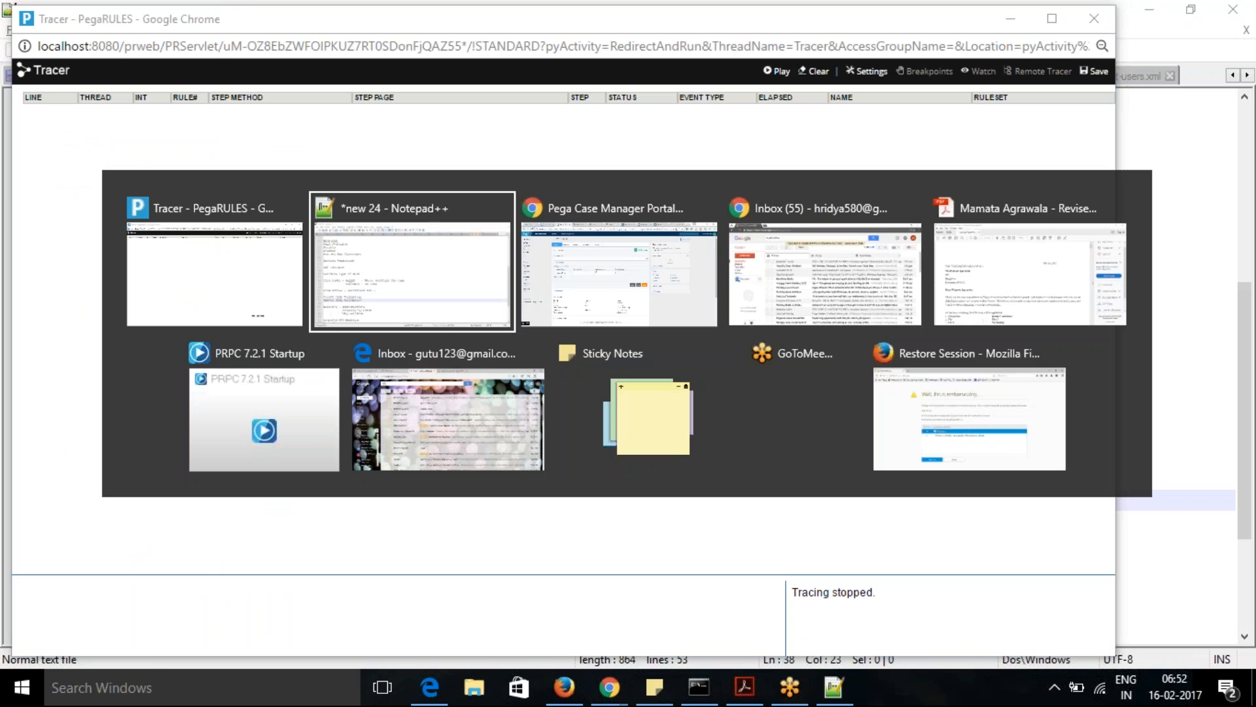
key("Tab")
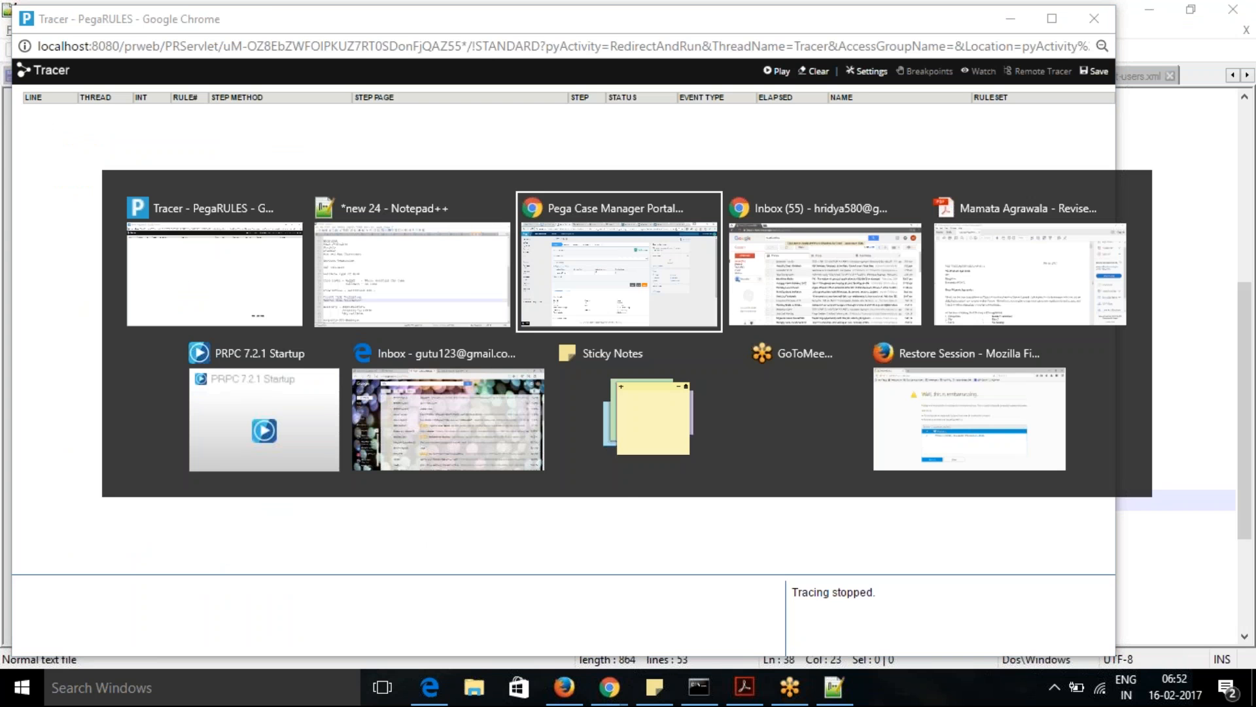
- Return to the SelectProducts flow action in Designer Studio and re-enable client-side validation
left_click(169, 15)
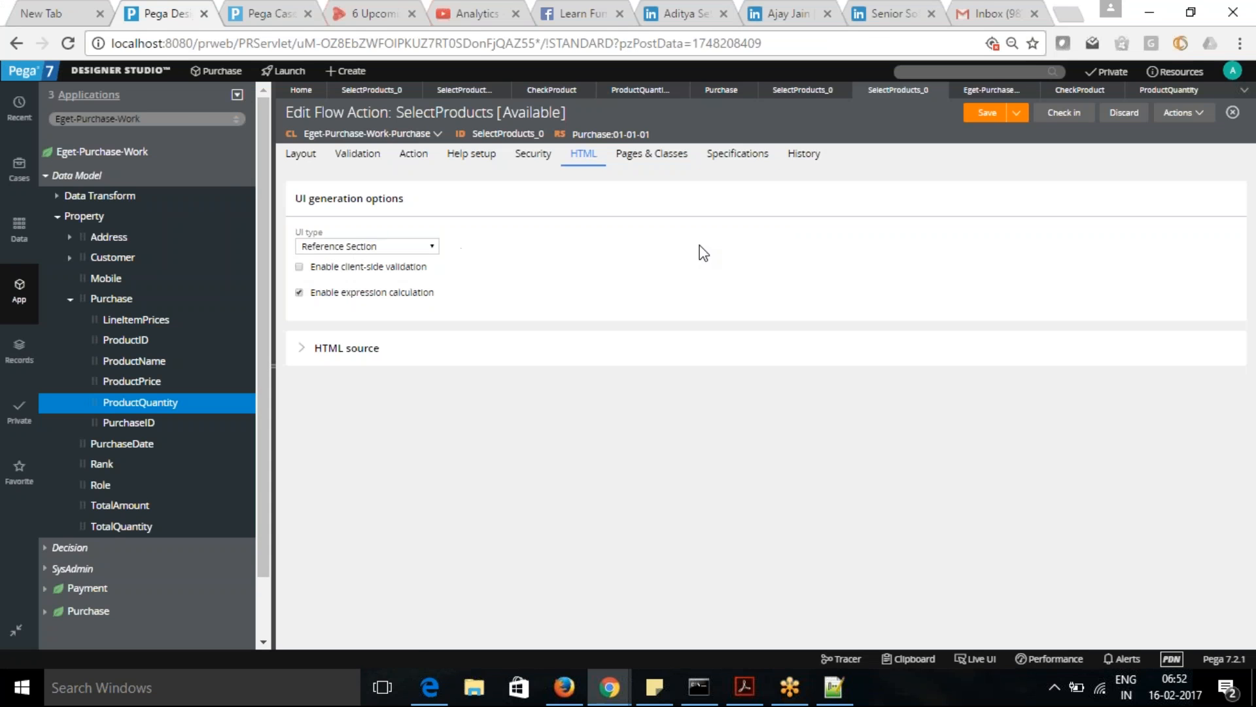
left_click(462, 91)
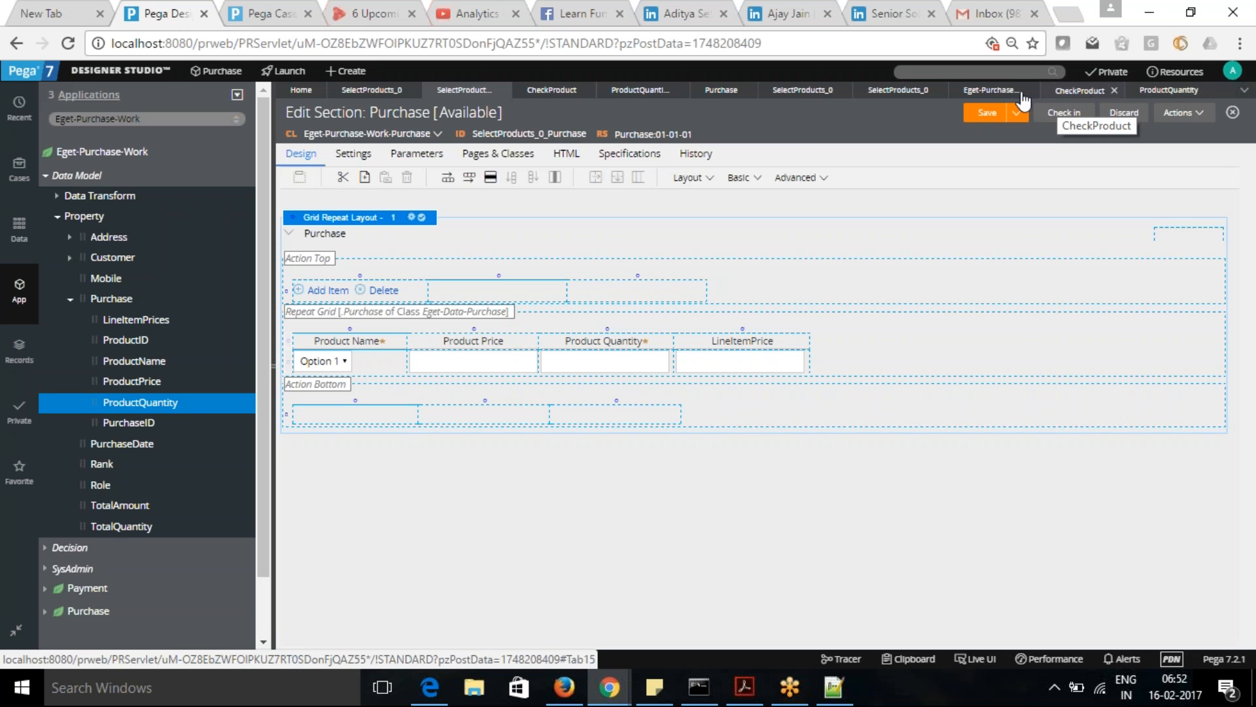
left_click(788, 93)
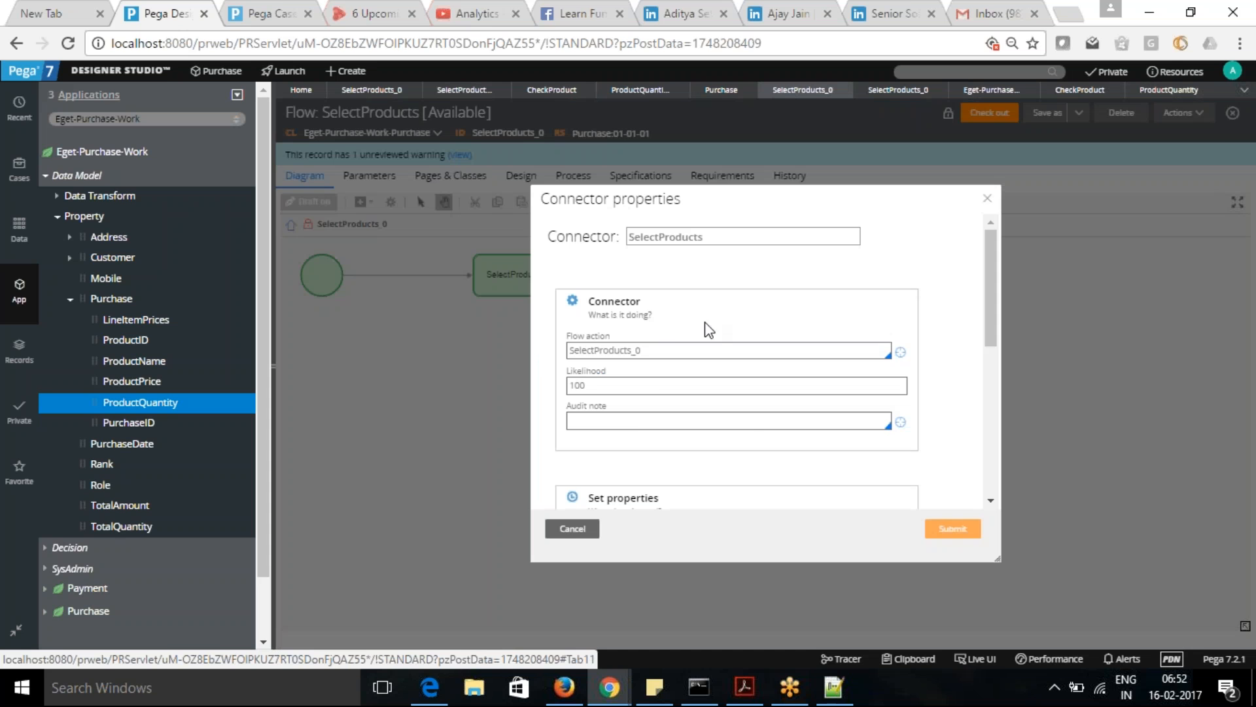
left_click(645, 92)
left_click(579, 94)
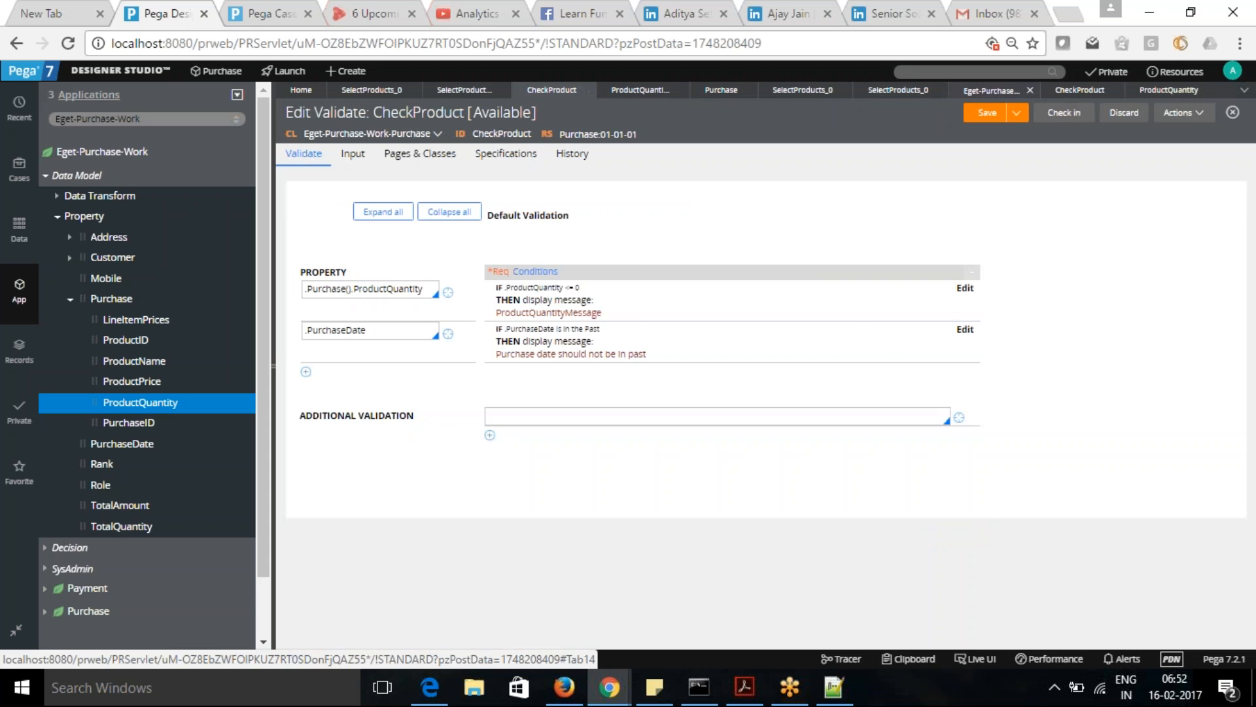
left_click(991, 90)
left_click(898, 90)
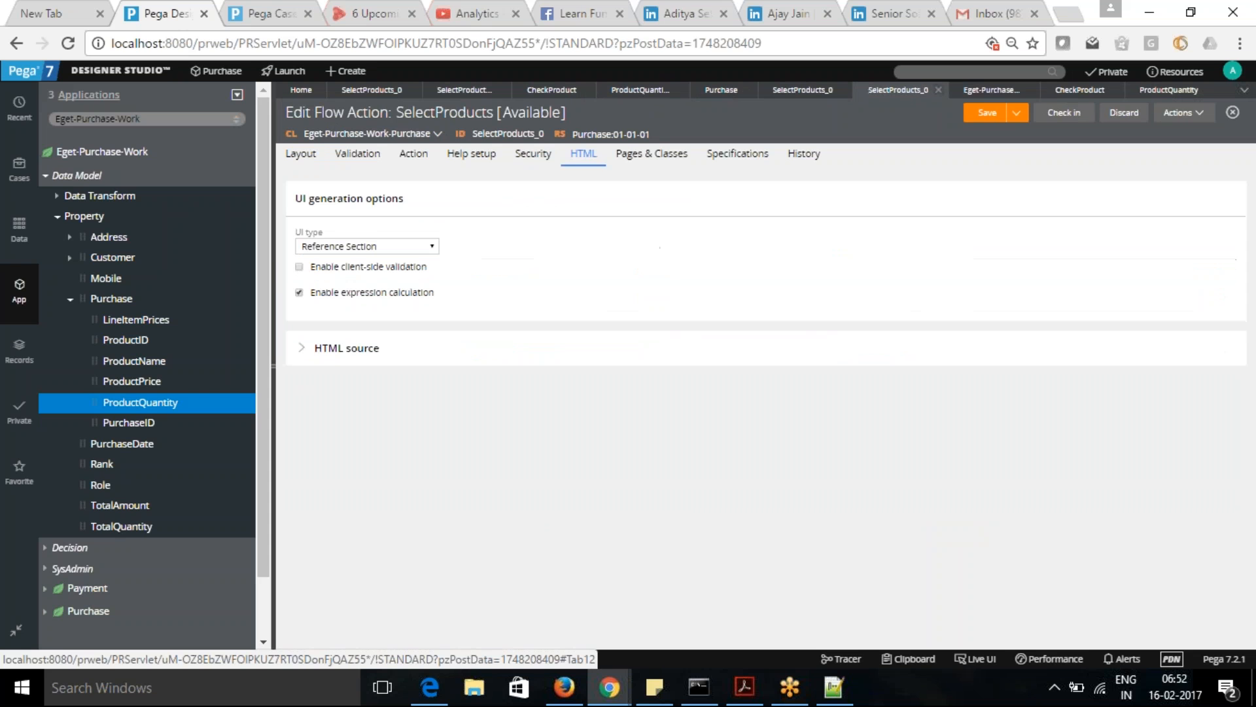
left_click(299, 266)
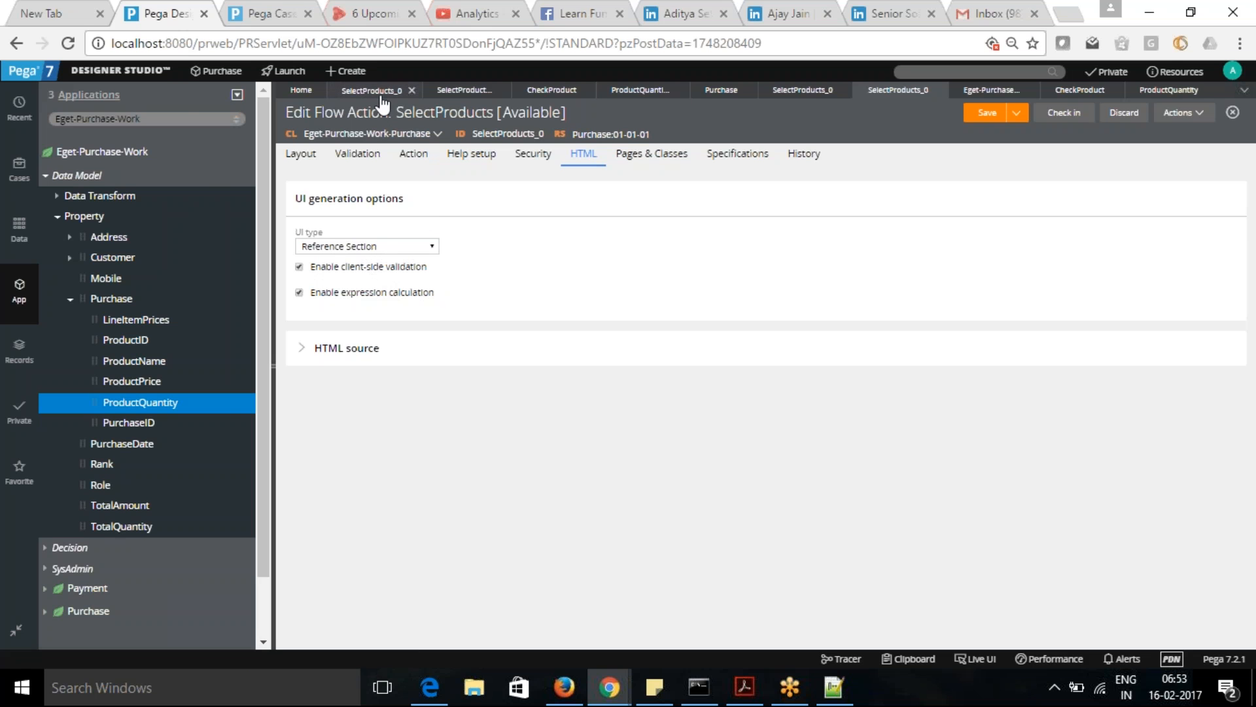
- Use Live UI on the Purchase case to open the pyCaseManager7 harness and examine its Enable client side validation option
left_click(268, 14)
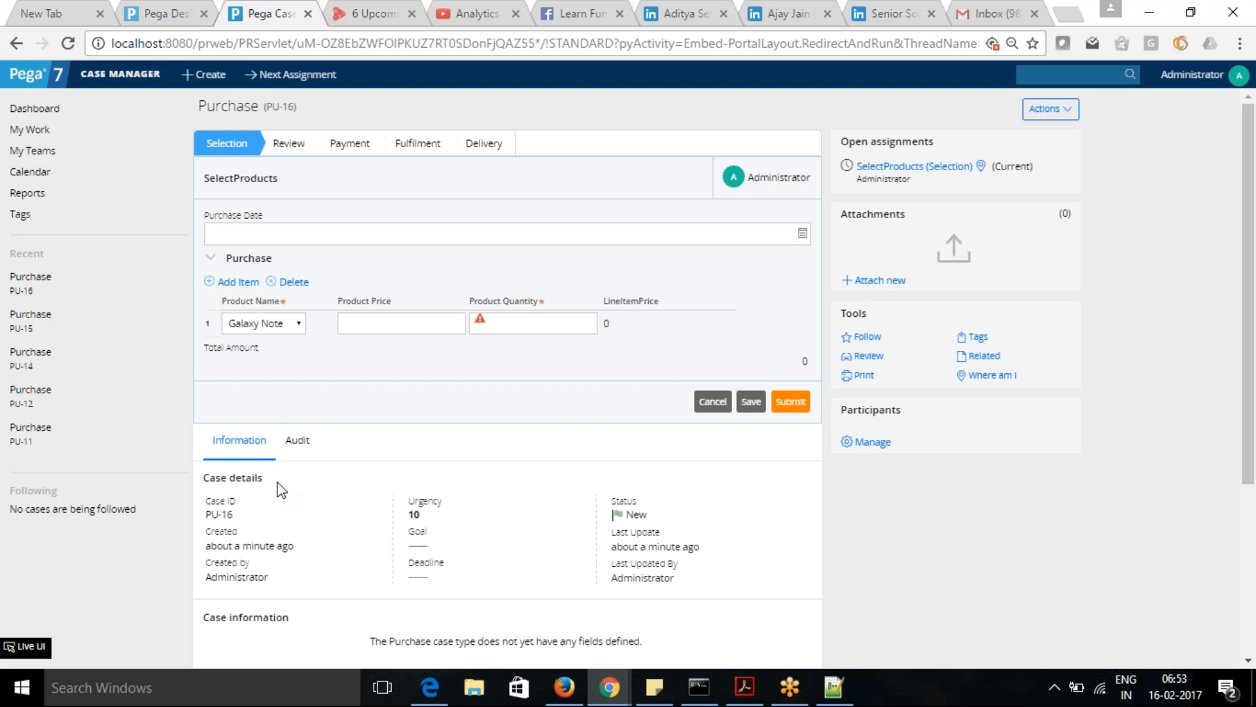
left_click(26, 646)
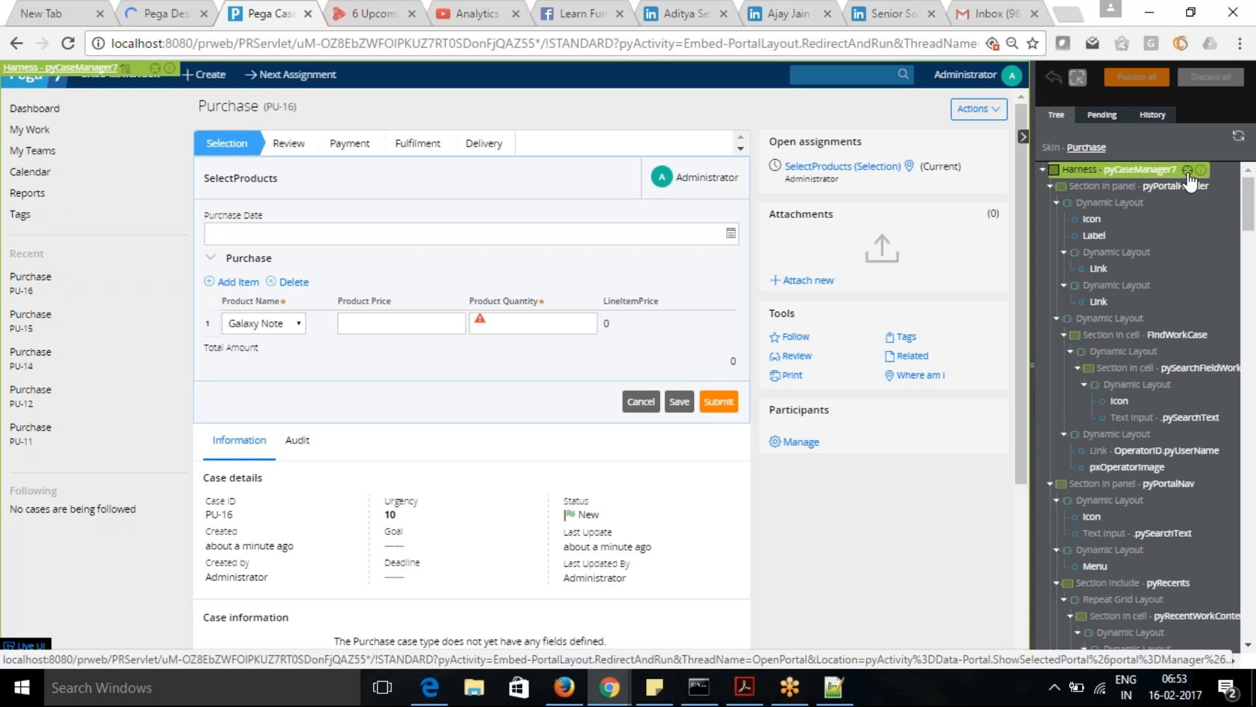
left_click(185, 19)
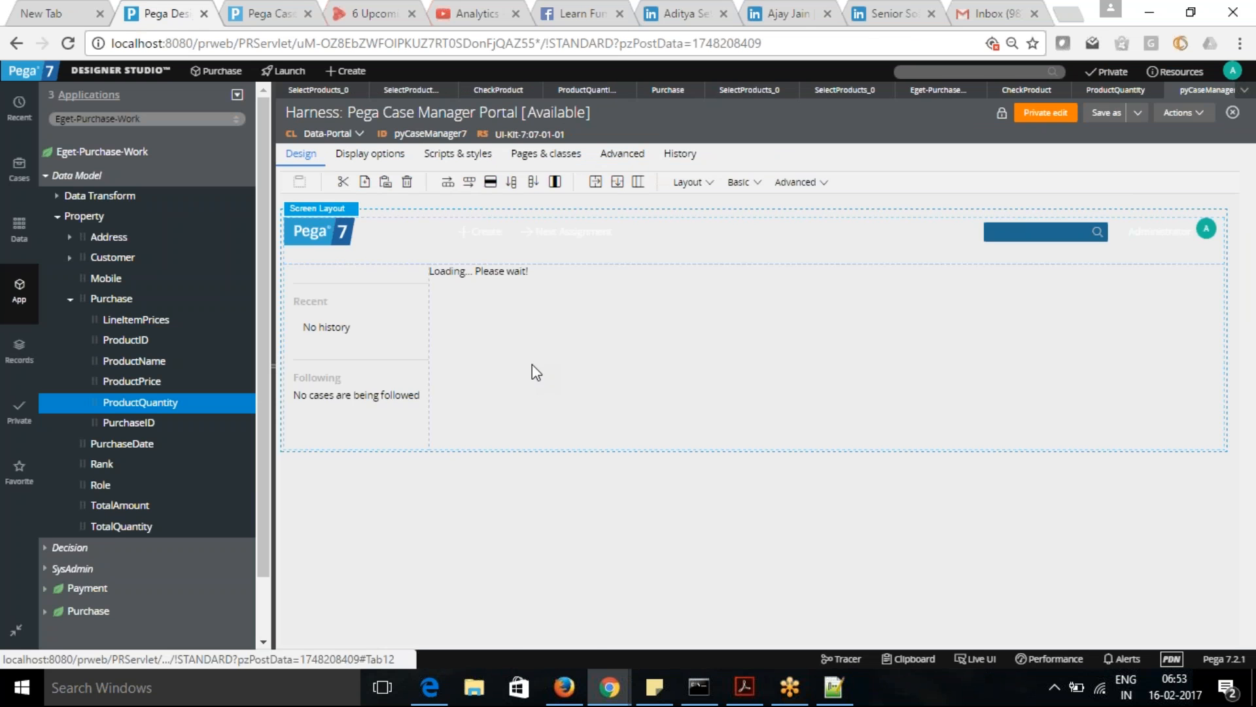
left_click(629, 161)
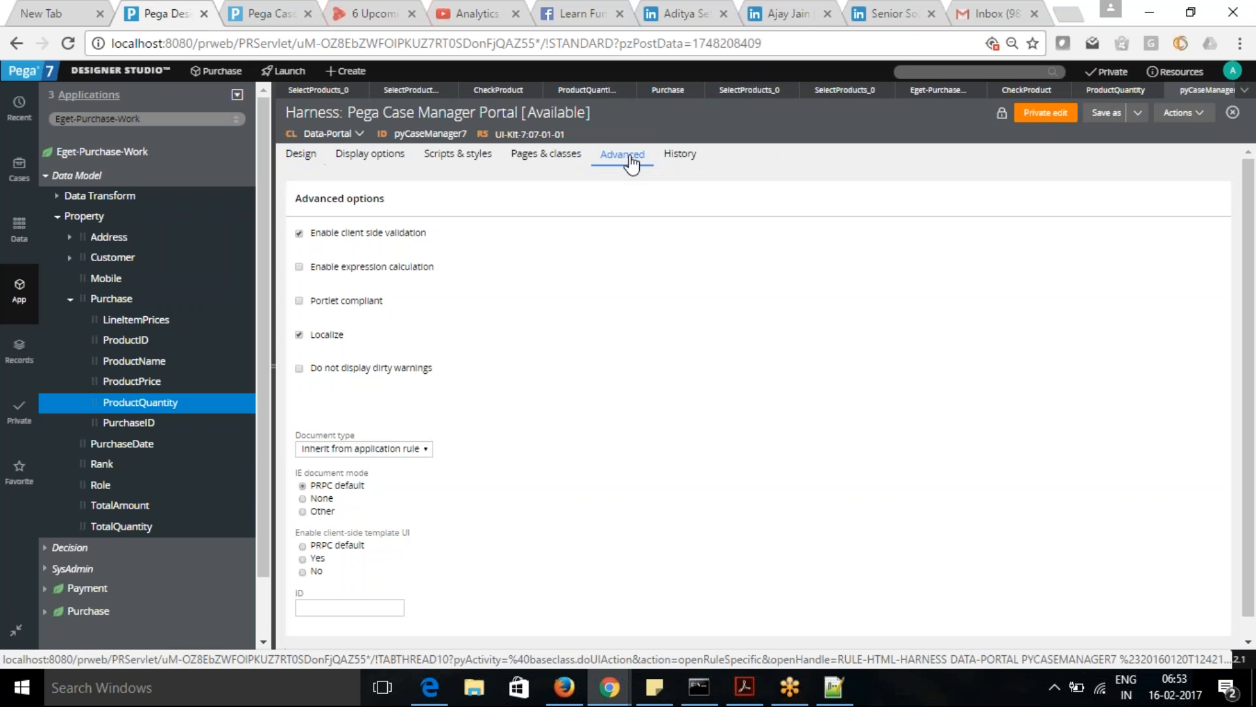
left_click_drag(312, 234, 426, 236)
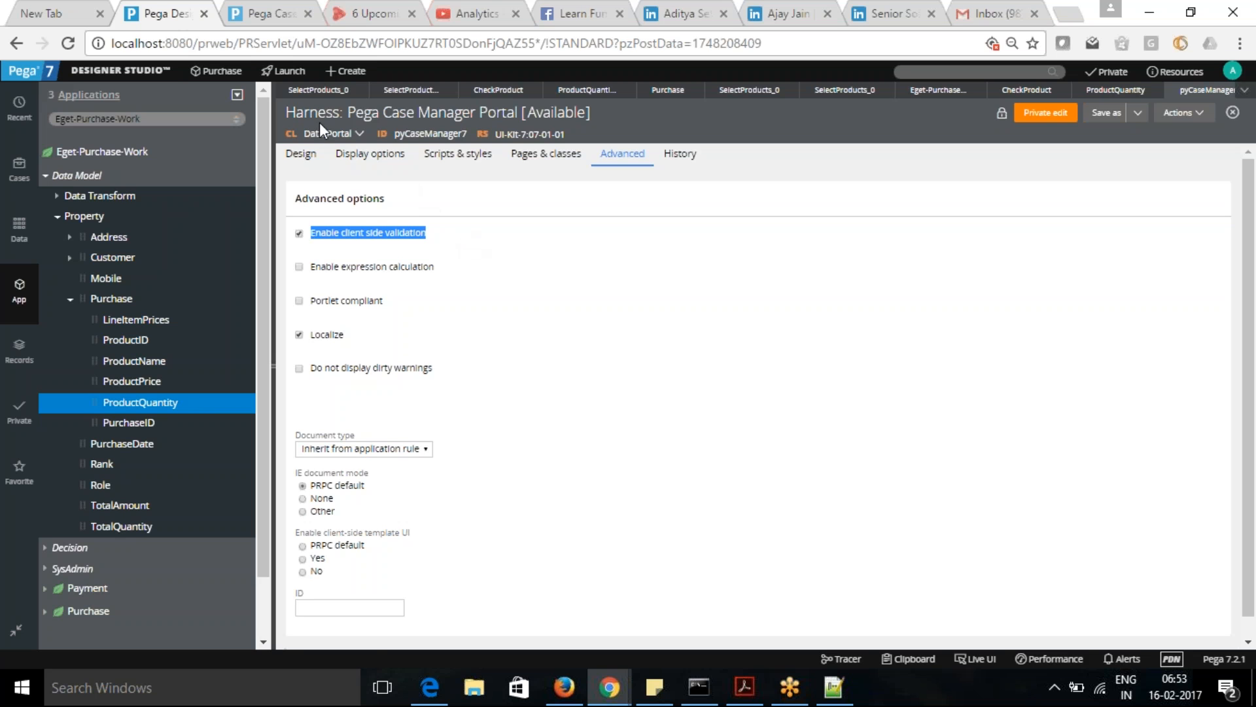
left_click_drag(287, 113, 593, 114)
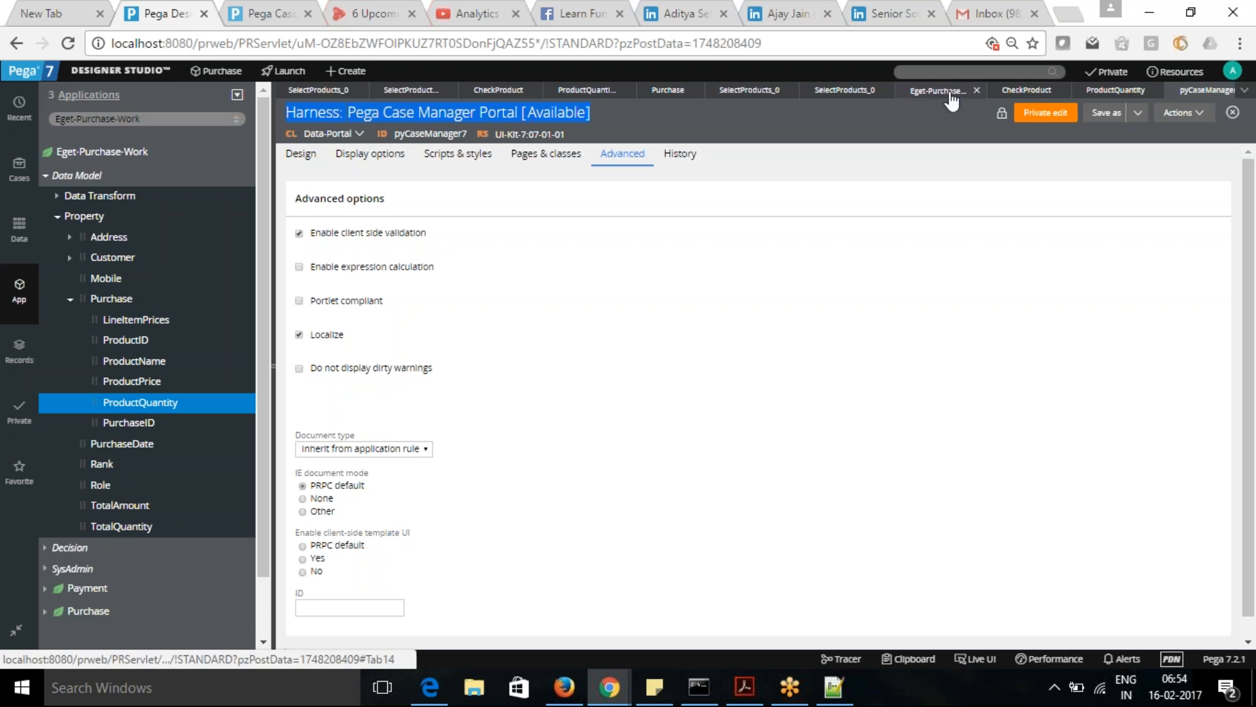
- Return to the SelectProducts flow action and highlight its rule type and Enable client-side validation option
left_click(752, 96)
left_click(849, 93)
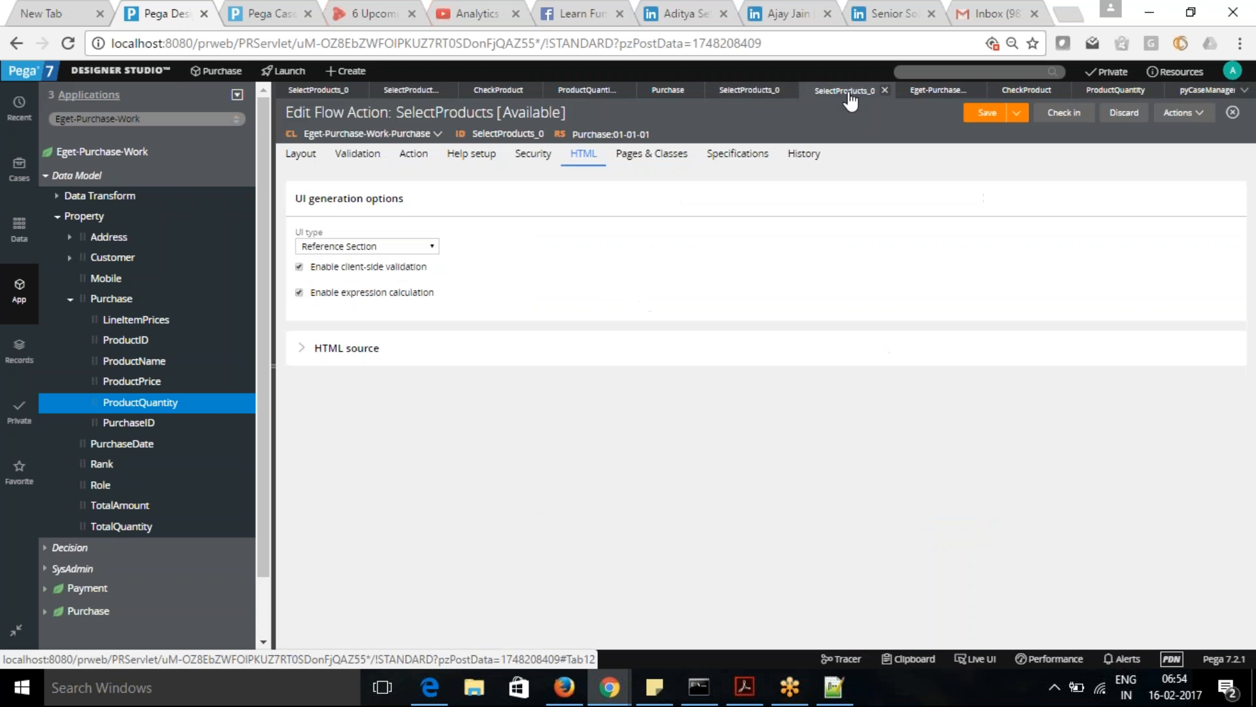
left_click_drag(317, 106, 390, 112)
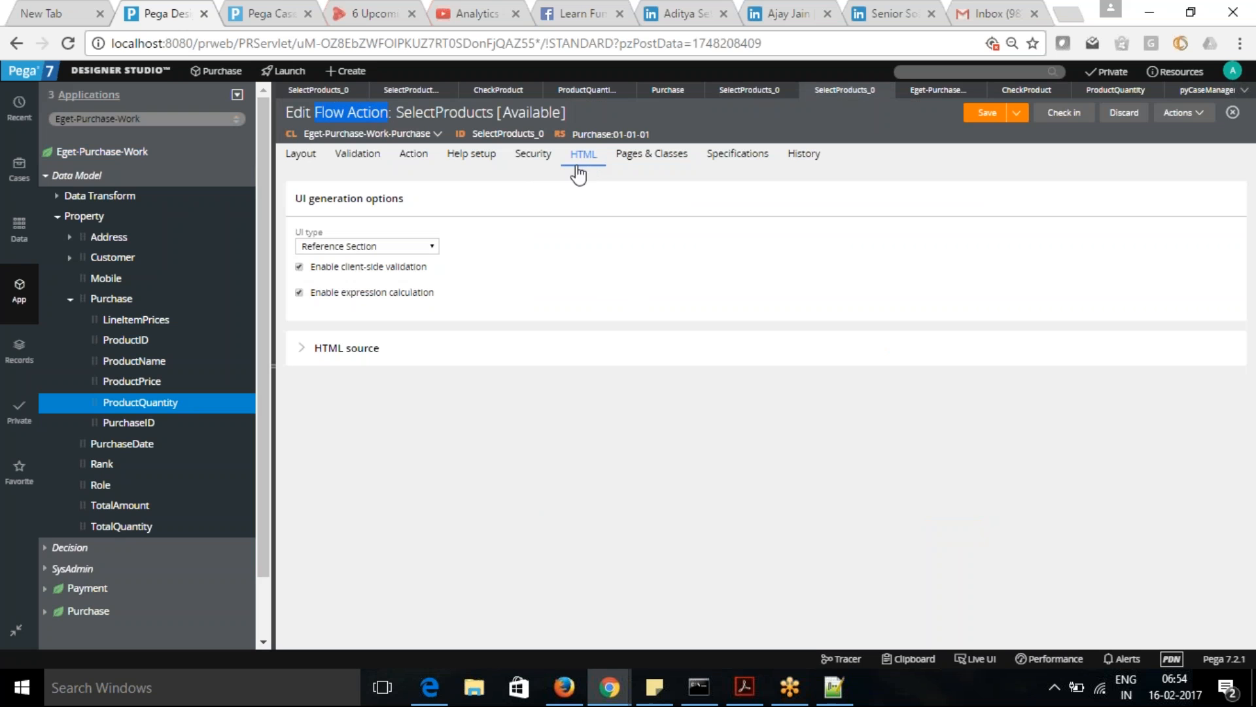
left_click_drag(312, 268, 430, 276)
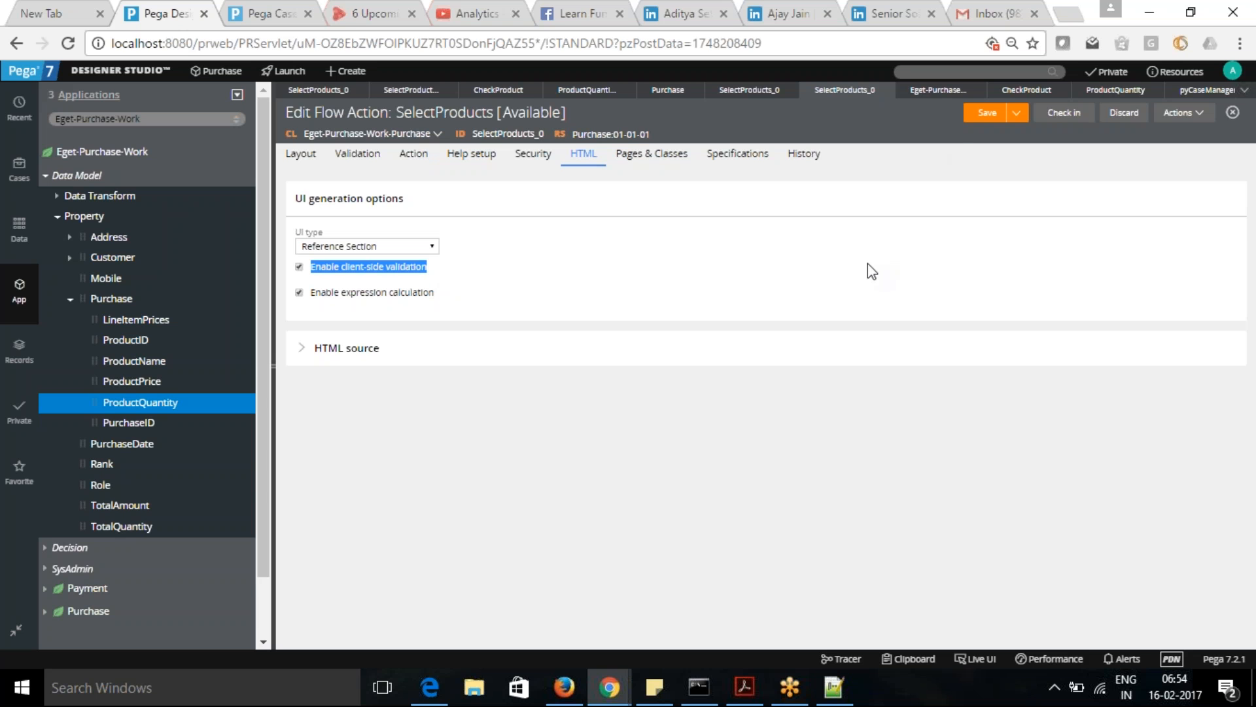
key("alt+Tab")
key("alt+Tab")
left_click(884, 91)
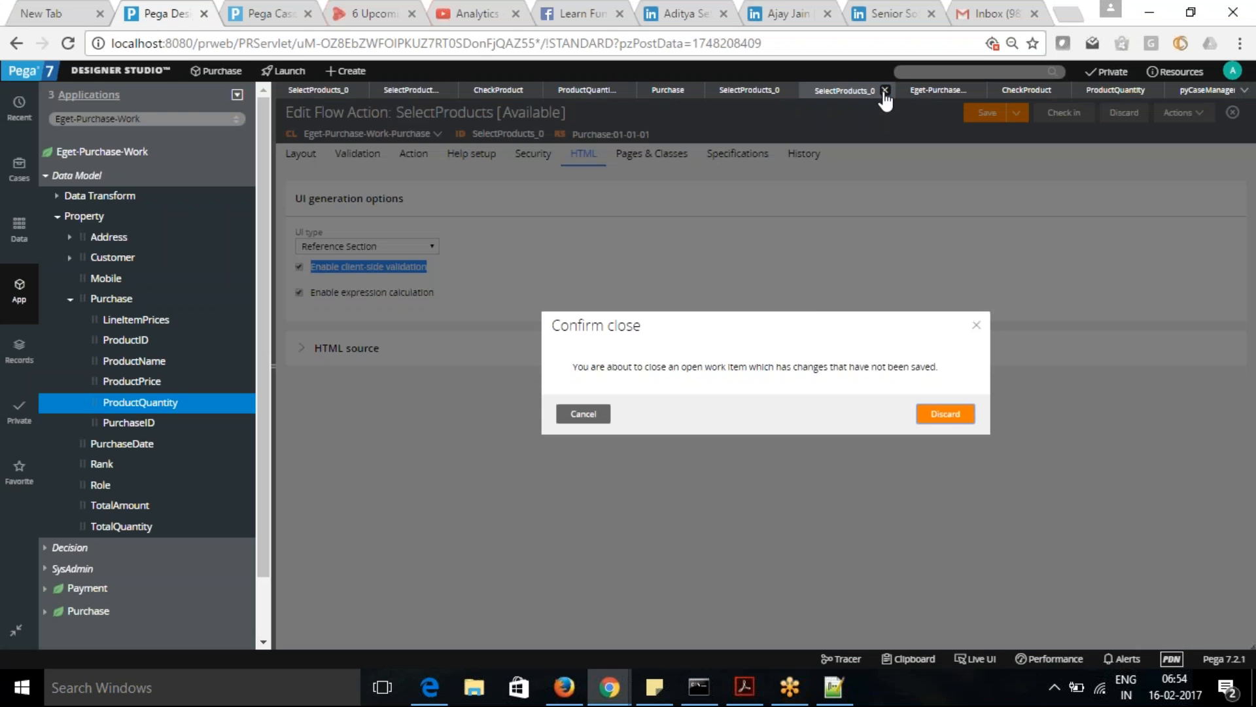
left_click(581, 414)
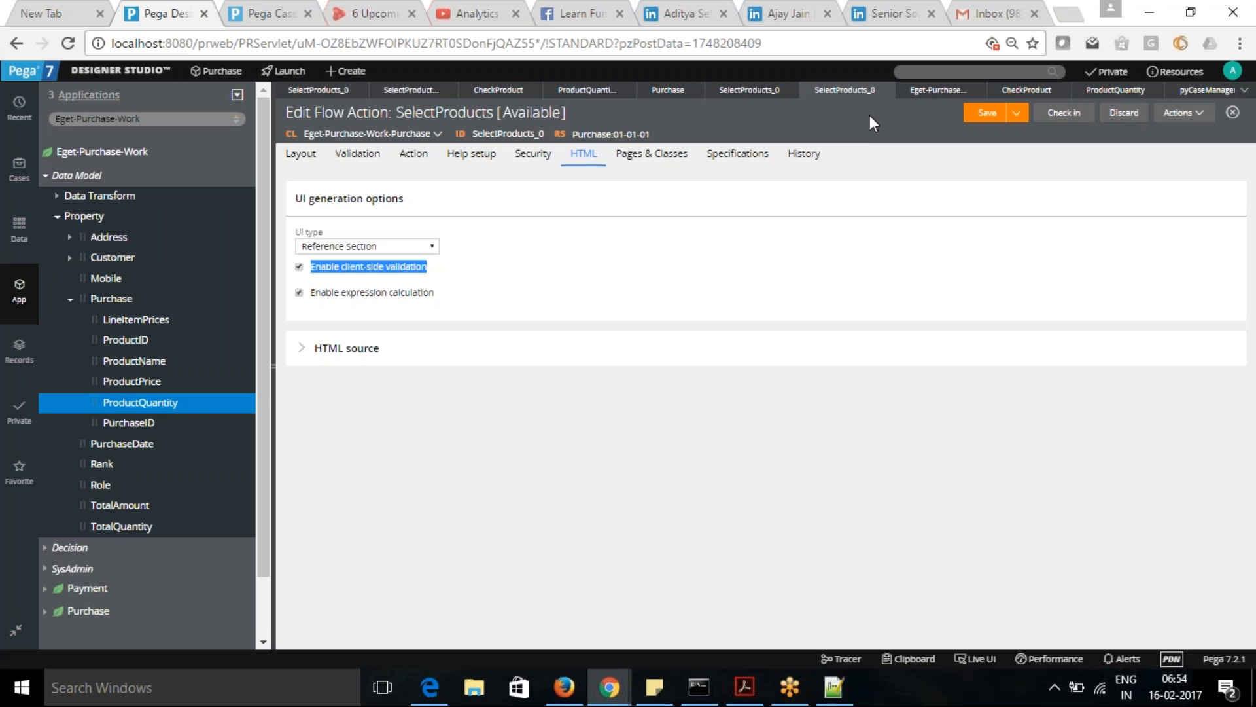
left_click(884, 90)
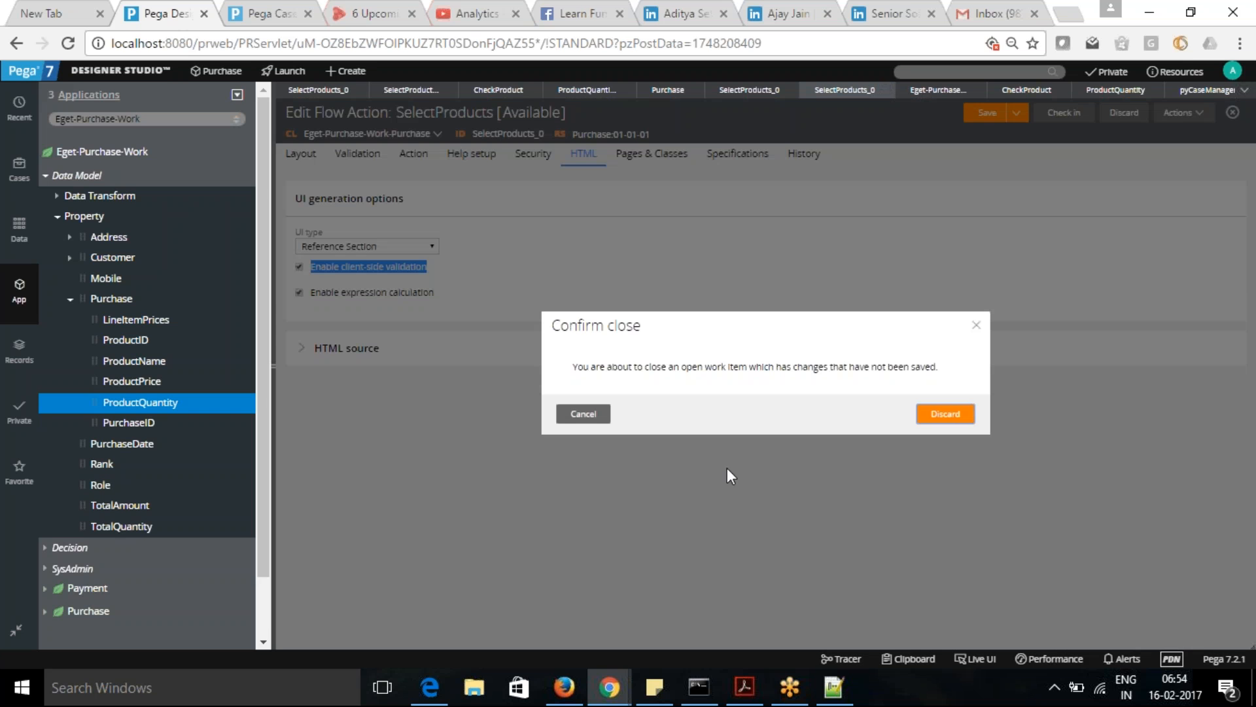
left_click(582, 413)
- Remove the CheckProduct rule from the SelectProducts flow action's validation criteria and save the flow action
left_click(357, 157)
double_click(333, 264)
key("BackSpace")
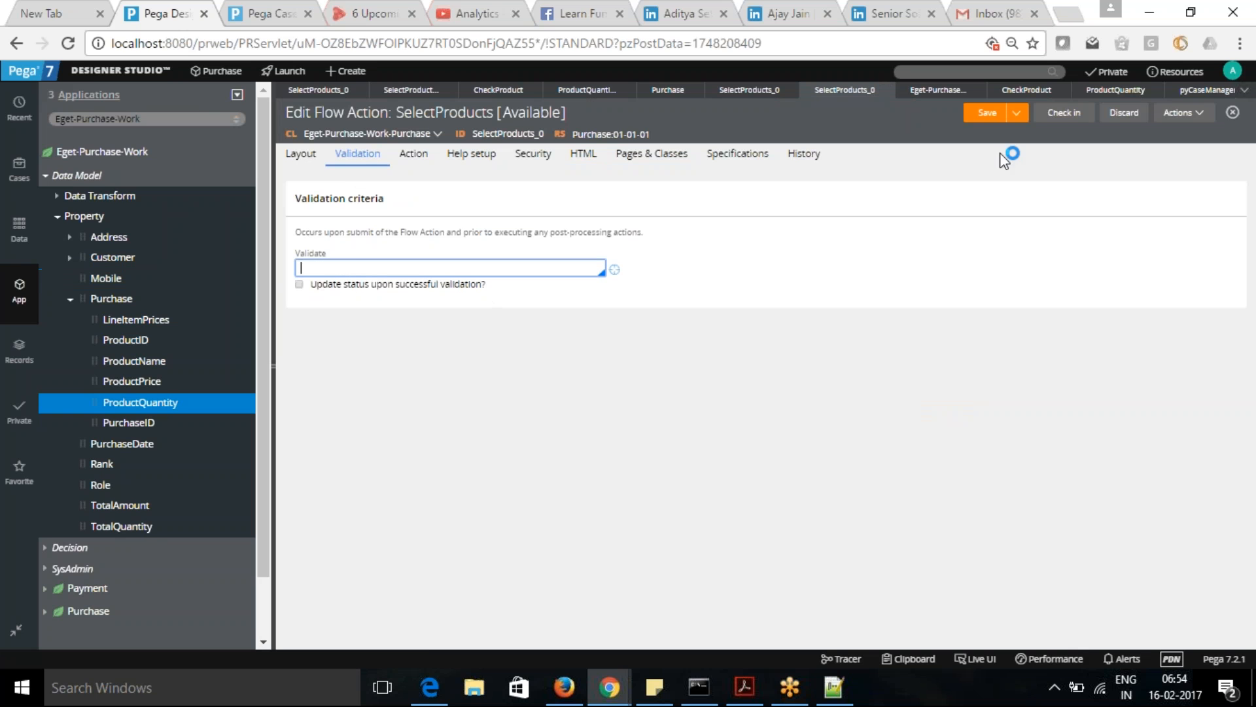
left_click(987, 115)
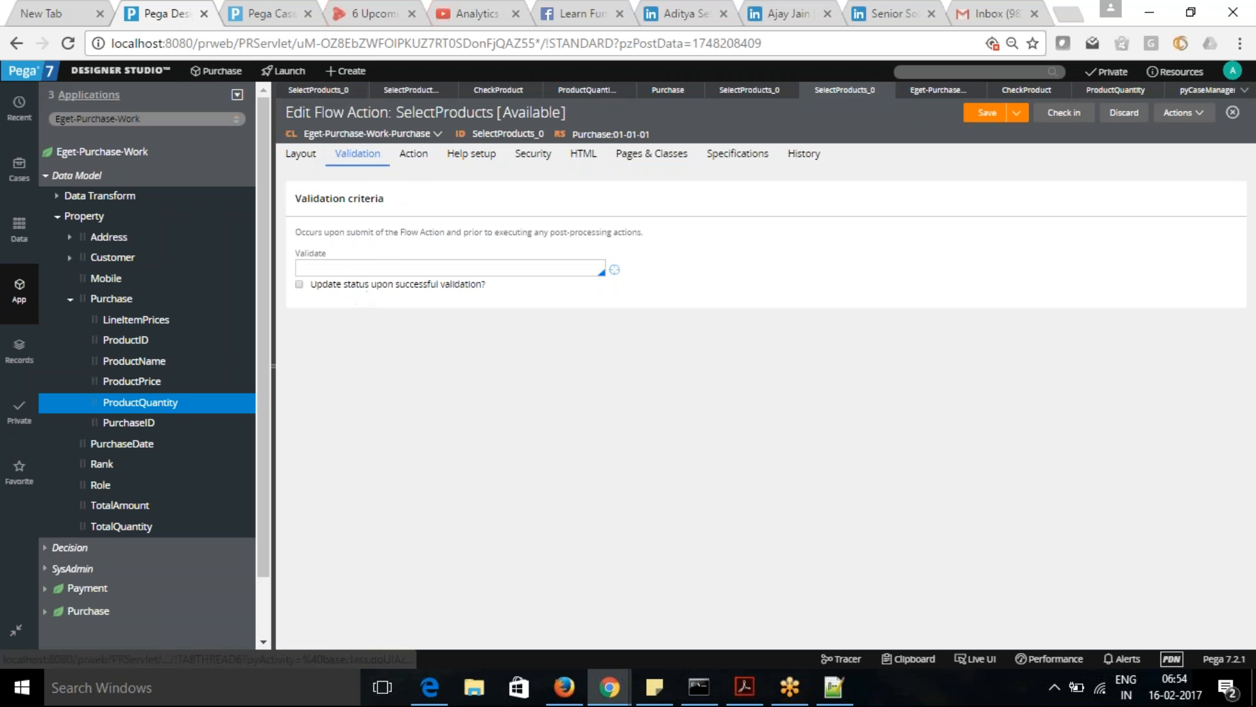
- Set the flow action's post-processing data transform to CheckProductInfo
left_click(413, 157)
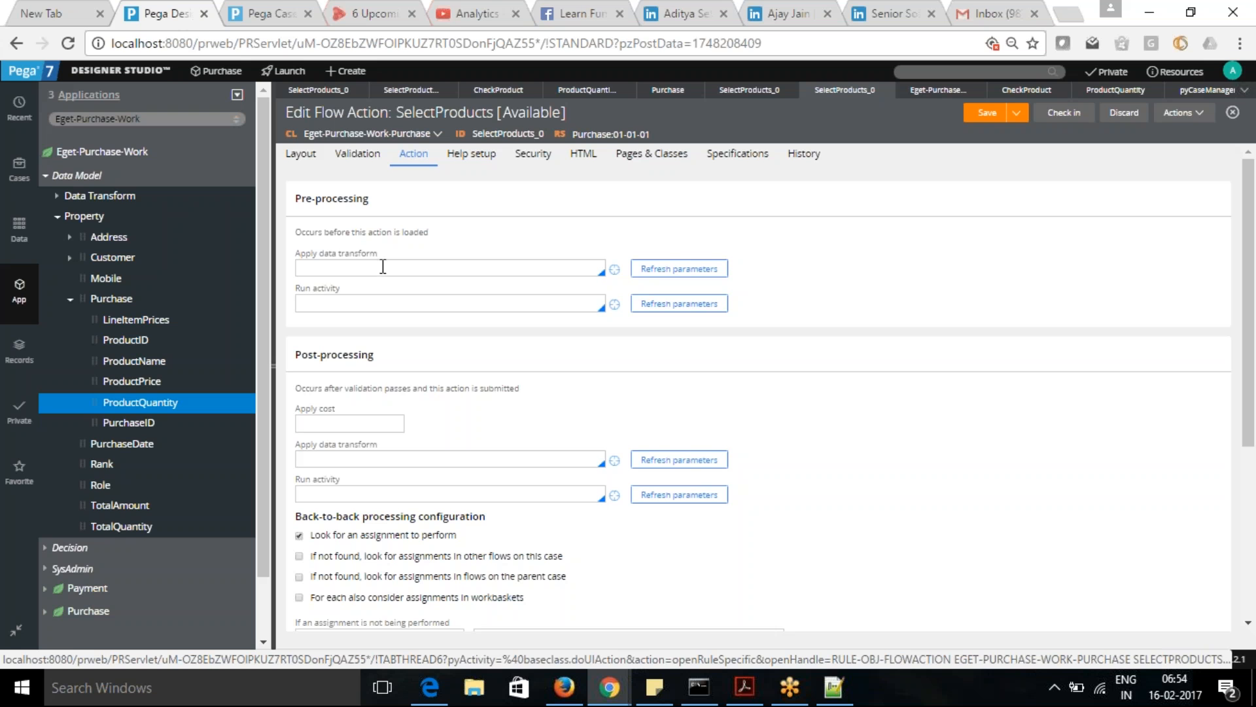
left_click(347, 457)
type("Check")
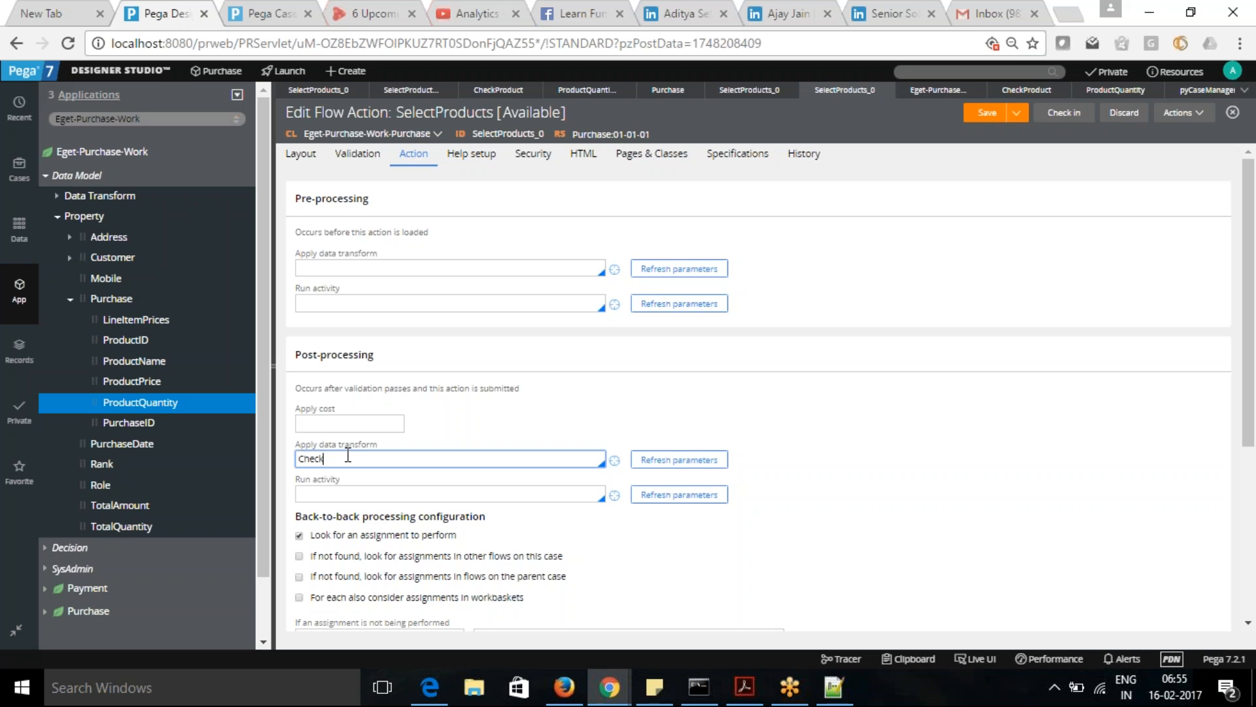
type("ProductInfo")
left_click(820, 409)
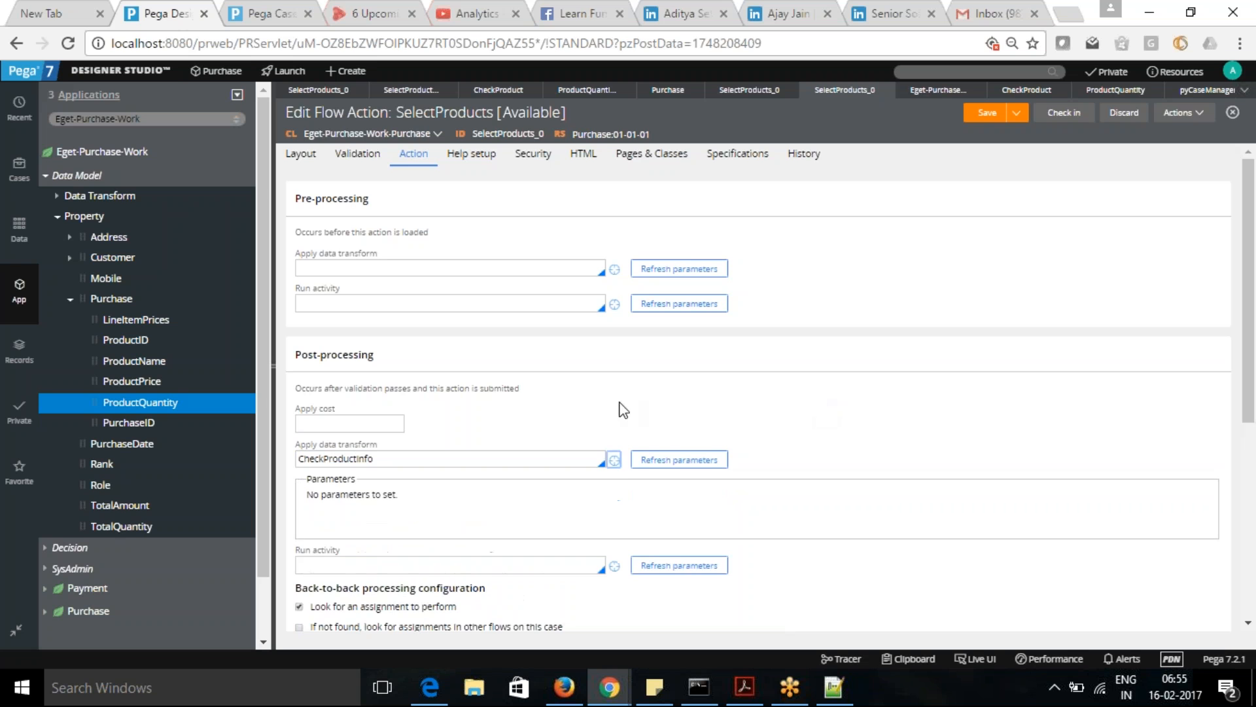
left_click(615, 460)
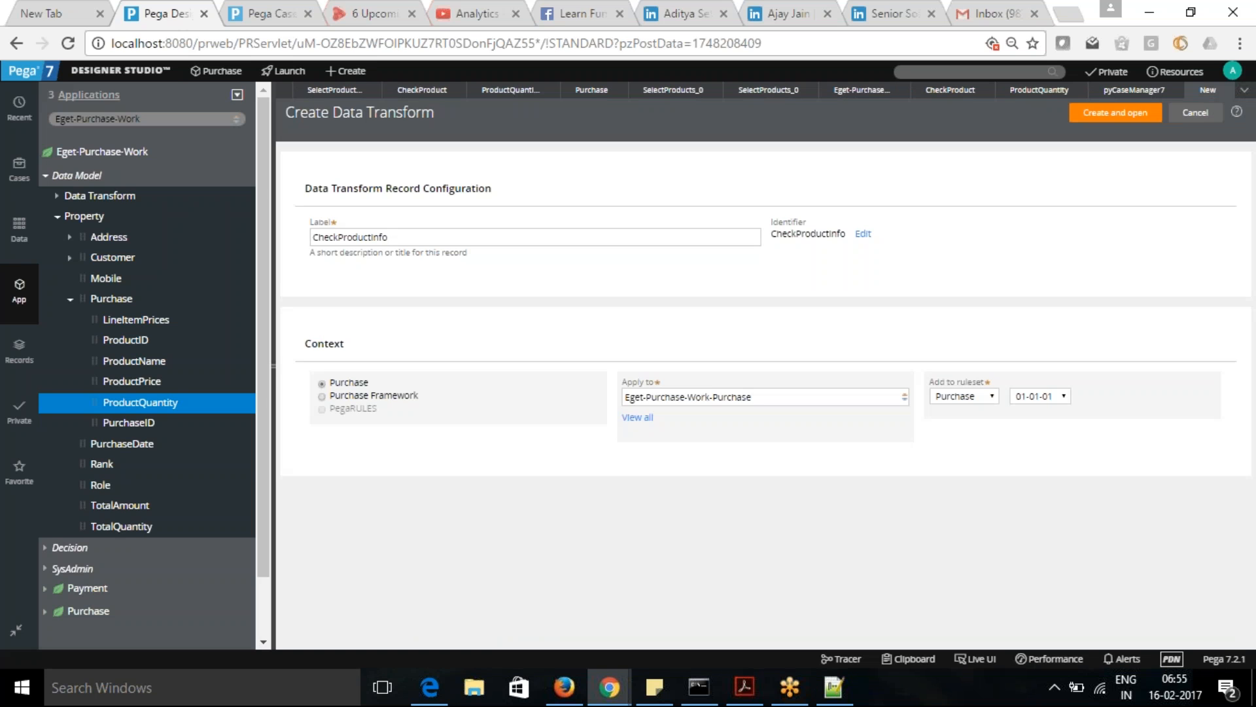
left_click(1112, 113)
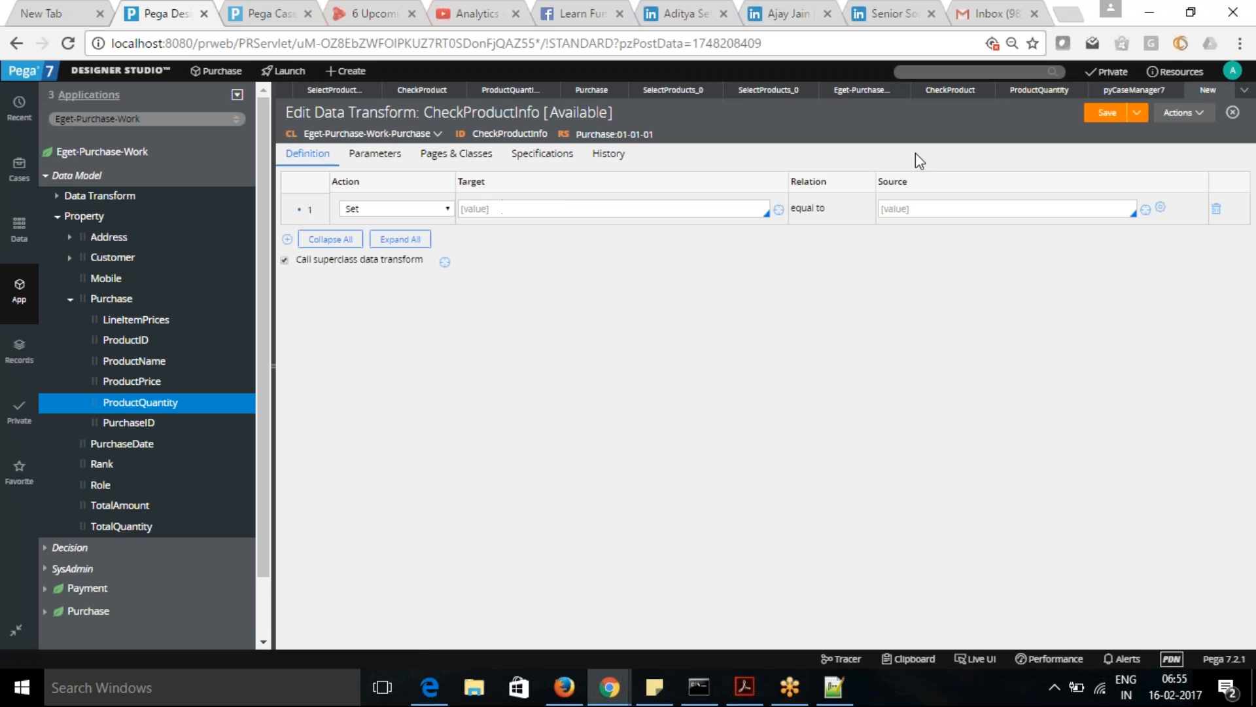
left_click(1228, 92)
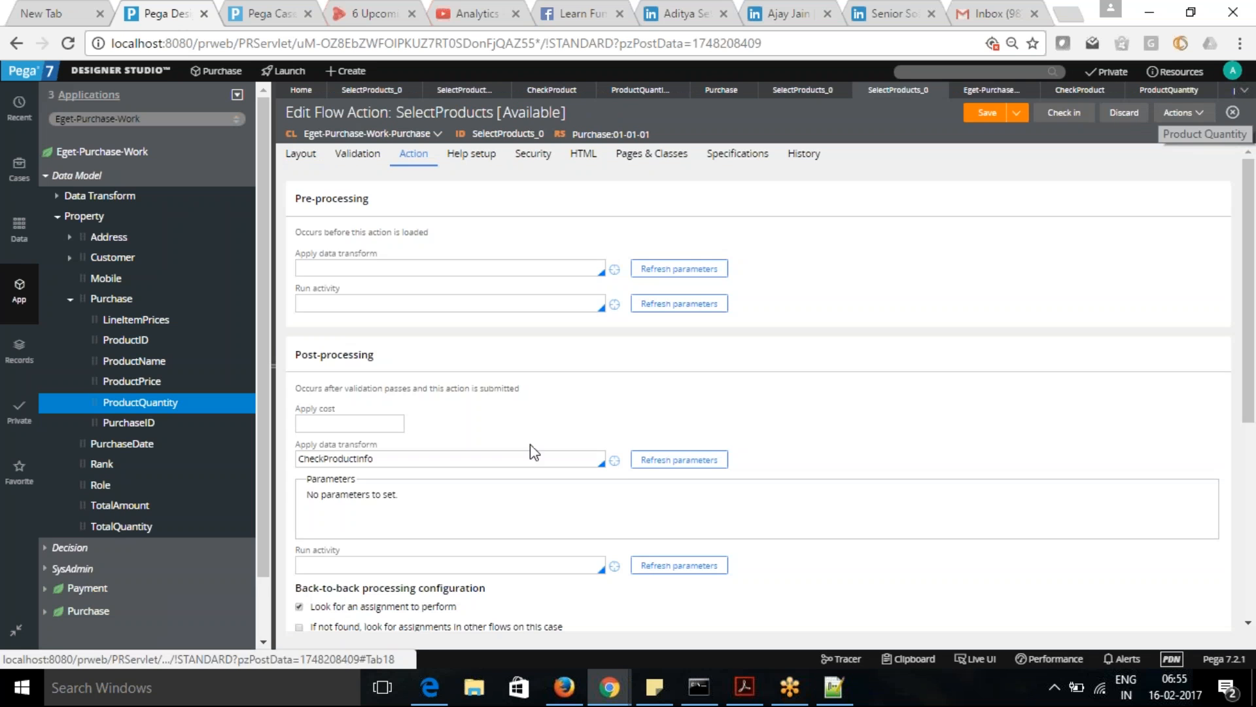
- Clear the SelectProducts post-processing data transform and enter CheckProductInfo as the post-processing activity instead
double_click(395, 463)
key("ctrl+c")
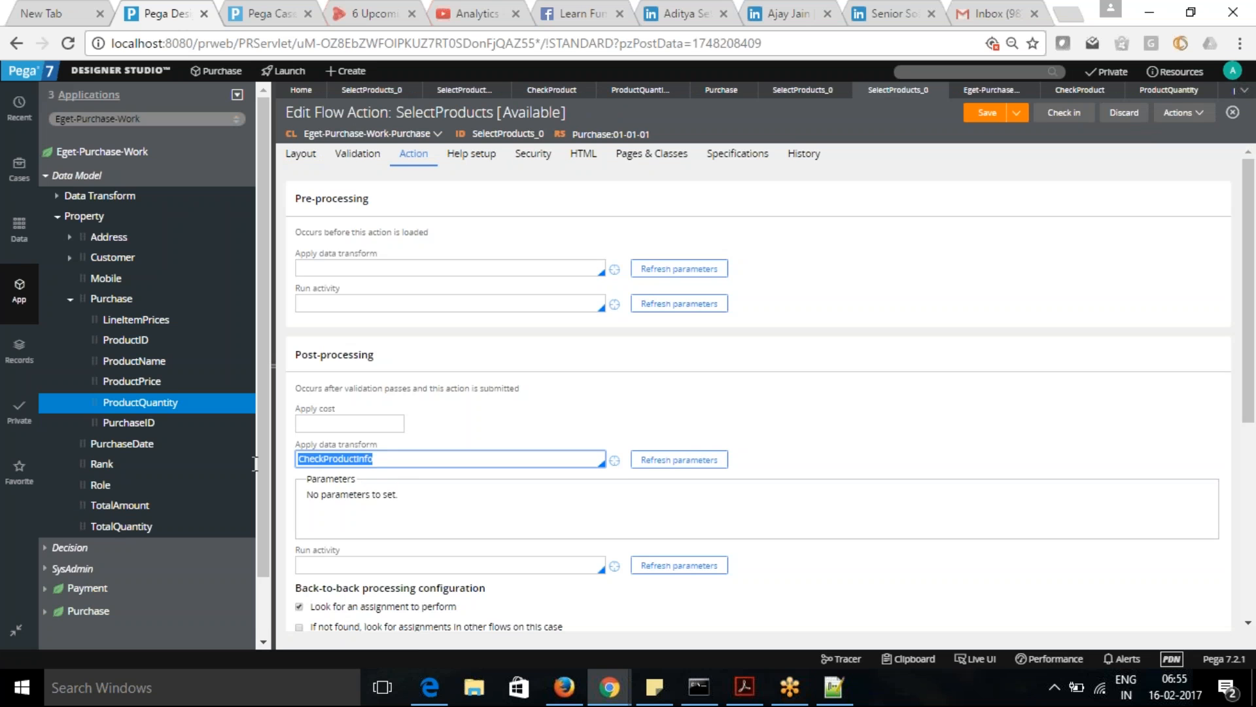
key("BackSpace")
left_click(323, 564)
key("ctrl+v")
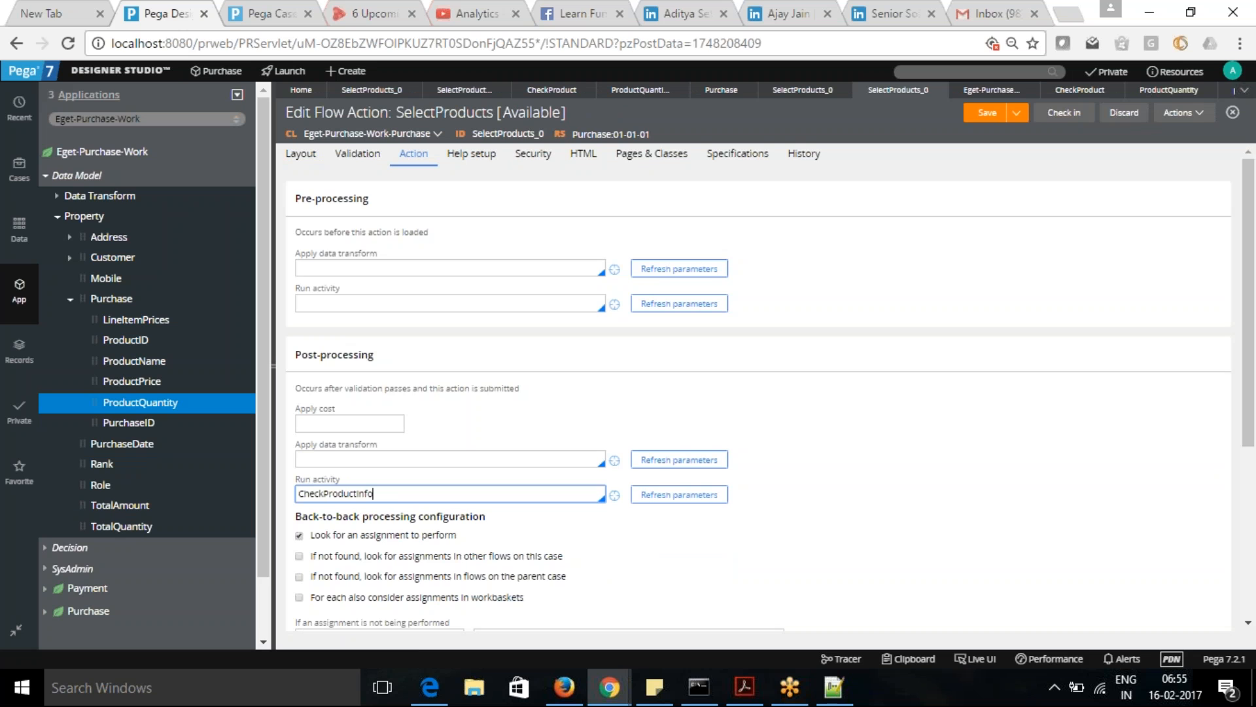
- Create the CheckProductInfo activity in Eget-Purchase-Work-Purchase and set its first step's method to Obj-Validate
left_click(615, 496)
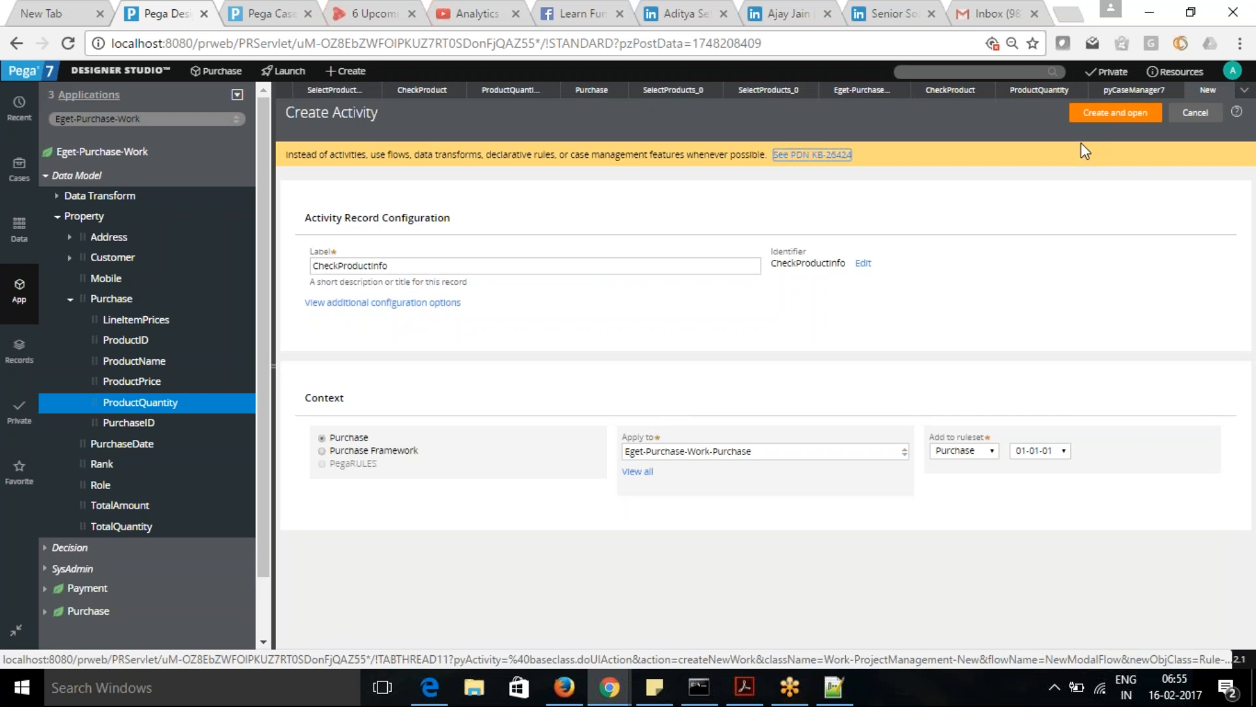
left_click(1112, 113)
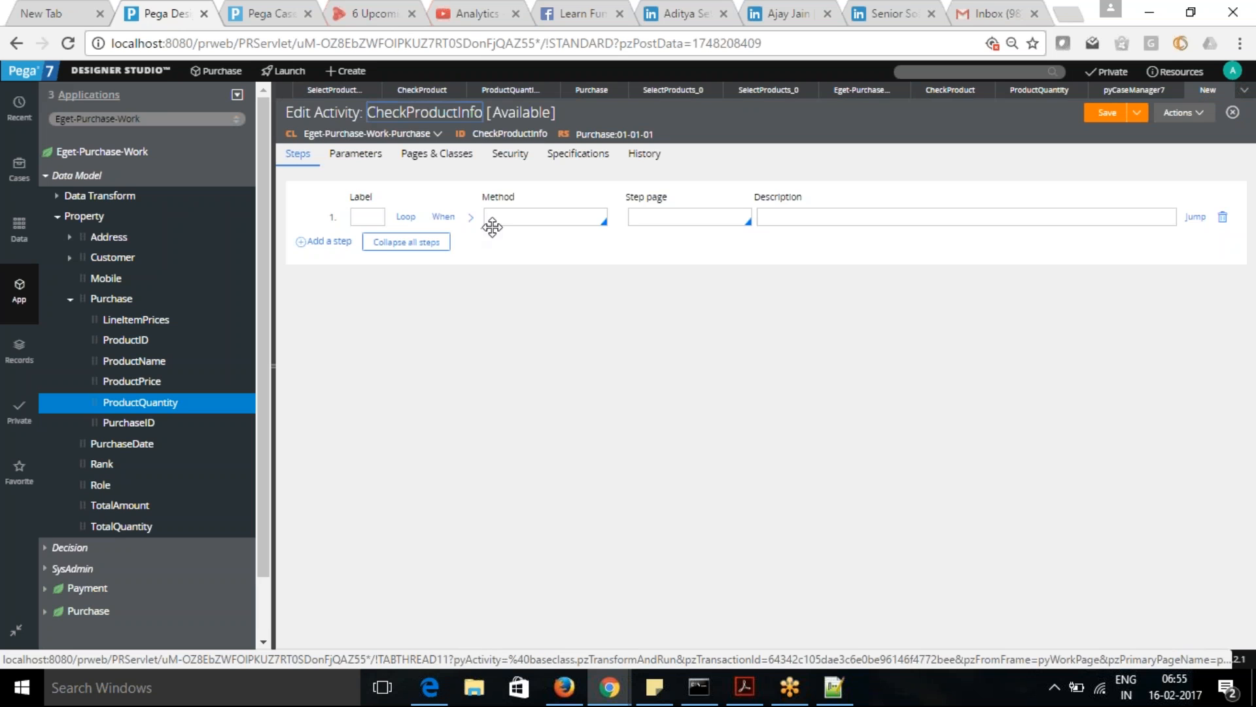
left_click(525, 218)
type("Ob")
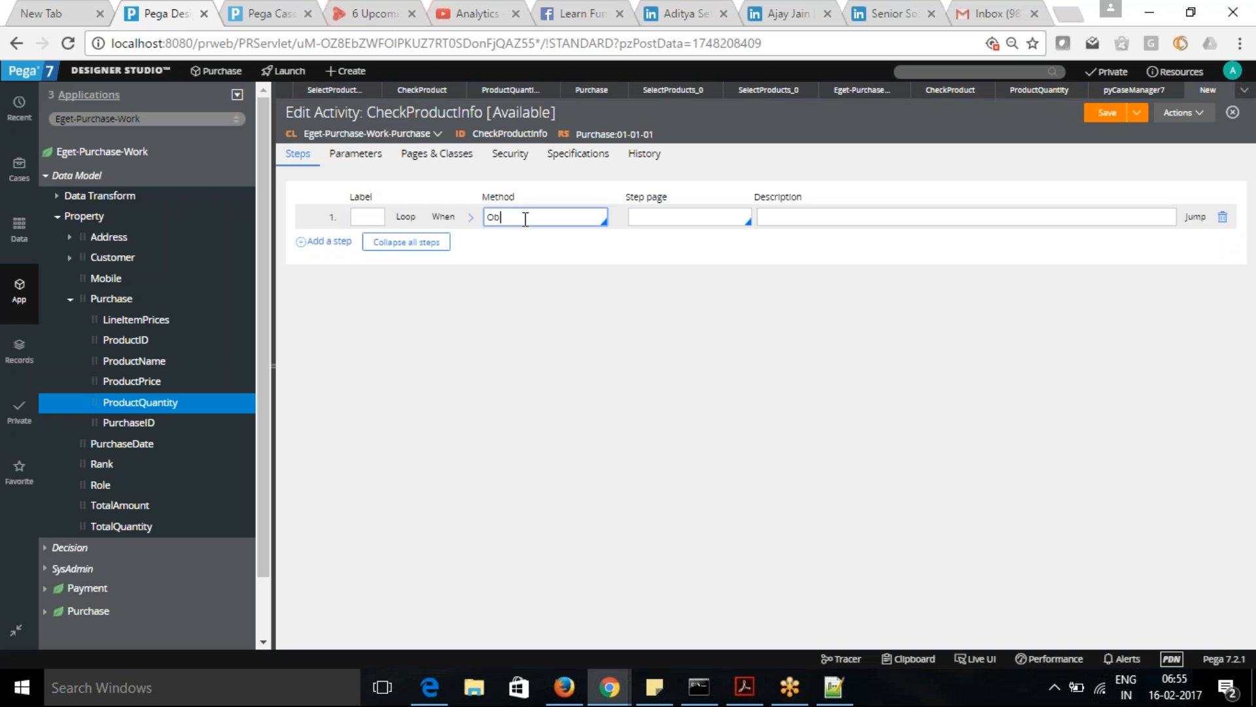
type("j-Valid")
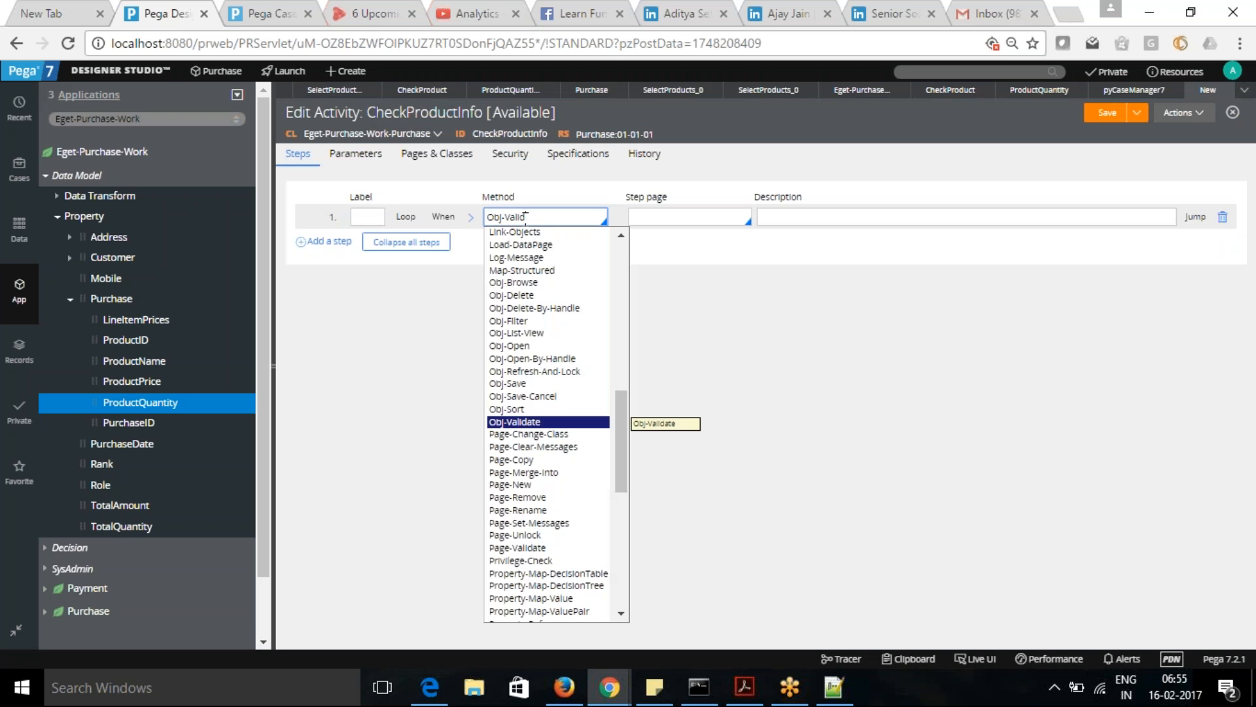
left_click(524, 422)
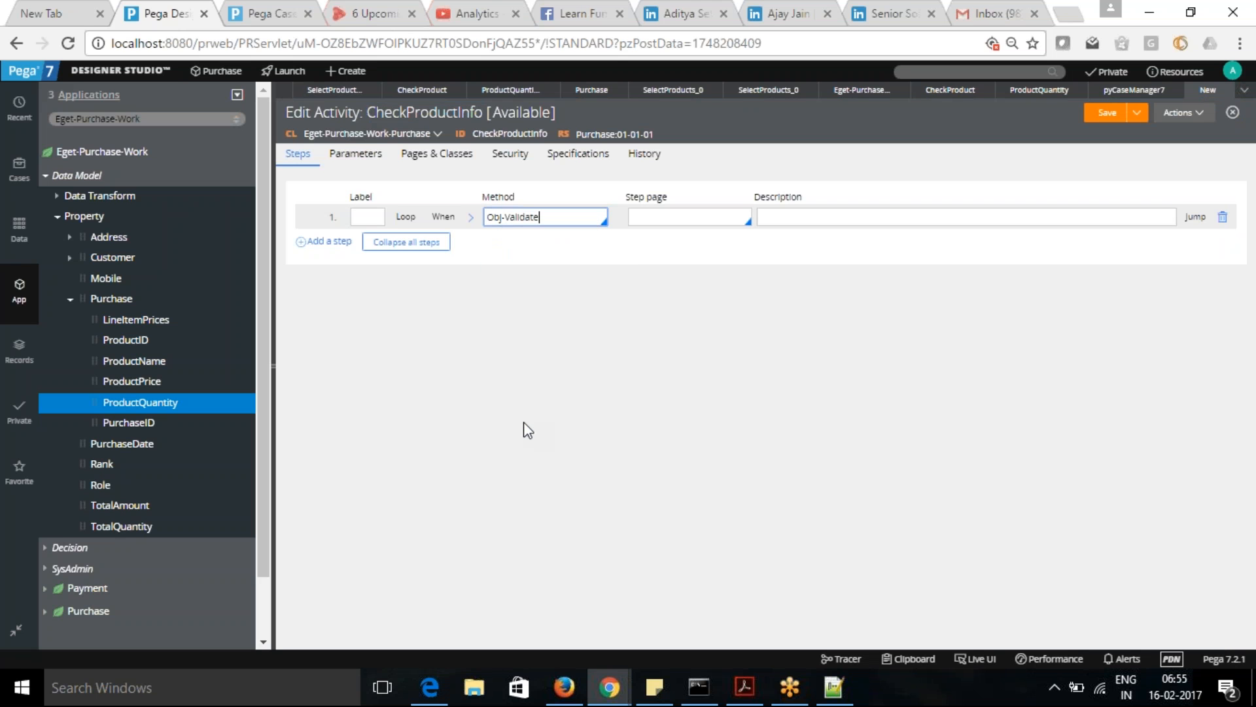
- Set the Obj-Validate step's Validate parameter to CheckProduct and save the activity
left_click(471, 218)
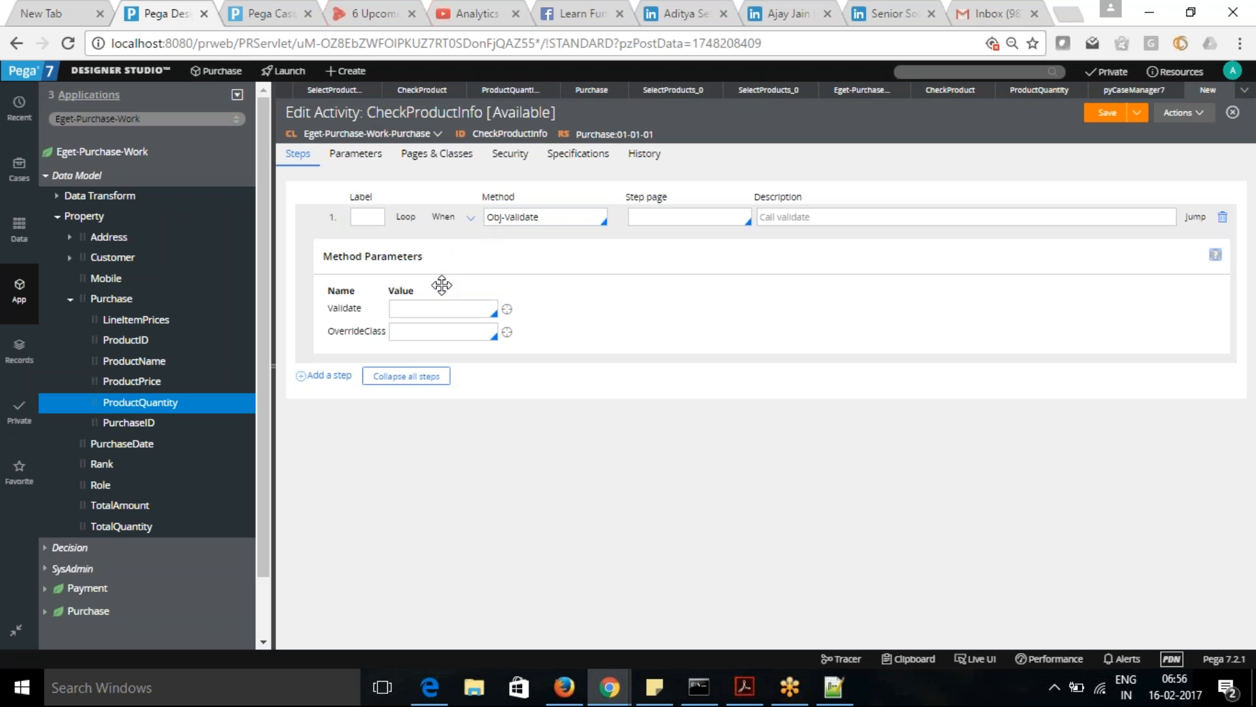
left_click(440, 310)
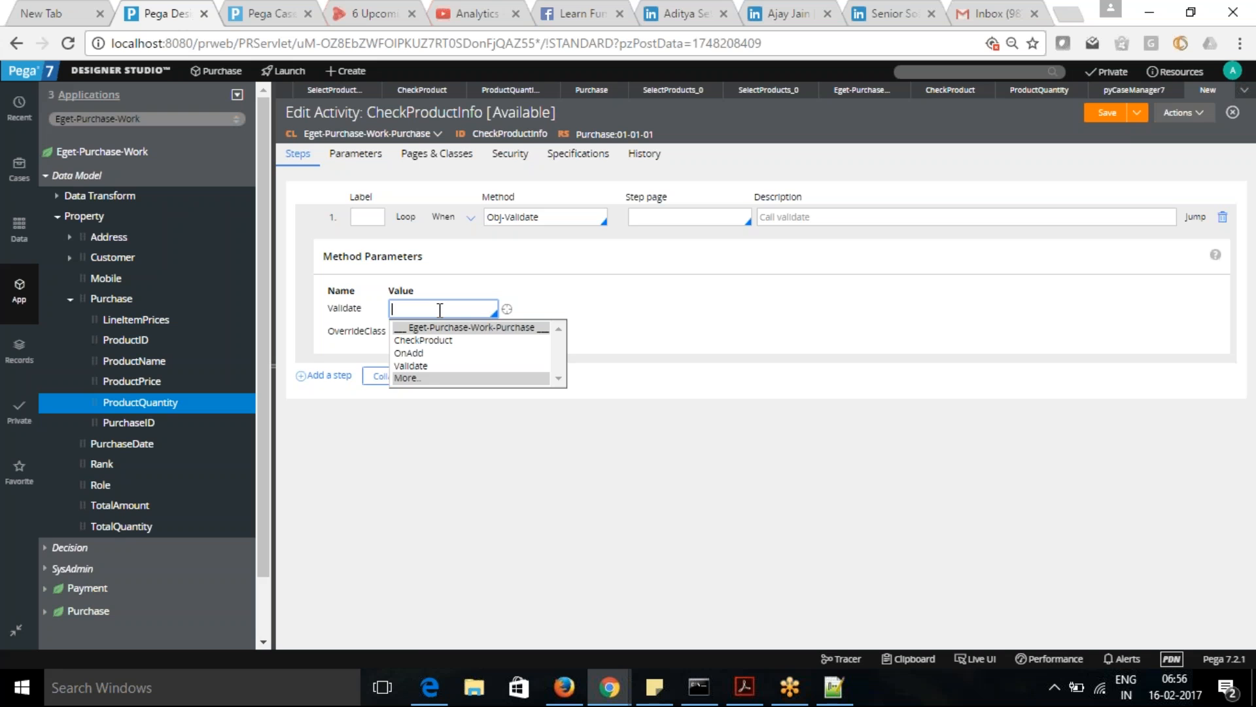
left_click(424, 341)
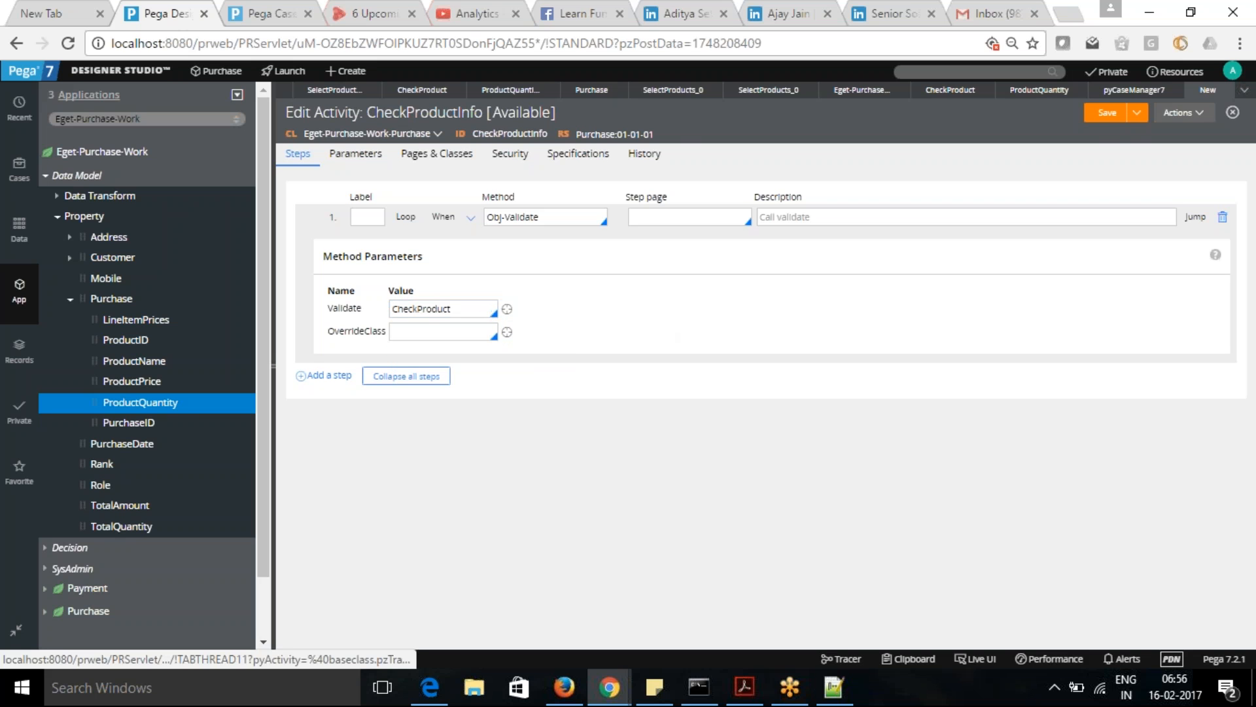
left_click(1107, 113)
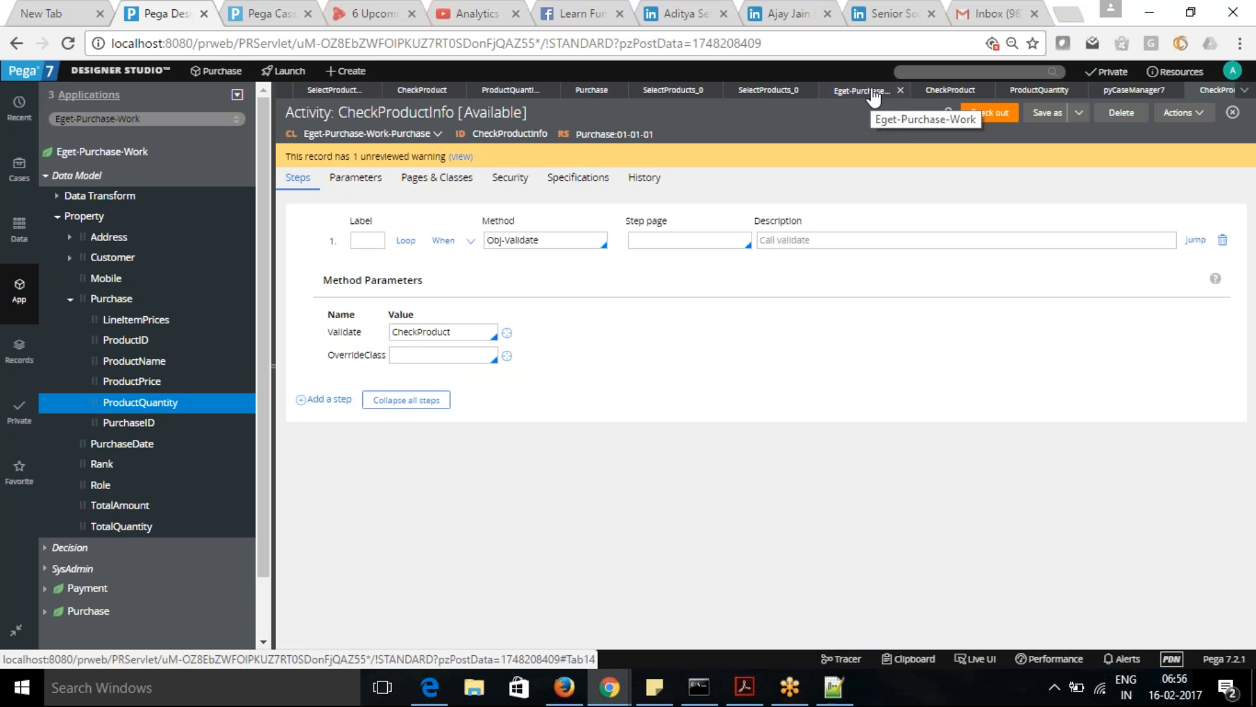
- Close the open CheckProduct constraints, ProductQuantity and pyCaseManager7 rules, and save the SelectProducts flow action
left_click(950, 91)
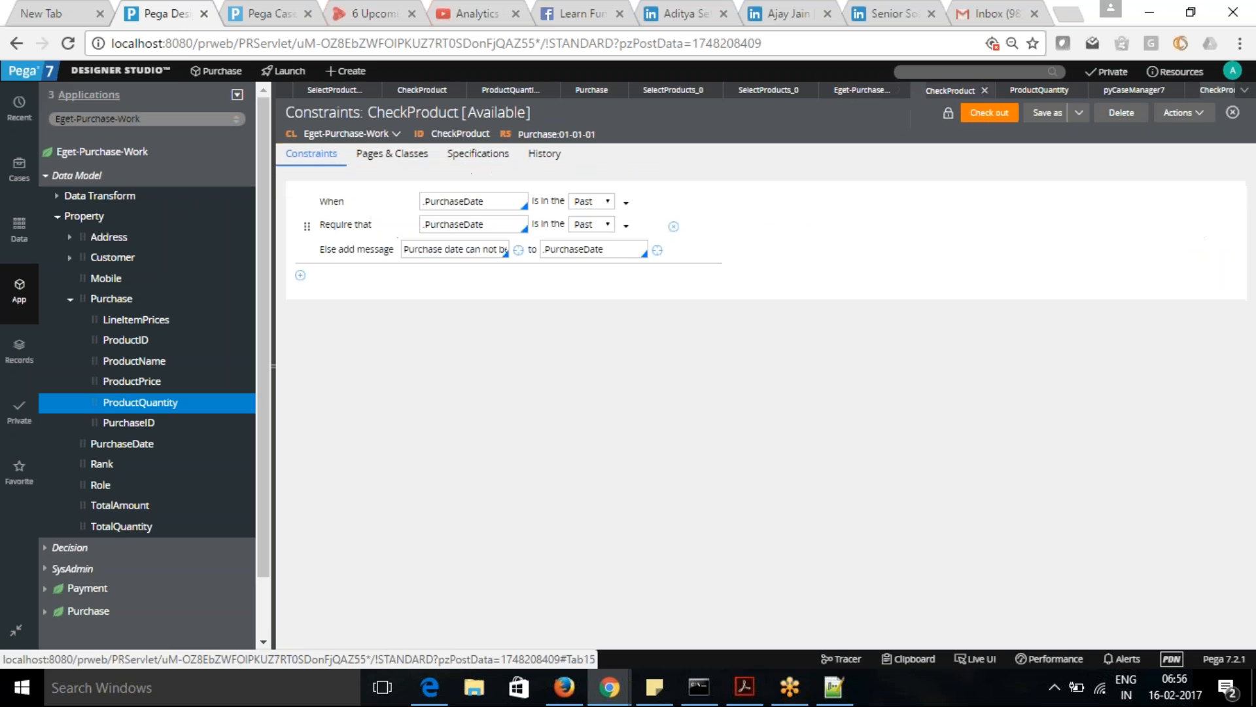
left_click(985, 90)
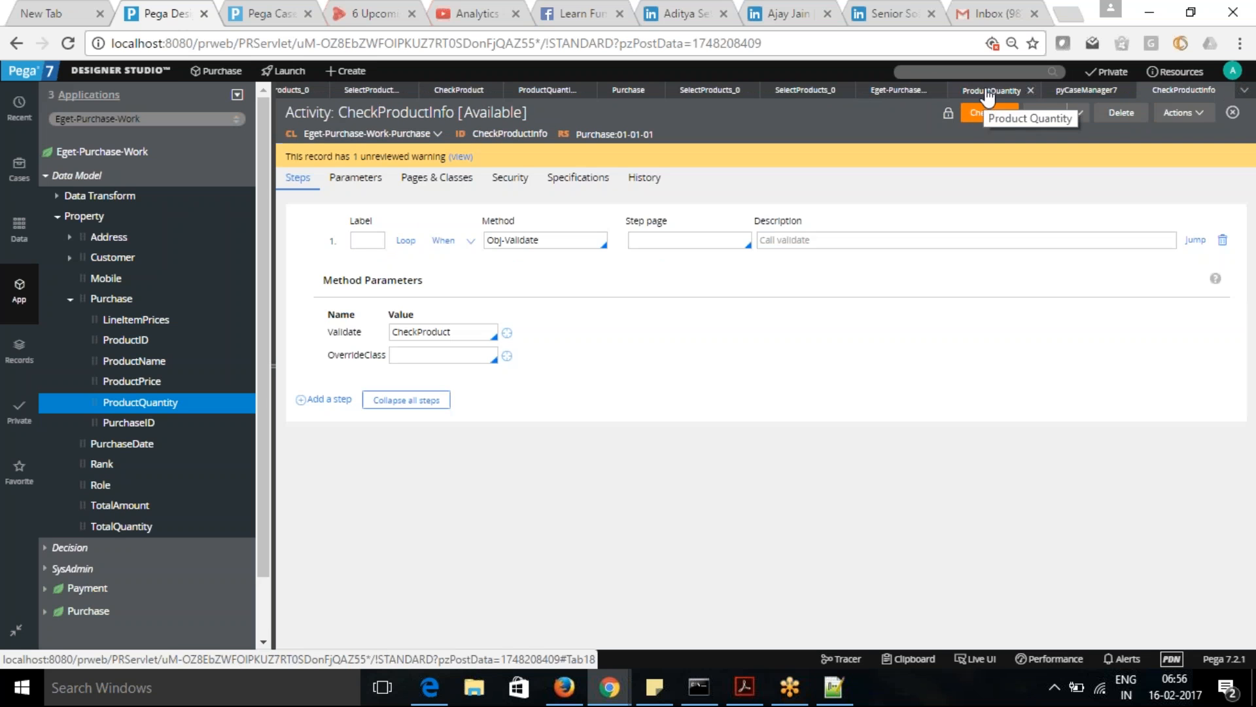
left_click(1030, 90)
left_click(1126, 90)
left_click(899, 91)
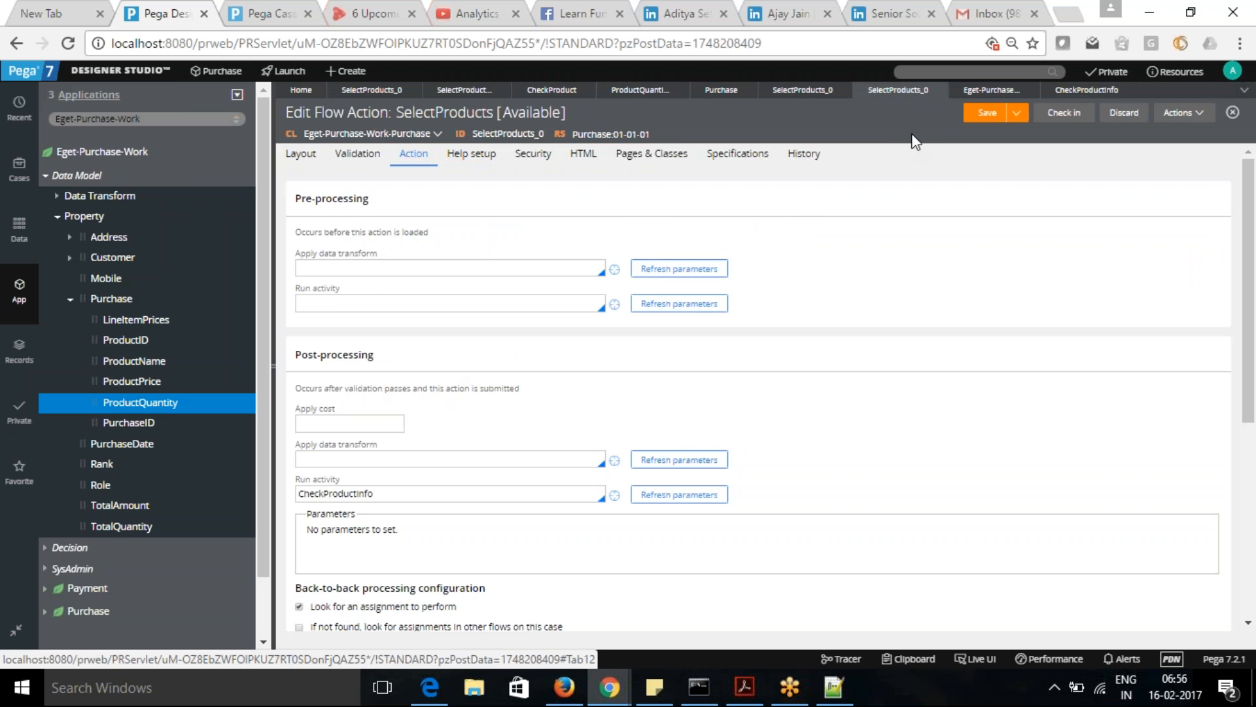
left_click(975, 118)
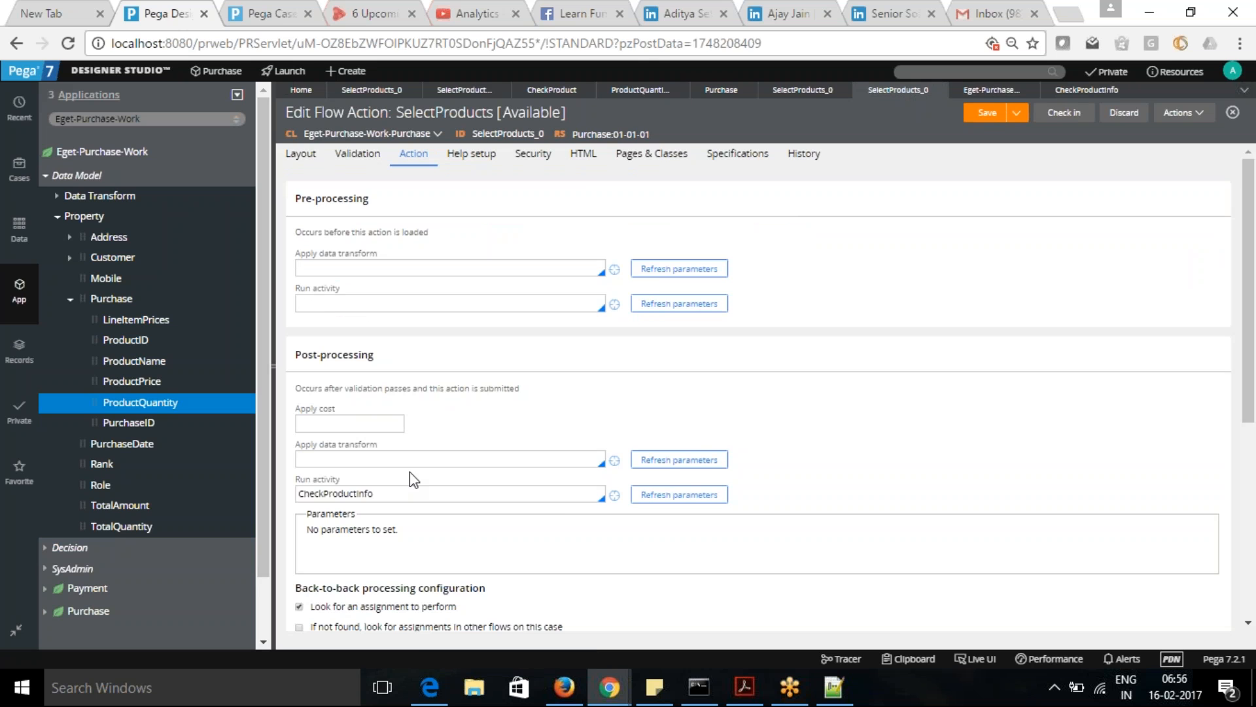
- Turn off Live UI in the Case Manager portal and create a new Purchase case
left_click(269, 13)
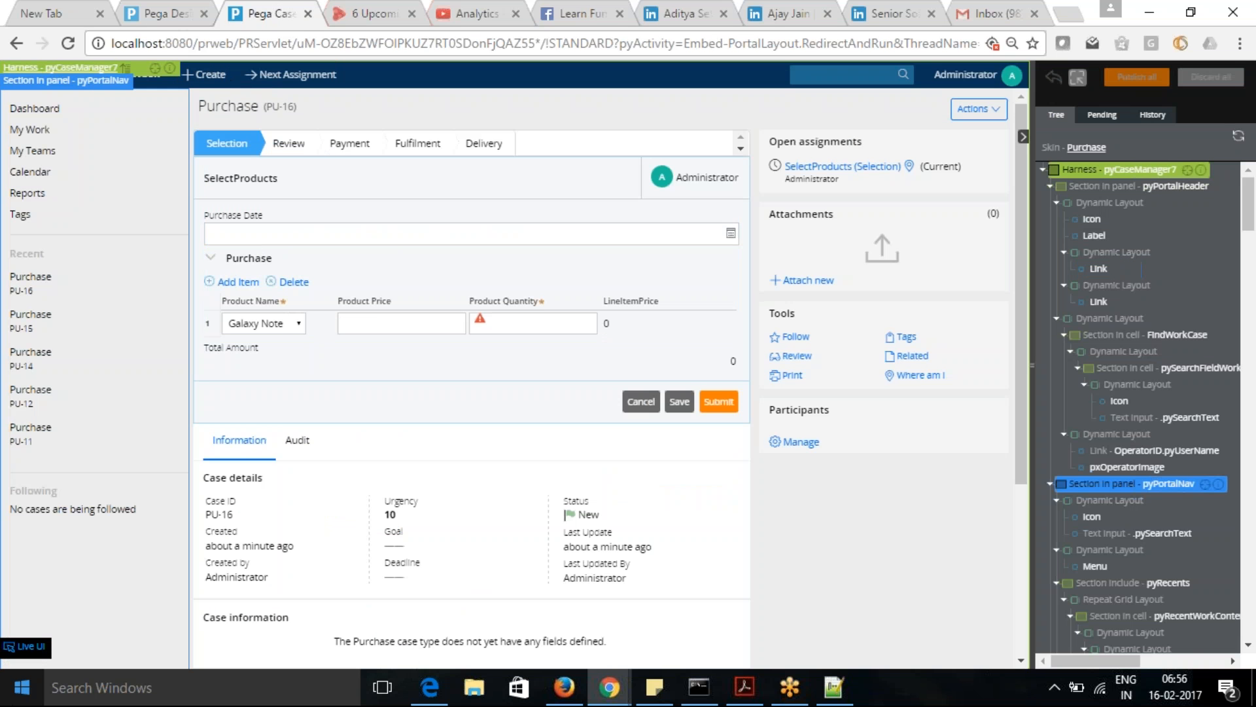
left_click(26, 646)
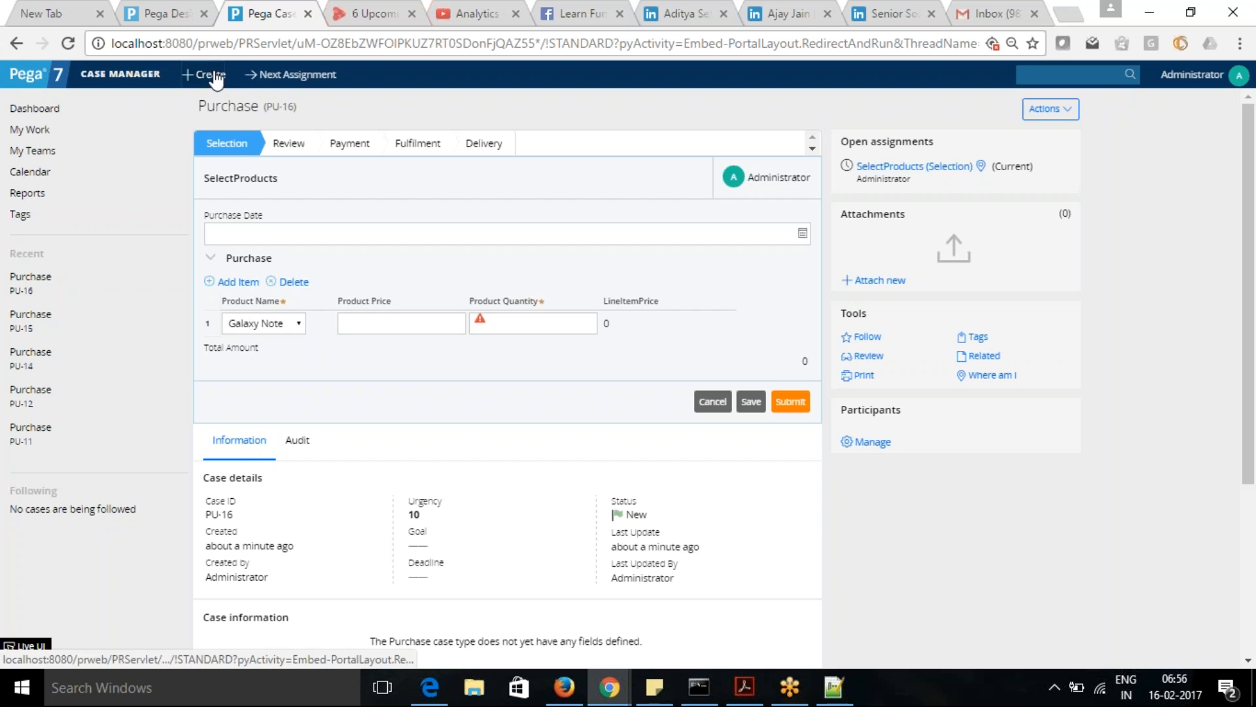
left_click(215, 78)
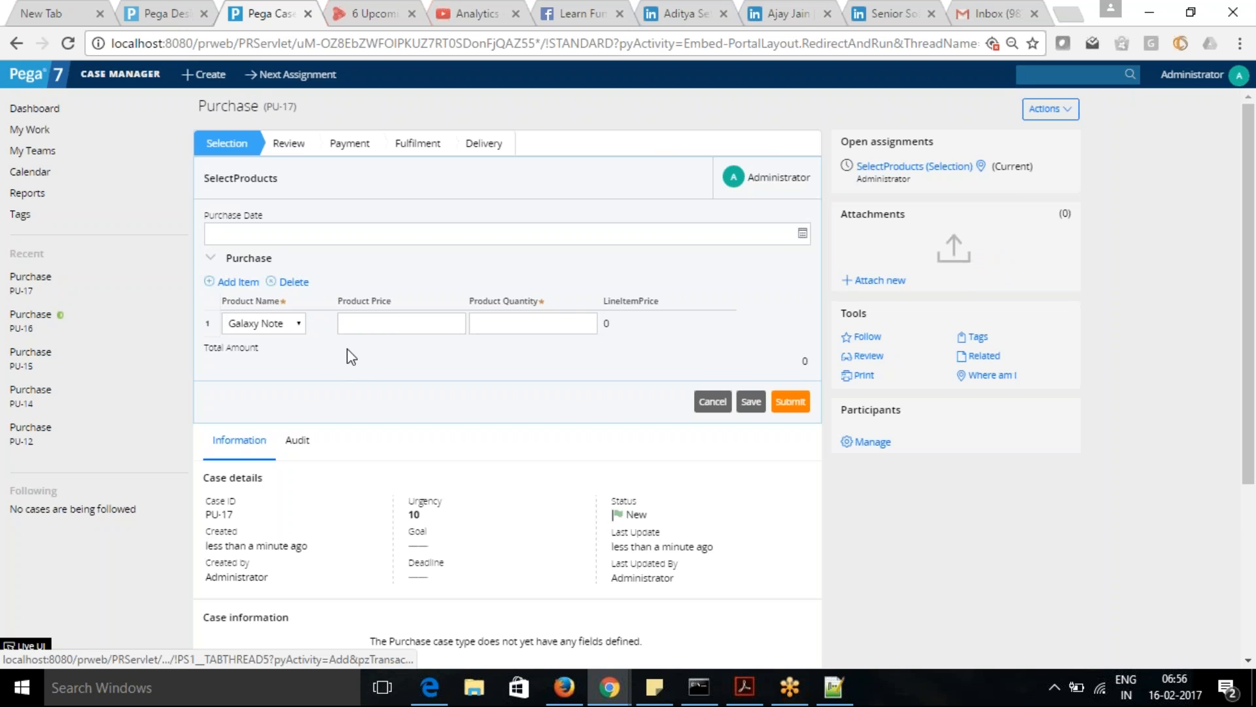
- Submit the new Purchase case with a product quantity of -5 and check the validation on that field
left_click(509, 324)
type("-5")
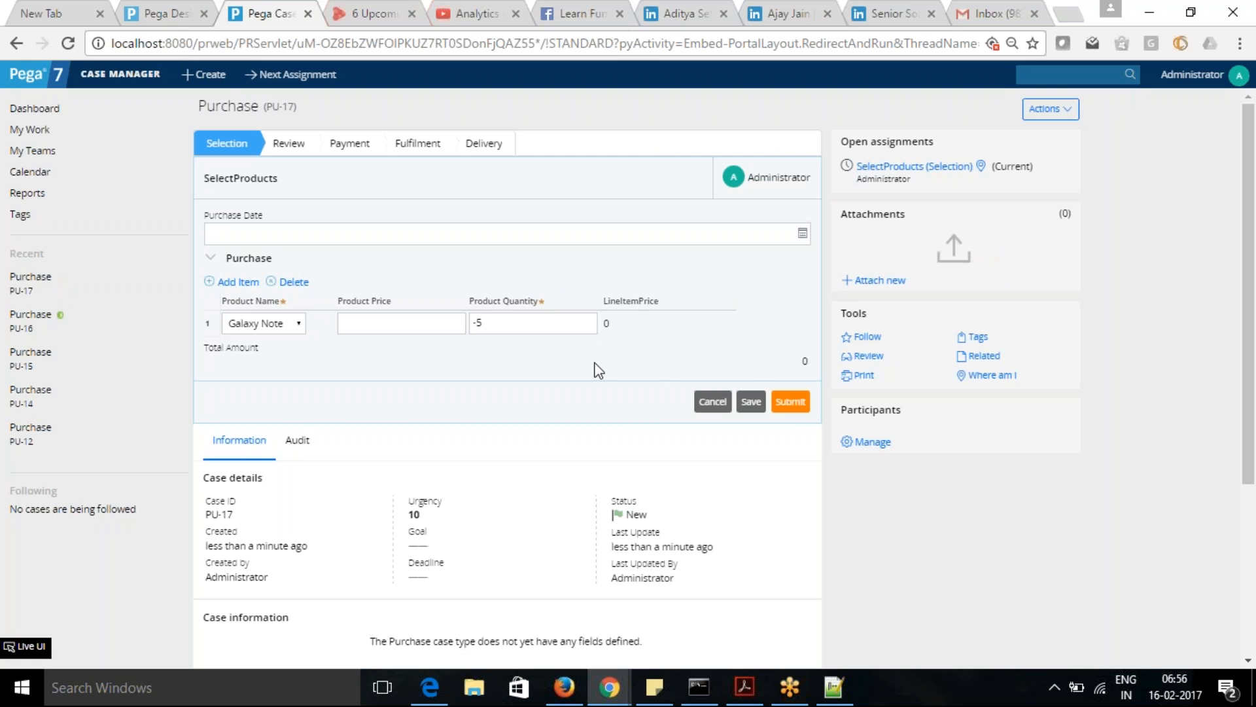
left_click(795, 404)
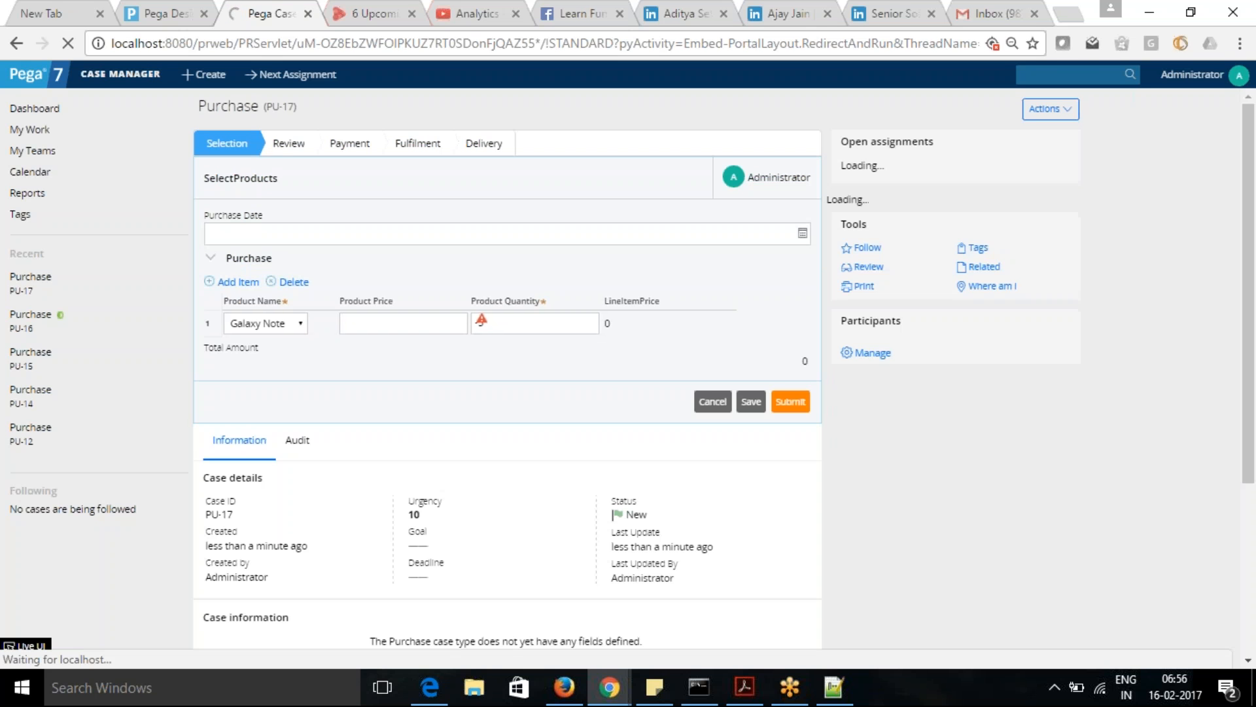
mouse_move(483, 325)
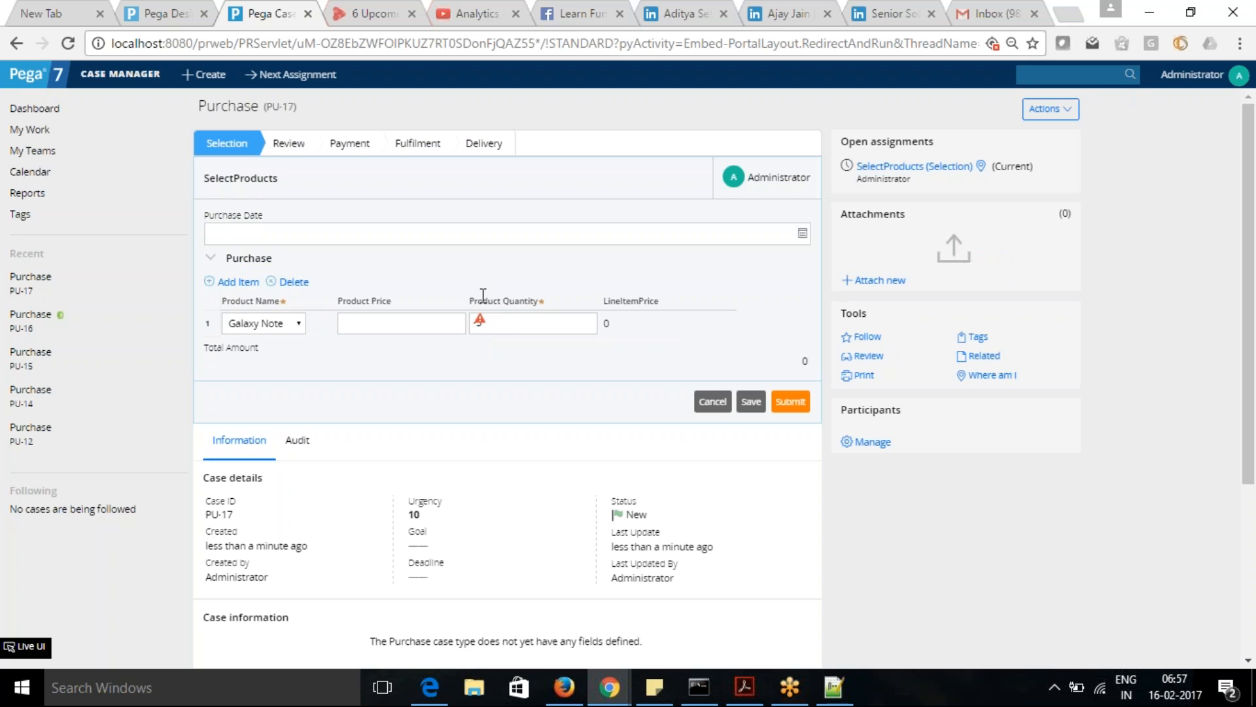
key("alt+Tab")
key("alt+Tab")
key("alt+Tab")
key("alt+Tab")
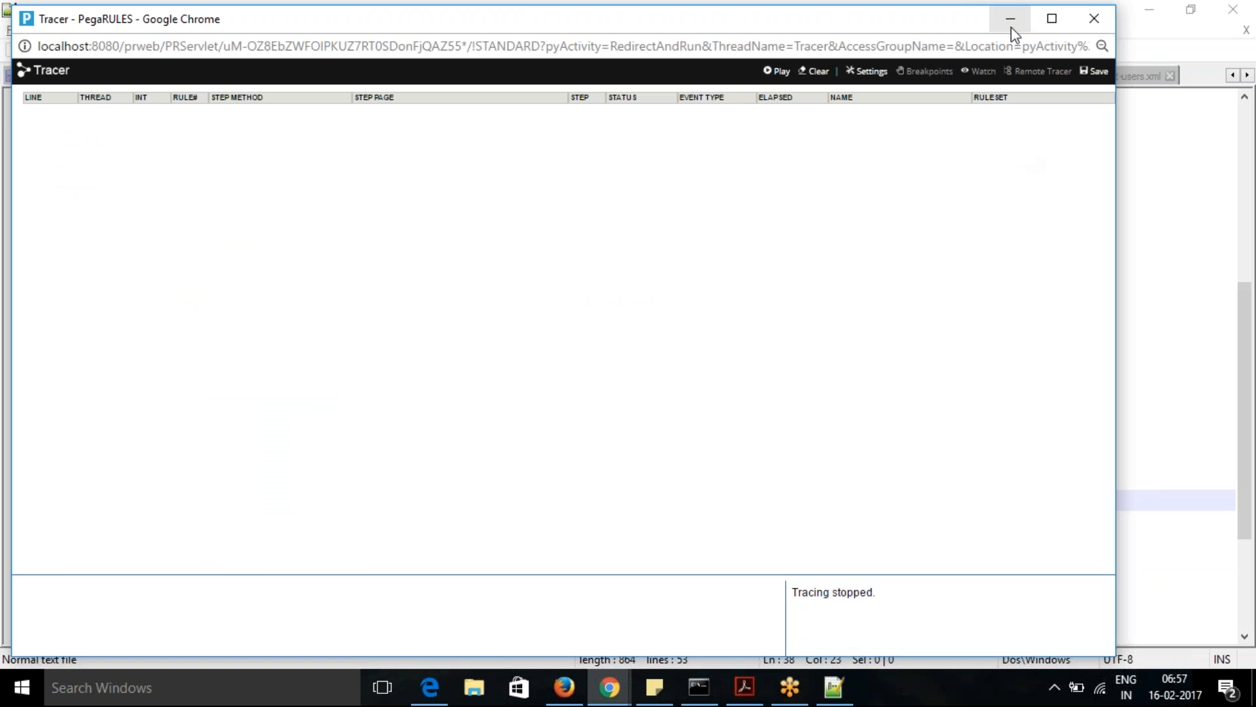
left_click(1011, 27)
left_click(1152, 12)
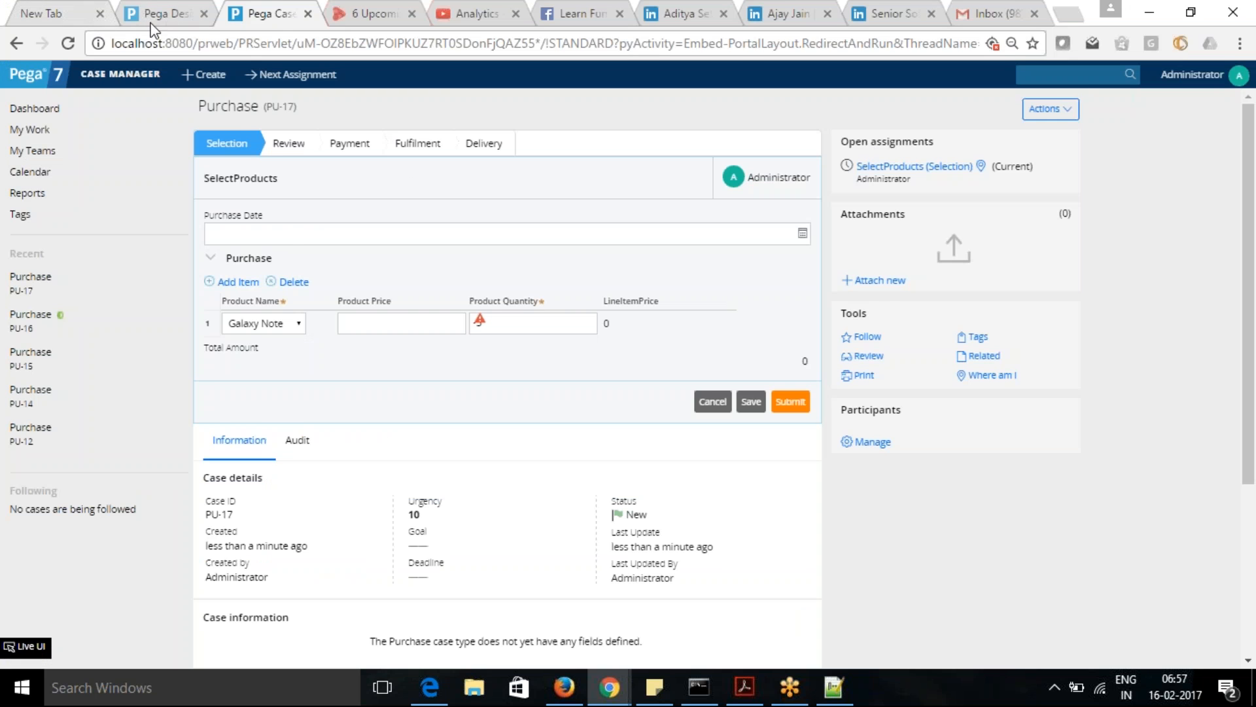
- Return to the CheckProductInfo activity in Designer Studio and comment out its Obj-Validate step with the label //
left_click(157, 14)
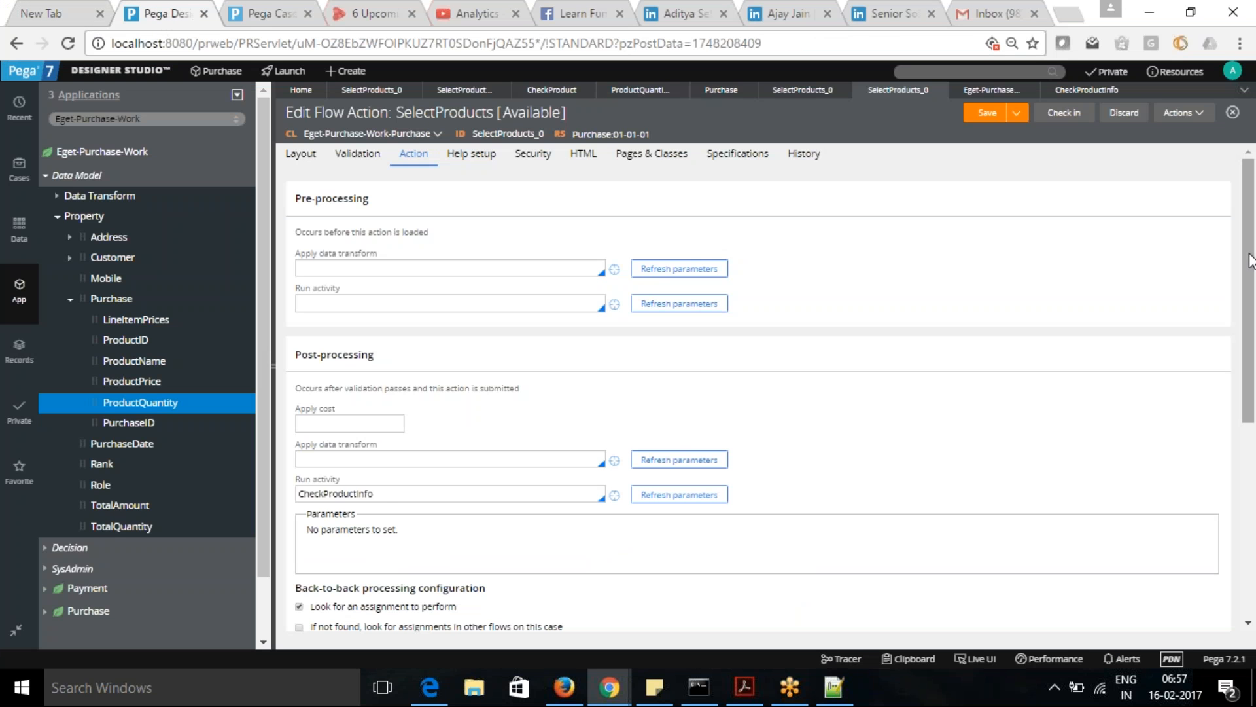
left_click(1089, 96)
left_click(369, 240)
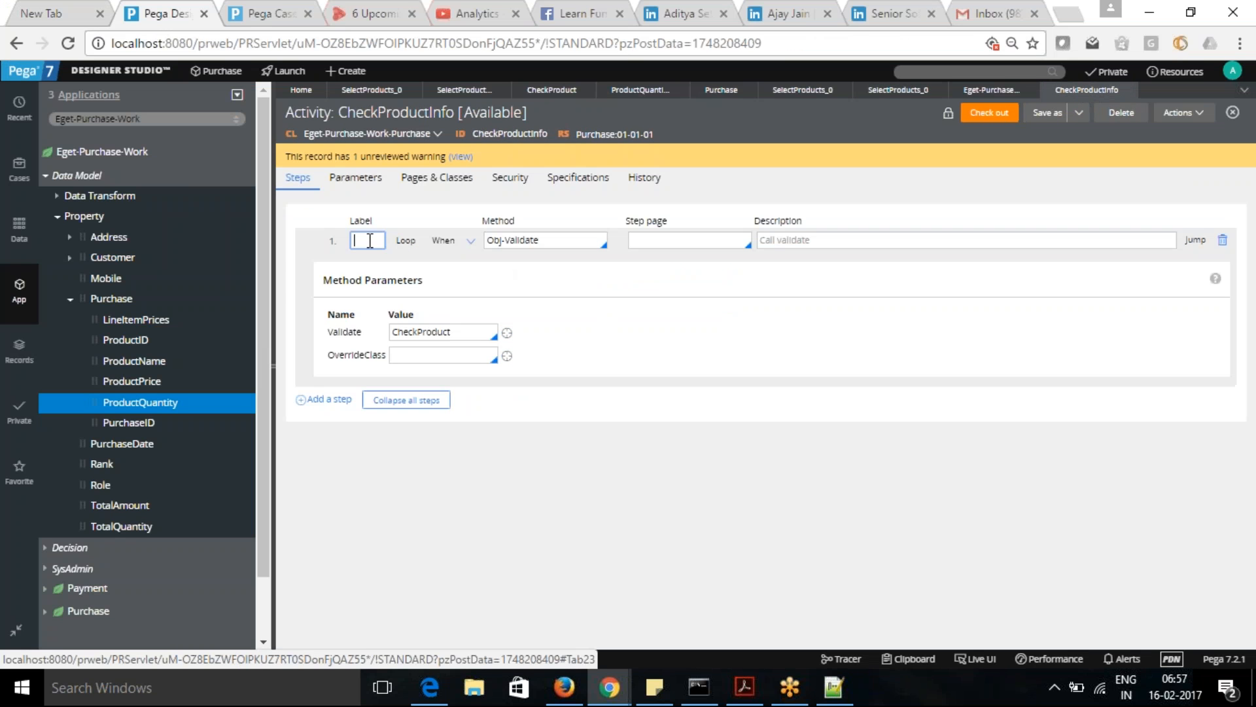
type("//")
left_click(472, 241)
- Add a second step to the CheckProductInfo activity with the method Property-Validate
left_click(308, 265)
left_click(576, 266)
type("Proper")
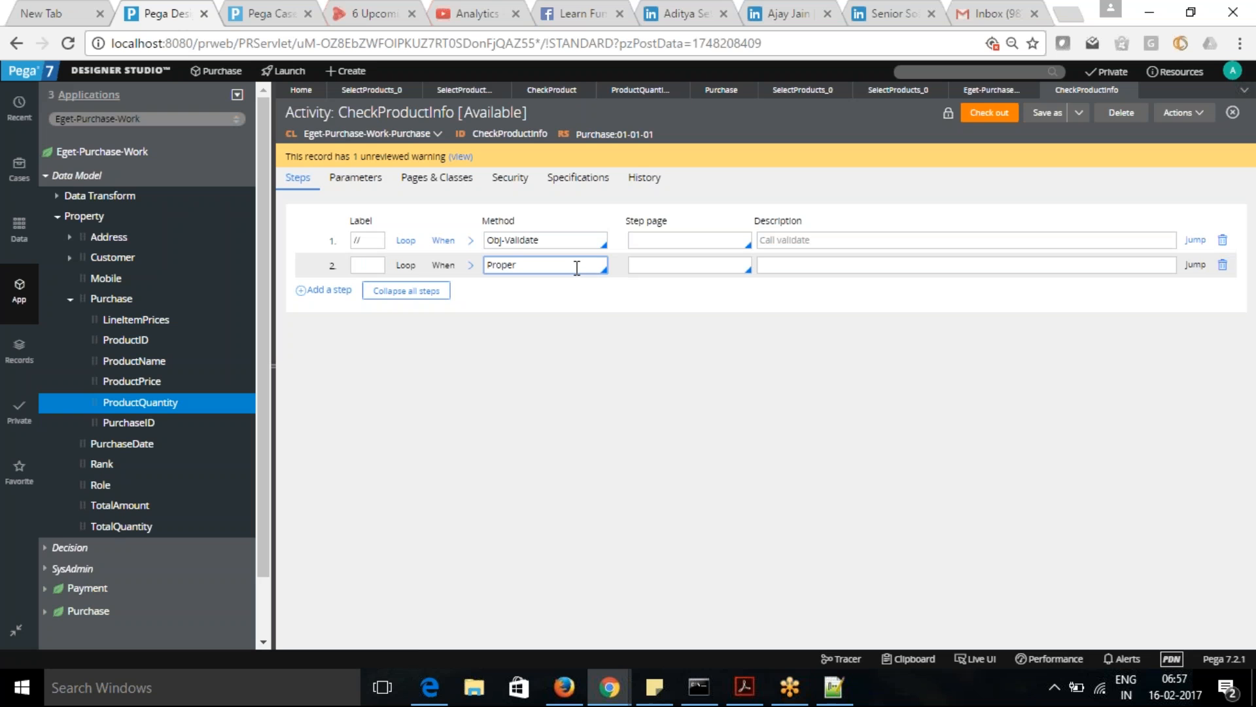
type("ty-")
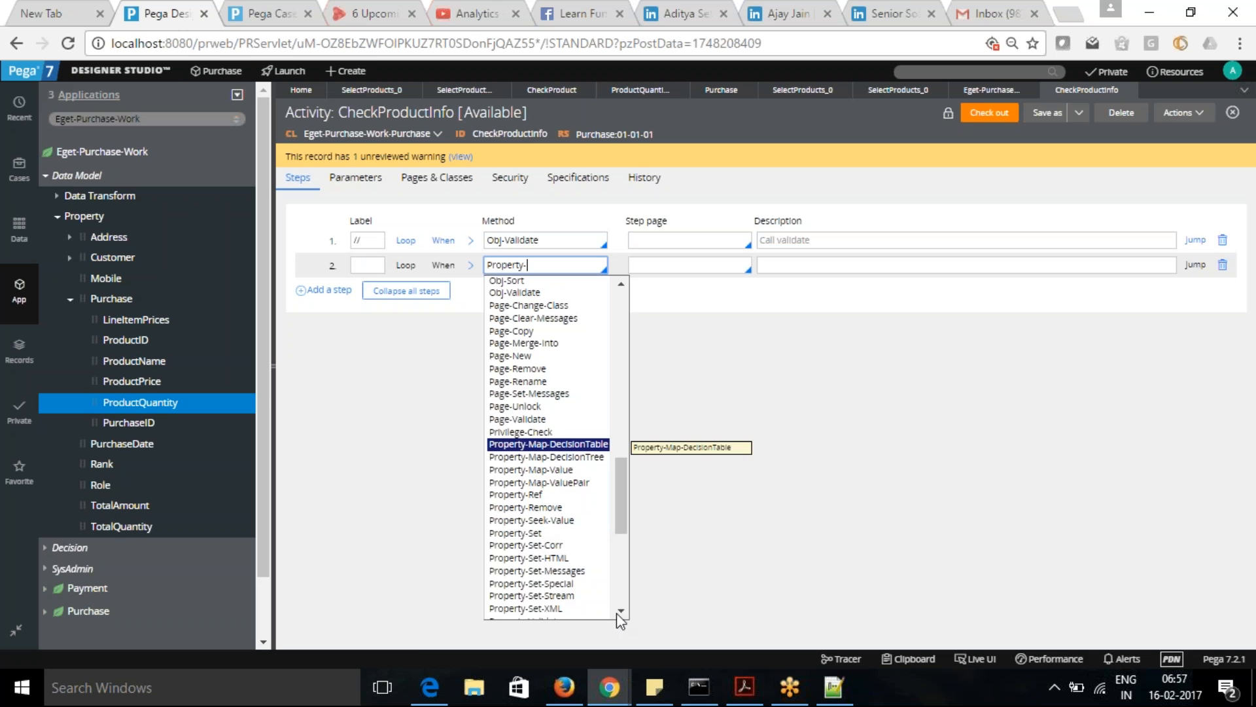
scroll(623, 612, "down", 3)
left_click(552, 560)
left_click(589, 304)
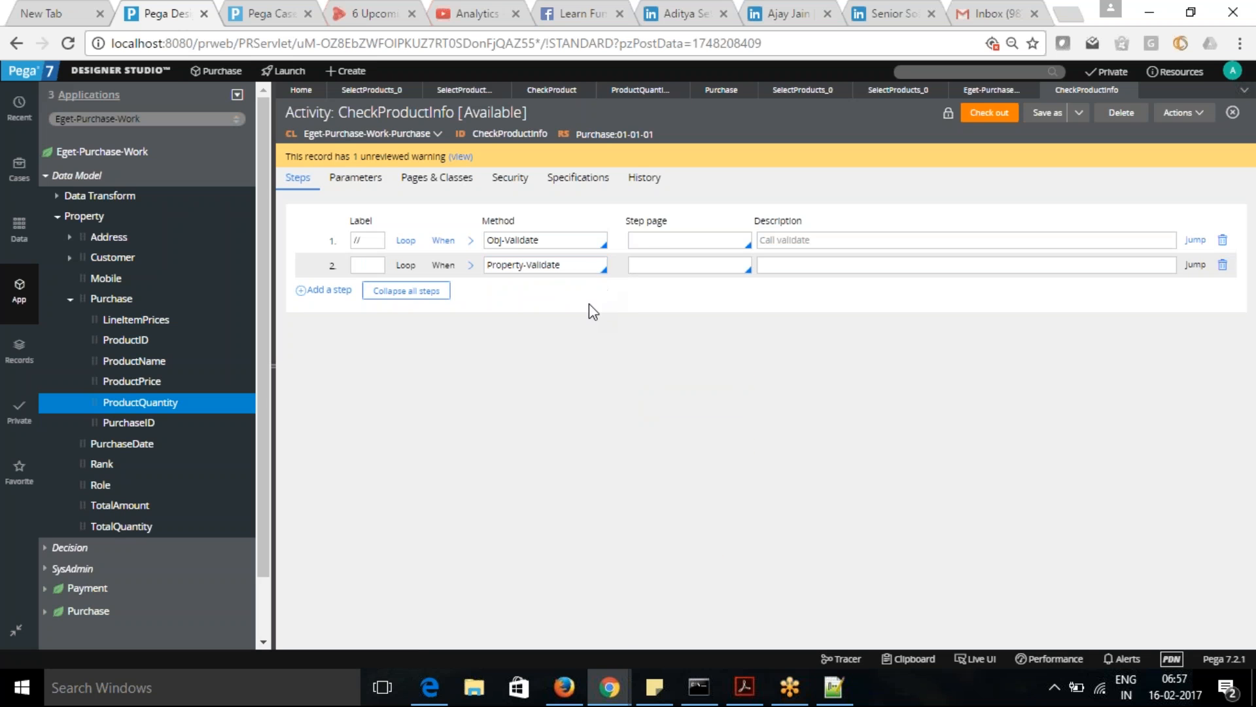
- Set the property name in the Property-Validate step's method parameters to .Purchase().ProductQuantity
left_click(471, 266)
left_click(396, 359)
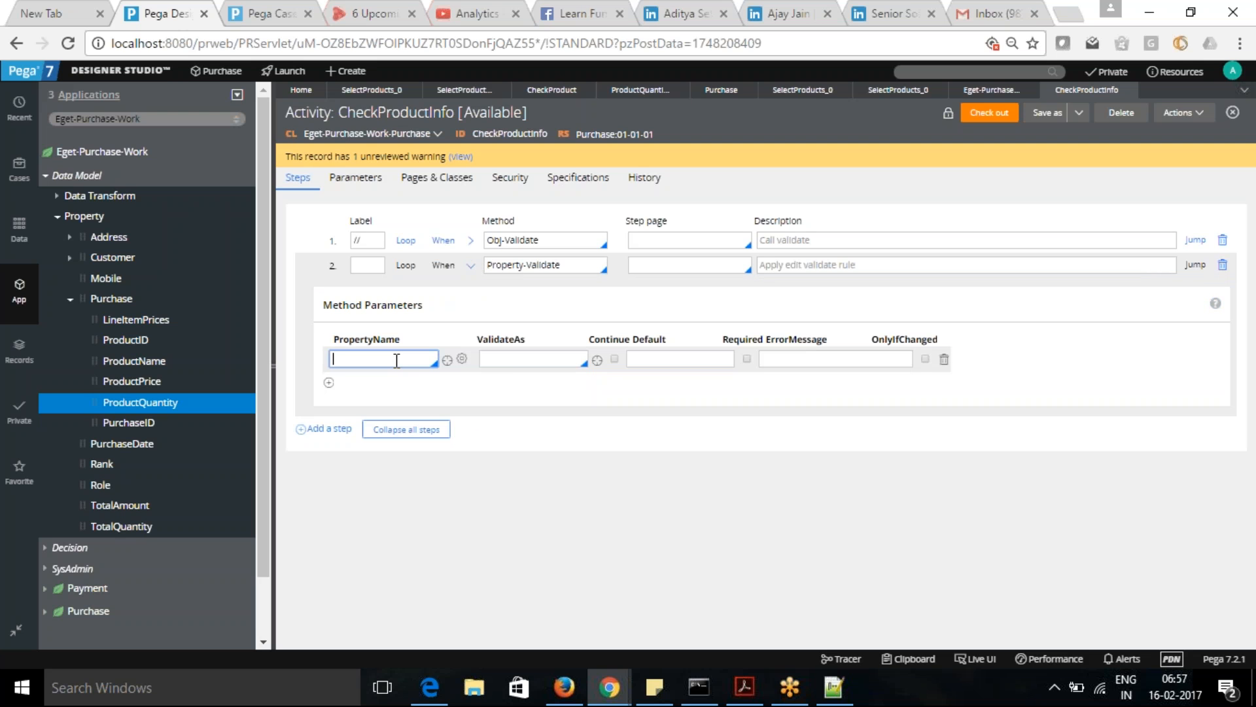
type(".")
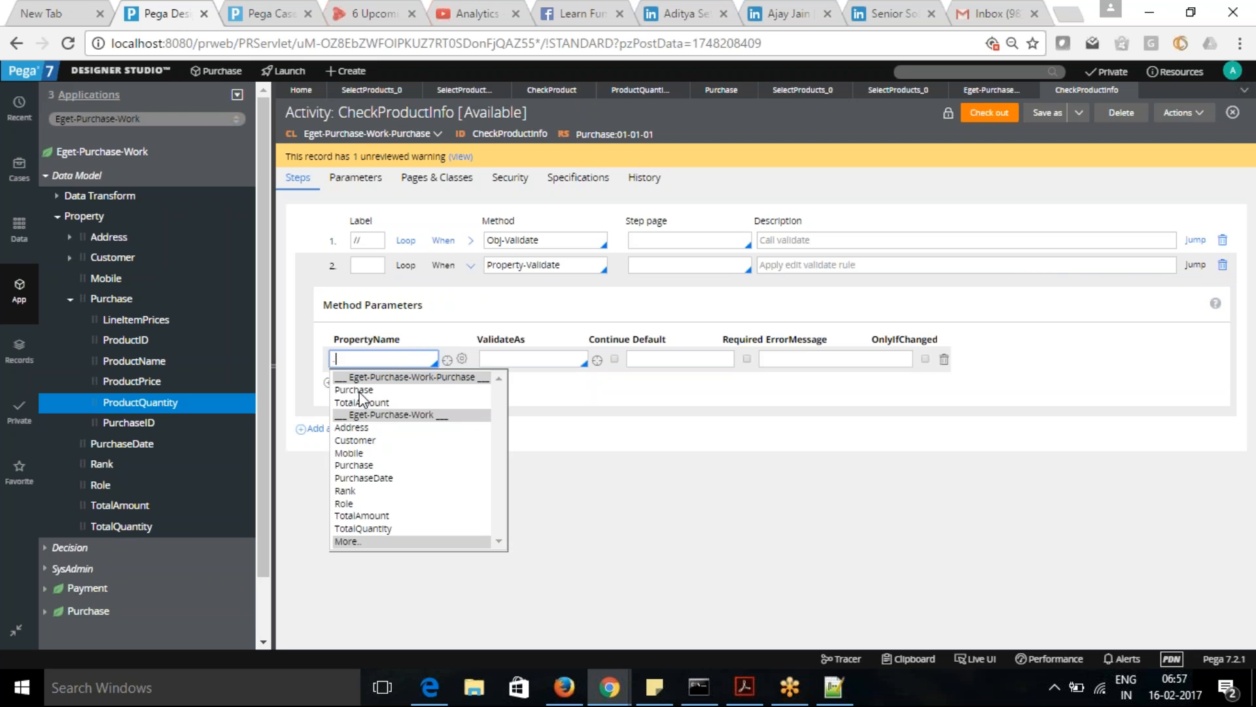
left_click(357, 390)
type("()")
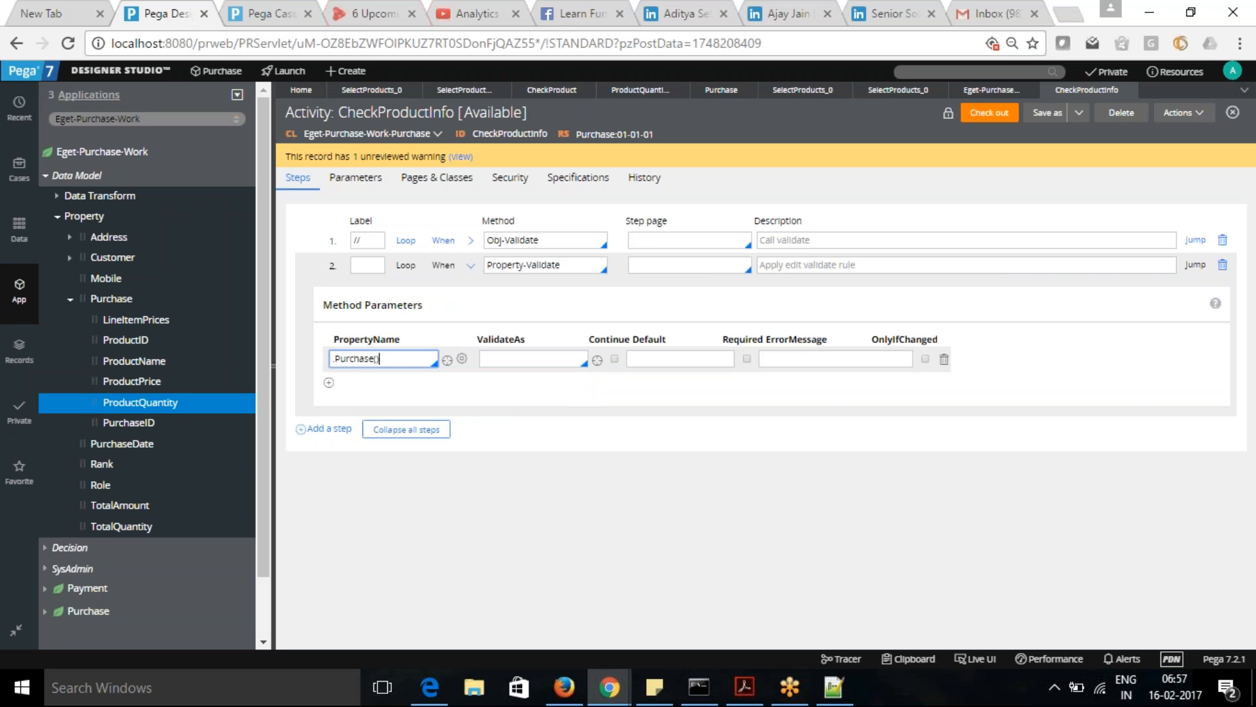
type(".")
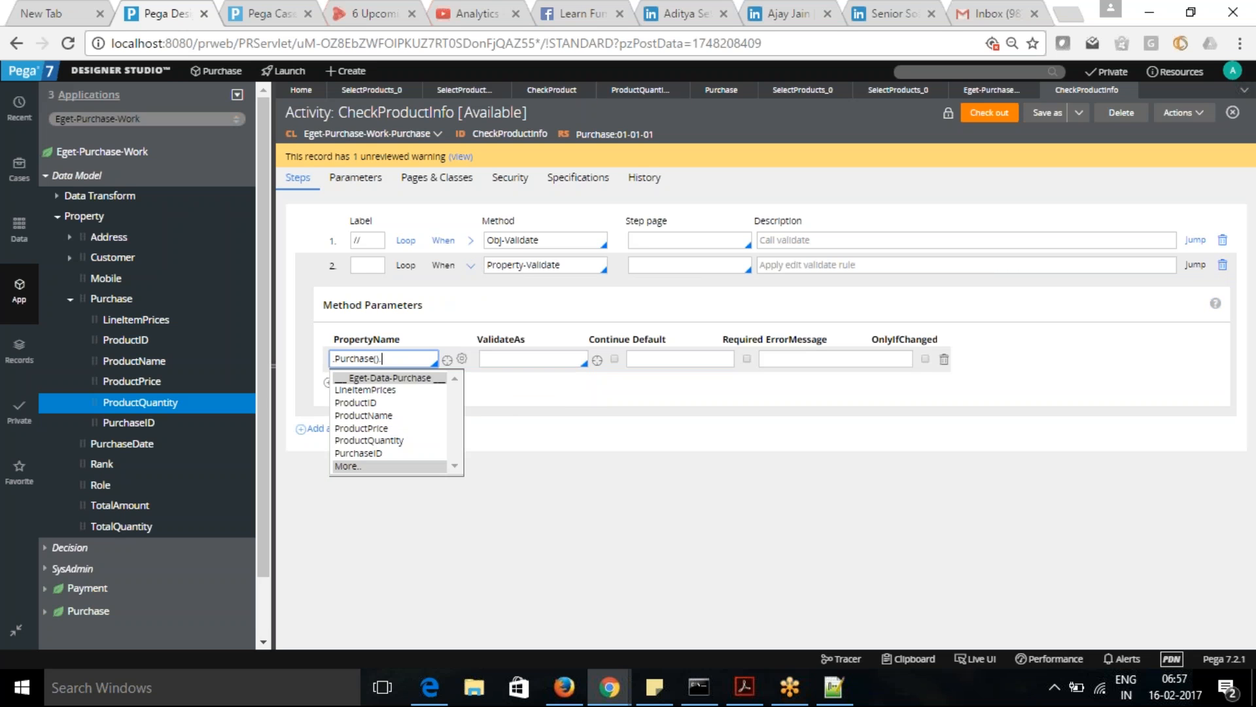
left_click(373, 441)
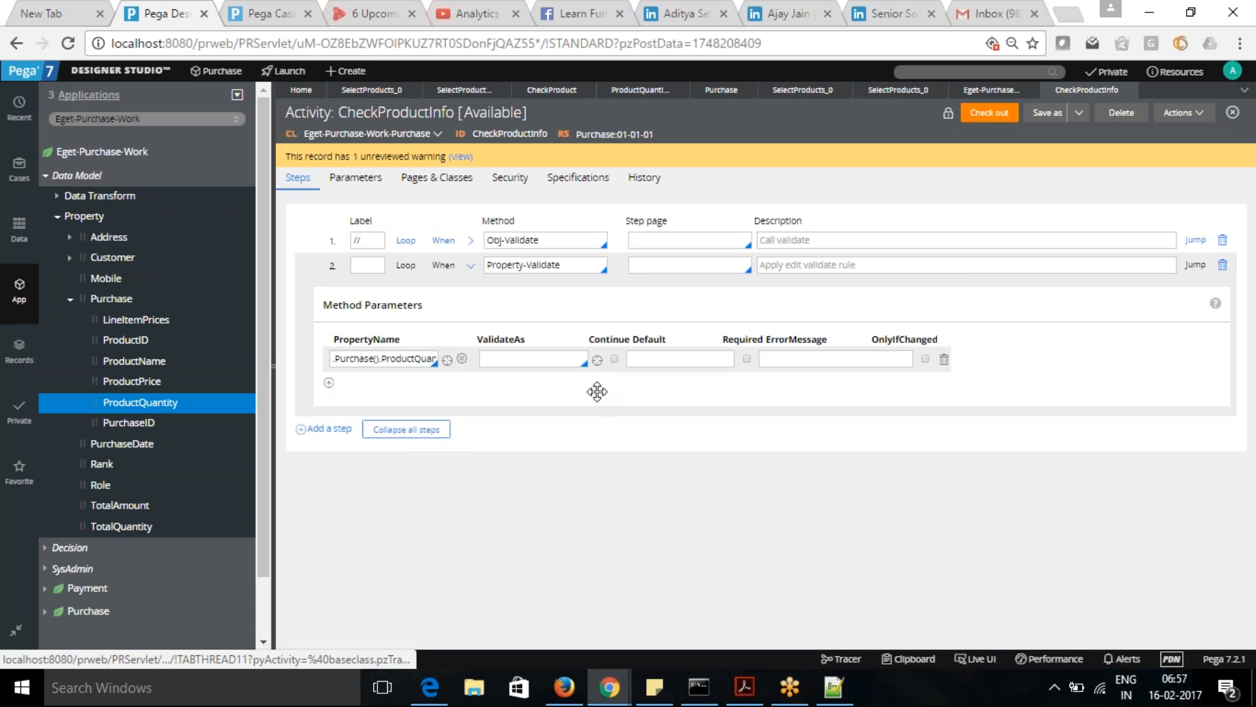
- Set the Property-Validate step's parameter row to validate as IsInteger and mark the property as required
left_click(546, 357)
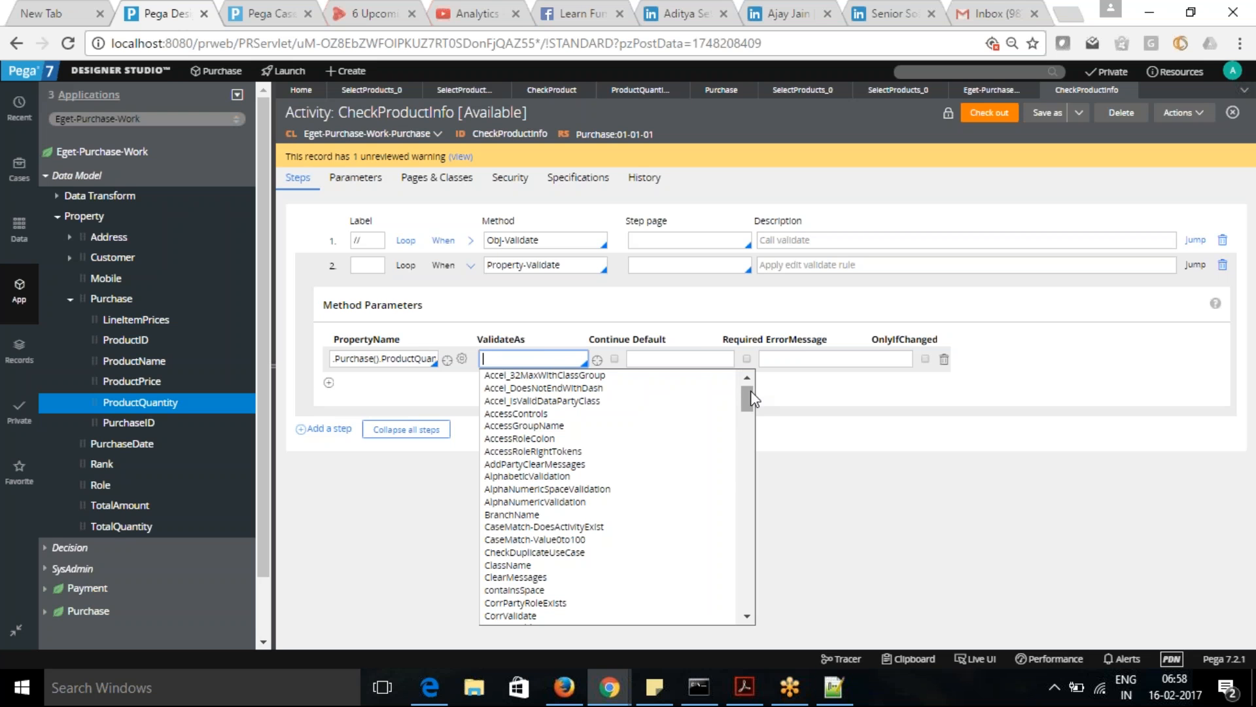
type("Is")
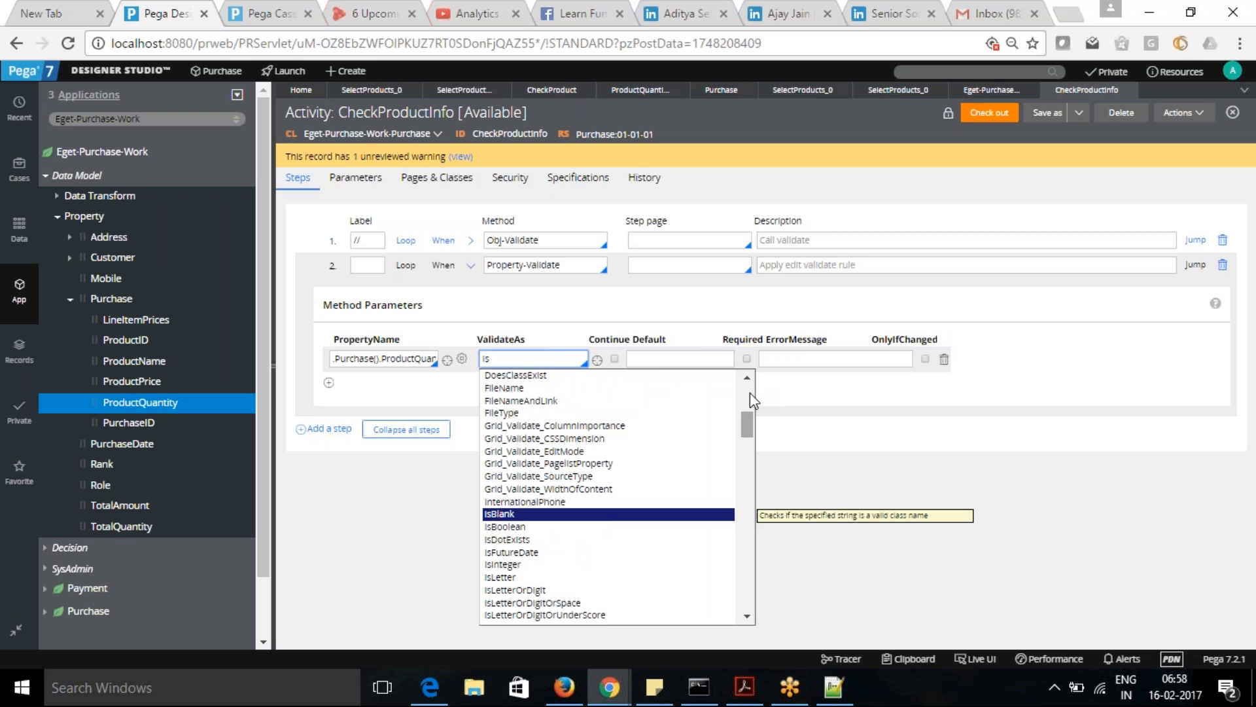
left_click(504, 565)
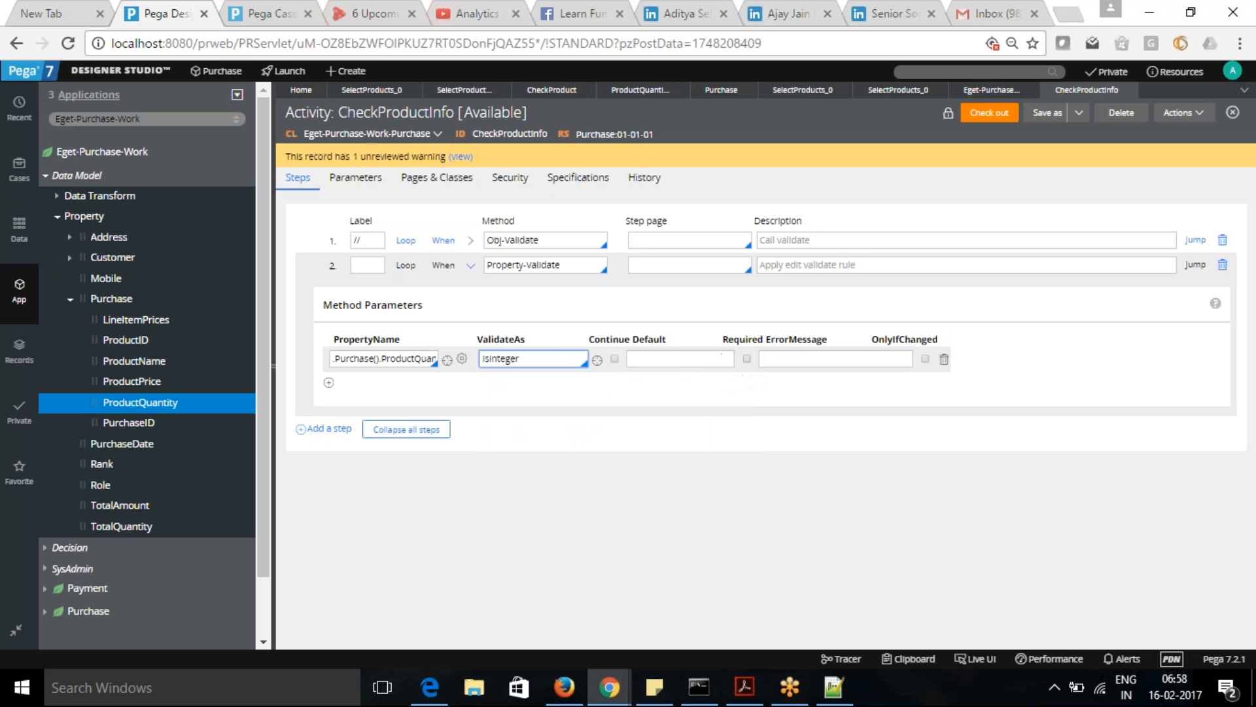
left_click(746, 358)
- Set the error message to "Please Enter Numeric value" and check out the CheckProductInfo activity to save it
left_click(809, 355)
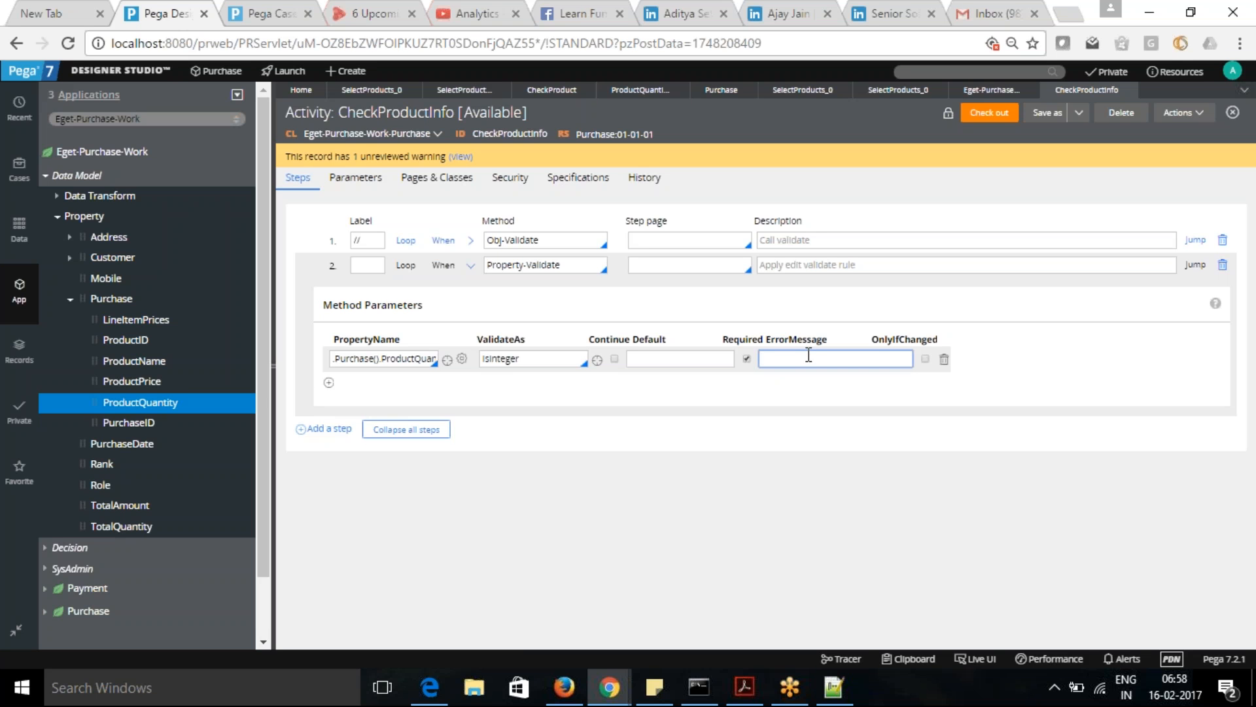
type("Please Enter Numeric value")
left_click(984, 118)
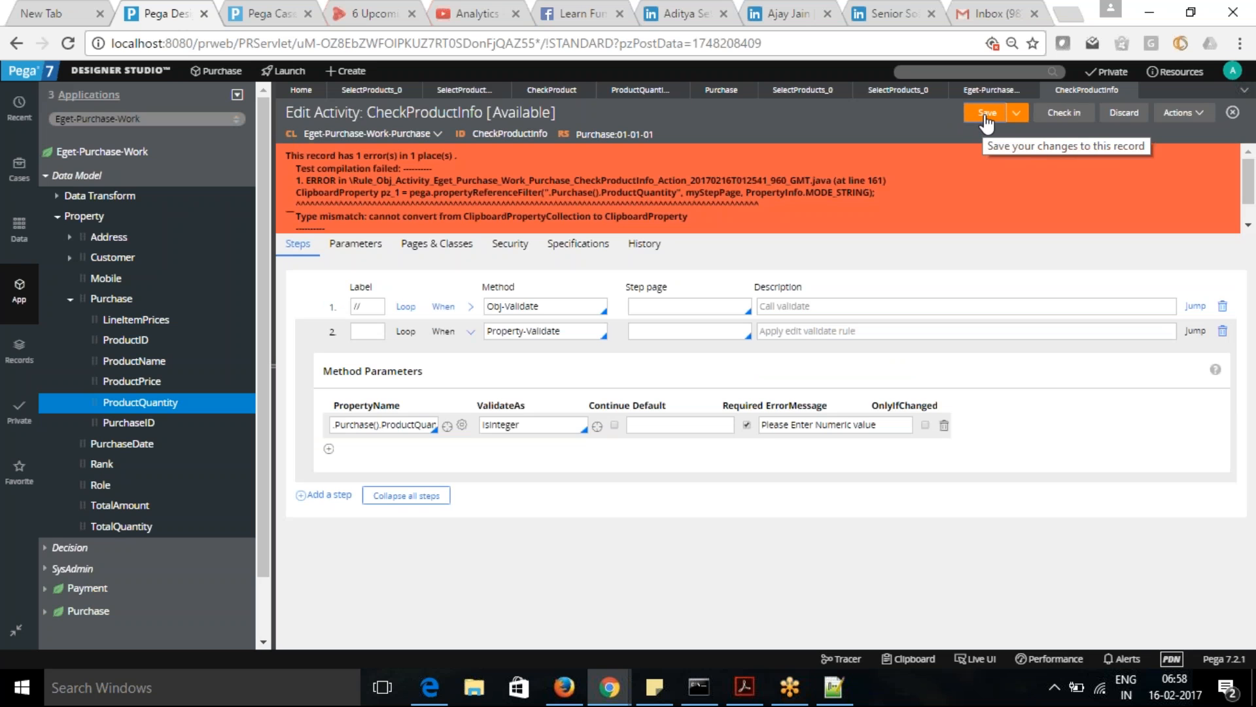
left_click(986, 117)
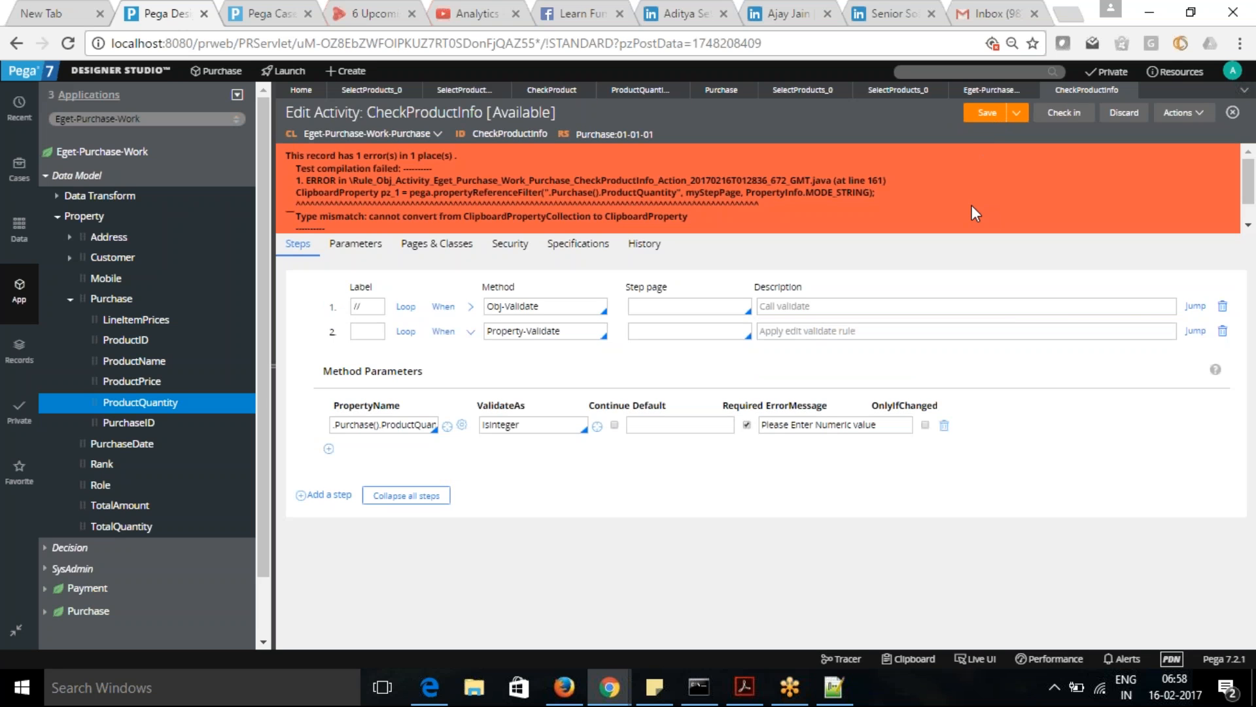
- Replace the property name in the Property-Validate step with .TotalAmount and save the activity
triple_click(406, 427)
type("P")
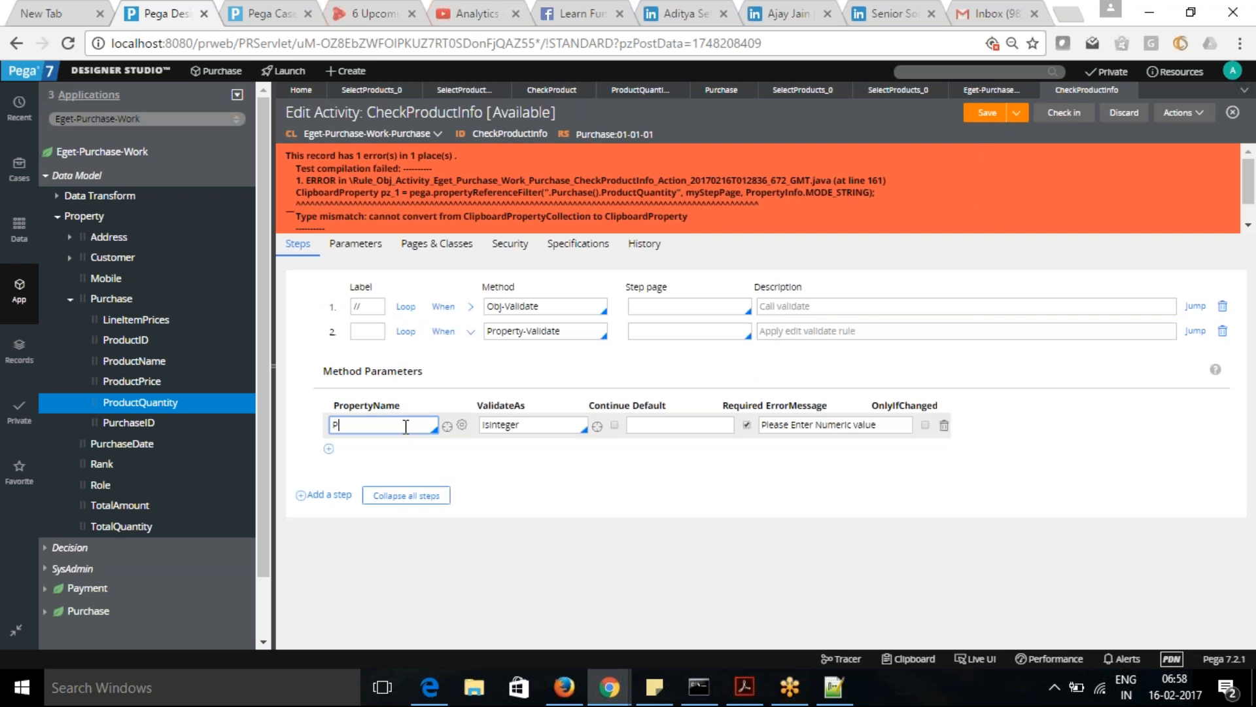
key("BackSpace")
type(".pro")
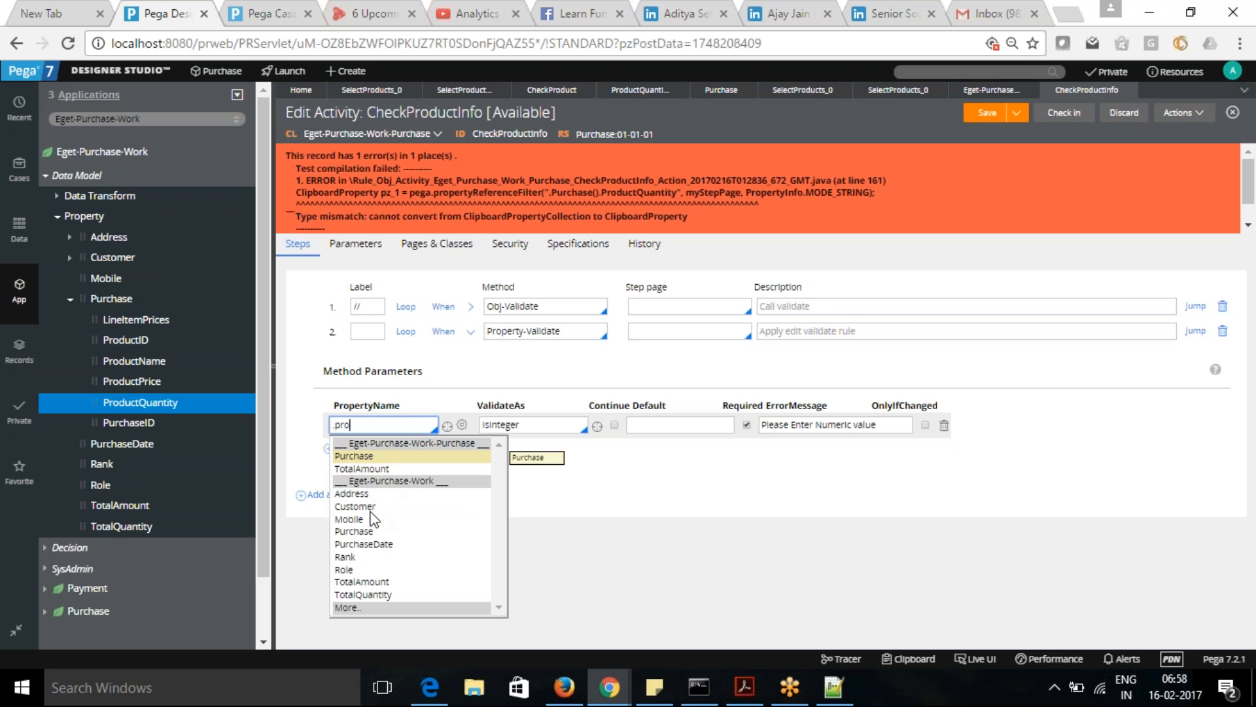
left_click(371, 582)
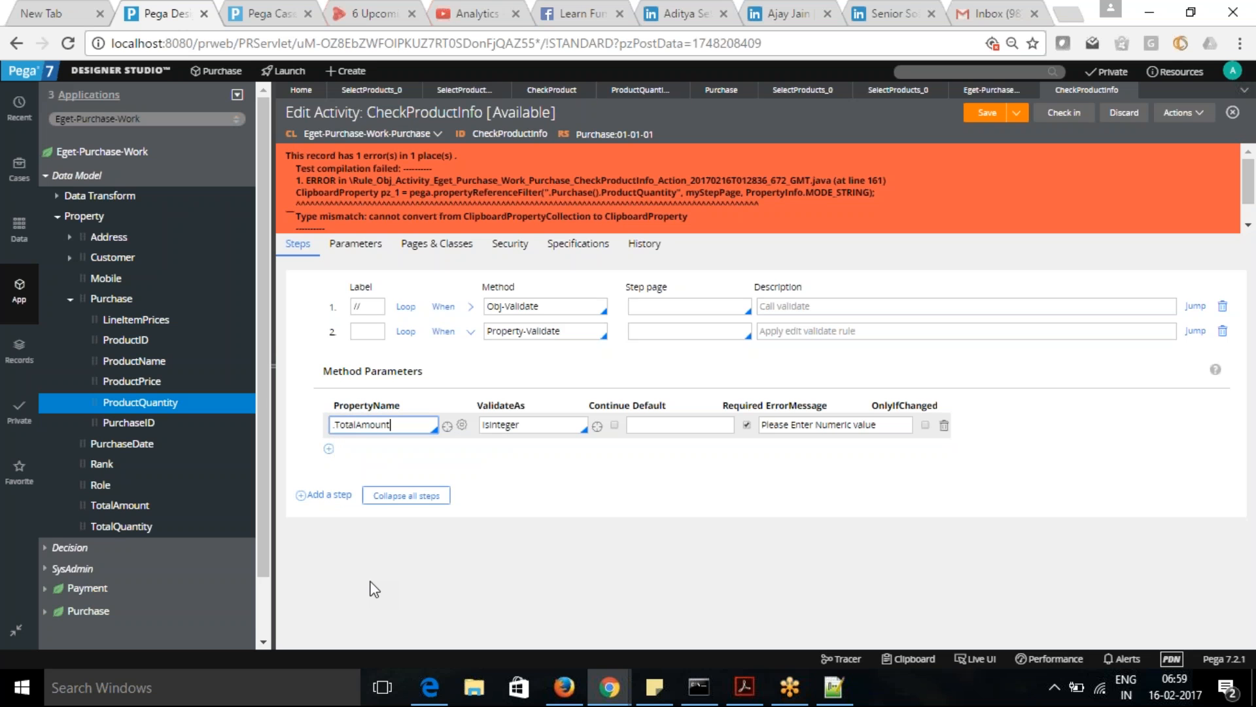
left_click(753, 17)
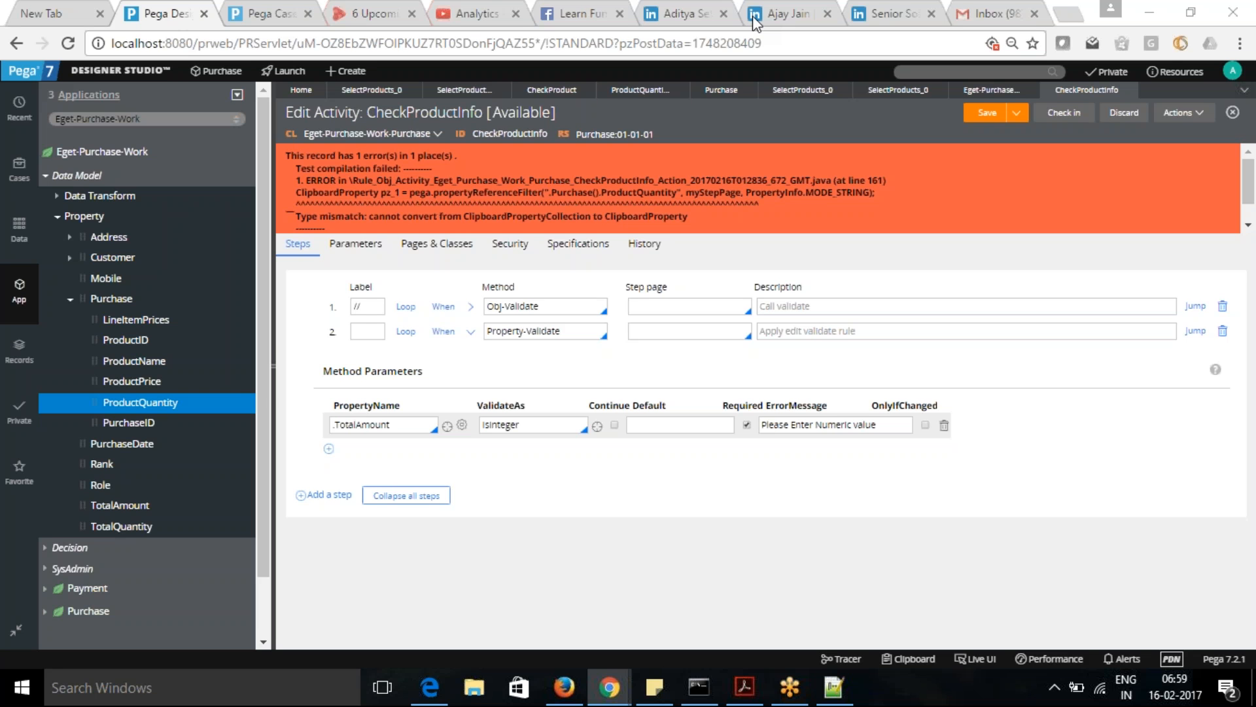
left_click(554, 425)
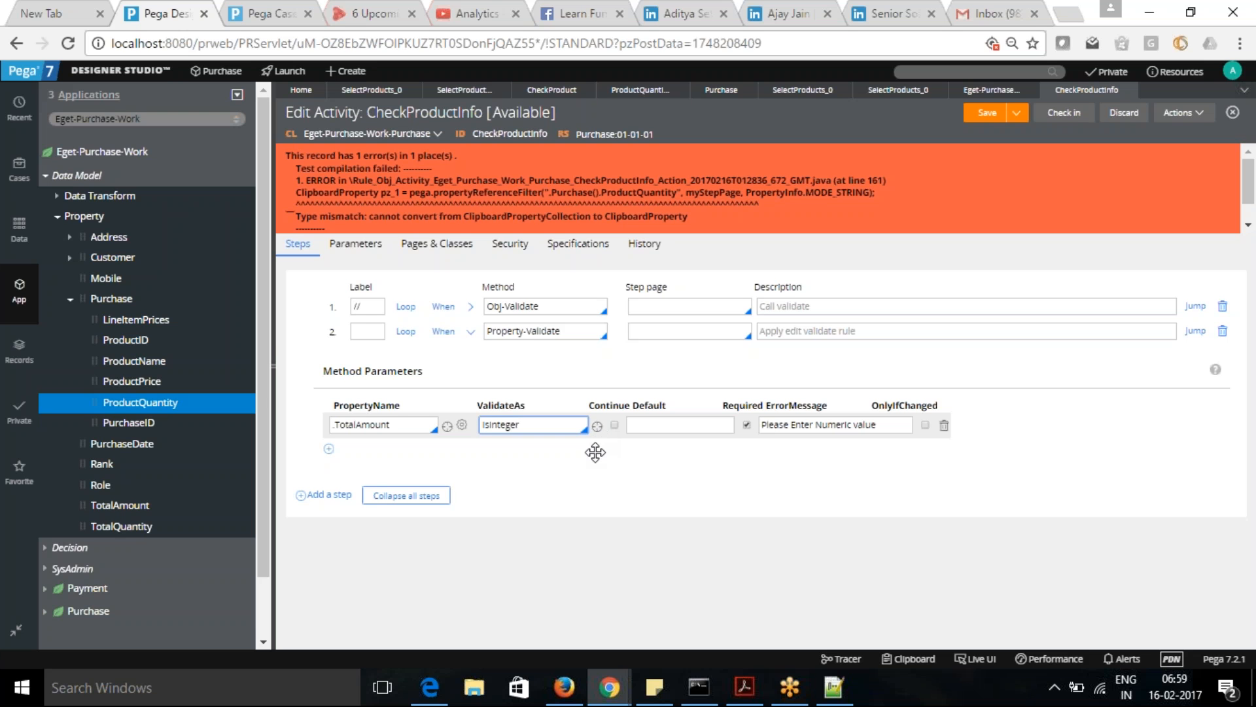
left_click(986, 115)
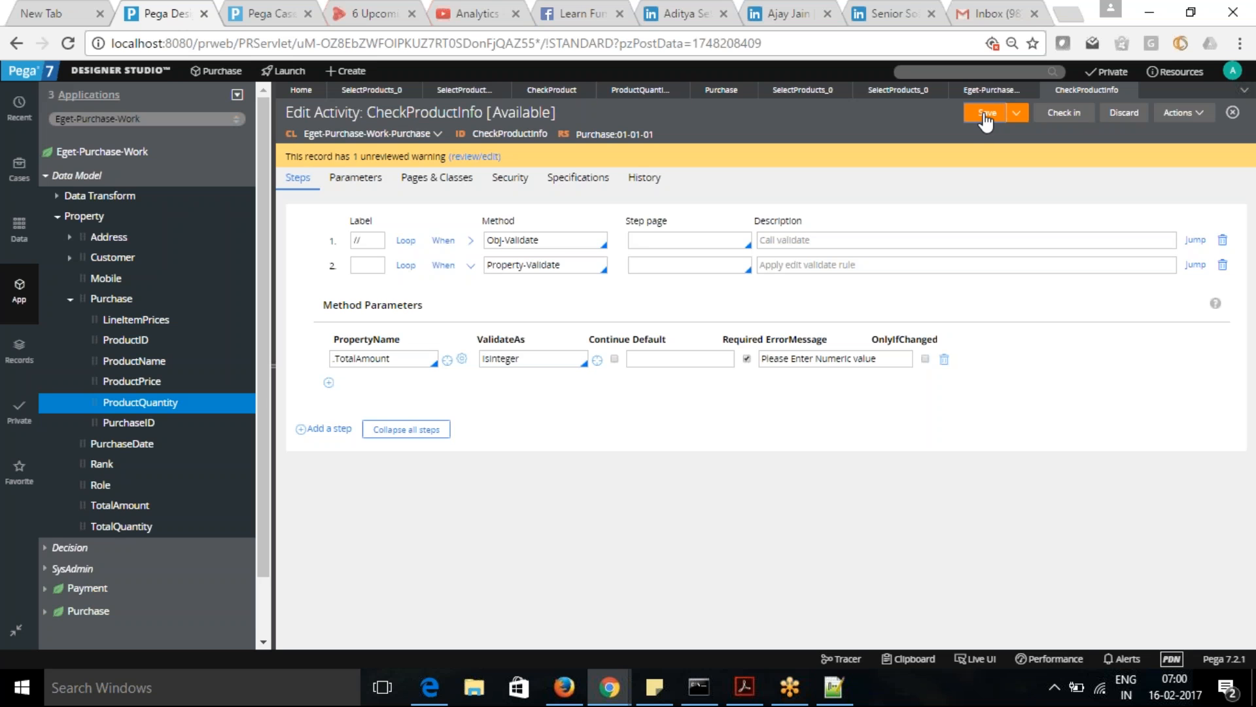
- Save the CheckProductInfo activity and submit the PU-17 purchase case to test the TotalAmount validation
left_click(986, 120)
left_click(267, 11)
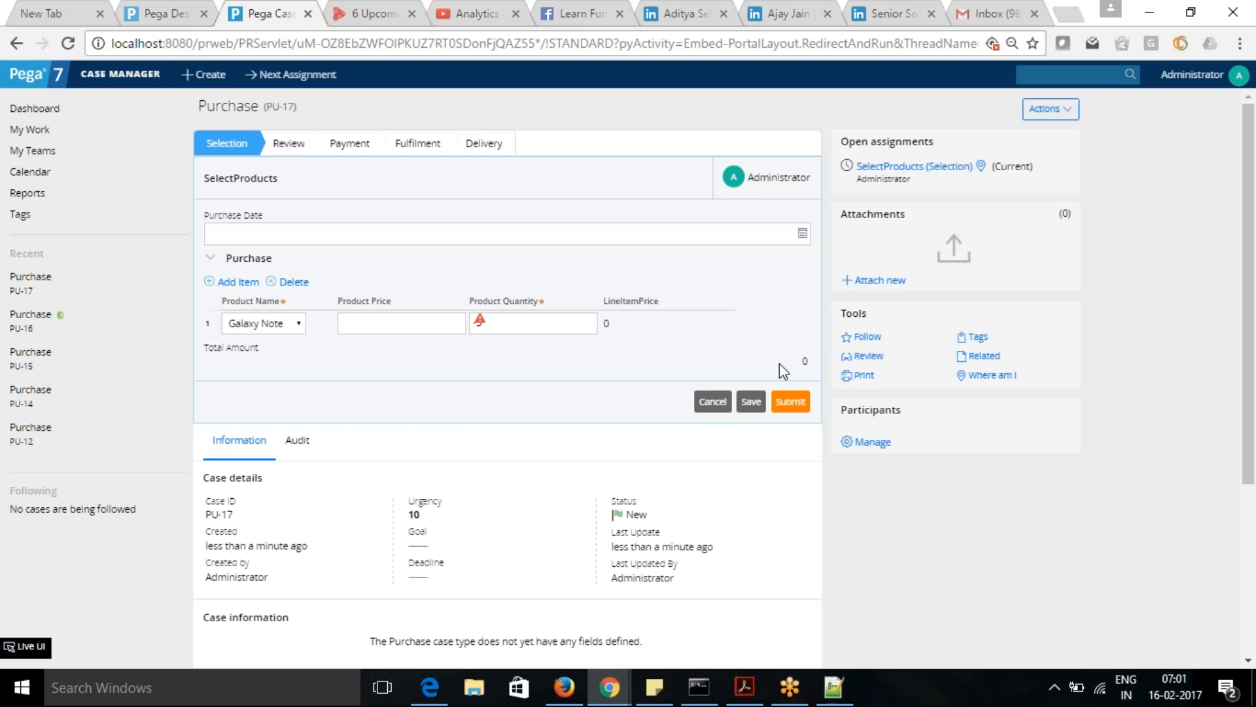
left_click(791, 403)
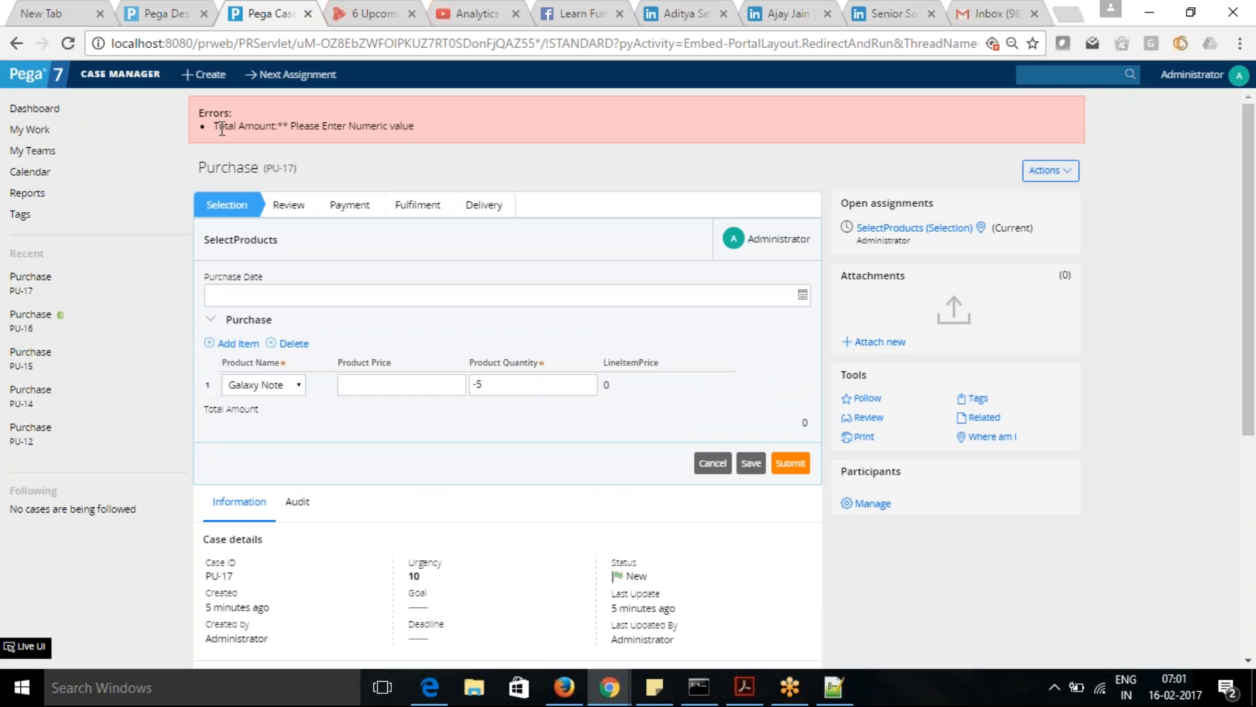
left_click_drag(429, 129, 266, 129)
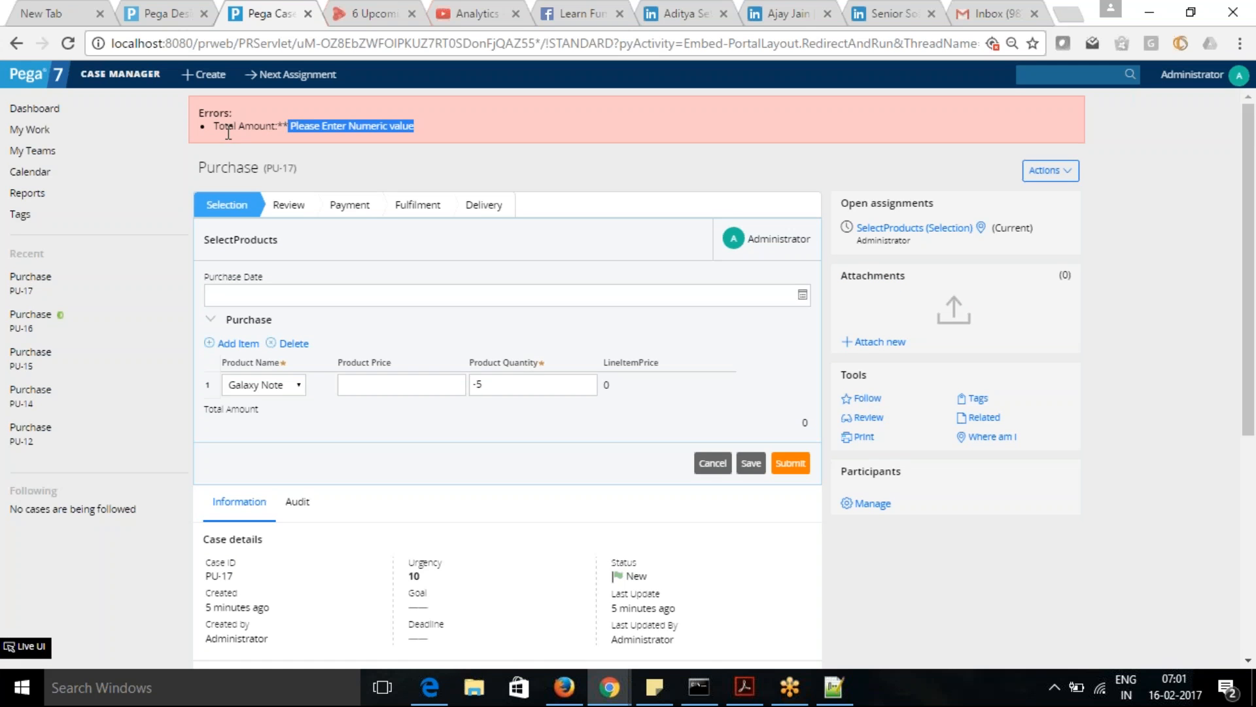
- Set the Galaxy Note item's Product Quantity to 10 and Product Price to 1000, and submit the case
left_click_drag(547, 384, 376, 387)
type("10")
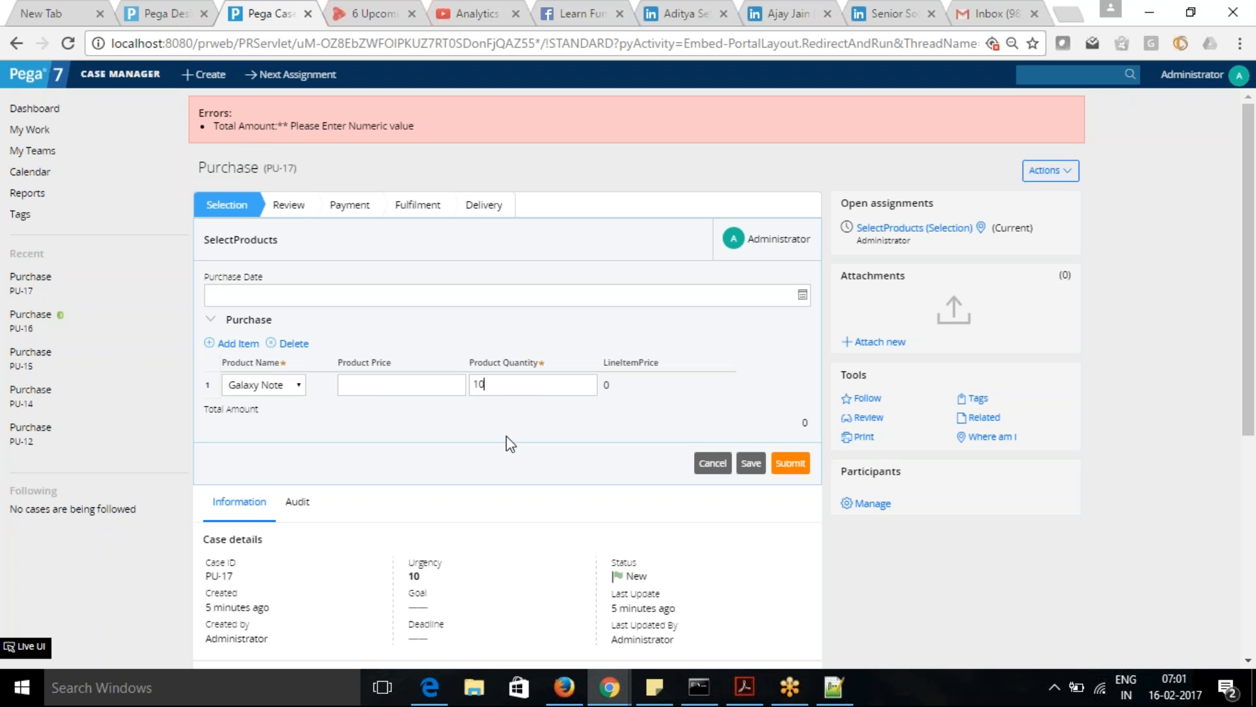
left_click(436, 391)
type("1000")
left_click(791, 463)
key("alt+Tab")
key("alt+Tab")
key("Tab")
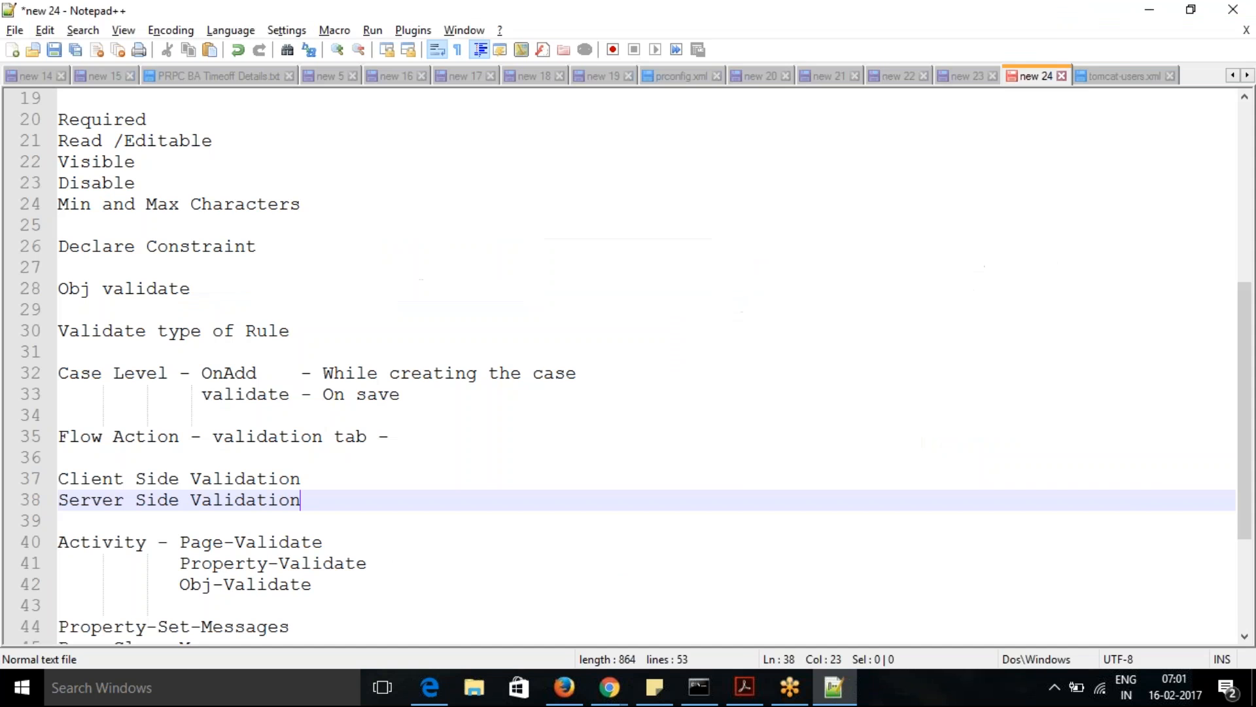
key("alt+Tab")
key("alt+Tab")
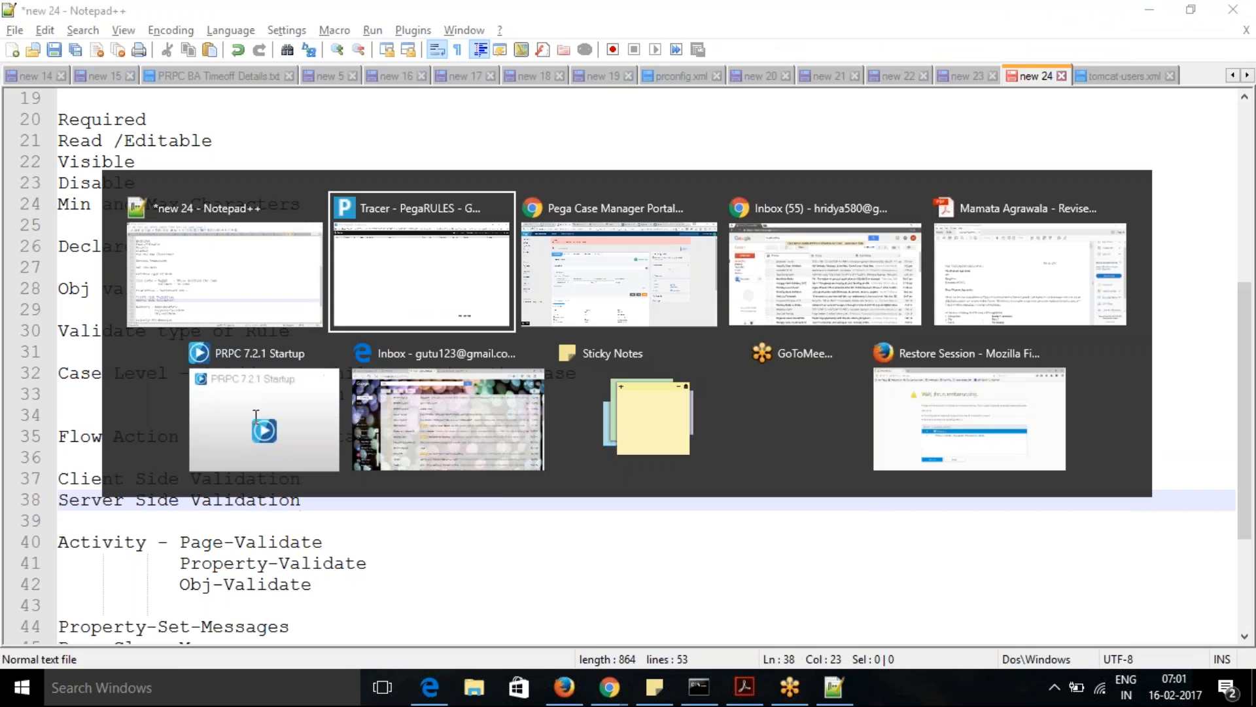
key("alt+Tab")
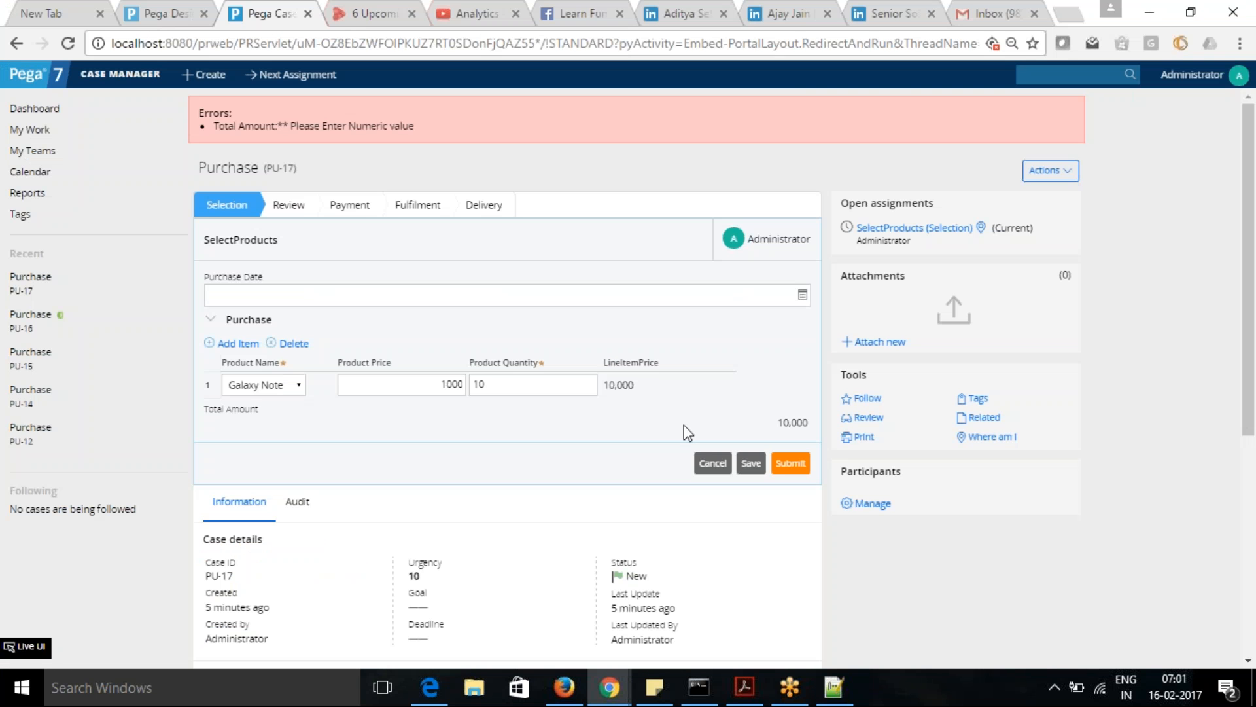
- Review the property name and ValidateAs setting of the Property-Validate step in the CheckProductInfo activity
left_click(159, 18)
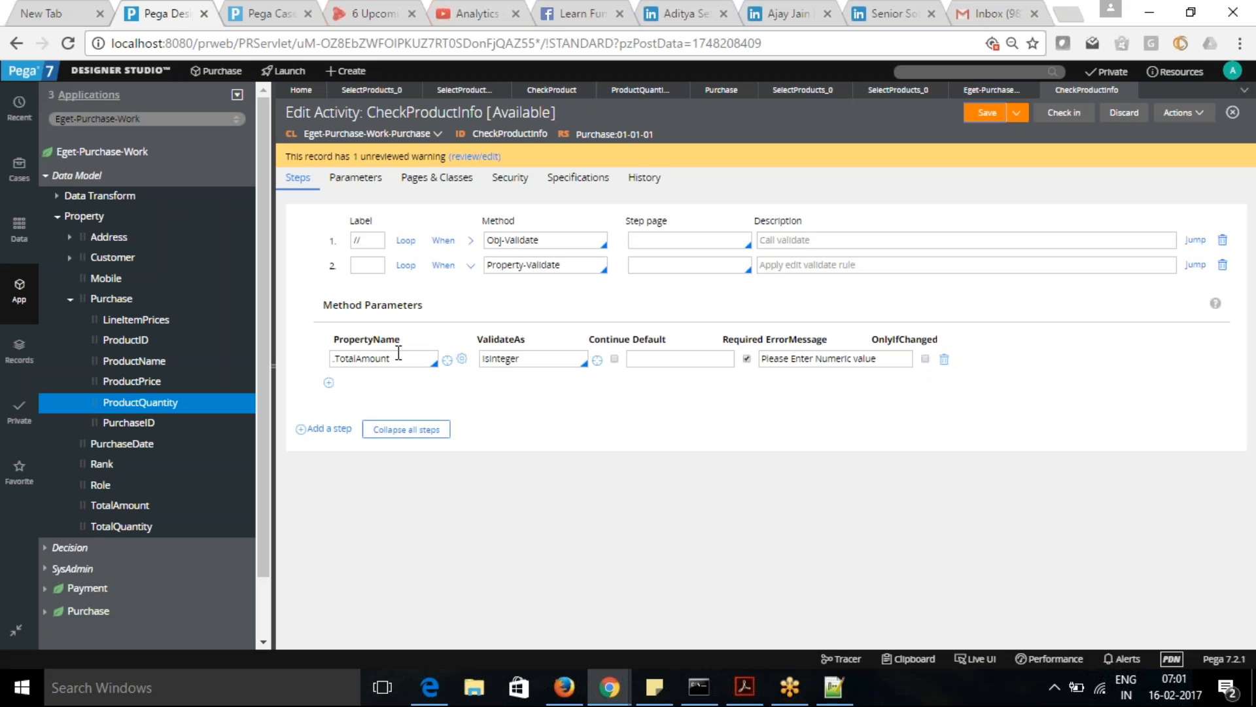
left_click_drag(409, 356, 240, 351)
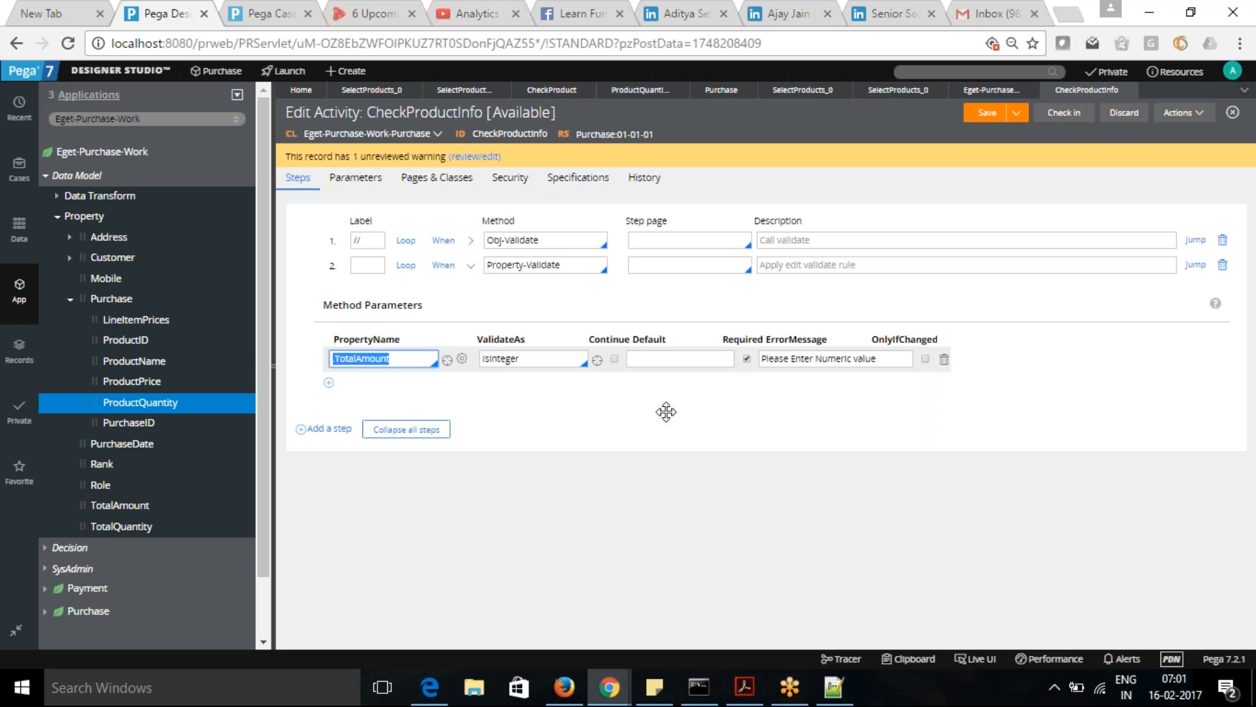
left_click(536, 421)
left_click(541, 360)
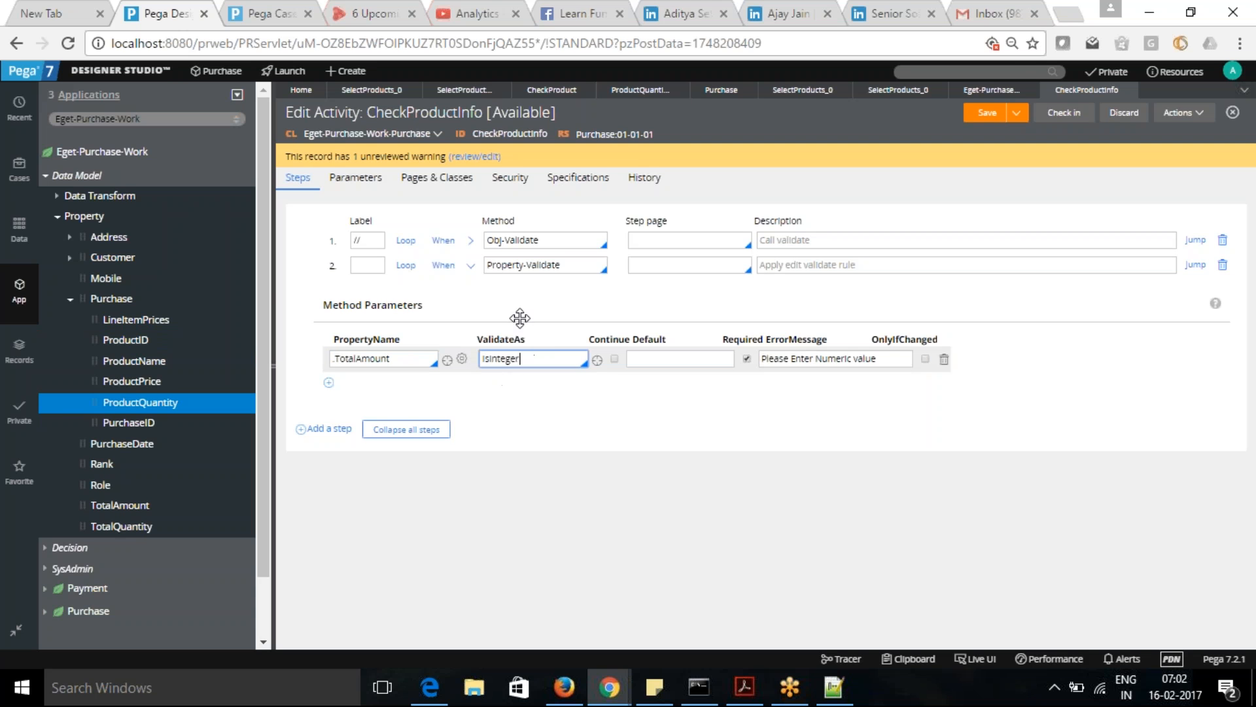
- Submit the PU-17 purchase case with Product Price 100.50 and again with Product Price 100.55
left_click(254, 13)
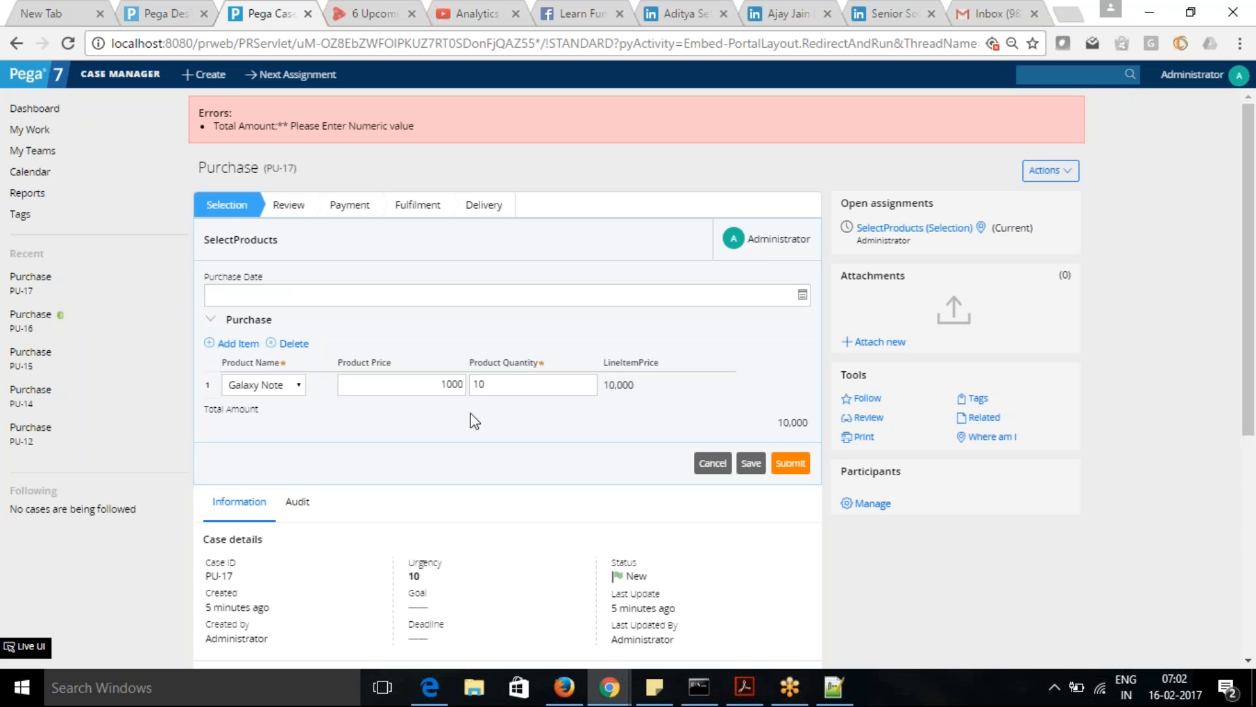
left_click_drag(441, 384, 472, 388)
type("100.50")
left_click(614, 450)
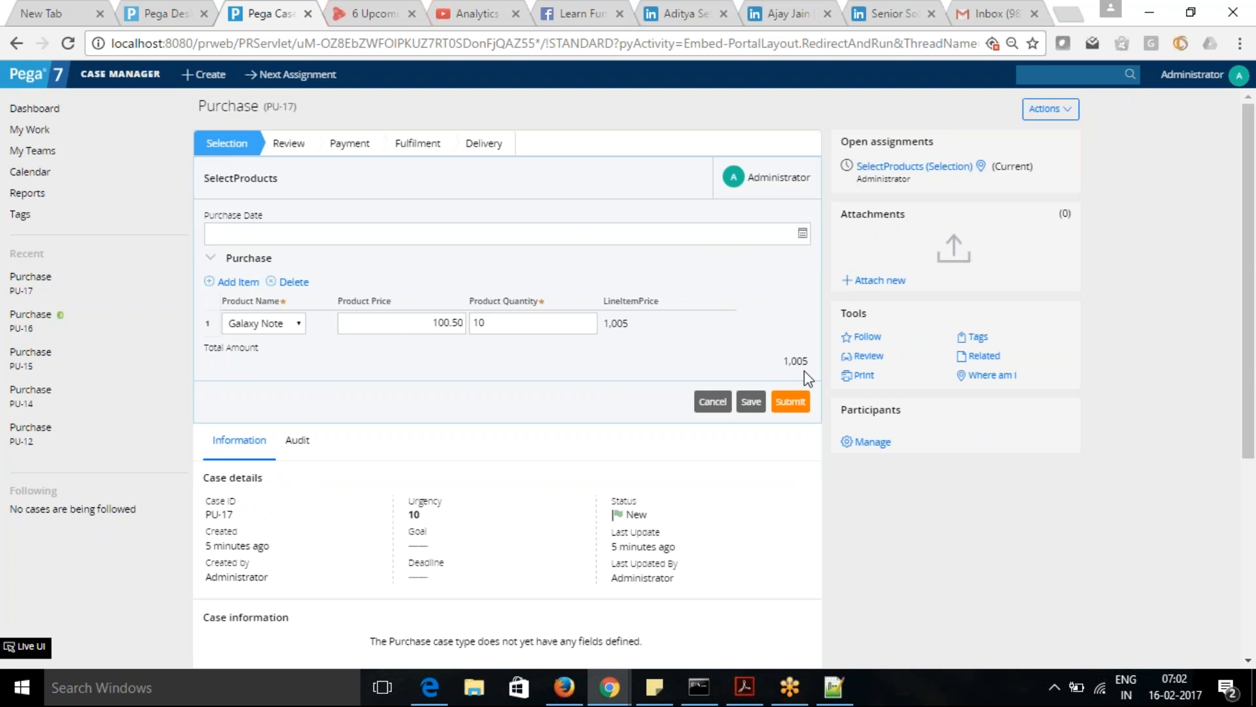
left_click(791, 402)
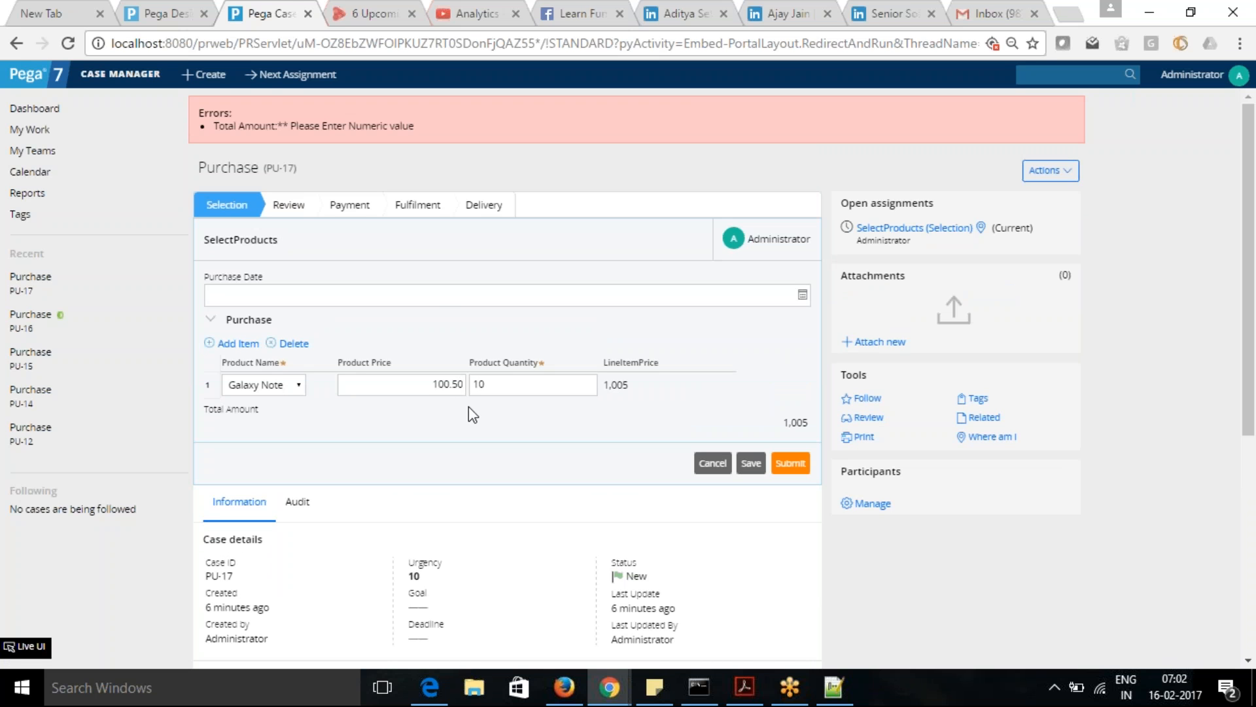
left_click(791, 463)
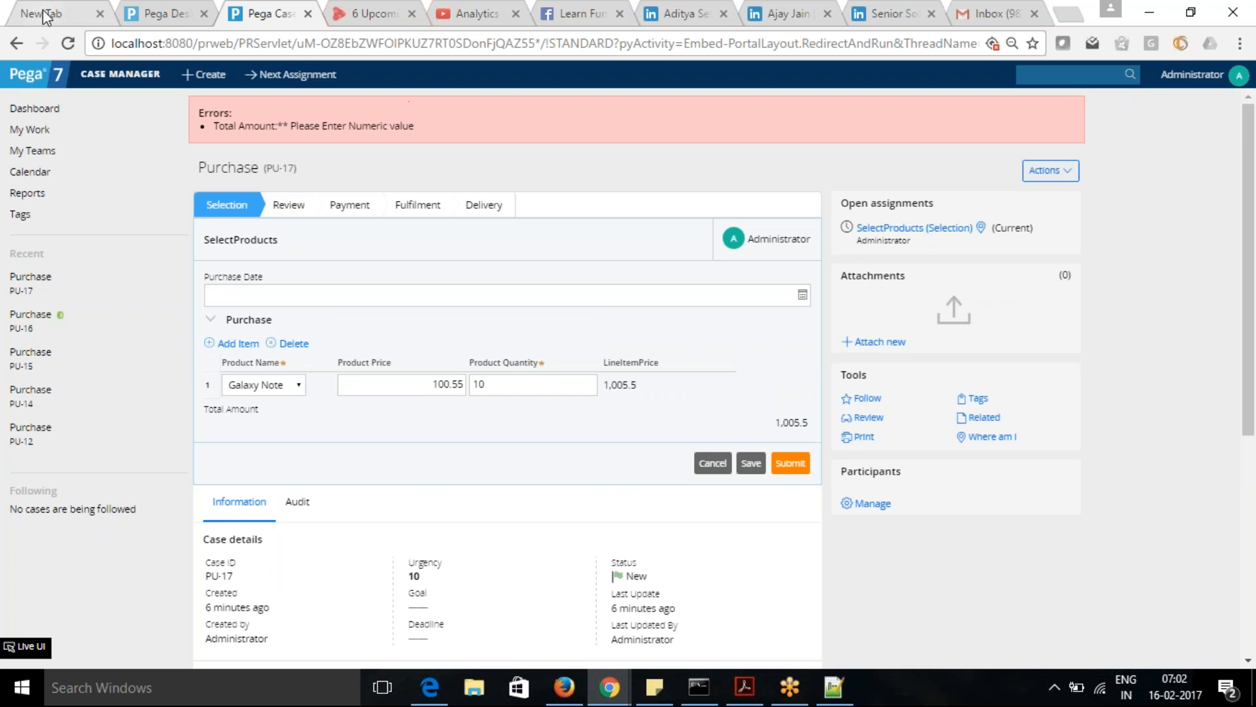
- Comment out the Property-Validate step in the CheckProductInfo activity with the label //
left_click(157, 16)
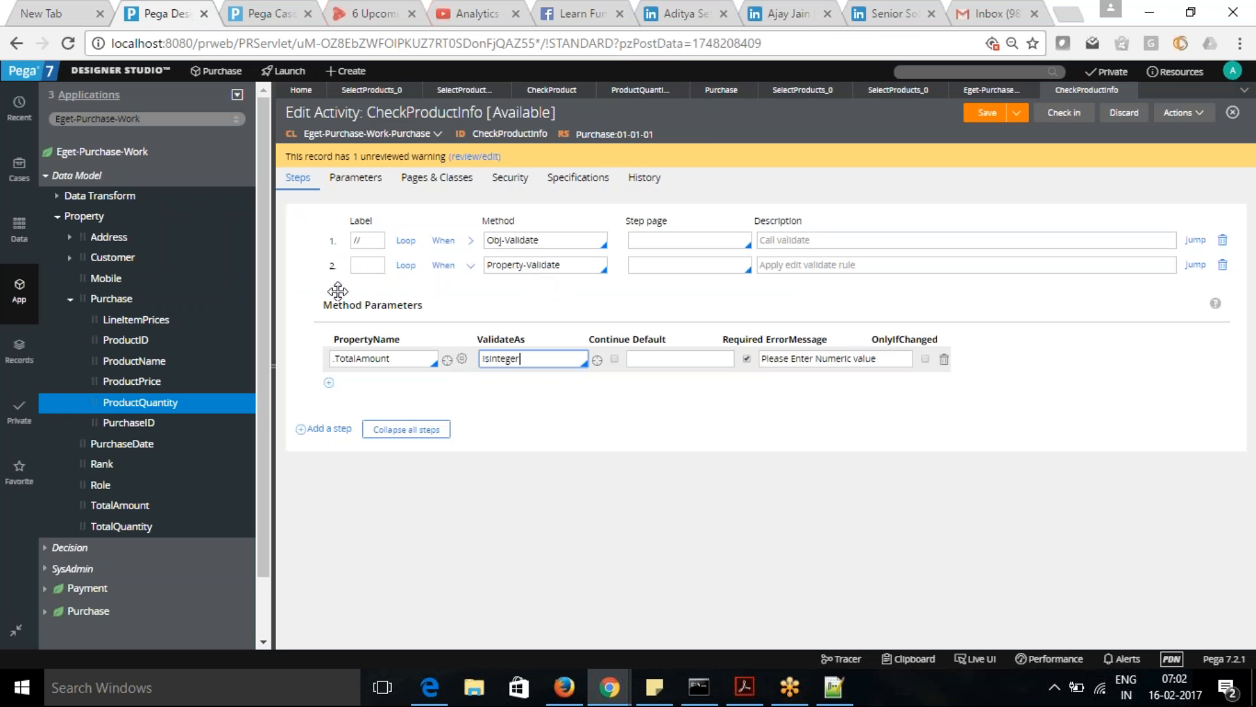
left_click(547, 265)
left_click(367, 265)
type("//")
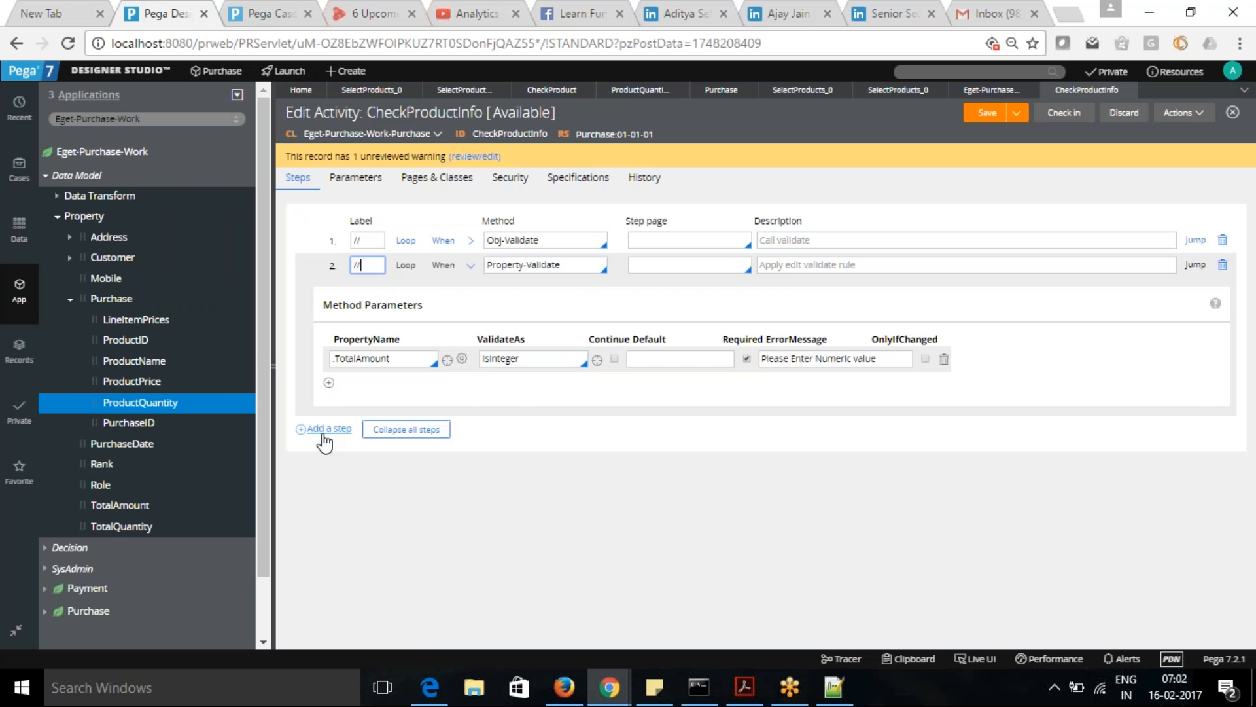
- Add a third step to the activity with the method Page-Validate
left_click(303, 429)
left_click(513, 429)
type("page-Validate")
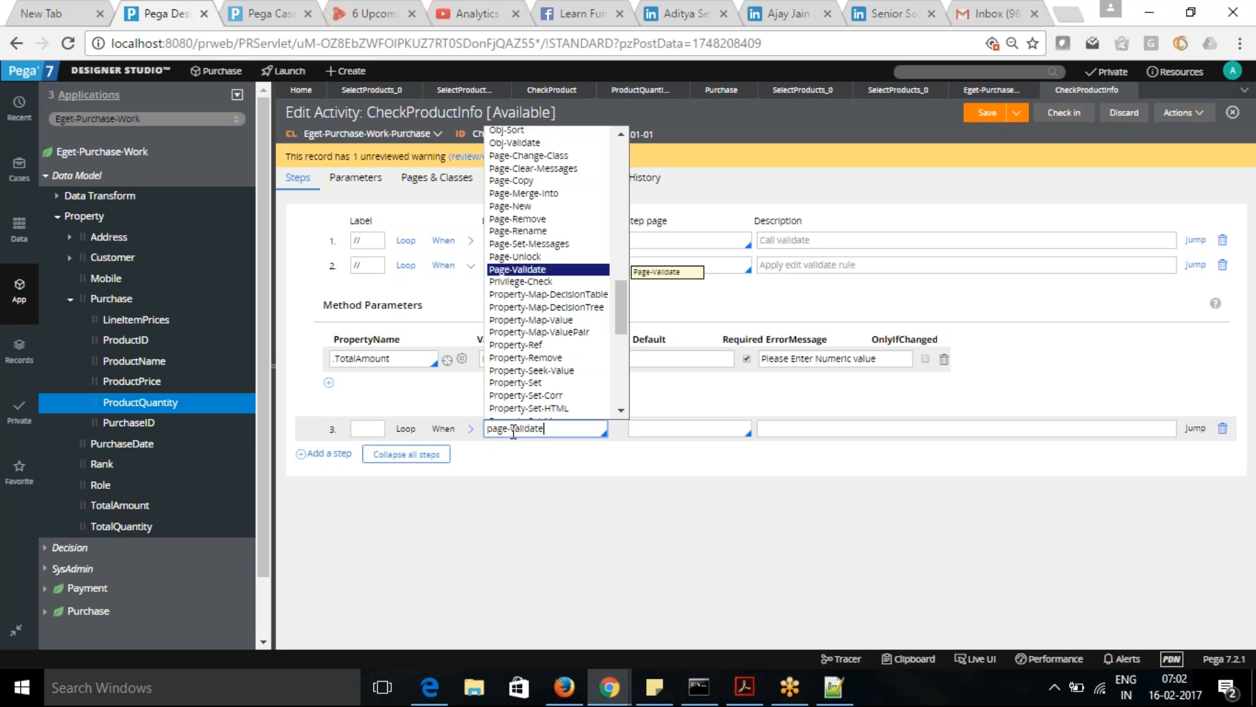
left_click(527, 270)
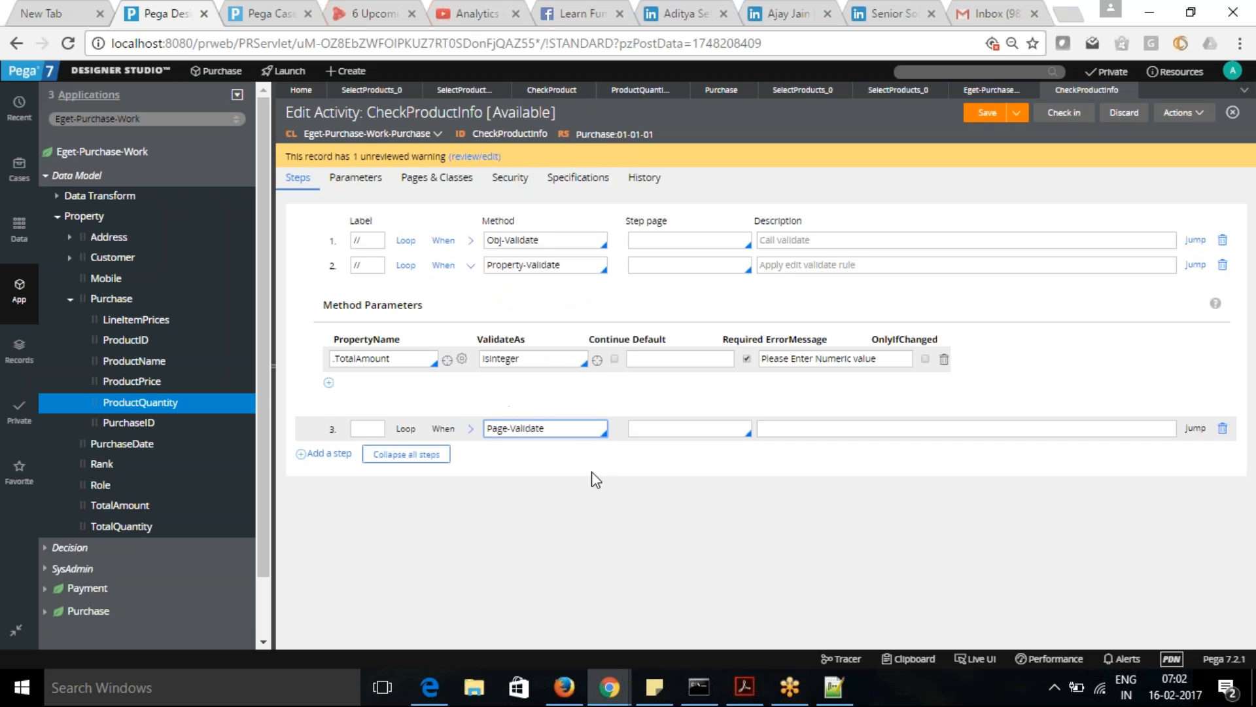
- Change the third step's method to Property-Set-Messages and expand its method parameters
left_click_drag(559, 434, 432, 435)
type("Property-Set-Message")
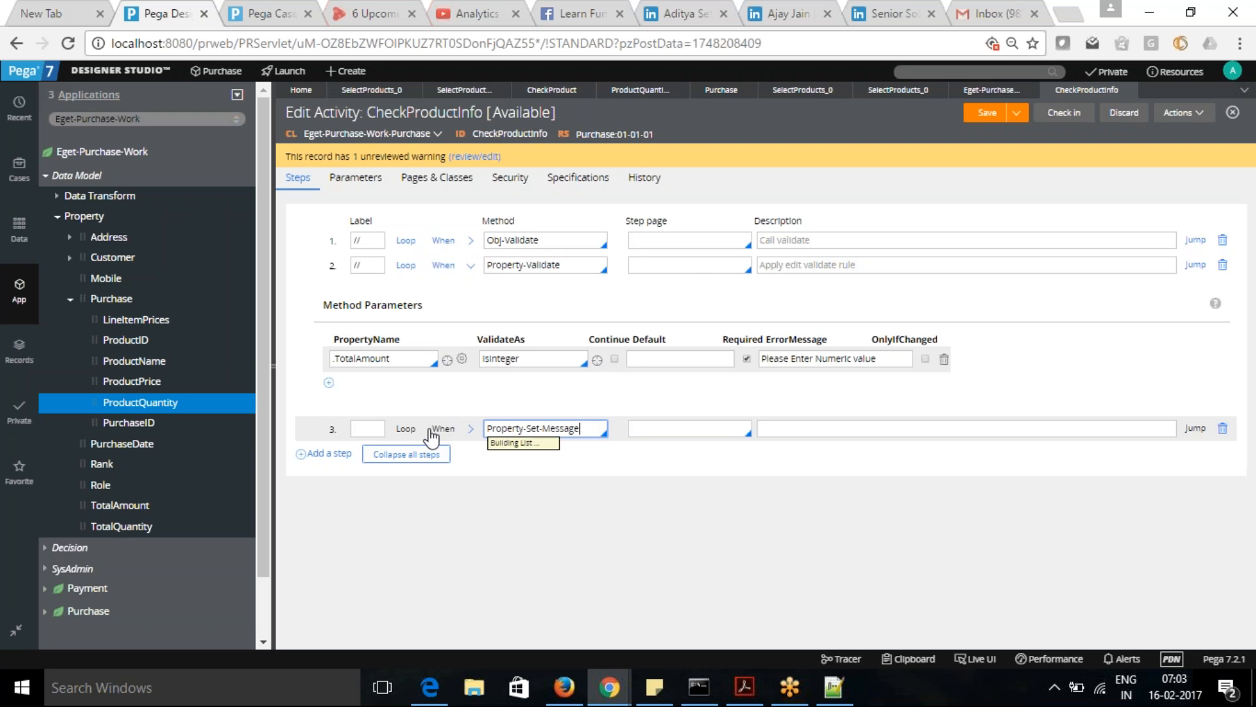
left_click(532, 271)
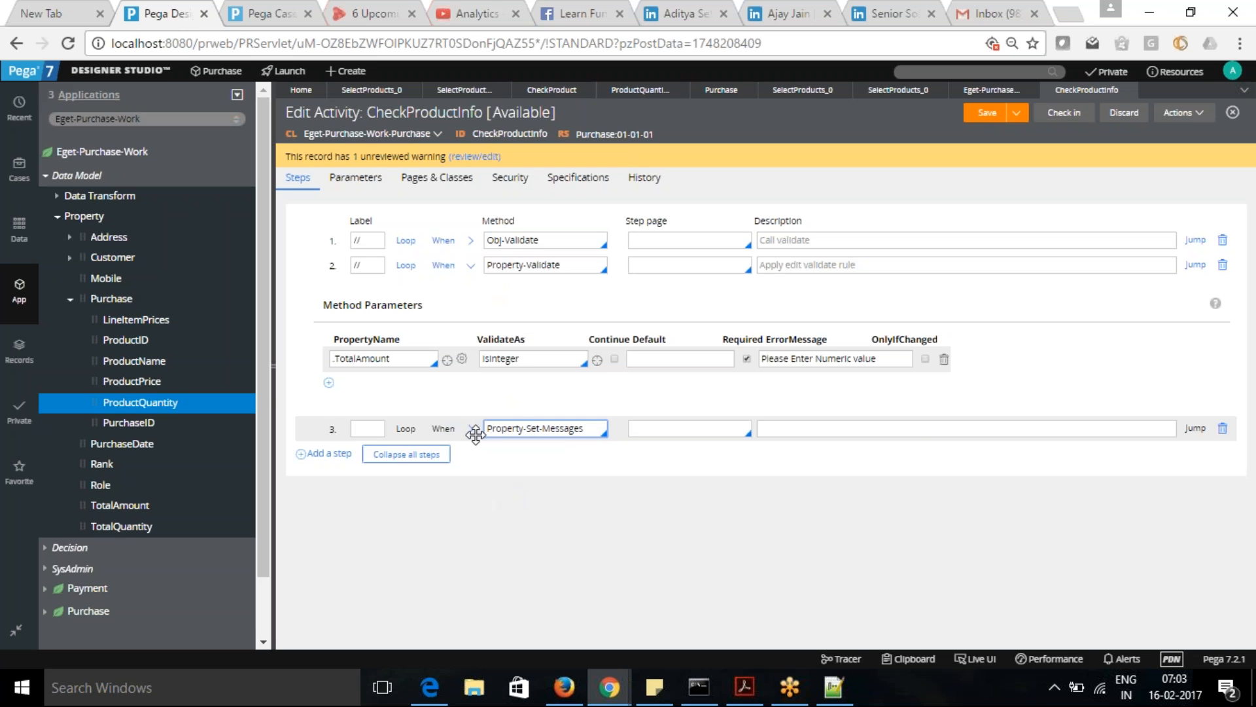
left_click(471, 430)
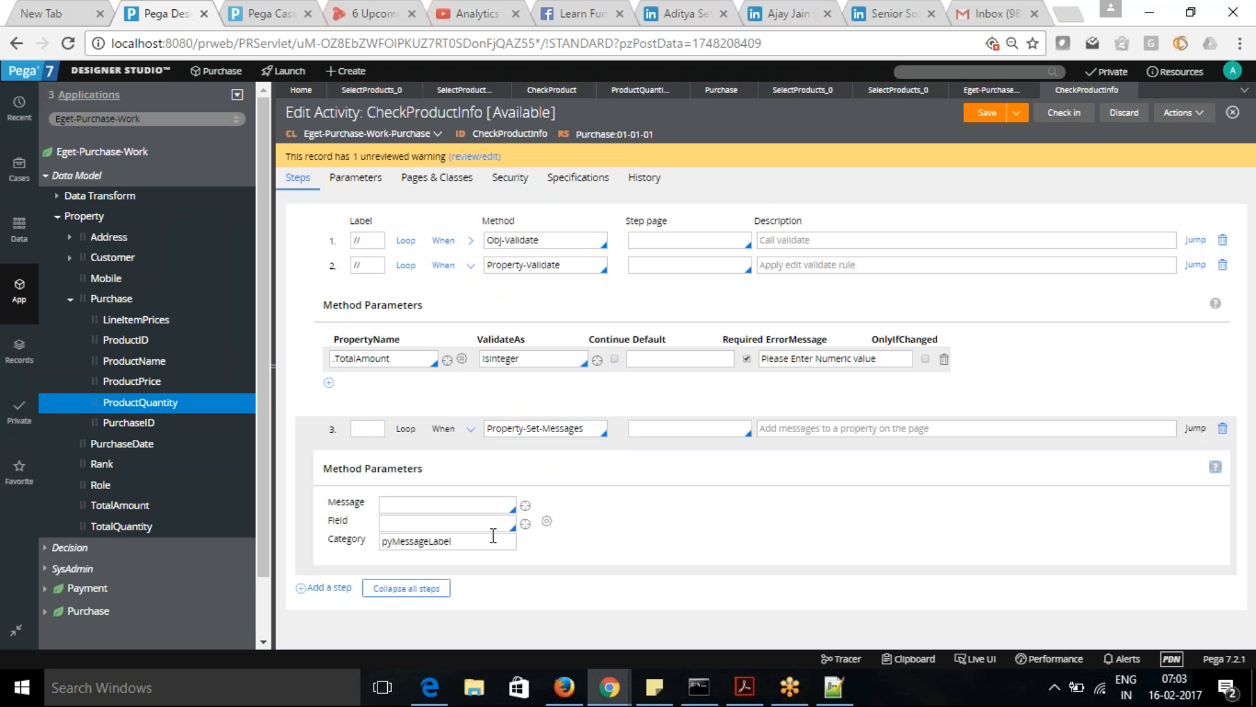
left_click(472, 504)
- Enable a precondition on the Property-Set-Messages step, select the When rule IsProductAvailable and open that rule
left_click(443, 433)
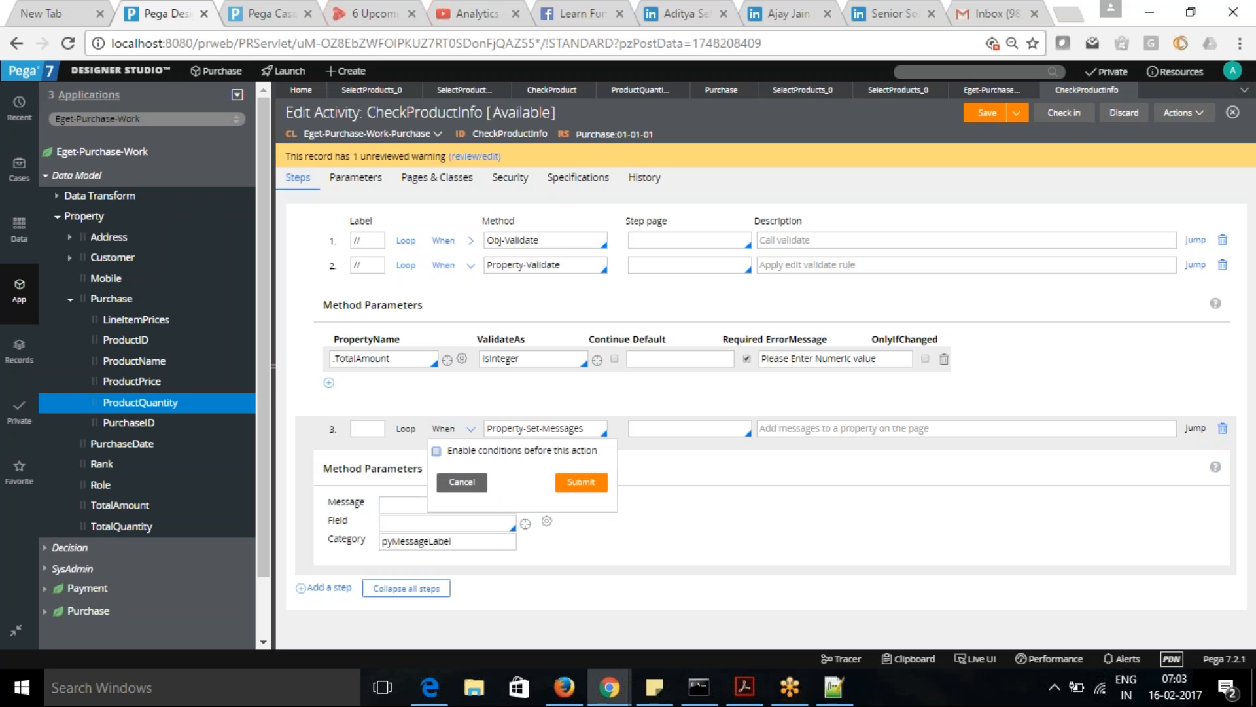
left_click(437, 451)
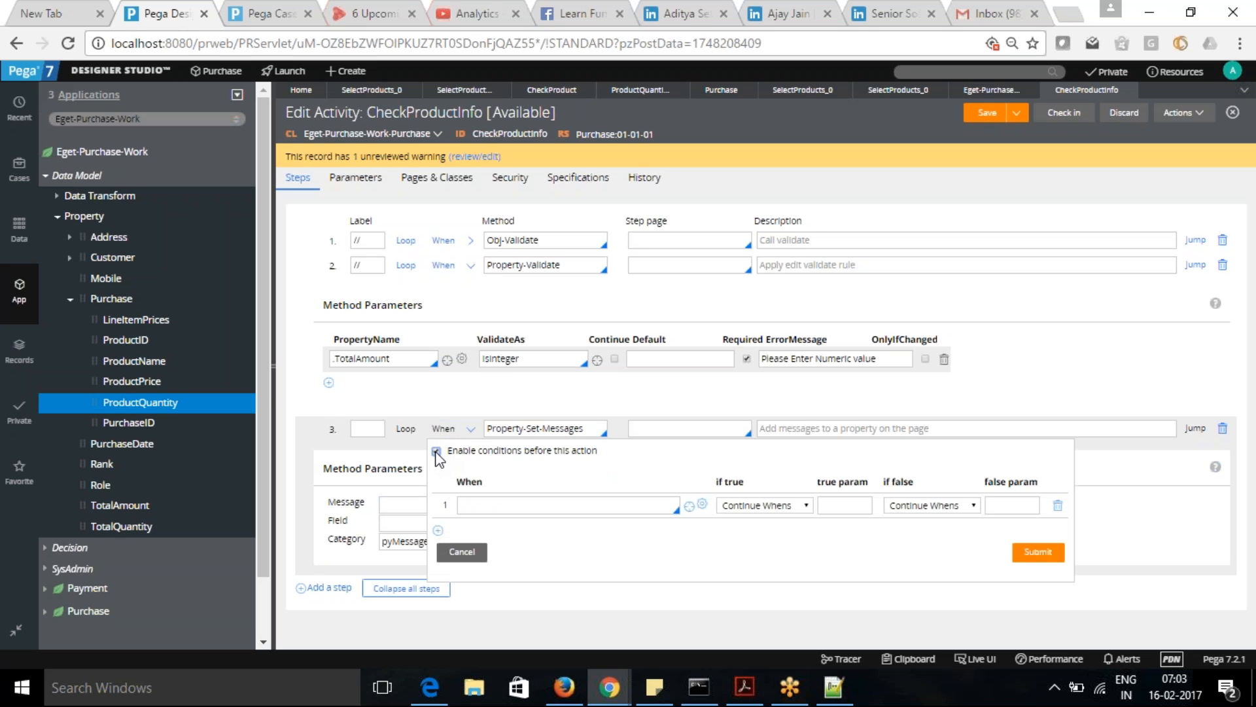
left_click(552, 507)
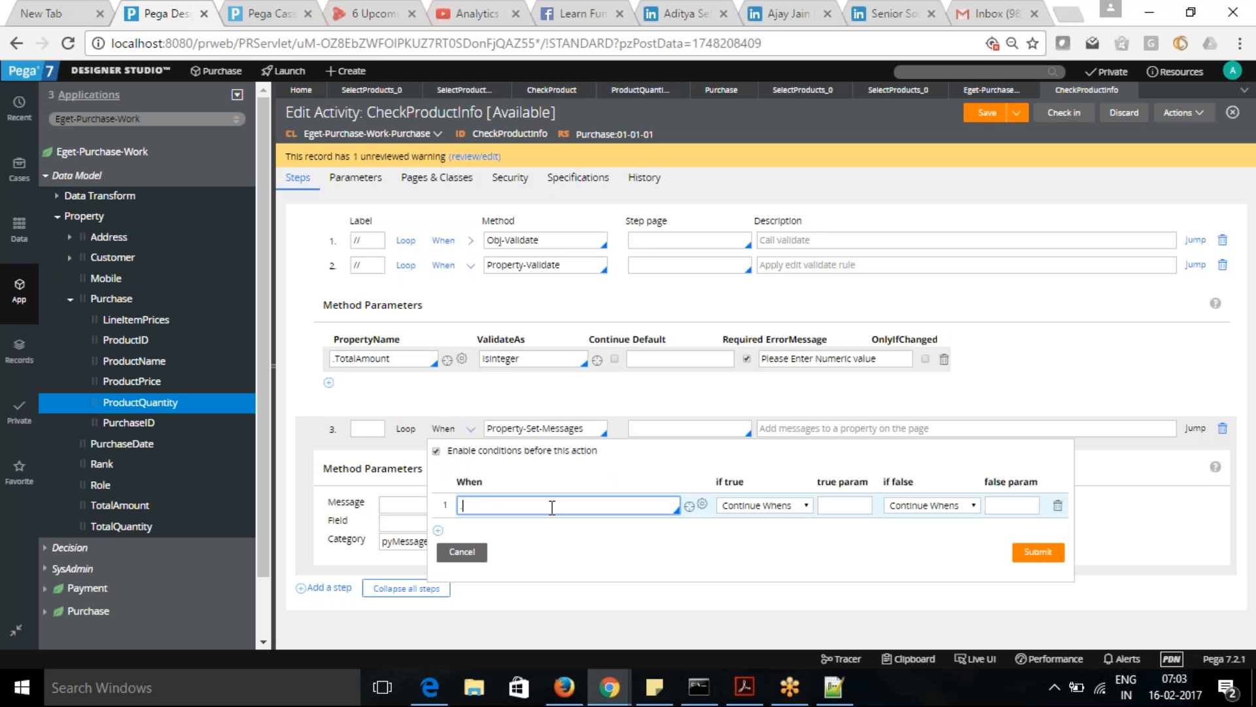
key("BackSpace")
left_click(598, 501)
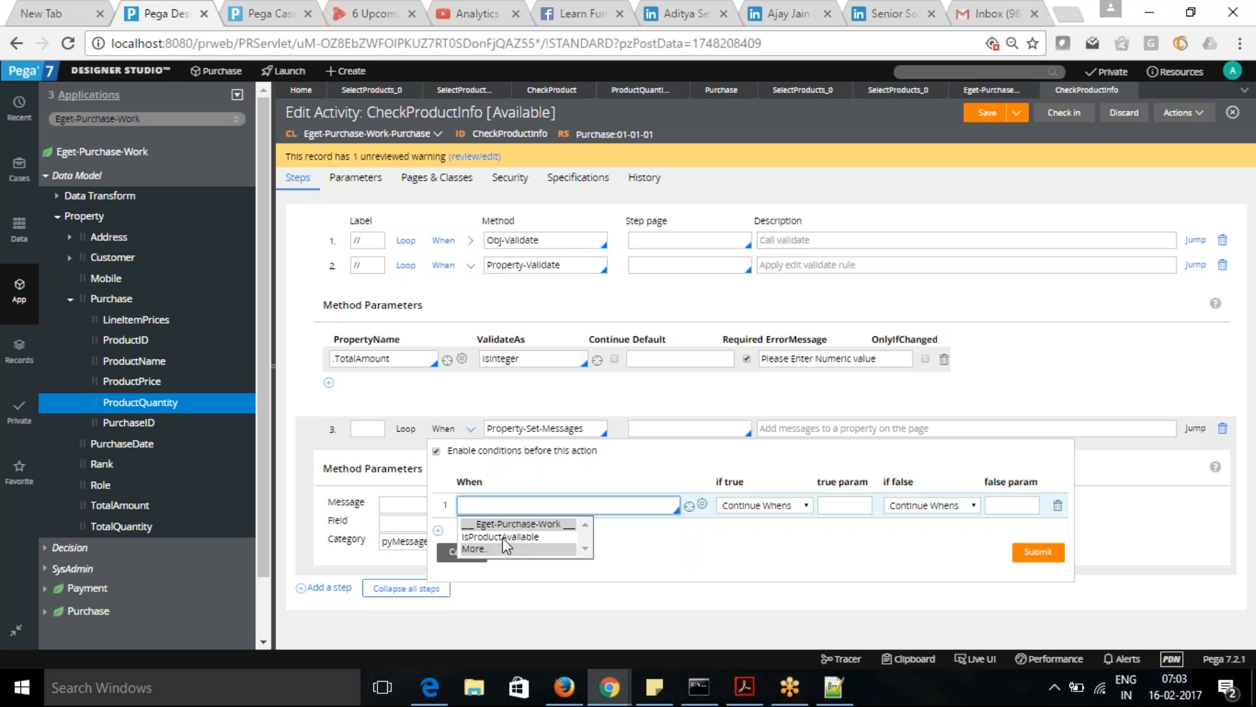
left_click(503, 538)
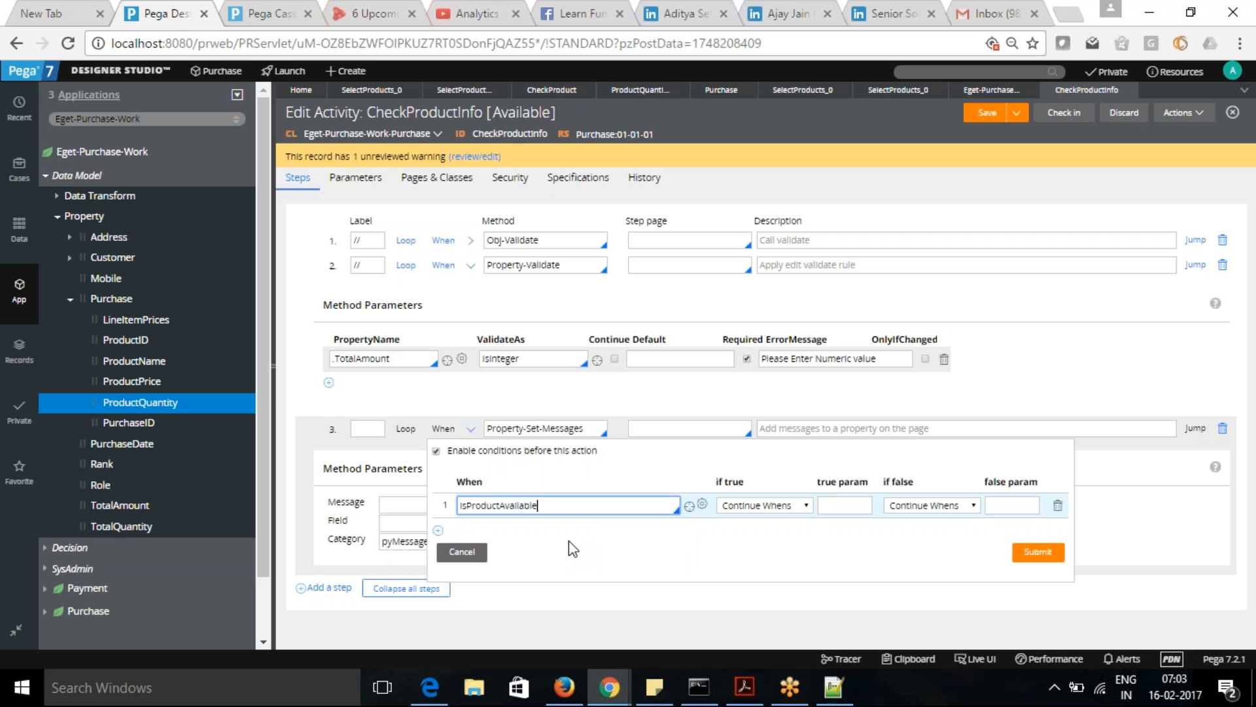
left_click(689, 506)
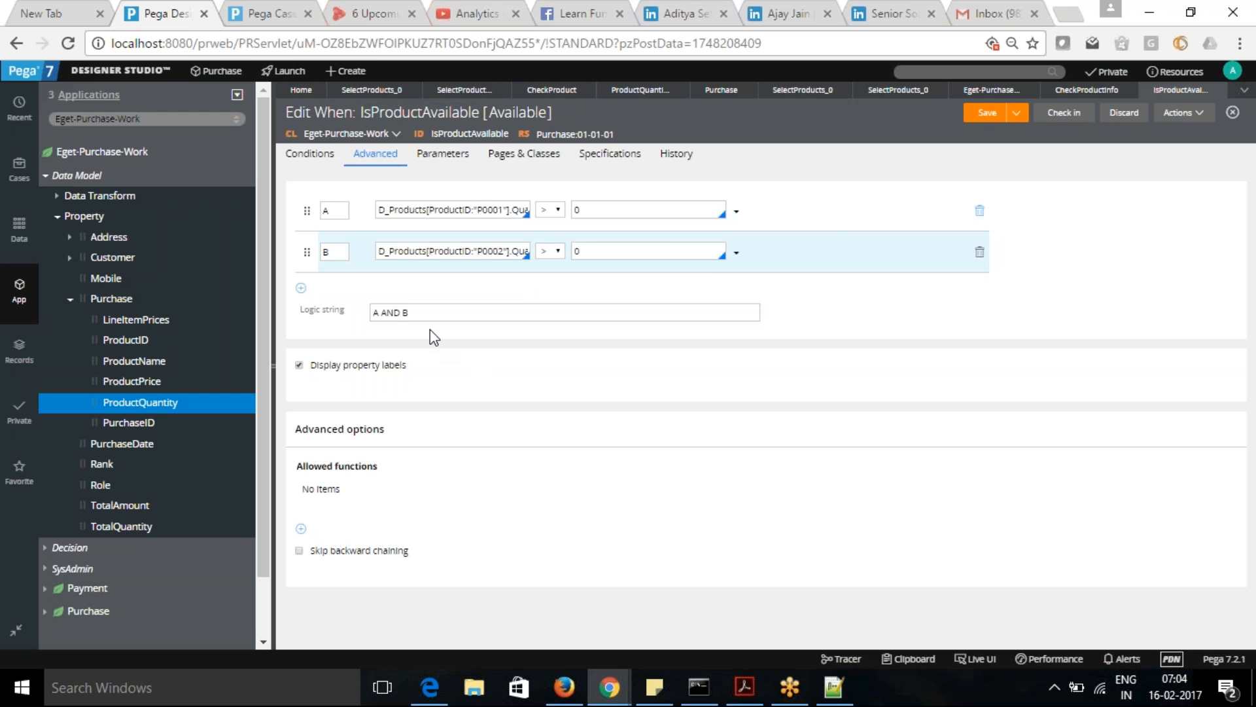
- Delete condition B from the IsProductAvailable rule, set the logic string to A and save the rule
left_click(979, 252)
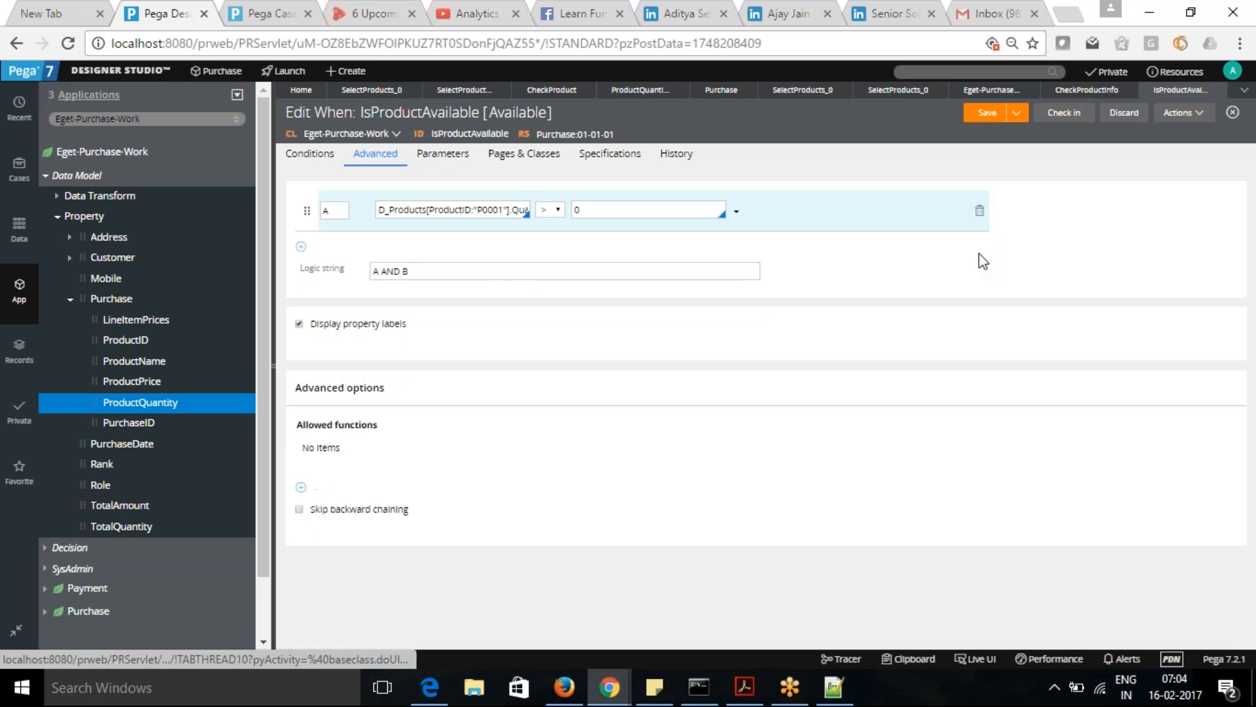
left_click_drag(383, 271, 444, 271)
key("BackSpace")
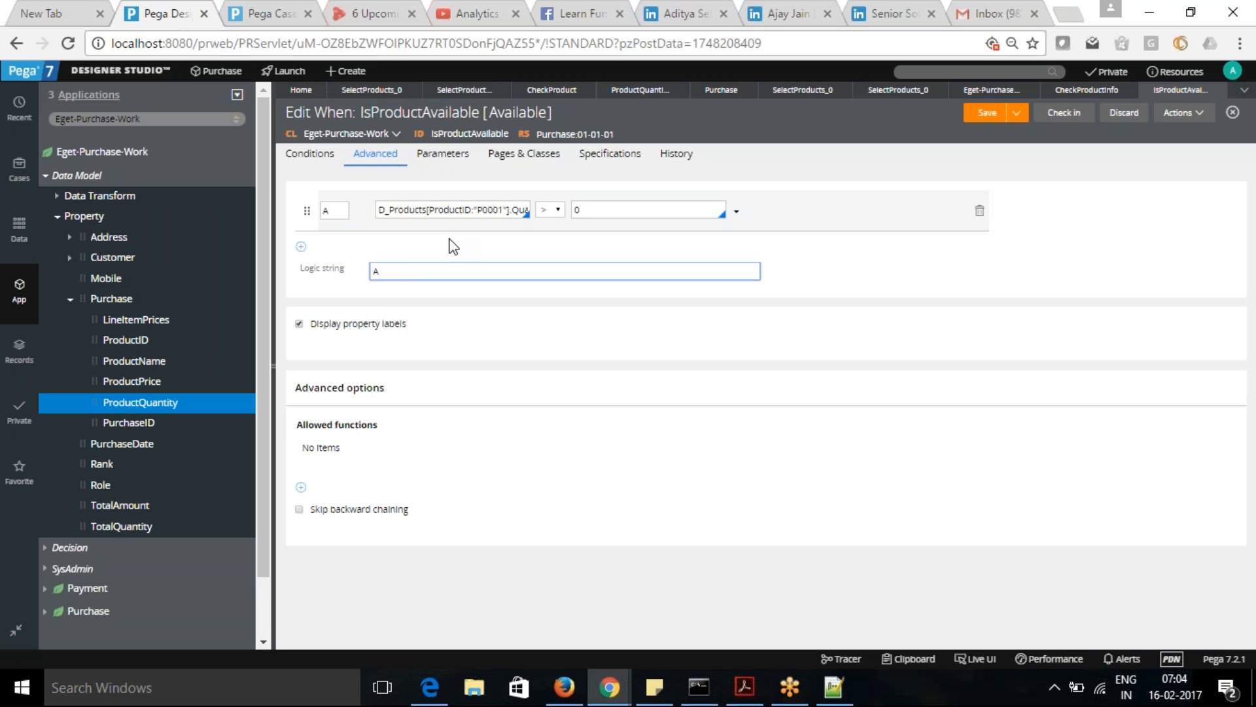
left_click(984, 113)
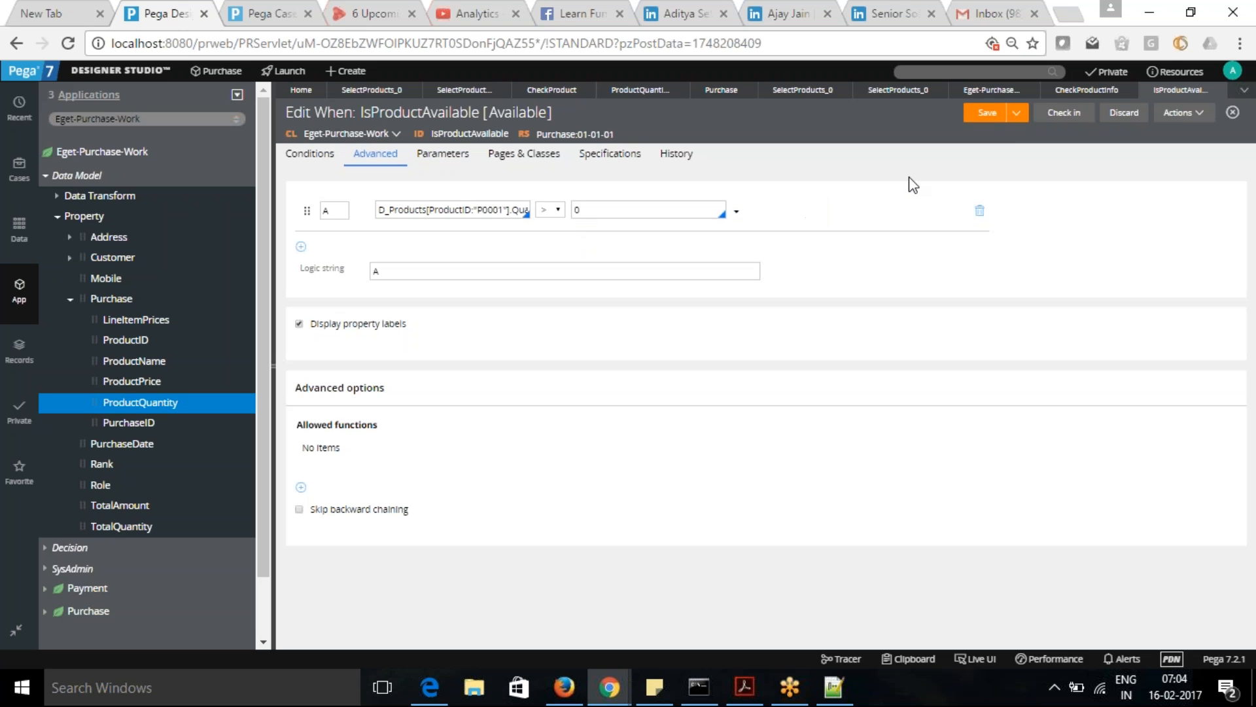
- Back in the CheckProductInfo activity, enable and submit IsProductAvailable as the precondition of the Property-Set-Messages step
left_click(1086, 92)
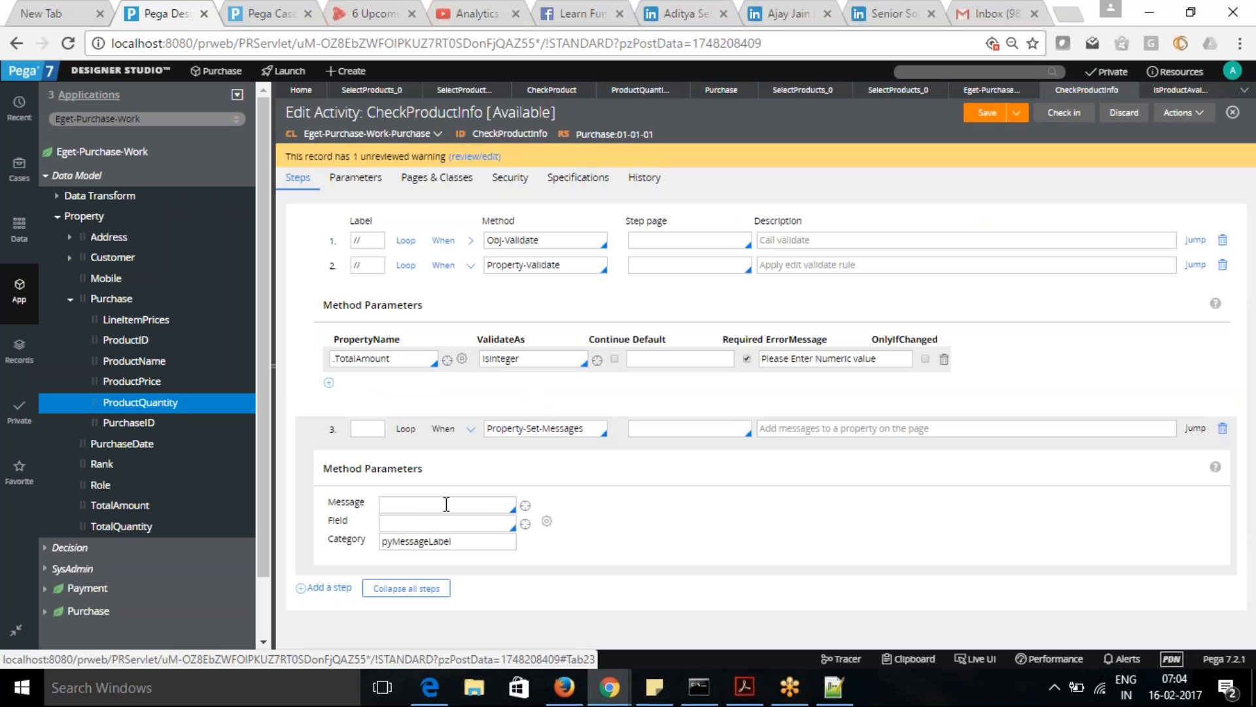
left_click(420, 540)
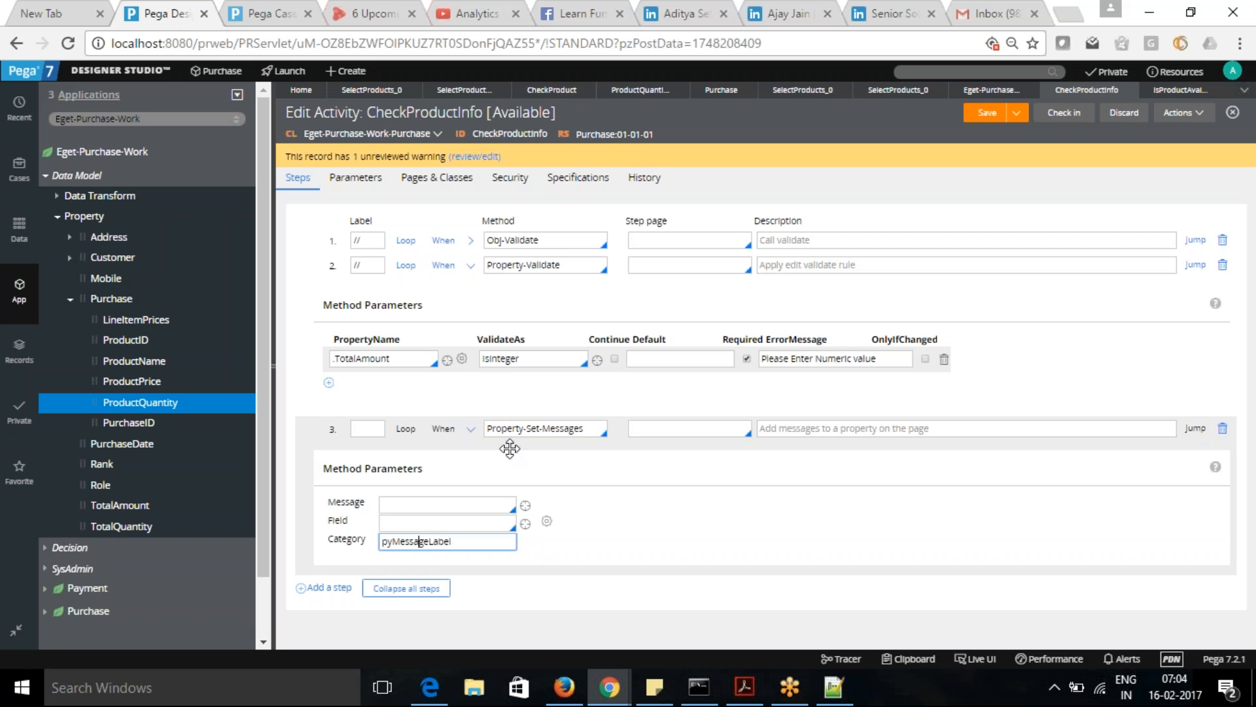
left_click(443, 429)
left_click(436, 451)
left_click(476, 503)
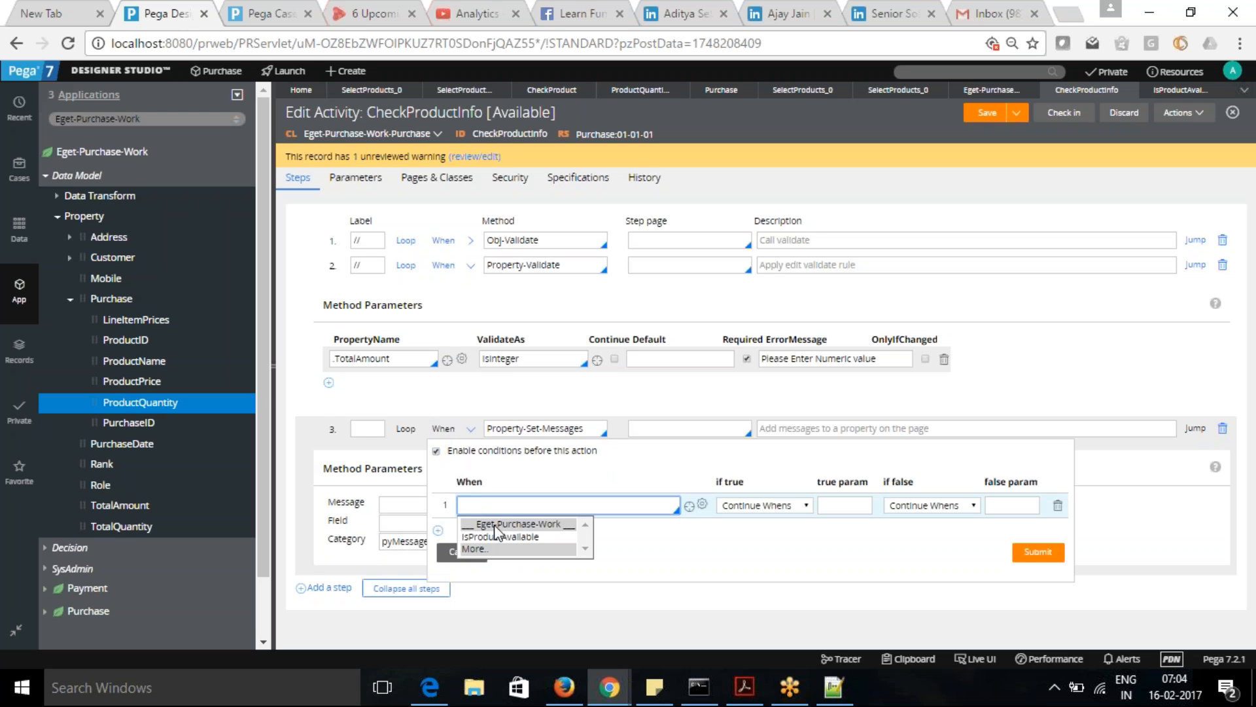
left_click(497, 540)
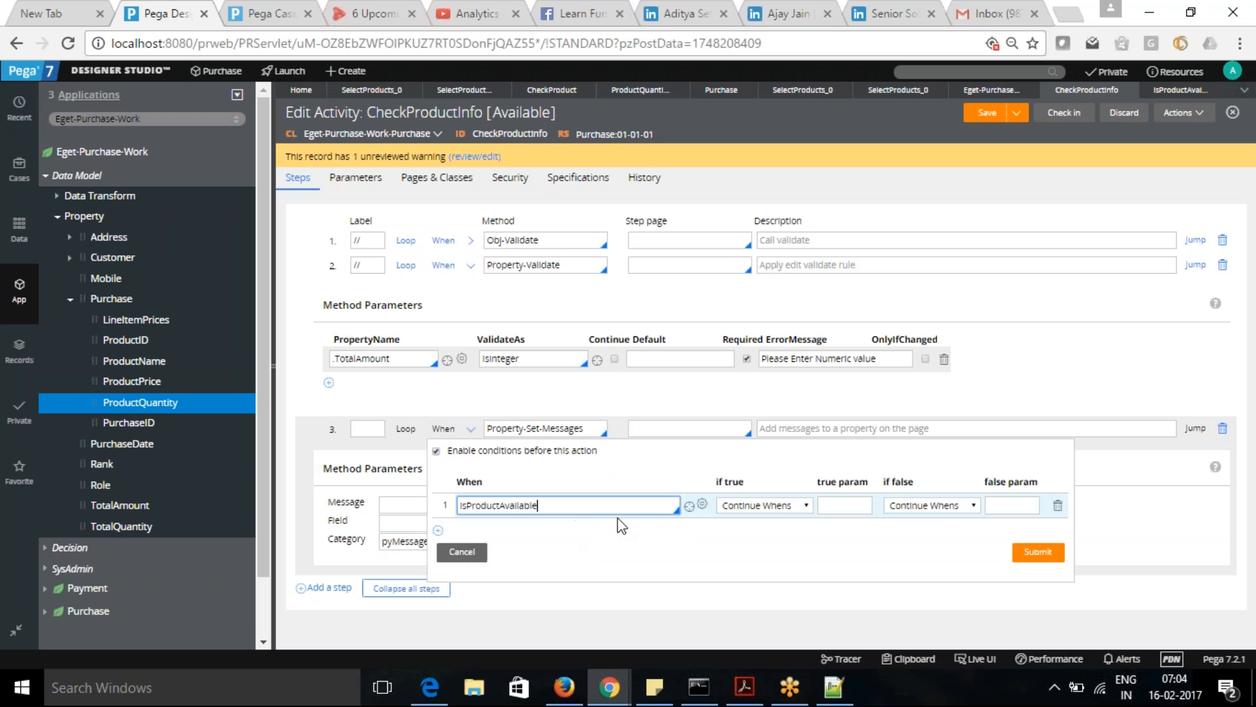
left_click(1049, 556)
- Enter Product Date as the message of the Property-Set-Messages step
left_click(423, 505)
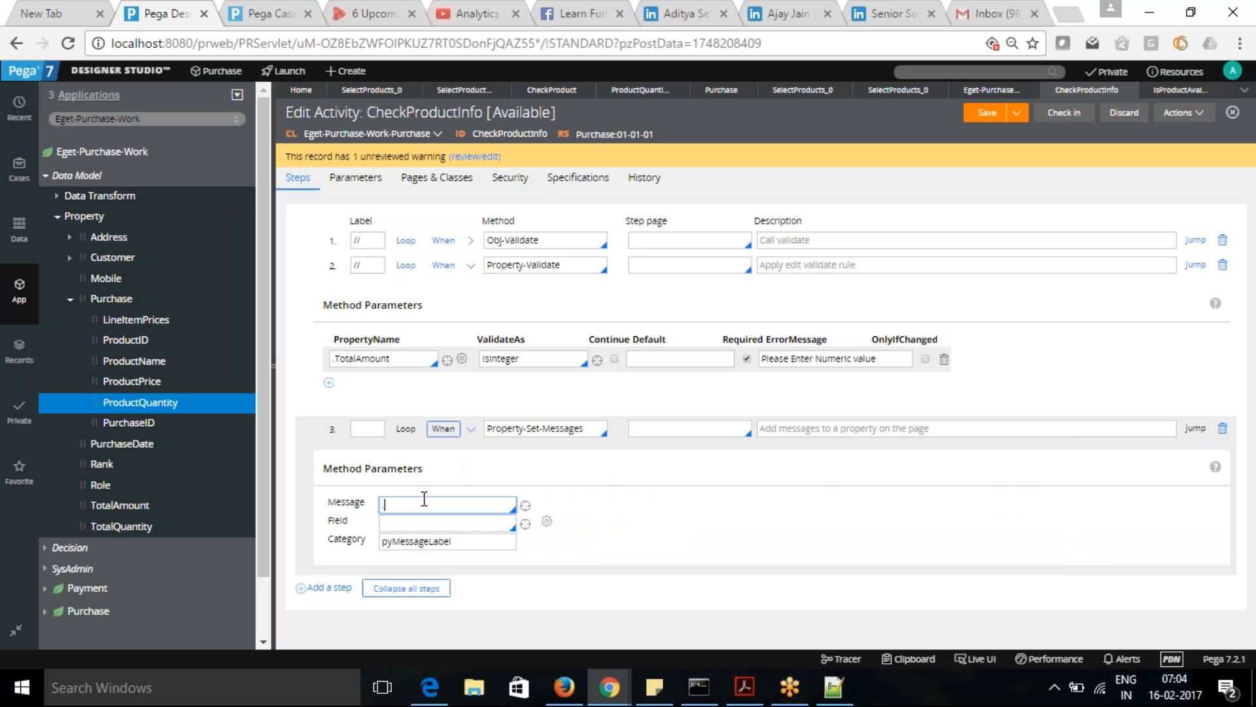
type("Product")
type("Date")
- Set the Property-Set-Messages step's field to .PurchaseDate and save the activity
left_click(429, 525)
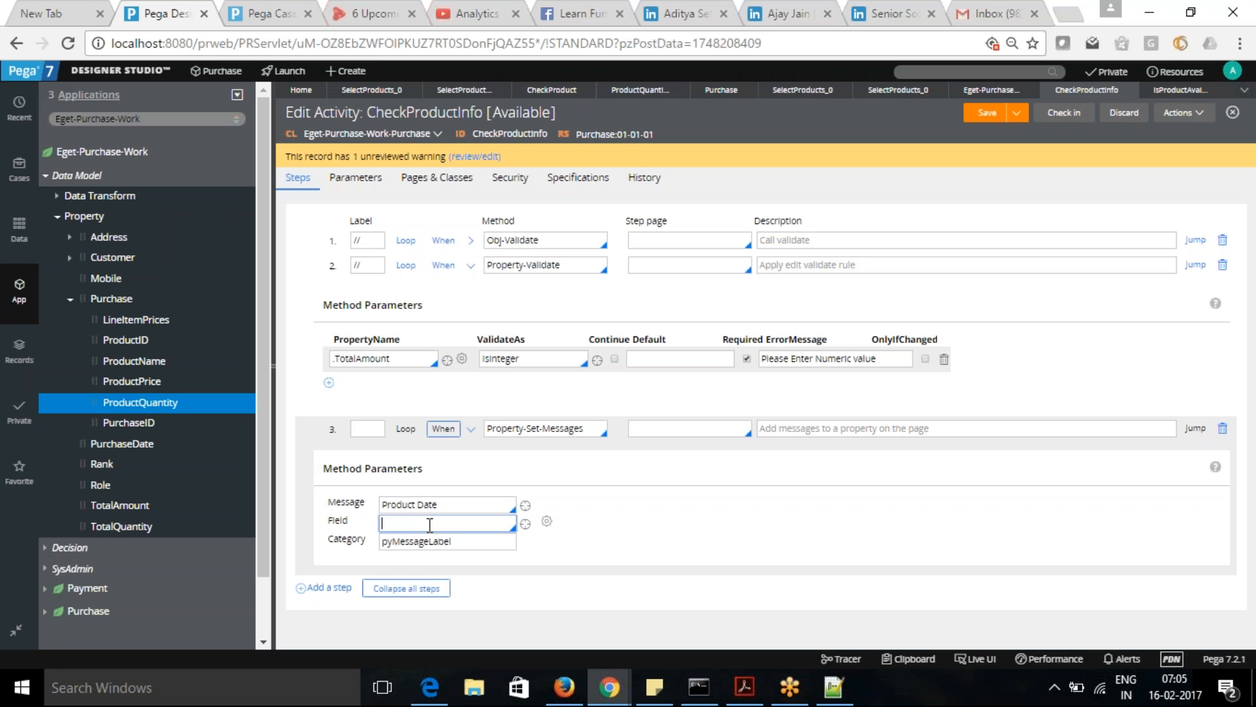
type(".")
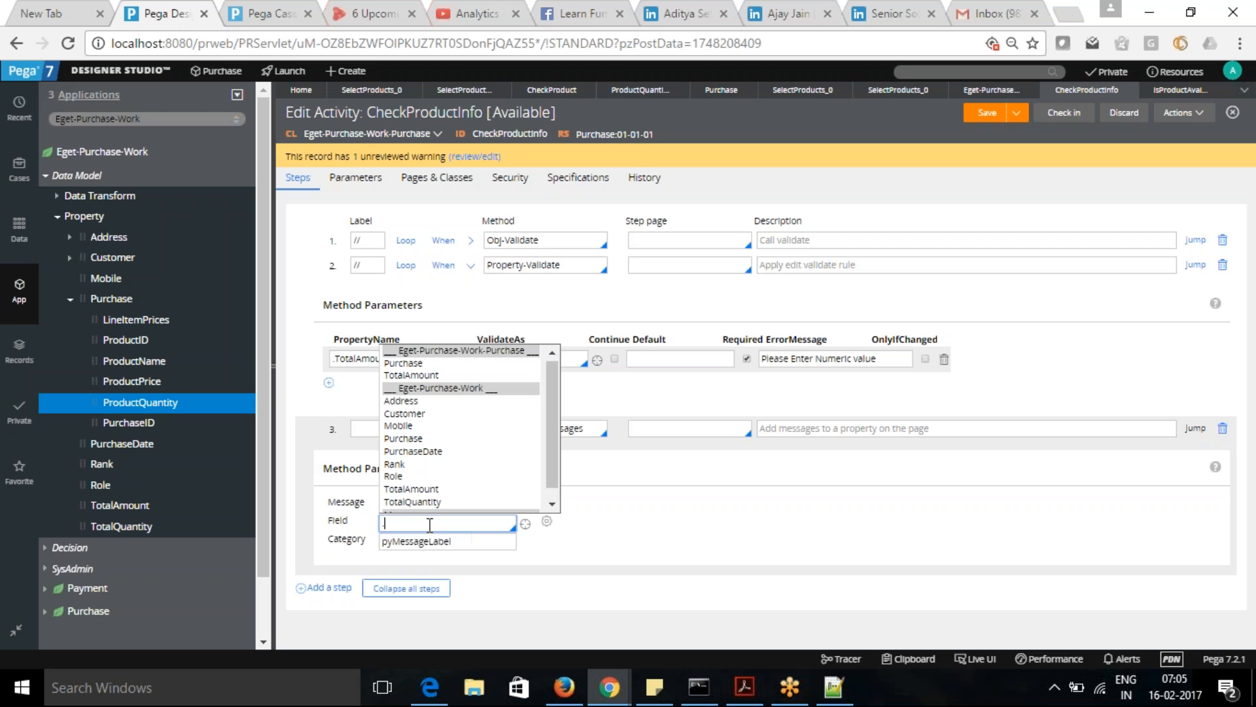
left_click(420, 437)
triple_click(446, 528)
type(".")
left_click(419, 452)
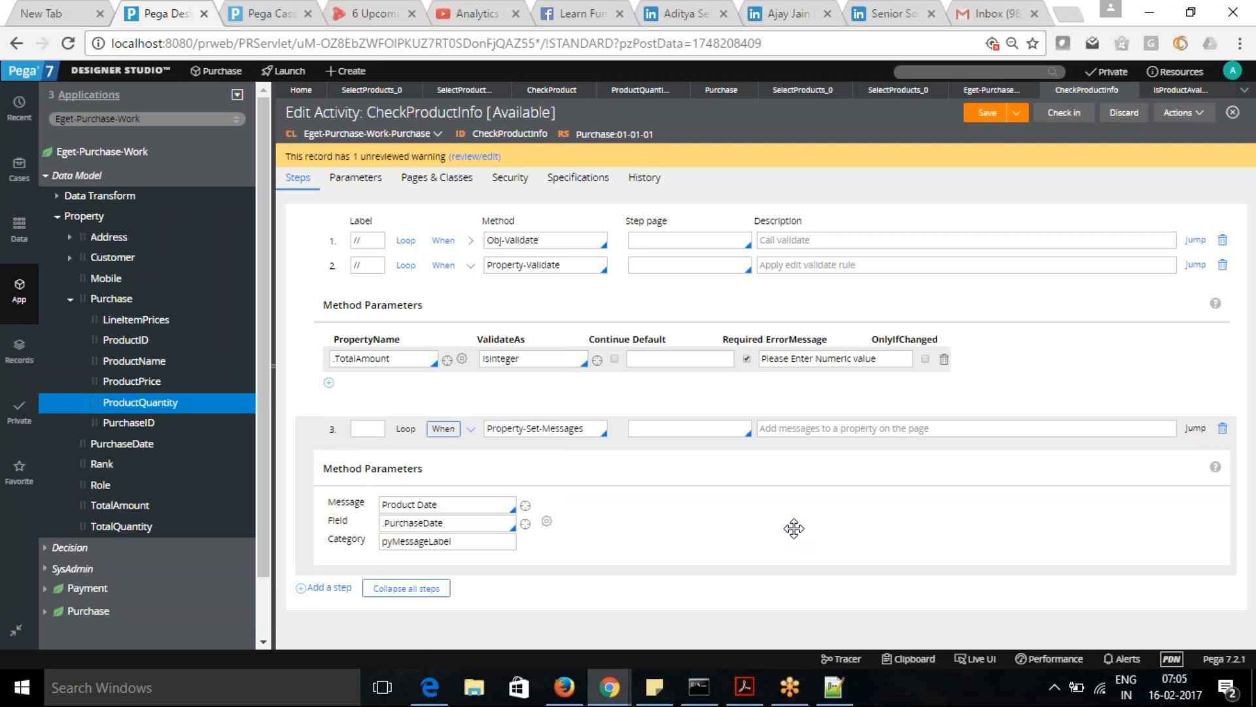
left_click(984, 116)
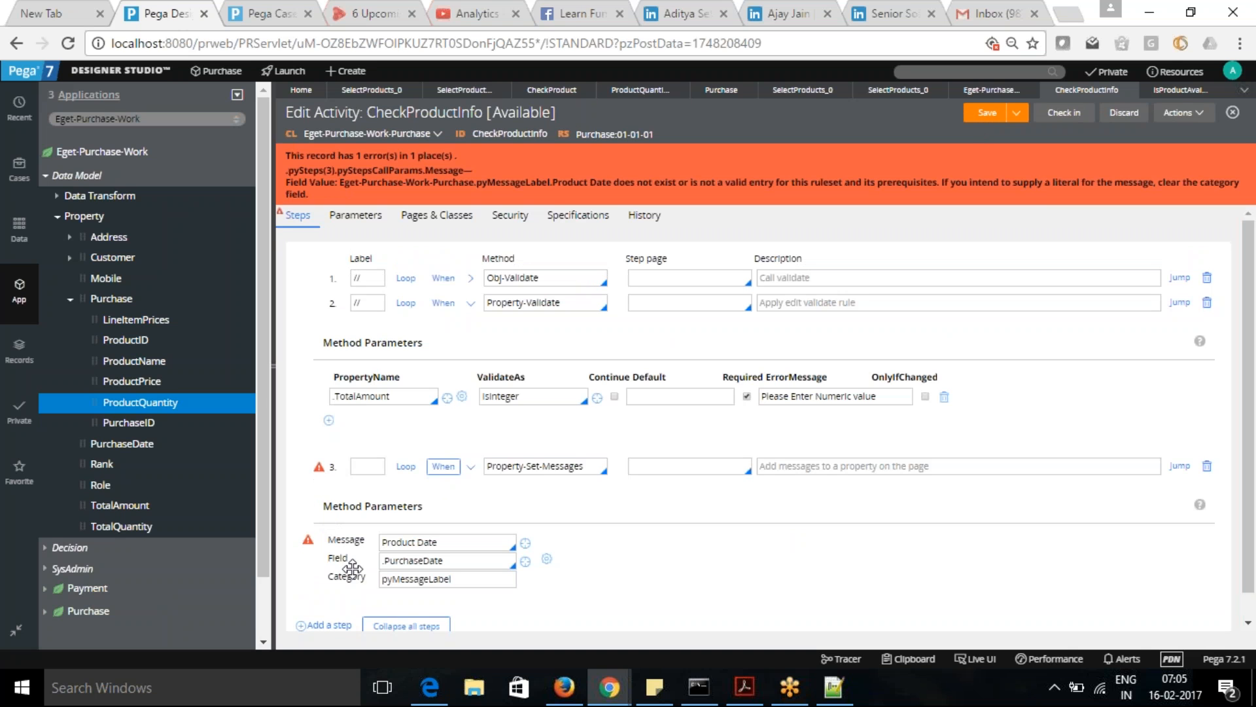
- Try to save the activity with the message Product Date enclosed in double quotes
left_click(384, 541)
type("'")
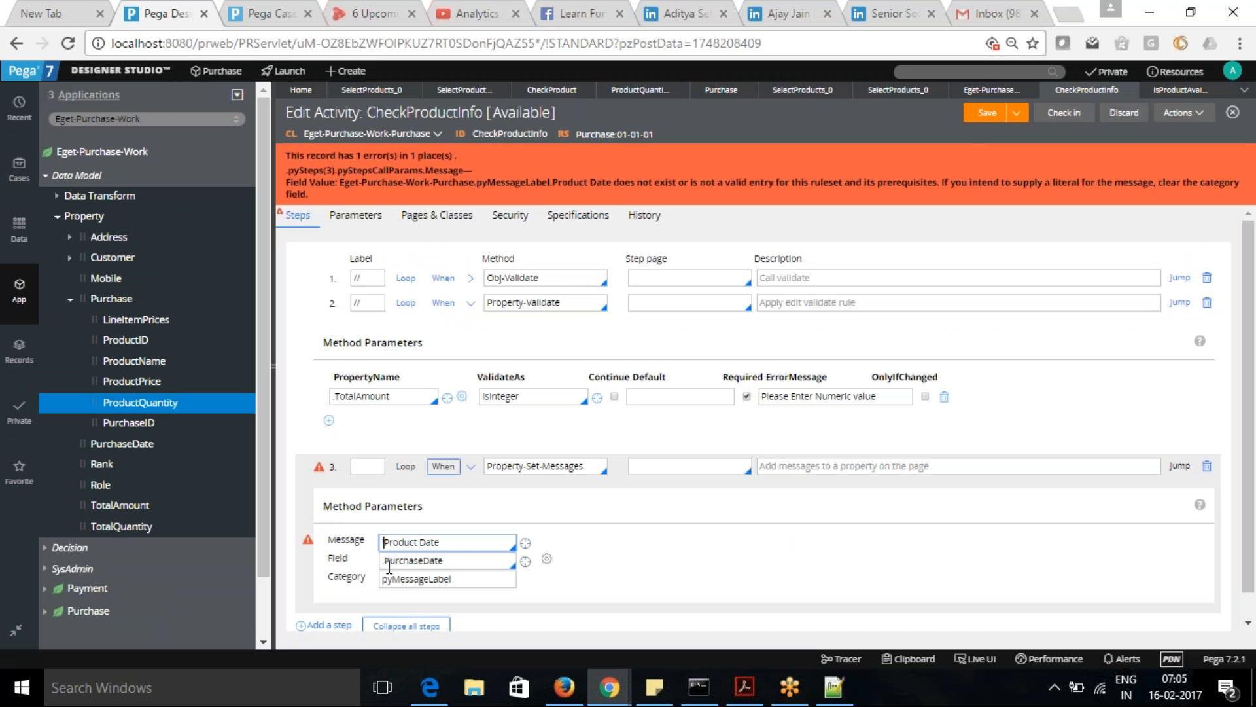
key("BackSpace")
type("\"")
key("End")
left_click(985, 117)
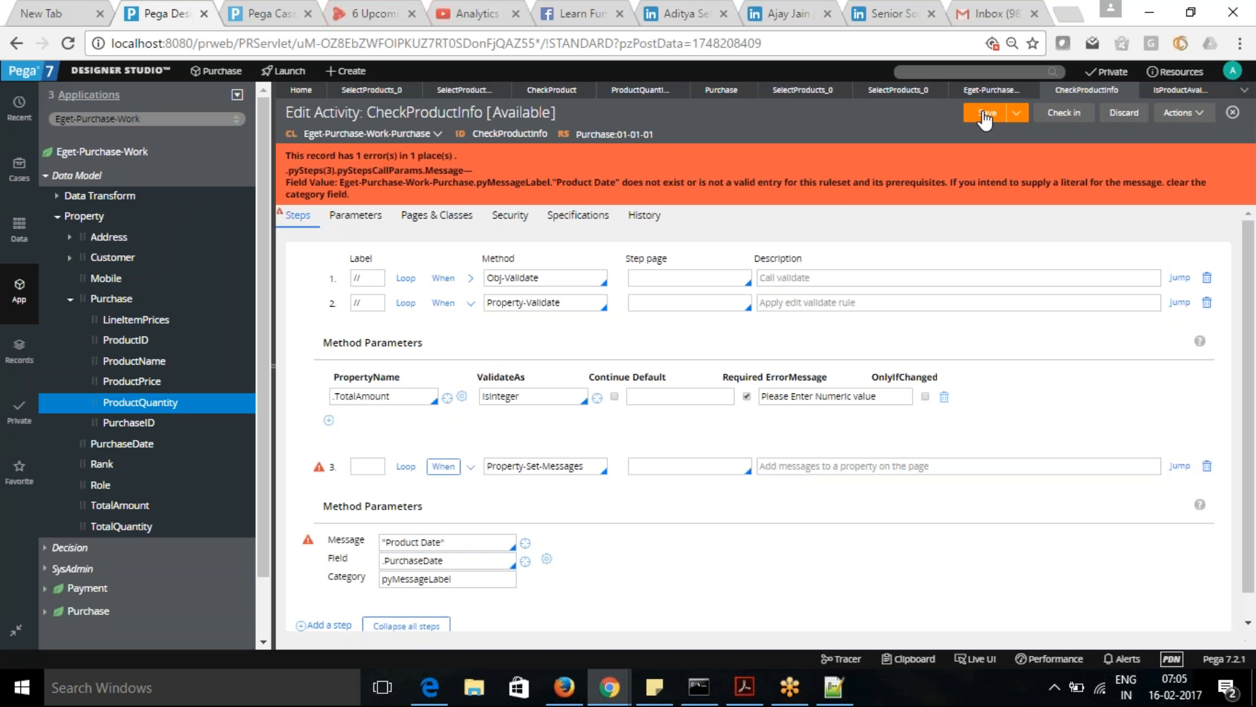
- Replace the Property-Set-Messages message with the existing field value ActivityDoesNotExist and save the activity
left_click(487, 543)
key("ctrl+a")
key("BackSpace")
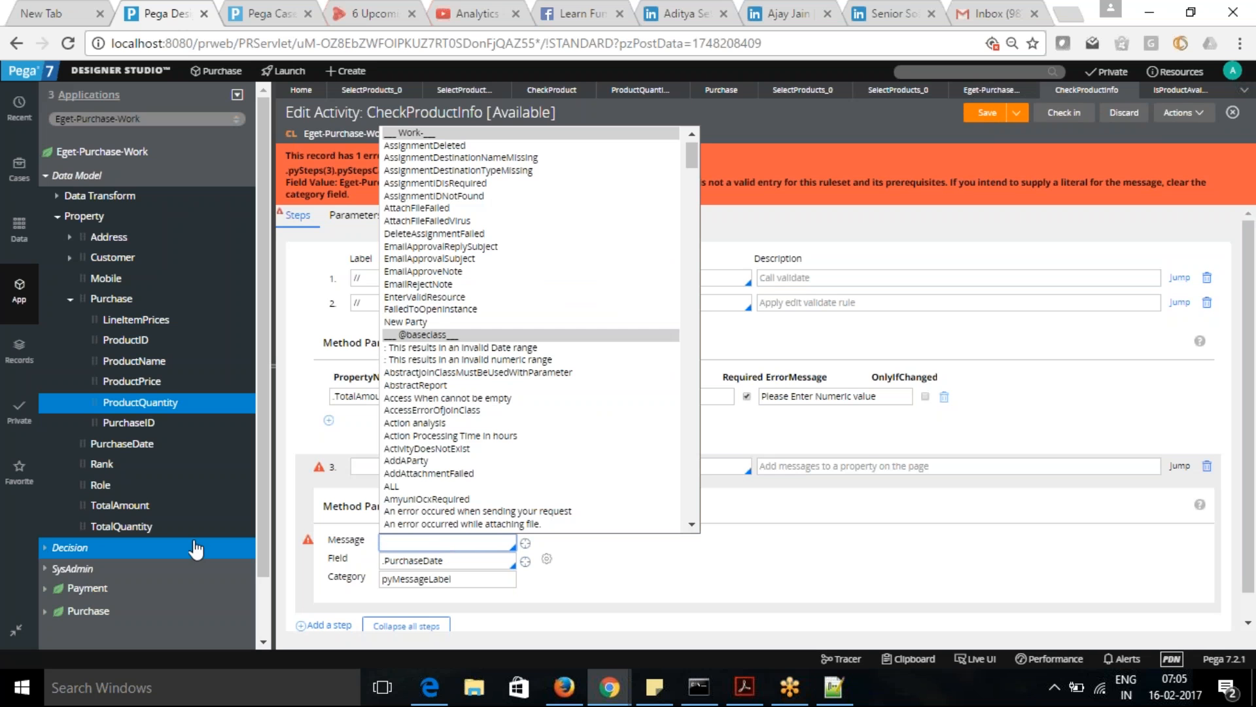
left_click(424, 449)
left_click(987, 116)
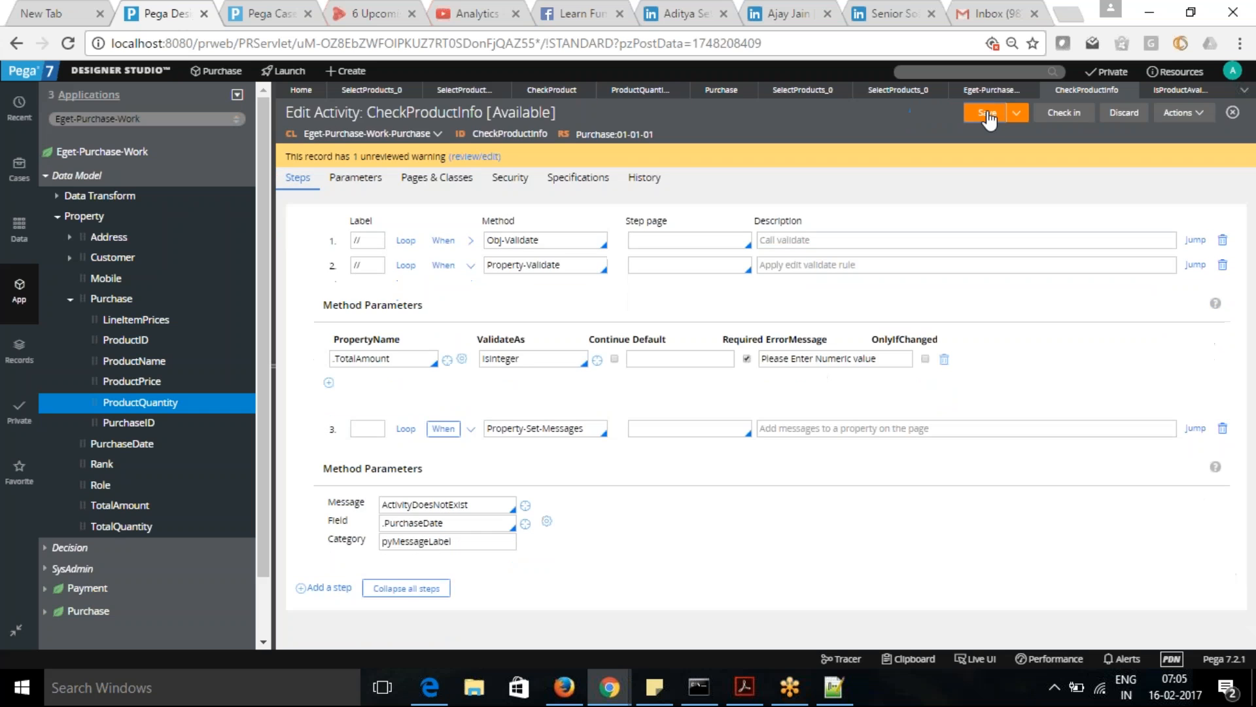
- Switch to the Case Manager portal and submit the open Purchase case with an empty purchase date
left_click(262, 14)
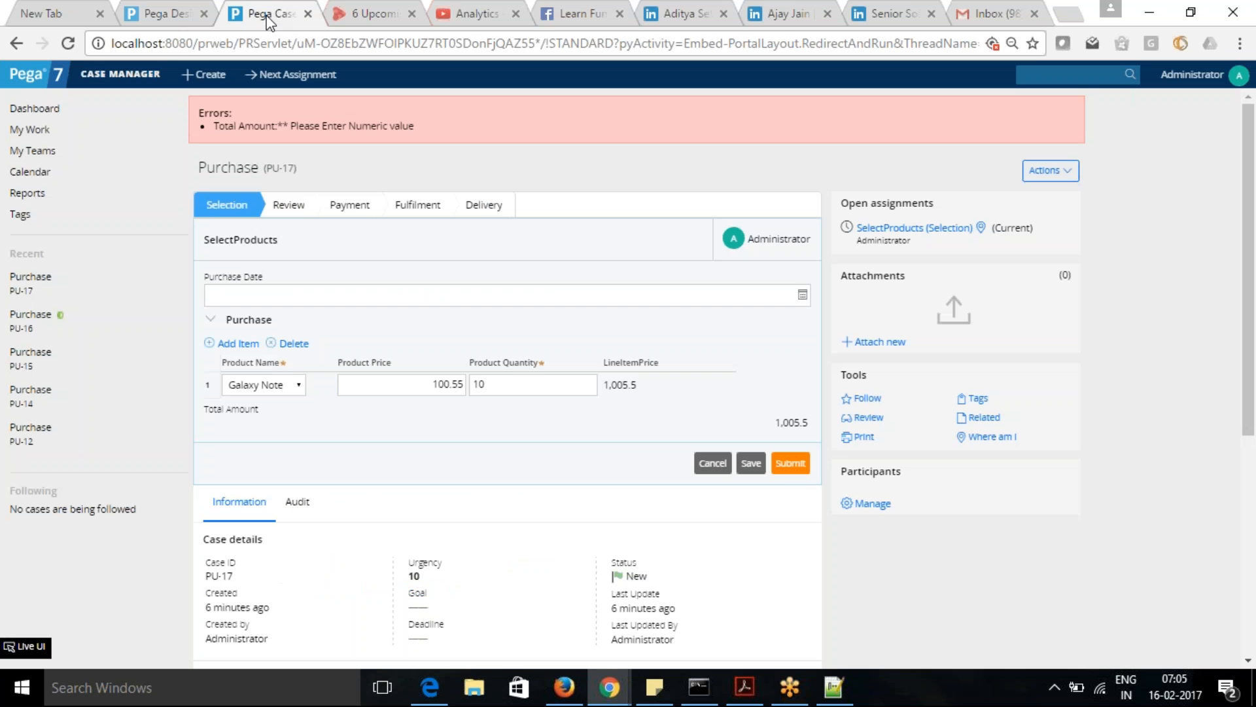
left_click(783, 467)
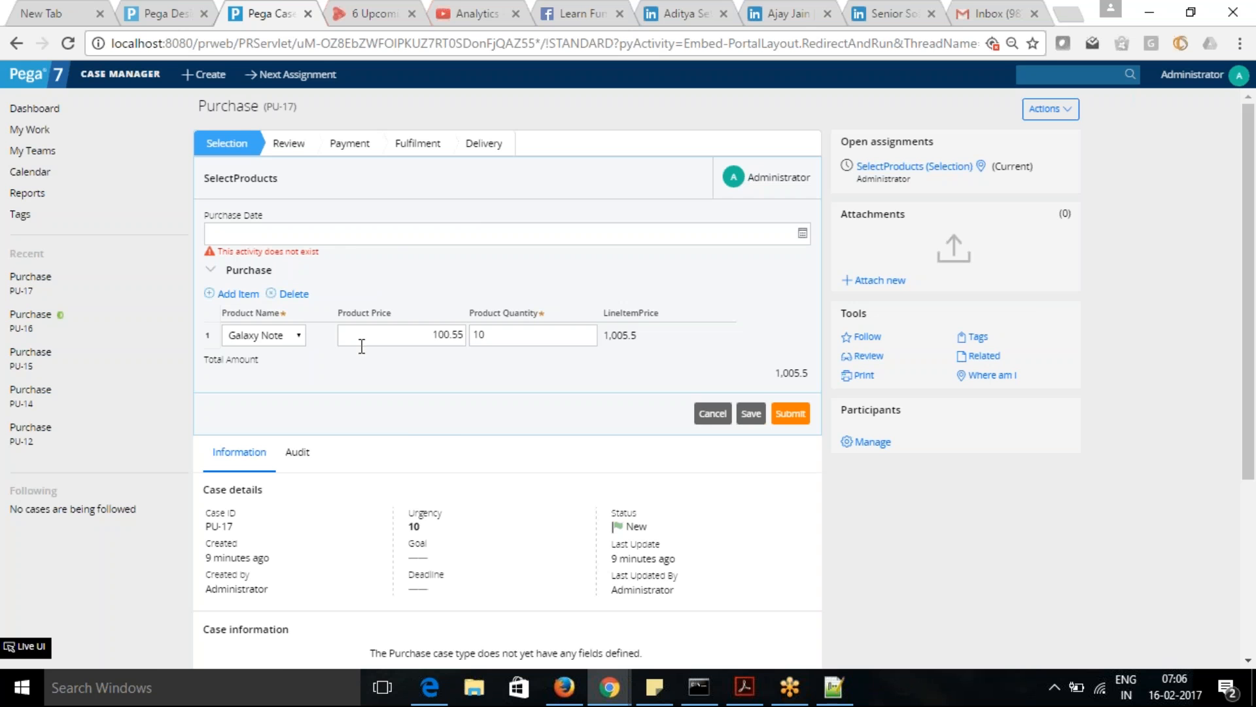
- Back in the CheckProductInfo activity in Designer Studio, add an empty step and move it above the Obj-Validate step
left_click(162, 15)
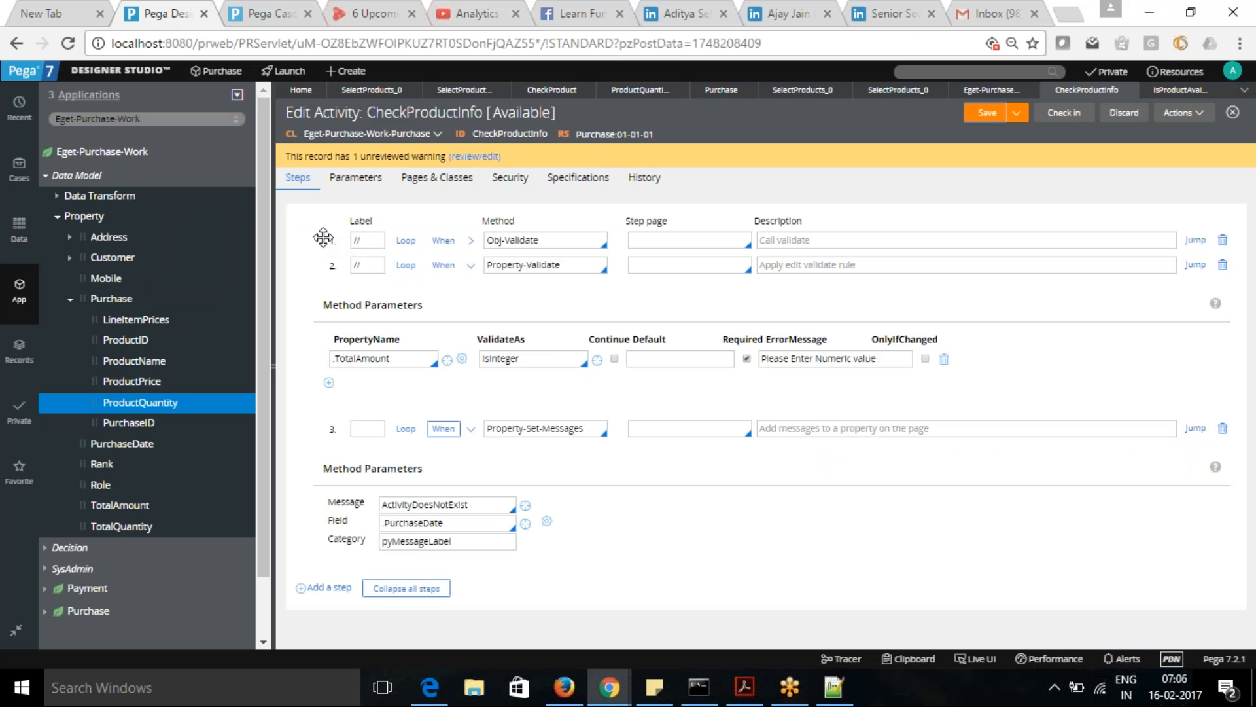
left_click(370, 241)
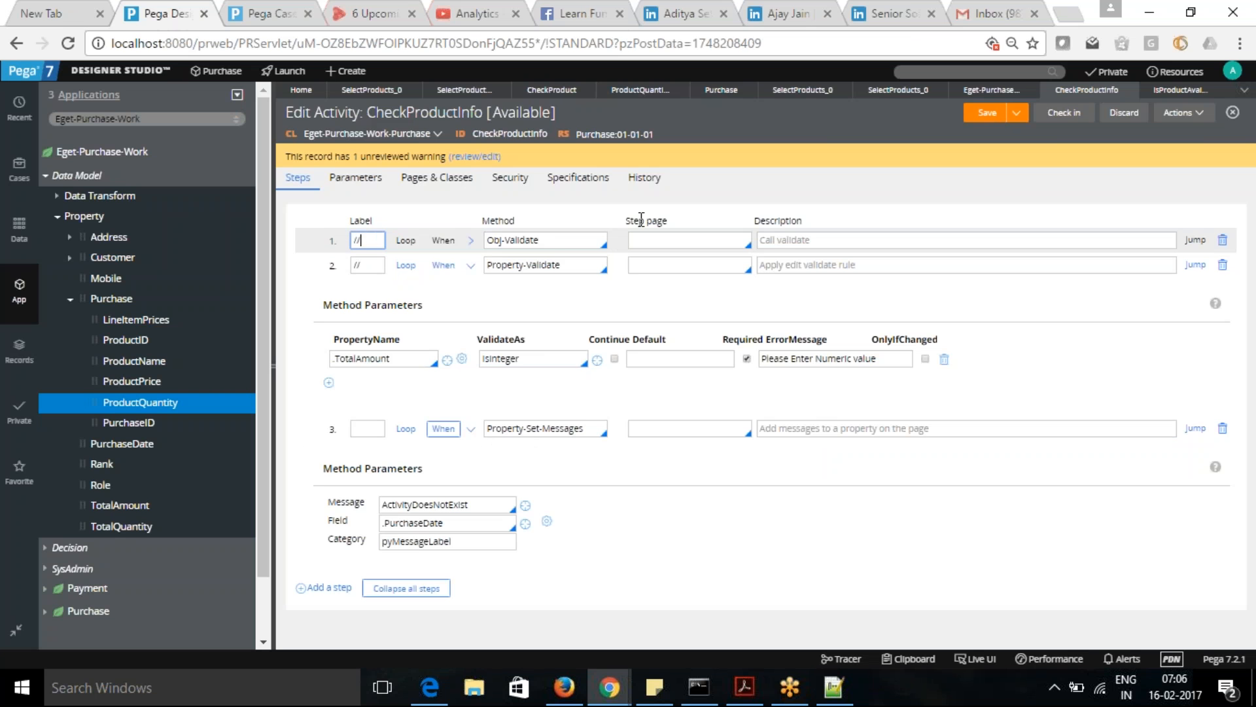
left_click(551, 241)
left_click(371, 238)
left_click(302, 589)
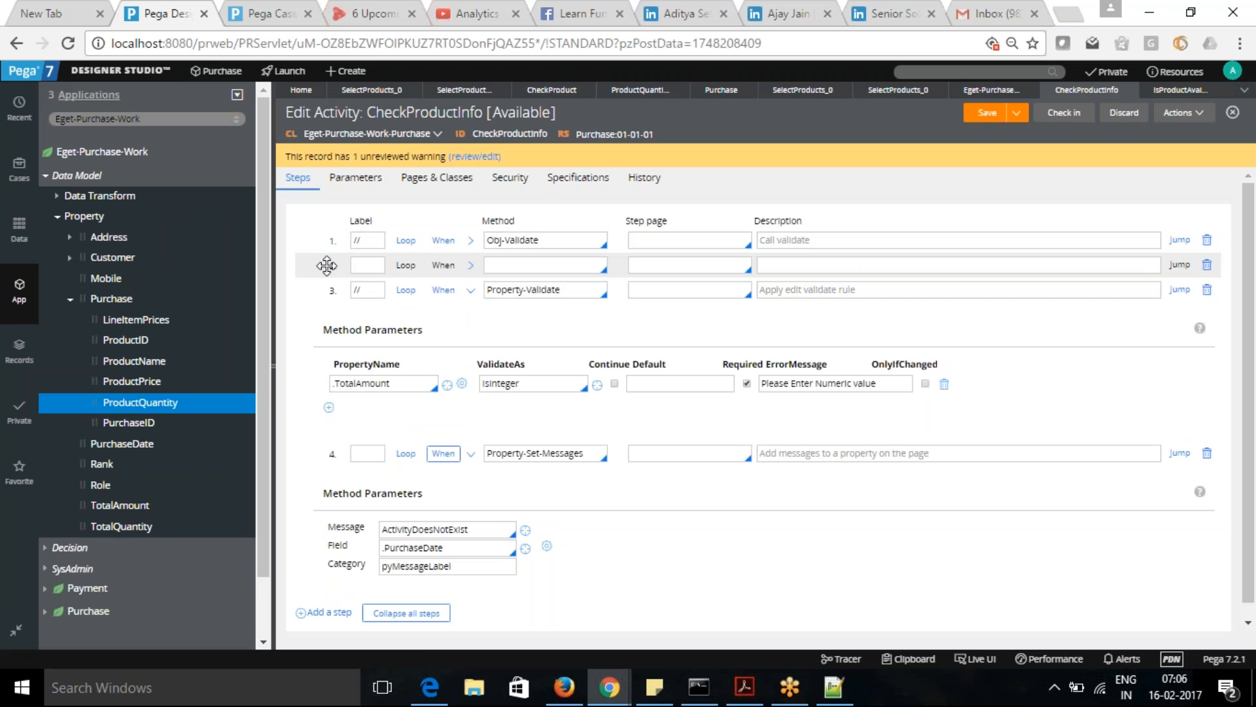
left_click_drag(334, 266, 335, 231)
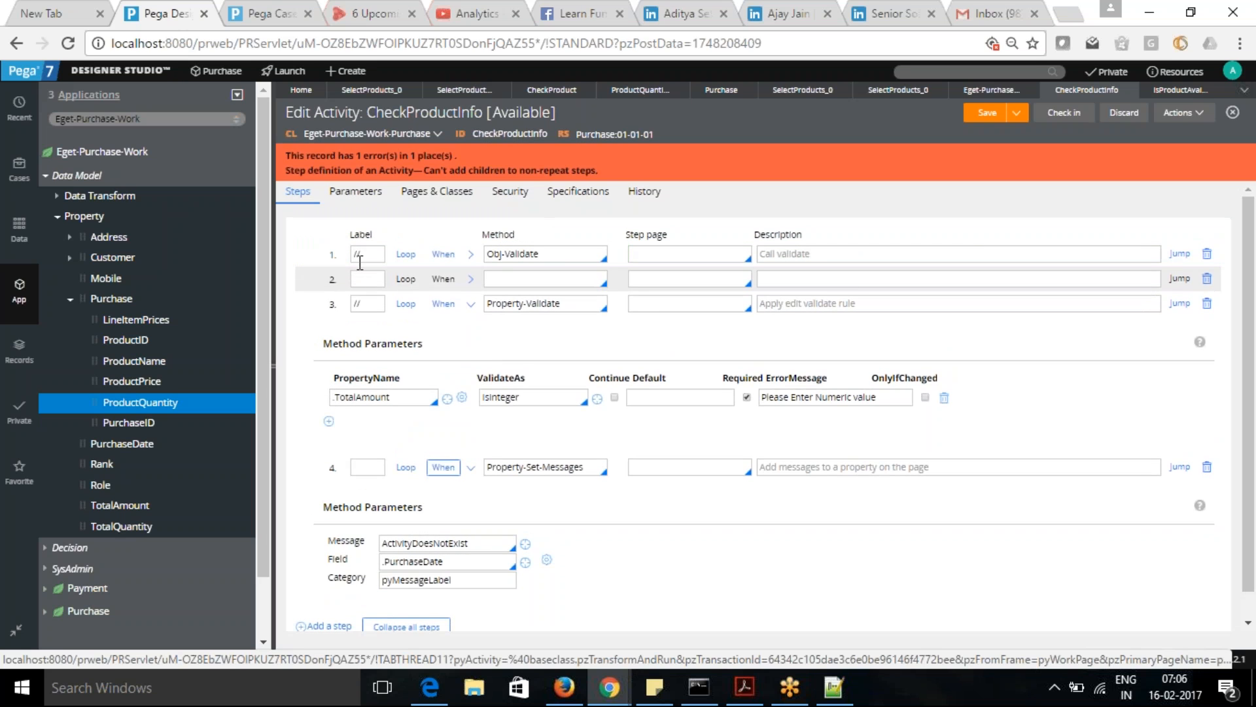
left_click_drag(328, 277, 331, 246)
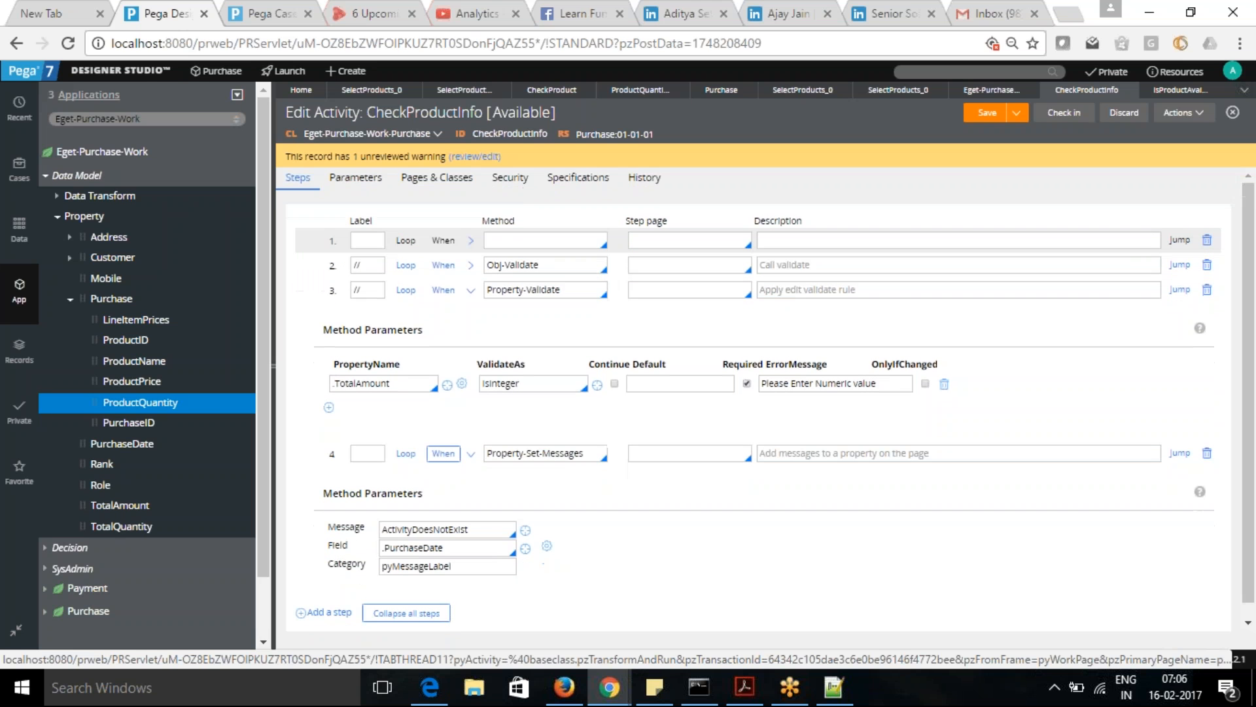
- Try to save the activity with Page-Clear-Message as the new first step's method
left_click(516, 238)
type("Page")
type("ear-")
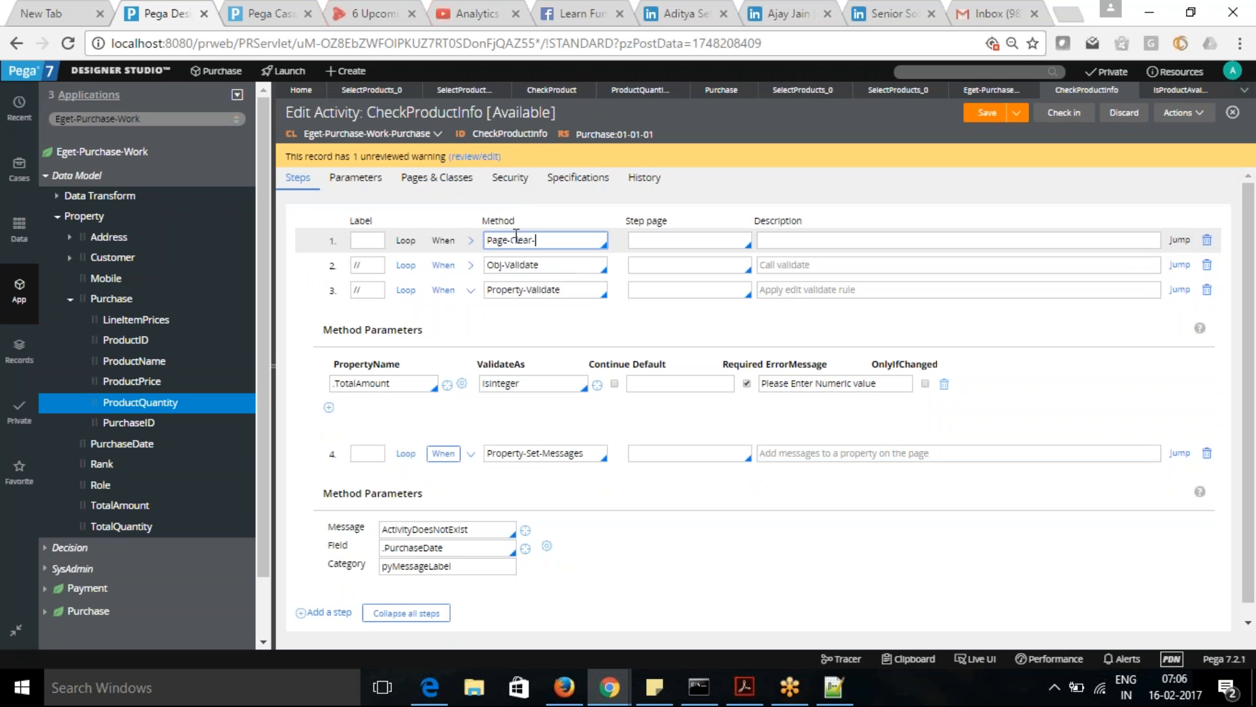
type("Message")
left_click(987, 114)
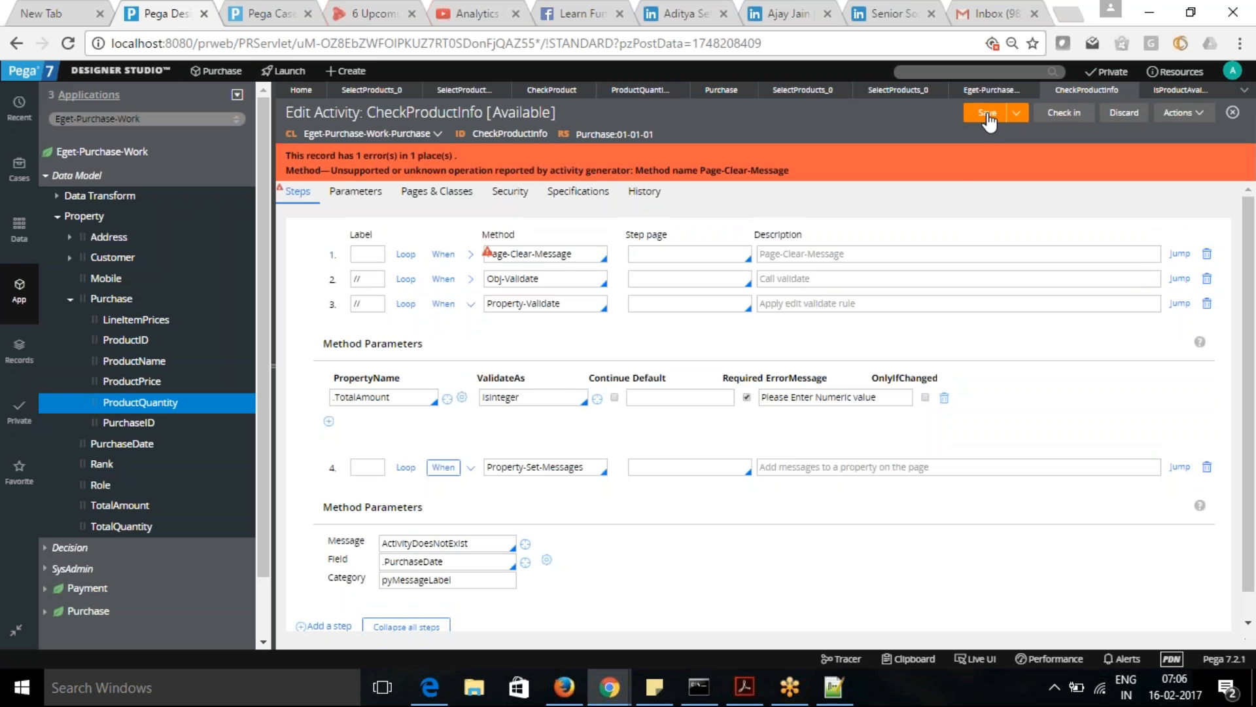
- Set the first step's method to Page-Clear-Messages and save the activity
left_click(470, 255)
left_click(471, 255)
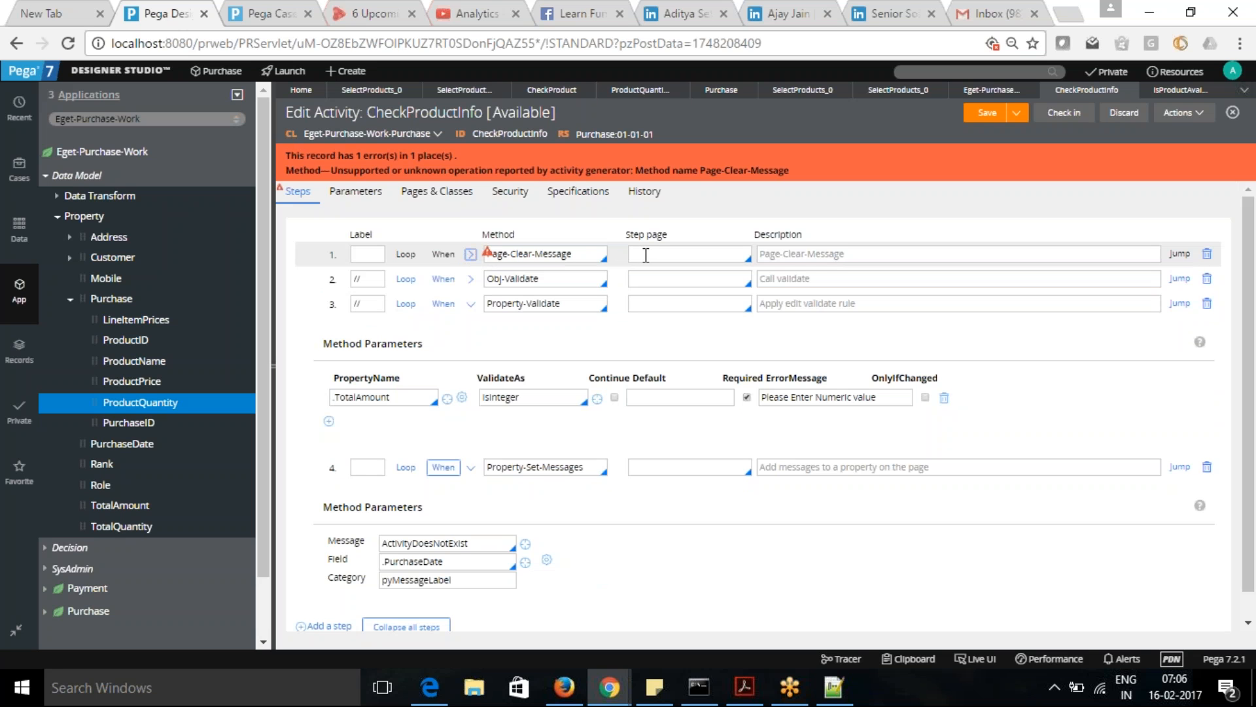
left_click(597, 254)
key("Down")
left_click(563, 447)
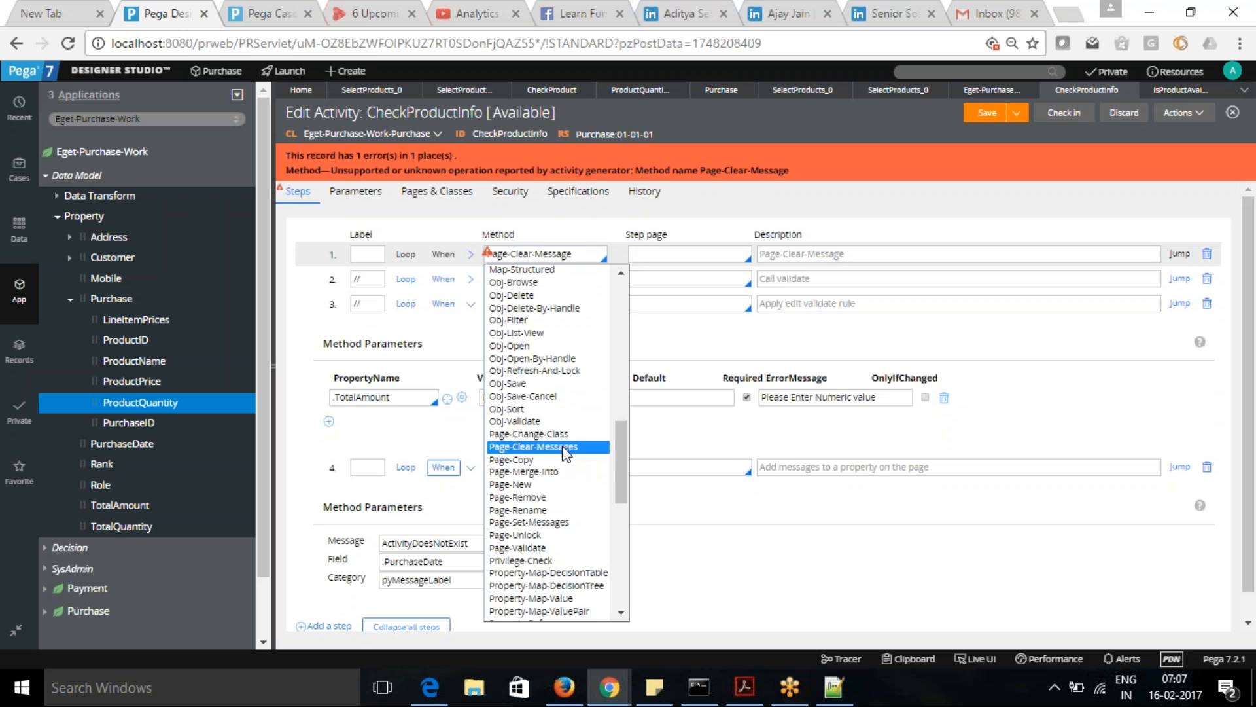
left_click(981, 116)
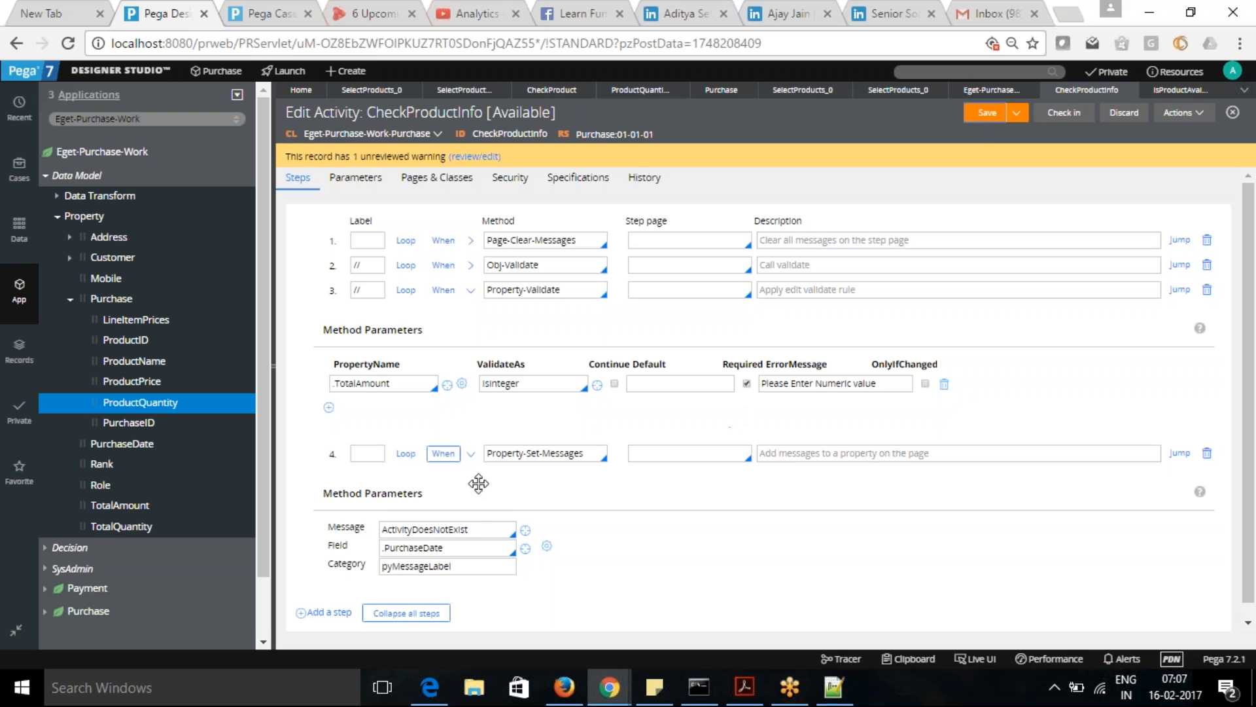
- Change the Property-Set-Messages step's message to AttachFileFailed and save the activity
left_click(480, 529)
key("ctrl+a")
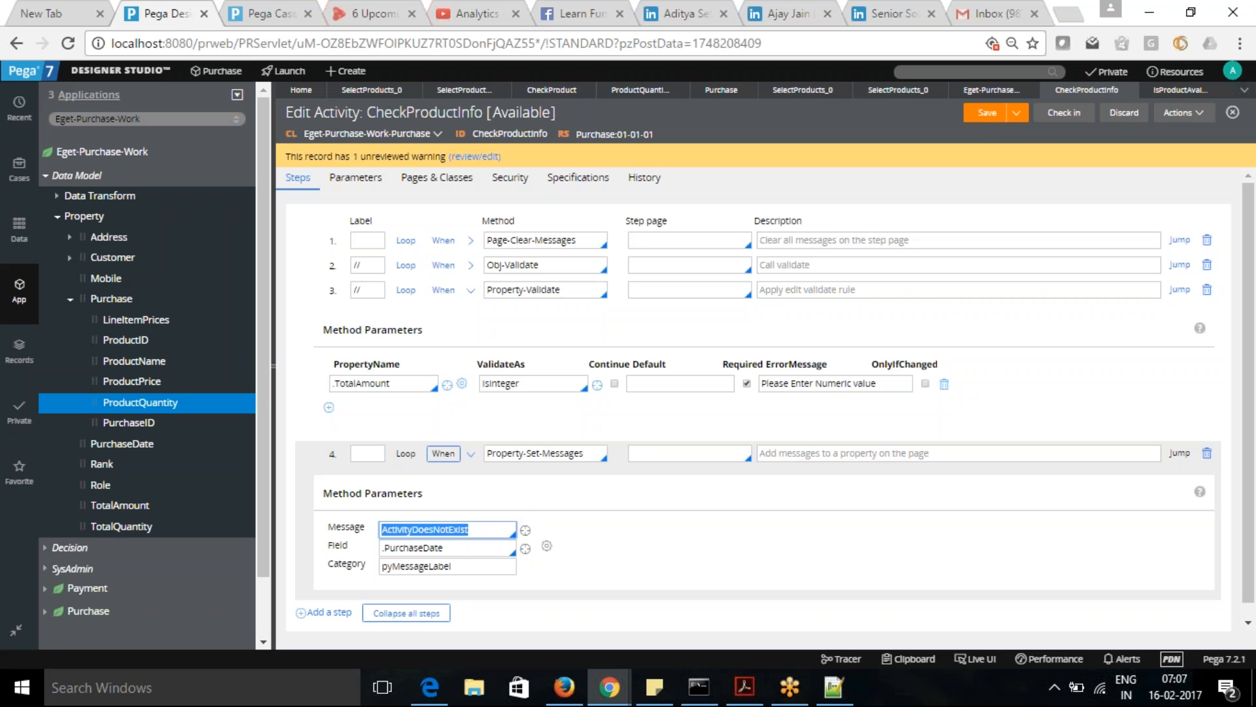
left_click(478, 530)
key("BackSpace")
key("BackSpace")
key("BackSpace")
key("BackSpace")
key("BackSpace")
key("BackSpace")
key("BackSpace")
key("BackSpace")
key("BackSpace")
key("BackSpace")
key("BackSpace")
key("BackSpace")
key("BackSpace")
key("BackSpace")
key("BackSpace")
key("BackSpace")
key("BackSpace")
key("BackSpace")
key("BackSpace")
key("BackSpace")
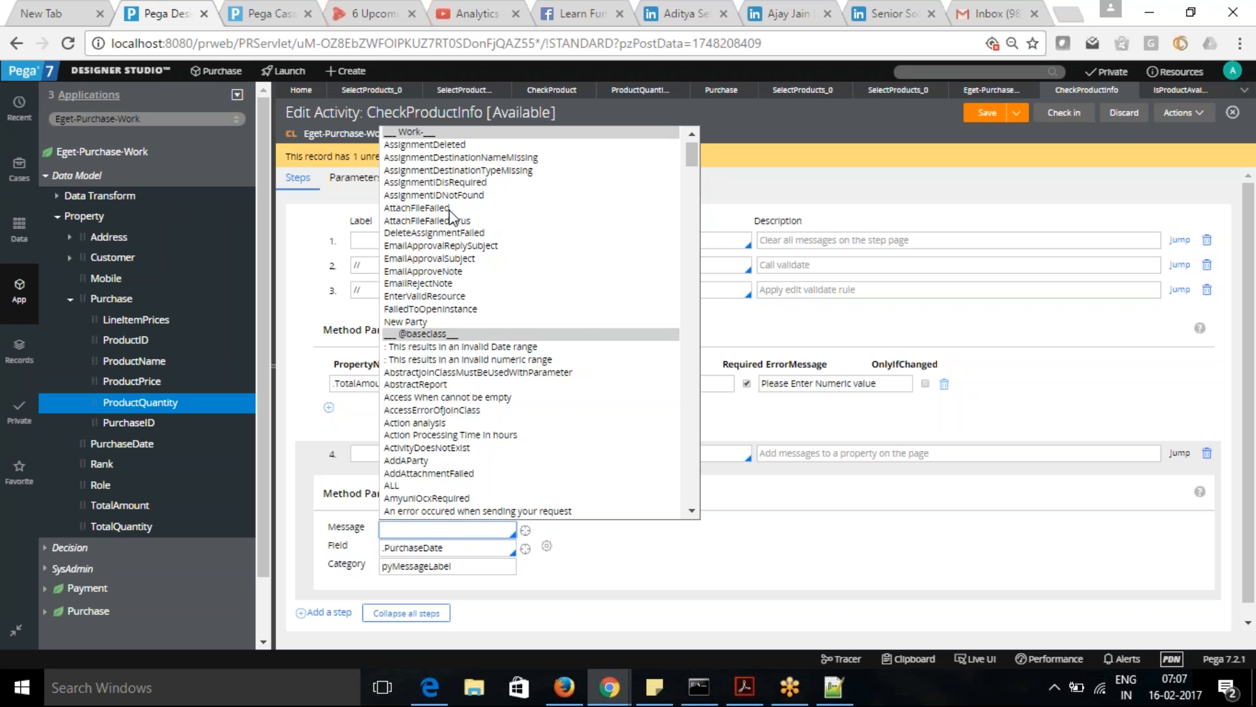
left_click(435, 208)
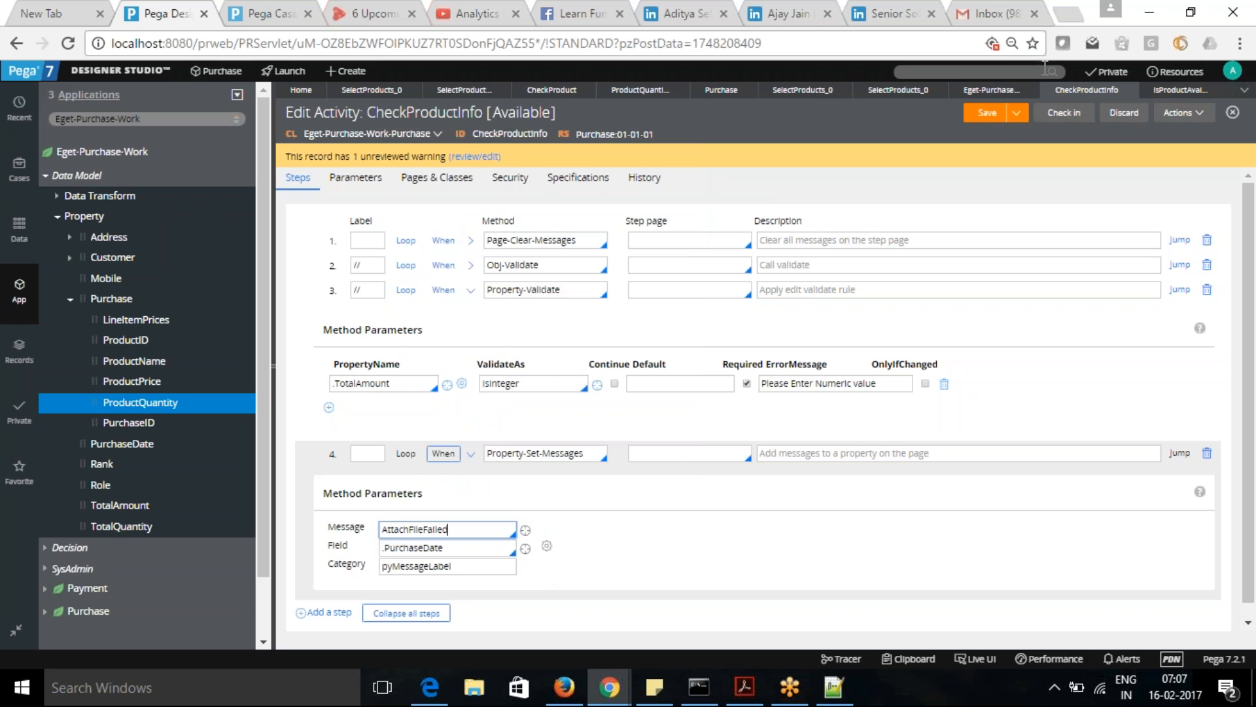
left_click(990, 114)
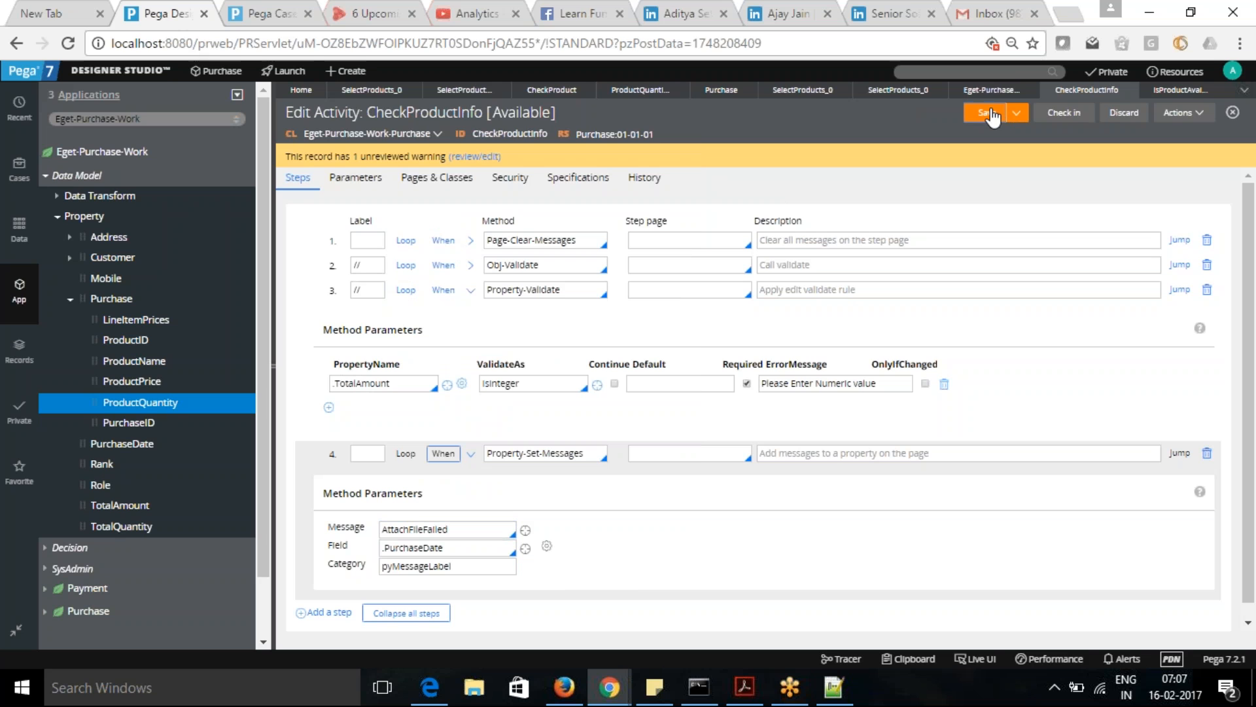
- Resubmit the Purchase case in the Case Manager portal to test the cleared and changed message
left_click(257, 11)
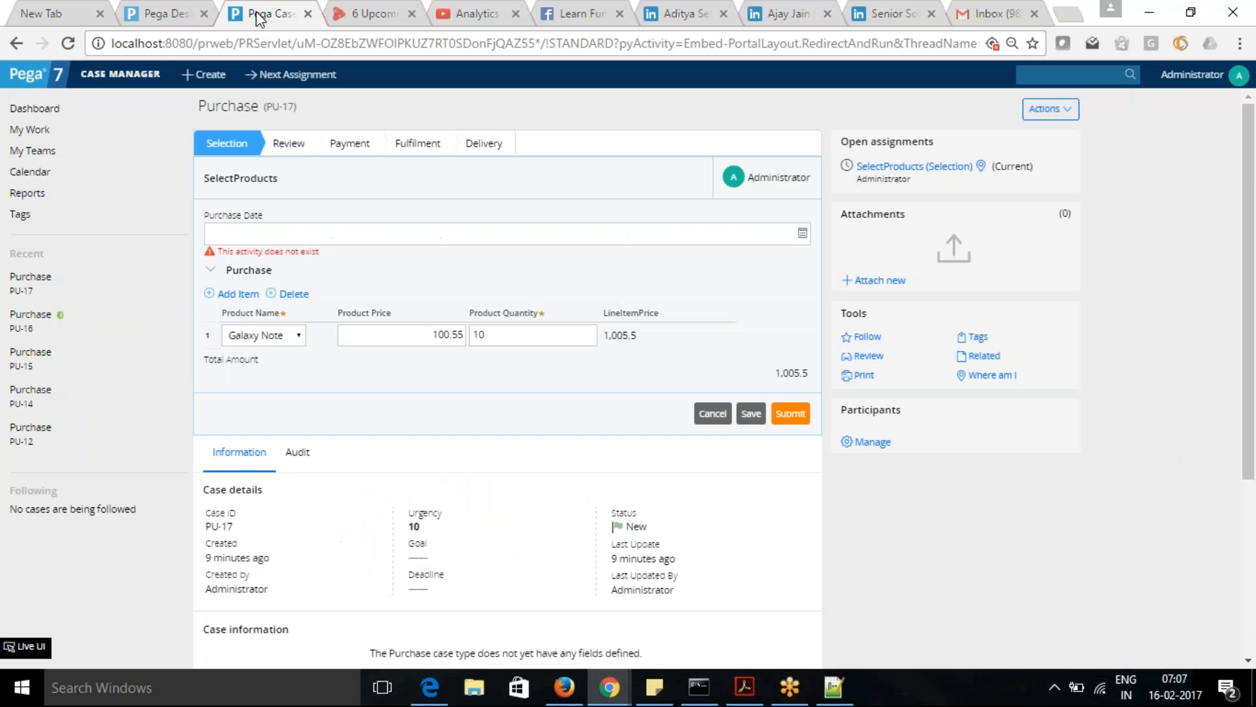
left_click(791, 414)
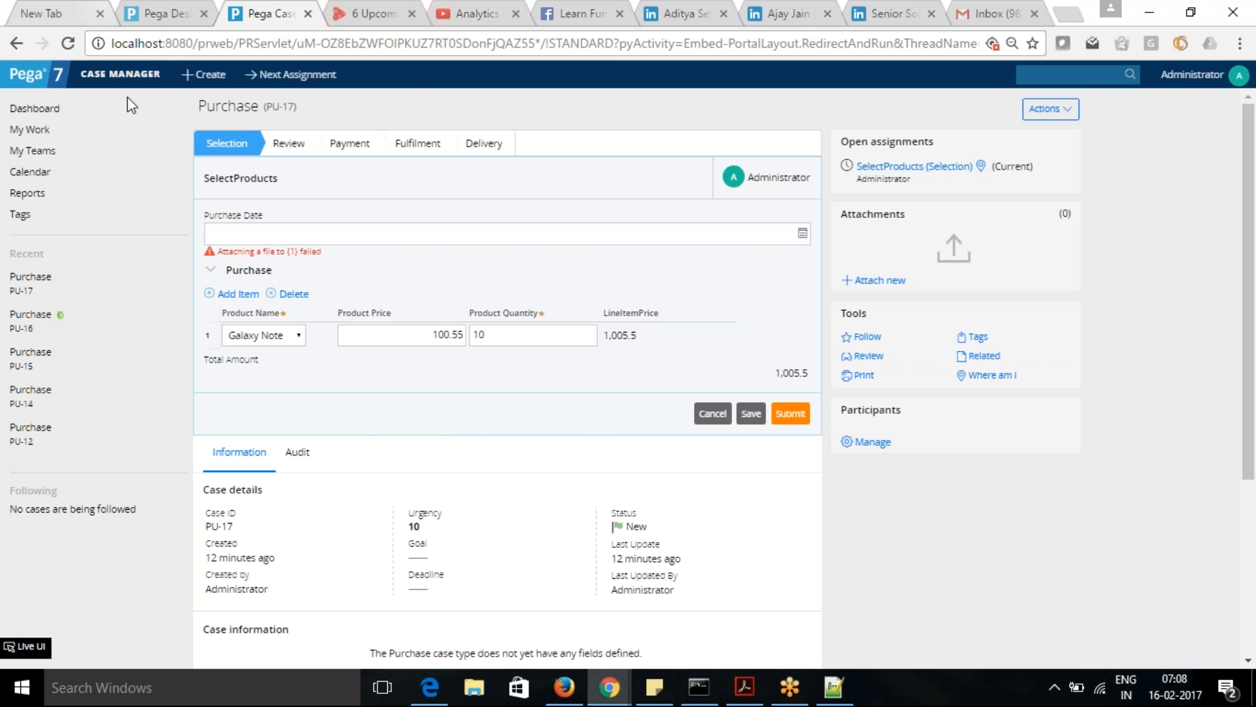
- Return to Designer Studio and collapse the Data Model group of Eget-Purchase-Work
left_click(163, 14)
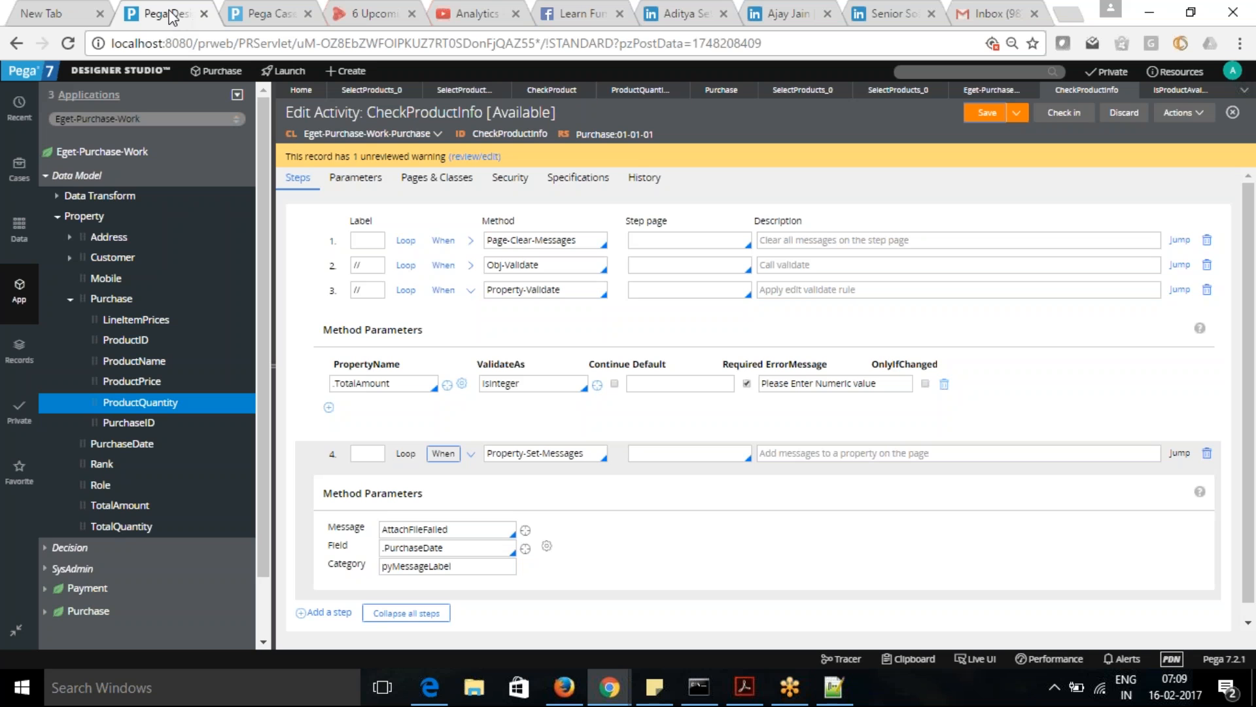
left_click(46, 178)
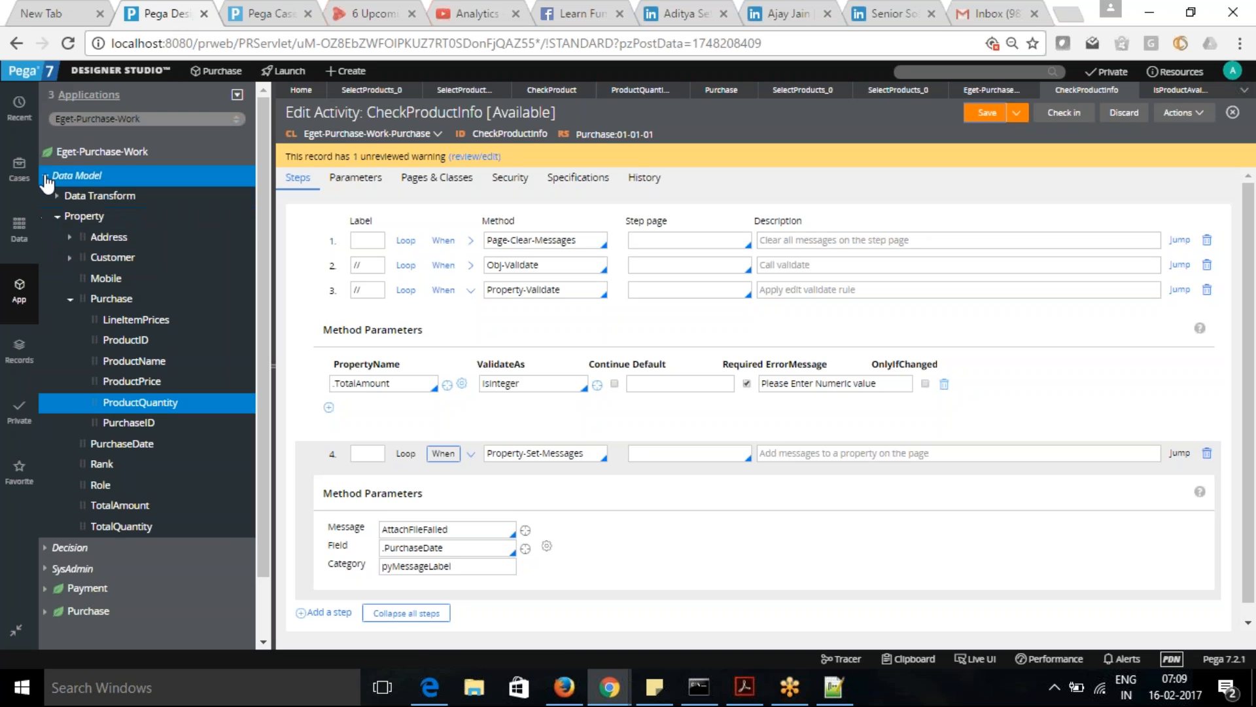